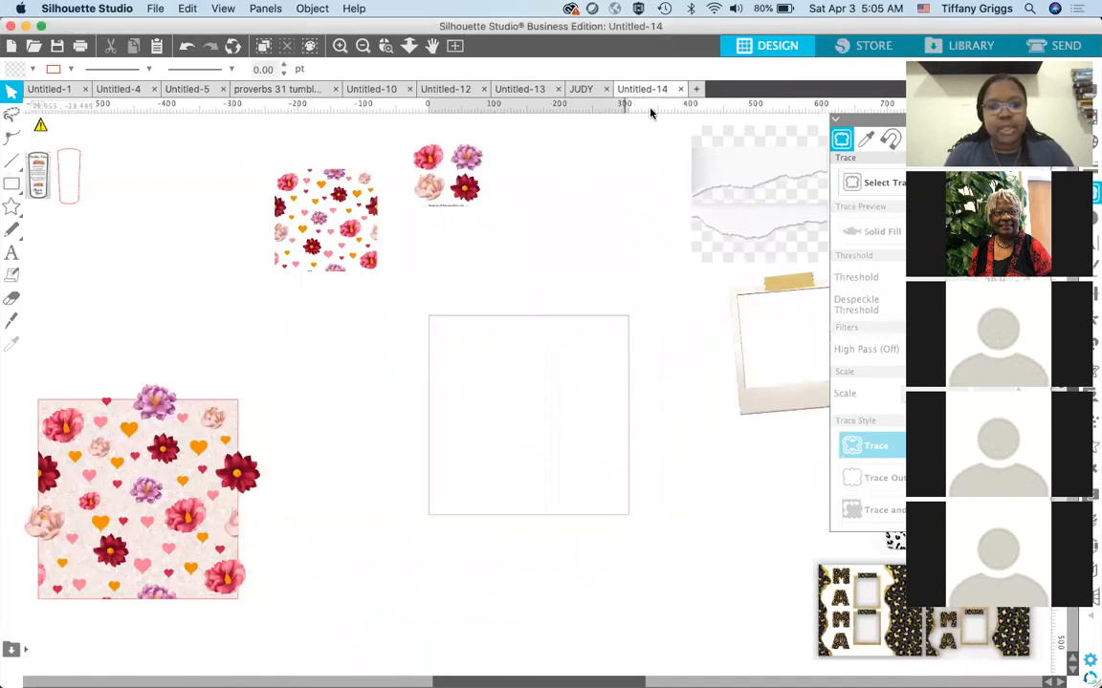
- Create a new blank design and return to the Untitled-14 design
click(698, 89)
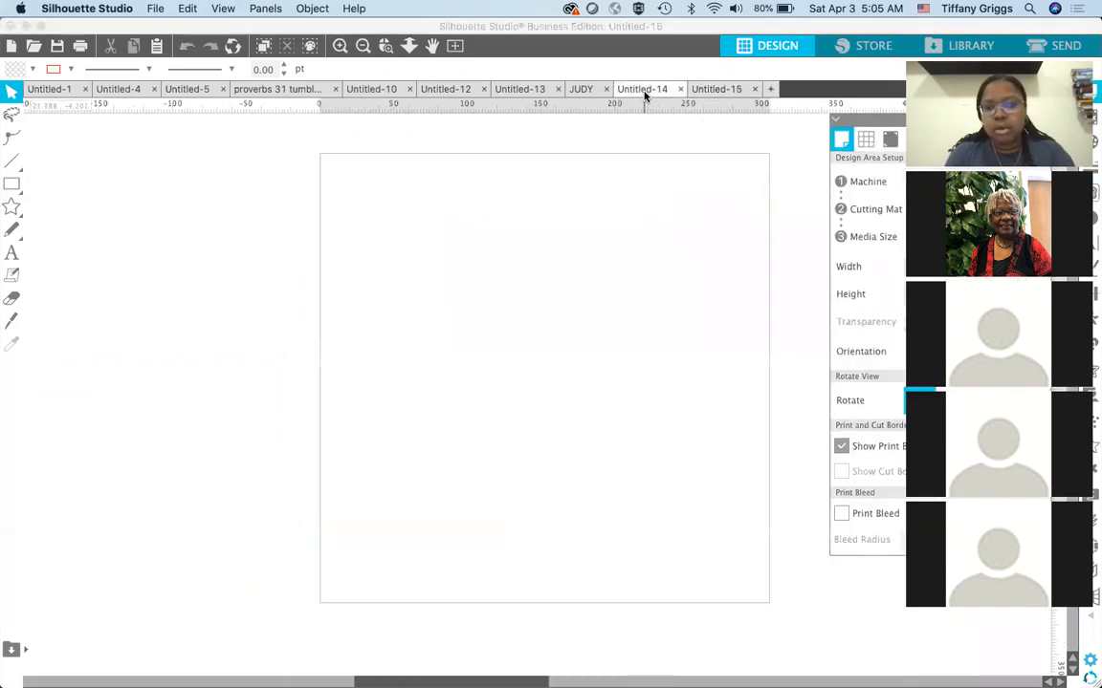
click(644, 90)
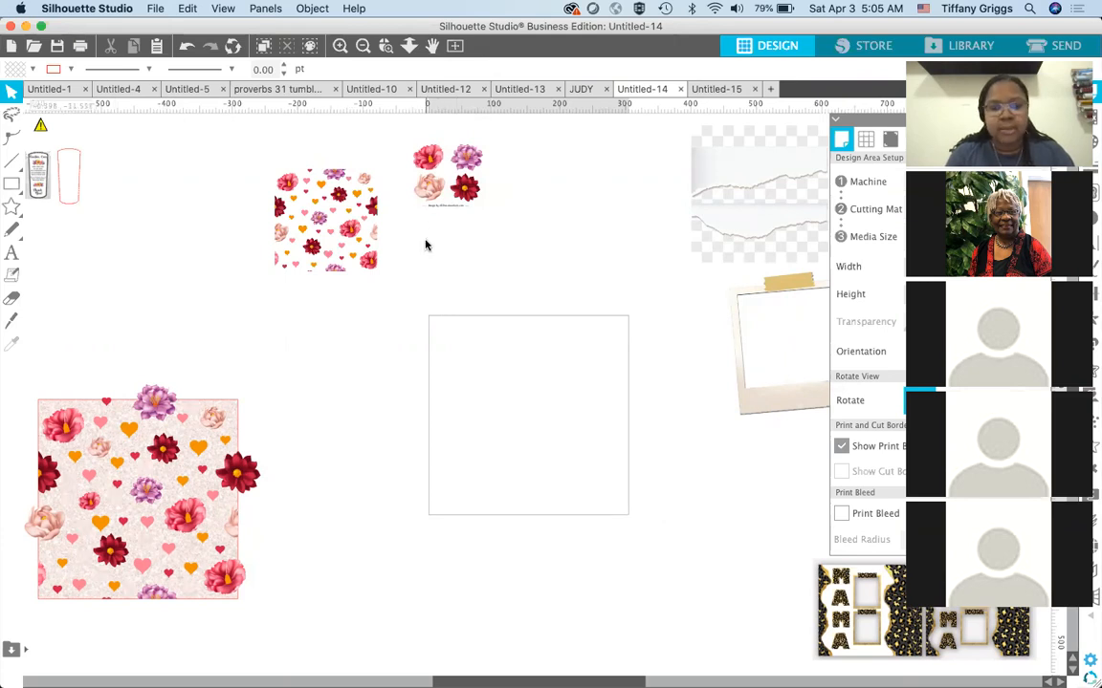
- Move the three-tumbler mockup aside and enlarge the leopard-print MAMA image to about 54.3 × 24.7 cm
scroll(425, 244, right, 3)
scroll(426, 243, right, 3)
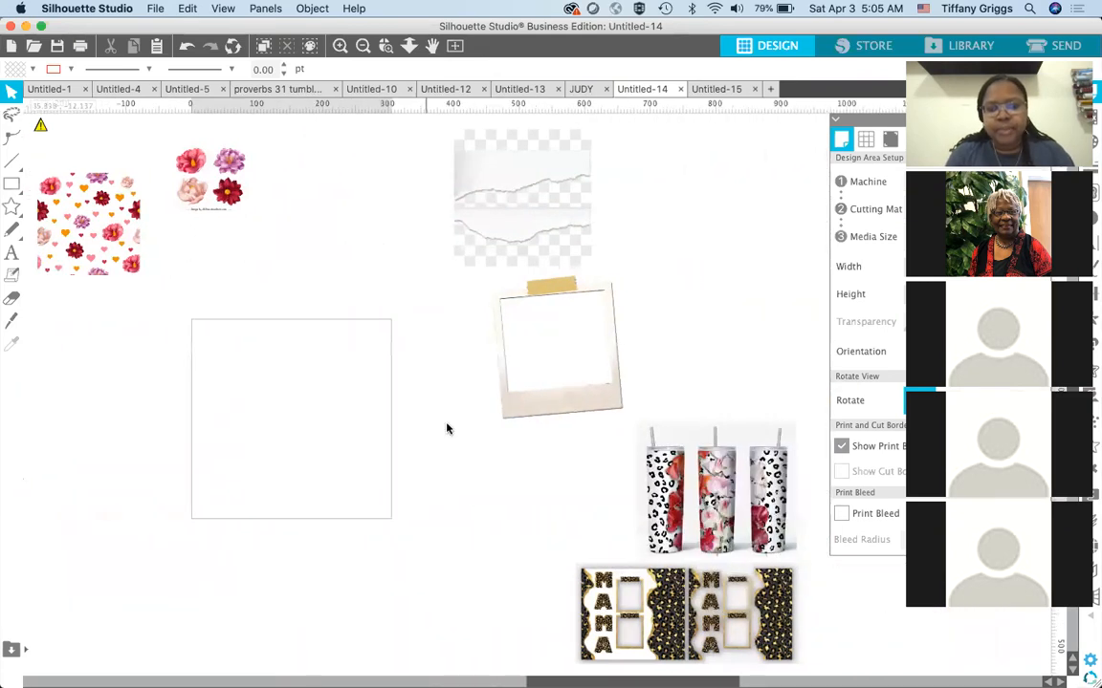
scroll(444, 427, down, 4)
drag(694, 308, 979, 192)
click(677, 414)
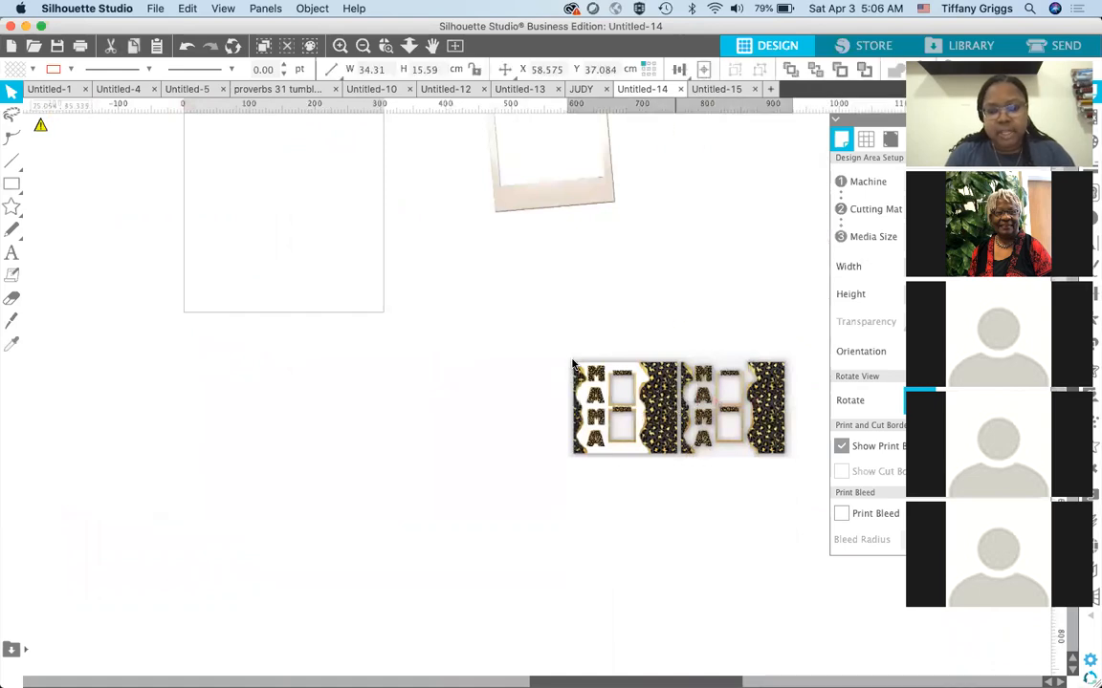
drag(561, 350, 430, 291)
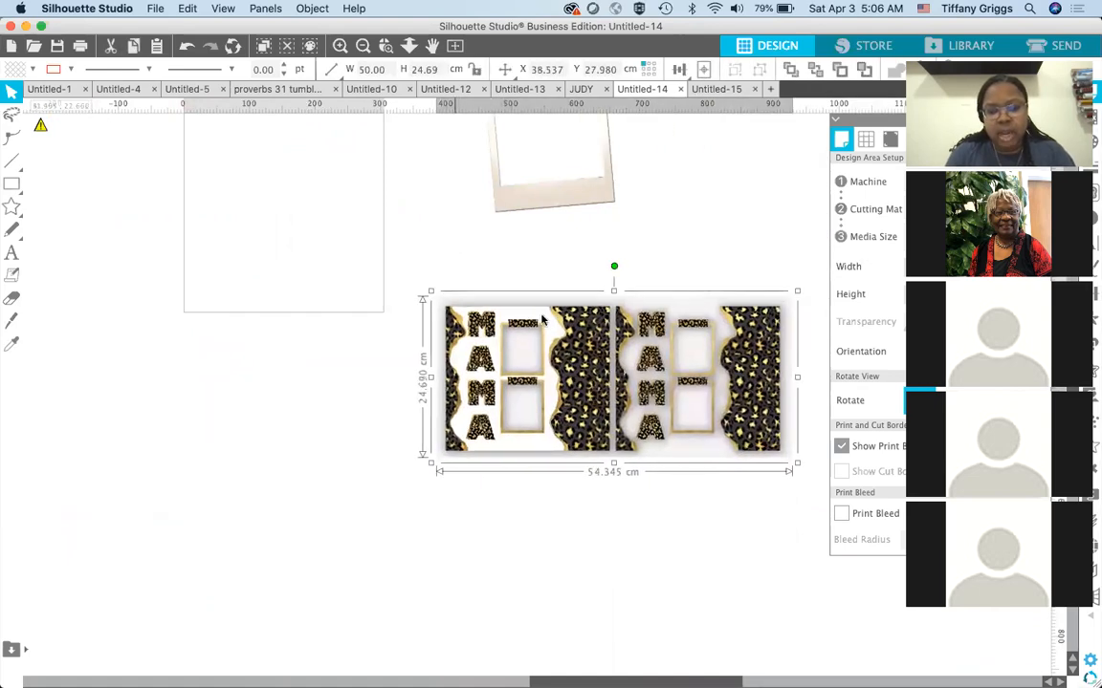
click(641, 239)
scroll(641, 239, up, 8)
scroll(641, 239, left, 3)
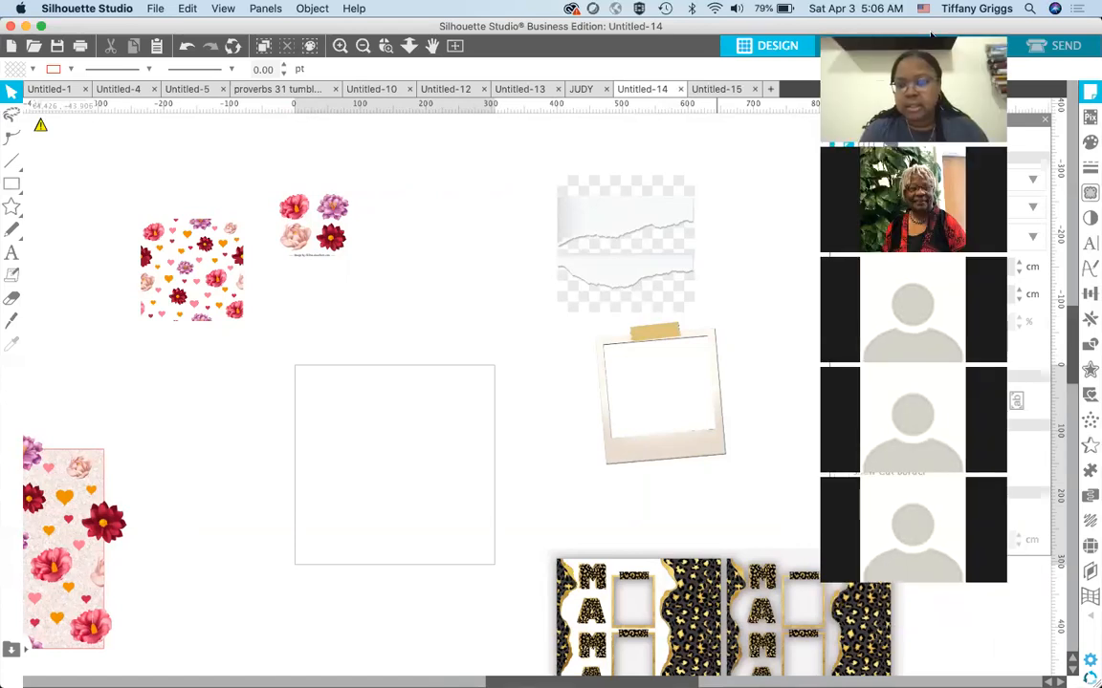
drag(931, 35, 1017, 60)
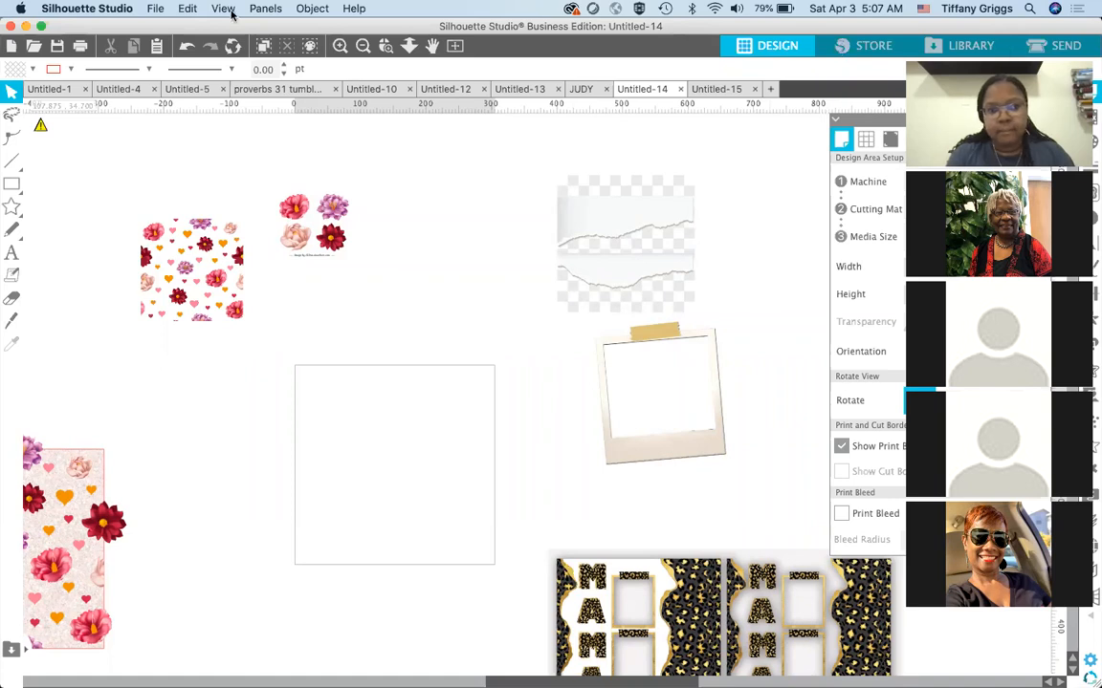
mouse_move(42, 27)
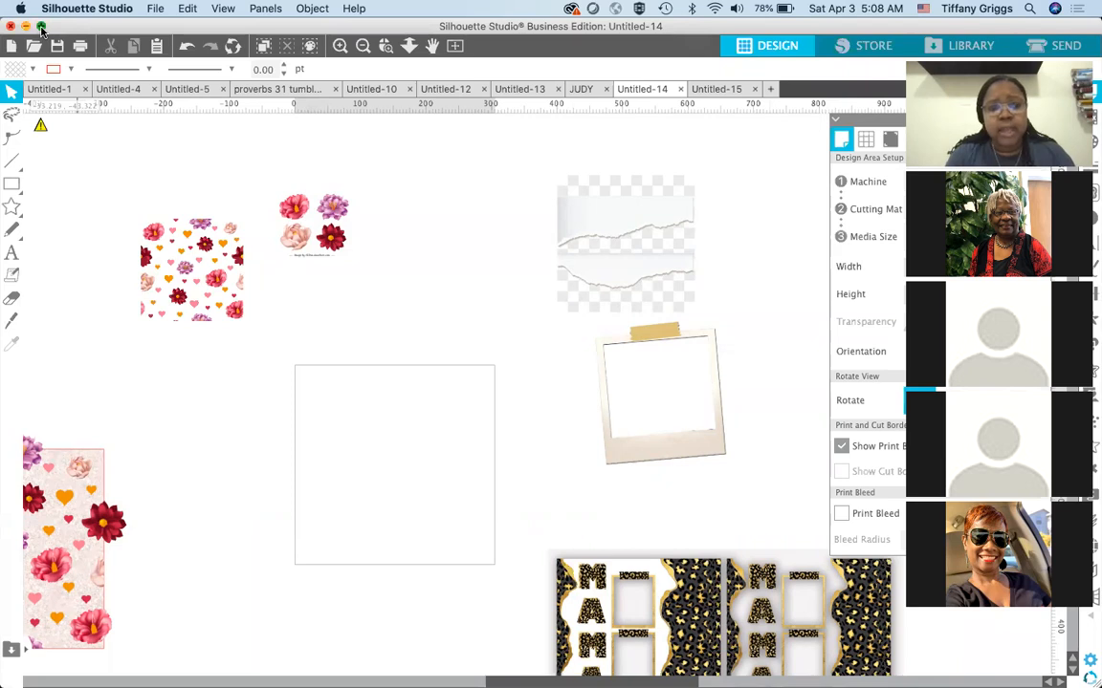
mouse_move(41, 29)
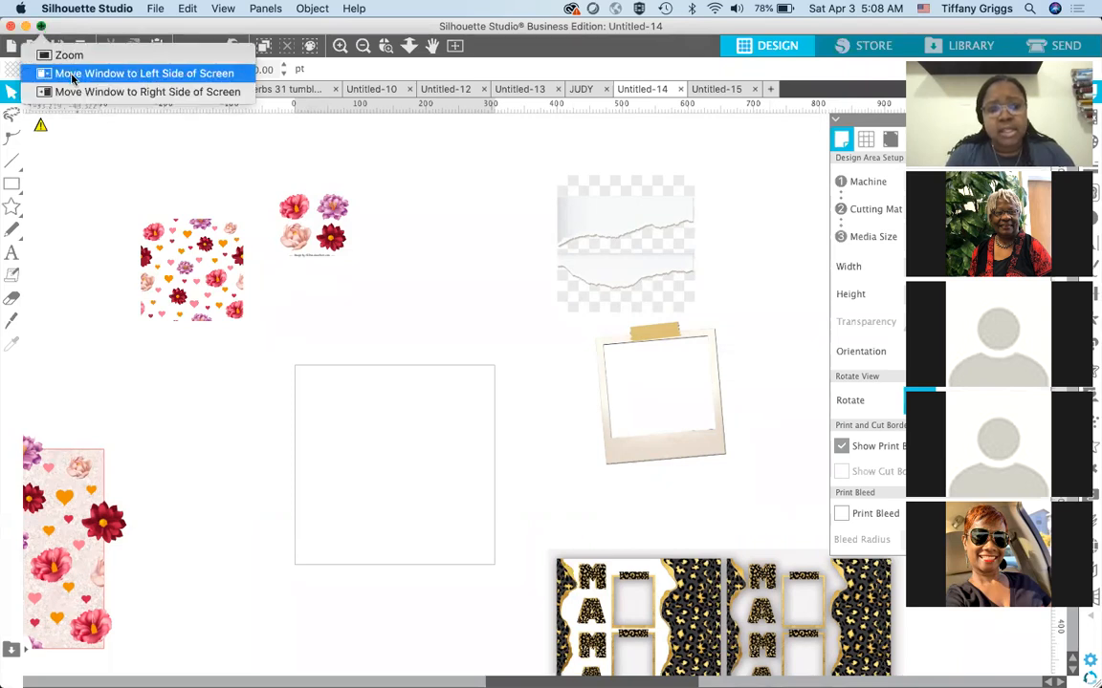
click(134, 75)
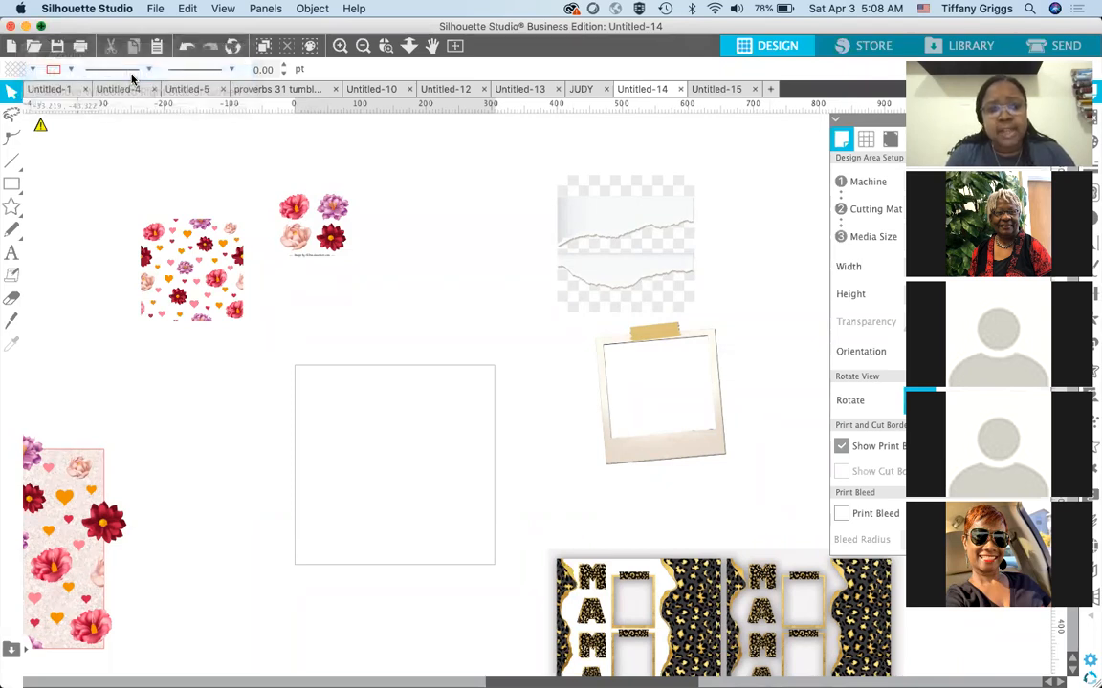
key(ctrl+Up)
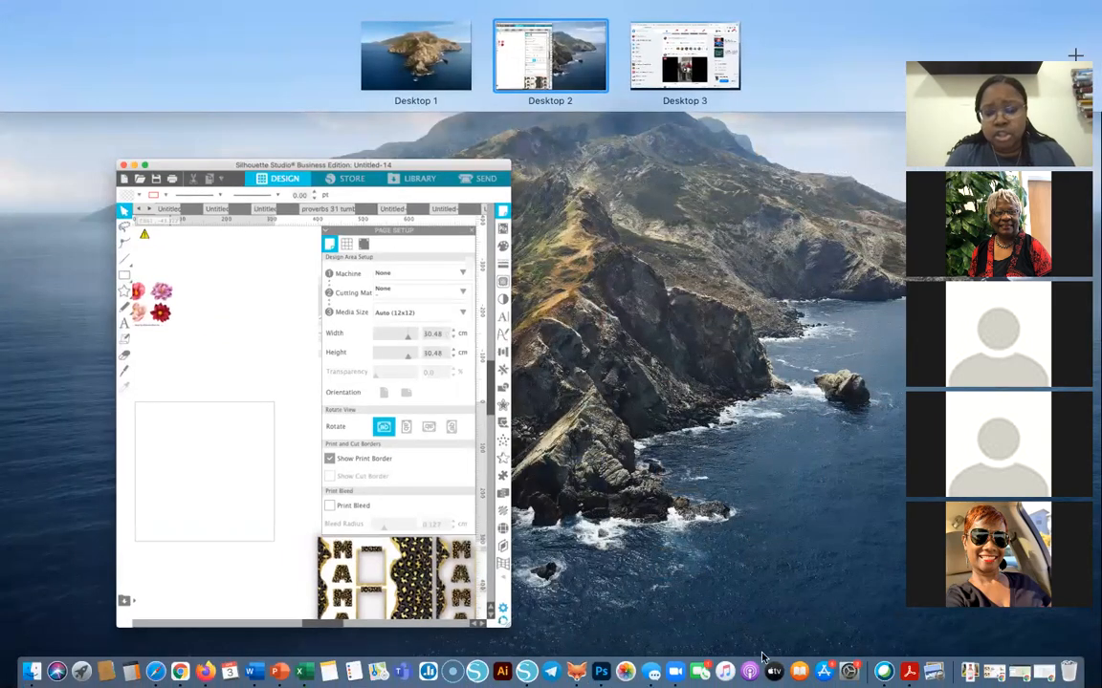
click(693, 668)
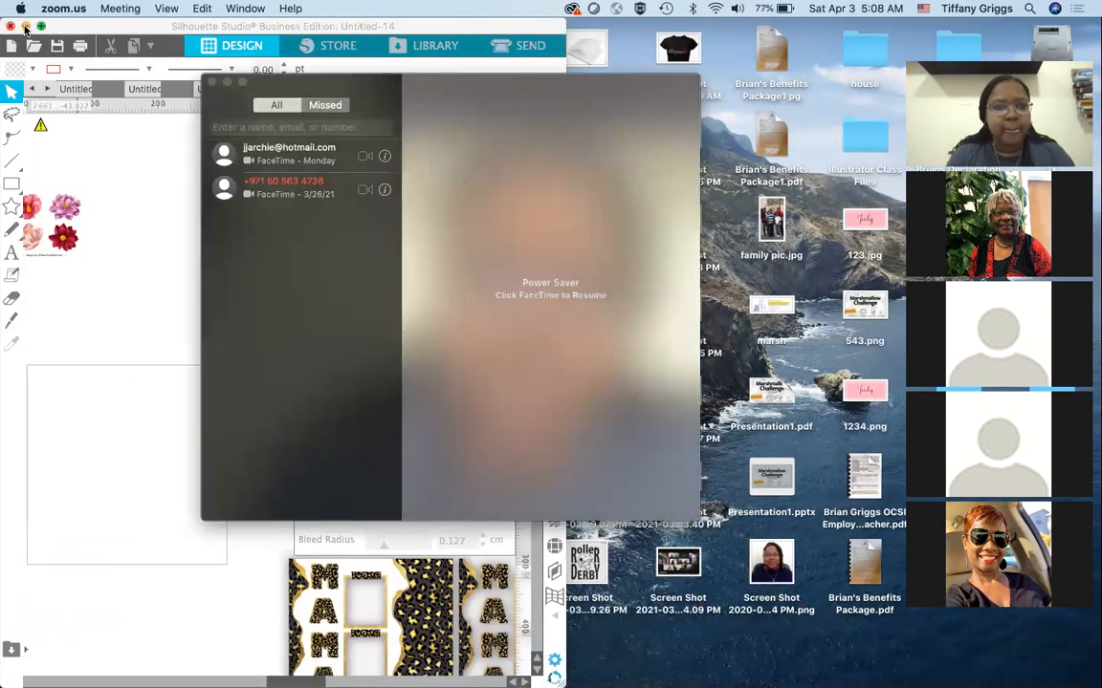
click(212, 83)
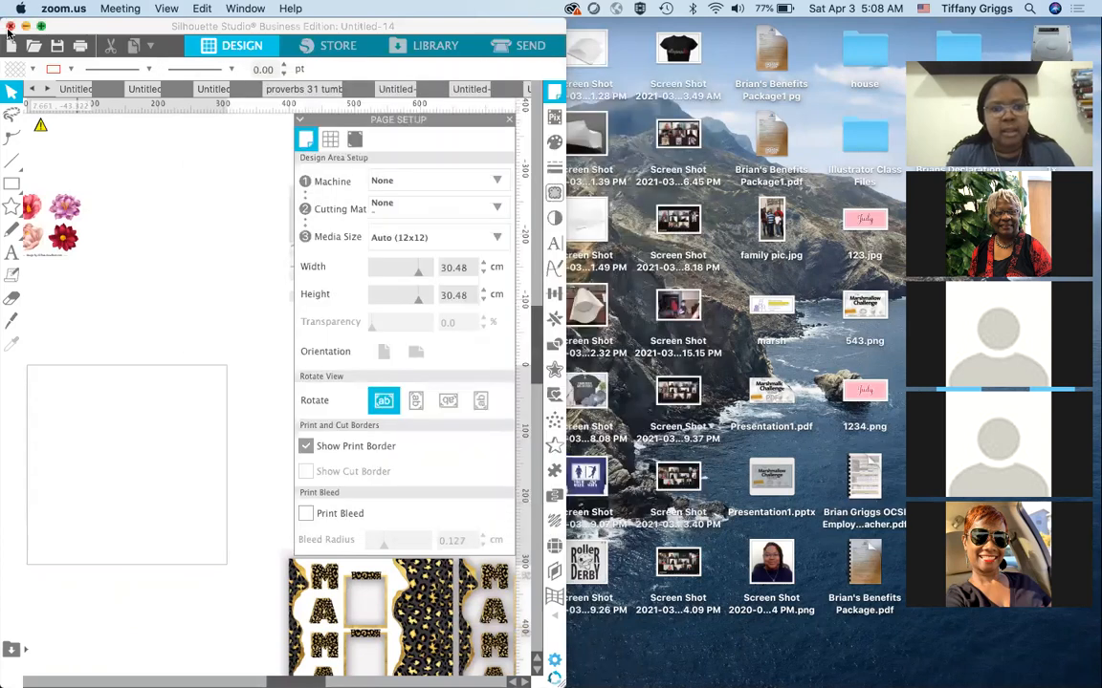
click(224, 247)
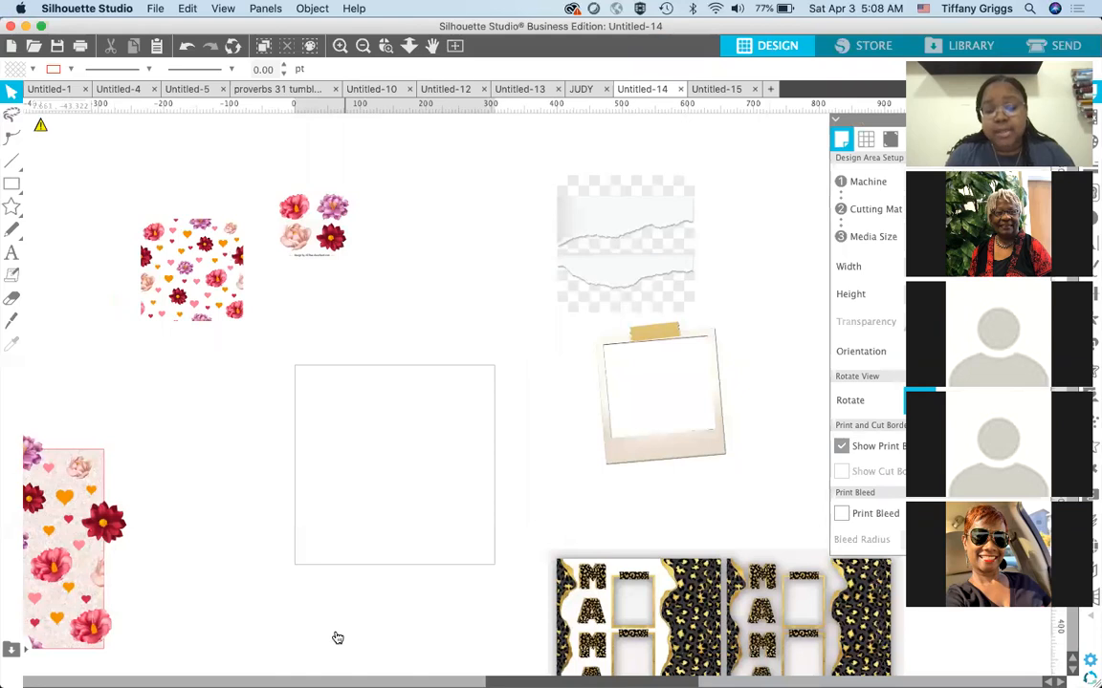
mouse_move(483, 674)
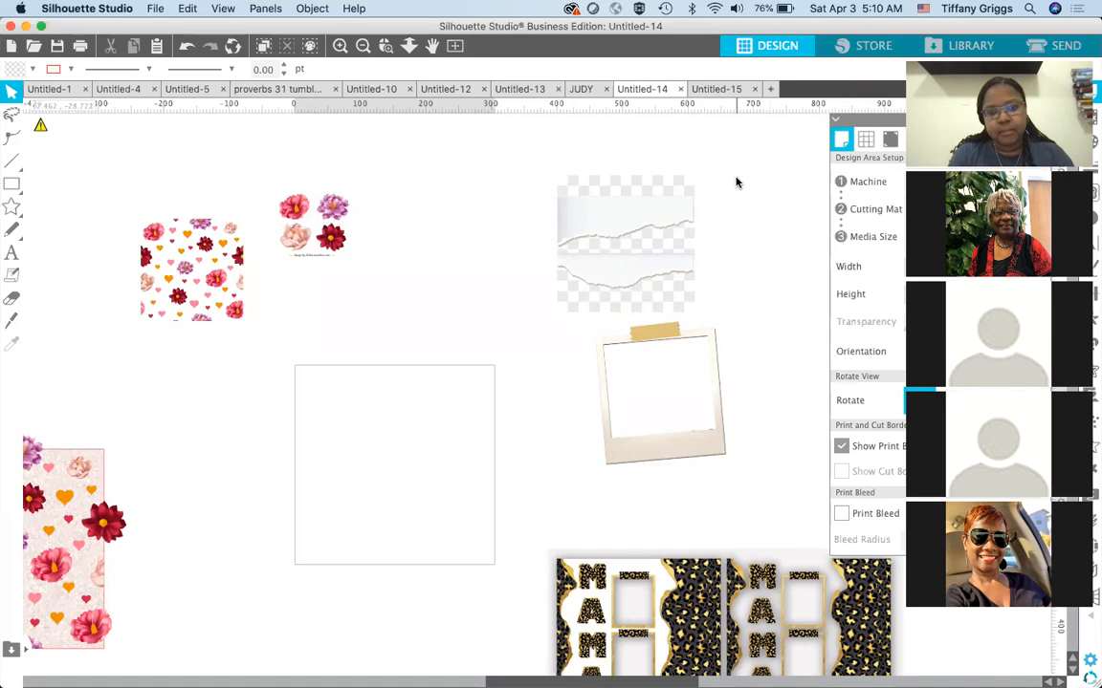
key(ctrl+Up)
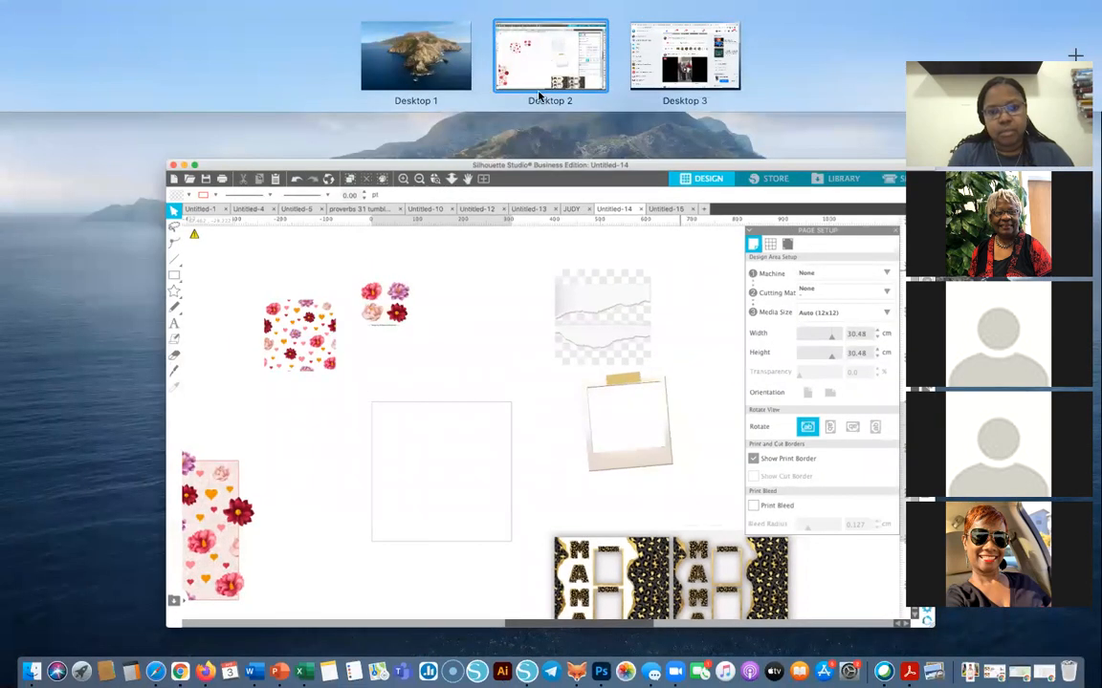
click(710, 318)
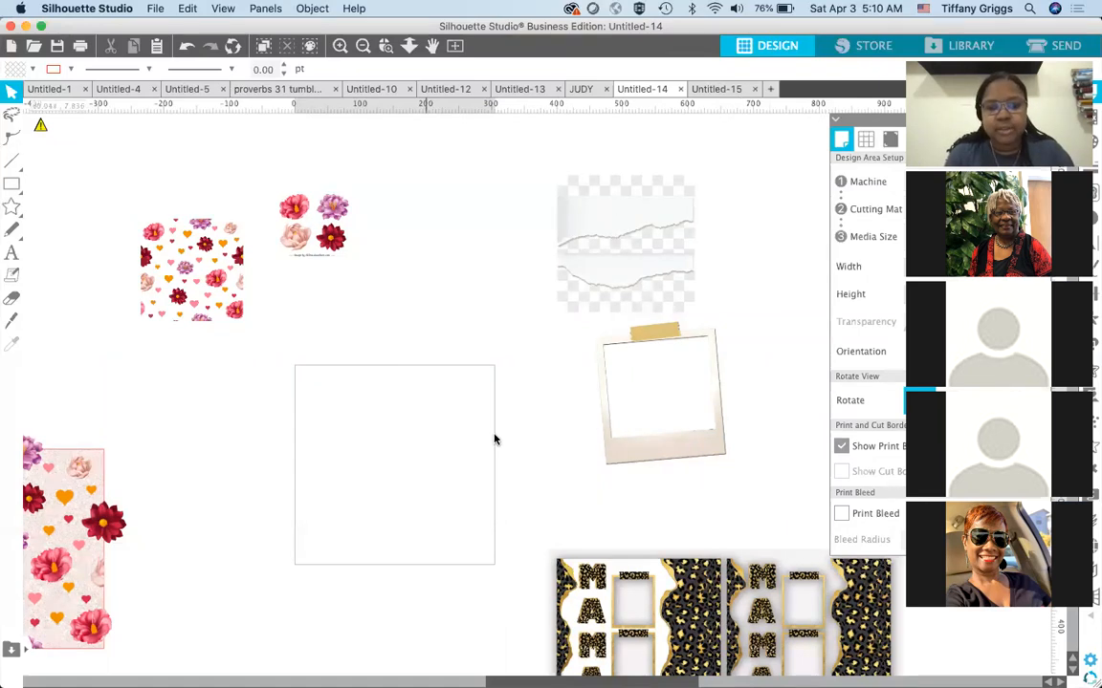
- Open the blank Untitled-15 design and zoom out so the whole page fits with working space around it
click(706, 94)
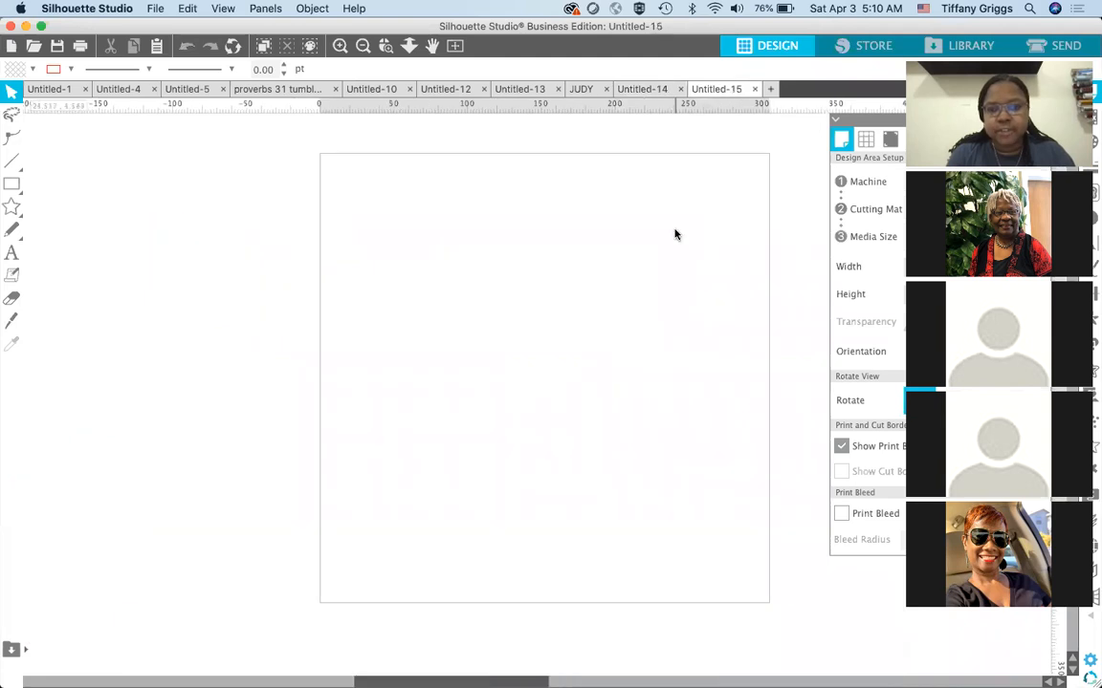
scroll(718, 221, right, 3)
scroll(718, 222, up, 1)
scroll(718, 223, right, 3)
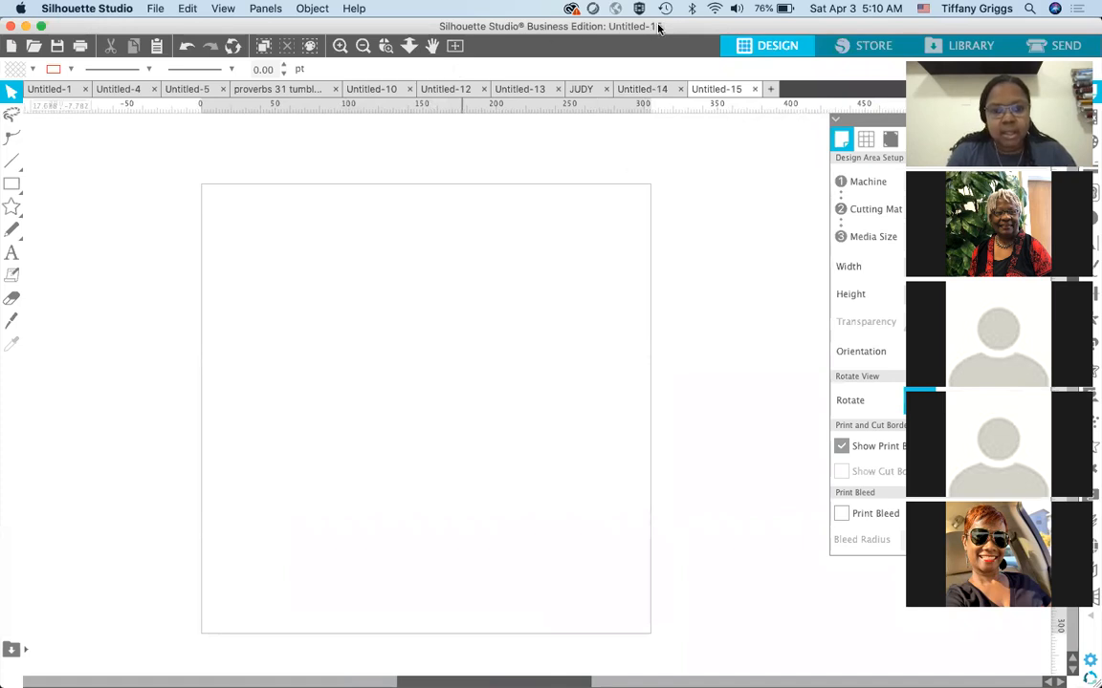
click(363, 46)
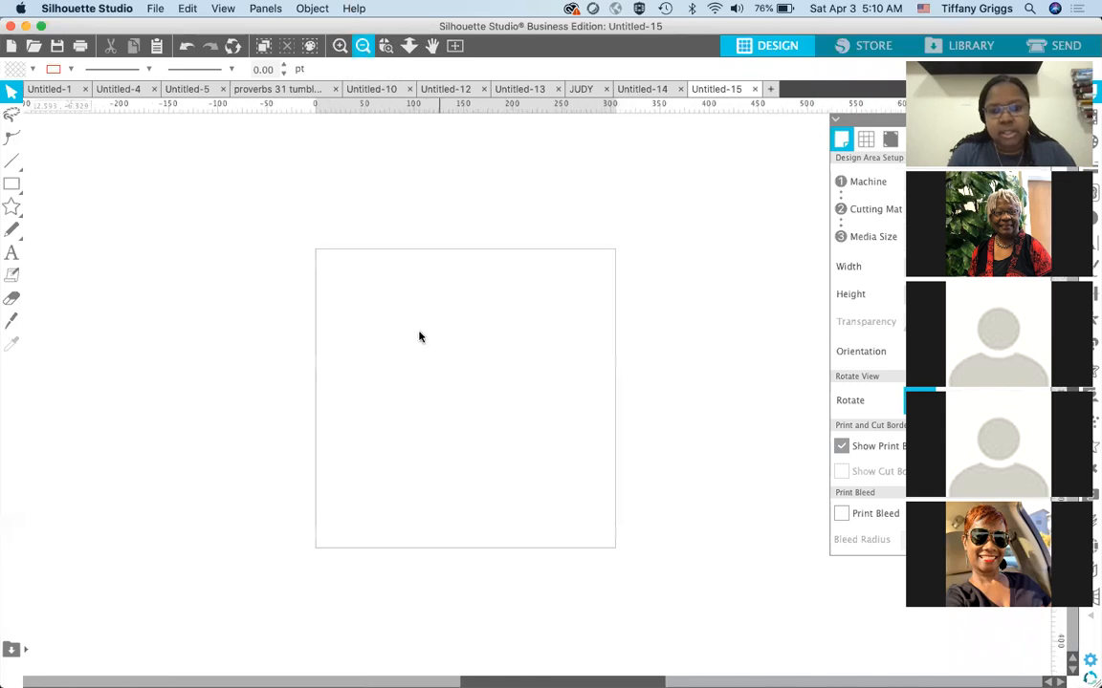
scroll(419, 336, right, 2)
scroll(418, 337, down, 1)
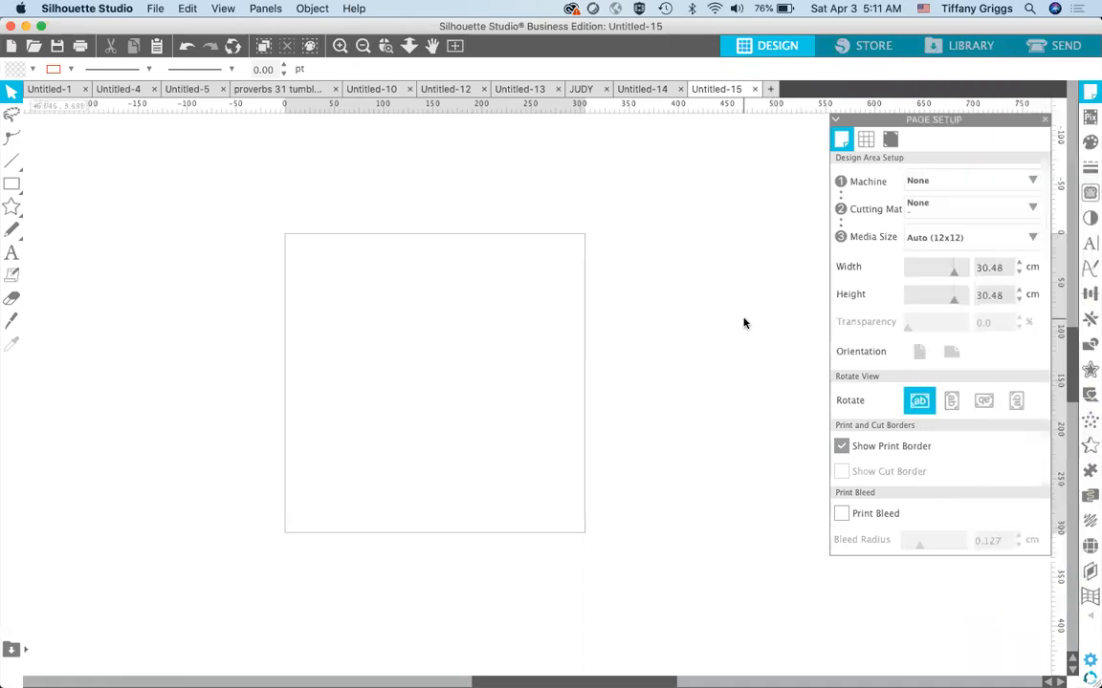
- Switch to Chrome on the other desktop and open the "flower icons free" Google image results
key(ctrl+Up)
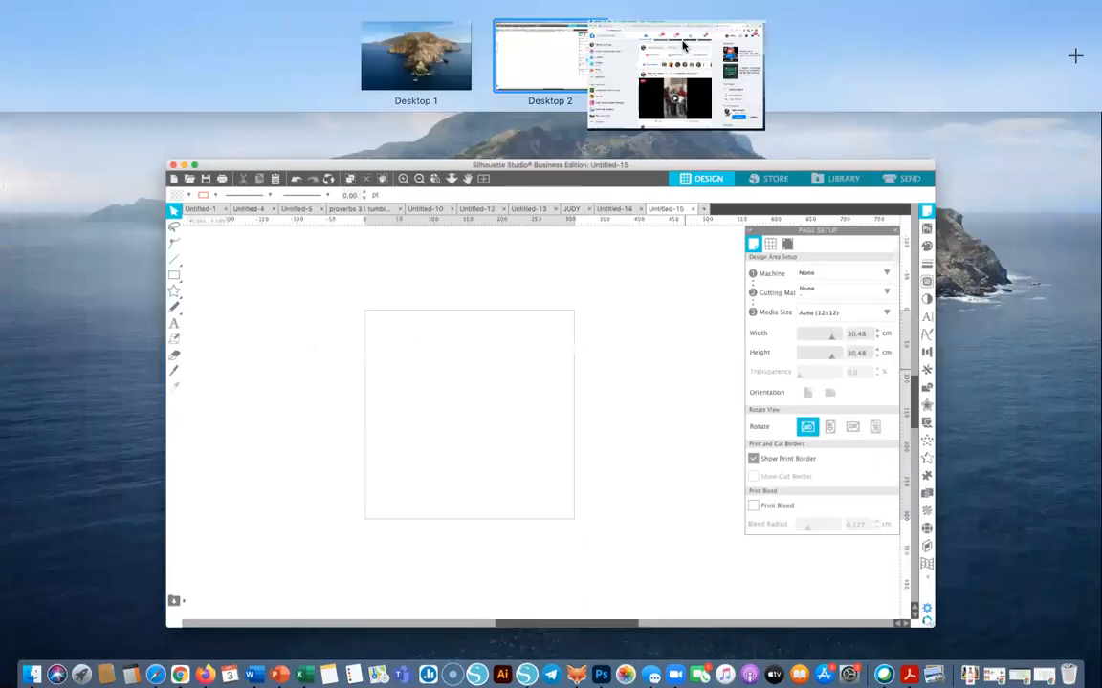
click(694, 53)
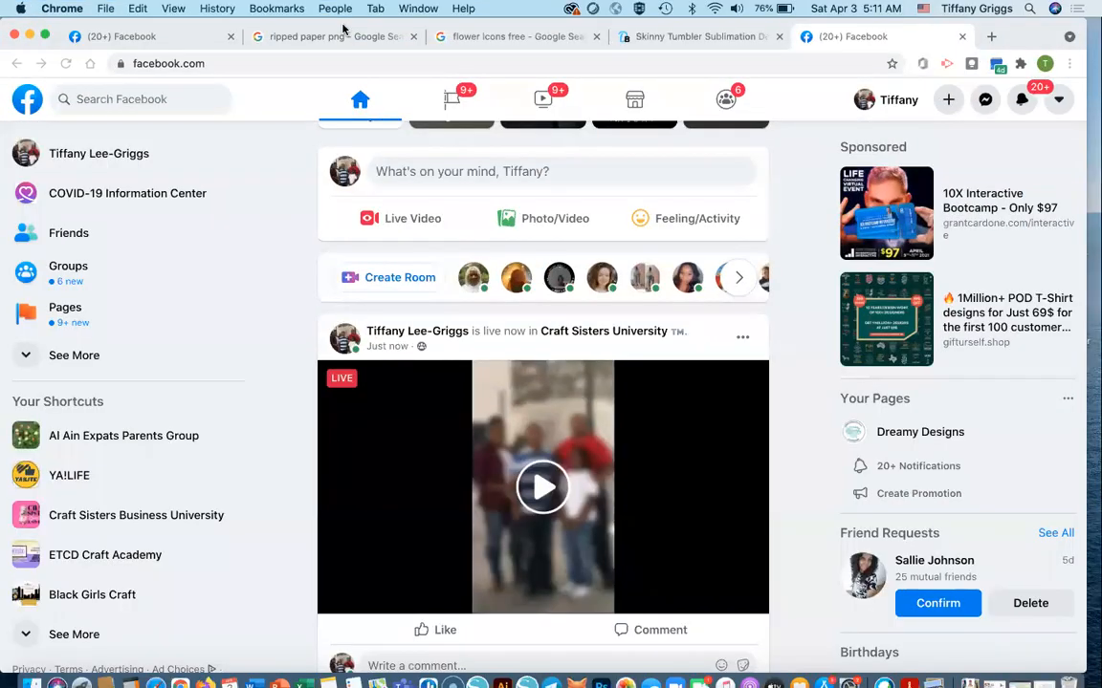
click(185, 36)
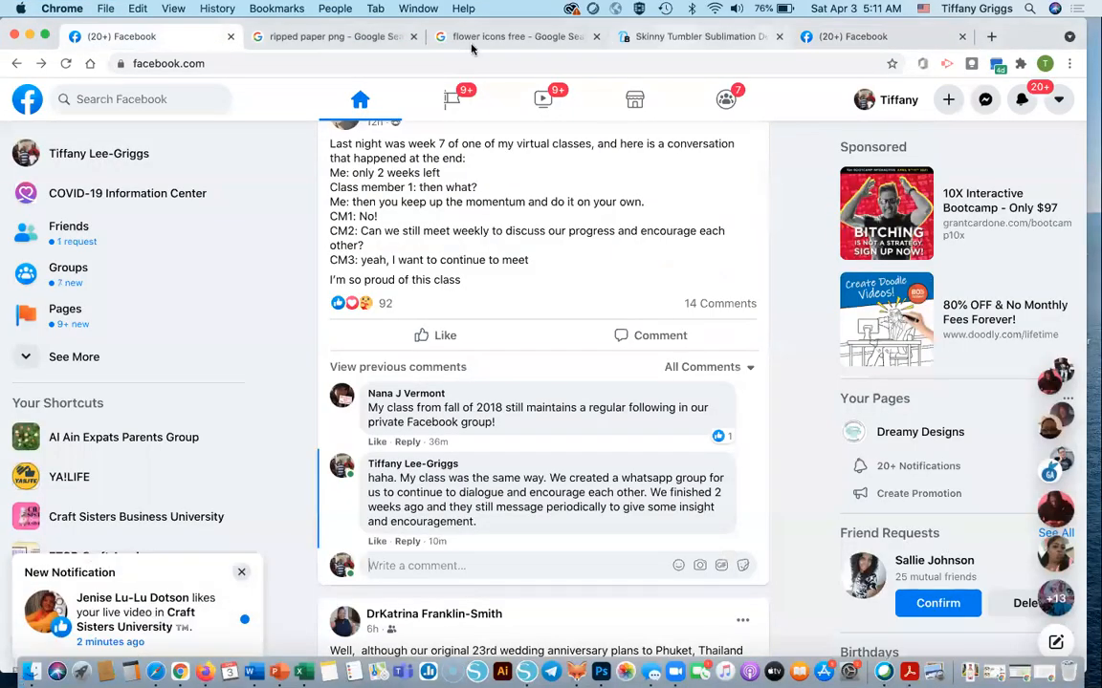
click(468, 39)
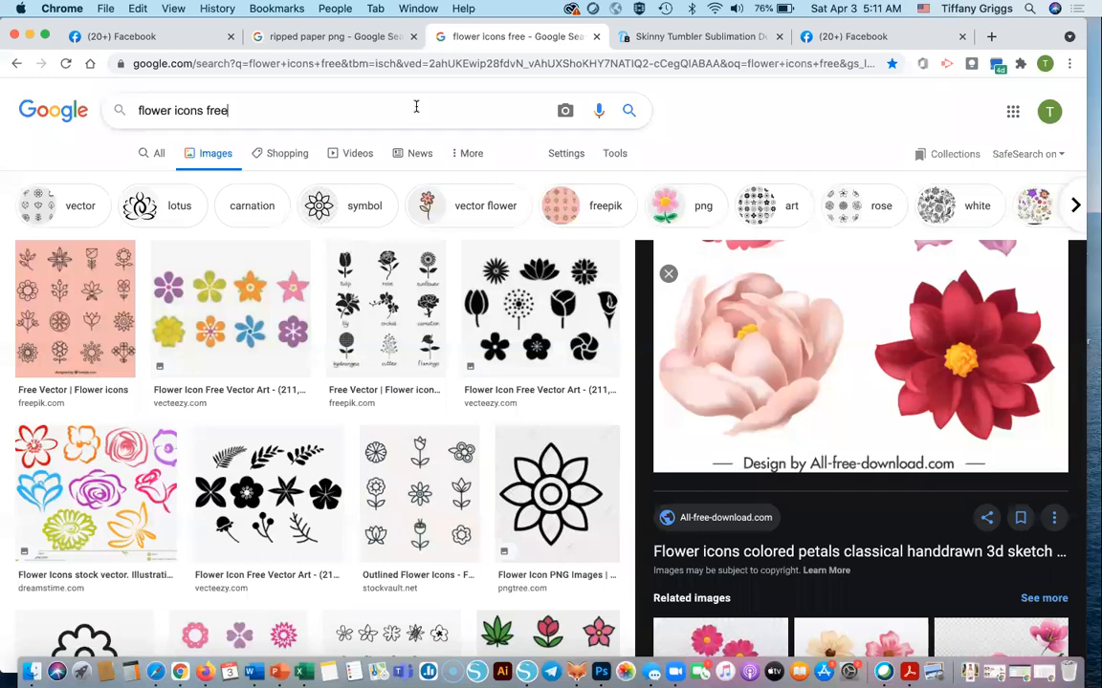
- Copy the previewed image of four coloured flowers from All-free-download.com
scroll(679, 422, up, 3)
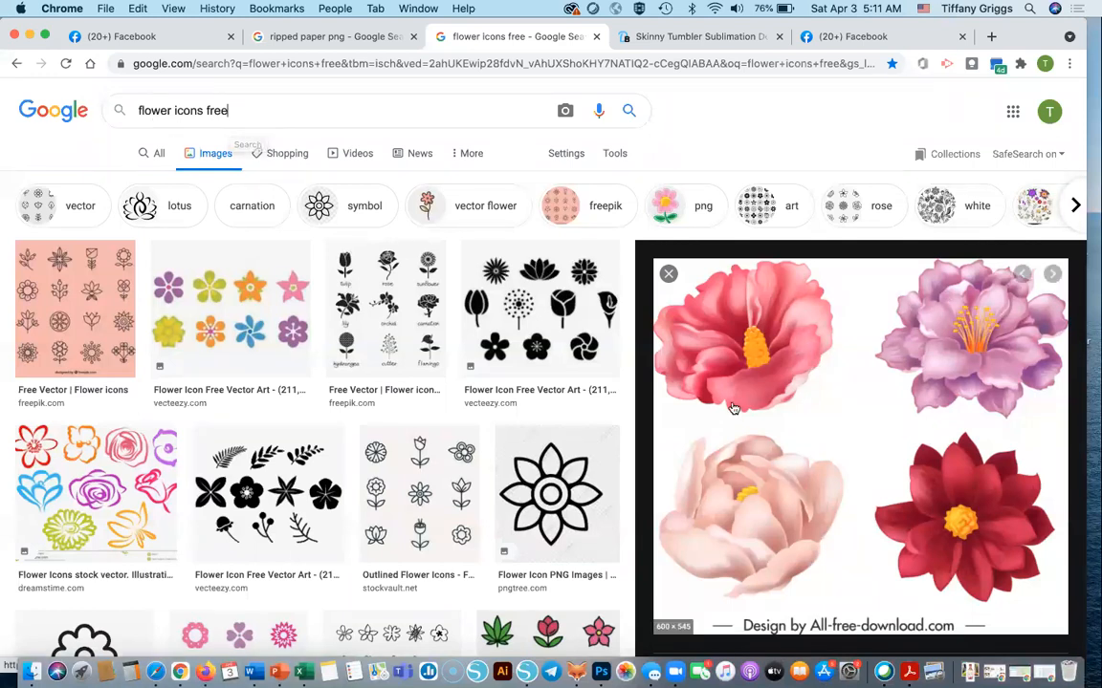
scroll(733, 409, down, 2)
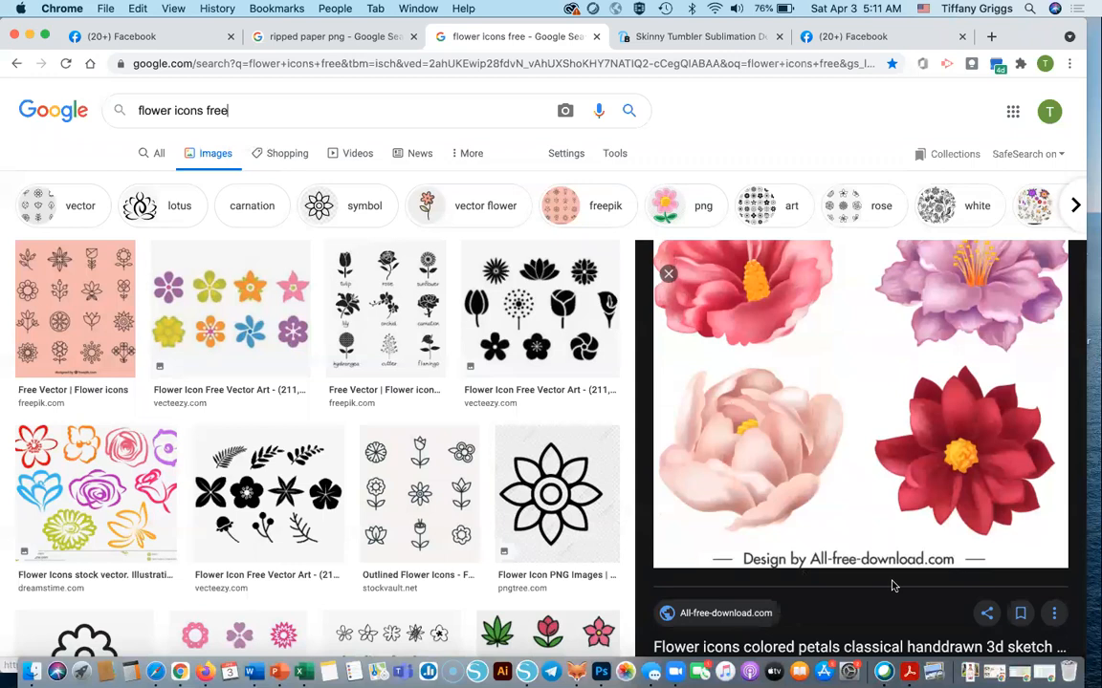
scroll(812, 365, up, 2)
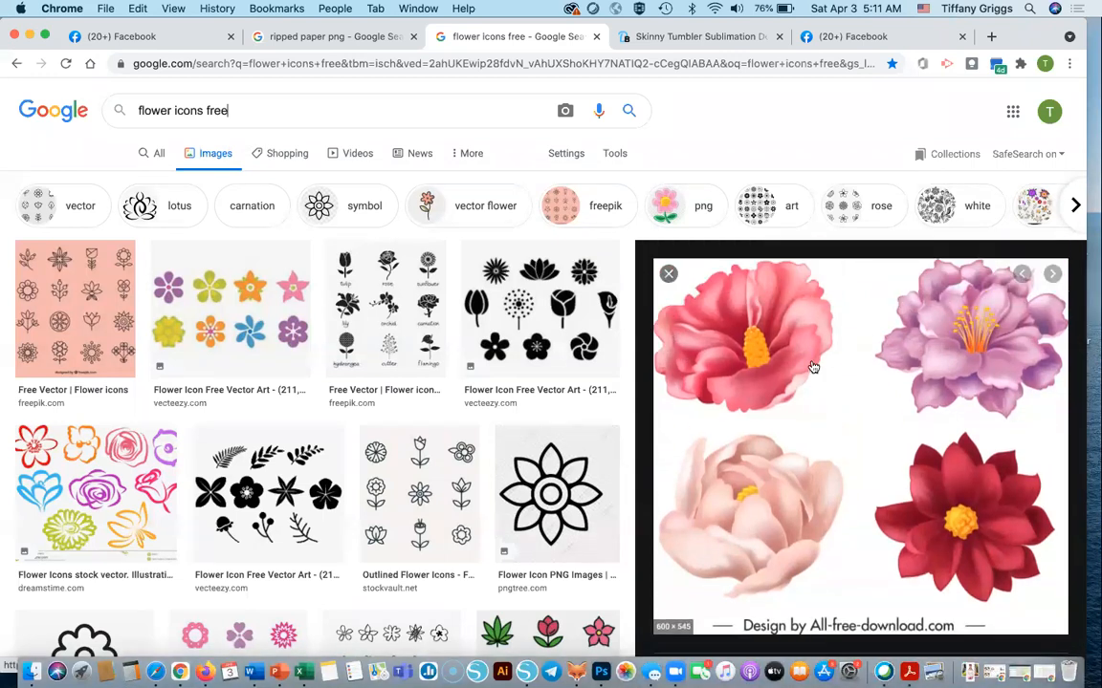
scroll(813, 367, down, 1)
scroll(813, 367, up, 1)
right_click(818, 378)
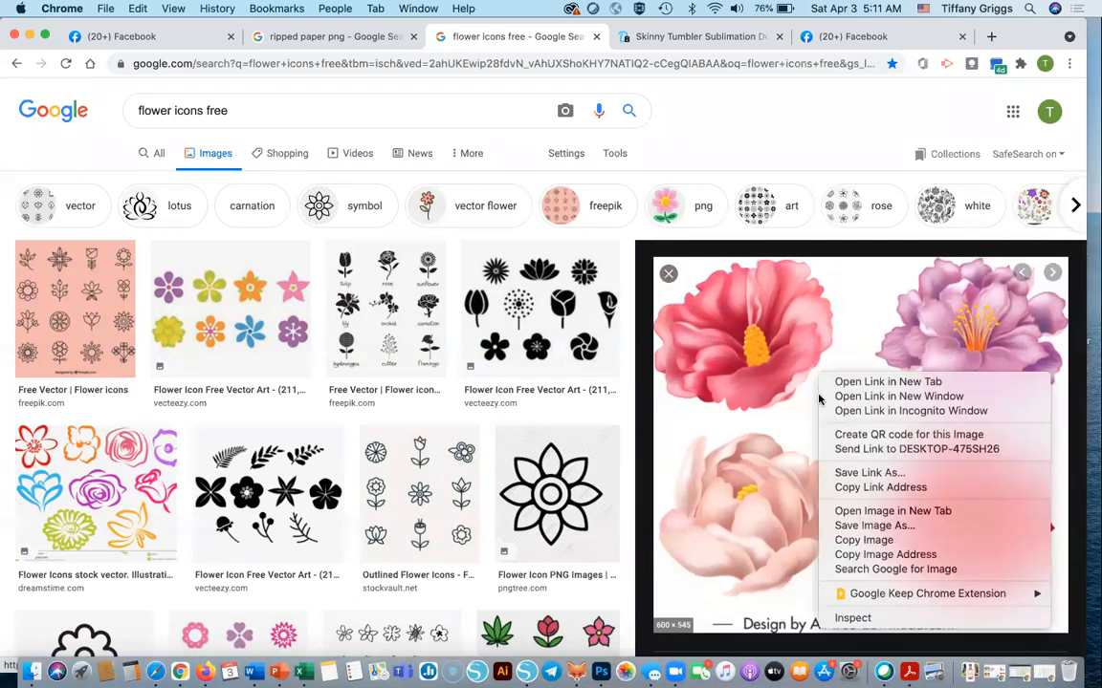
click(866, 541)
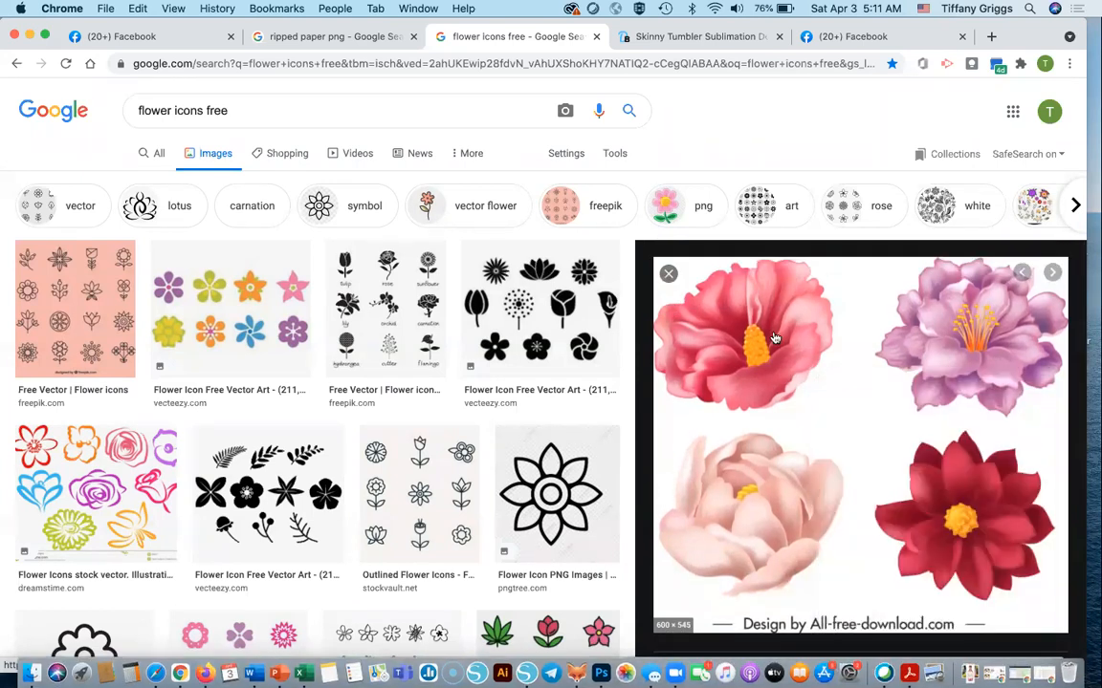
- Return to Silhouette Studio and paste the copied flower image beside the page in Untitled-15
key(ctrl+Up)
key(ctrl+Left)
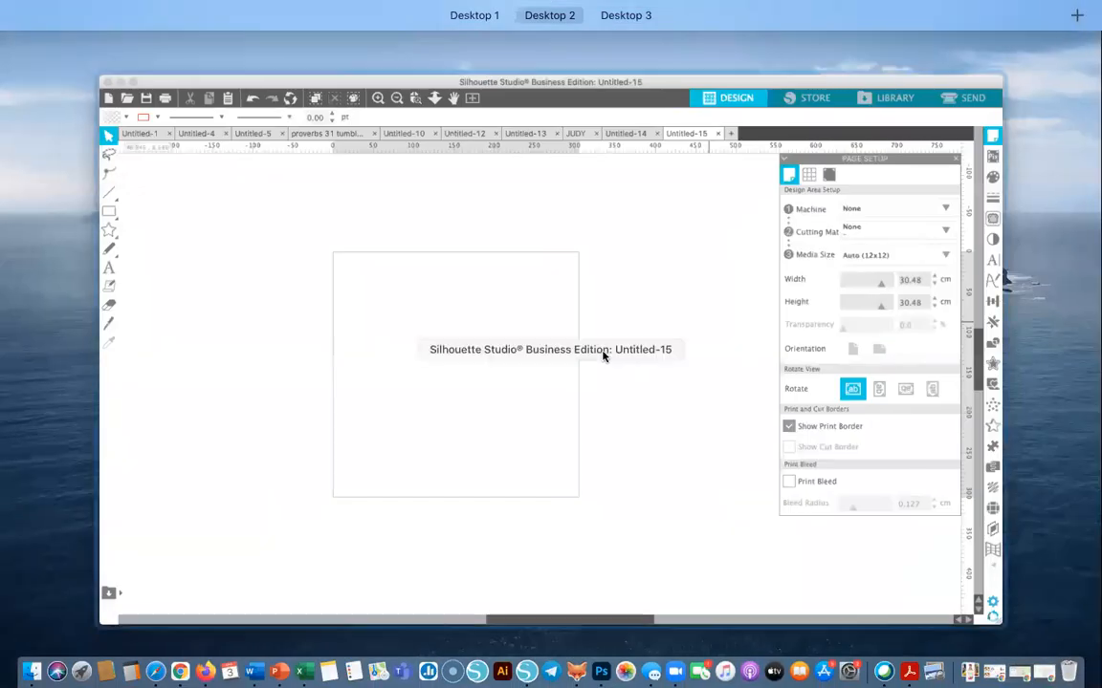
click(612, 350)
right_click(639, 339)
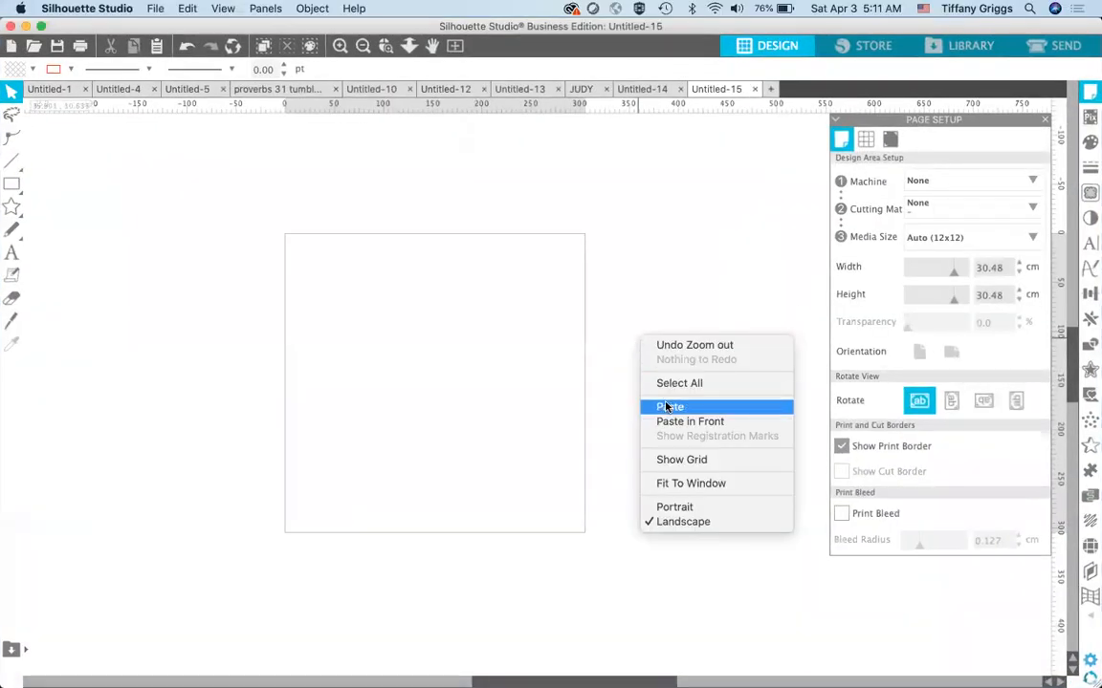
click(667, 407)
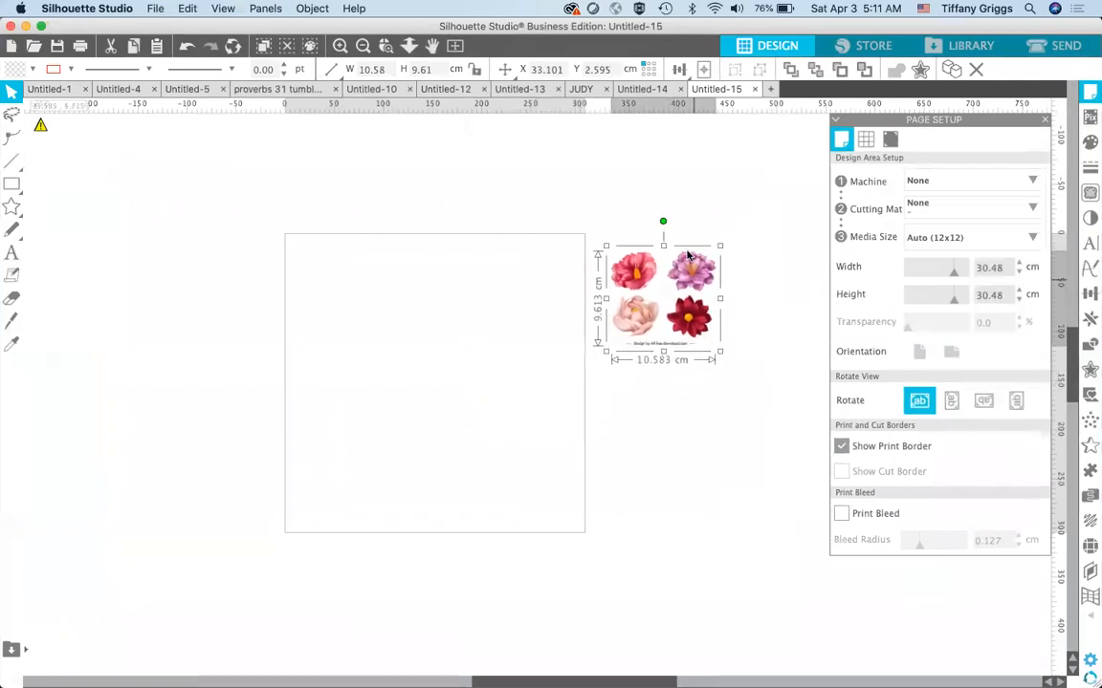
- Move the pasted flower image to the page's upper-left side and enlarge it to about 25.6 × 23.3 cm
drag(688, 255, 682, 226)
drag(713, 321, 811, 400)
drag(683, 319, 176, 278)
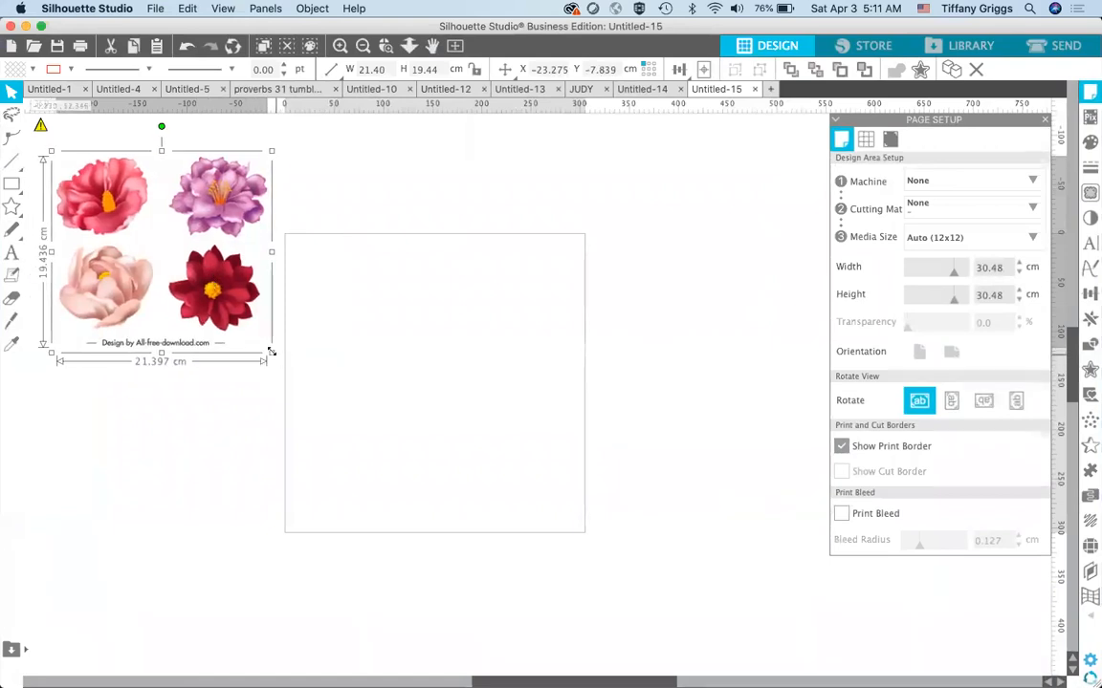
drag(271, 351, 310, 390)
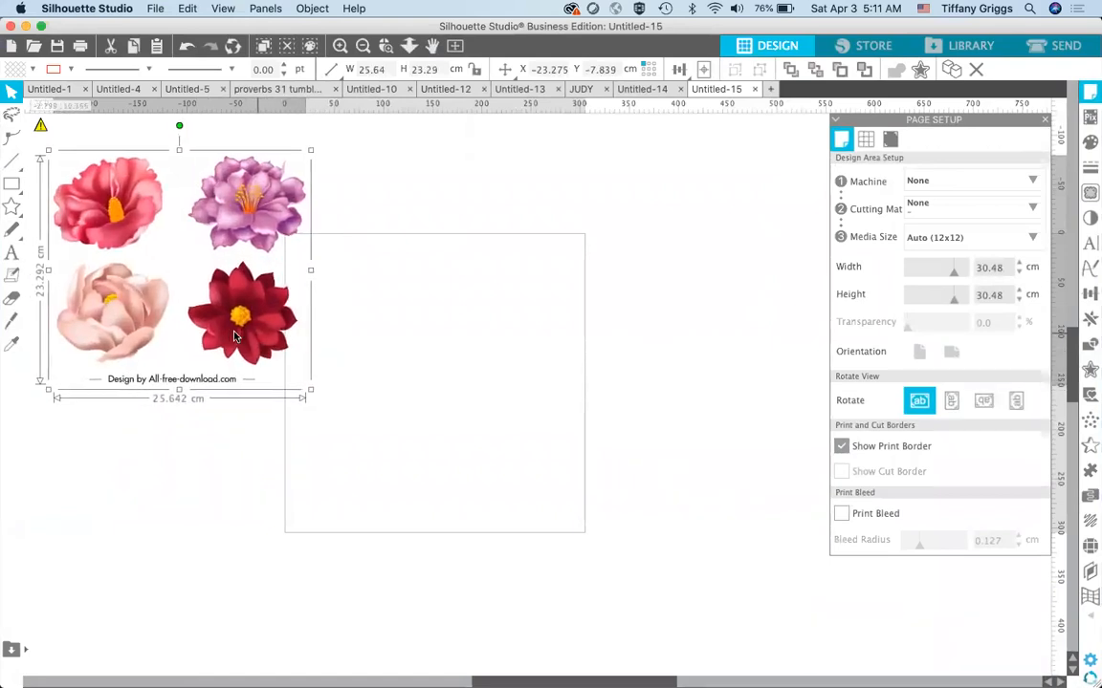
- Shift the flower image left to about X -25.9, Y -8.1 cm, then open the Transform align options and reselect the image
drag(234, 334, 209, 332)
click(167, 461)
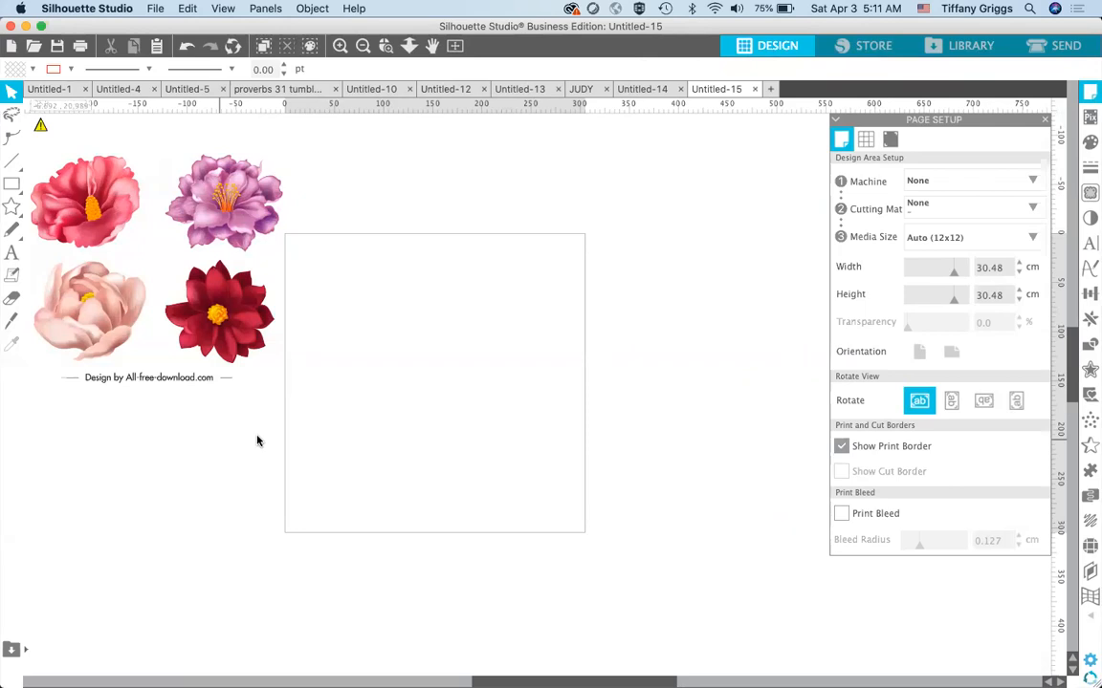
click(1090, 296)
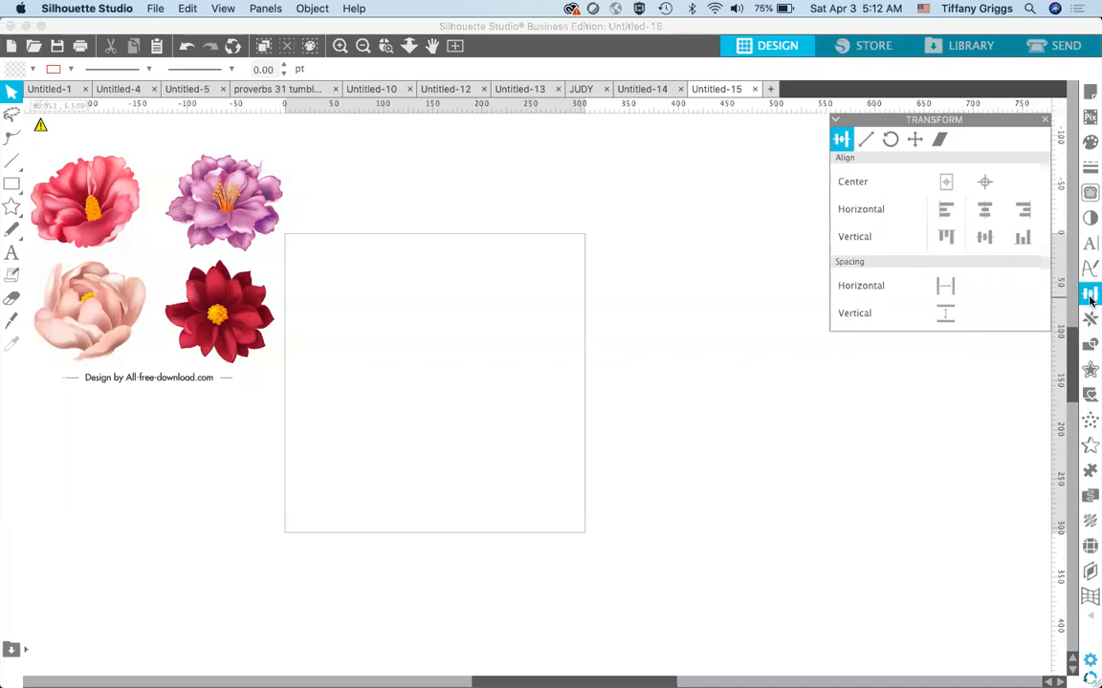
click(850, 344)
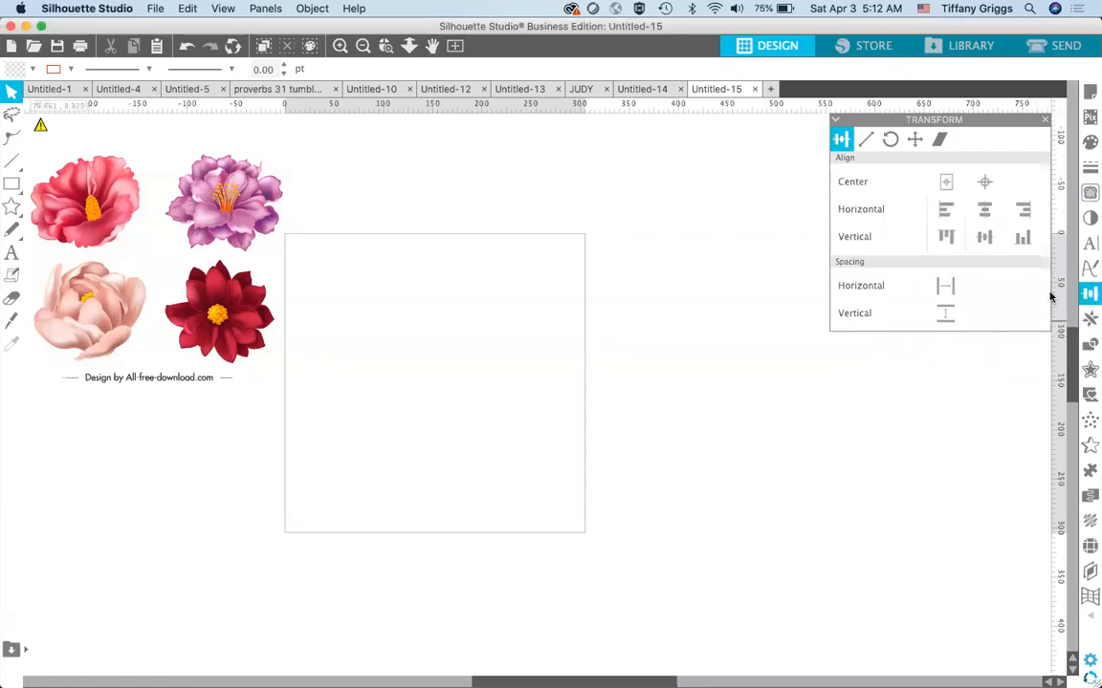
click(222, 217)
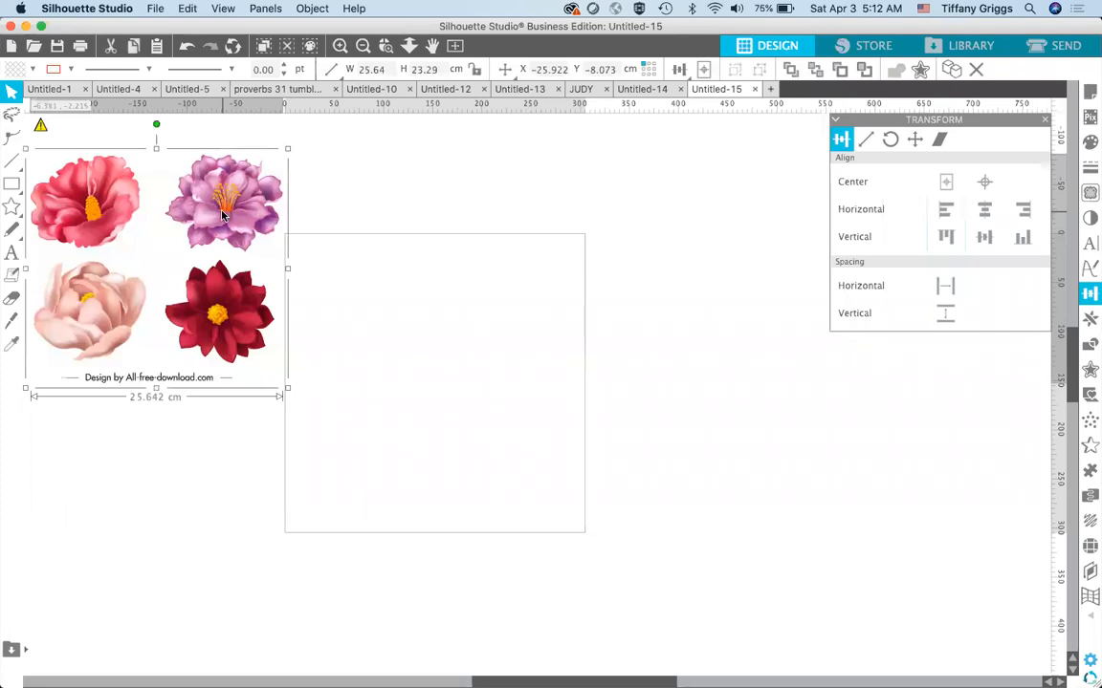
- Align the selected flower image to the left edge of the page with Align Left
click(677, 69)
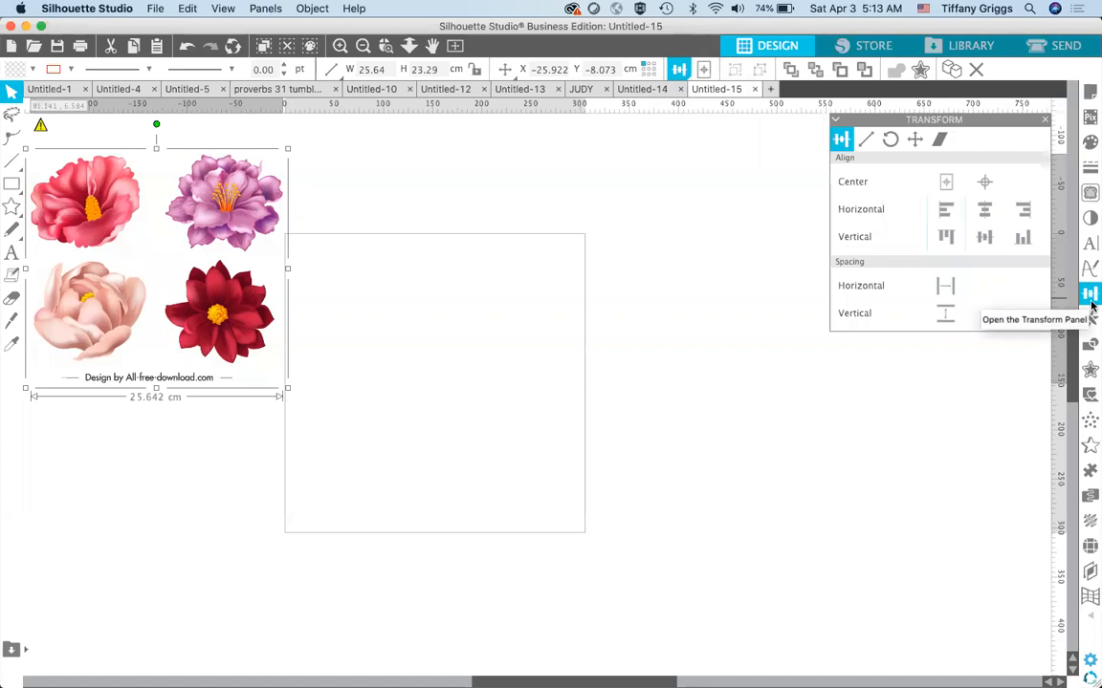
click(678, 70)
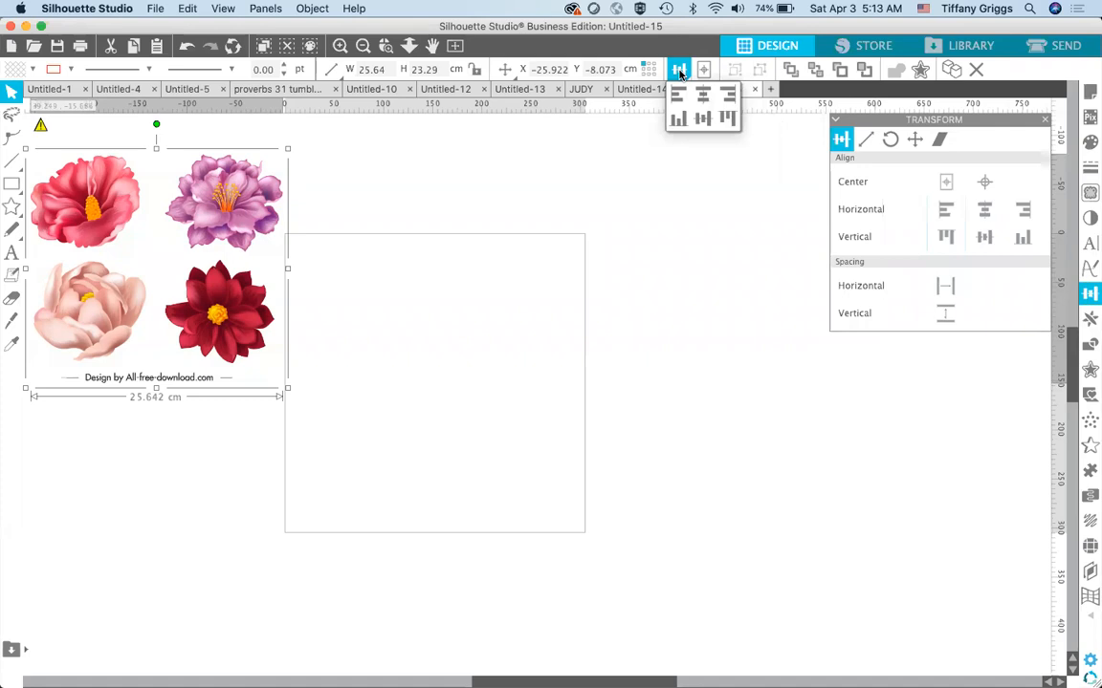
click(677, 73)
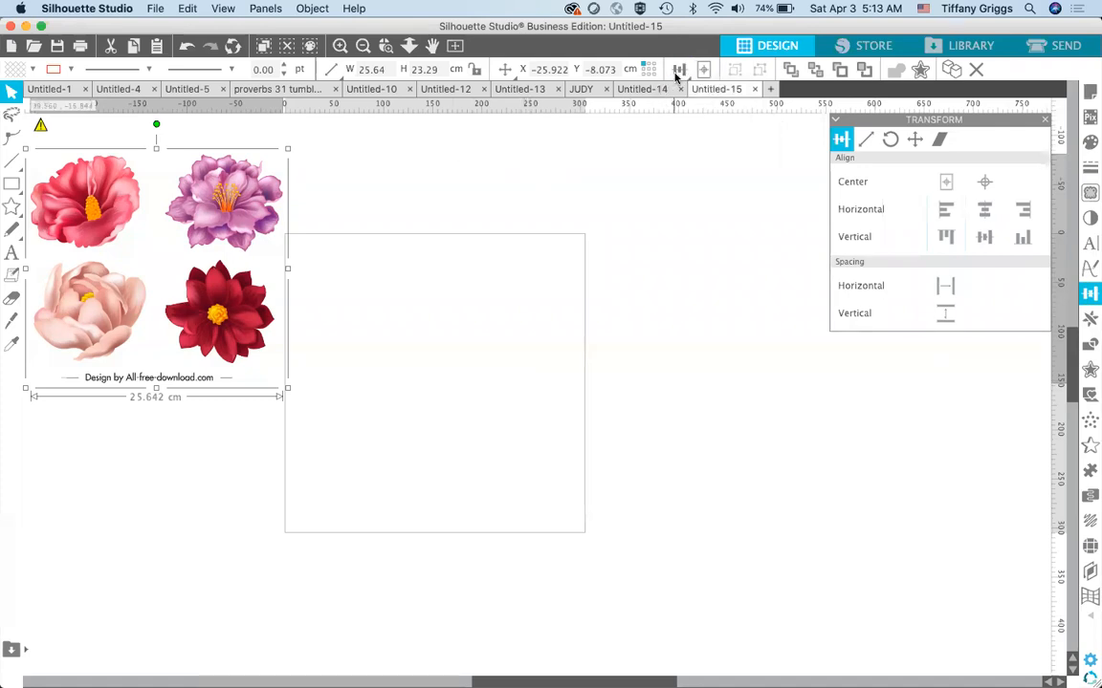
click(677, 73)
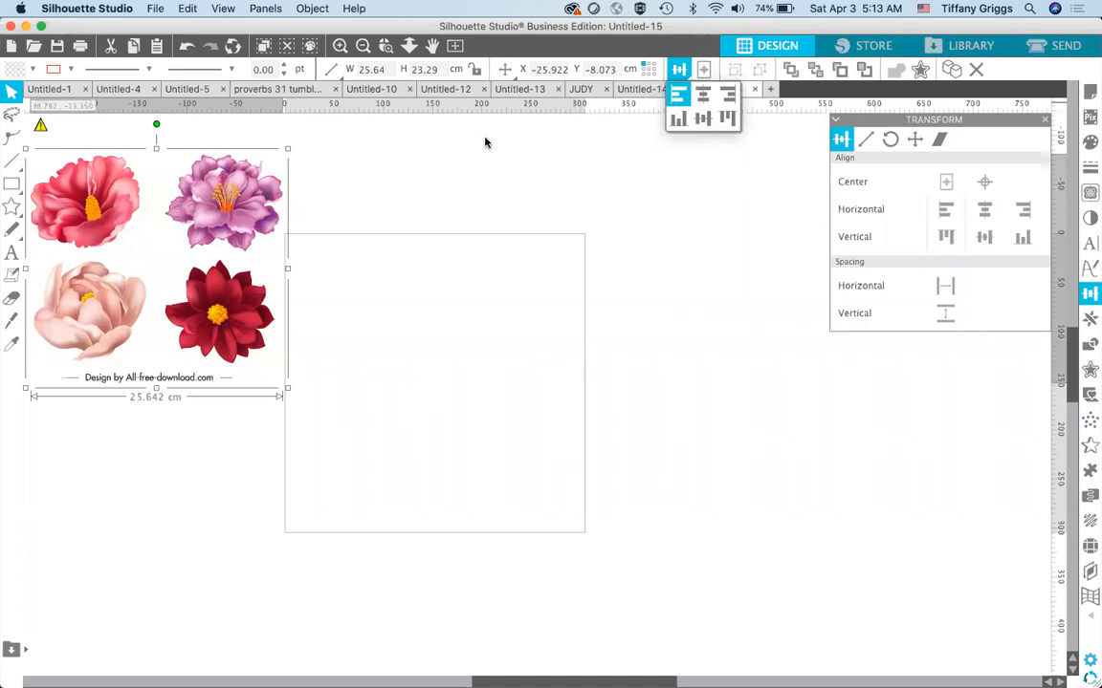
click(263, 227)
click(679, 69)
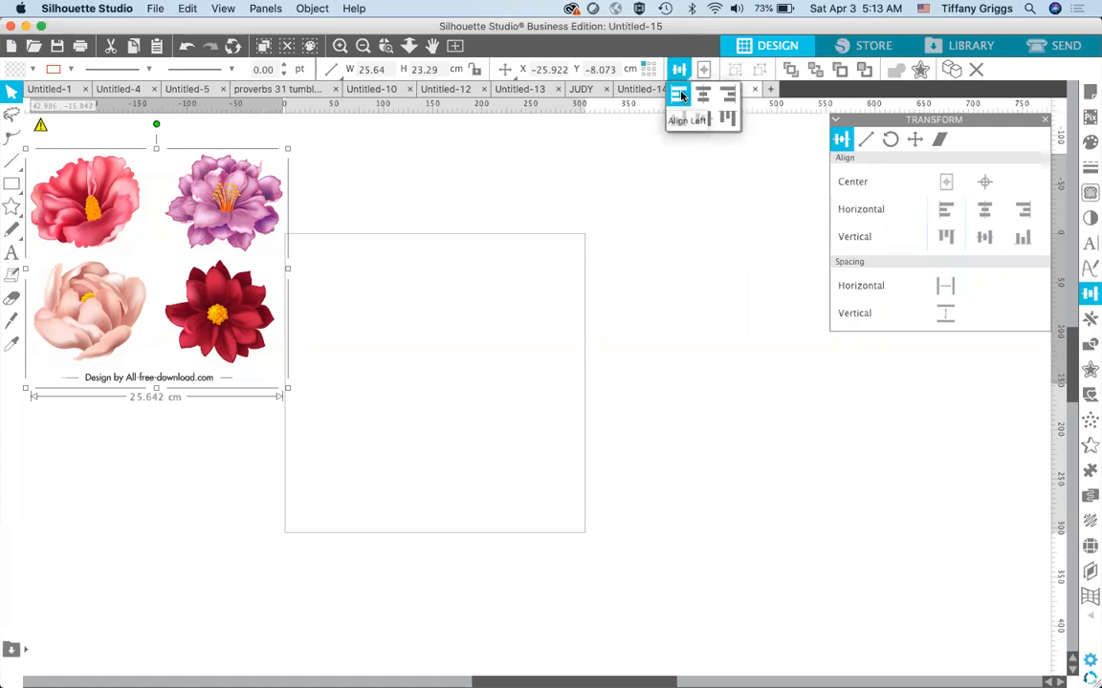
click(681, 95)
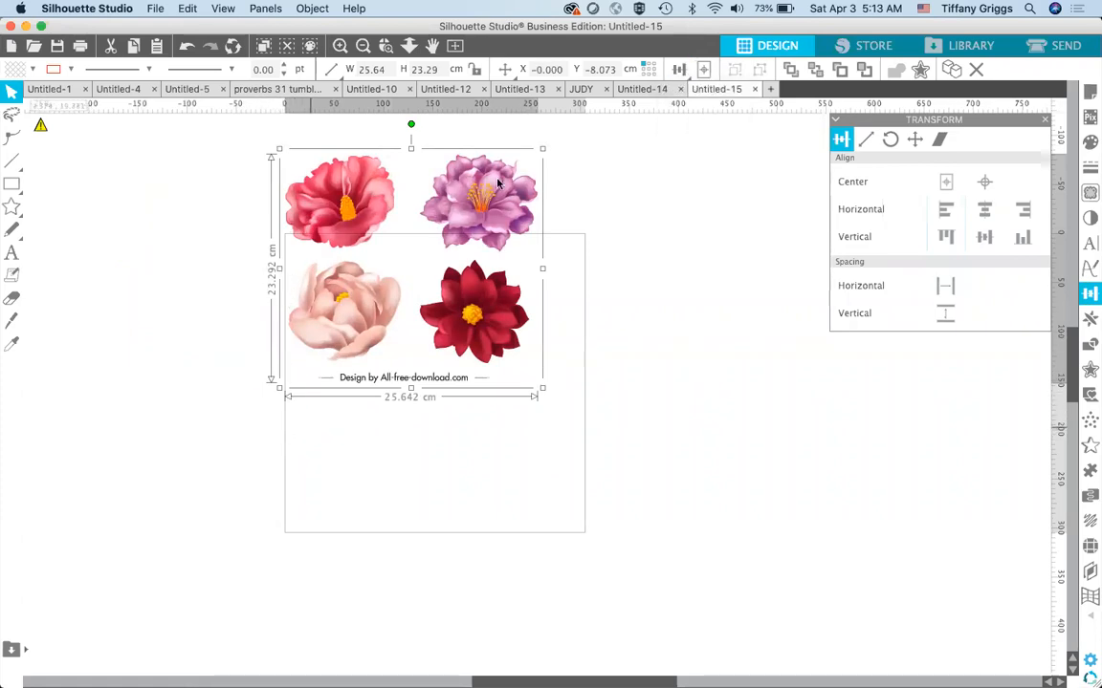
- Center the flower image on the page horizontally and vertically using Align Center and Align Middle
mouse_move(676, 70)
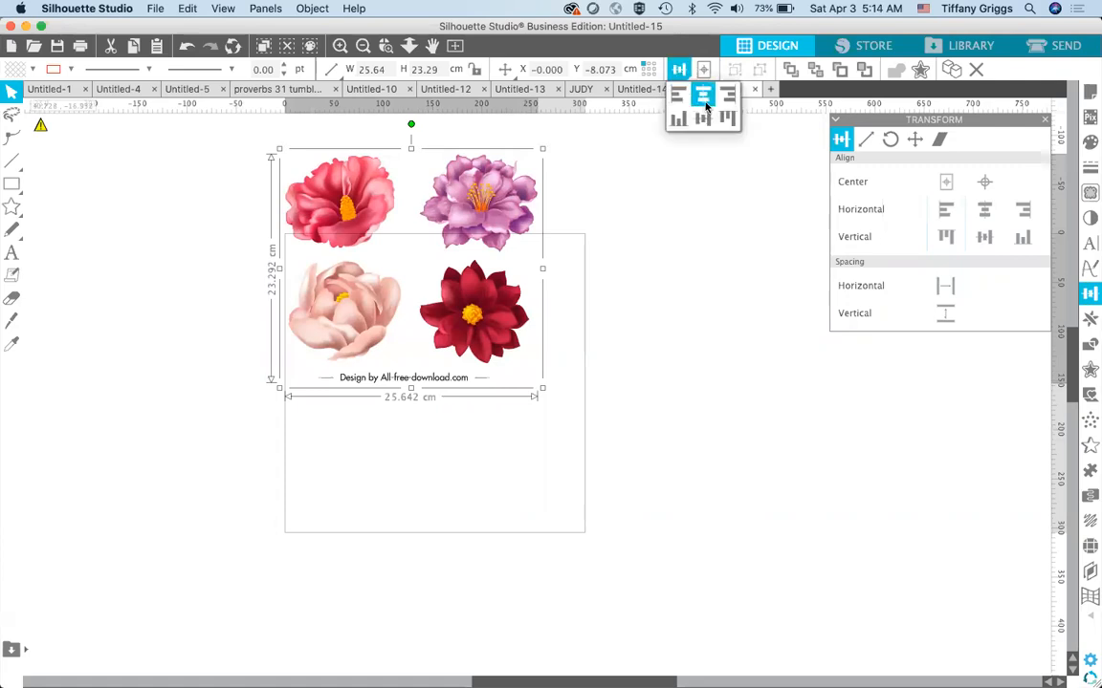
click(704, 97)
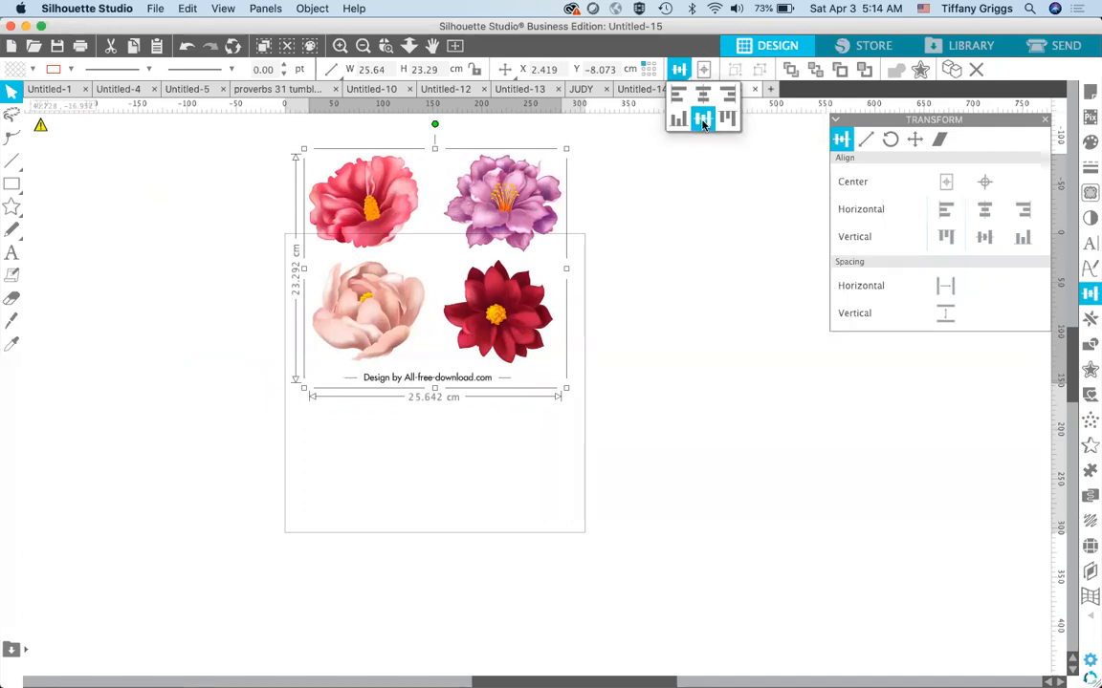
click(703, 122)
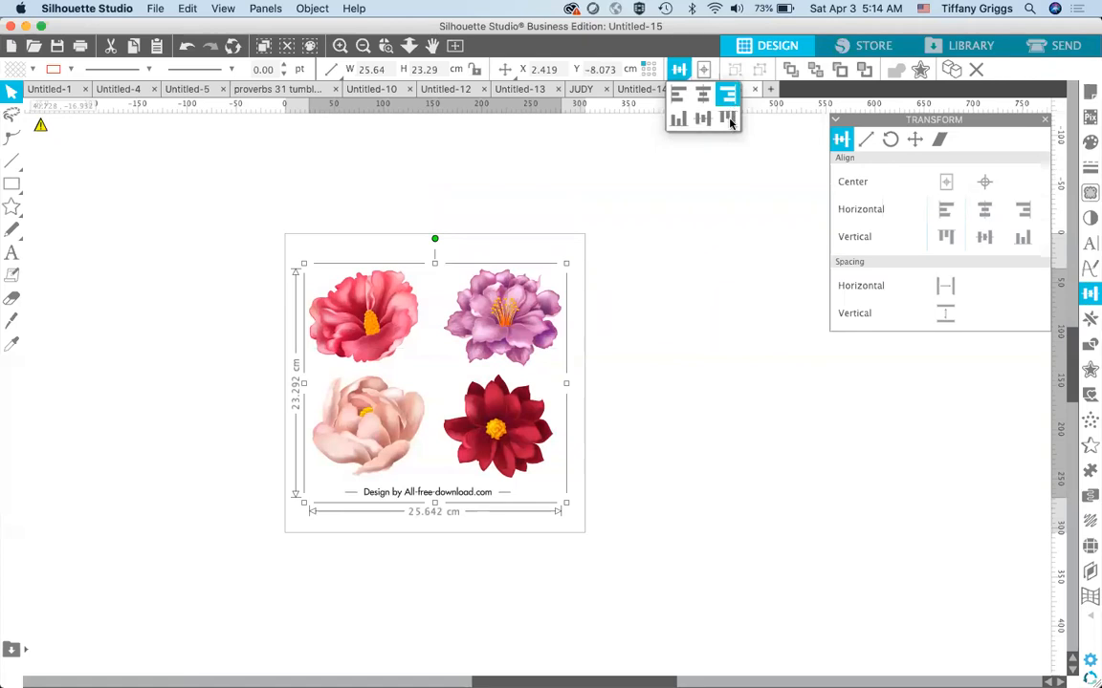
- Align the flower image to the page's lower-right corner with Align Right and Align Bottom
click(728, 100)
click(677, 121)
click(677, 120)
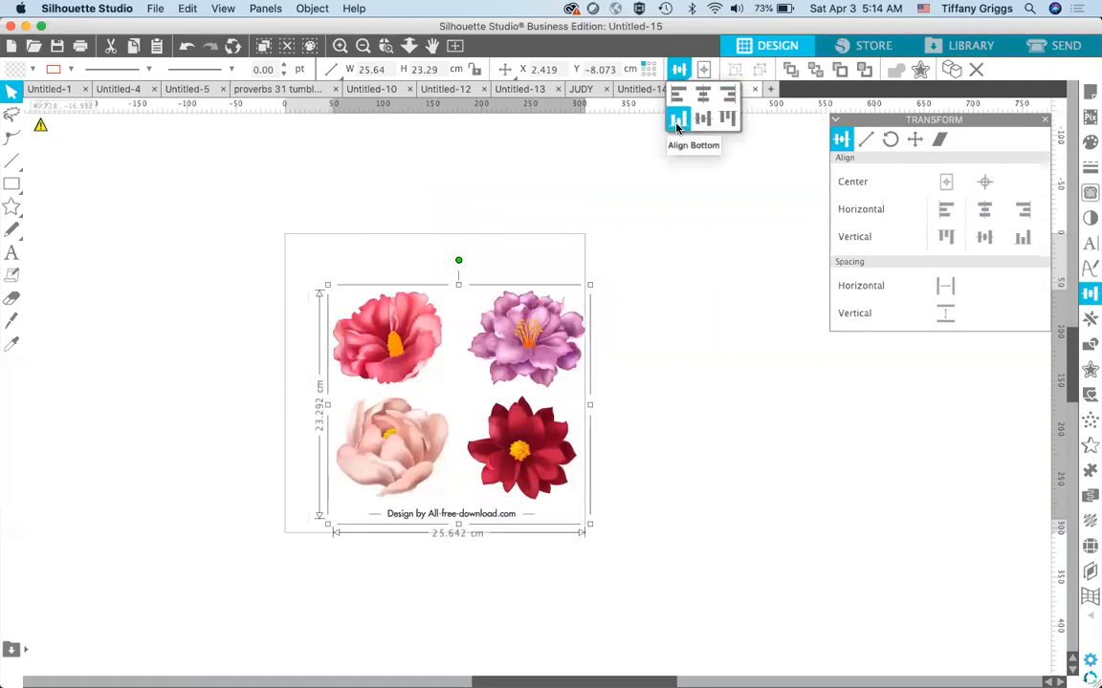
- Duplicate the flower image to the left of the page and align both copies with Align Middle
drag(550, 379, 256, 319)
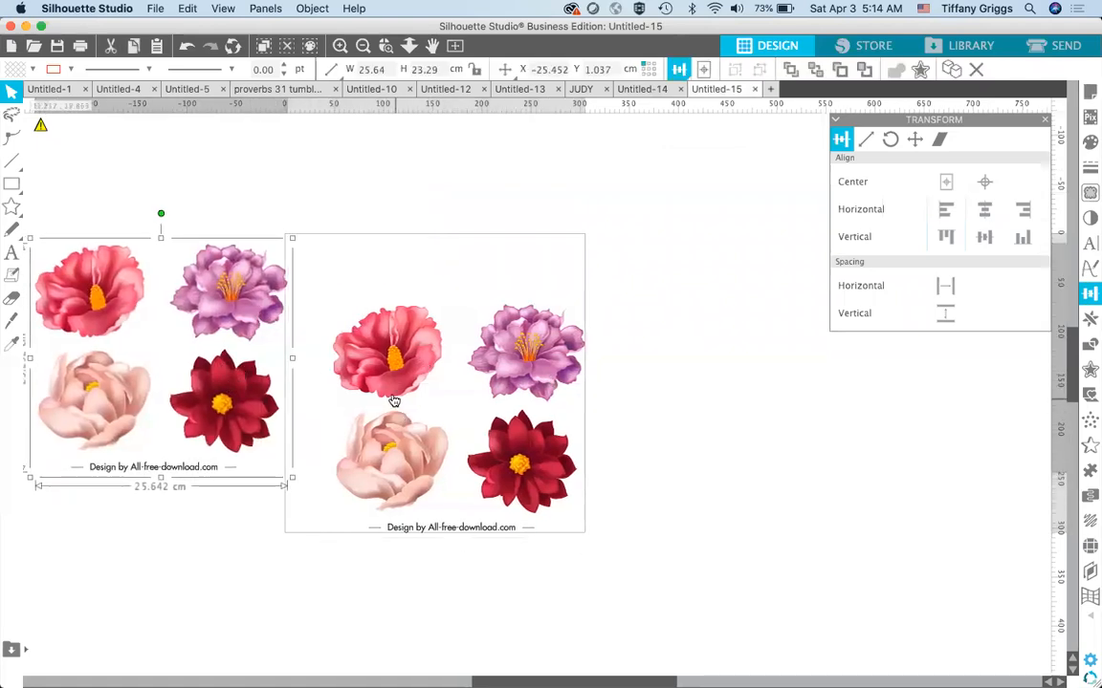
shift+click(392, 394)
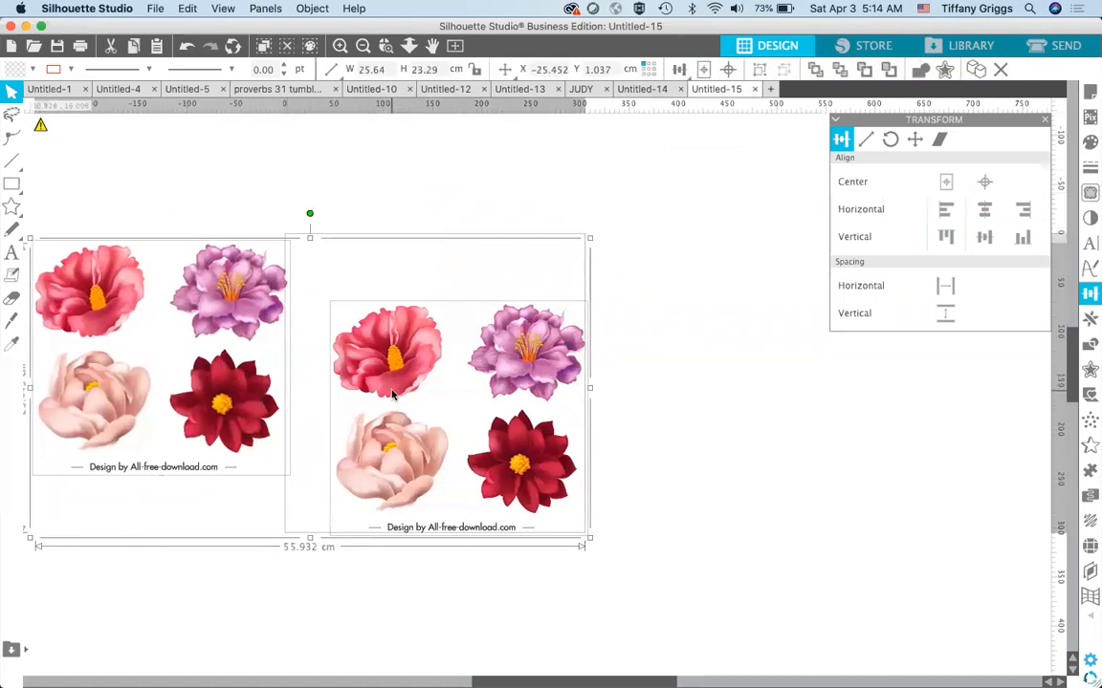
click(678, 70)
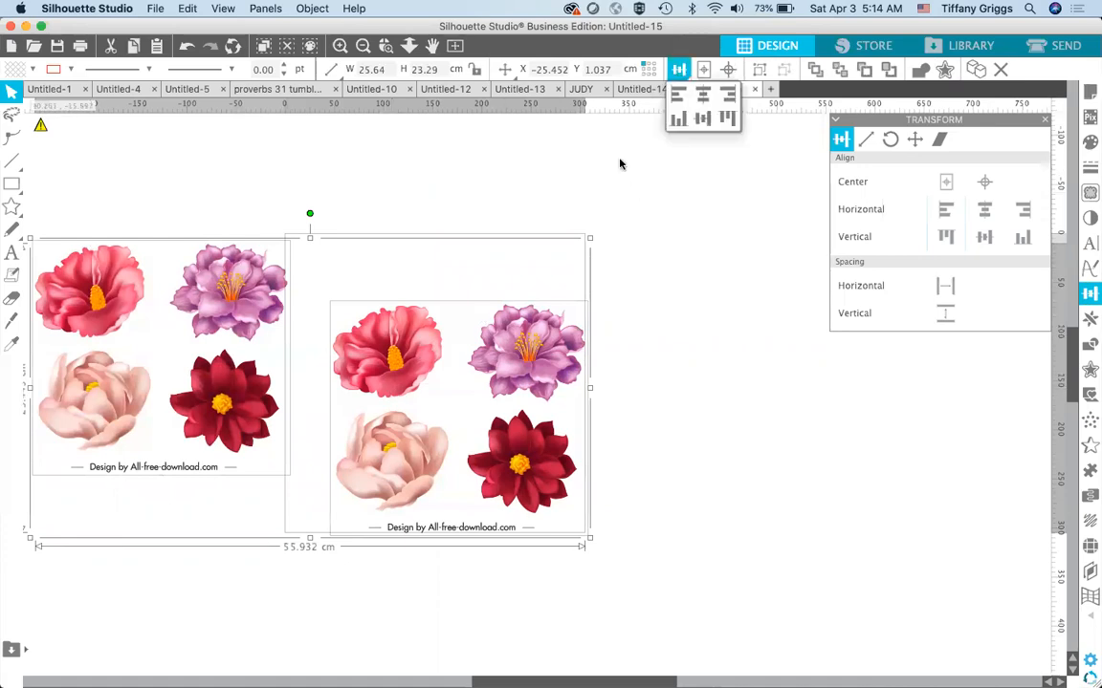
click(558, 251)
click(678, 70)
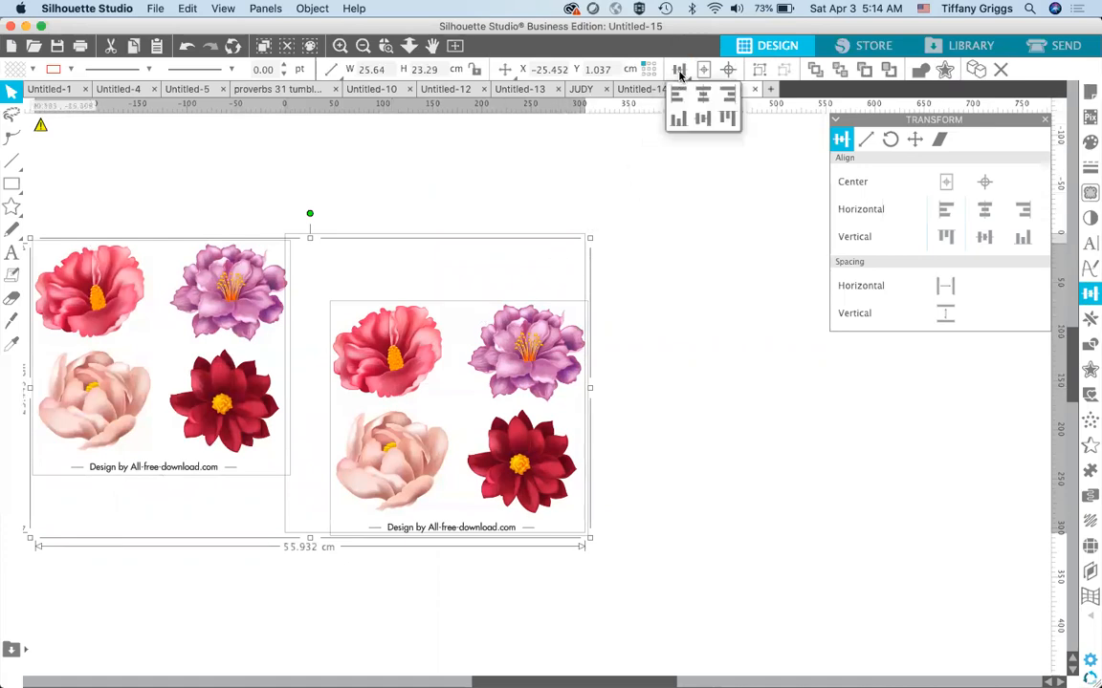
click(703, 120)
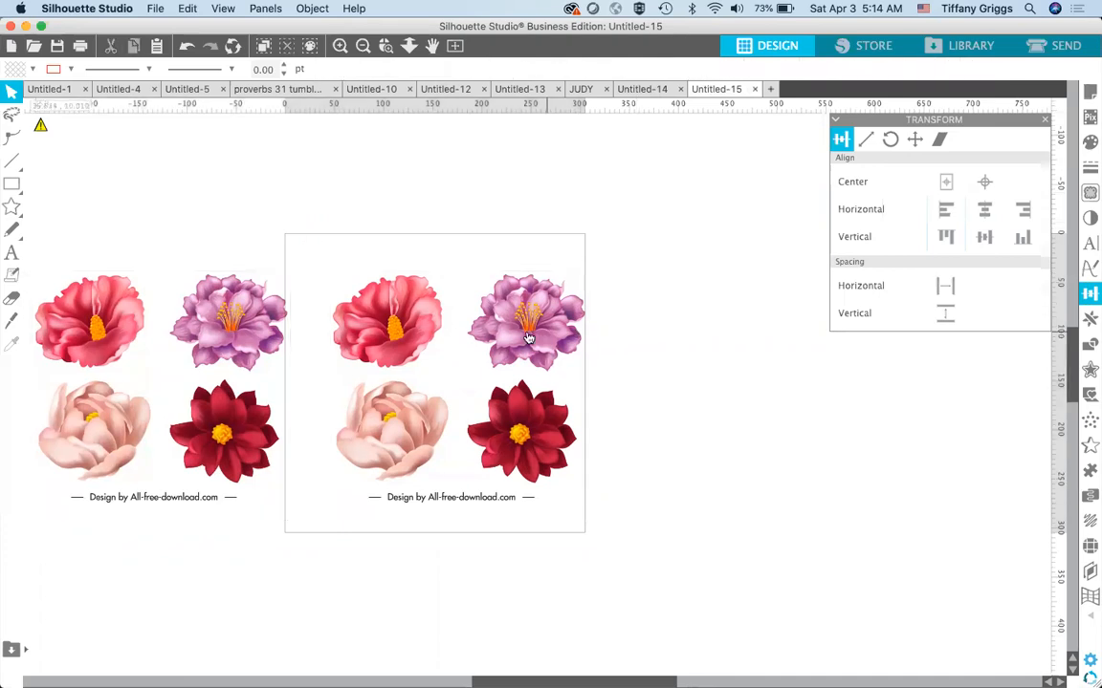
- Move the copy on the page up to about X 17.5, Y -4.5 cm and align both images with Align Middle
drag(525, 316, 653, 251)
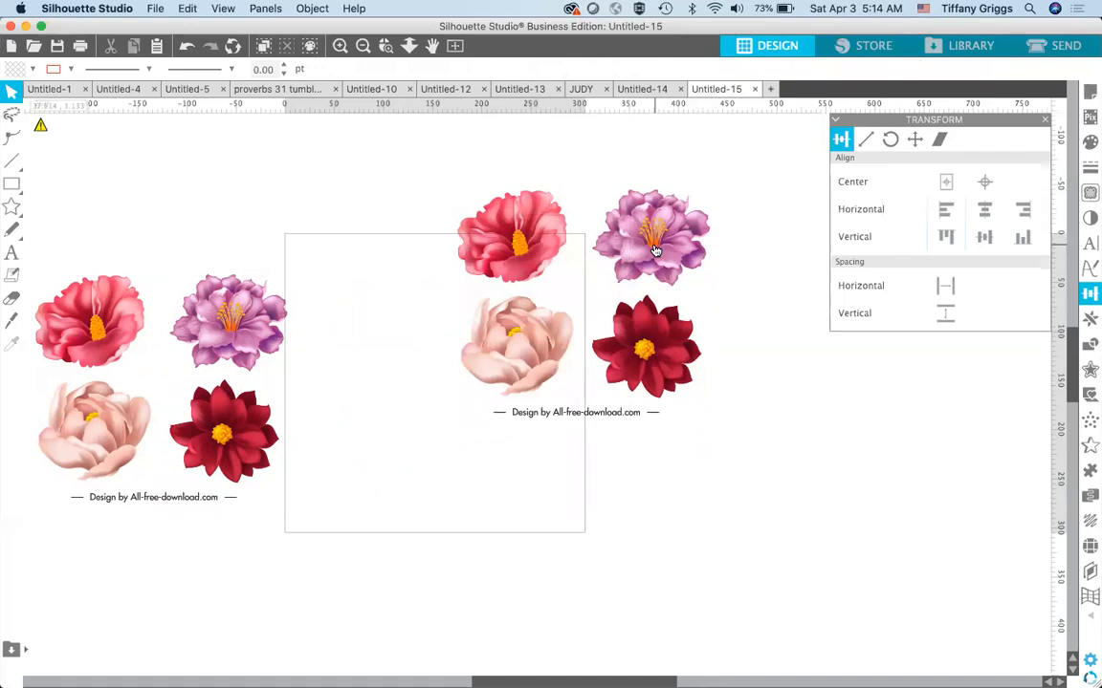
click(655, 250)
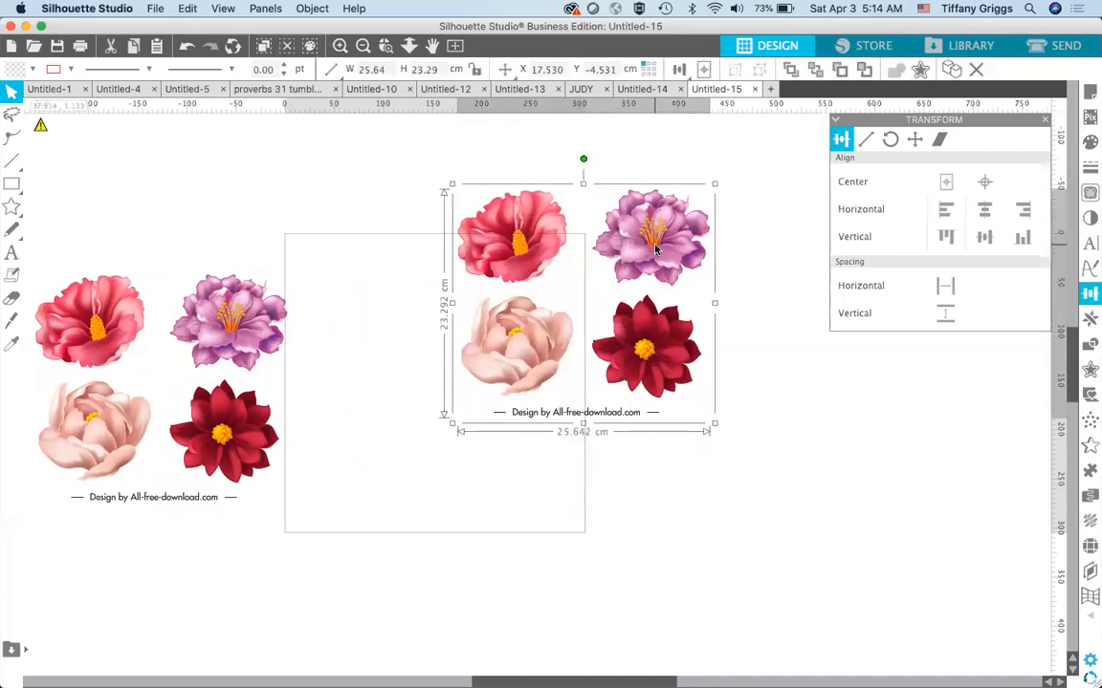
shift+click(203, 319)
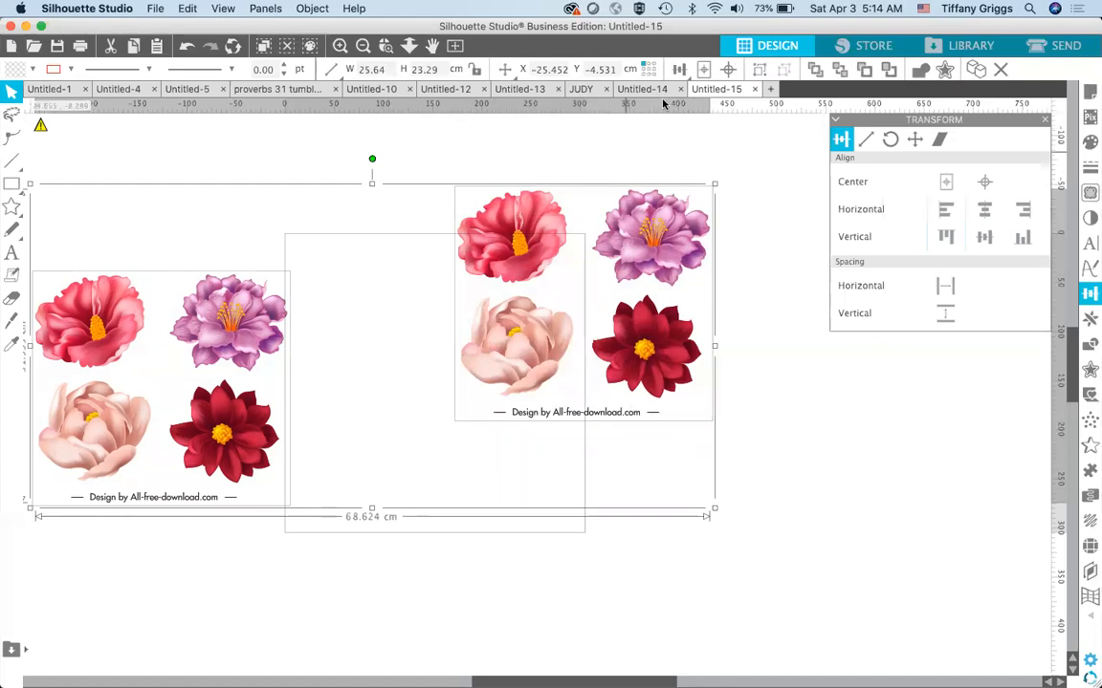
click(679, 68)
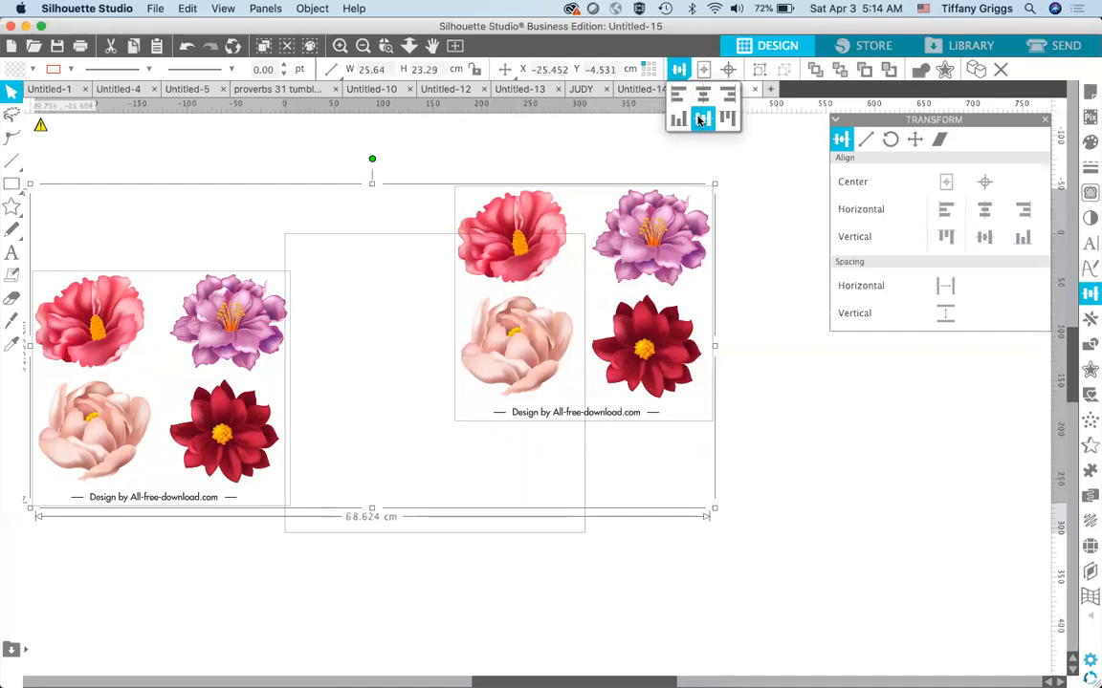
click(699, 118)
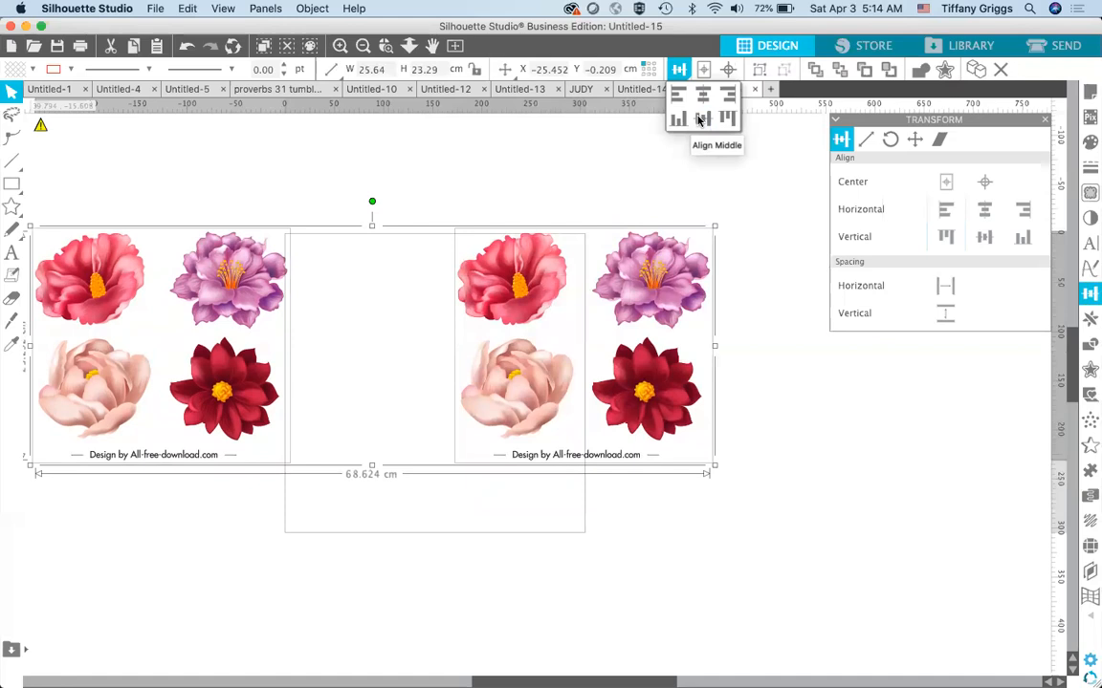
- Try Align Center on the two flower images, undo it and clear the selection
click(704, 94)
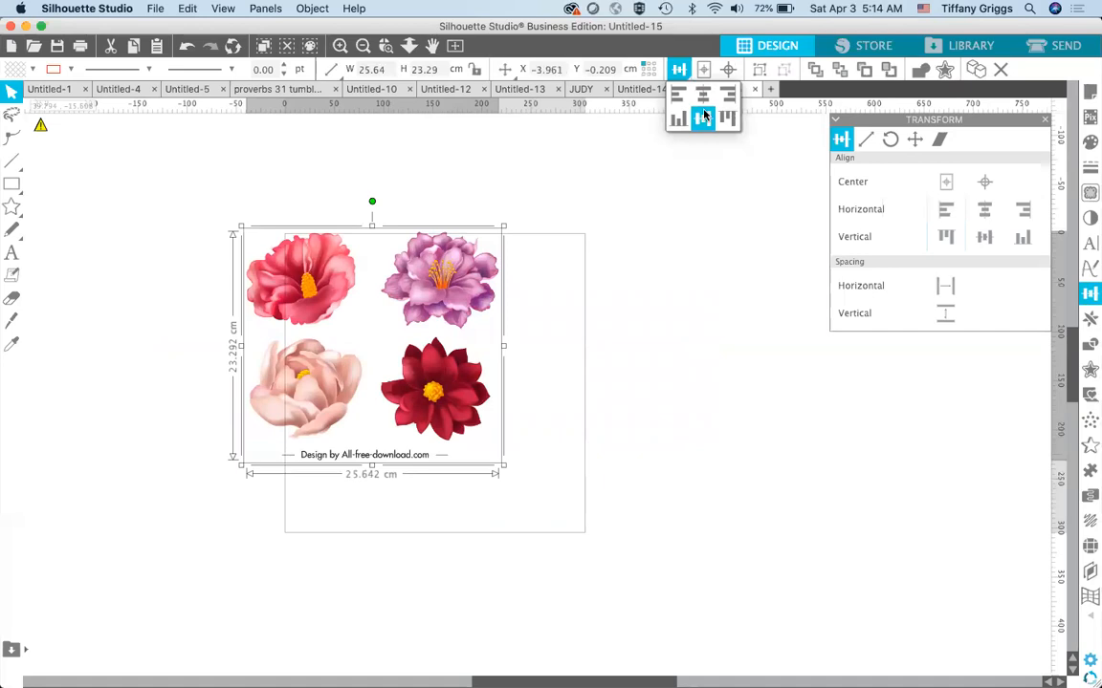
key(super+z)
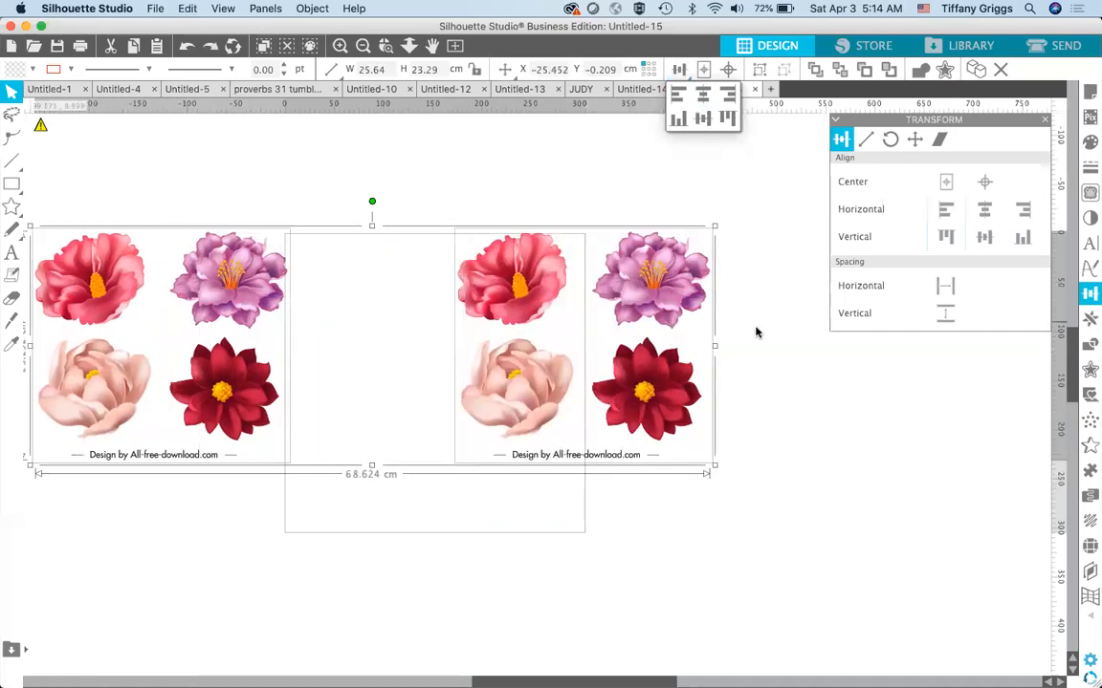
click(757, 331)
- Rearrange the two flower images one above the other, with the lower one offset to the right
drag(692, 288, 646, 399)
click(245, 331)
drag(240, 287, 515, 202)
drag(610, 478, 642, 438)
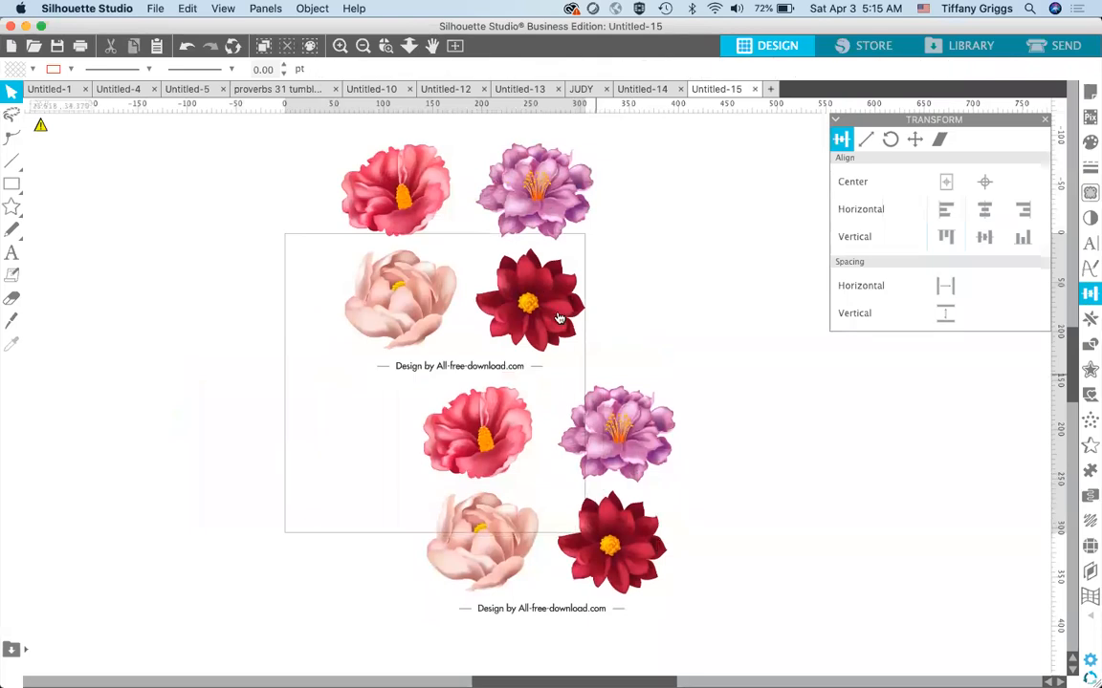
- Try Align Left on the two stacked flower images, undo it and clear the selection
click(658, 435)
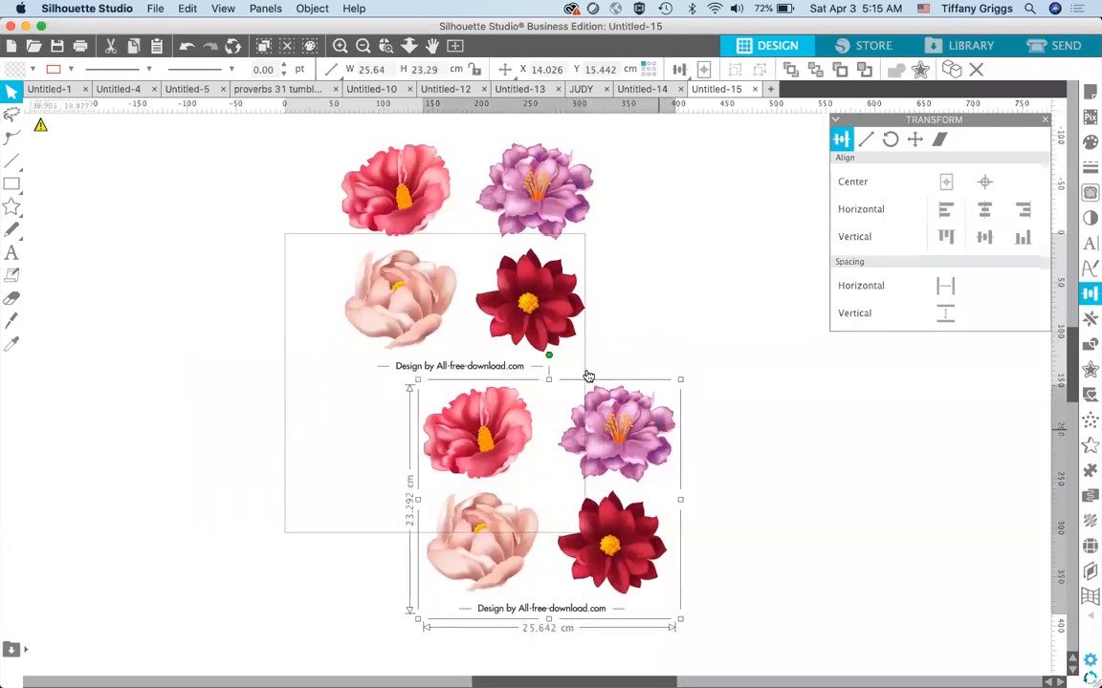
shift+click(551, 304)
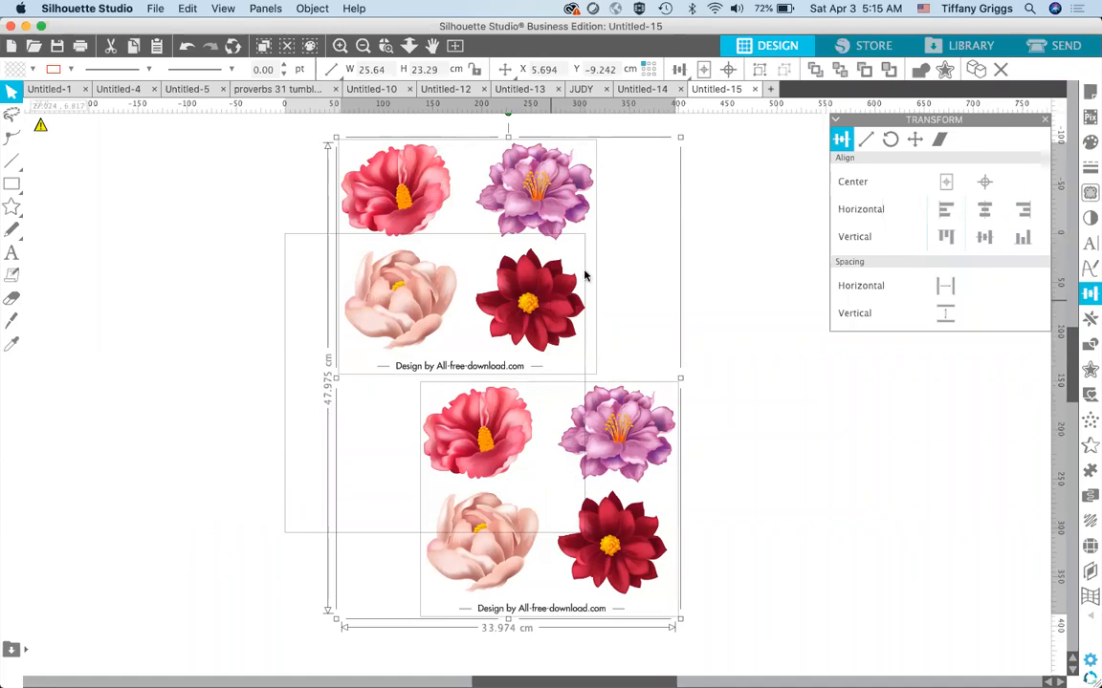
click(679, 69)
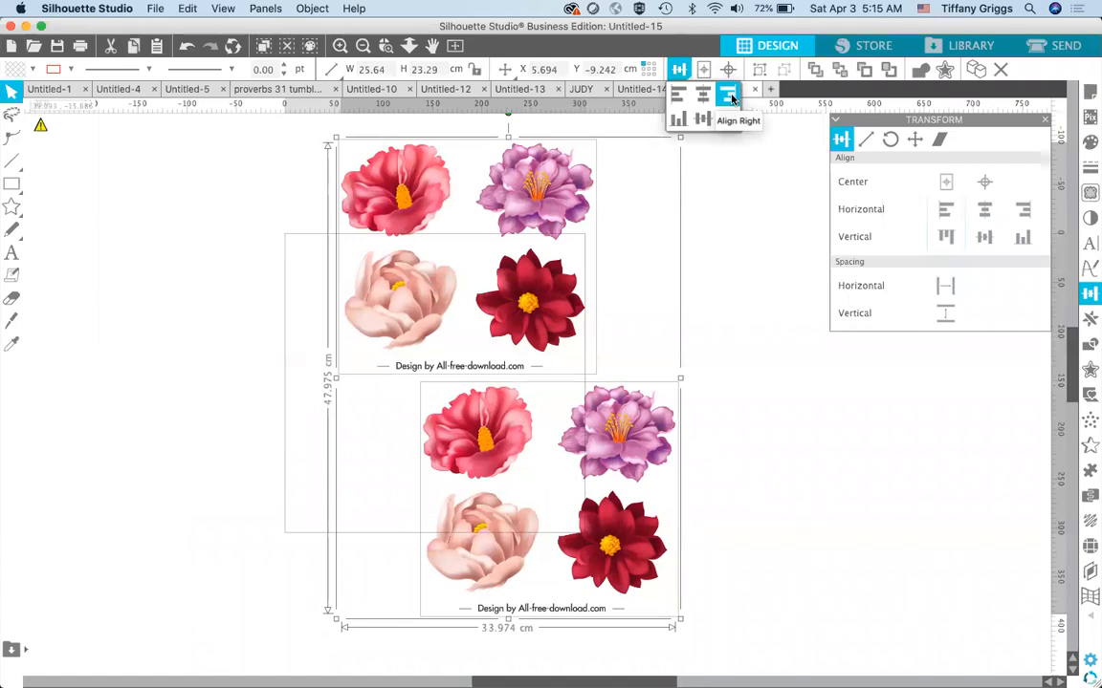
click(677, 101)
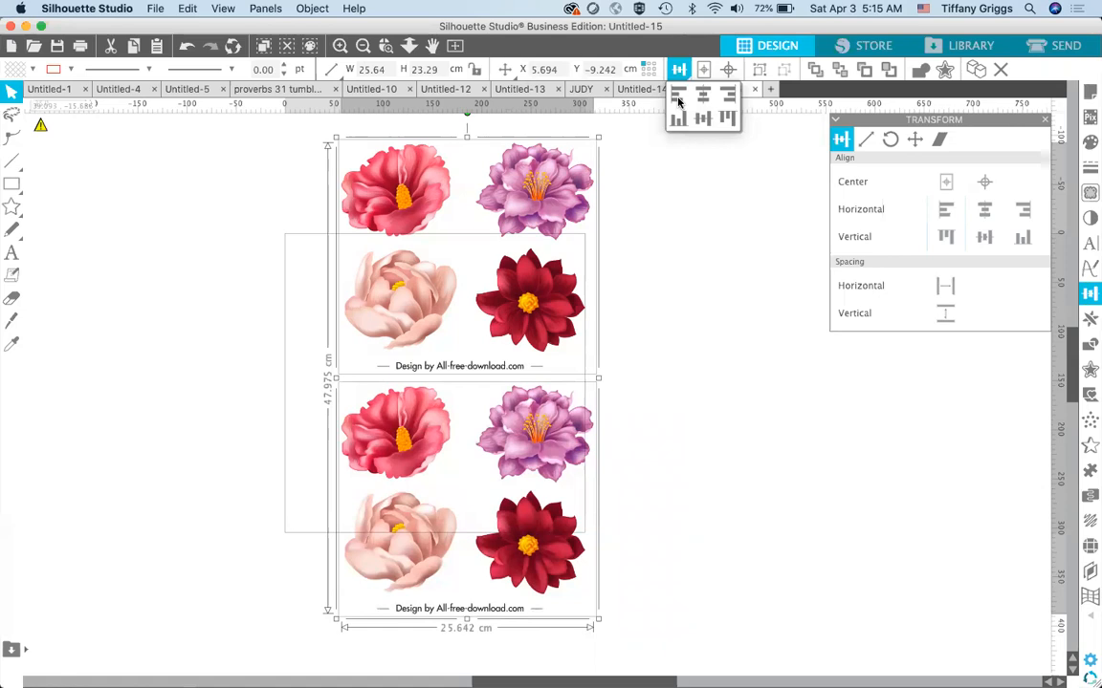
key(super+z)
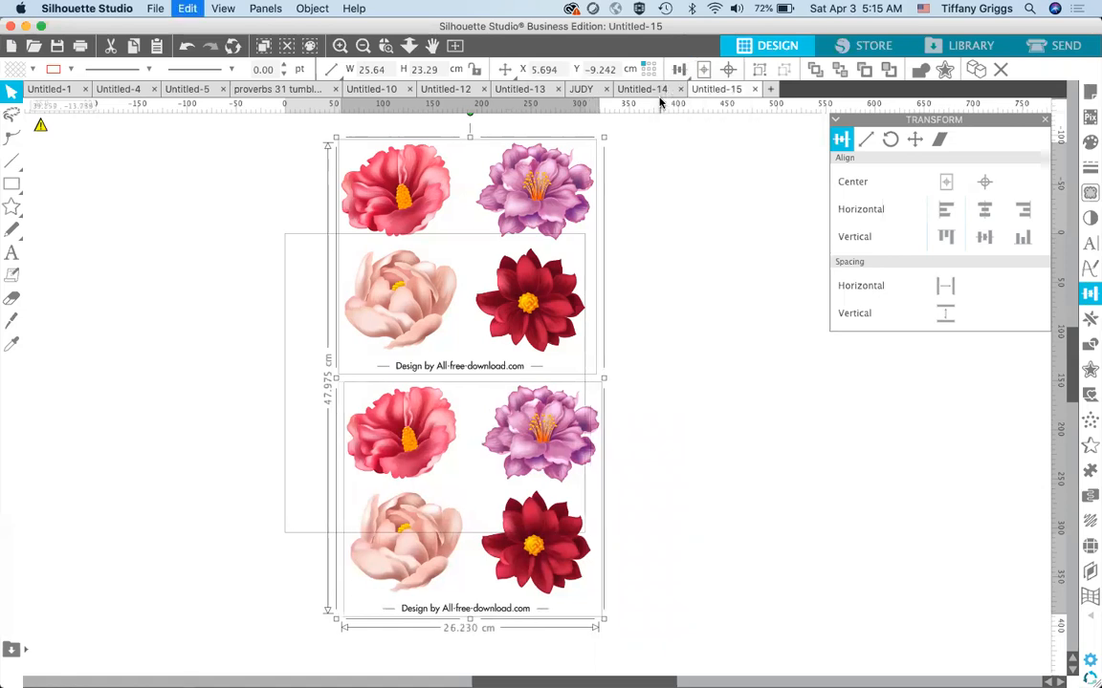
click(765, 326)
- Line the stacked flower images up by eye over the page's right edge, moving the upper one to about X 15.8, Y -9.5 cm
click(571, 300)
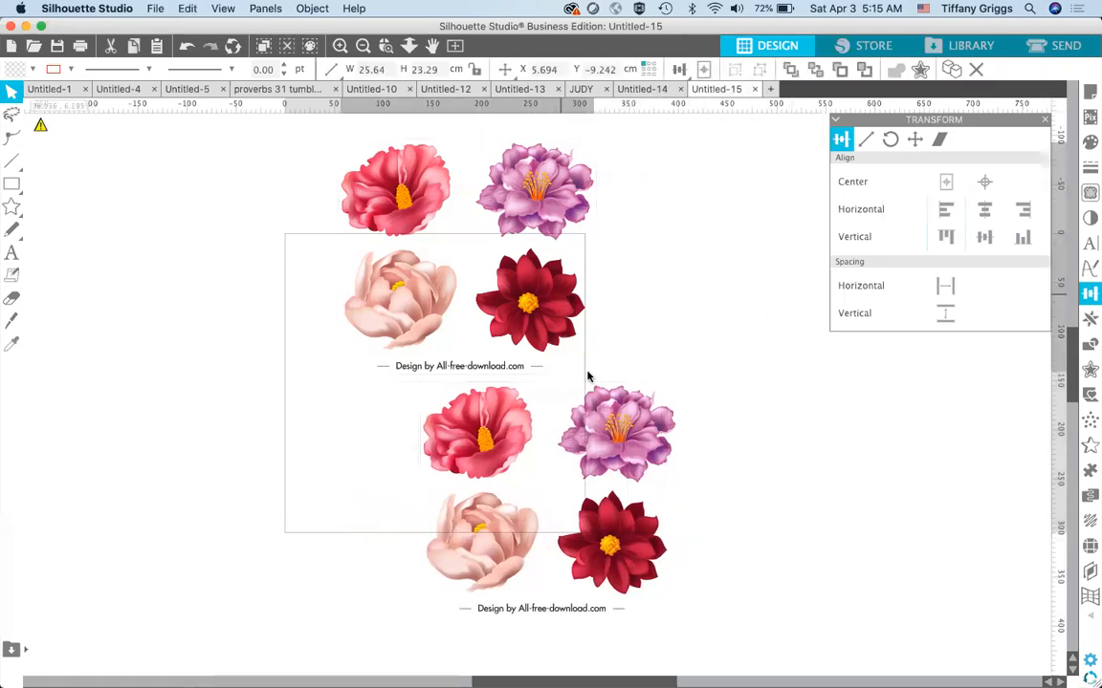
shift+click(608, 427)
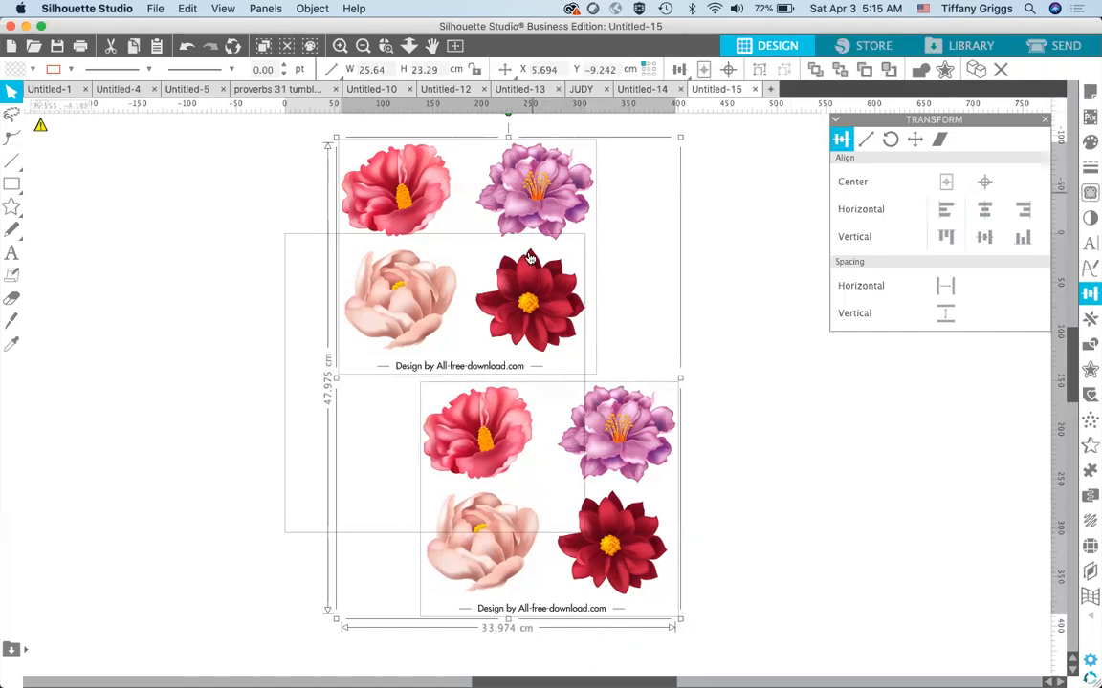
drag(555, 273, 662, 293)
click(688, 294)
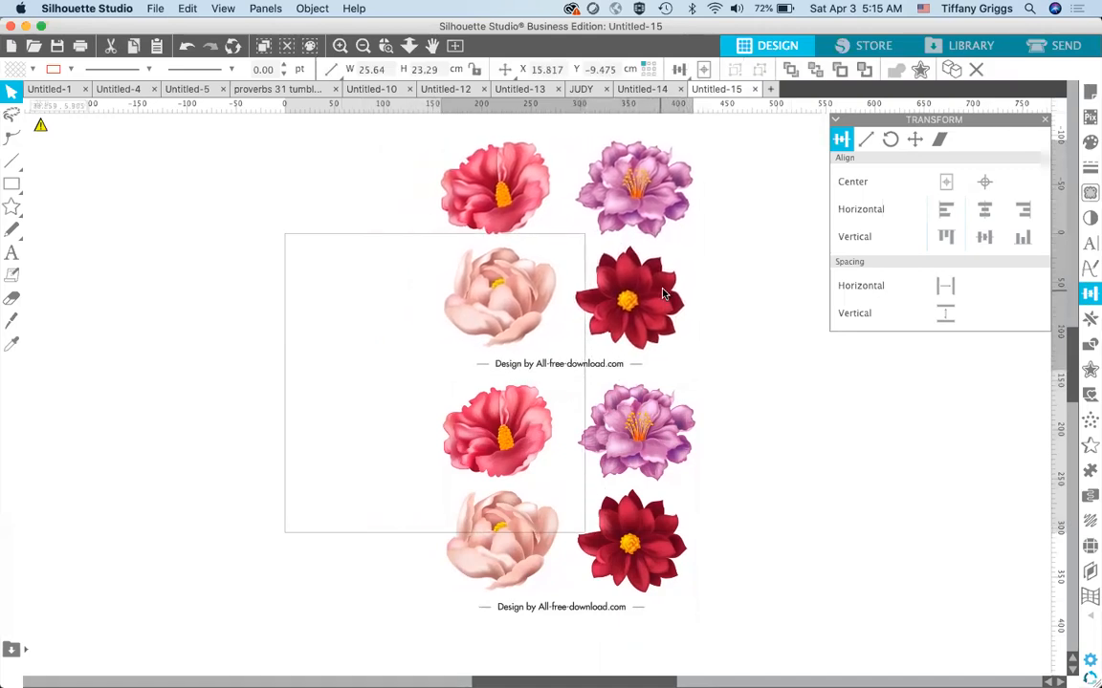
- Align the two stacked flower images on their horizontal centers and clear the selection
click(699, 366)
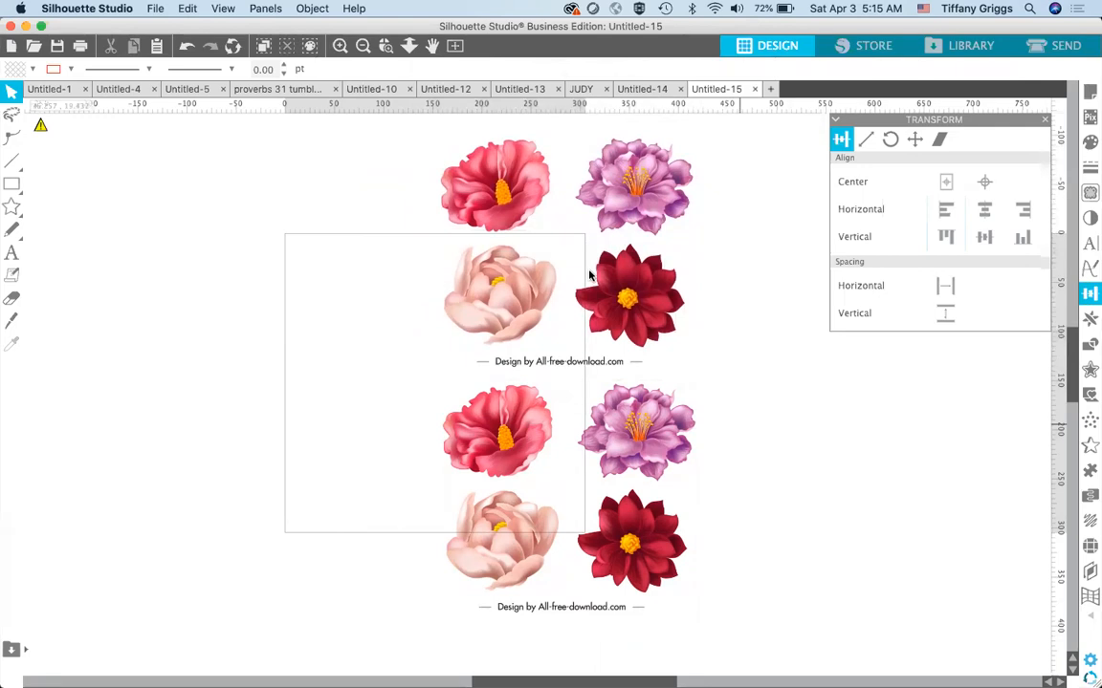
key(super+a)
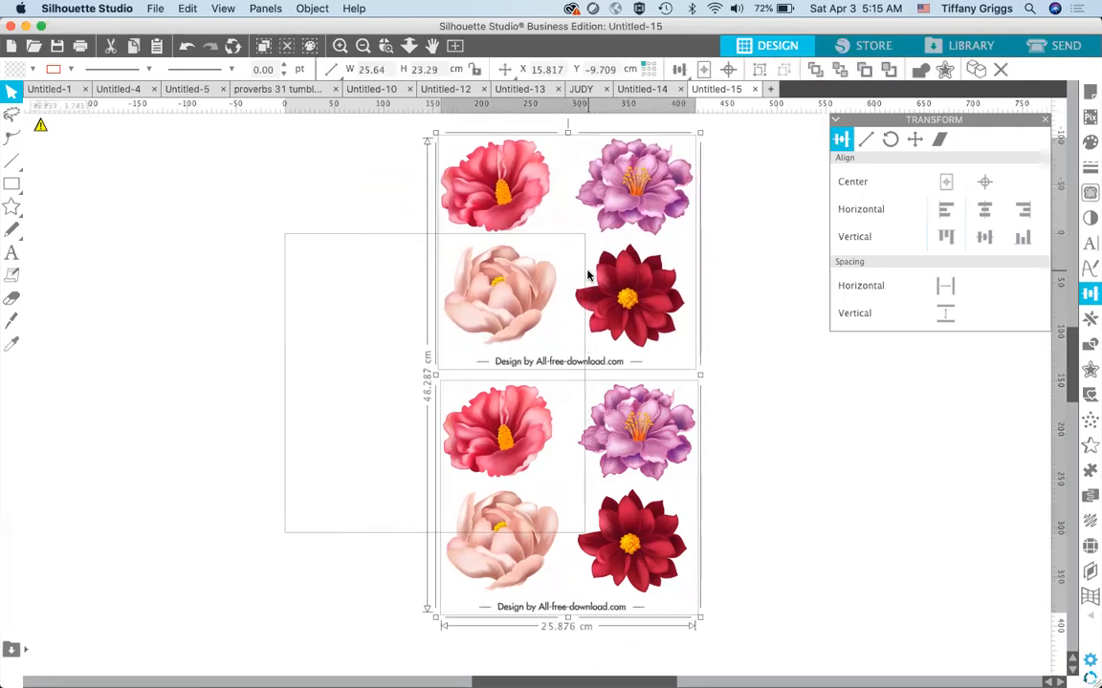
click(678, 69)
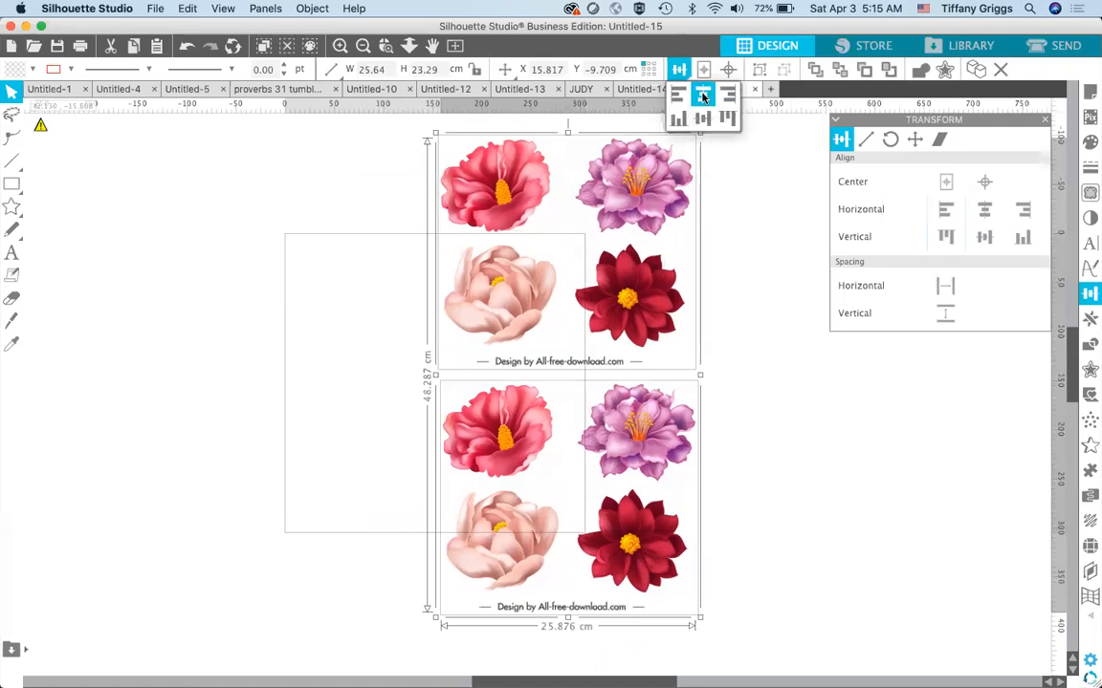
click(703, 95)
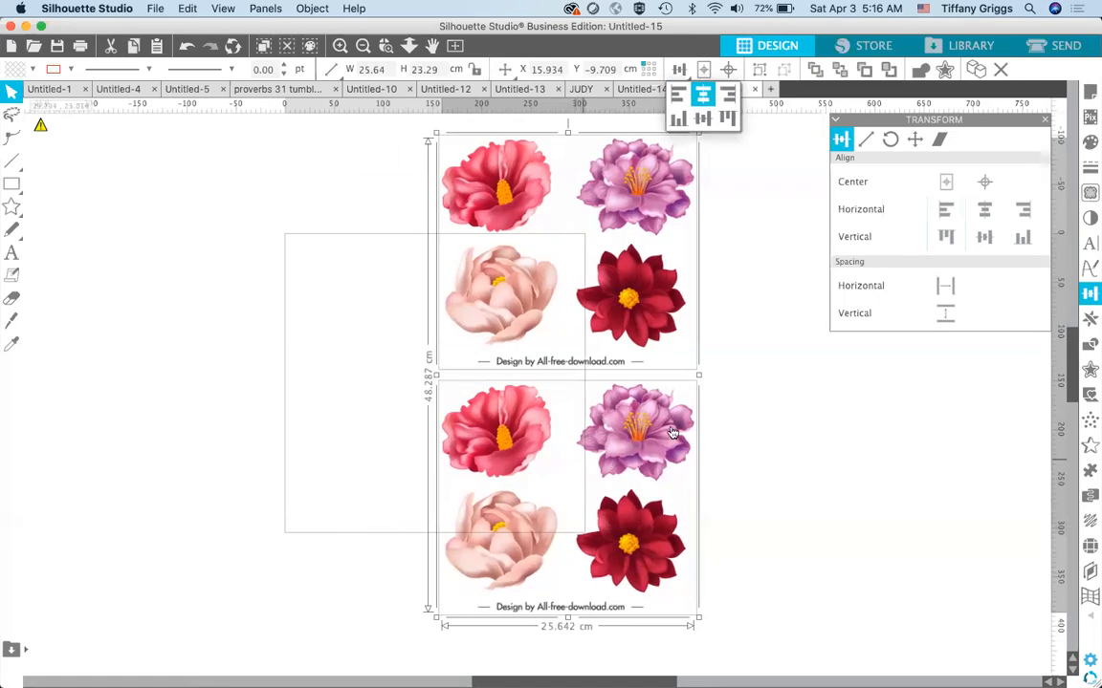
click(706, 444)
- Delete the upper flower image and move the remaining one up to about X 21.7, Y -5.9 cm
click(636, 302)
key(Delete)
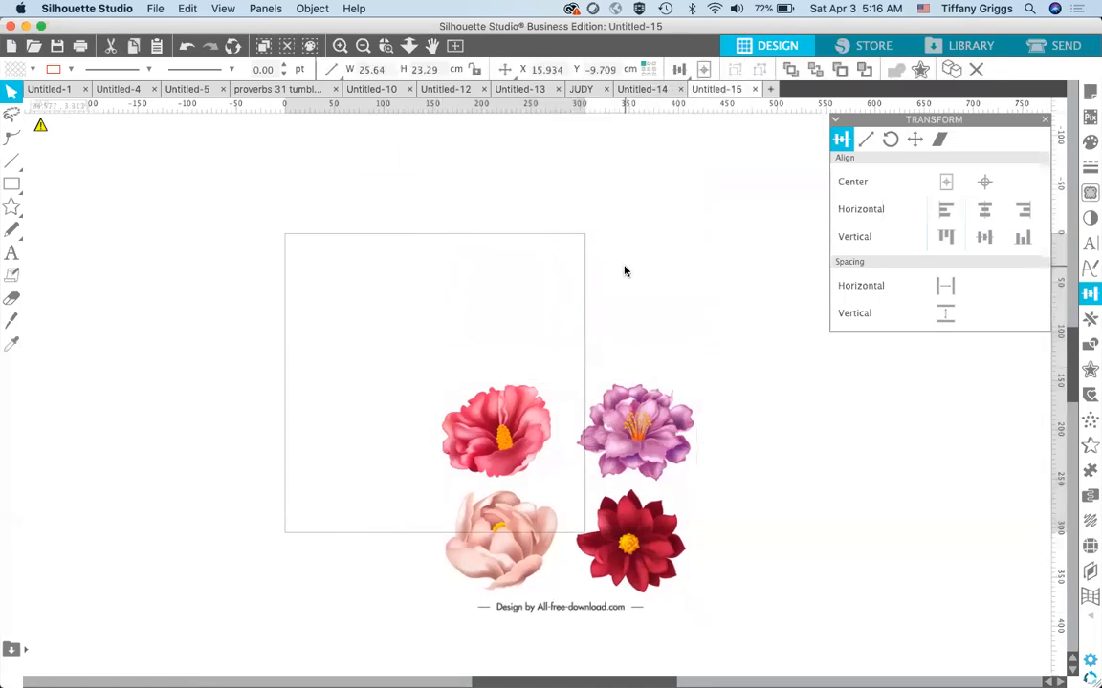
drag(631, 463, 687, 254)
click(633, 218)
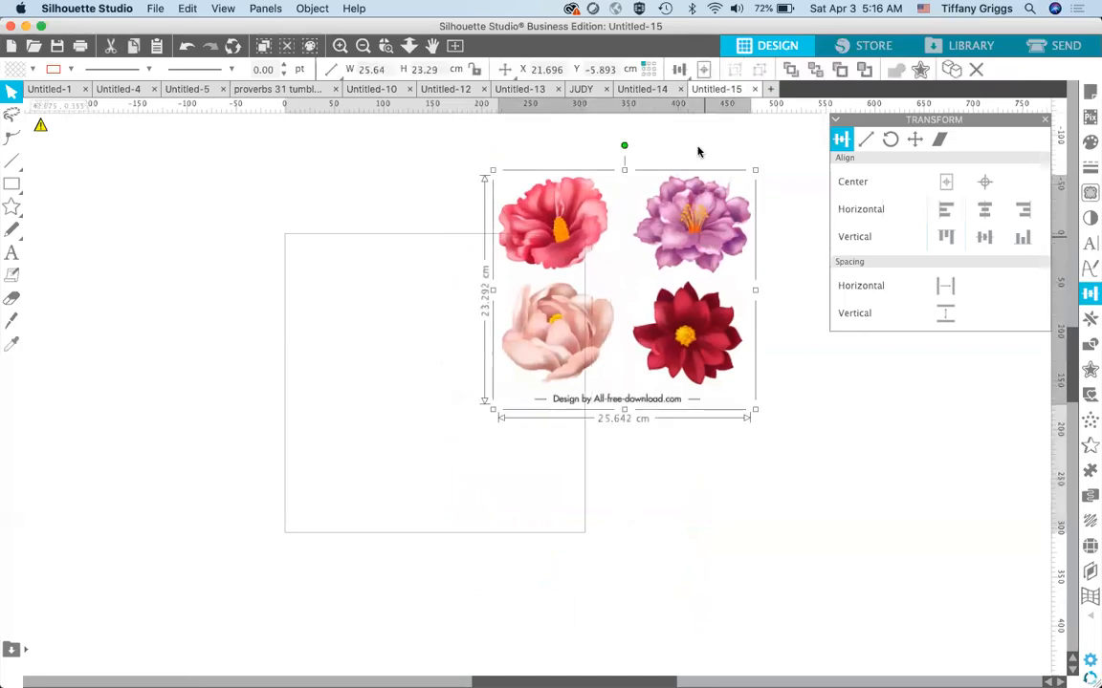
click(679, 71)
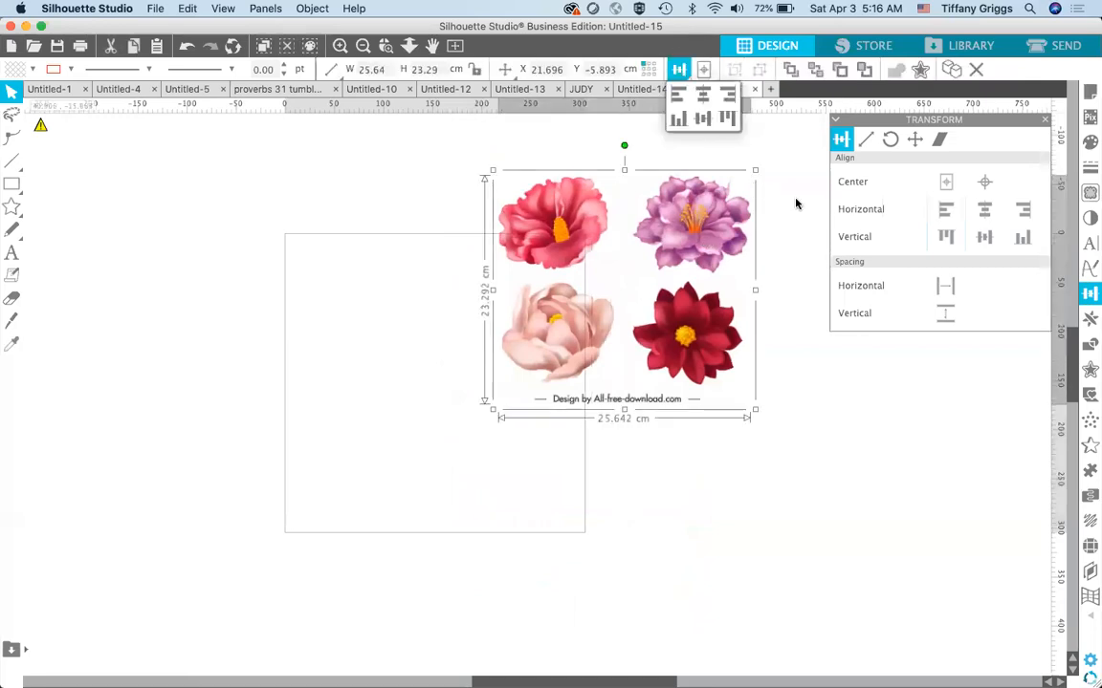
click(795, 203)
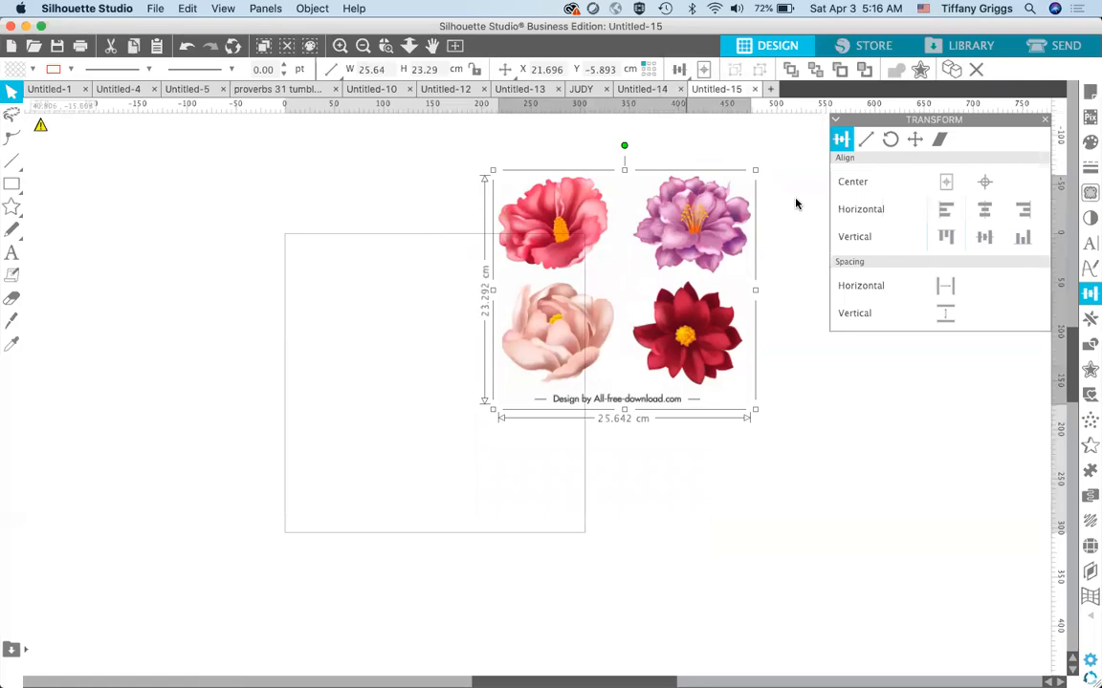
key(ctrl+Right)
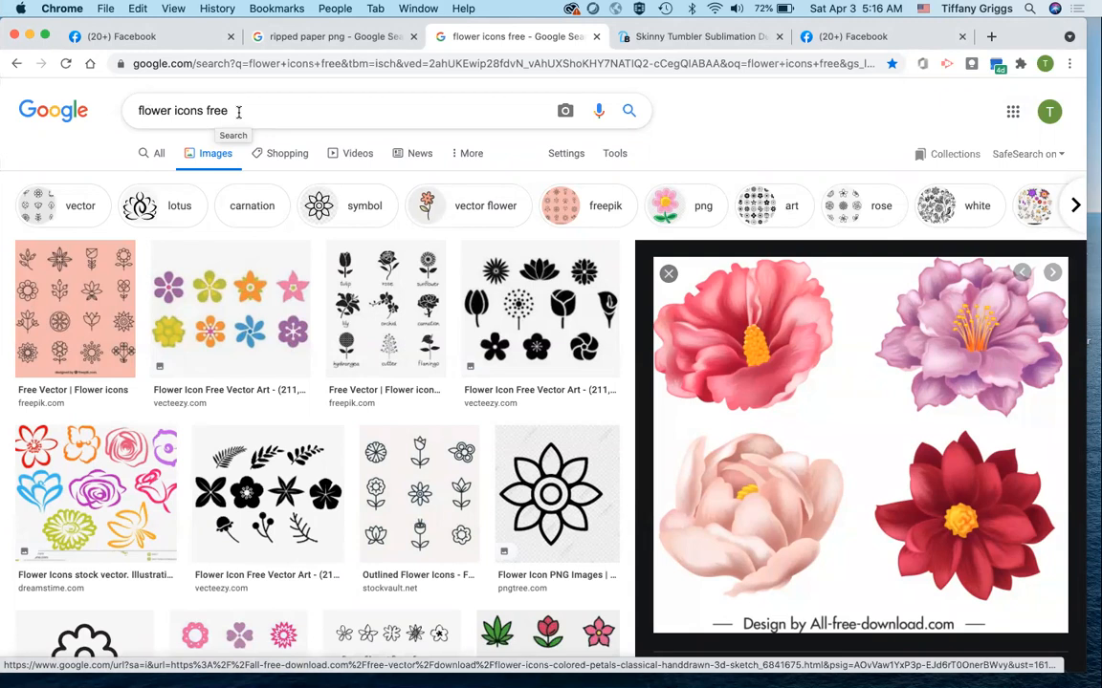
key(ctrl+Left)
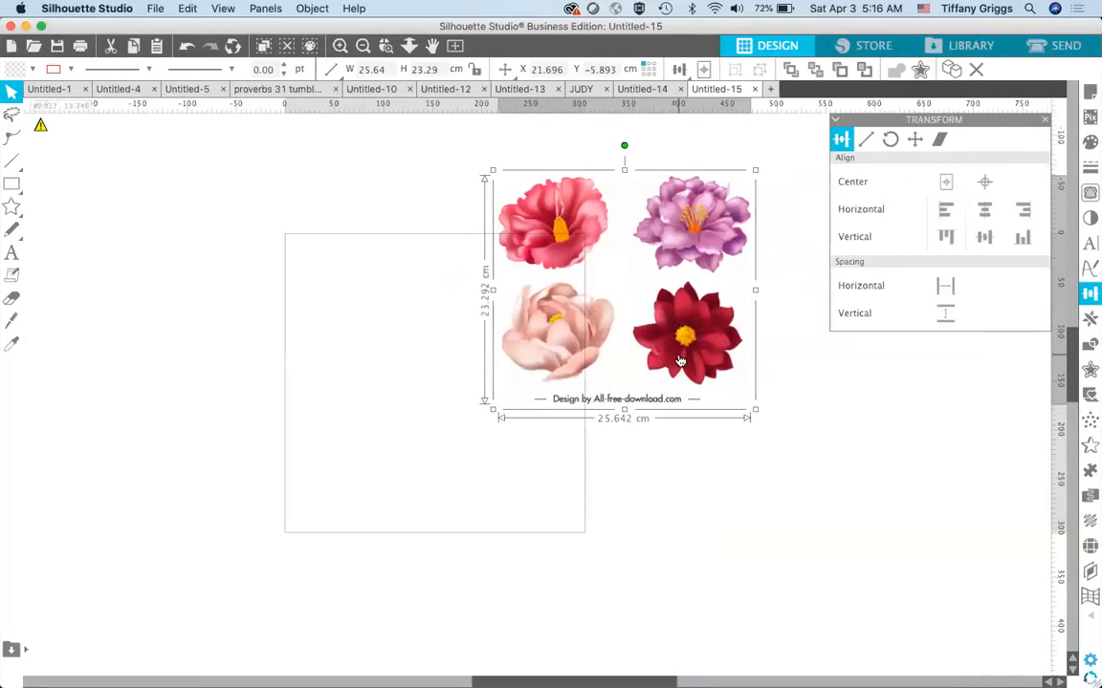
click(677, 69)
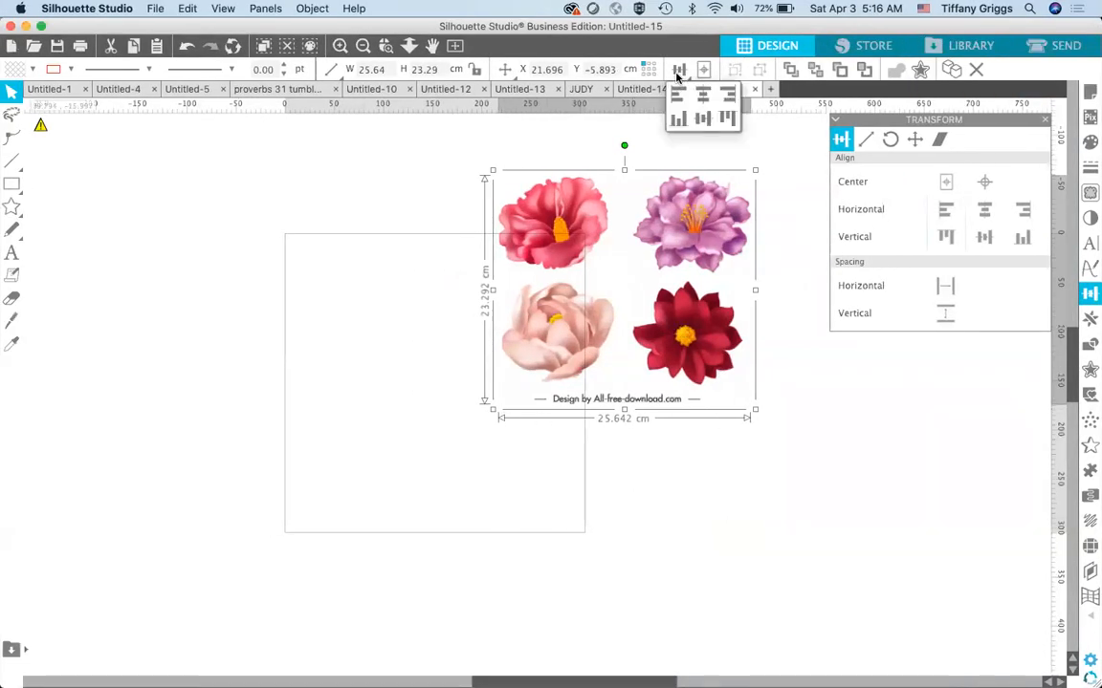
click(876, 467)
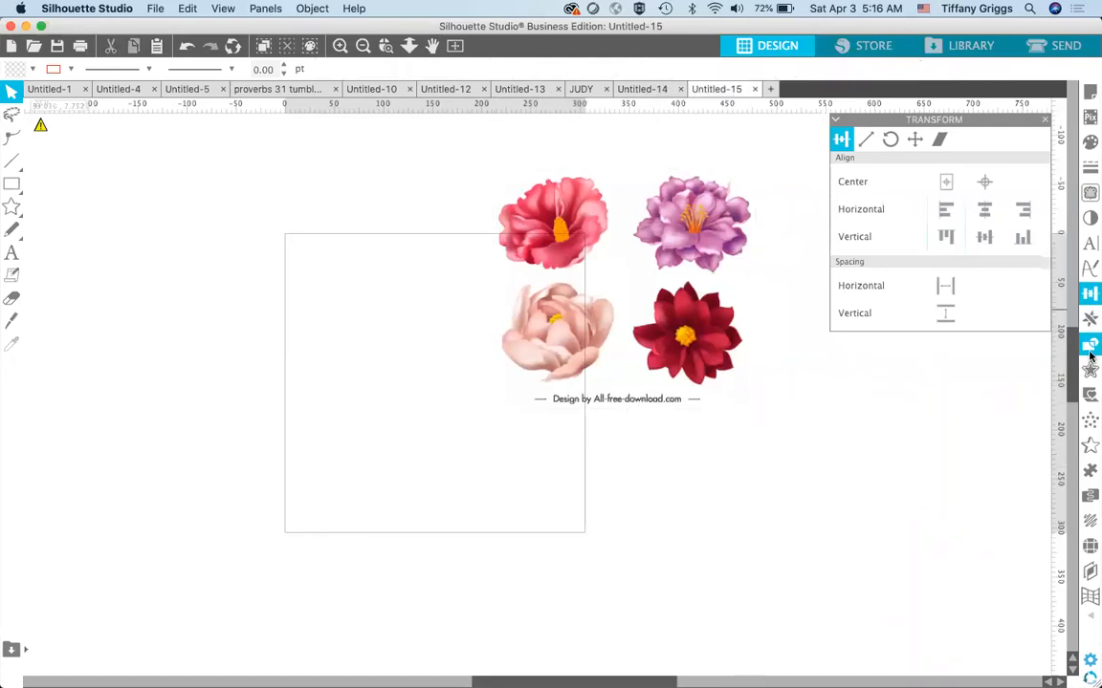
- Examine the Modify, Offset, Replicate and Transform tool options, including Crop, Mirror and the alignment choices
click(1090, 354)
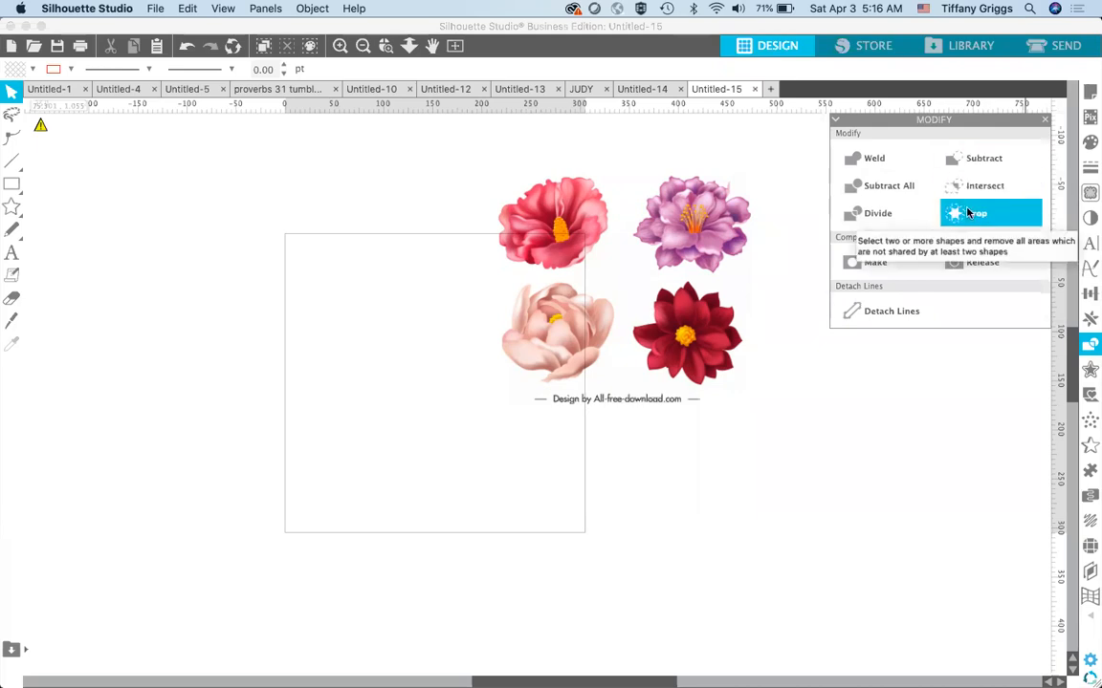
click(1088, 373)
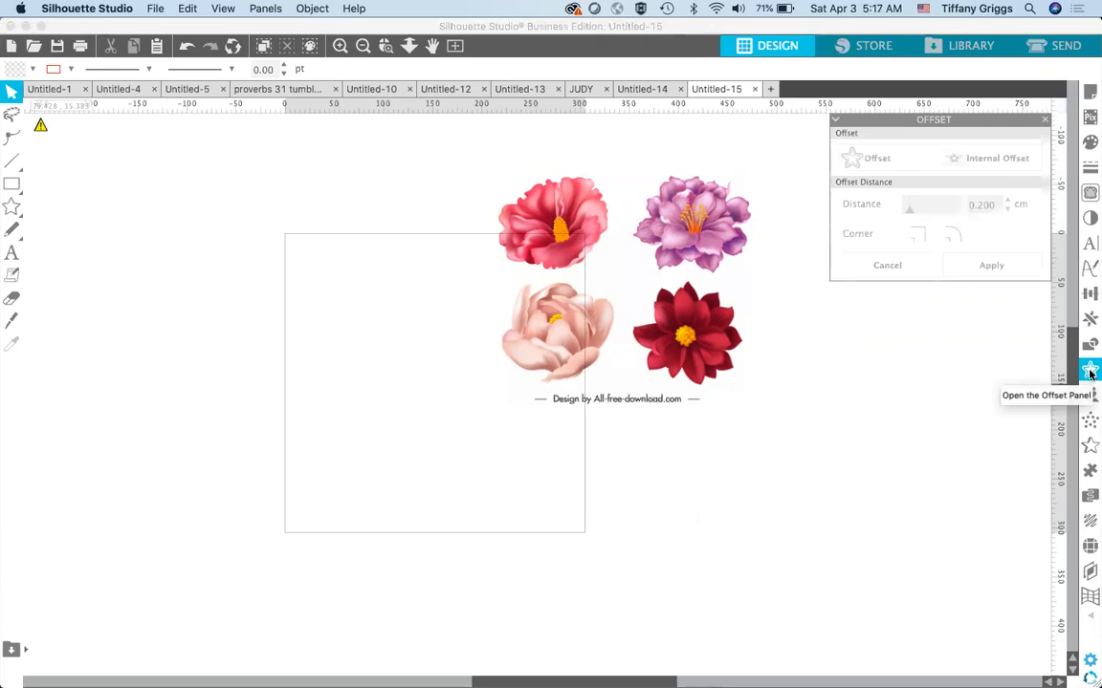
click(1091, 319)
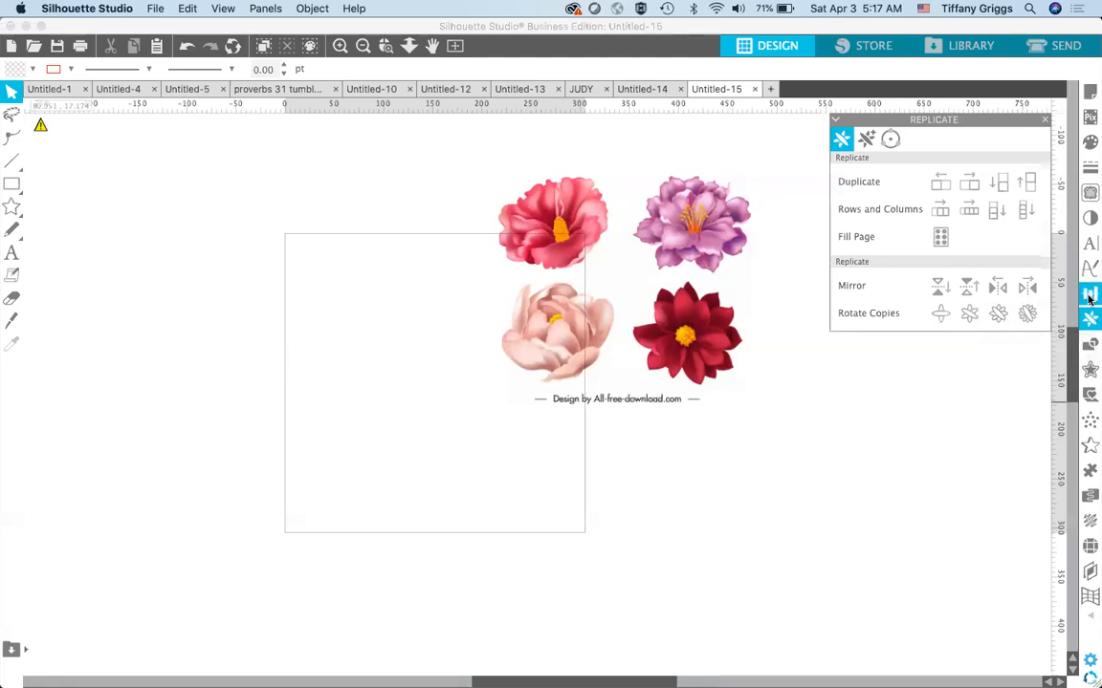
click(1089, 298)
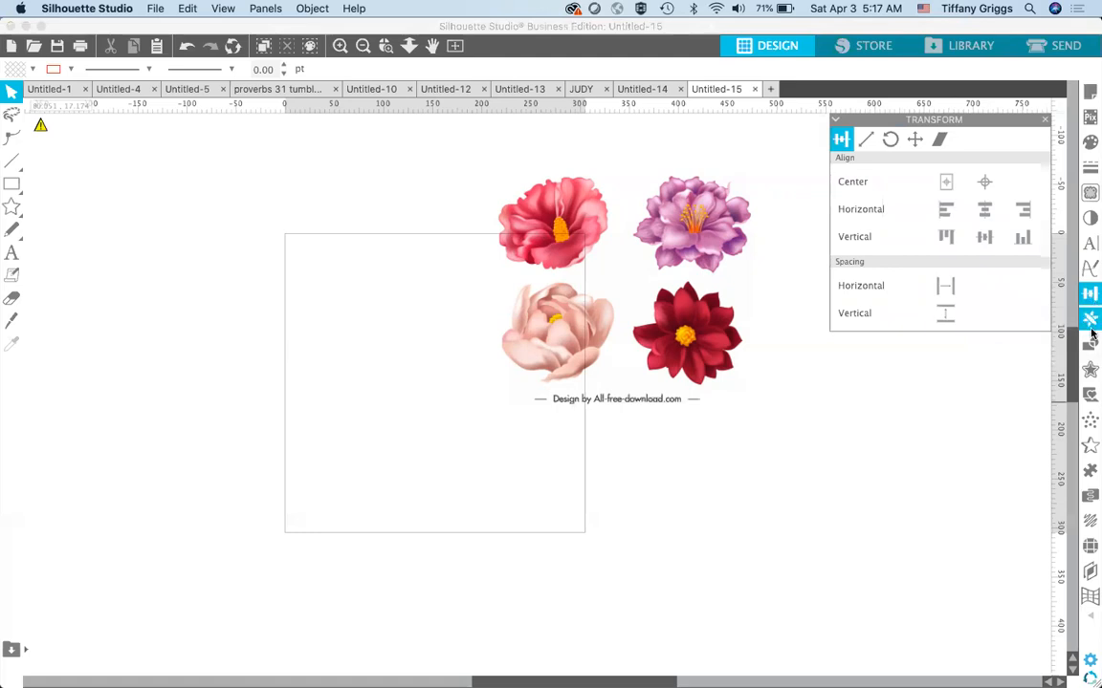
click(1090, 322)
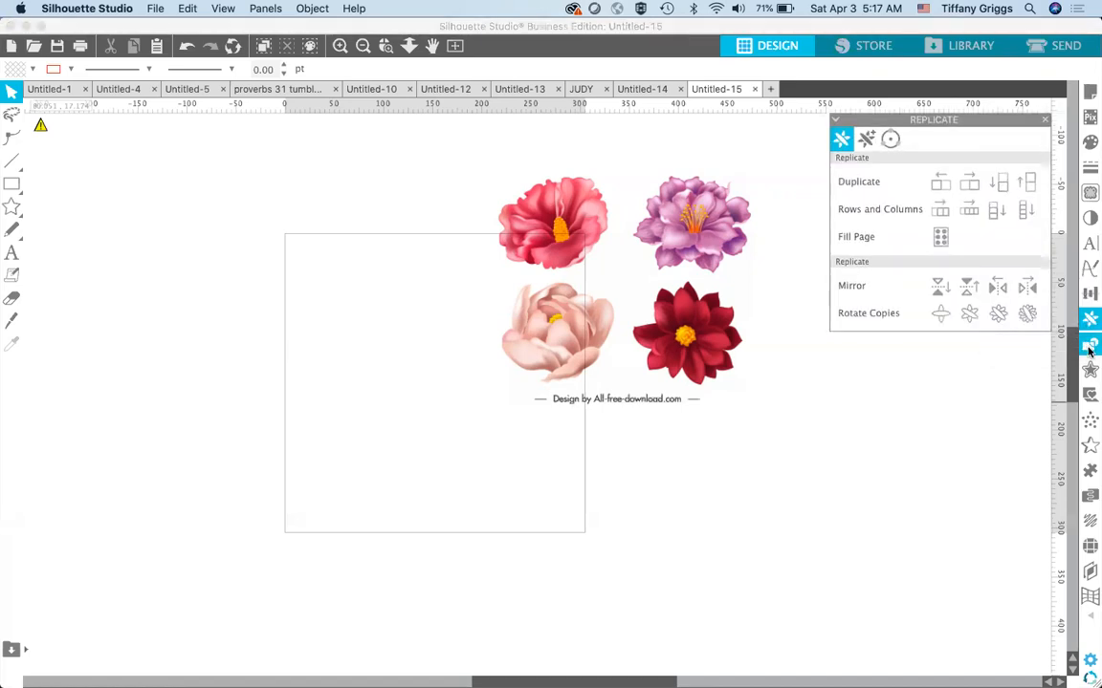
click(1089, 347)
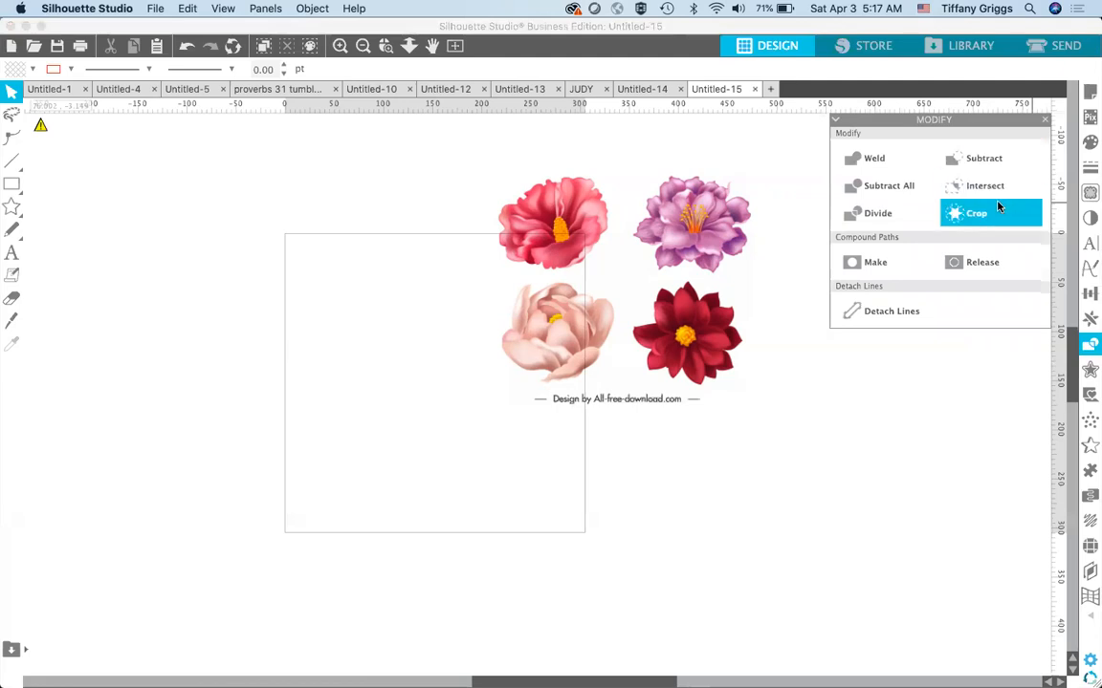
click(1089, 370)
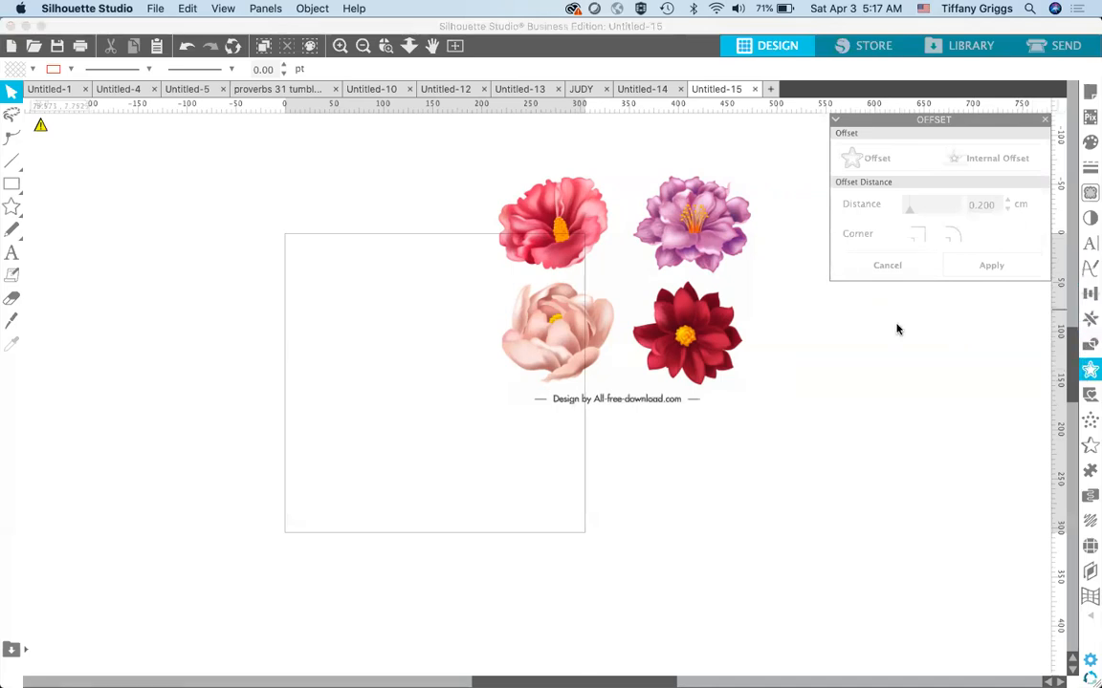
- Move the flower image further onto the page, to about X 15.8, Y -6.2 cm
scroll(785, 369, right, 1)
scroll(786, 369, right, 1)
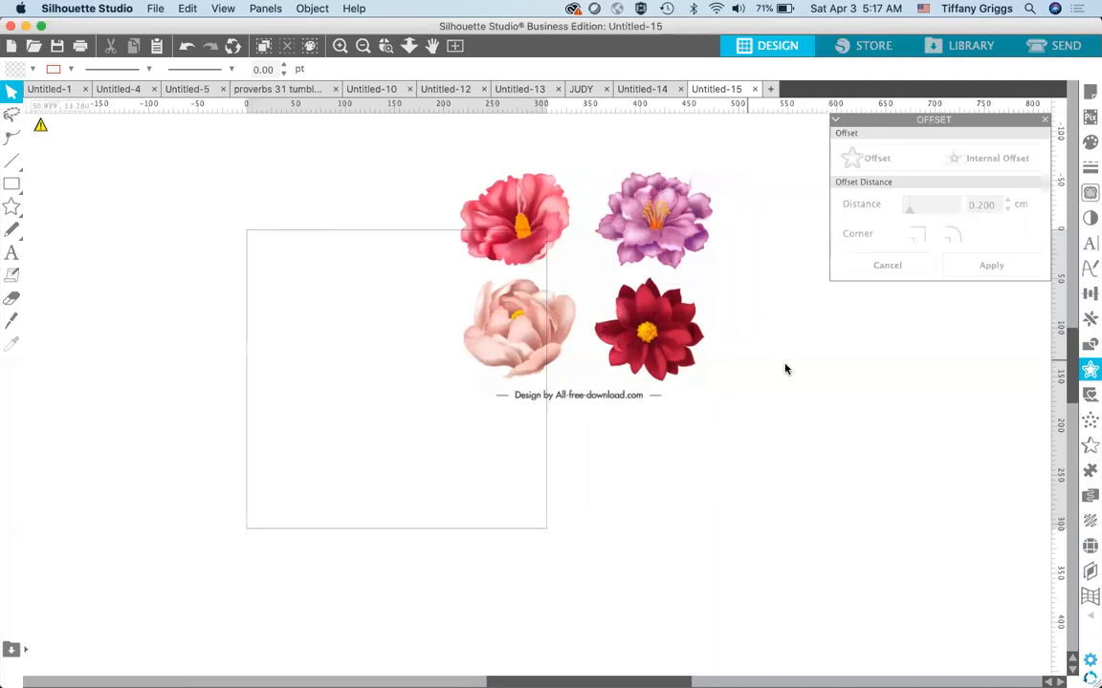
drag(639, 324, 580, 320)
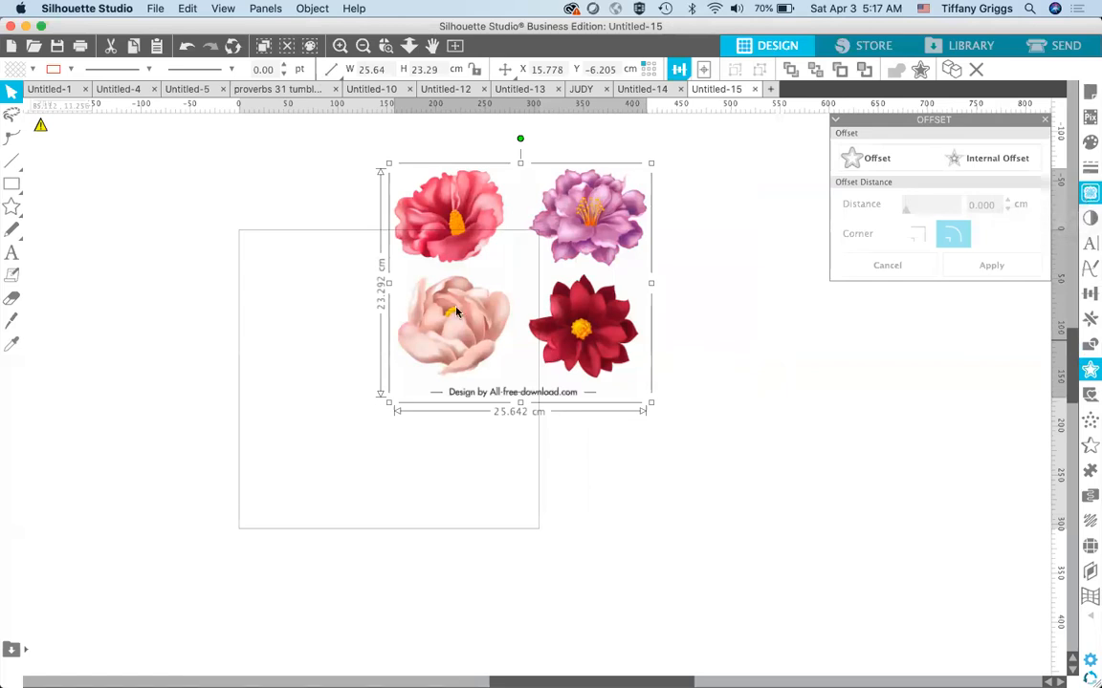
- Draw a rectangle about 22.3 by 23.6 cm overlapping the page's upper-left corner and the flower image, and fill it black
click(11, 184)
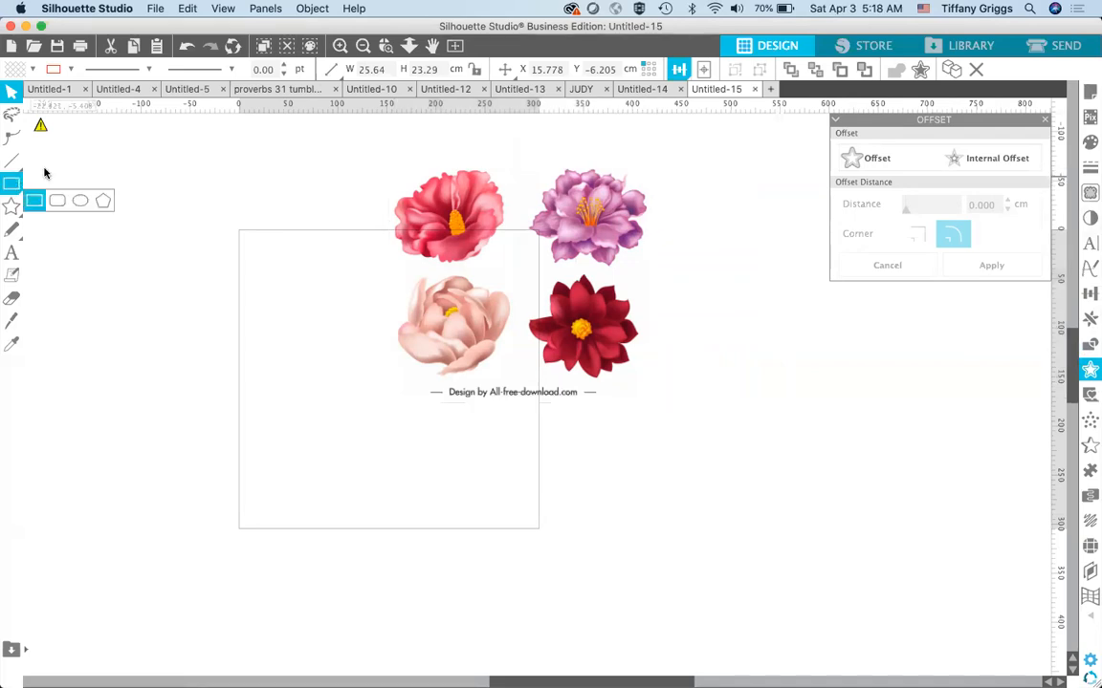
mouse_move(216, 153)
mouse_down()
mouse_move(408, 375)
mouse_move(432, 386)
mouse_up()
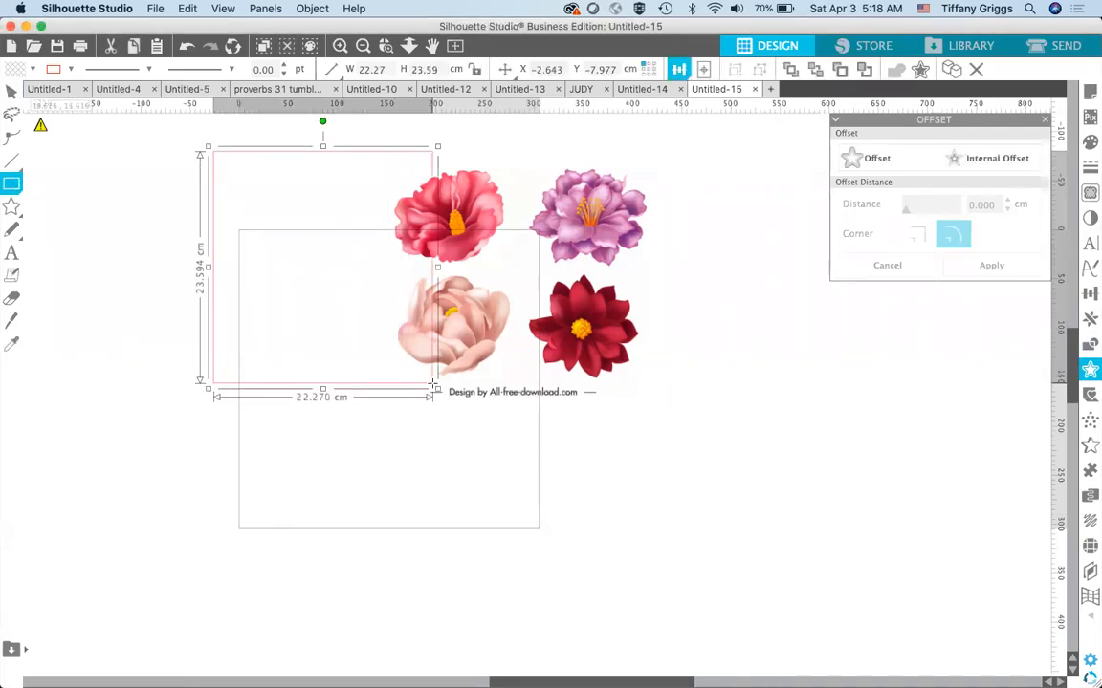
click(407, 388)
click(402, 383)
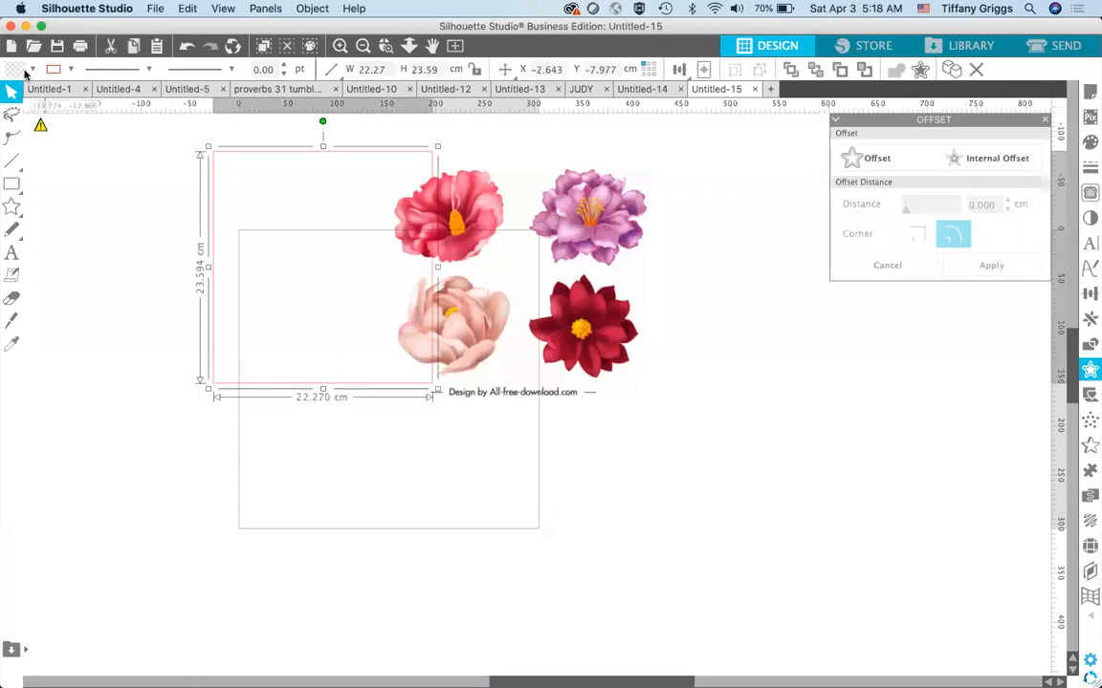
click(25, 73)
click(36, 88)
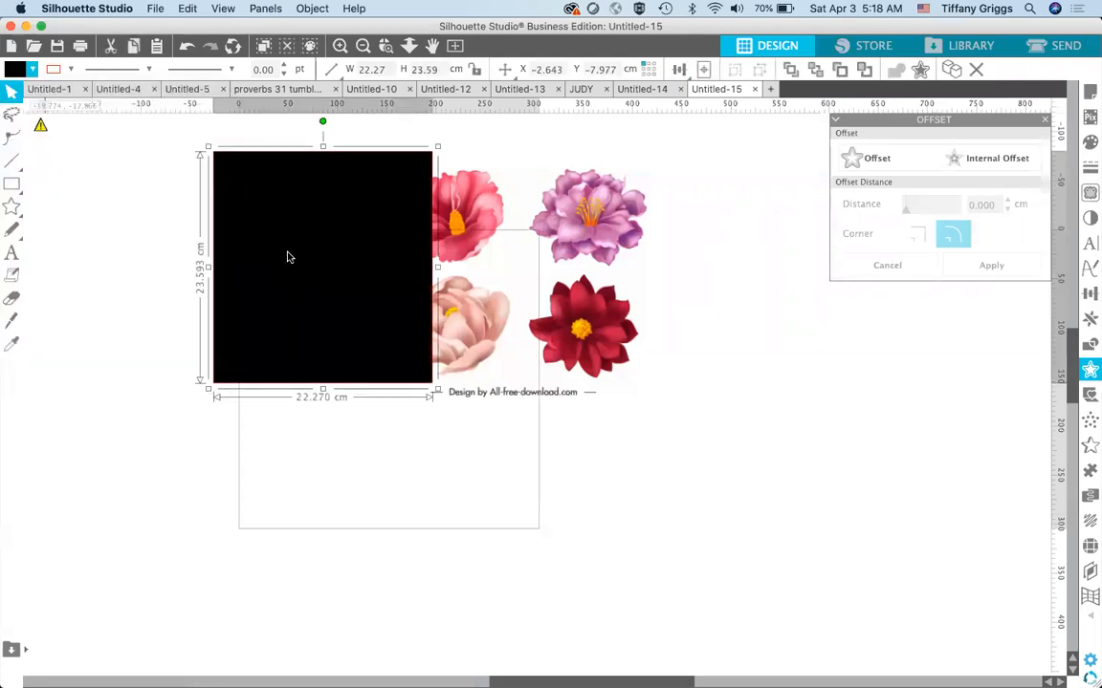
- Send the black rectangle to the back and move the flower image over it
right_click(288, 254)
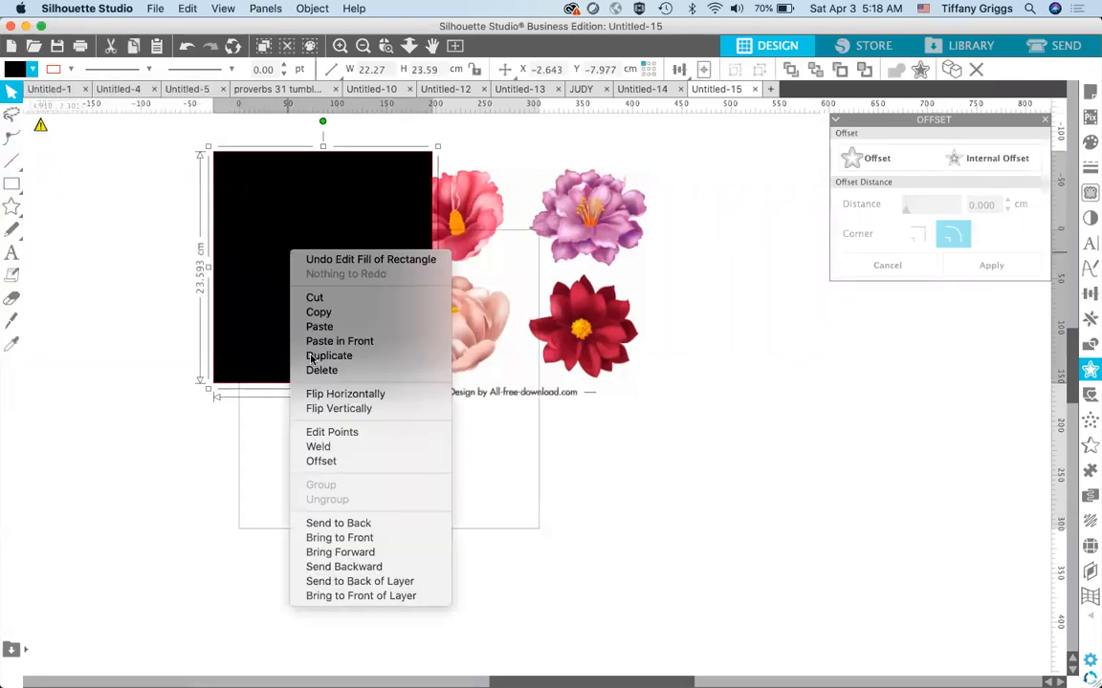
click(334, 524)
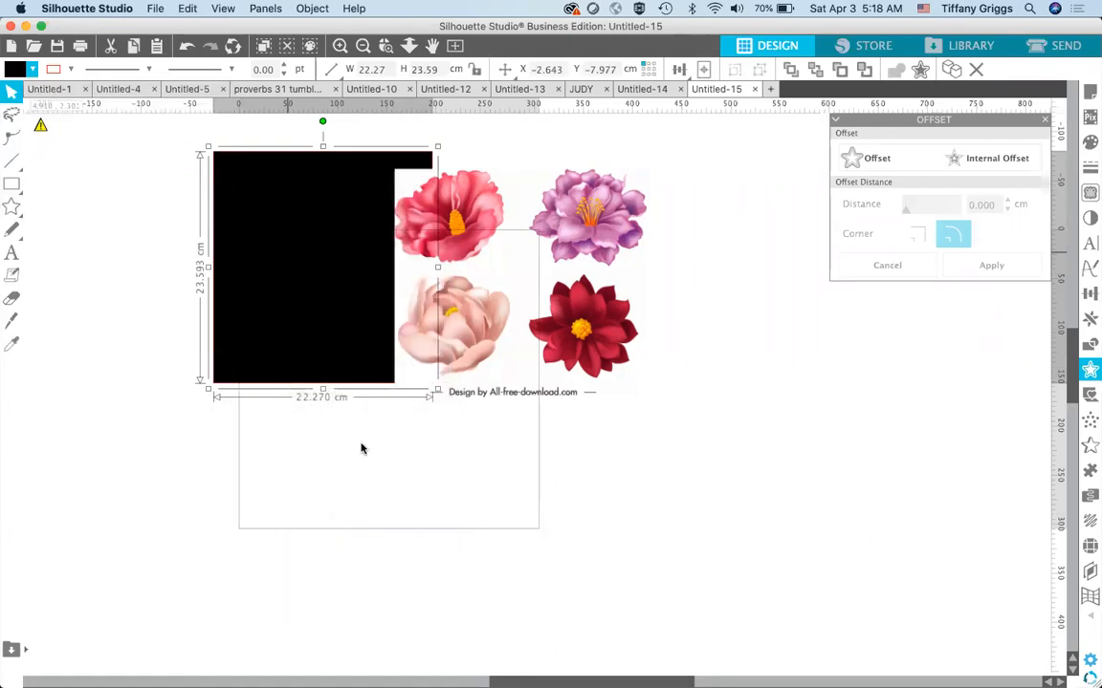
drag(535, 292, 387, 290)
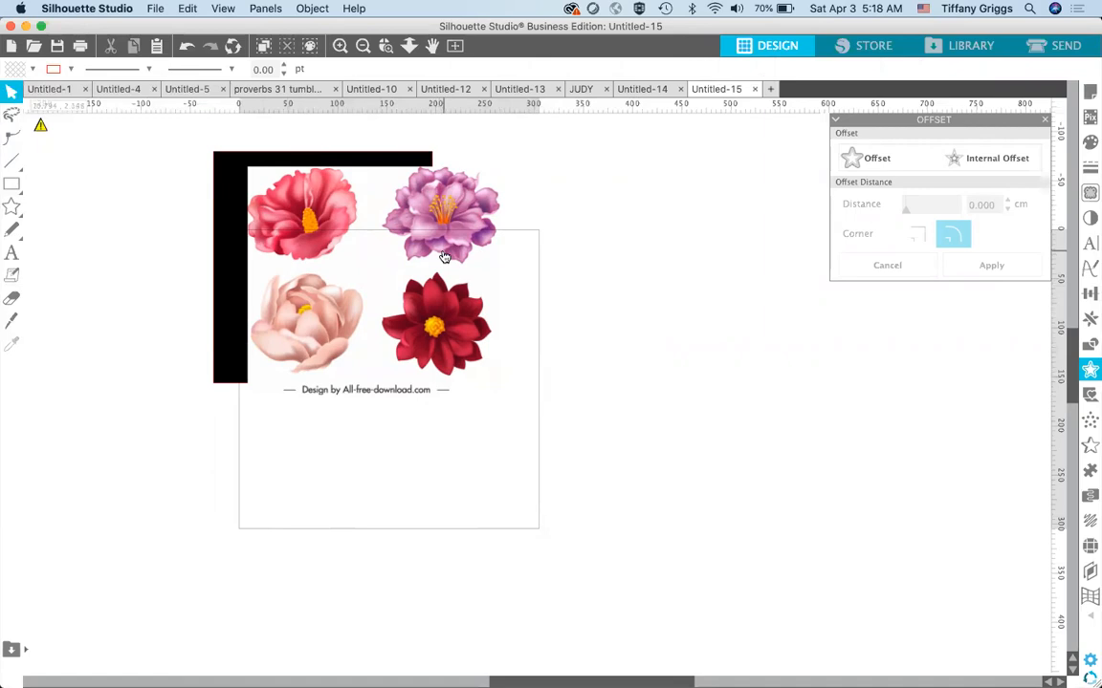
- Move the flower image clear of the black rectangle to about X 23.3, Y -7.8 cm, and delete the rectangle
drag(419, 225, 641, 230)
mouse_move(645, 364)
mouse_down()
mouse_move(655, 366)
mouse_move(483, 356)
mouse_move(652, 344)
mouse_up()
click(323, 274)
click(323, 274)
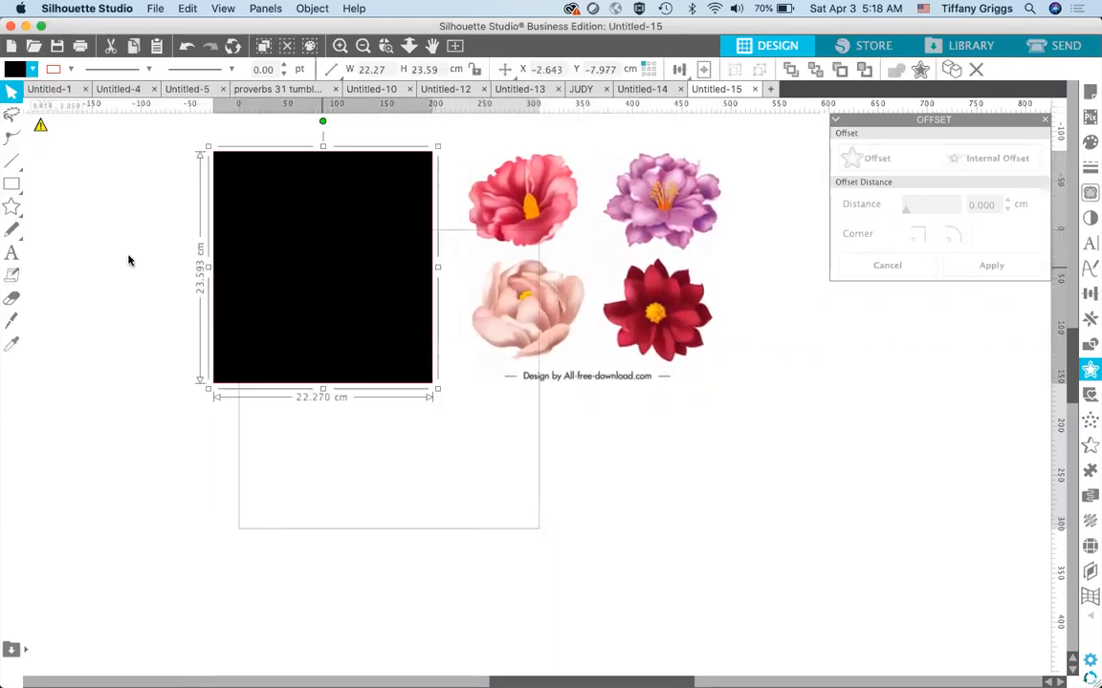
drag(324, 269, 104, 250)
click(235, 223)
click(165, 219)
key(Delete)
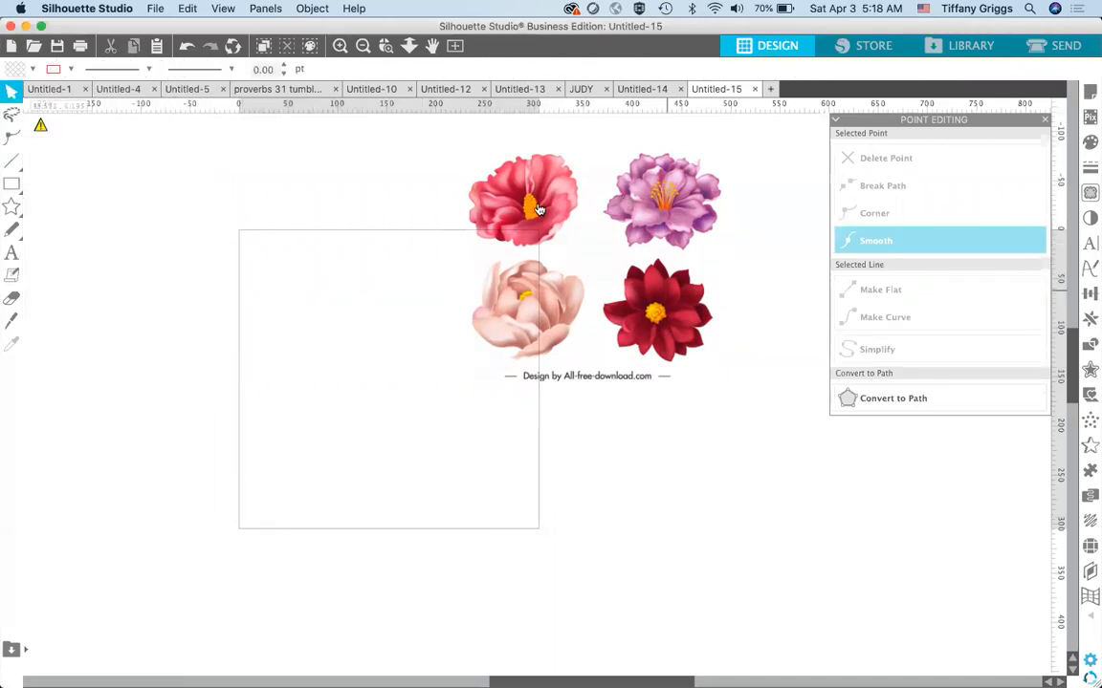
- Trace and detach the four flowers, using a trace area that leaves out the credit line and a threshold of 96%
click(638, 317)
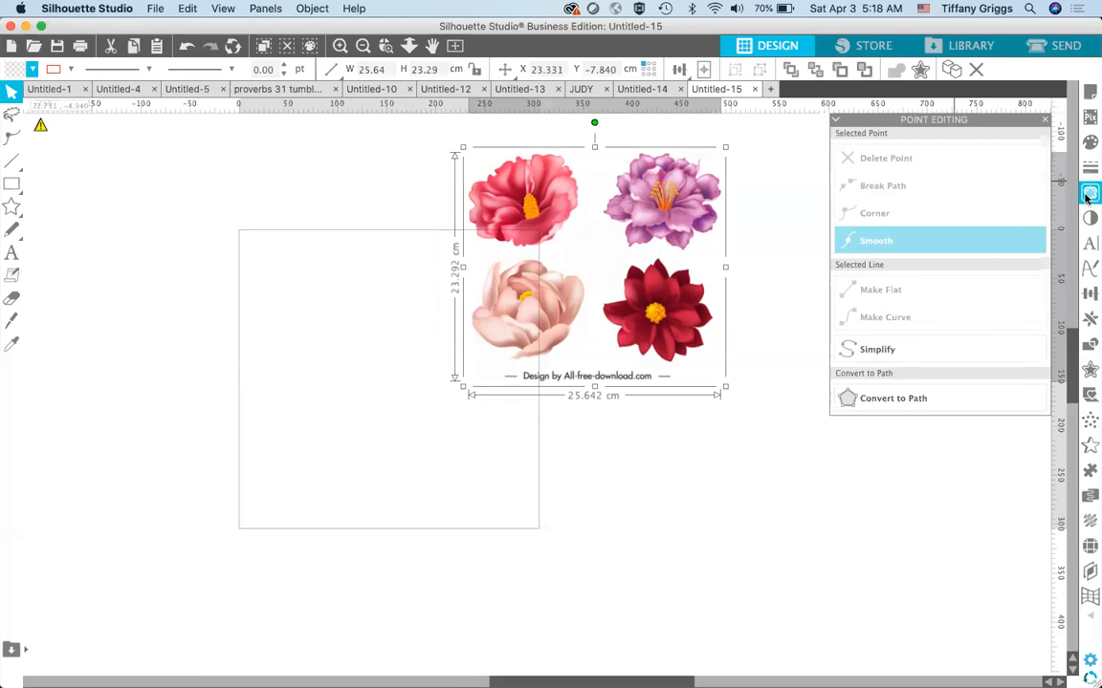
click(1088, 194)
click(903, 182)
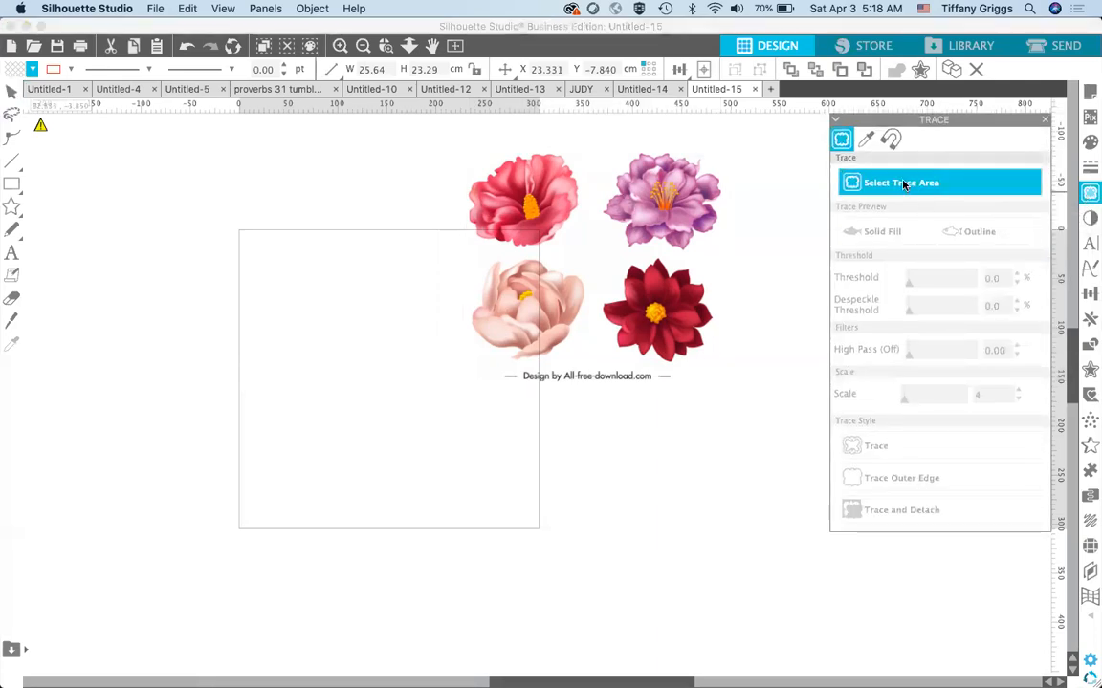
mouse_move(450, 136)
mouse_down()
mouse_move(704, 364)
mouse_move(732, 377)
mouse_move(746, 370)
mouse_up()
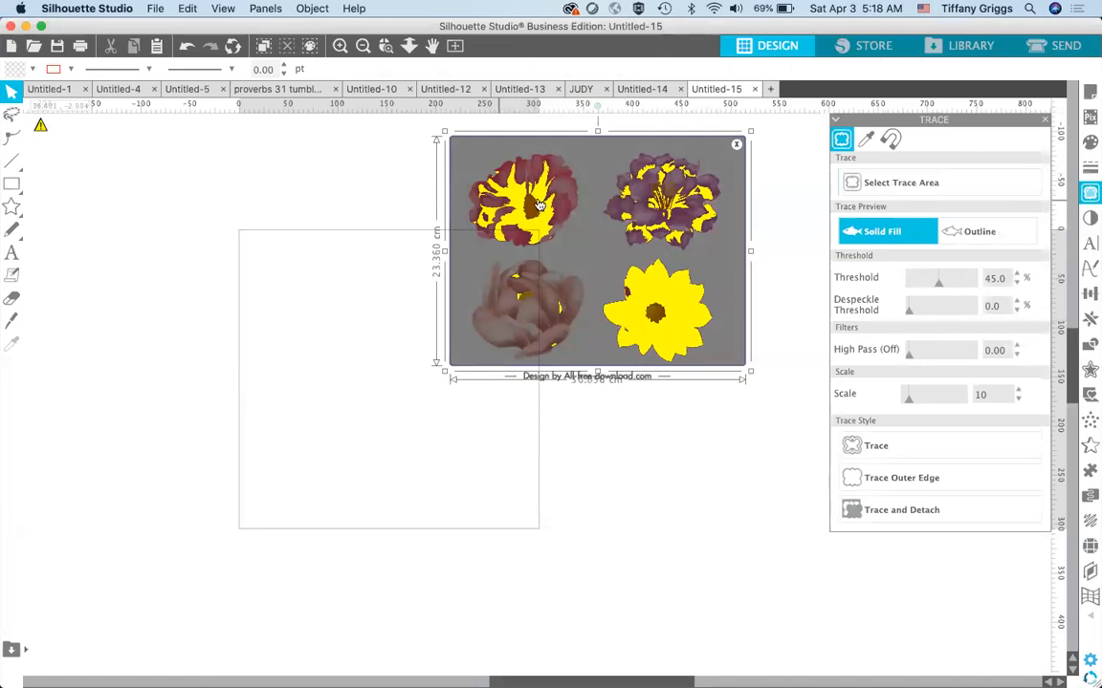
drag(937, 285, 971, 286)
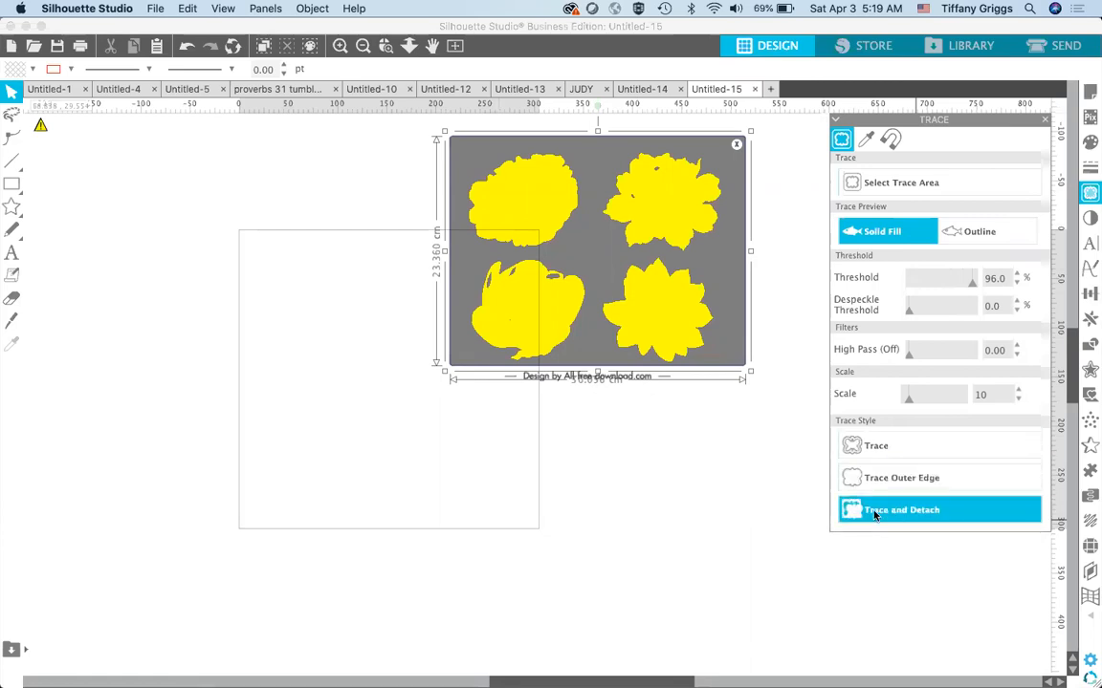
click(788, 483)
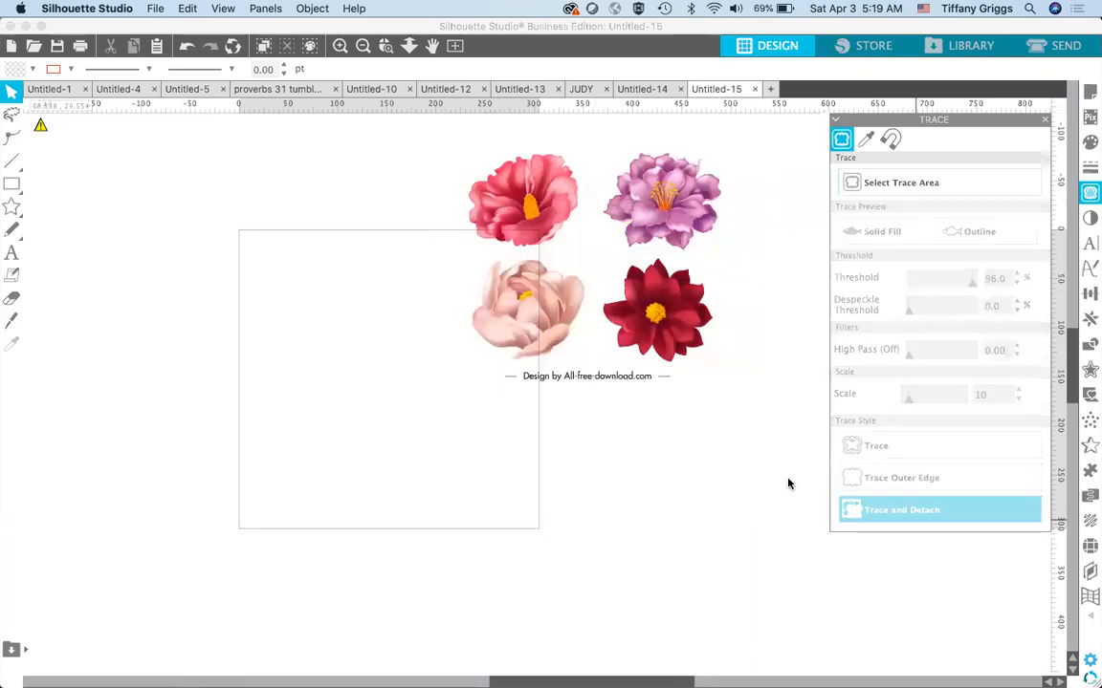
- Move the leftover background image with the credit line off the flowers to about X 26.5, Y 15.5 cm
click(707, 263)
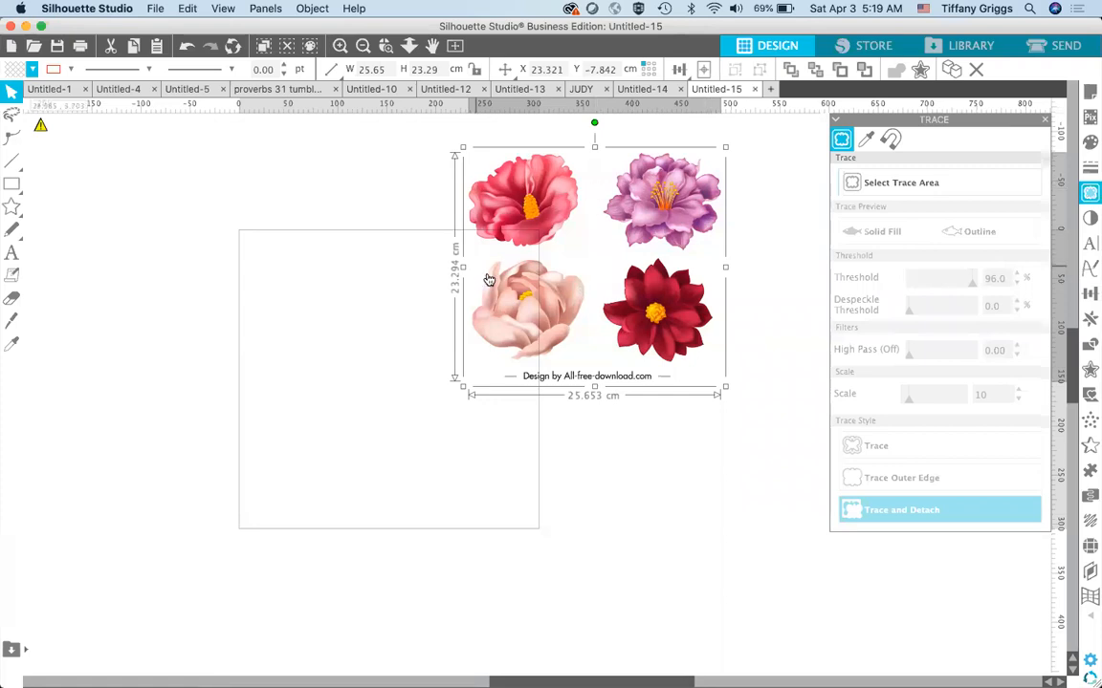
drag(589, 252, 622, 479)
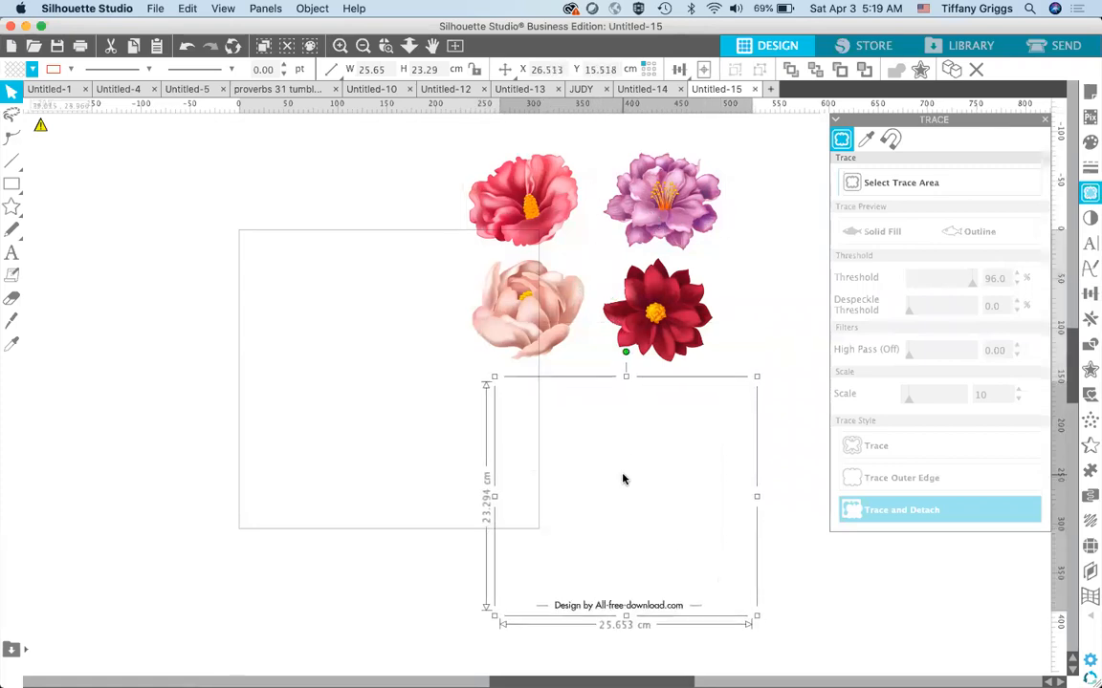
- Draw a rectangle about 25.5 by 20.3 cm overlapping the page's upper-left corner and fill it black
click(11, 181)
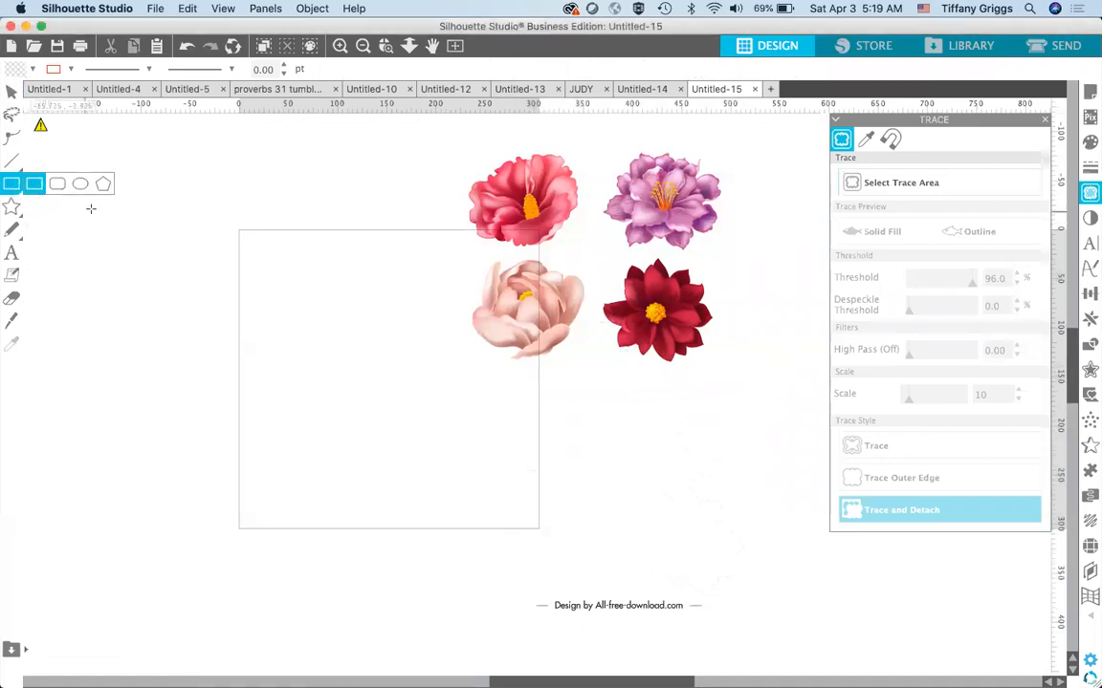
mouse_move(91, 209)
mouse_down()
mouse_move(312, 398)
mouse_move(341, 410)
mouse_up()
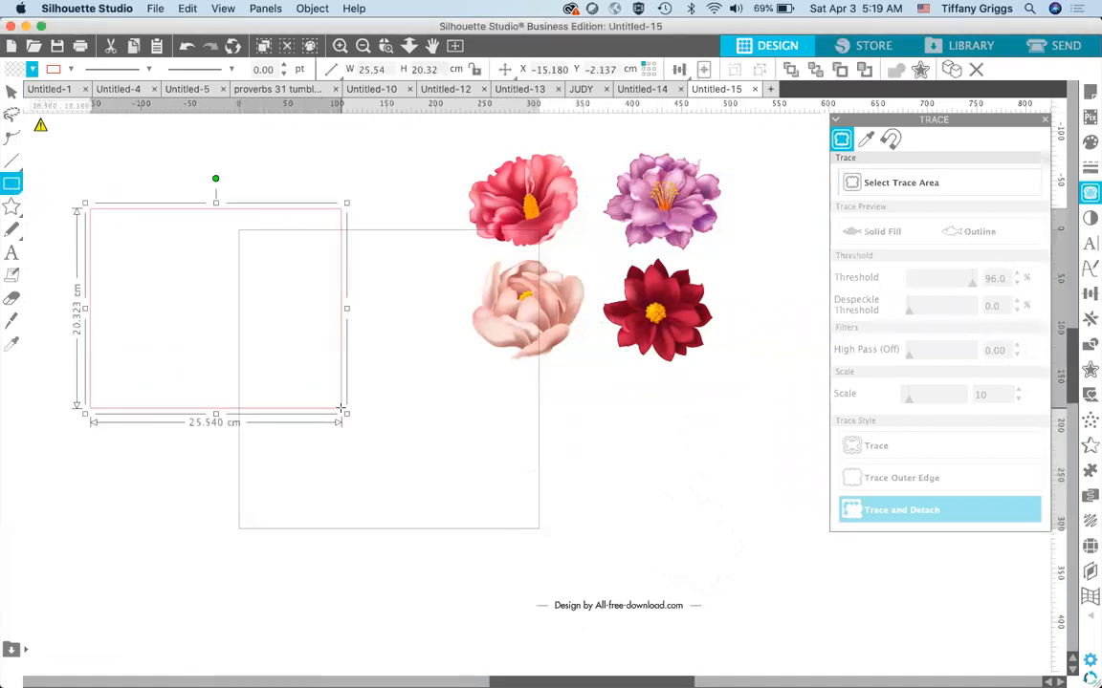
click(32, 69)
click(16, 92)
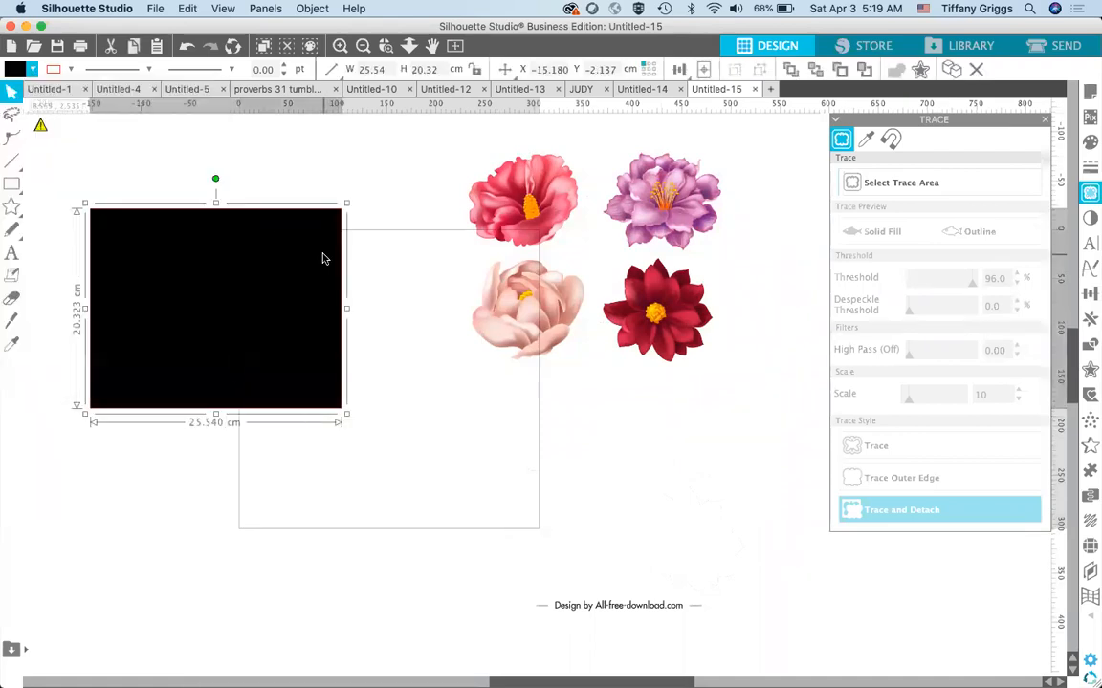
- Move the black rectangle over the four flowers, send it to the back, and shift it up to about X 24.1, Y -10.9 cm
drag(305, 260, 692, 216)
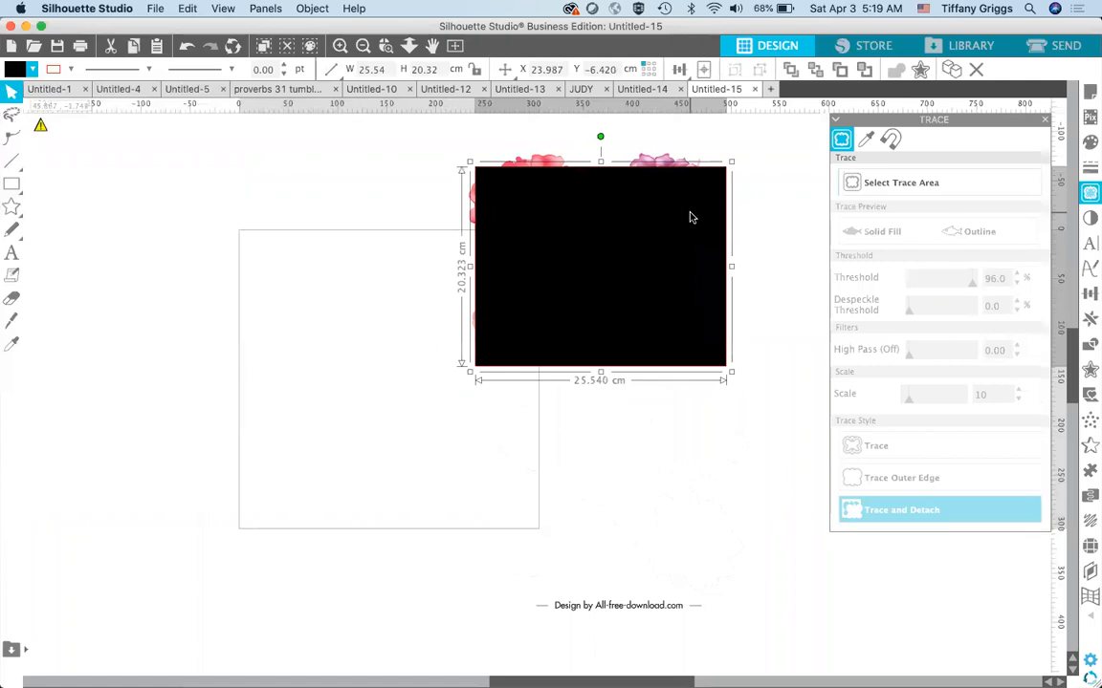
right_click(693, 216)
click(741, 483)
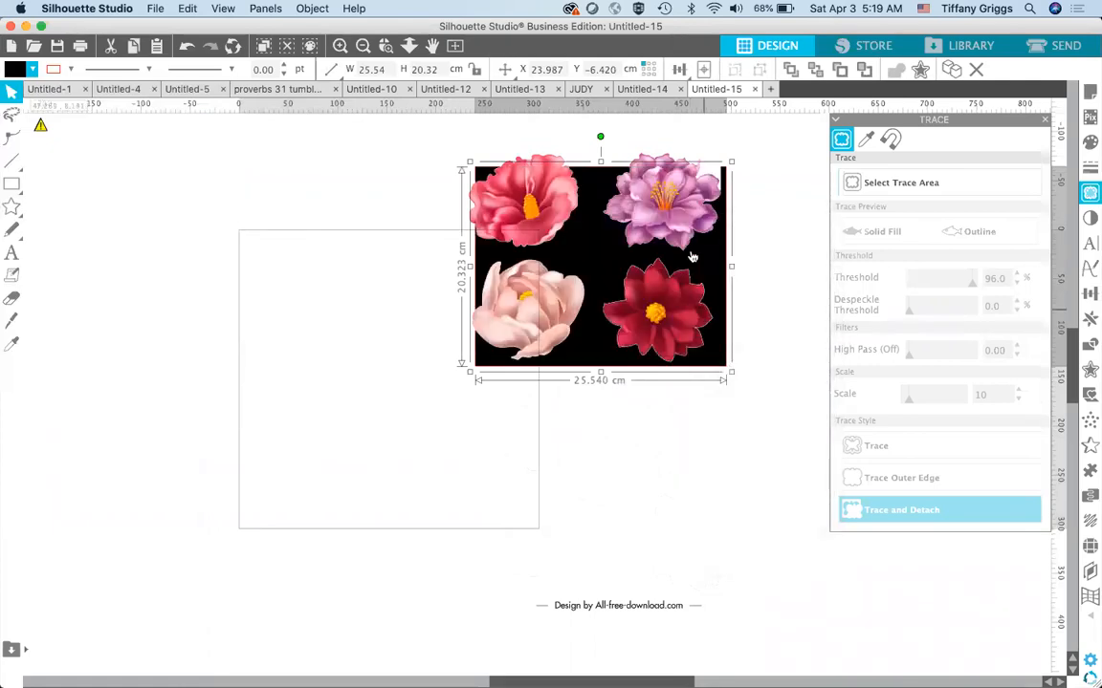
drag(655, 236, 656, 193)
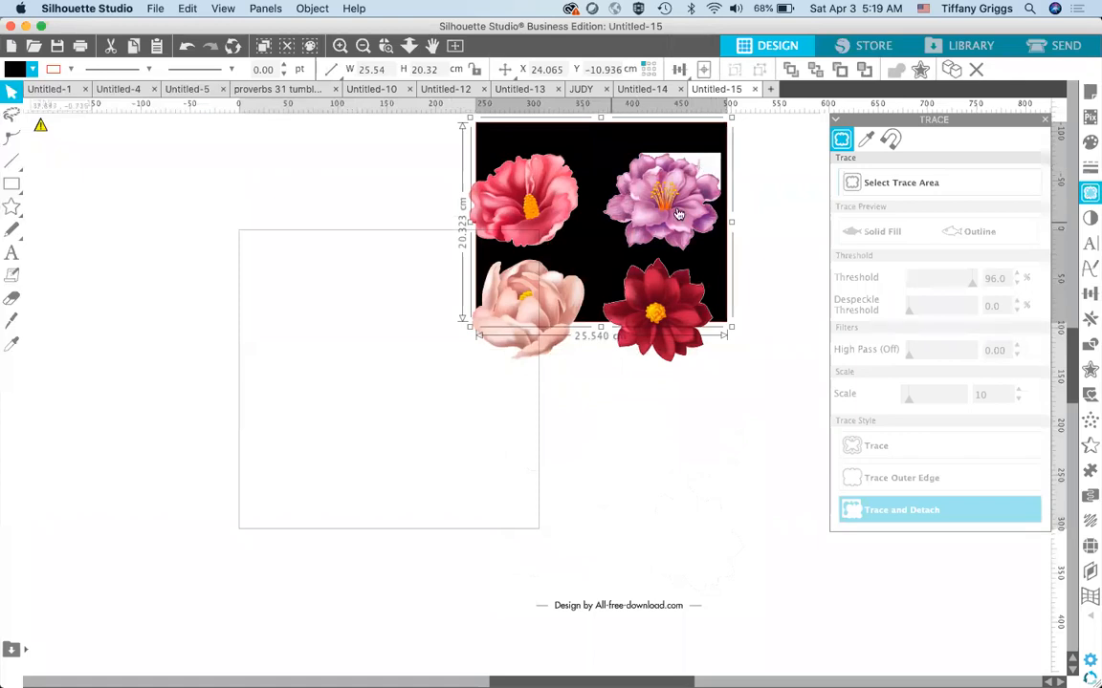
- Move the black rectangle below the flowers to about X 25.9, Y 14.5 cm, and delete the leftover background image with the credit line
mouse_move(582, 263)
mouse_down()
mouse_move(609, 460)
mouse_move(600, 519)
mouse_move(630, 509)
mouse_move(602, 514)
mouse_up()
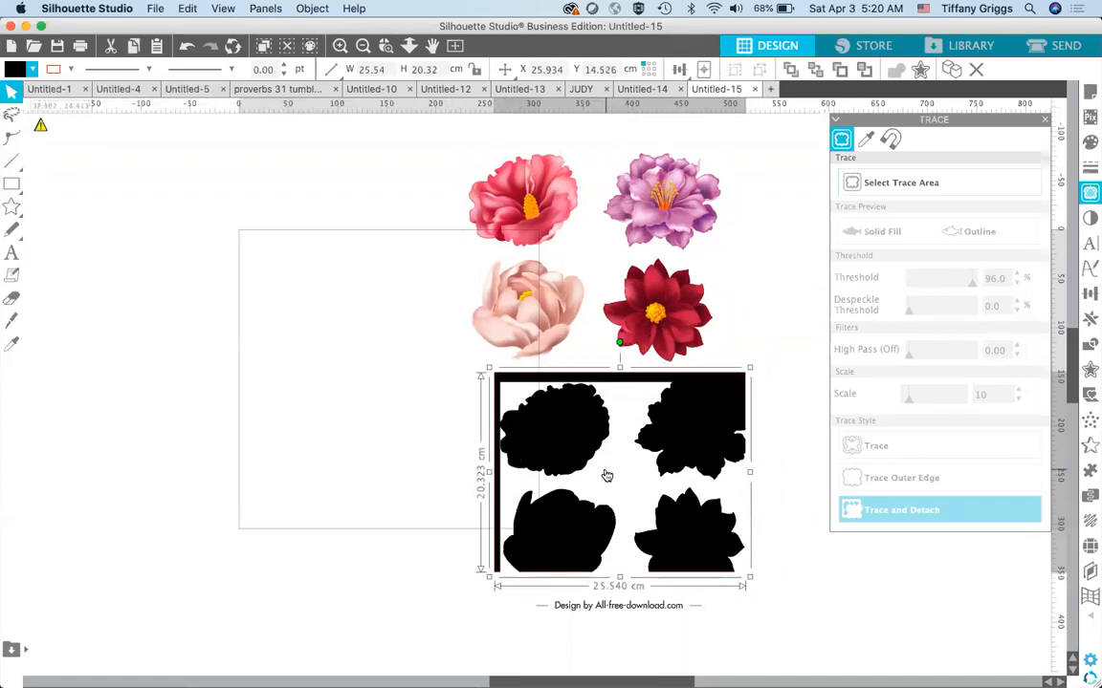
click(779, 448)
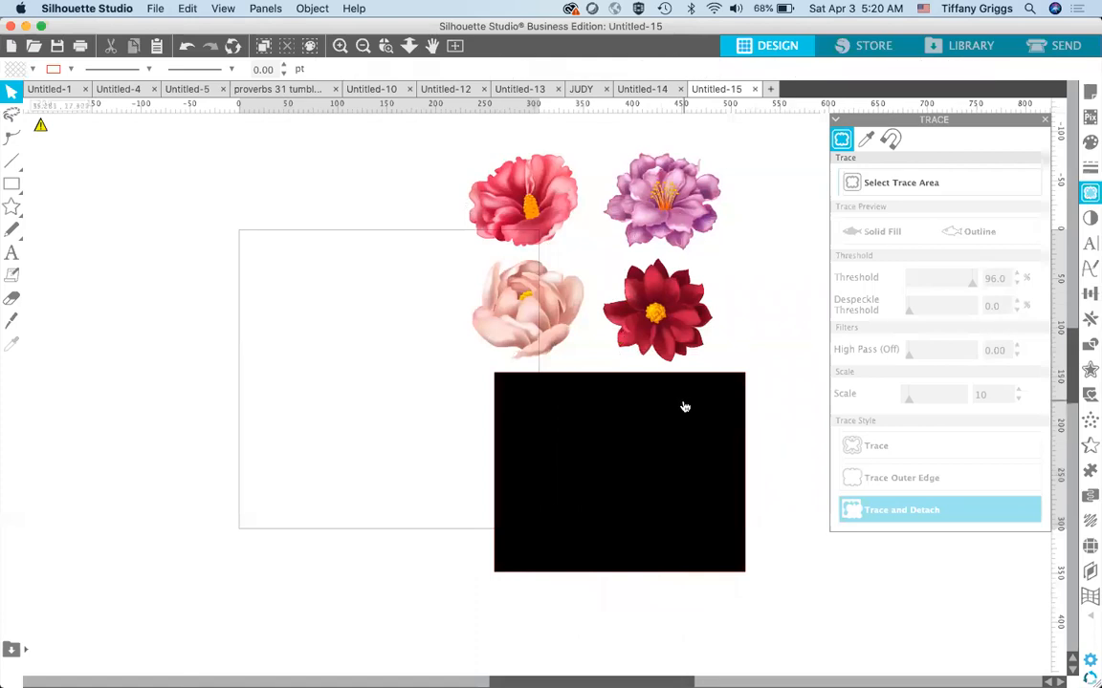
- Place the purple flower on the black rectangle and delete the white scrap left at the flower's former position
click(704, 185)
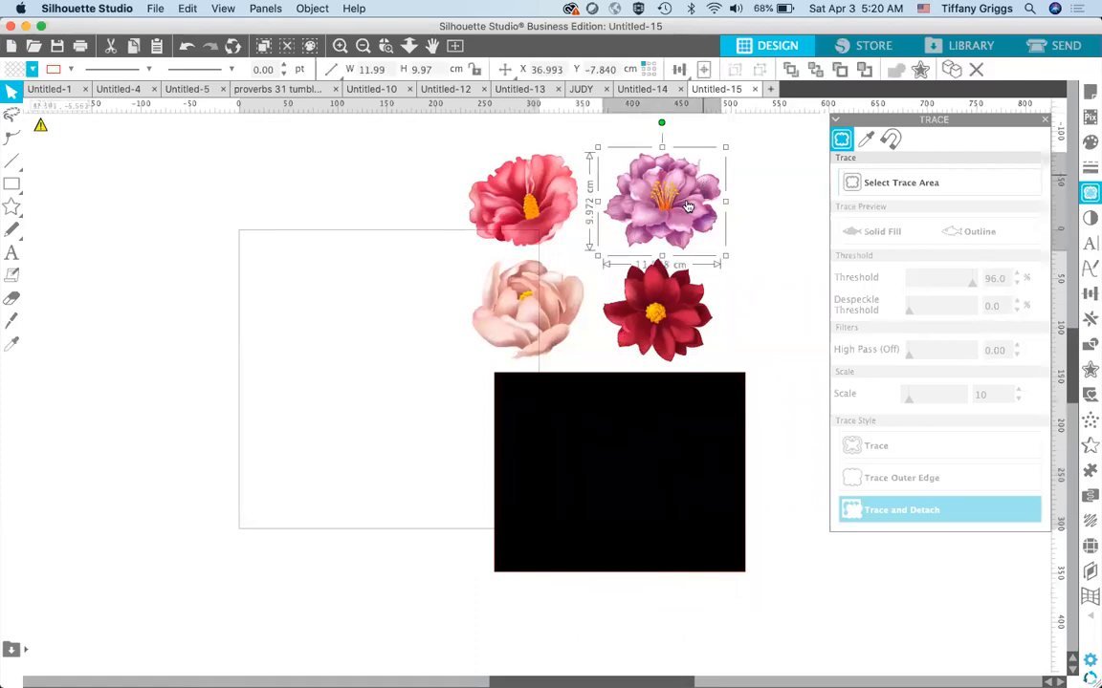
drag(665, 205, 644, 476)
click(716, 157)
drag(763, 200, 674, 135)
key(Delete)
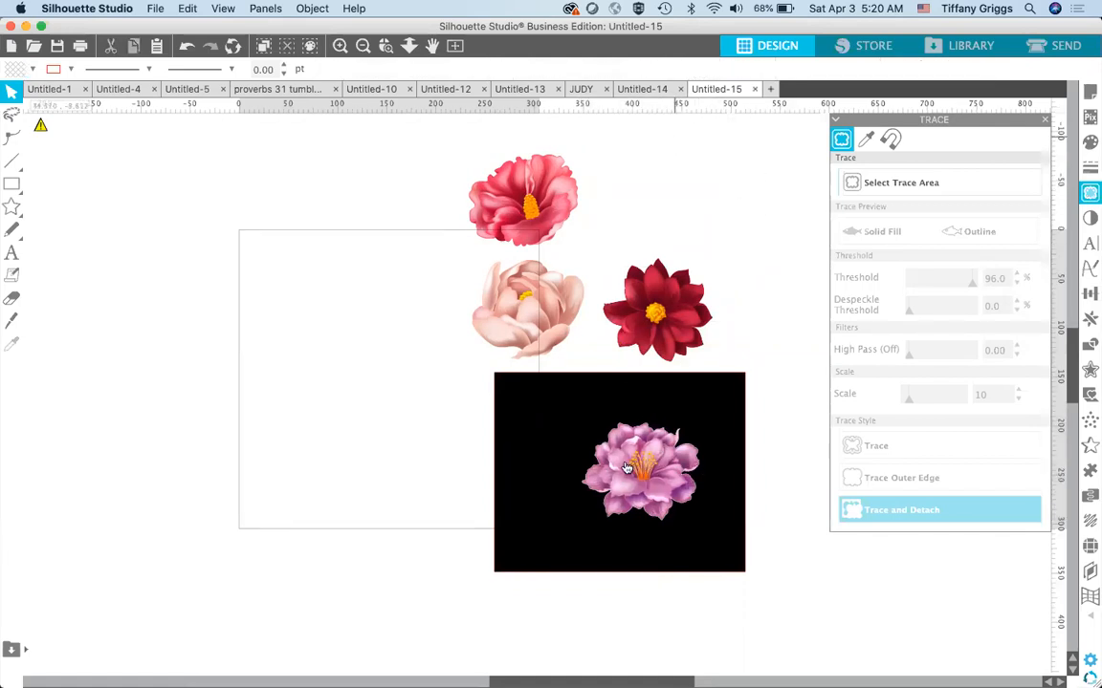
- Spread out the objects: purple flower back above the red one, black rectangle beyond the page's left edge, pale pink flower lower down
drag(638, 469, 658, 182)
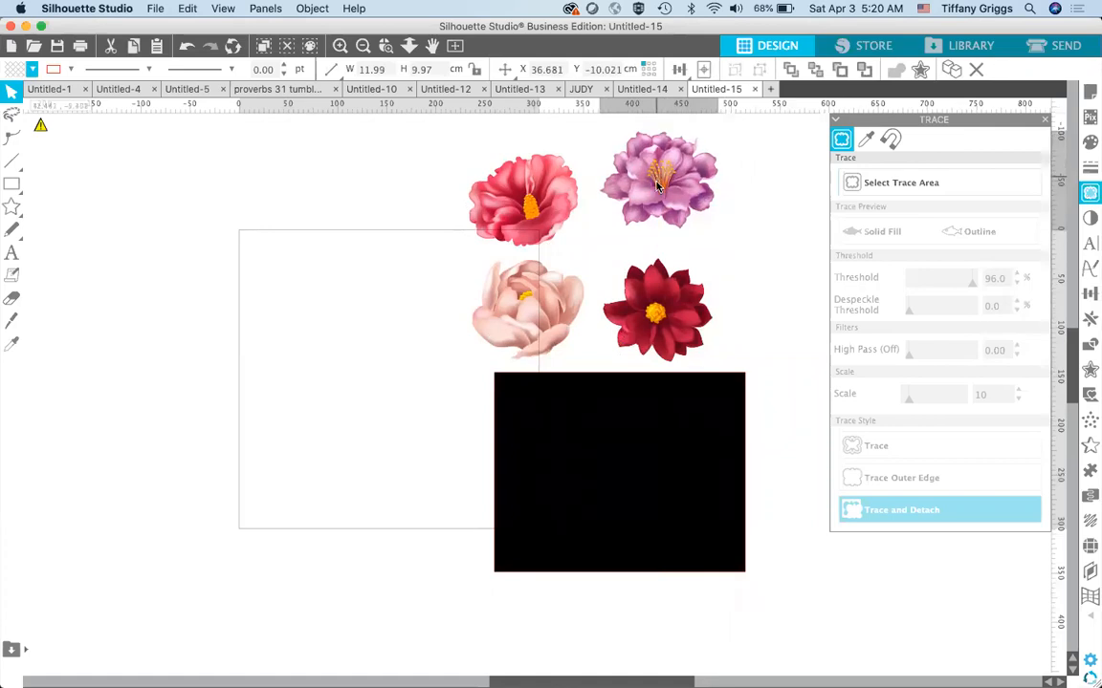
drag(676, 457, 507, 462)
drag(112, 370, 100, 364)
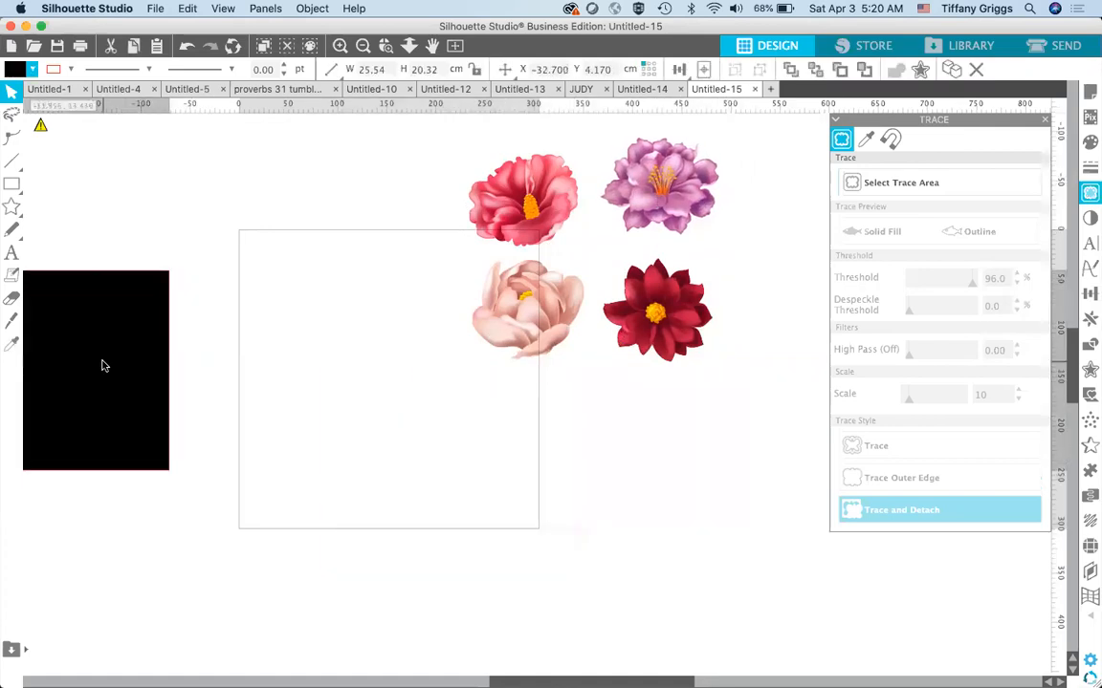
drag(498, 286, 523, 338)
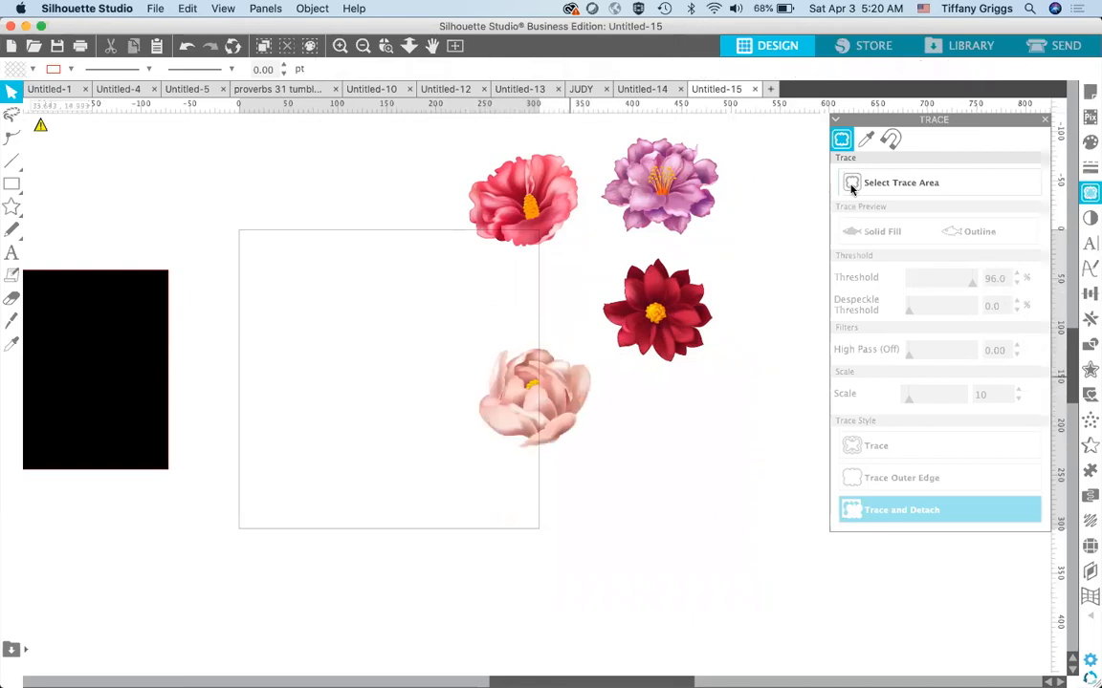
- Open the page setup and review the available cutting machines without changing the selection
click(1090, 100)
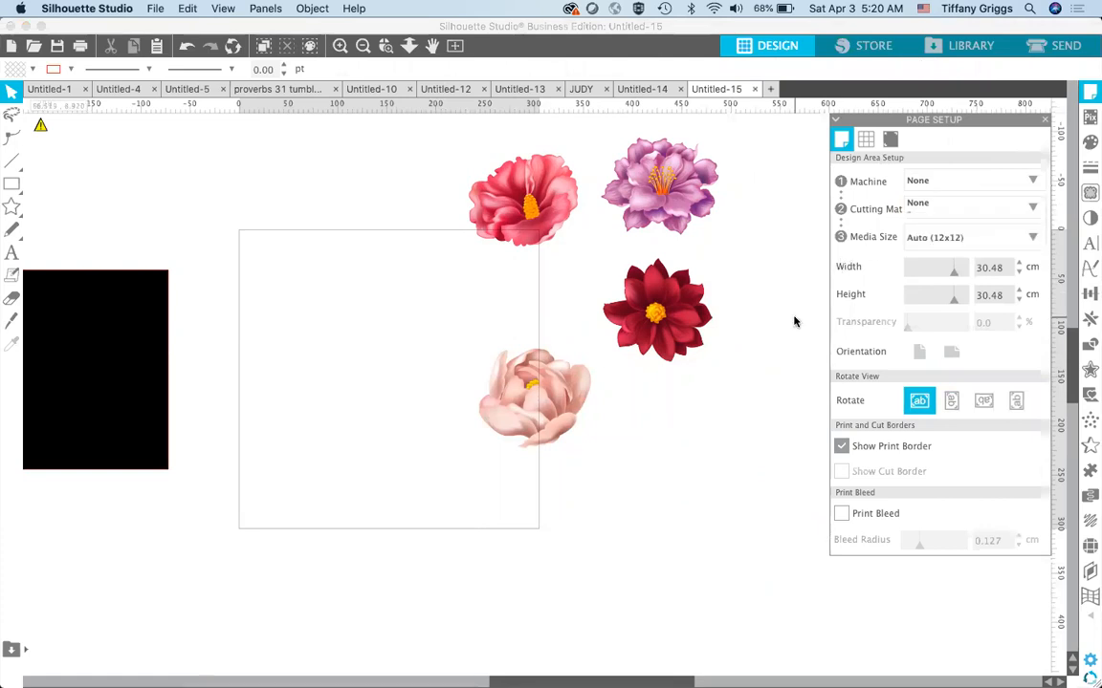
click(489, 353)
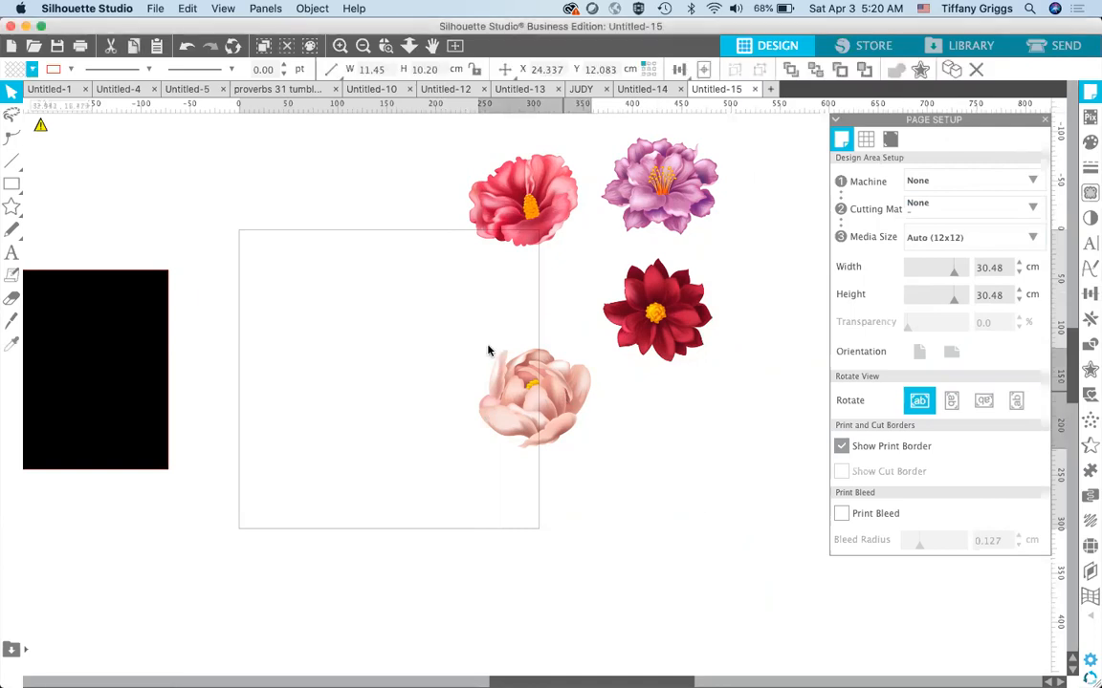
click(930, 180)
click(816, 219)
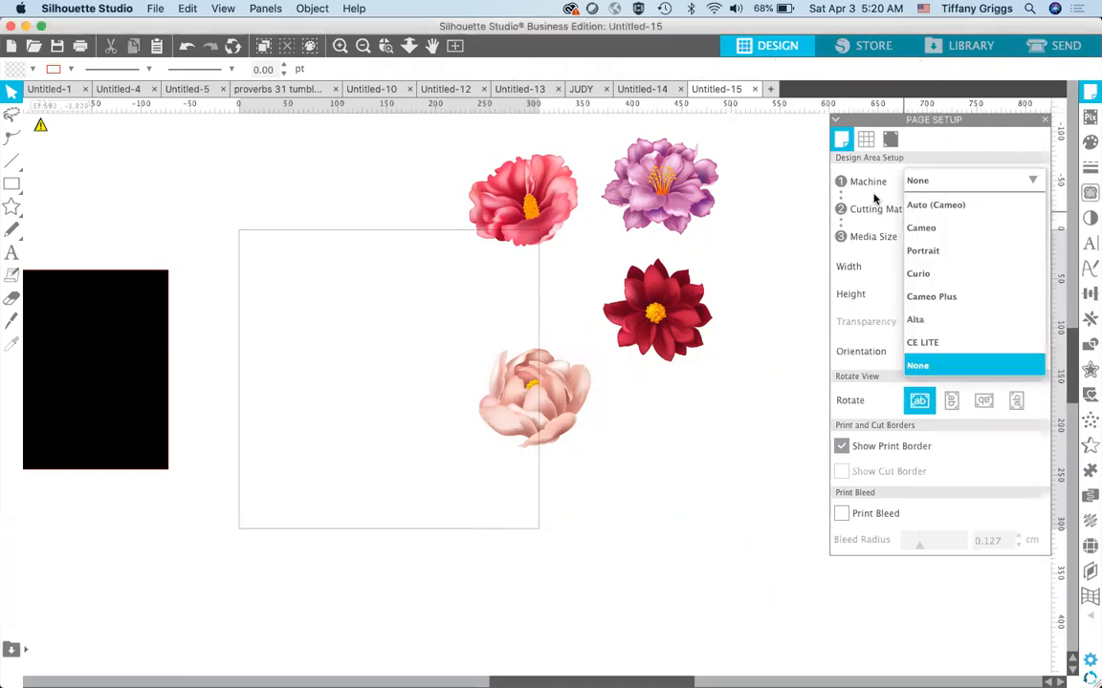
click(806, 199)
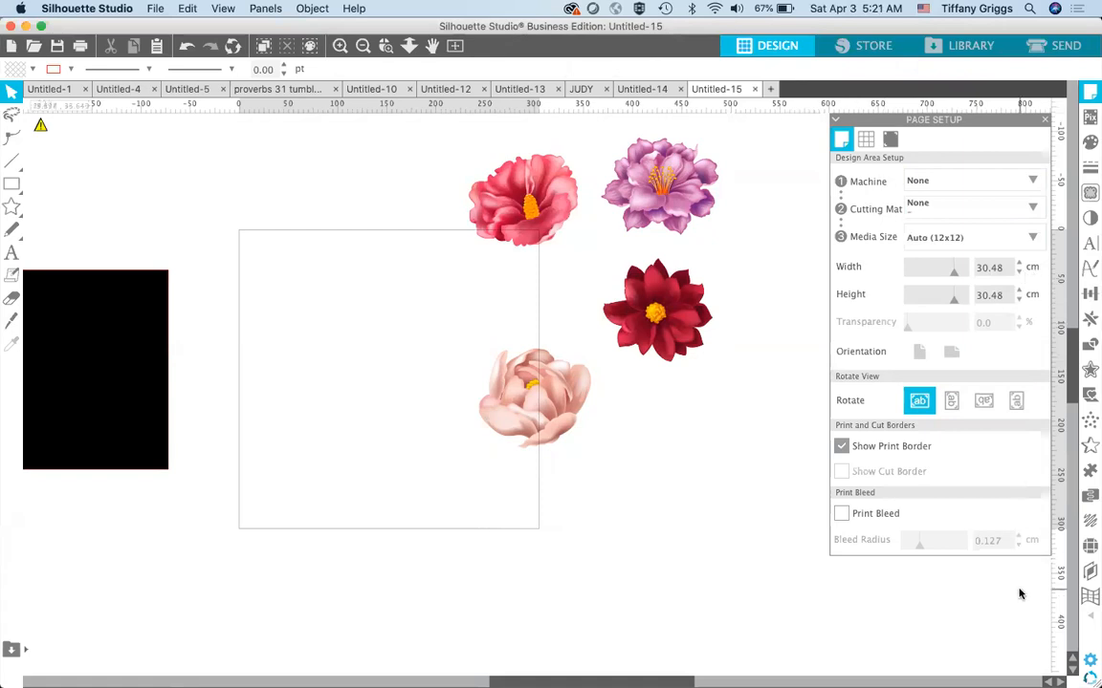
- Review the unit of measurement choices in the general preferences and leave them without changing anything
click(1088, 661)
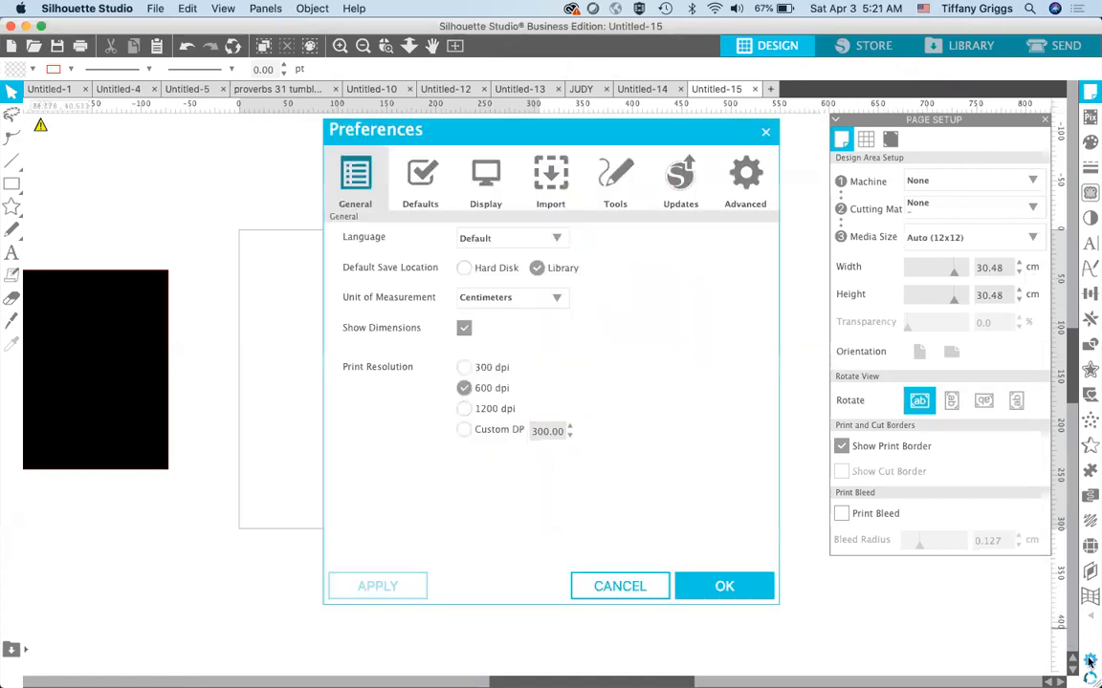
click(560, 301)
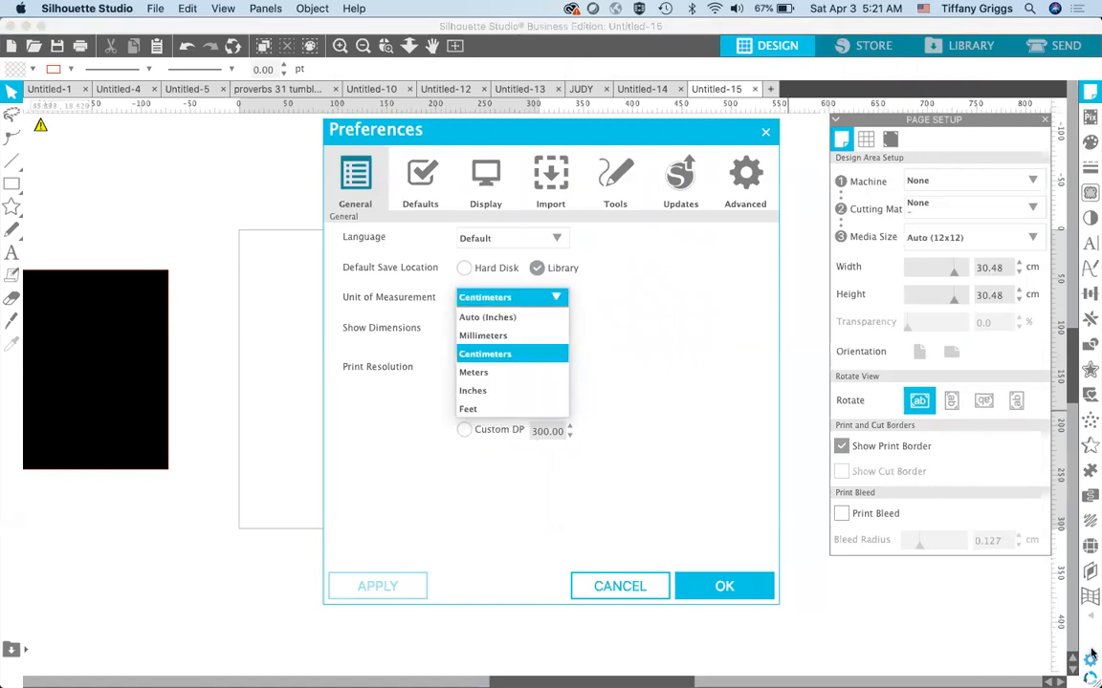
click(560, 297)
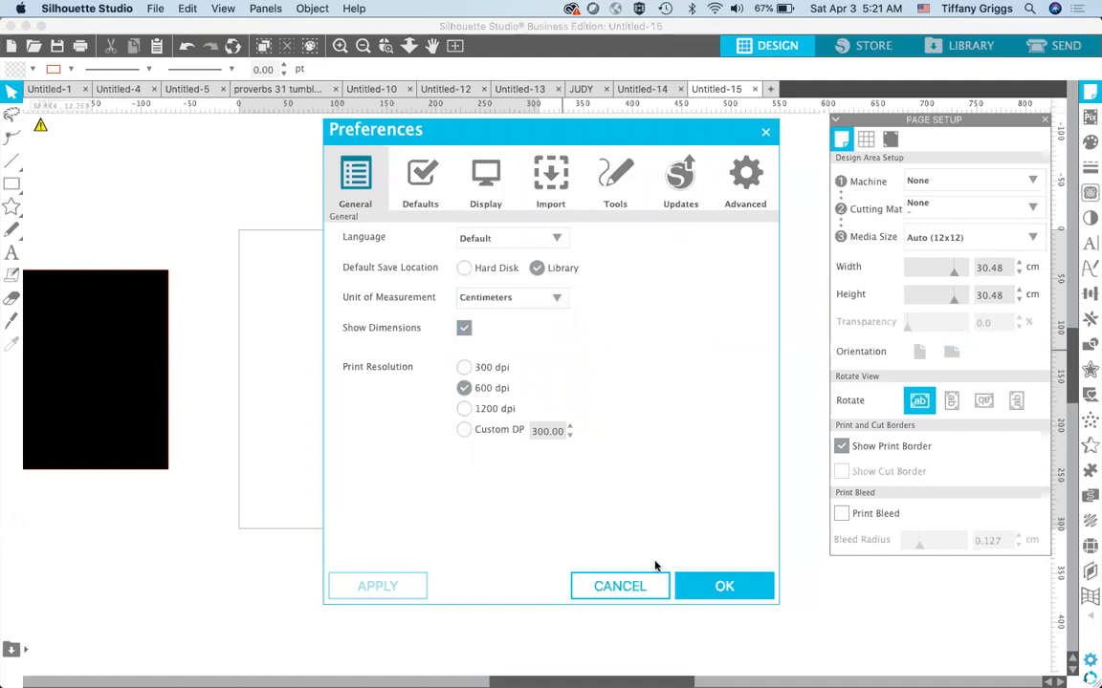
click(620, 586)
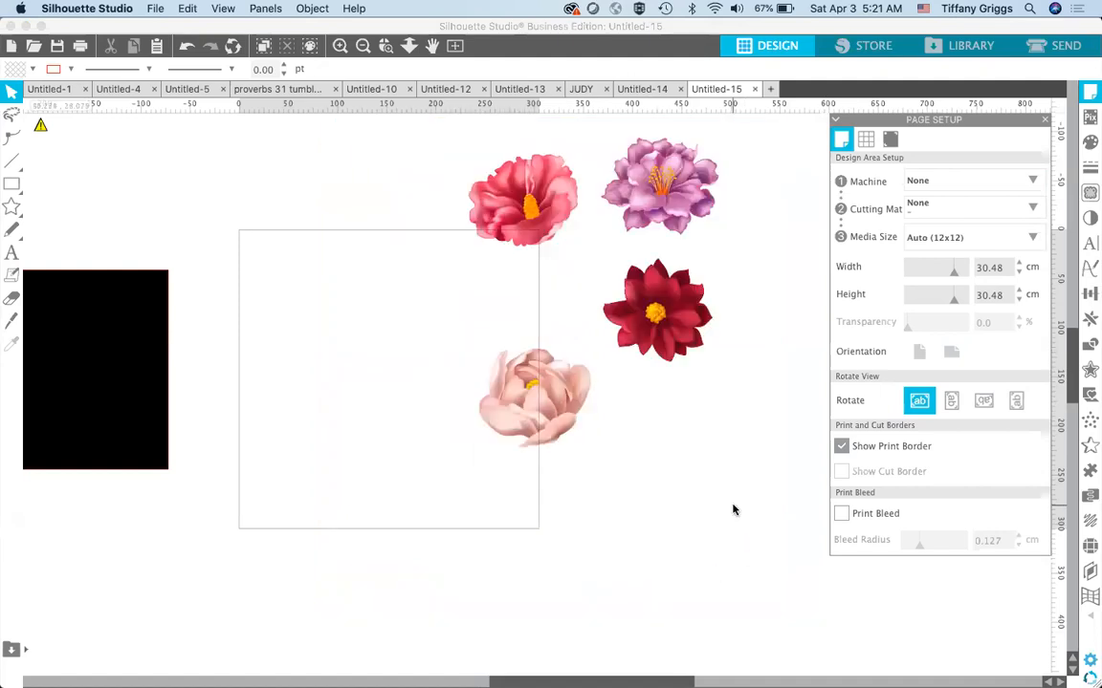
- Shrink the pale pink flower to about 7.4 by 6.6 cm and place it across the page's left edge near the upper corner
click(556, 388)
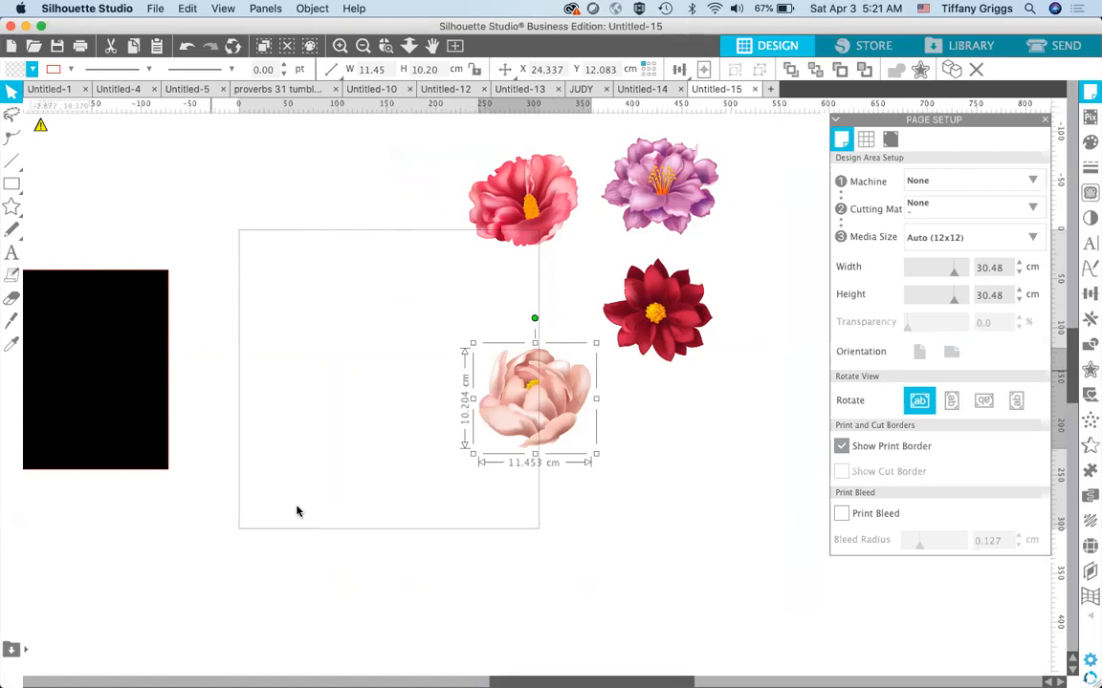
drag(553, 433, 554, 461)
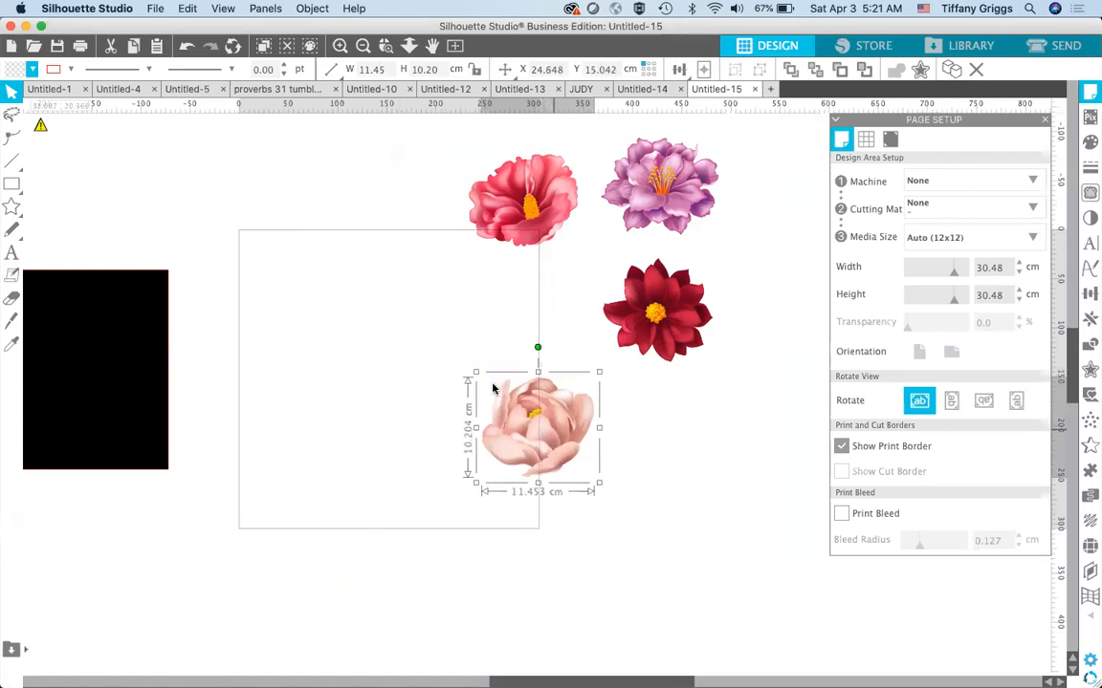
drag(474, 370, 238, 275)
click(308, 308)
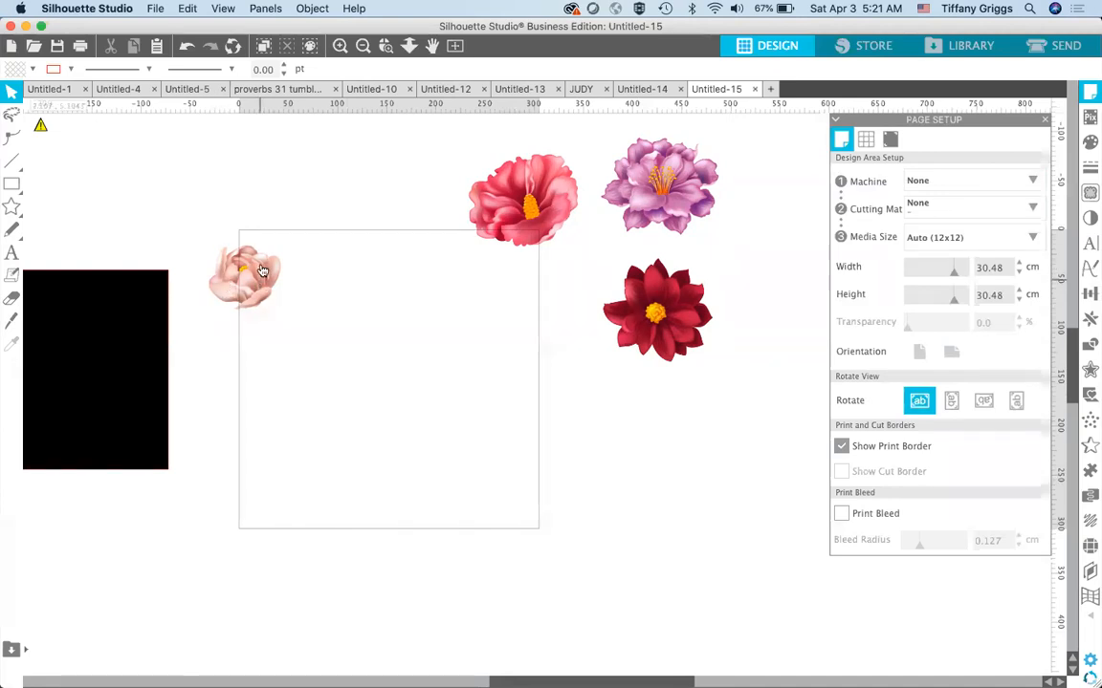
- Delete the black rectangle, and shrink the bright pink flower to about 7.3 by 6.2 cm at about X 20.5, Y 0.5 cm
click(140, 341)
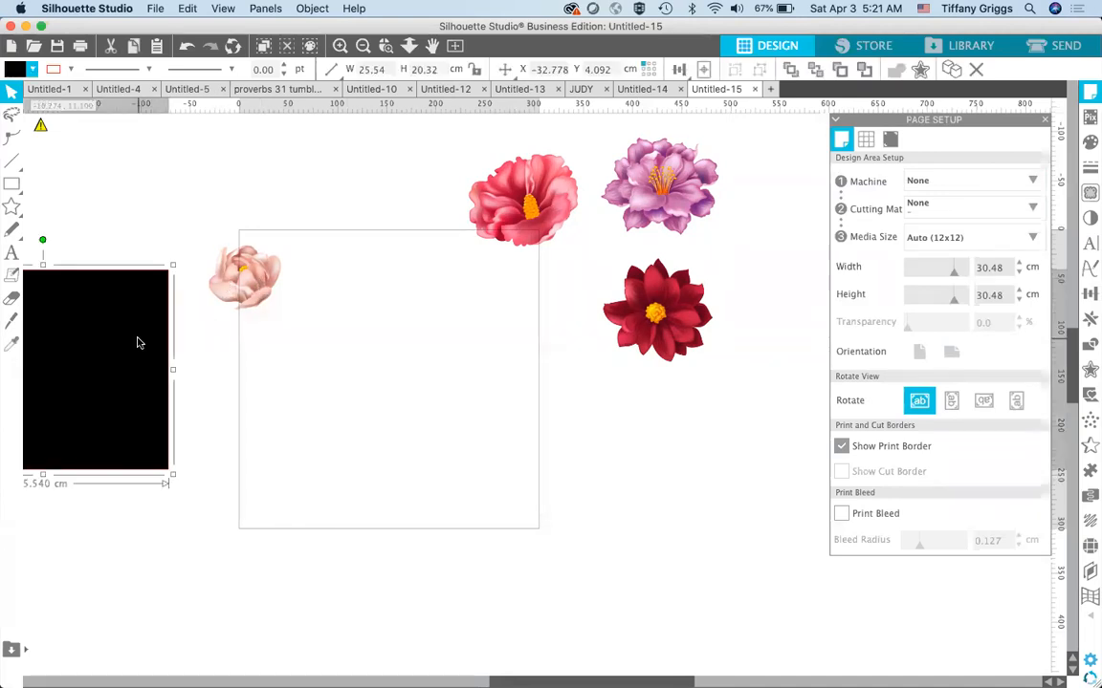
key(Delete)
click(508, 228)
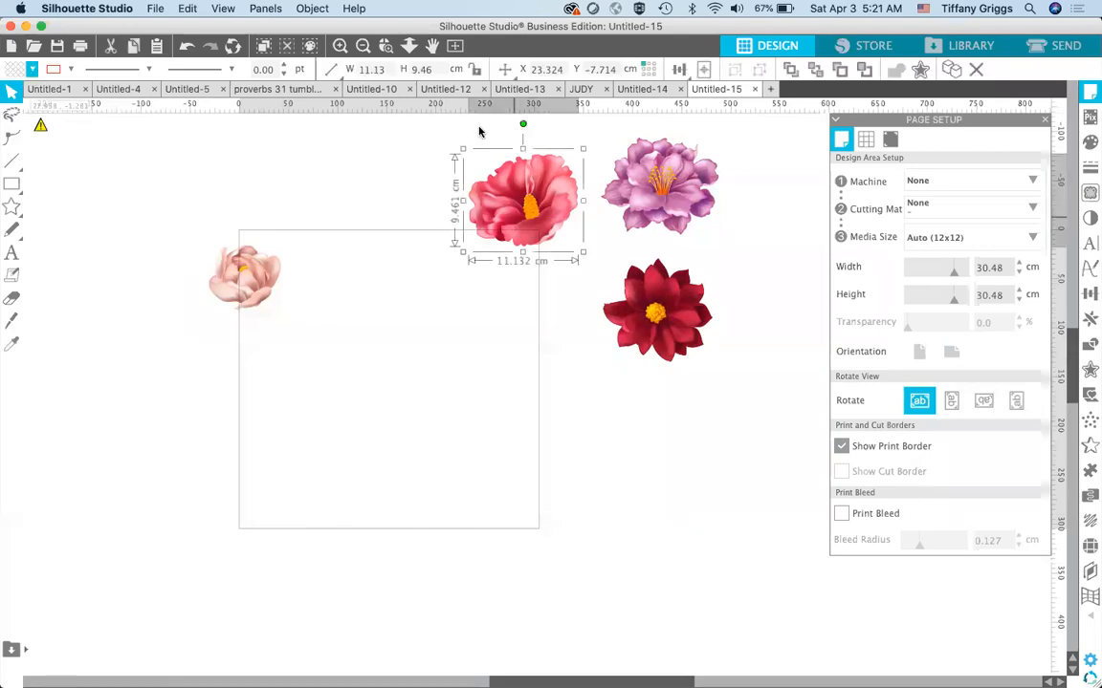
drag(465, 151, 484, 265)
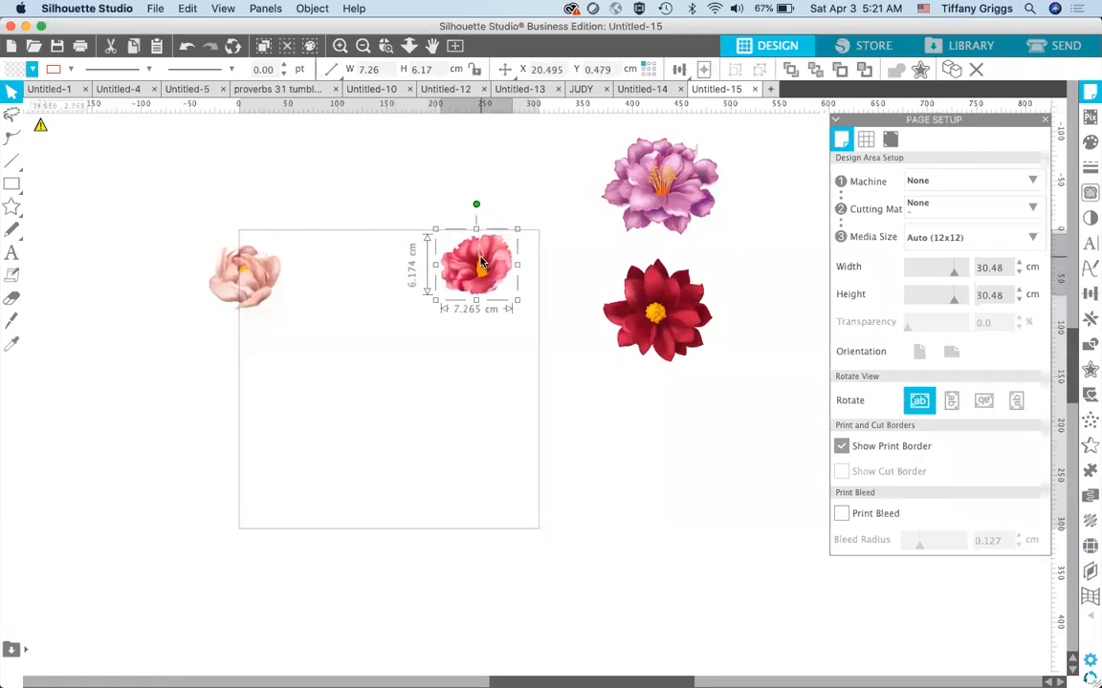
- Shrink the red flower to about 7.6 by 7.2 cm and place it across the page's right edge near the lower corner
click(658, 324)
drag(598, 254, 631, 289)
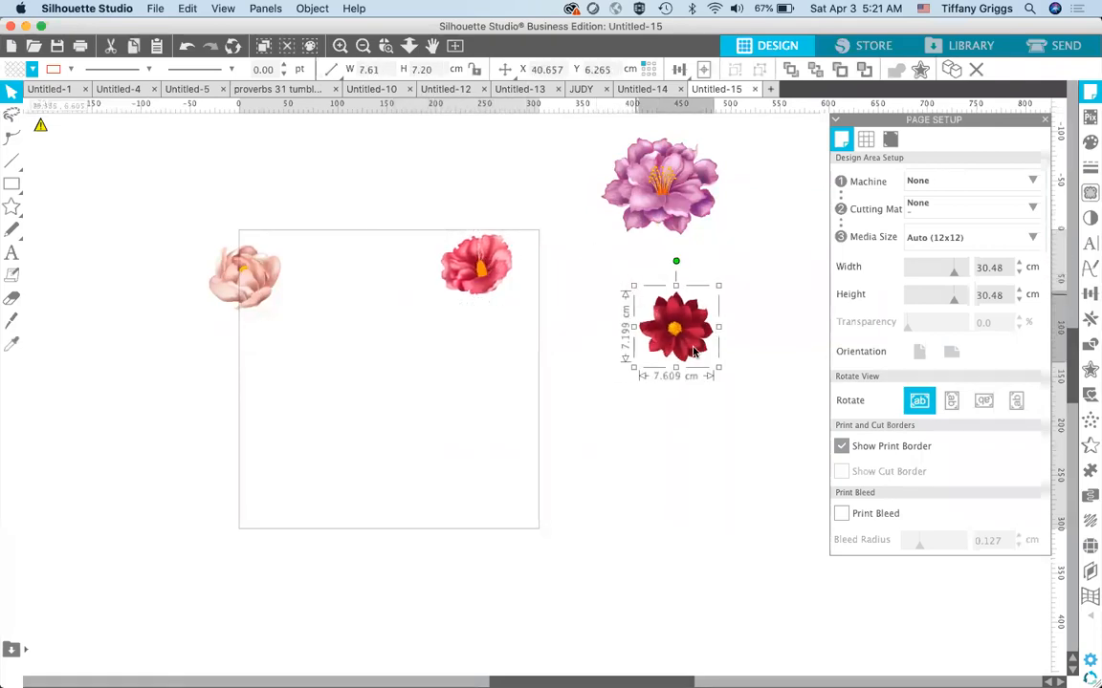
drag(699, 354, 556, 488)
- Make two copies of the purple flower, one just beside the page's right edge and one at about X 42.8, Y 11.9 cm
click(660, 206)
drag(661, 207, 578, 333)
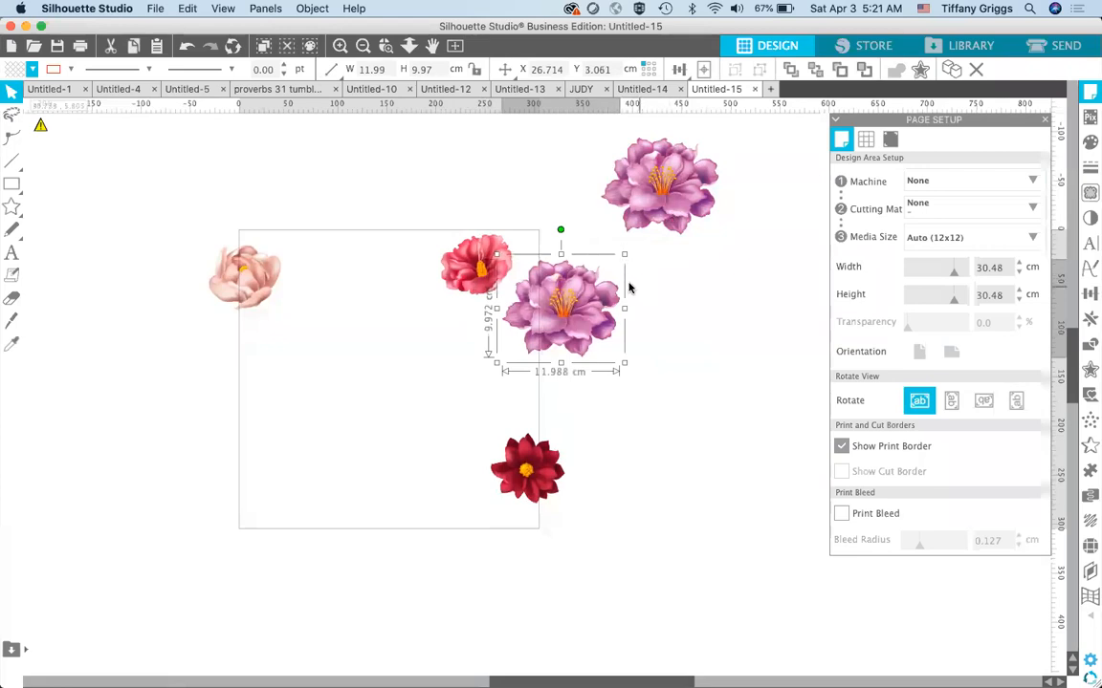
drag(585, 305, 624, 311)
click(666, 191)
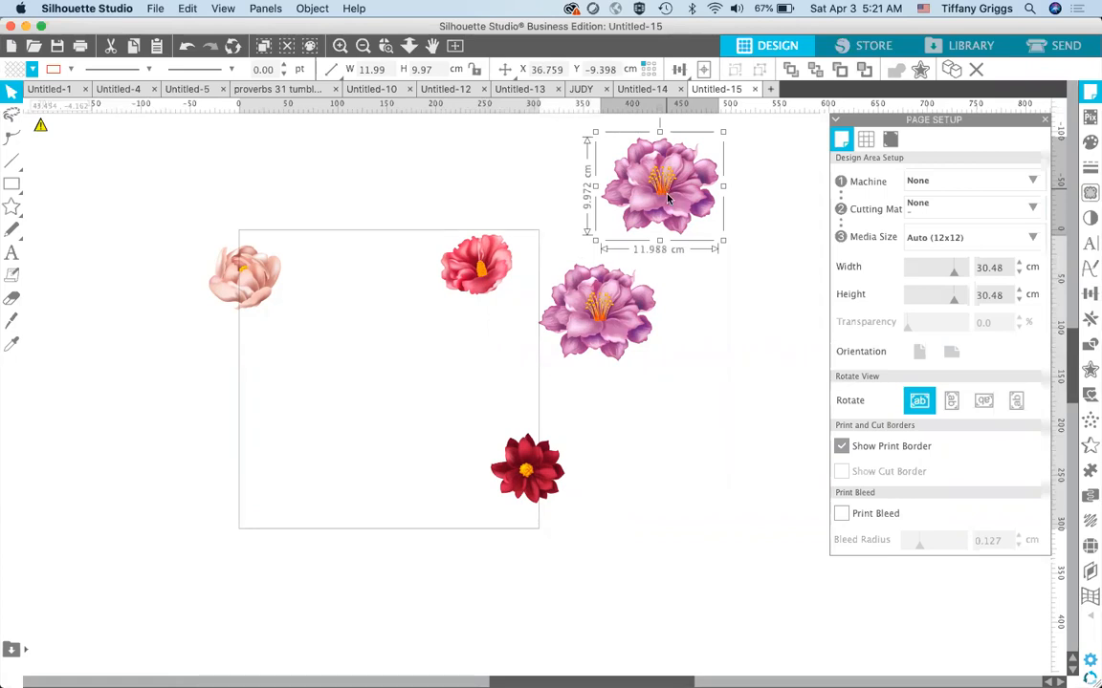
click(715, 295)
click(671, 185)
drag(675, 198, 729, 402)
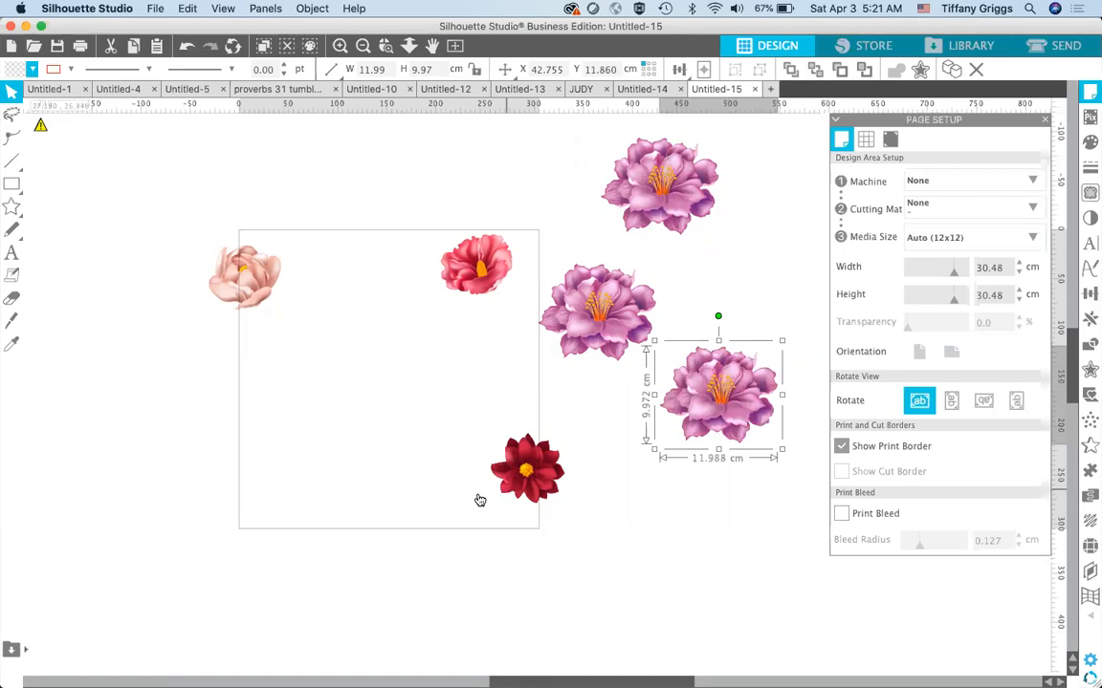
- Copy the red, bright pink and pale pink flowers once each, placing the copies inside the page
click(524, 470)
drag(525, 469, 430, 374)
click(475, 264)
drag(352, 281, 325, 408)
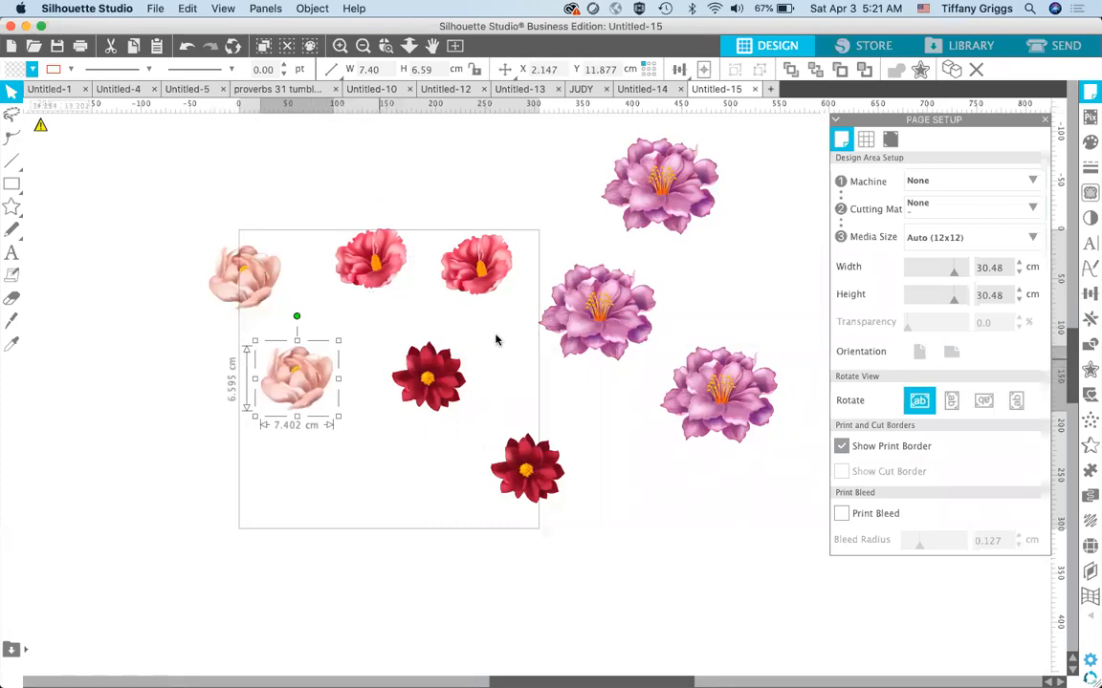
- Shrink the purple flower beside the page's right edge and place it inside the page below the right-hand bright pink flower
click(555, 262)
drag(533, 257, 588, 304)
drag(631, 337, 512, 331)
- Shrink the upper purple flower to about 5.1 by 4.2 cm near the page's lower left corner; shift the left bright pink flower across the top edge
click(640, 211)
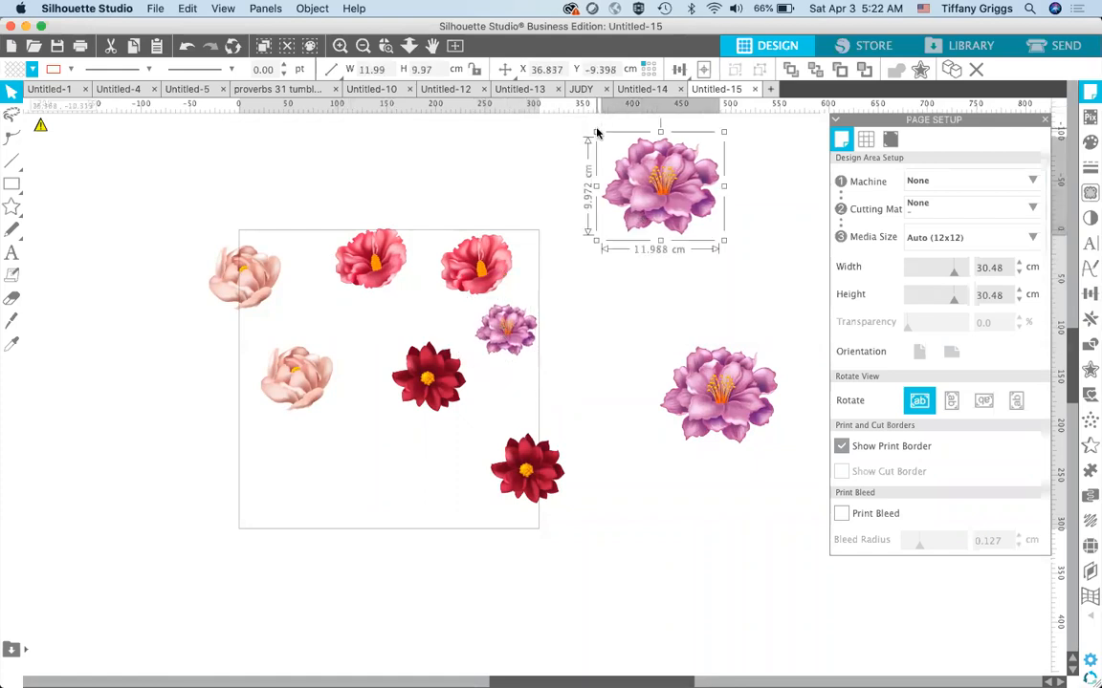
drag(595, 131, 664, 188)
drag(696, 231, 292, 538)
drag(374, 264, 369, 247)
drag(461, 281, 461, 281)
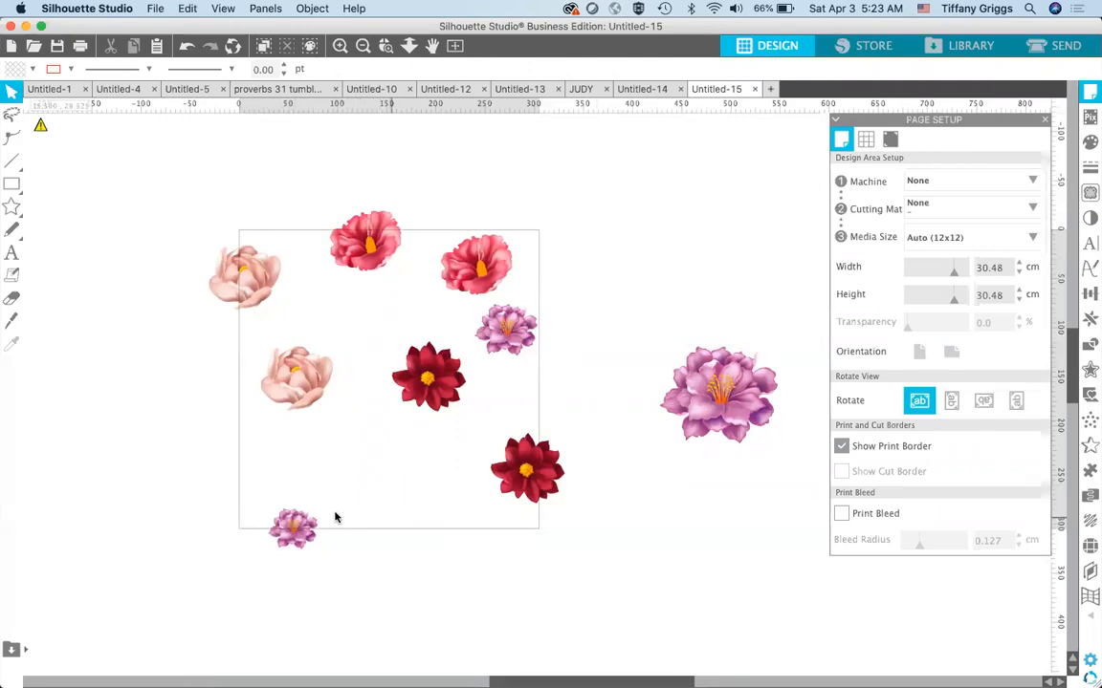
drag(277, 508, 256, 485)
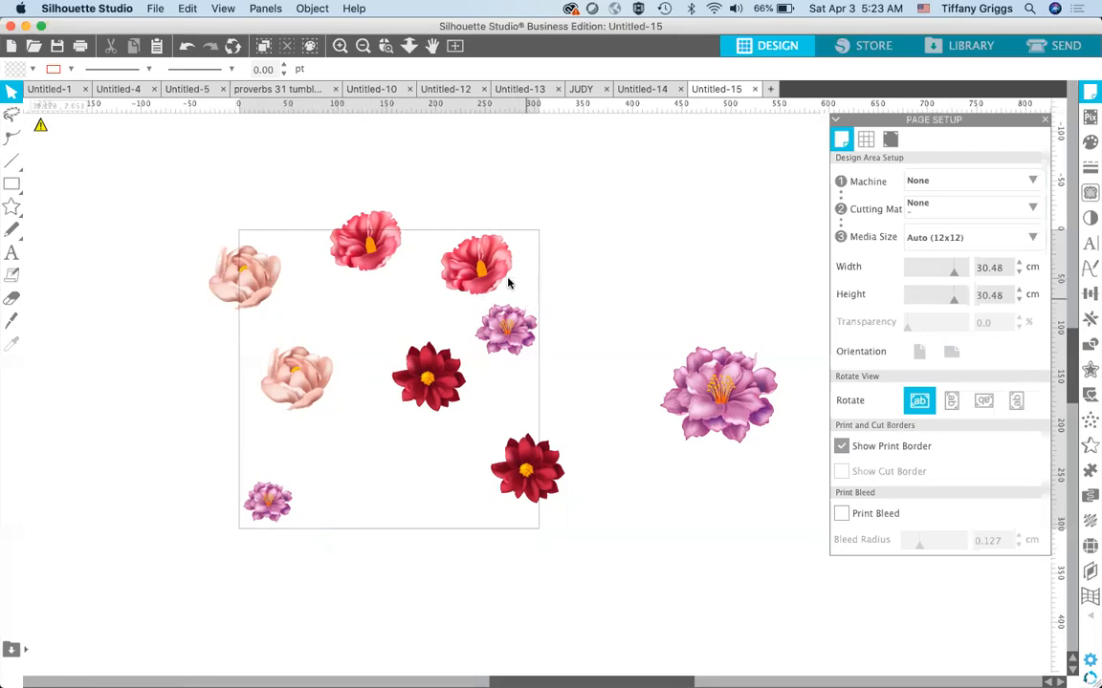
- Move the right-hand bright pink flower to the lower page, the purple flower up into its area, and the central red flower slightly up and left
drag(490, 268, 430, 462)
drag(514, 327, 466, 280)
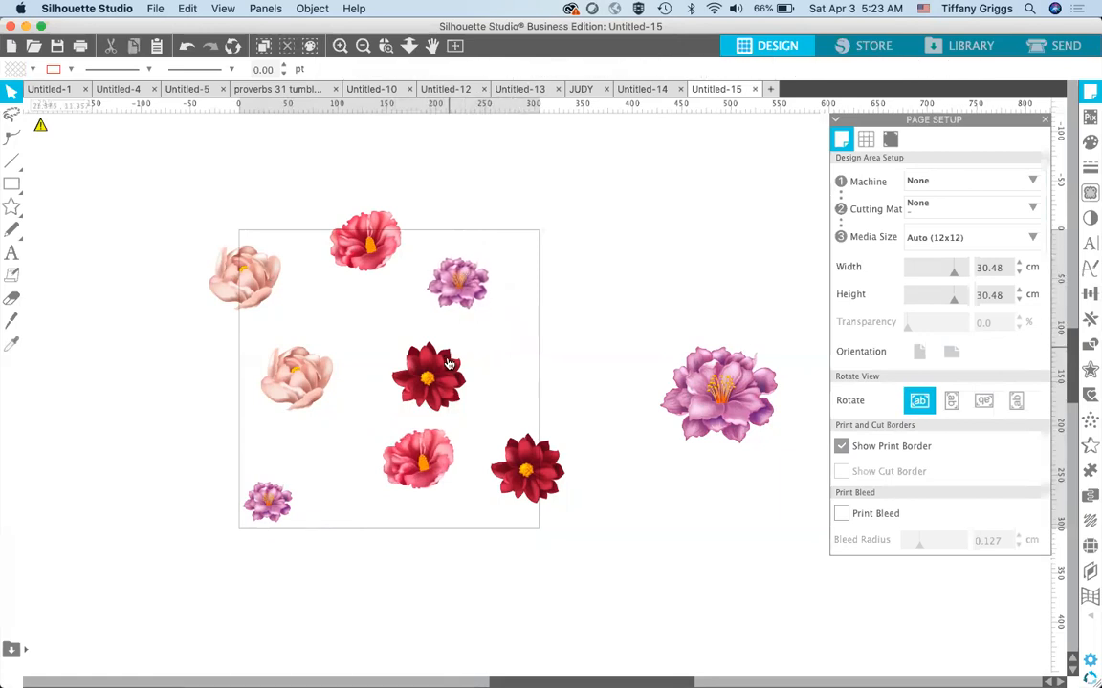
drag(418, 401, 375, 369)
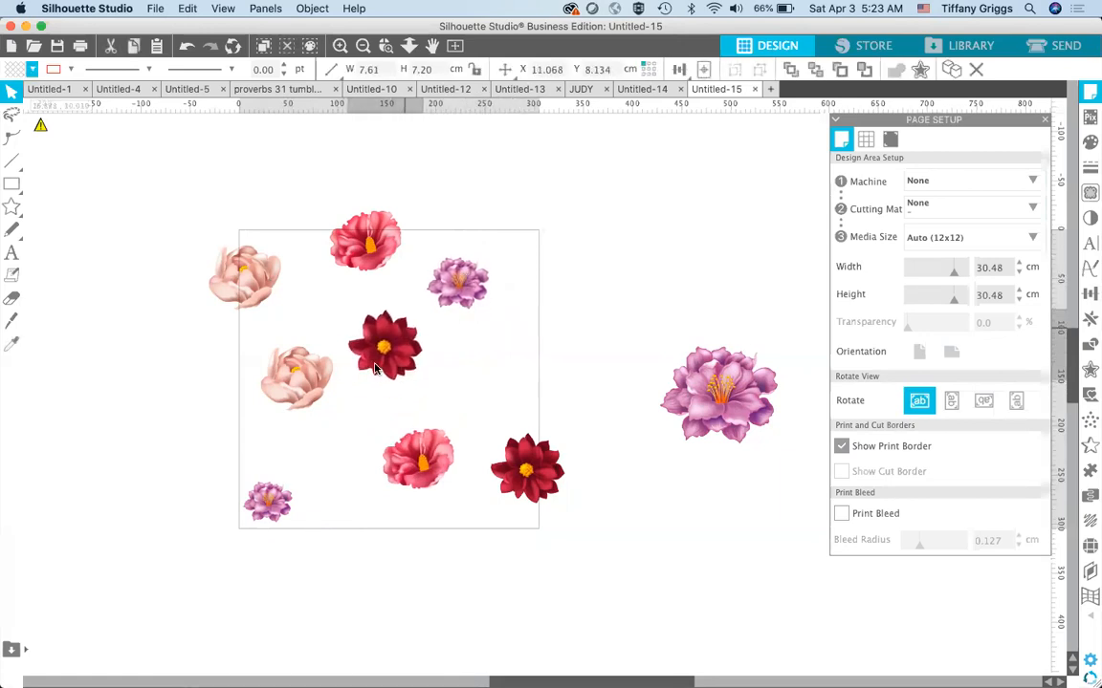
- Place a copy of the lower pale pink flower, about 4.7 by 4.2 cm, near the page's right edge, and shift the lower bright pink flower left
click(311, 383)
key(super+d)
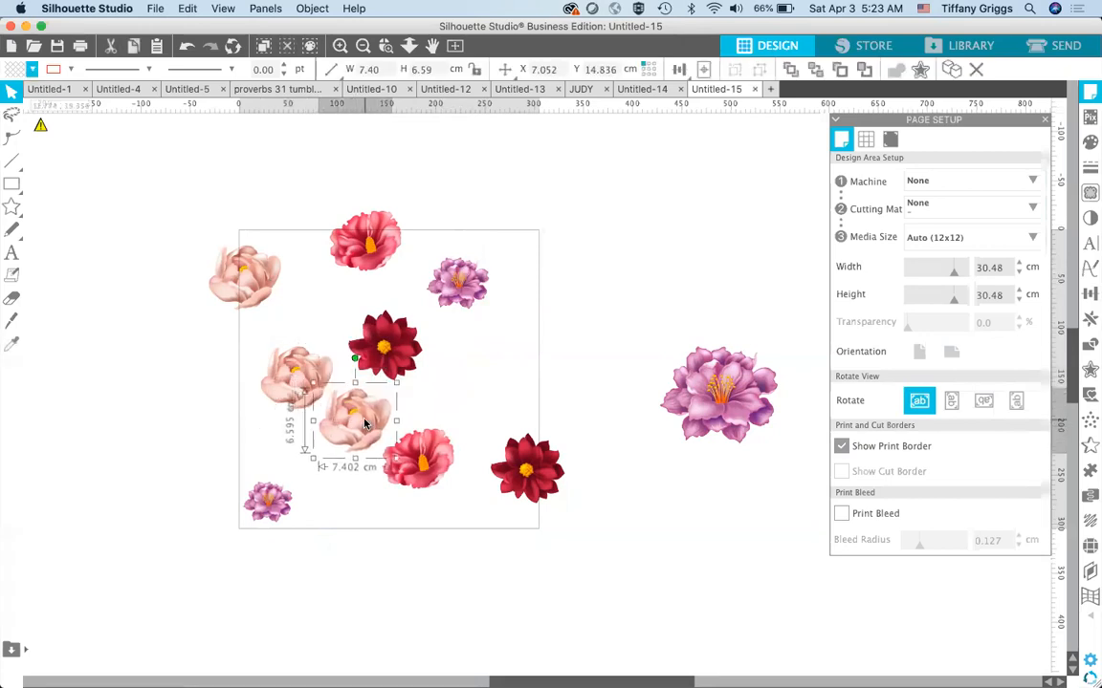
drag(327, 392, 484, 398)
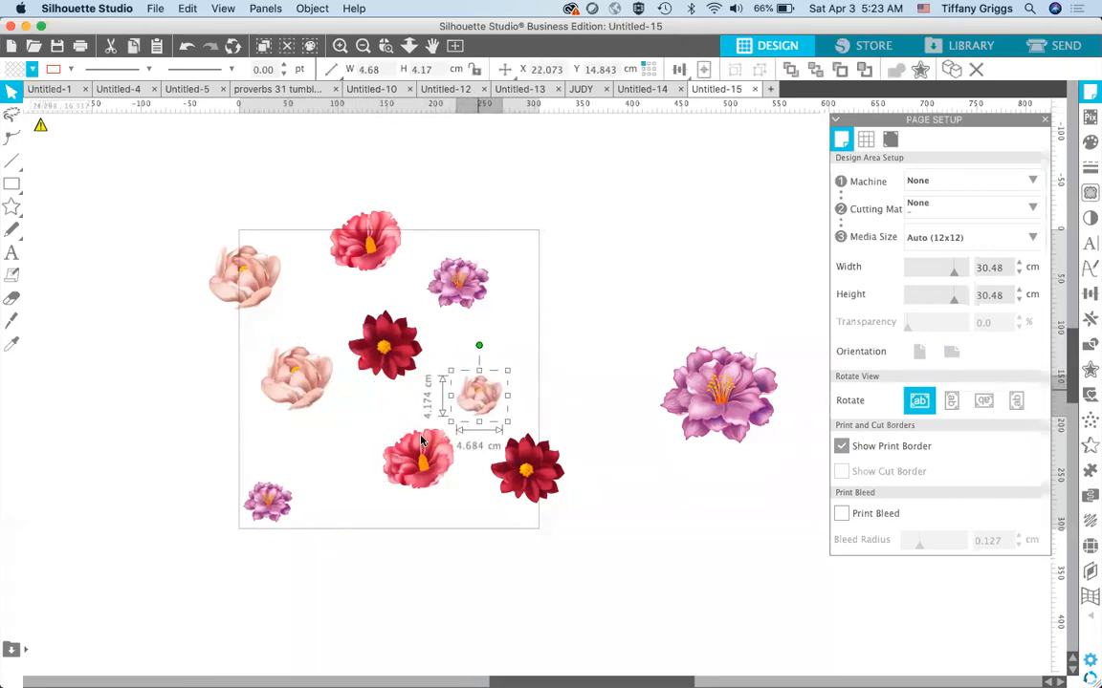
drag(393, 449, 346, 433)
click(335, 423)
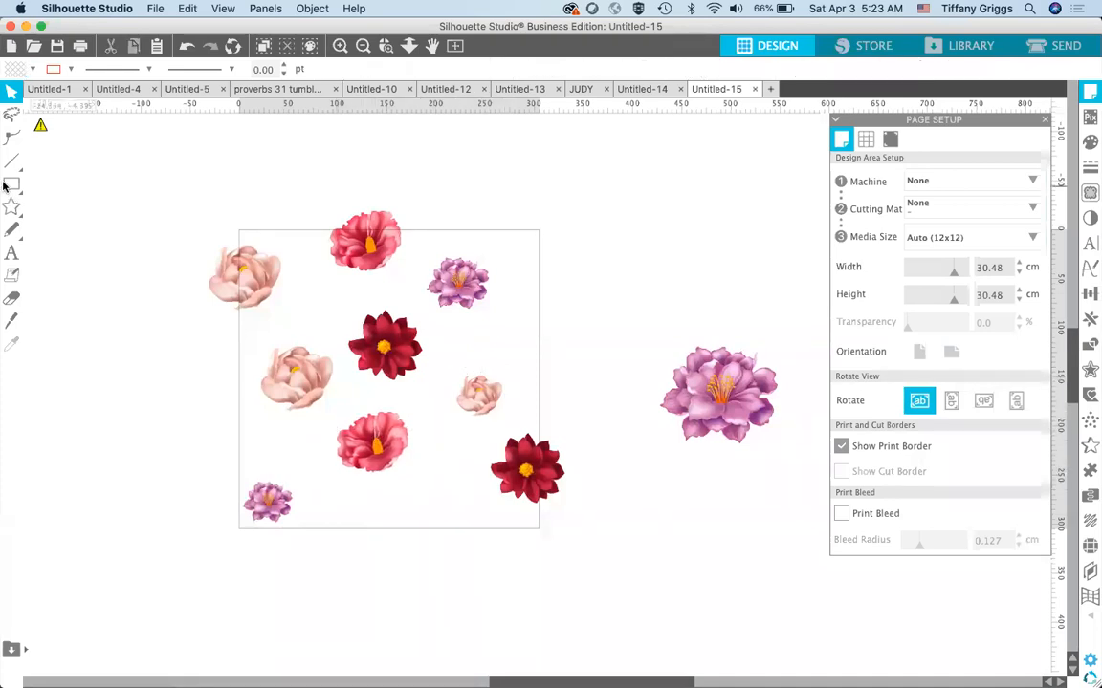
- Draw a heart about 2.9 by 2.7 cm below the right-hand purple flower and select it
click(12, 206)
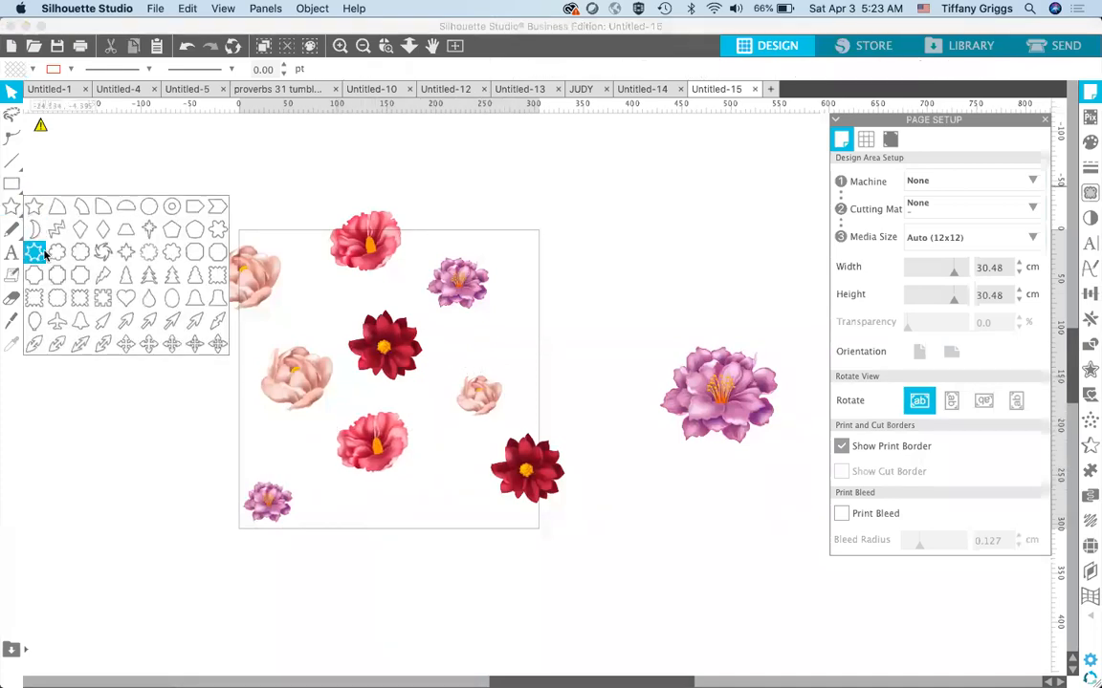
click(127, 302)
drag(495, 326, 495, 344)
key(v)
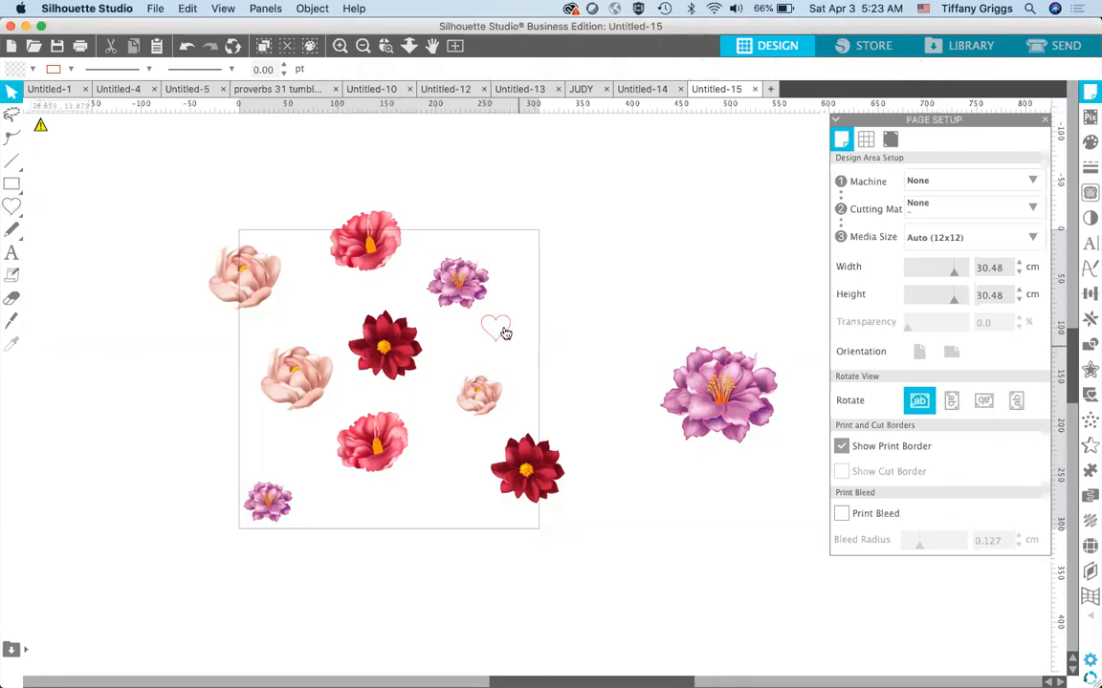
click(495, 327)
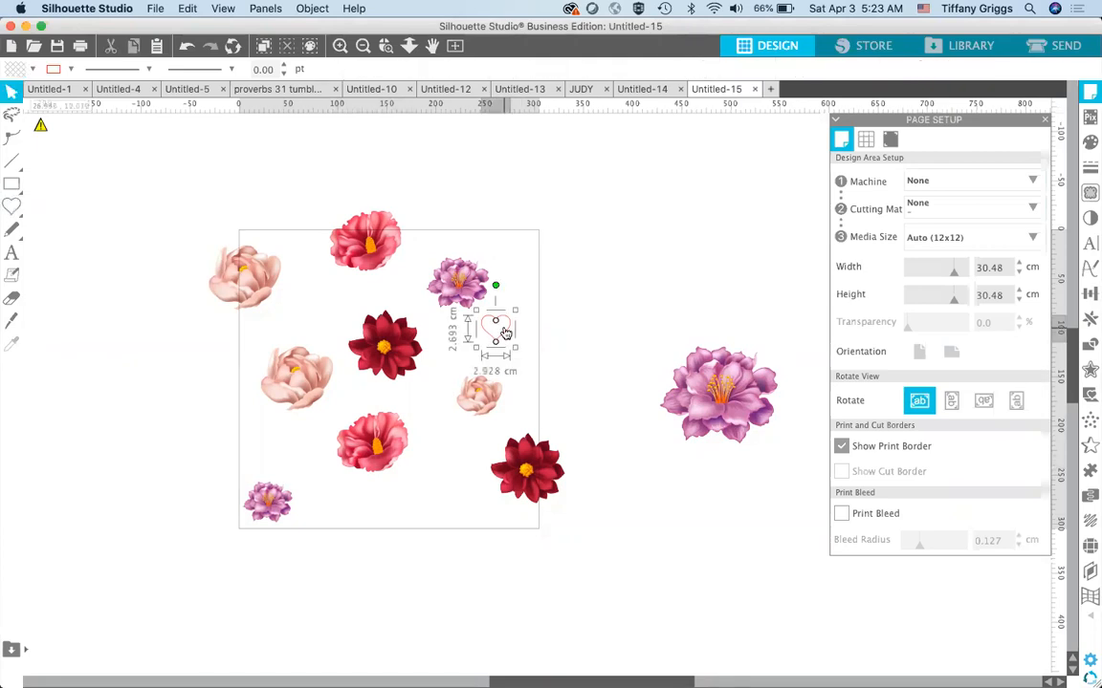
- Fill the heart with a purple-pink sampled from the neighbouring purple flower and give its outline the same colour
click(31, 69)
click(174, 98)
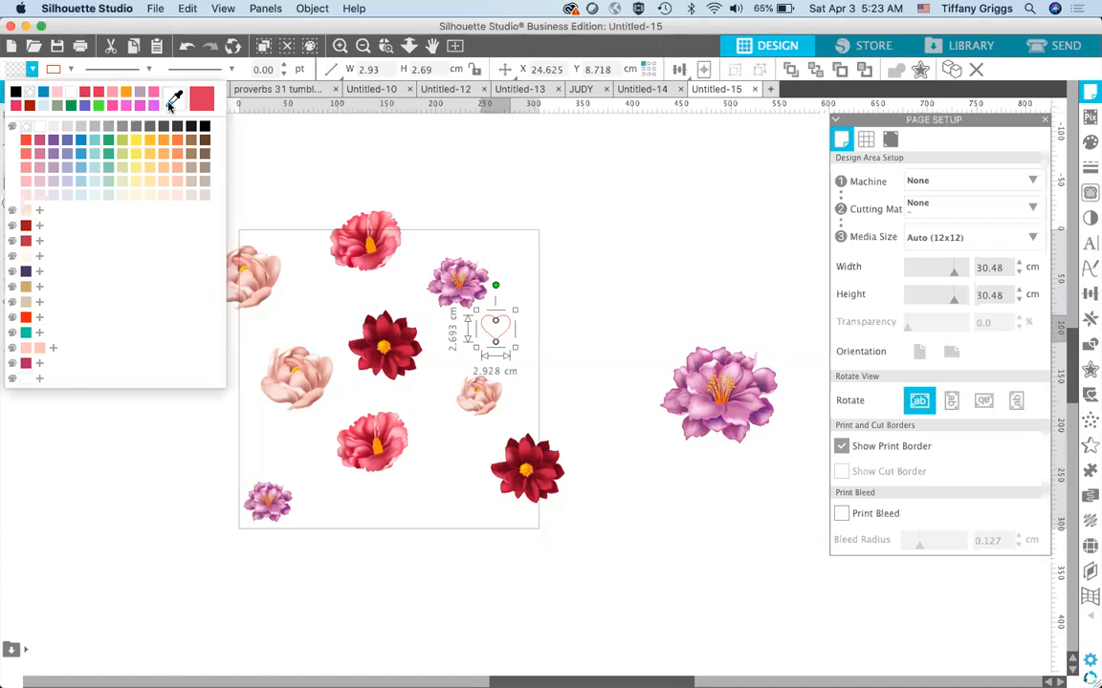
click(454, 280)
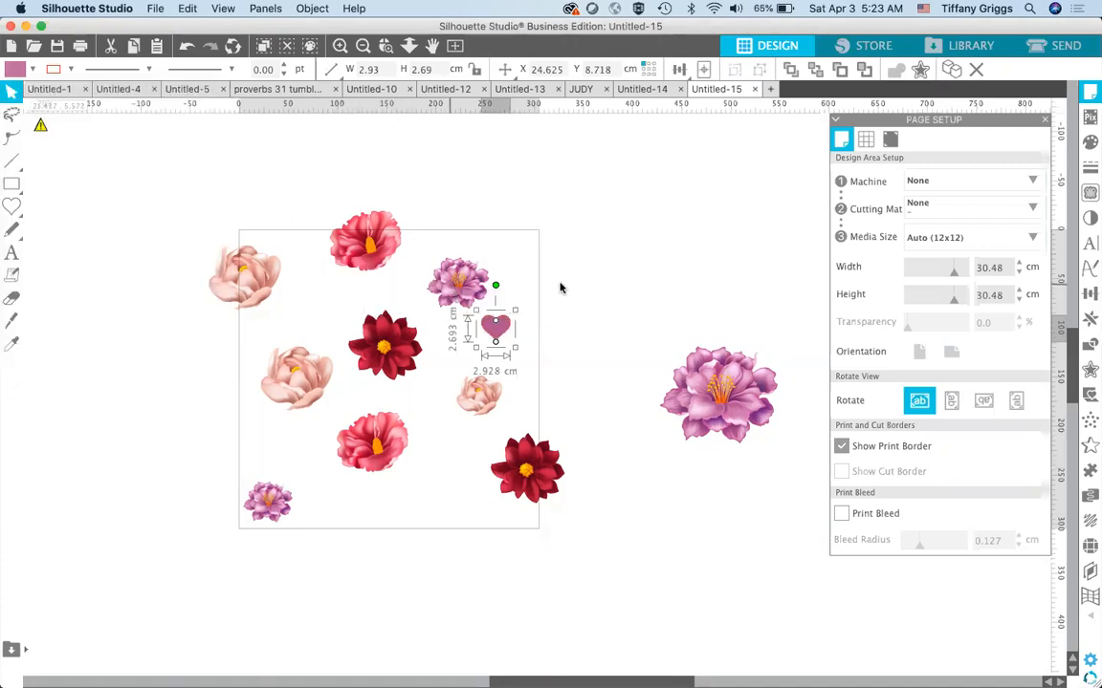
click(69, 71)
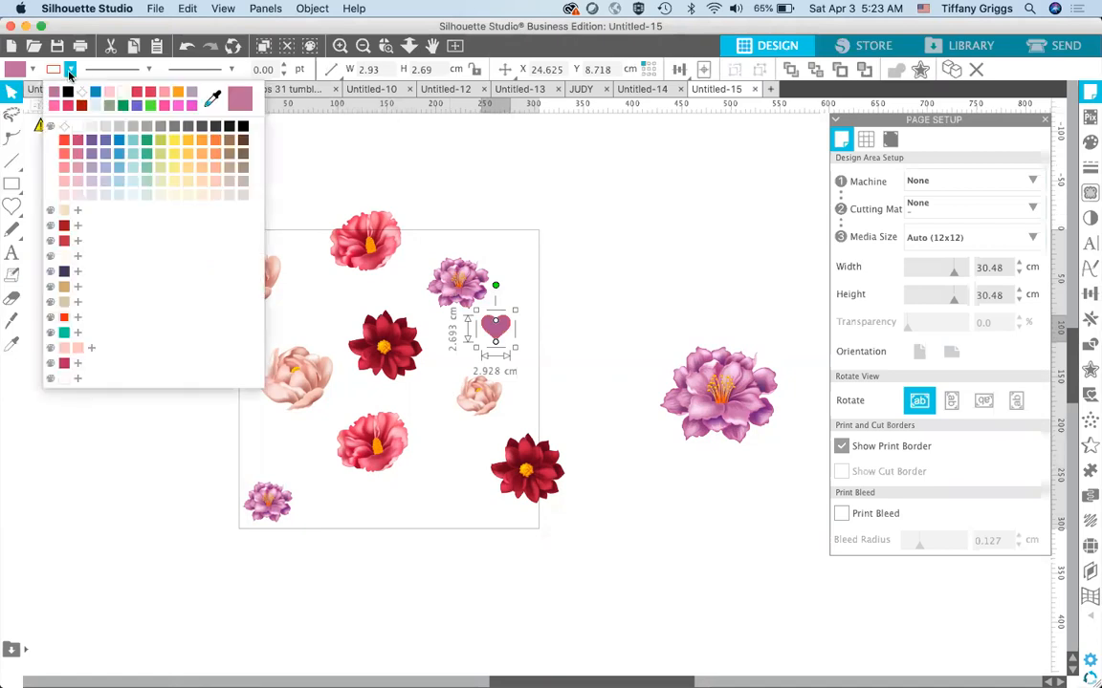
click(53, 92)
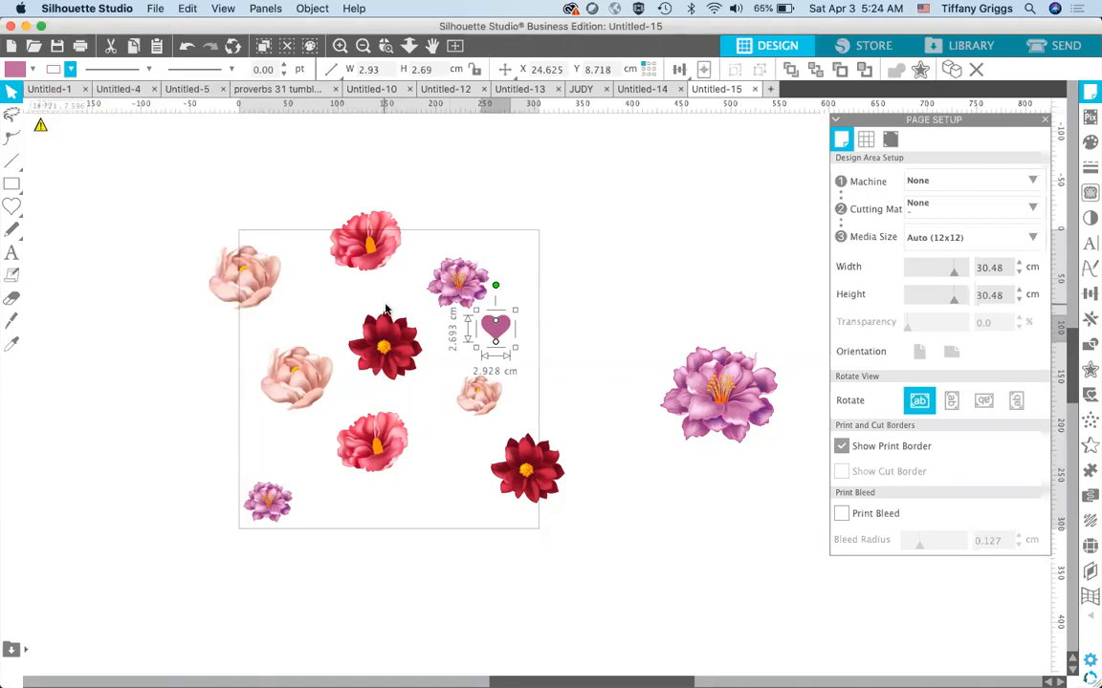
- Shrink the heart to about 2.1 by 1.9 cm and place two smaller copies, about 1.7 and 1.2 cm wide, around the small pale pink flower
drag(514, 351, 447, 441)
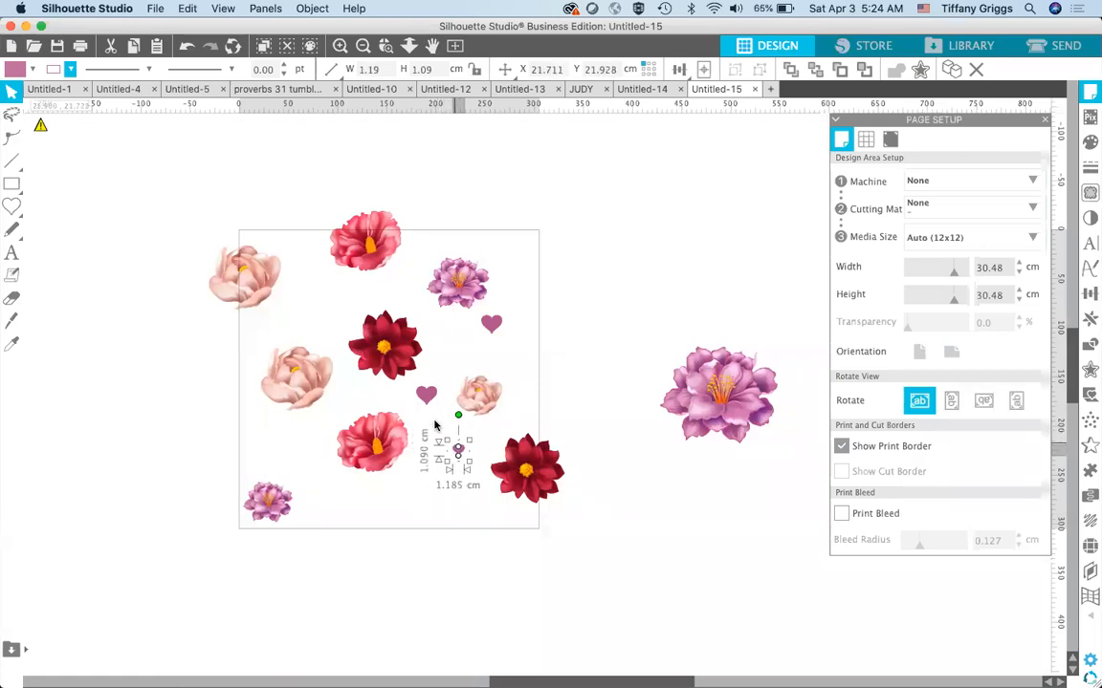
click(423, 394)
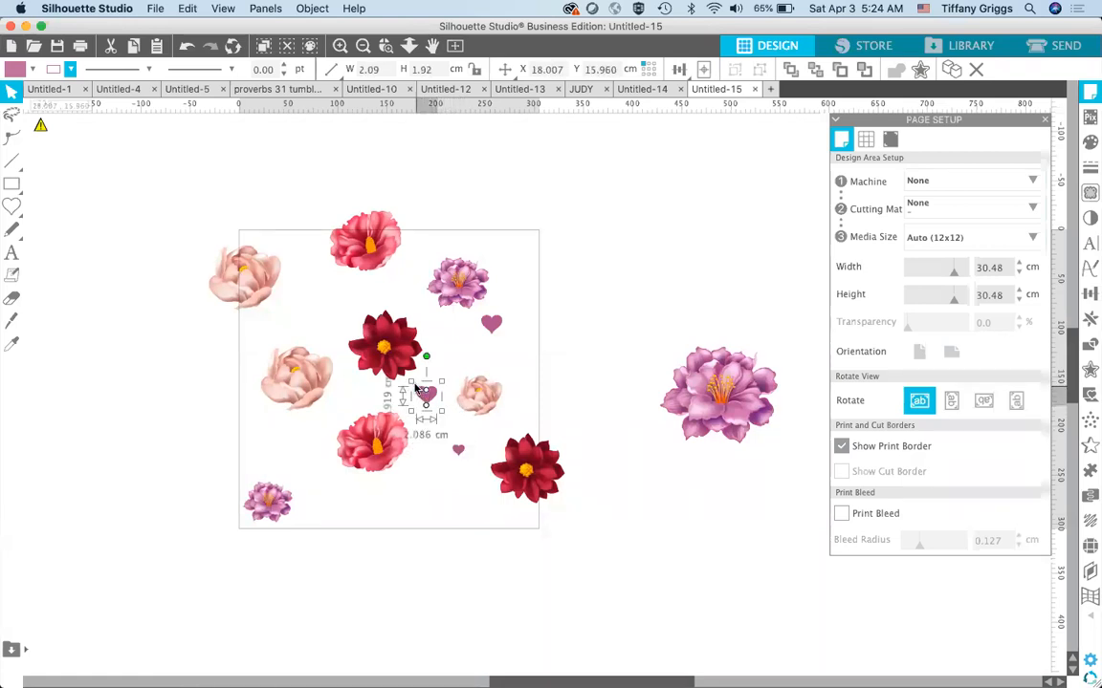
drag(414, 384, 416, 386)
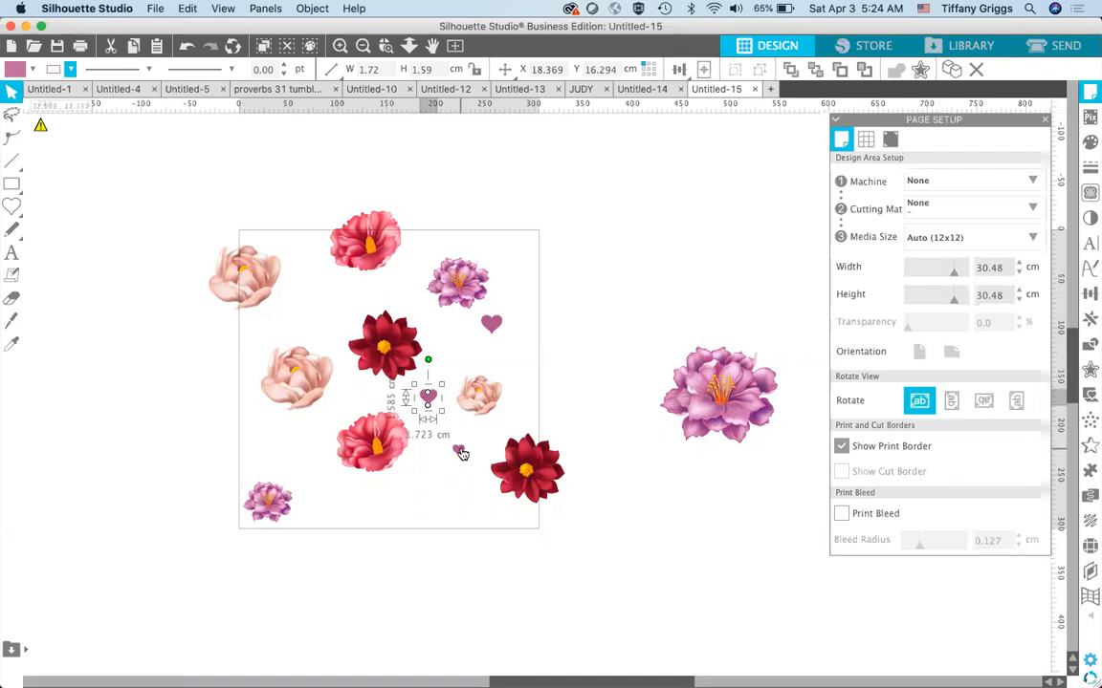
- Copy the smallest heart below the lower pale pink flower and the medium heart below the top bright pink flower, shrinking the latter to about 1.2 by 1.1 cm
drag(462, 449, 316, 430)
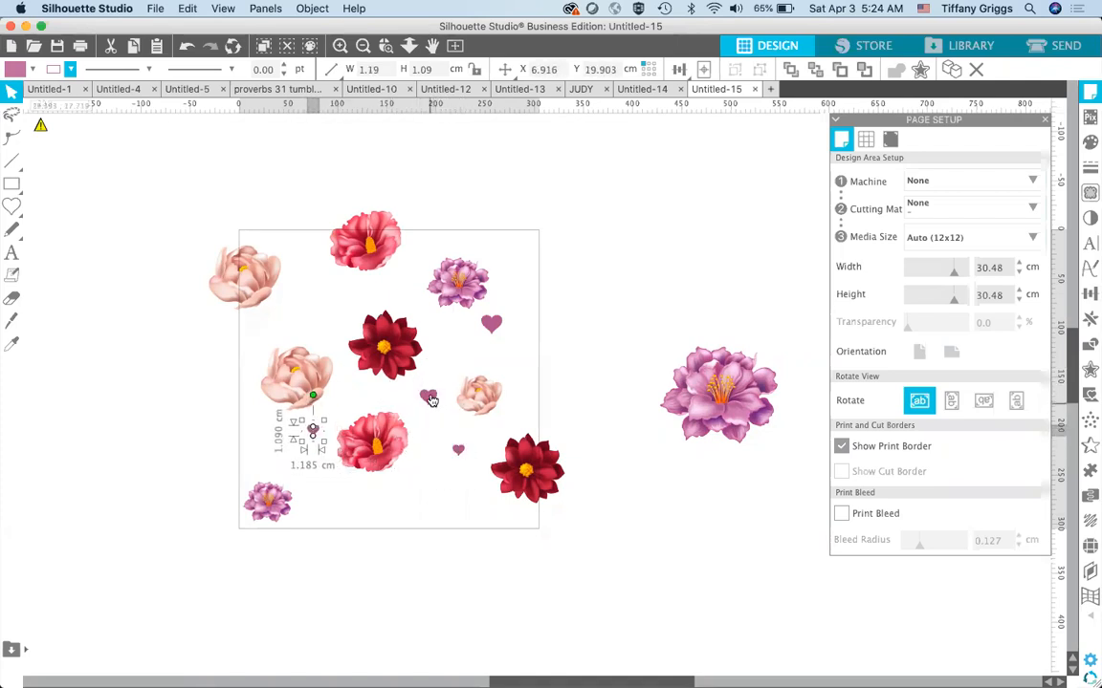
drag(371, 345, 339, 294)
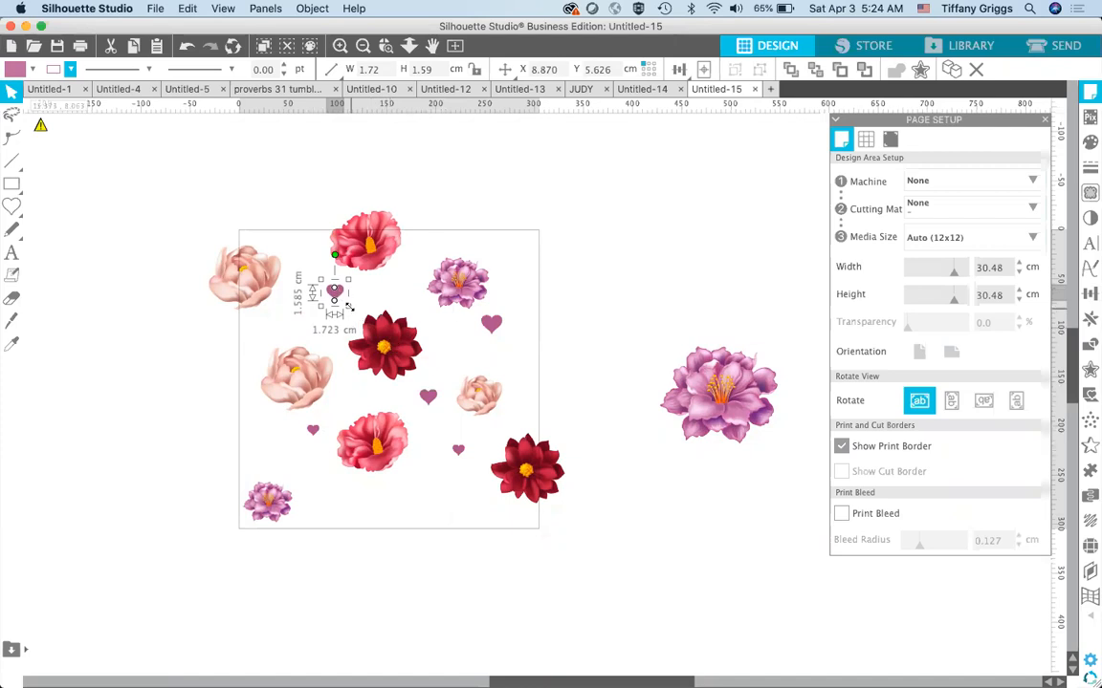
drag(345, 306, 337, 299)
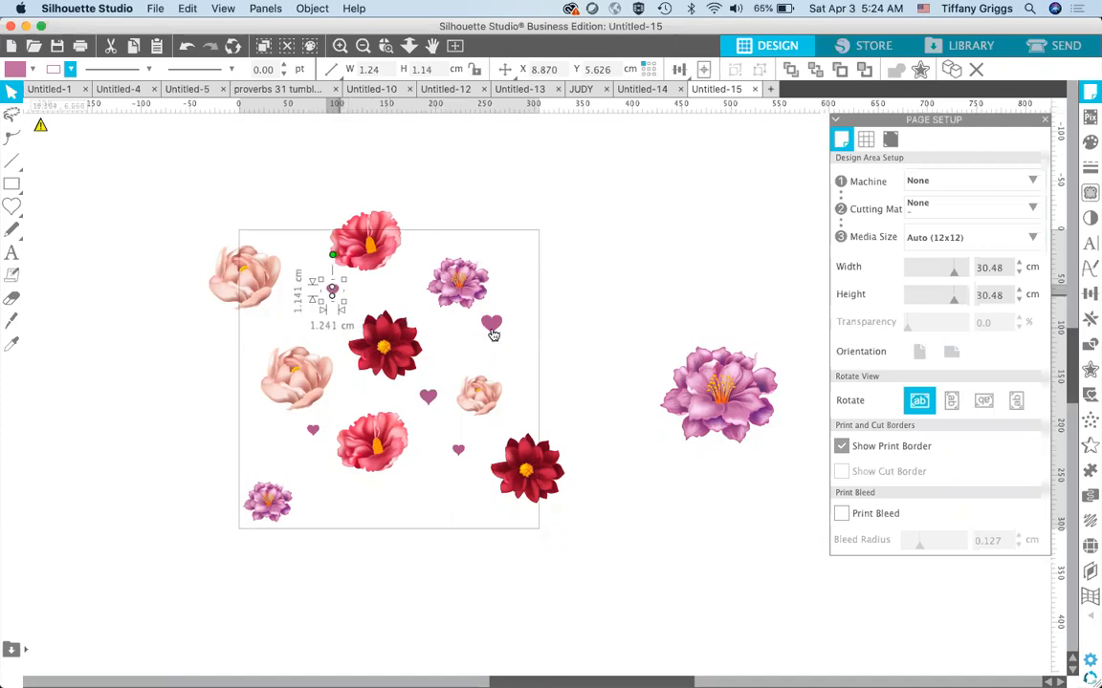
- Copy the largest heart near the page's right edge and colour the copy's fill and outline with a red sampled from the top bright pink flower
drag(492, 328, 523, 368)
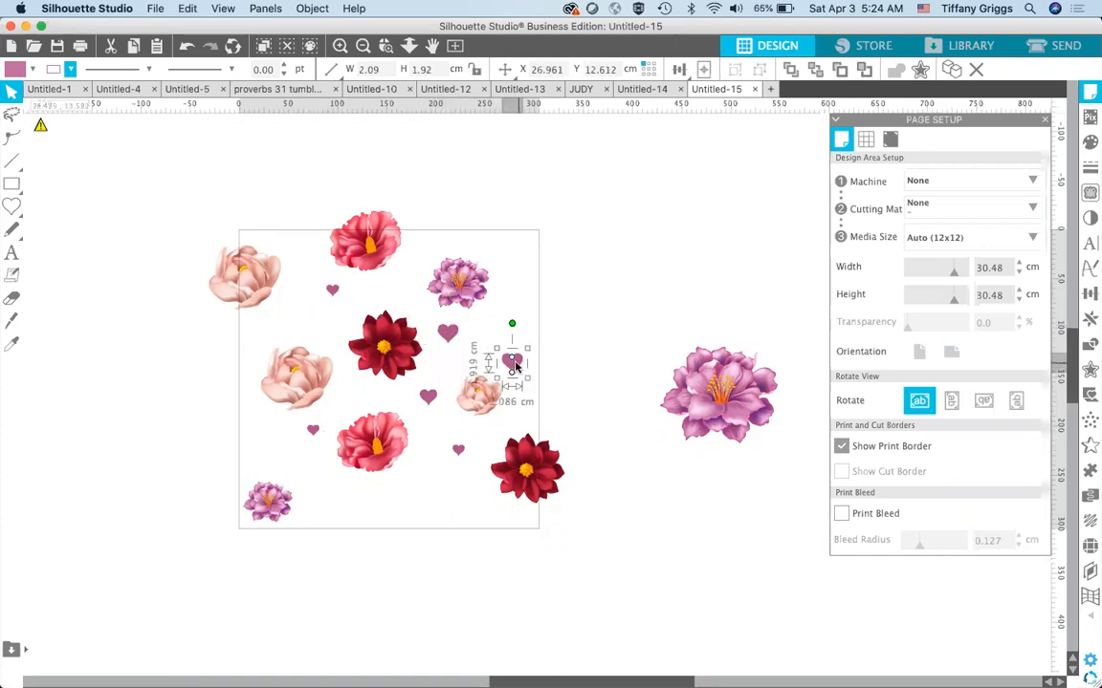
click(24, 72)
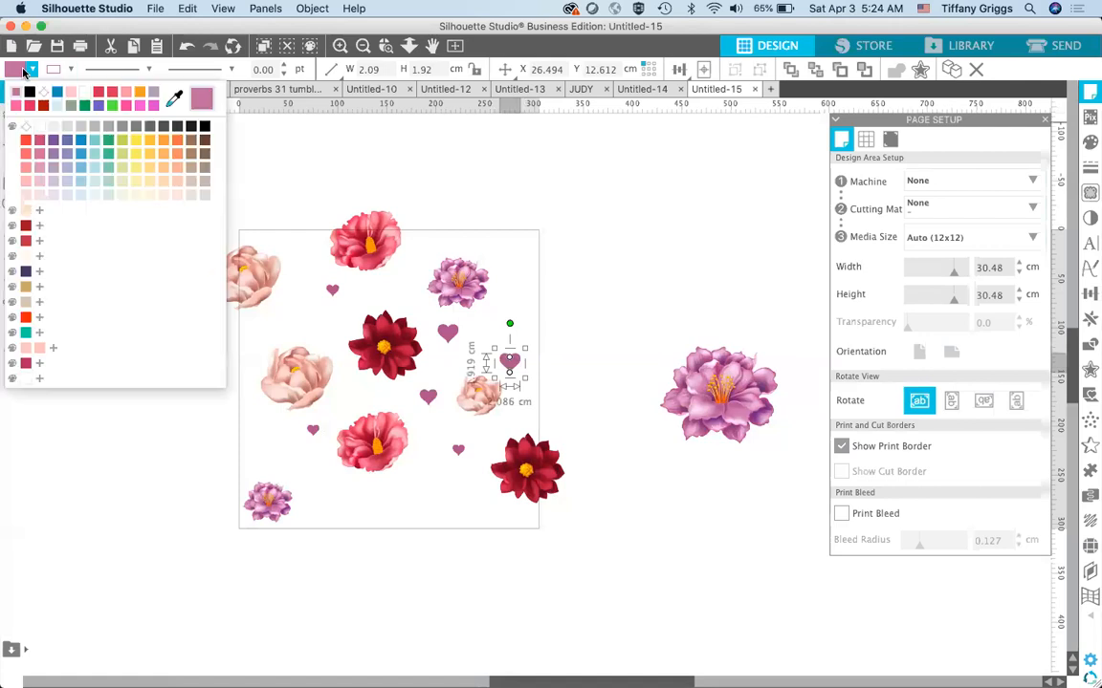
click(175, 99)
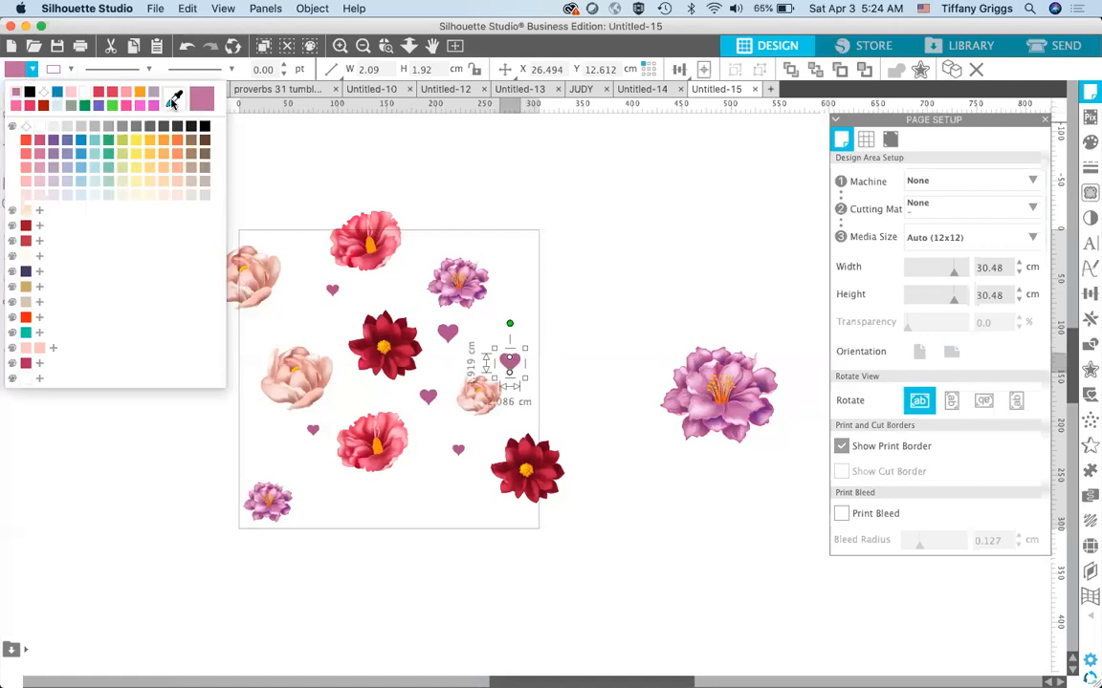
click(368, 246)
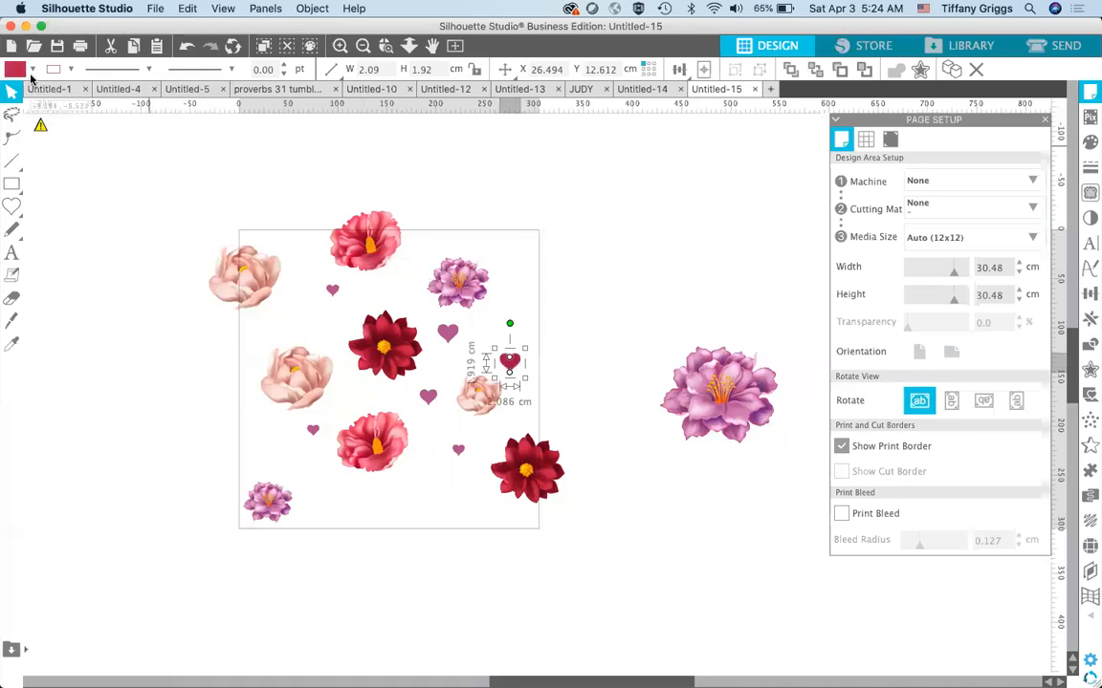
click(69, 69)
click(55, 95)
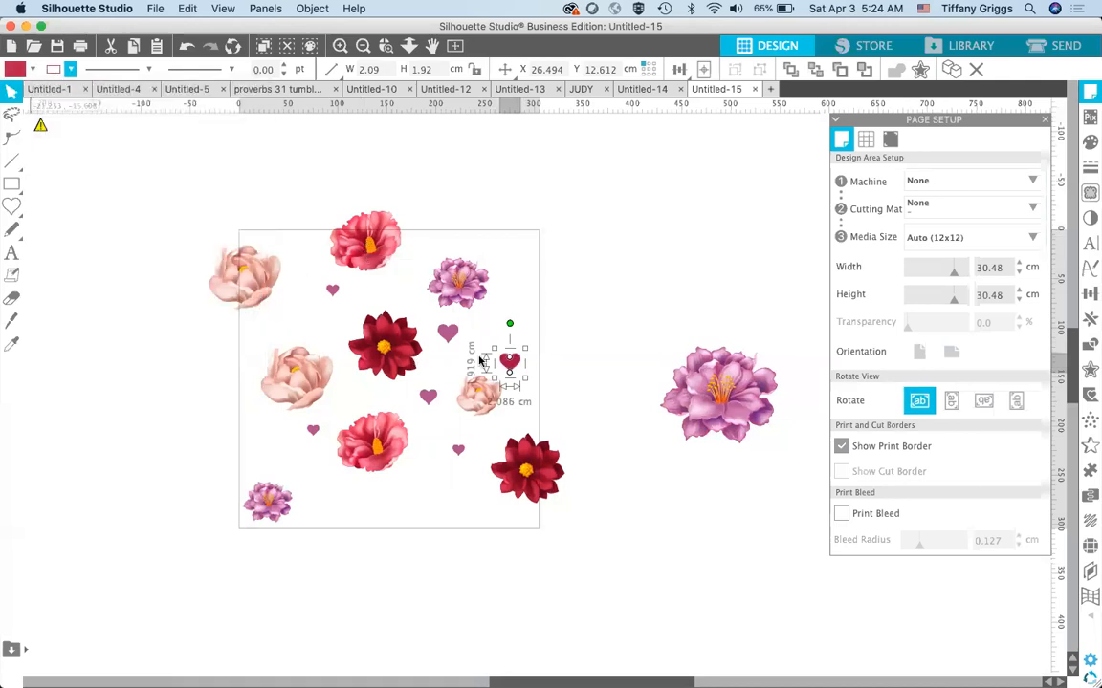
- Place two copies of the red heart left of the lower right red flower and shift the lower left purple flower inward
click(541, 374)
drag(512, 368, 436, 476)
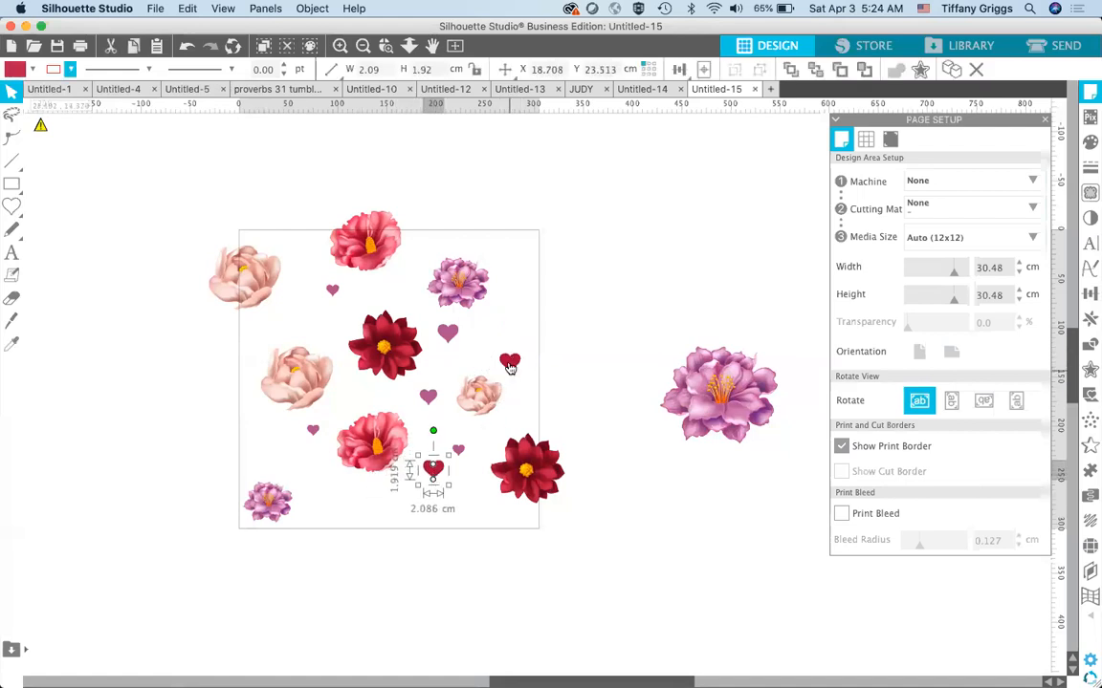
drag(512, 400, 483, 511)
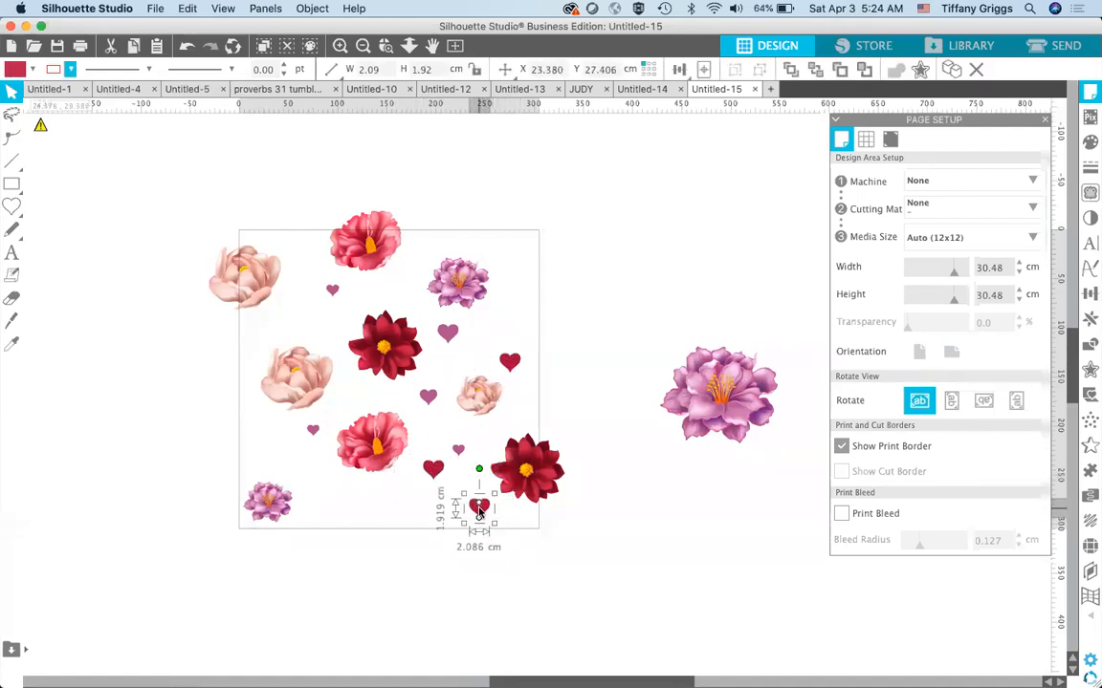
drag(270, 501, 309, 492)
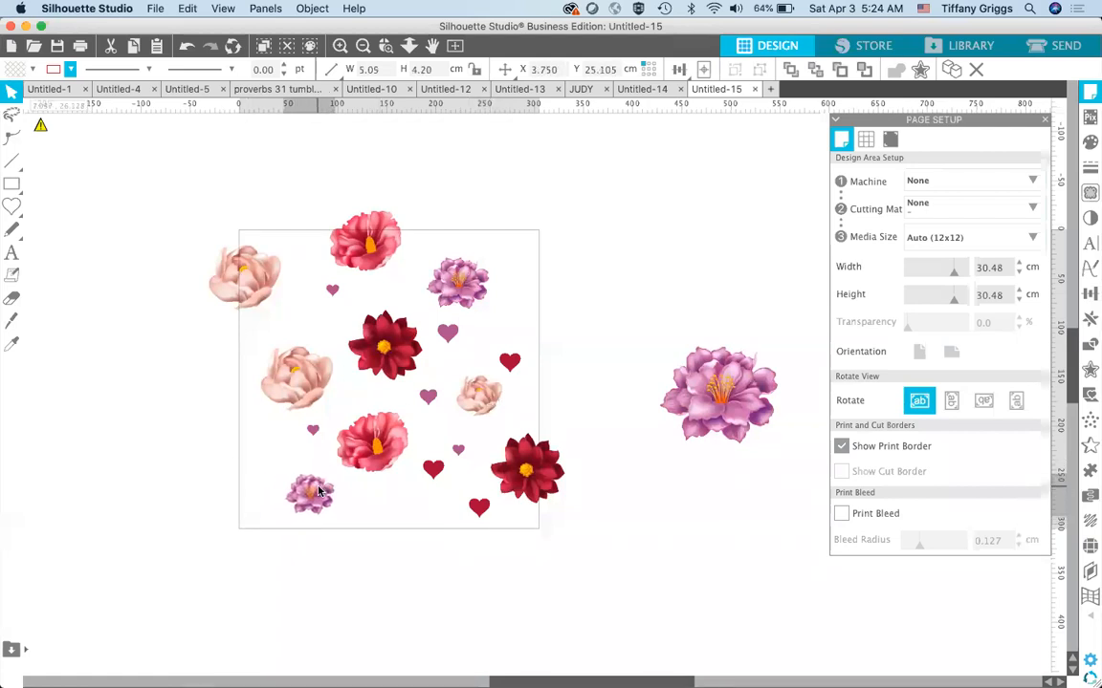
- Shrink the lower central red heart to about 1.2 by 1.1 cm, copy it below the bright pink flower, and copy a larger one above the lower pale pink flower
click(435, 471)
drag(447, 485, 424, 471)
key(super+z)
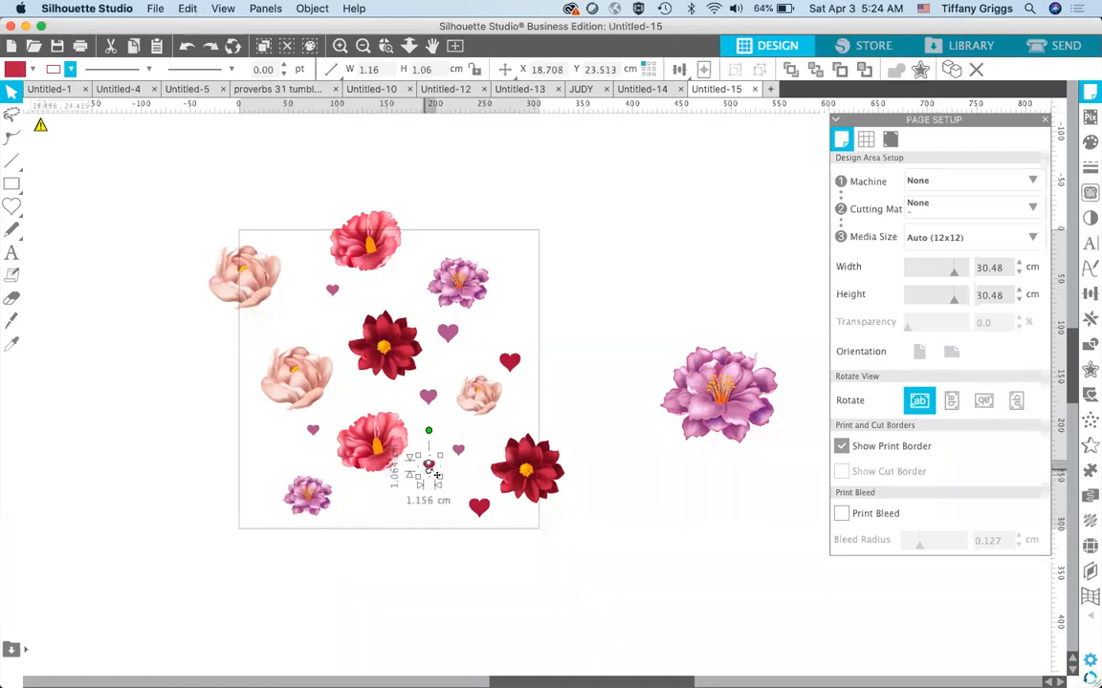
drag(438, 468, 381, 497)
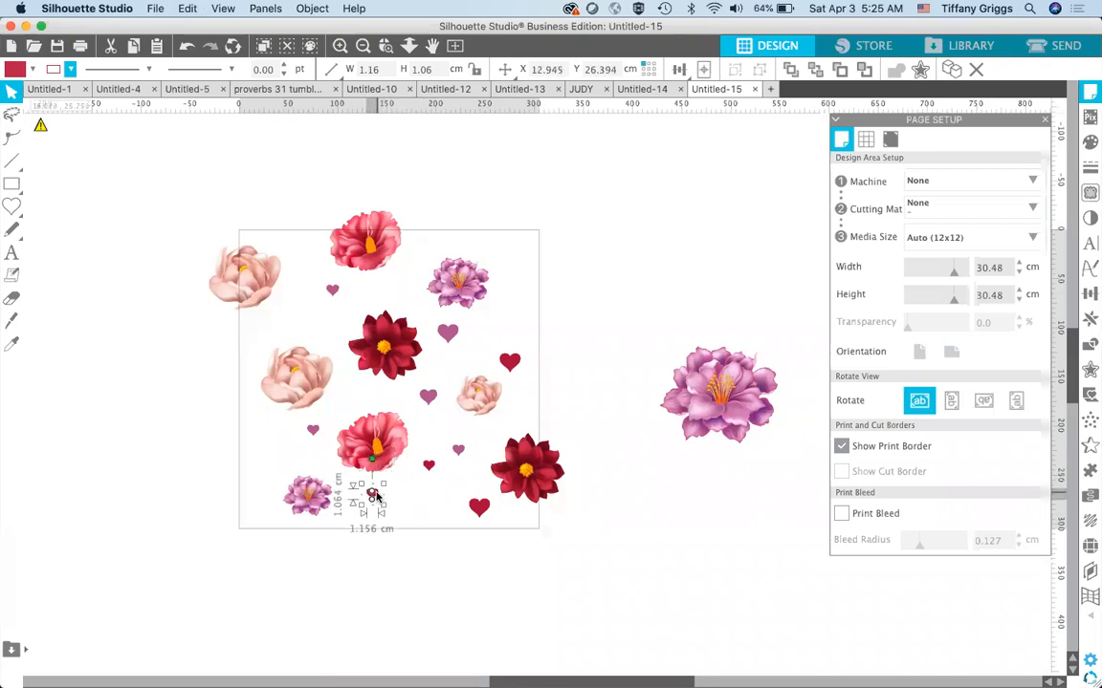
drag(480, 506, 319, 311)
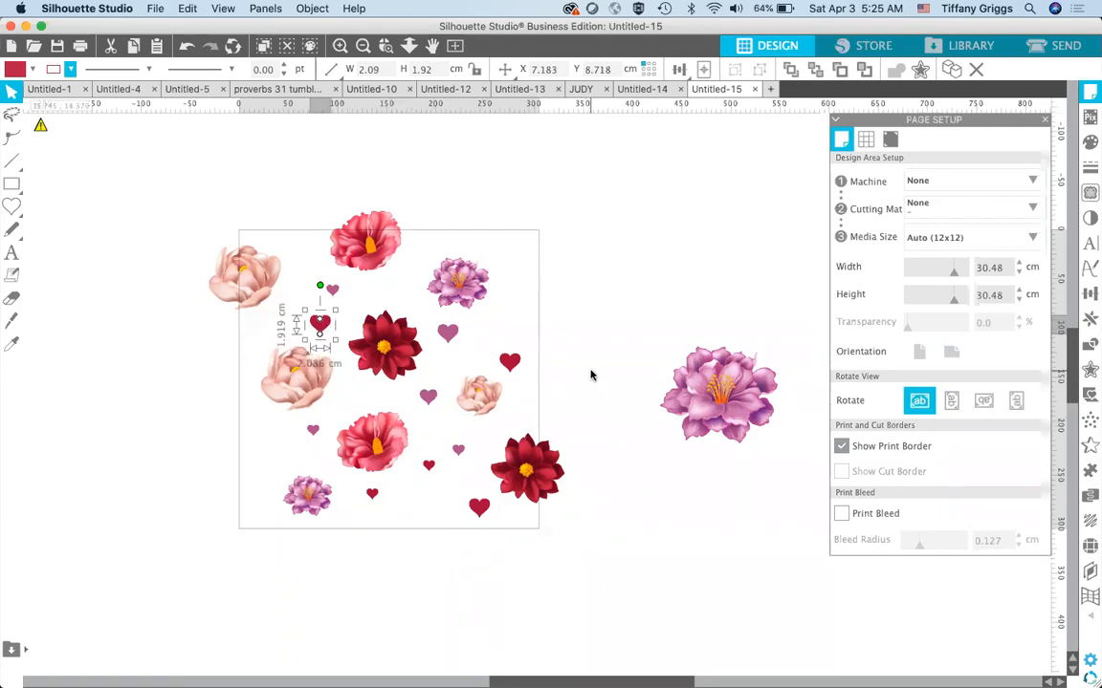
click(591, 374)
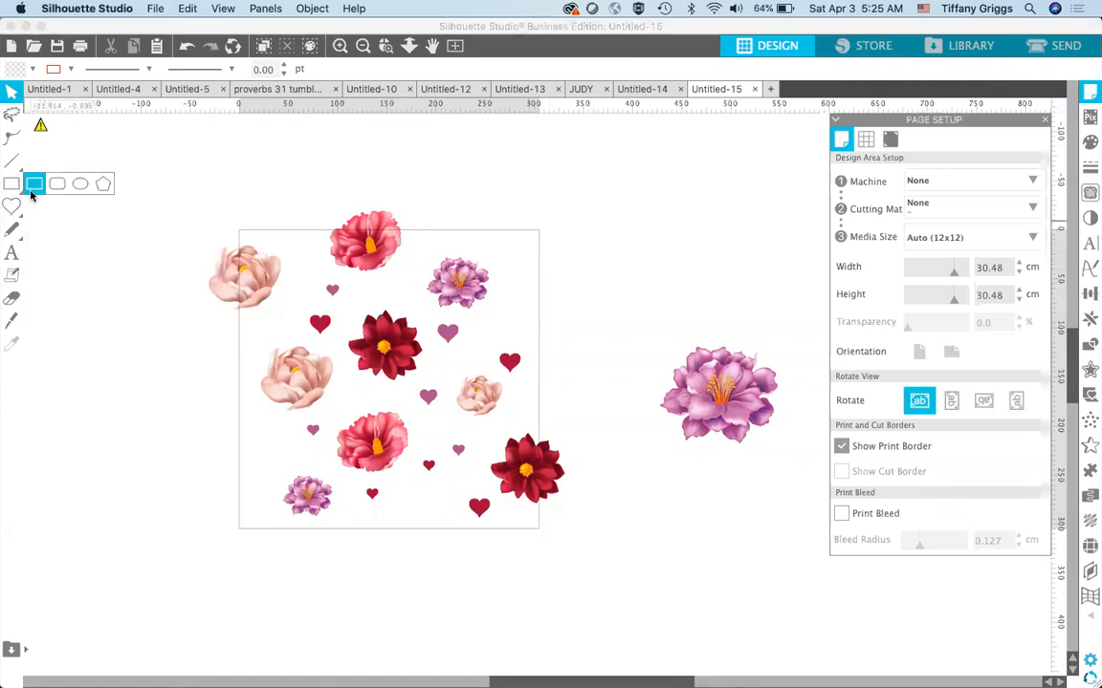
- Draw a rectangle about 8.2 by 33.1 cm over the page's left side, extending past its top, bottom and left edges
click(34, 184)
drag(234, 218, 312, 547)
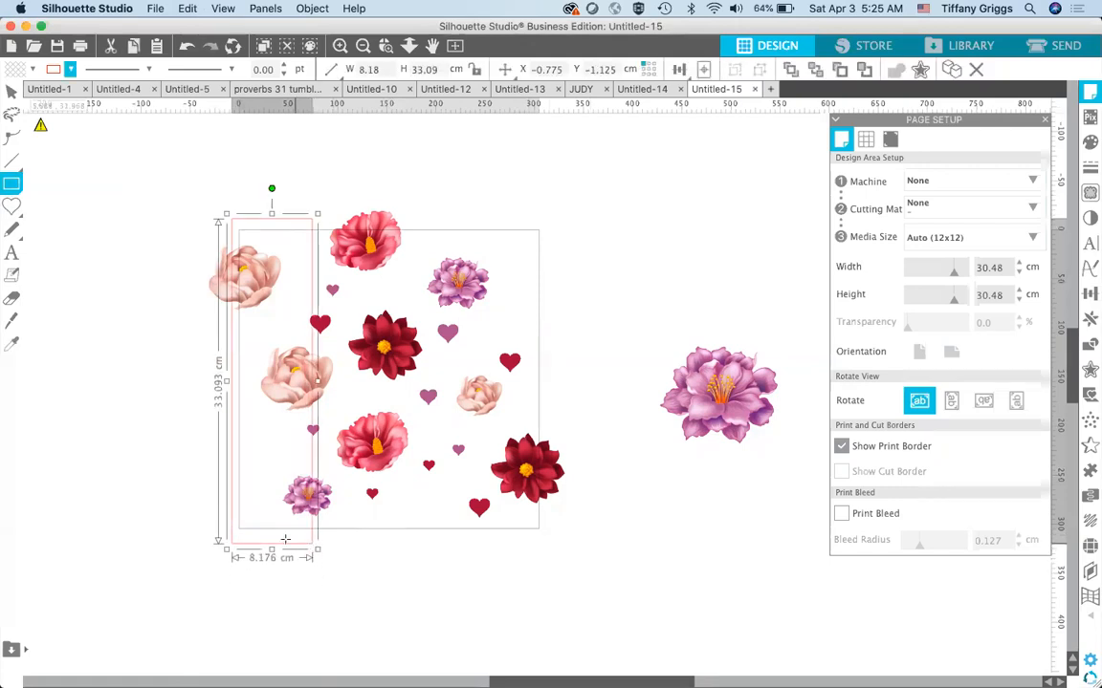
click(286, 539)
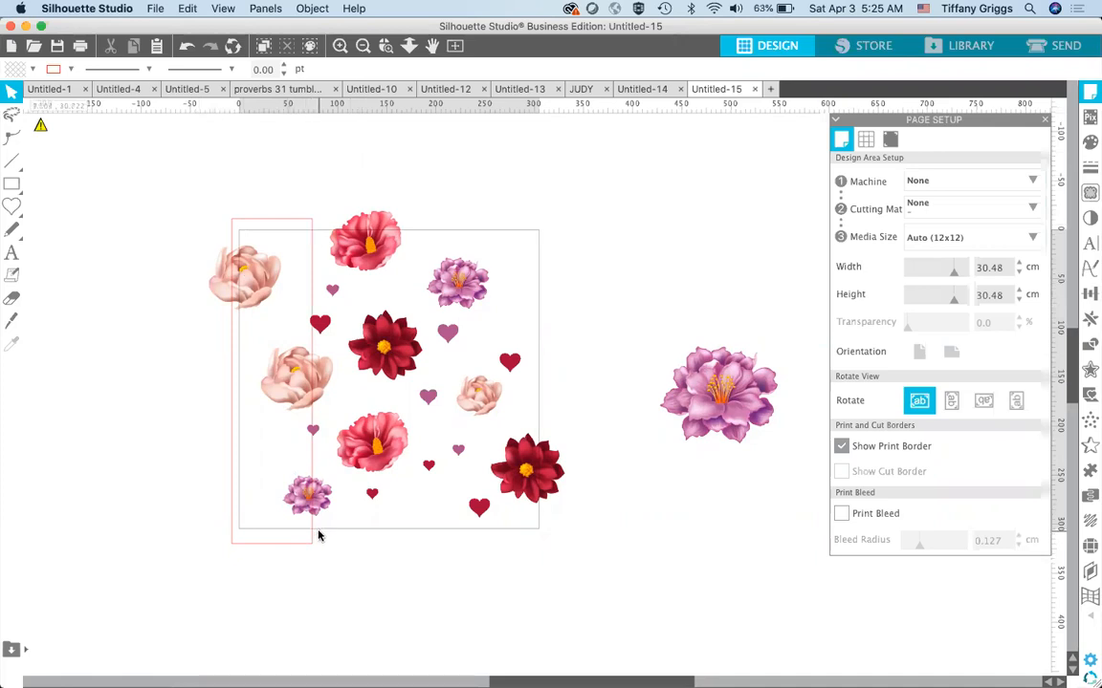
- Try aligning the tall rectangle with the page's left edge and undo the alignment
click(295, 221)
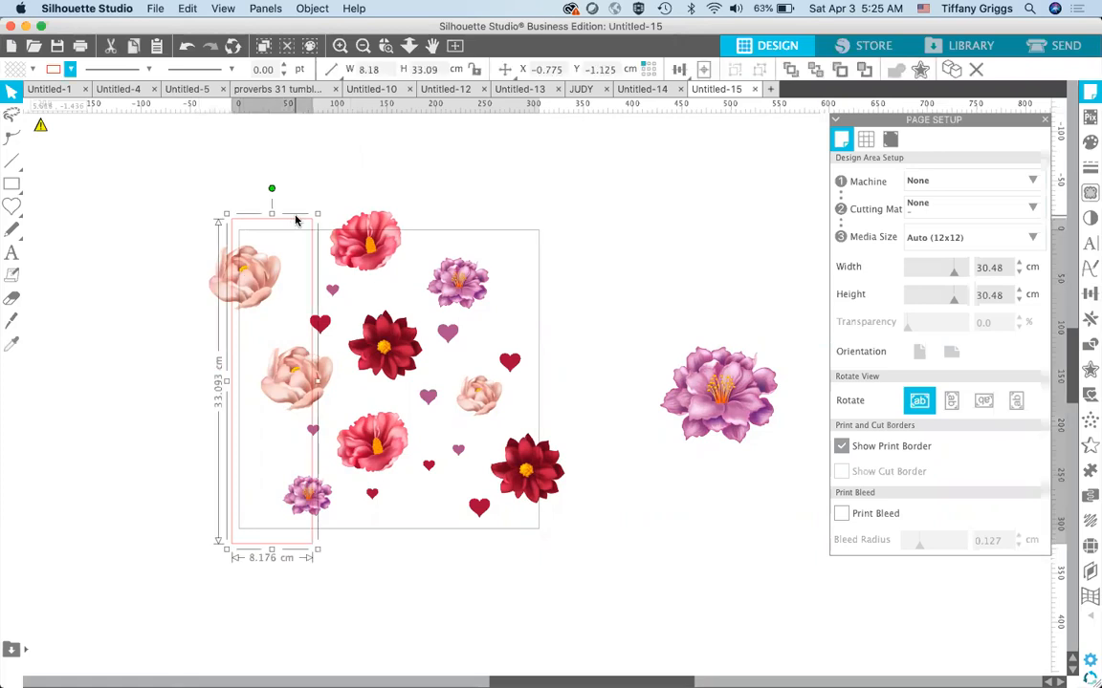
mouse_move(679, 69)
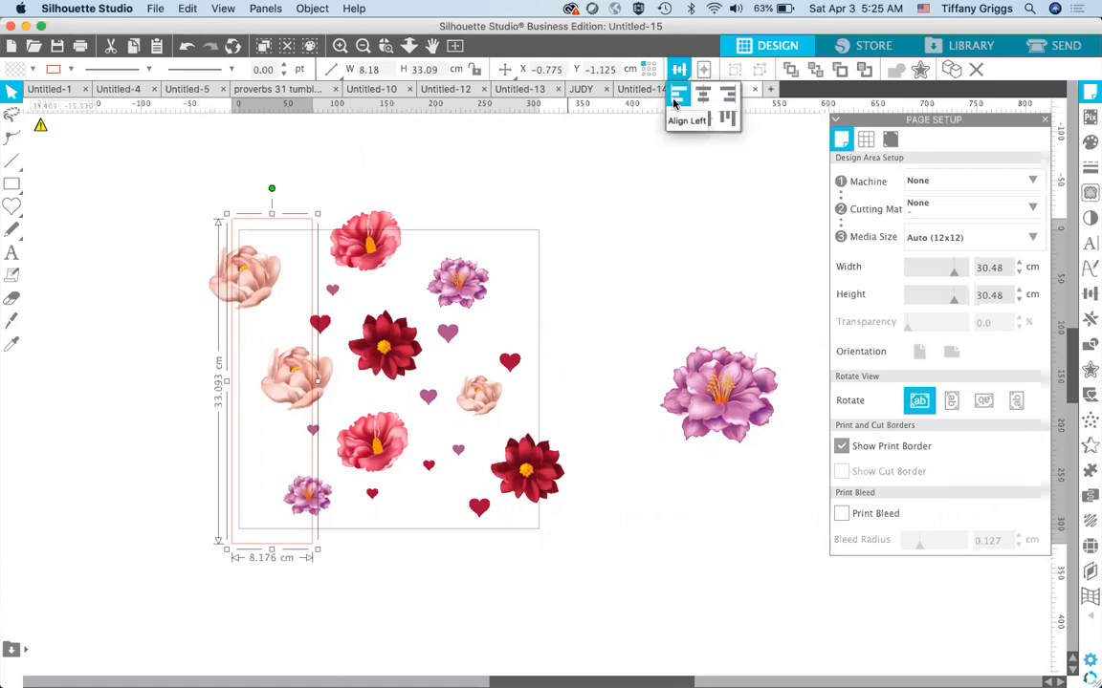
click(676, 96)
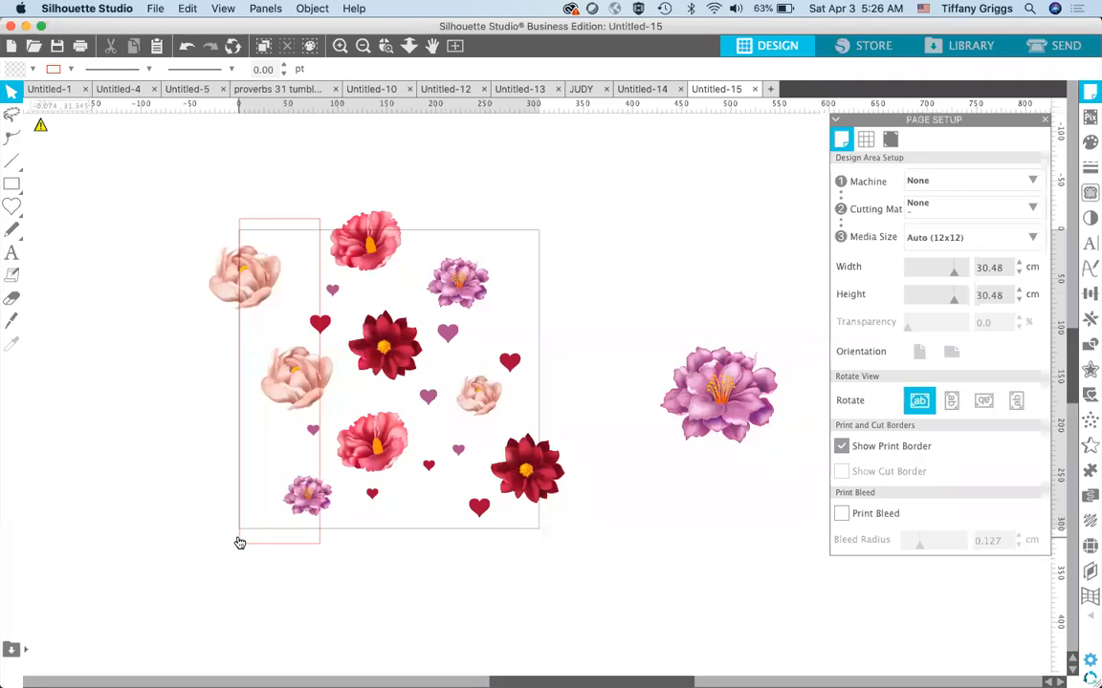
click(308, 223)
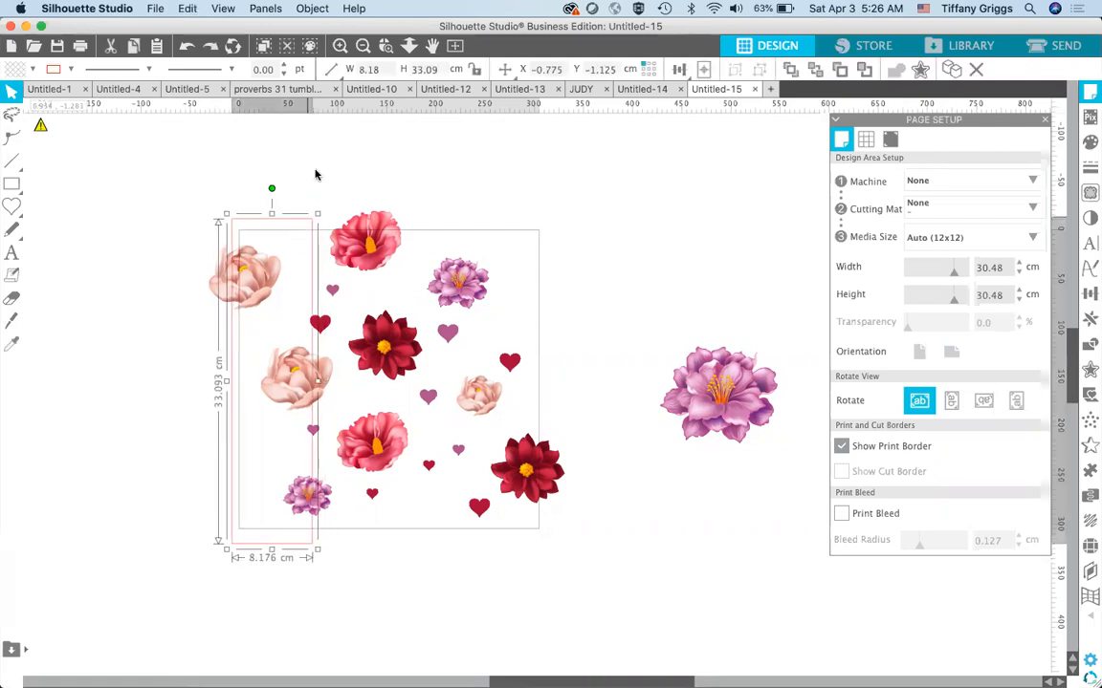
click(315, 175)
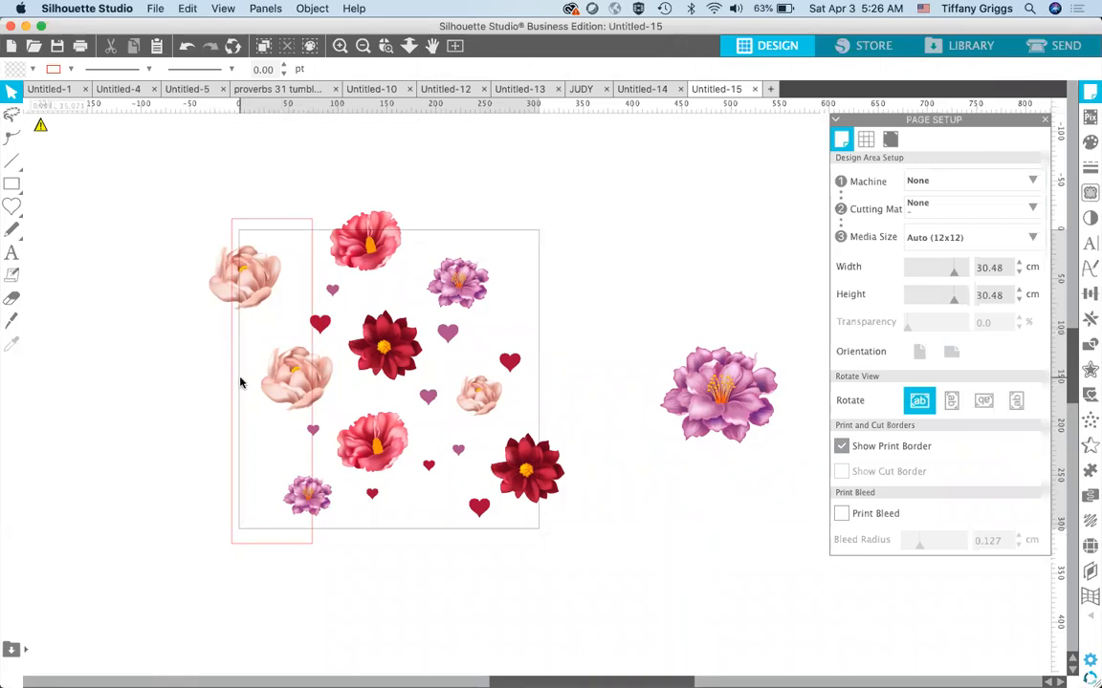
- Align the tall rectangle so its left side sits exactly on the page's left edge
click(286, 224)
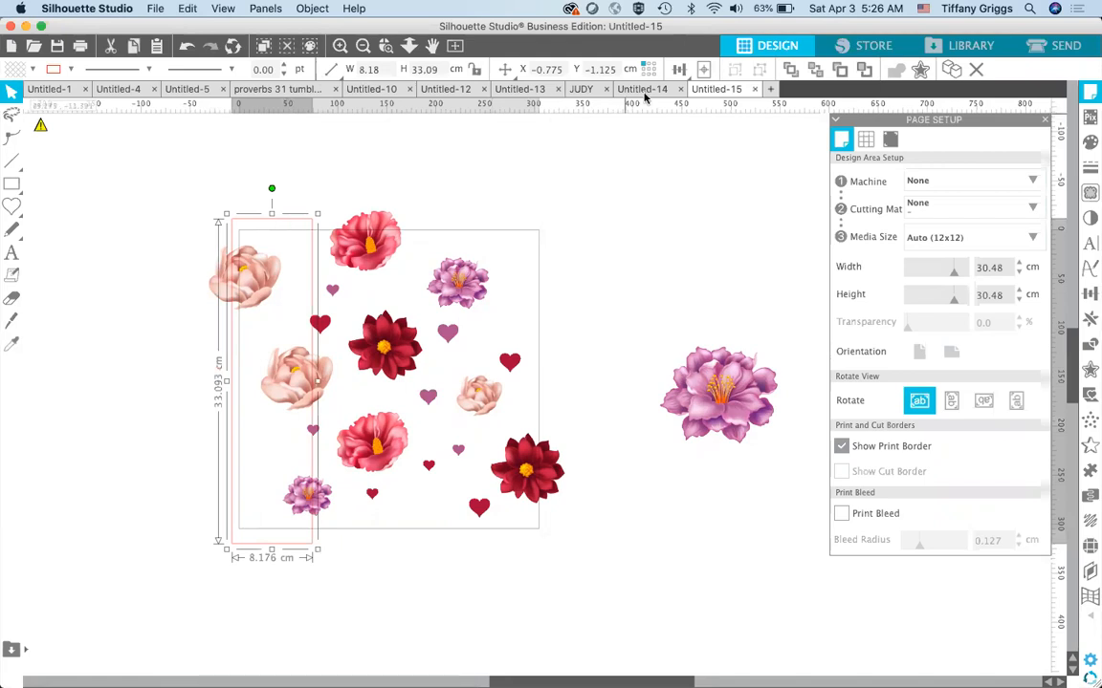
click(680, 69)
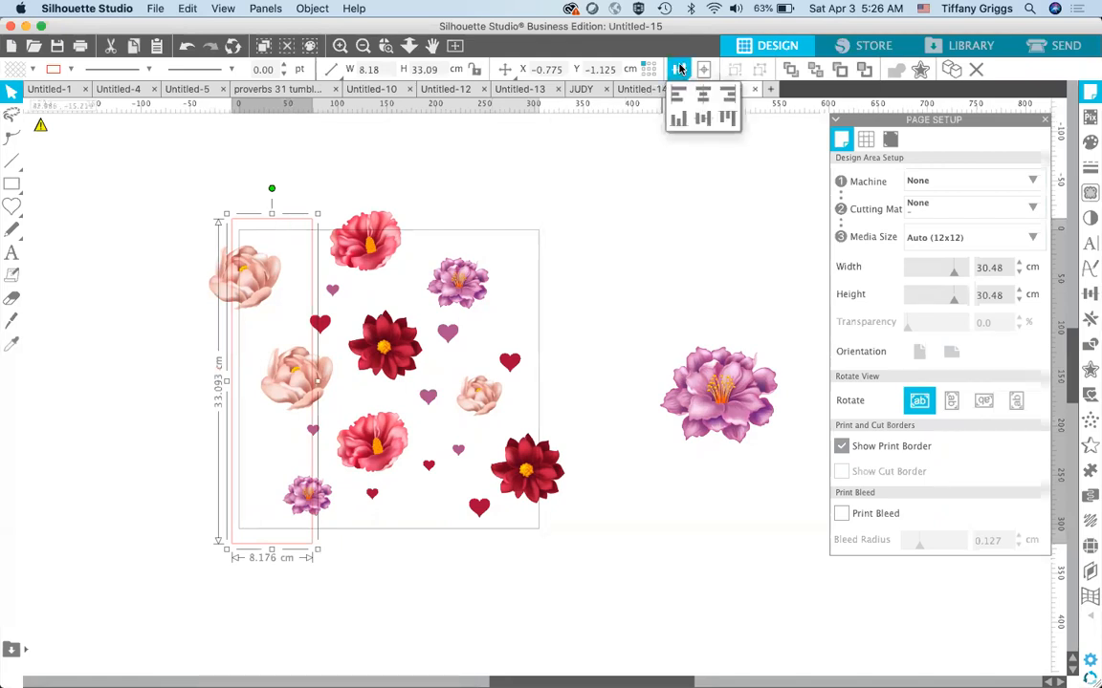
click(678, 98)
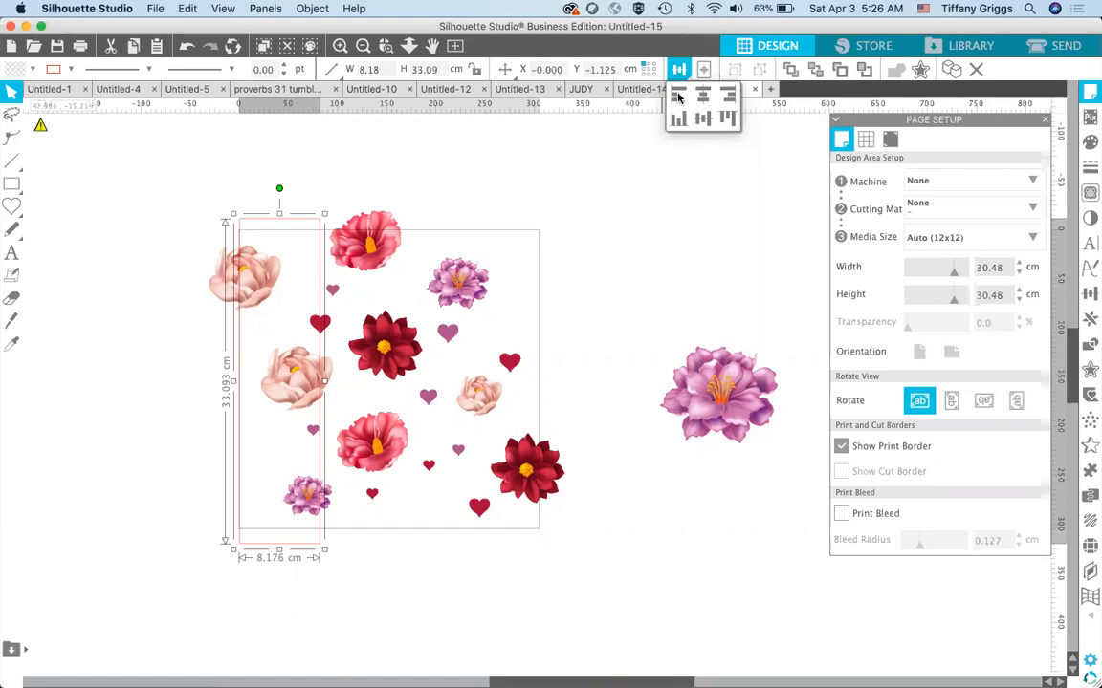
click(618, 222)
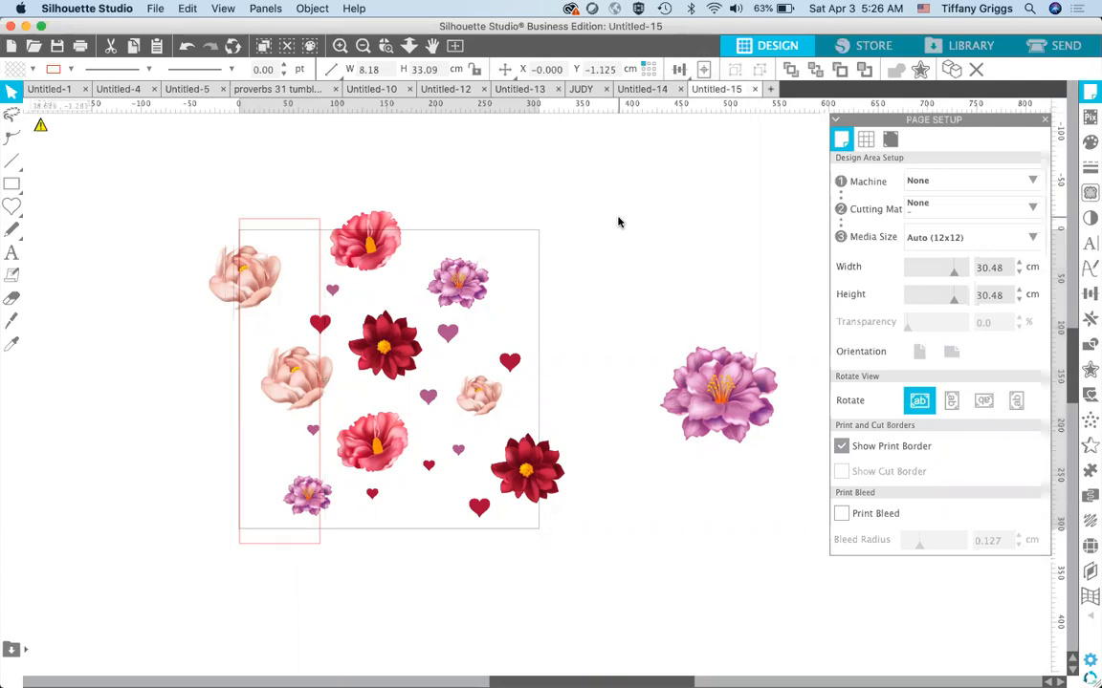
- Duplicate the aligned rectangle to the left so the copy adjoins the page's left edge from outside
click(264, 270)
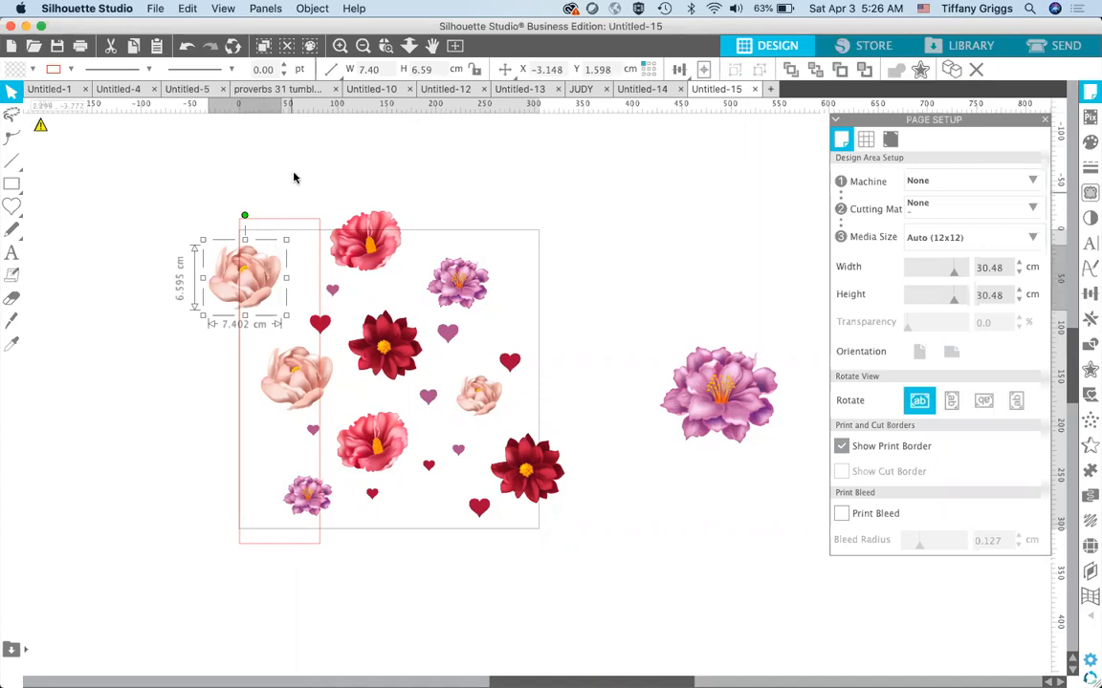
click(295, 177)
click(286, 221)
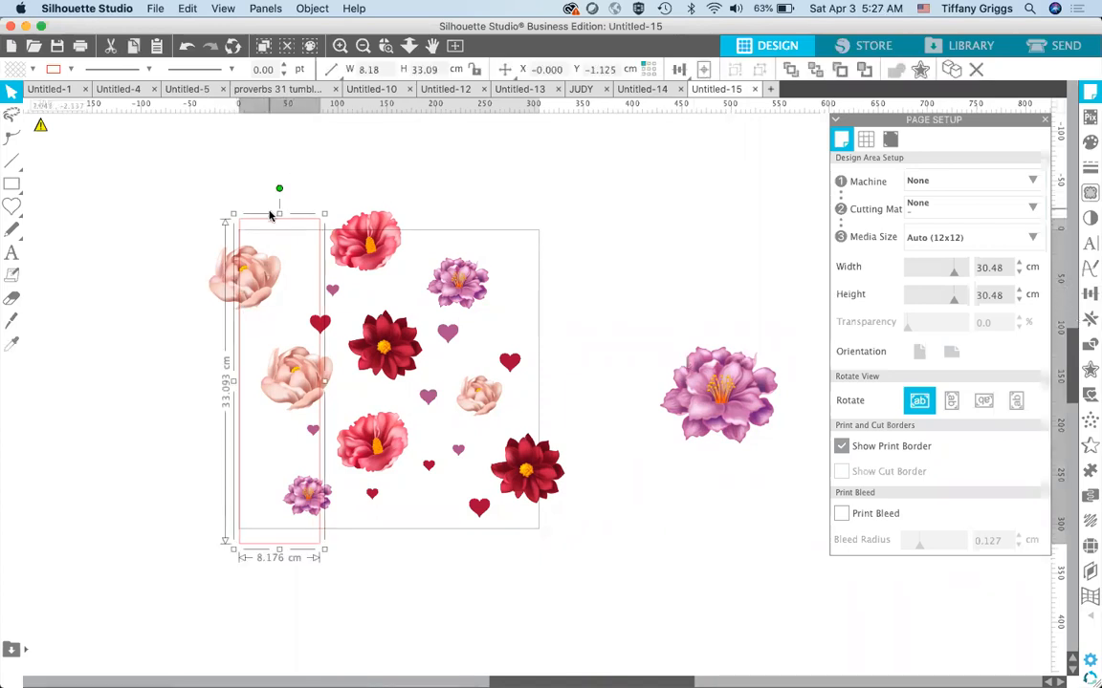
click(1088, 322)
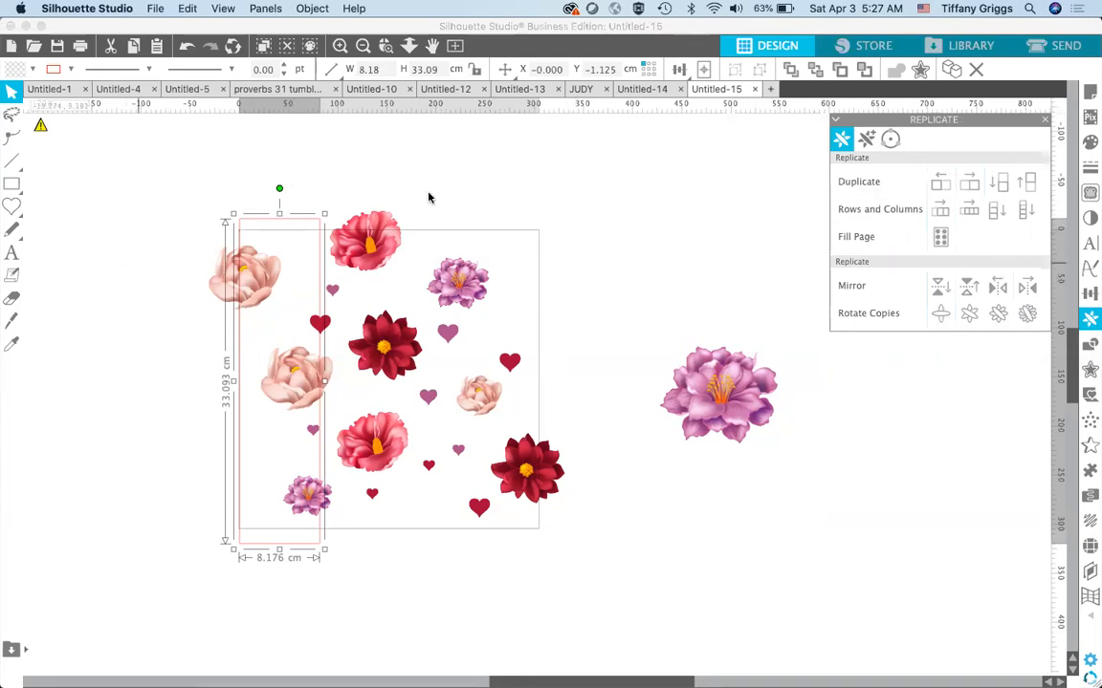
click(937, 185)
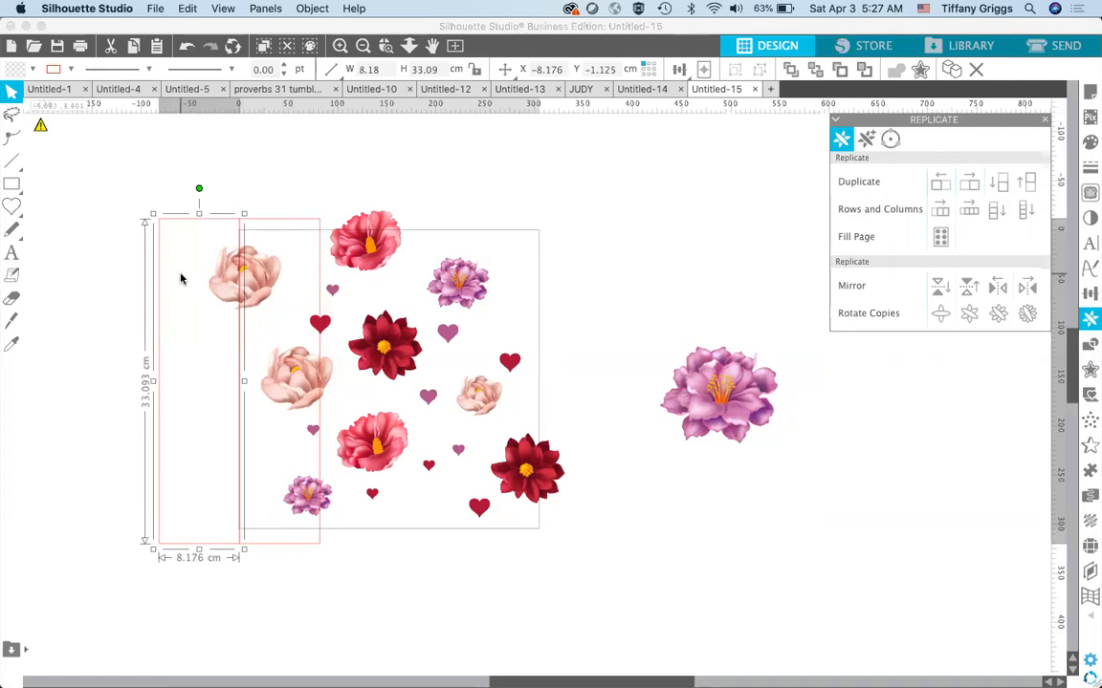
drag(179, 277, 256, 223)
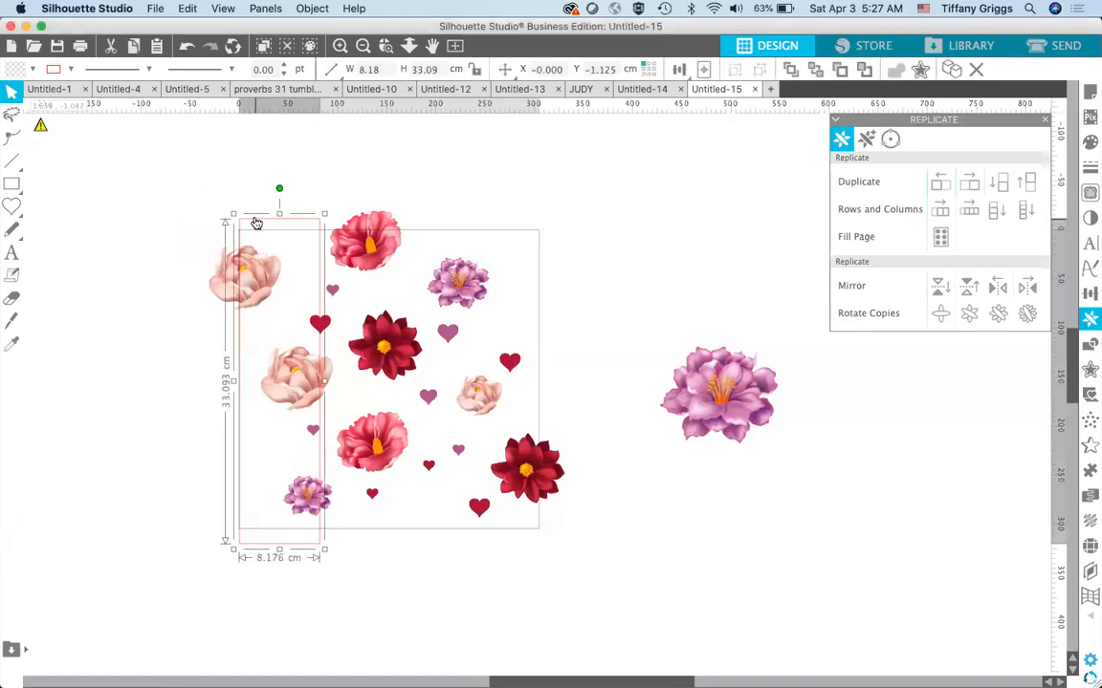
key(super+z)
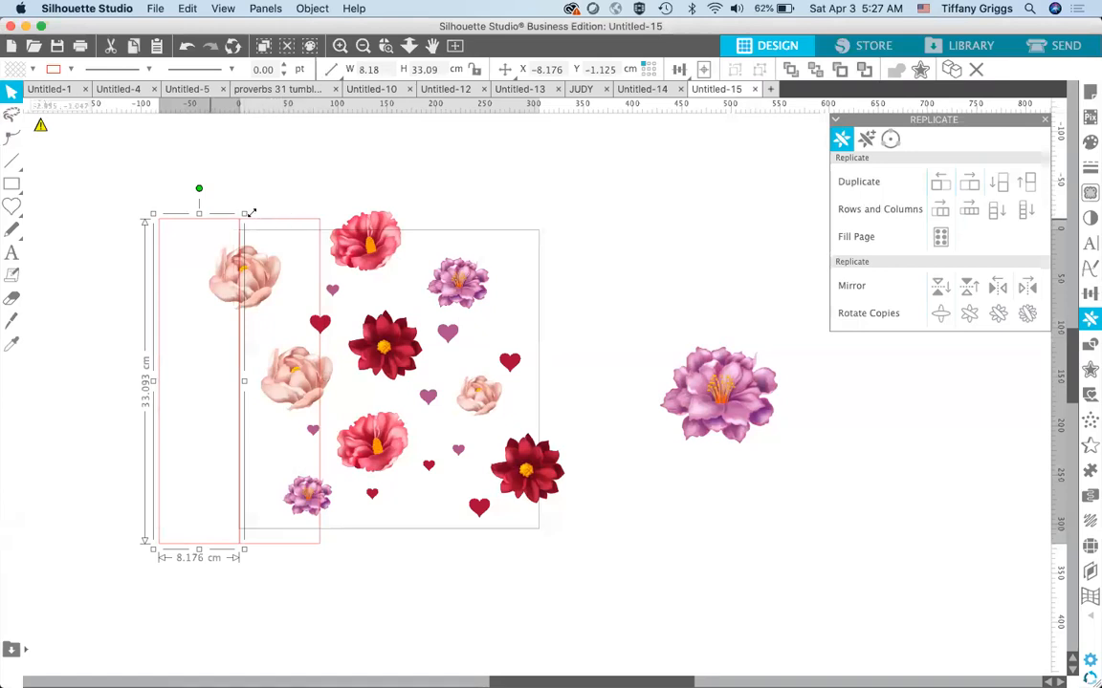
- Duplicate the pale pink flower that overlaps the page's left edge, placing the copy directly to its left
click(264, 278)
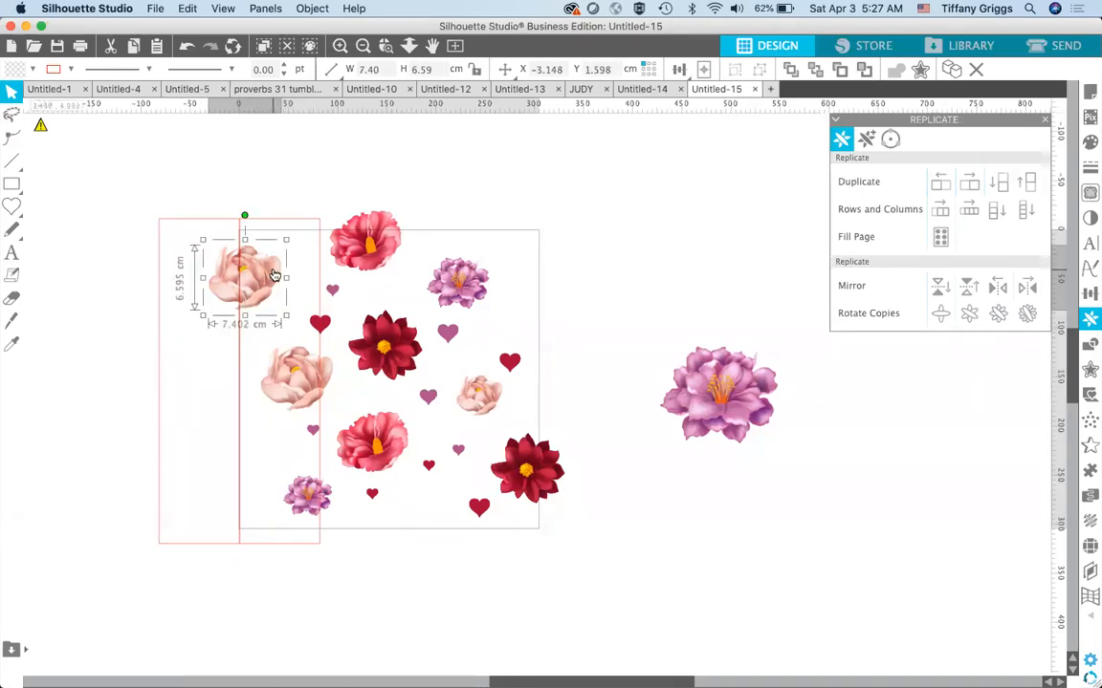
key(super+Left)
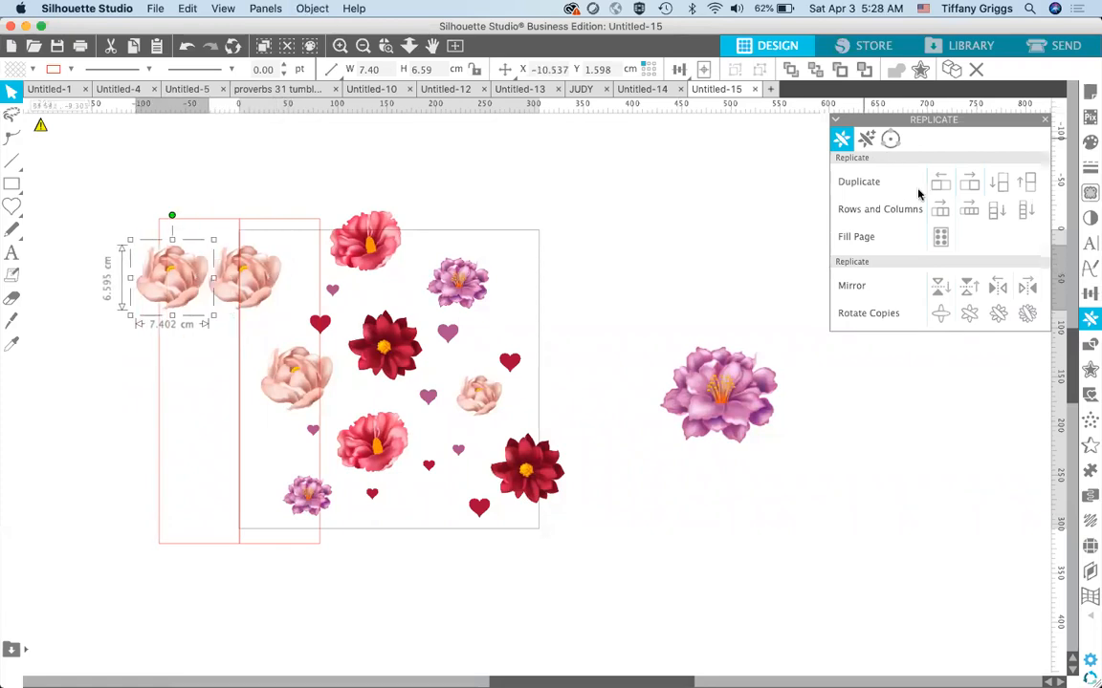
click(612, 250)
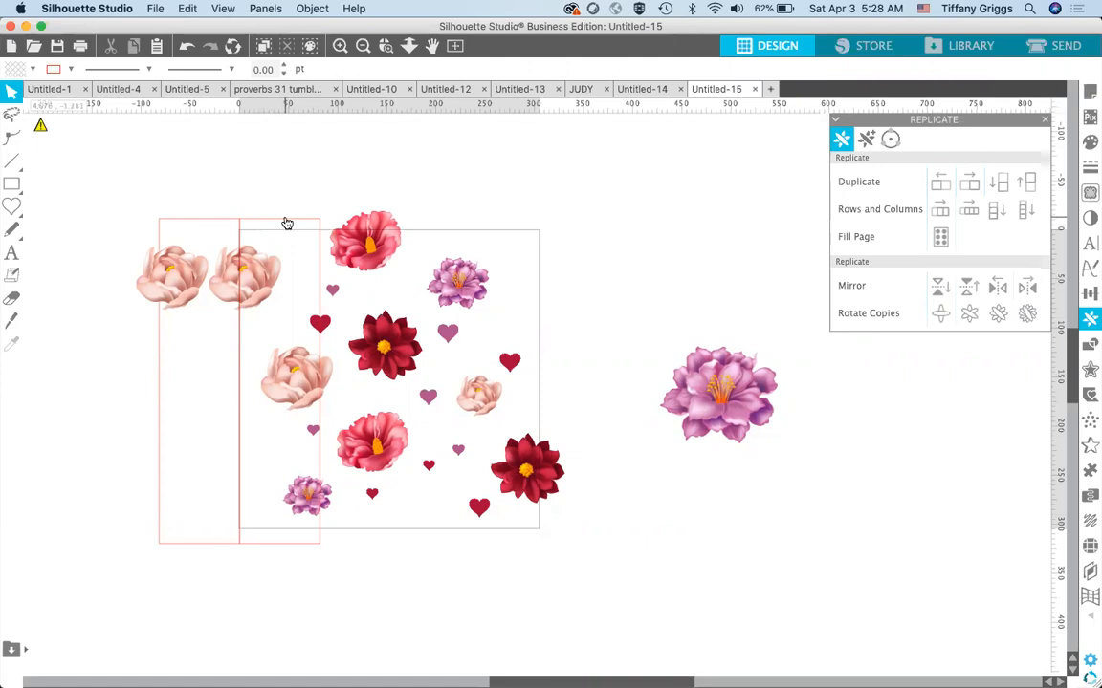
- Crop the pale pink flower on the page's left edge with the outer rectangle, and undo the crop
click(287, 223)
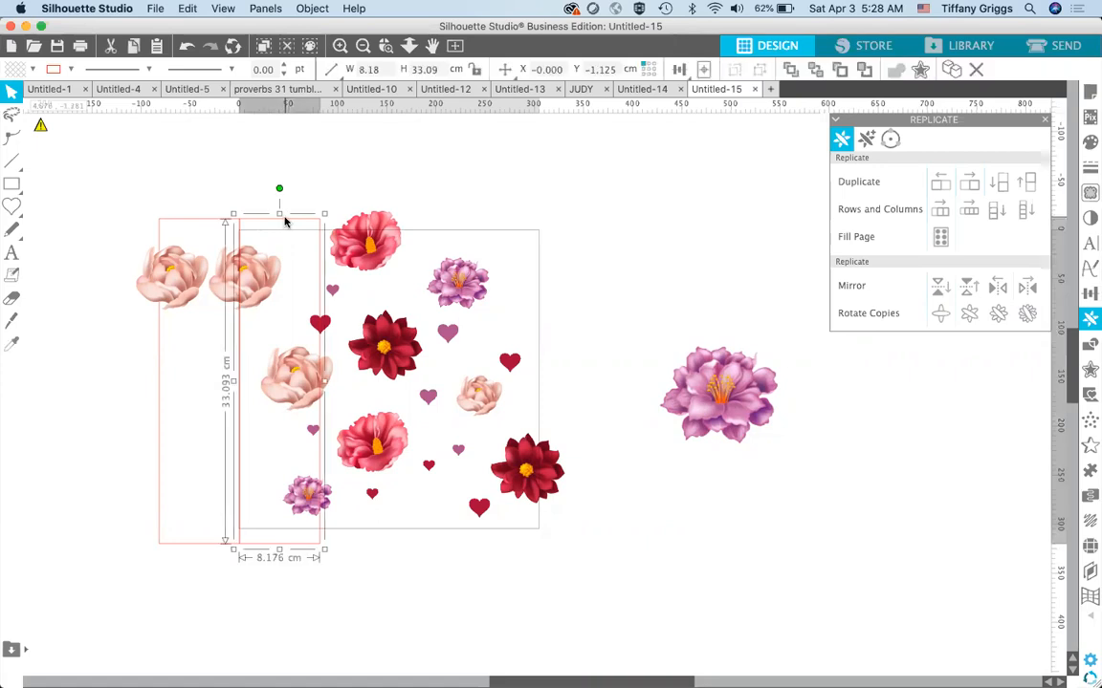
drag(284, 222, 196, 222)
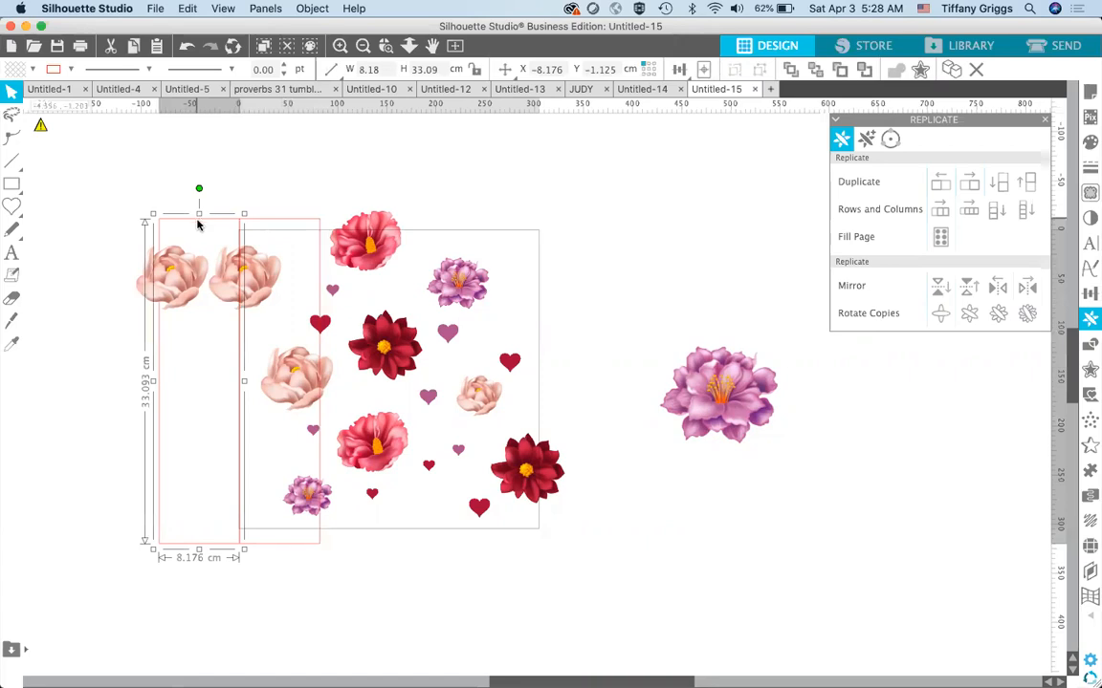
shift+click(262, 282)
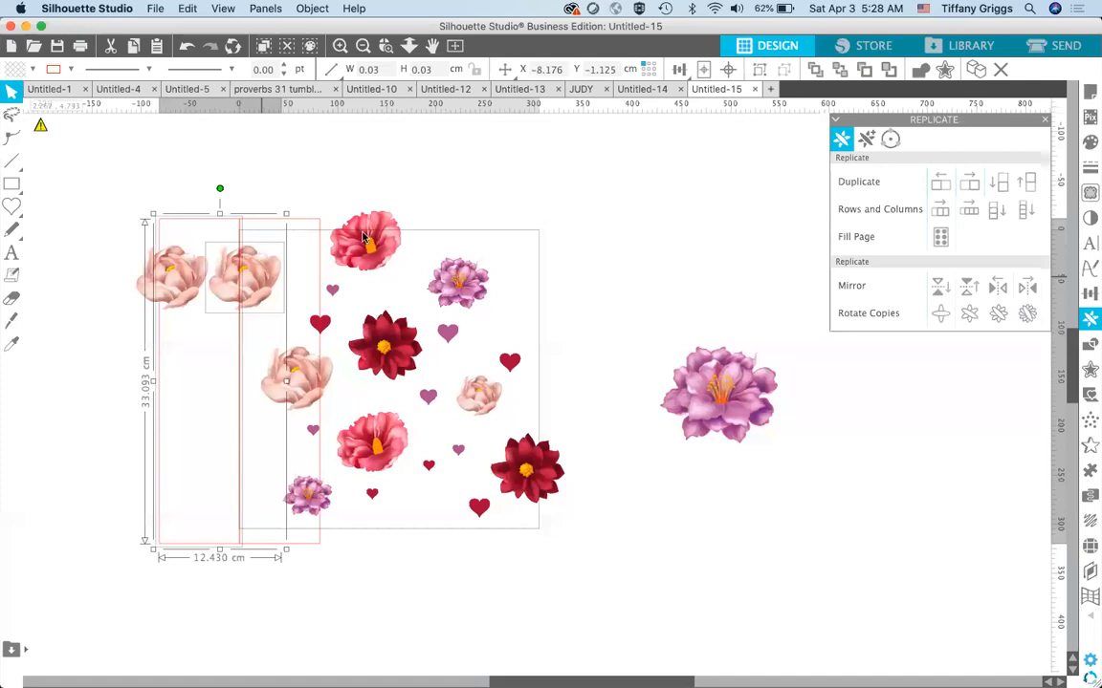
click(1088, 346)
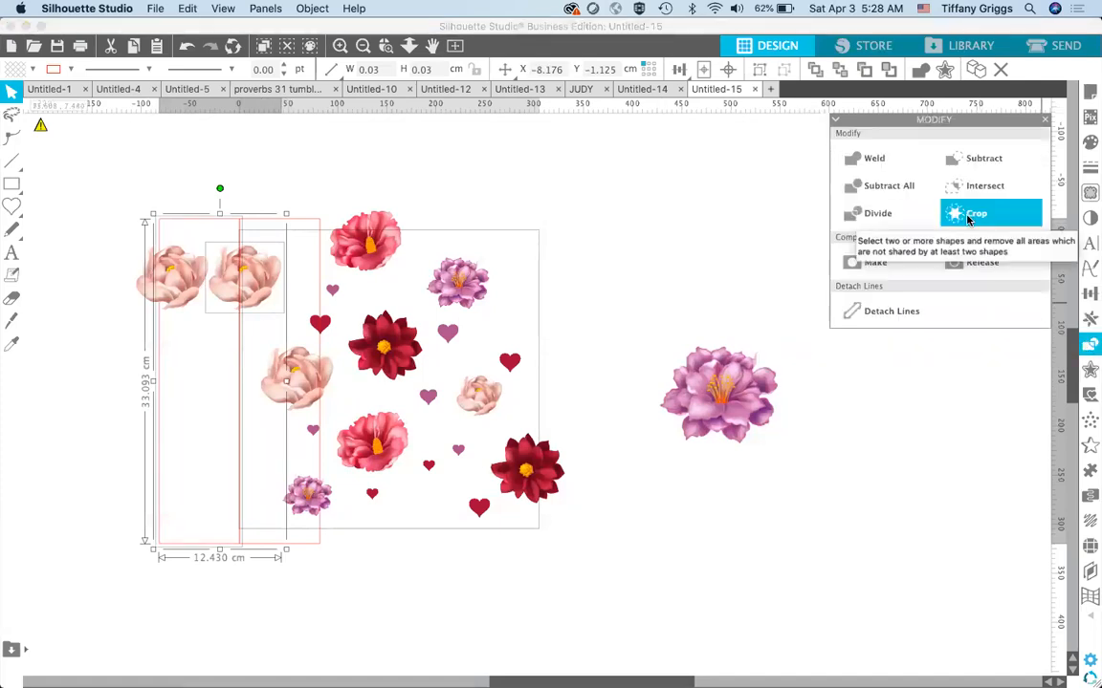
click(967, 219)
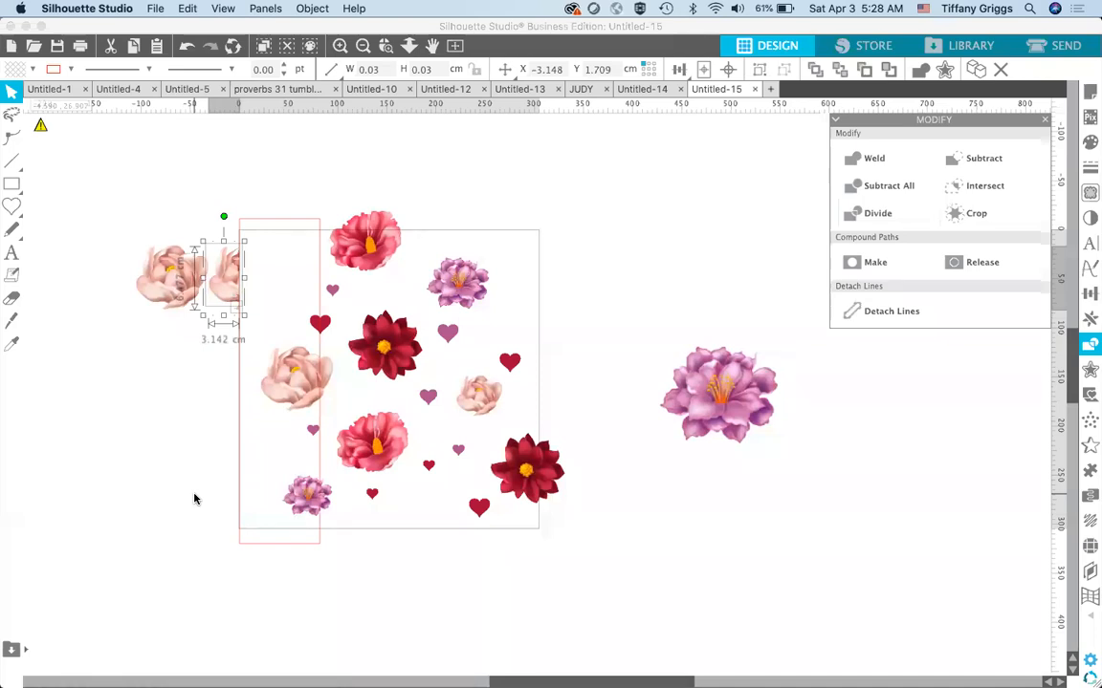
key(super+z)
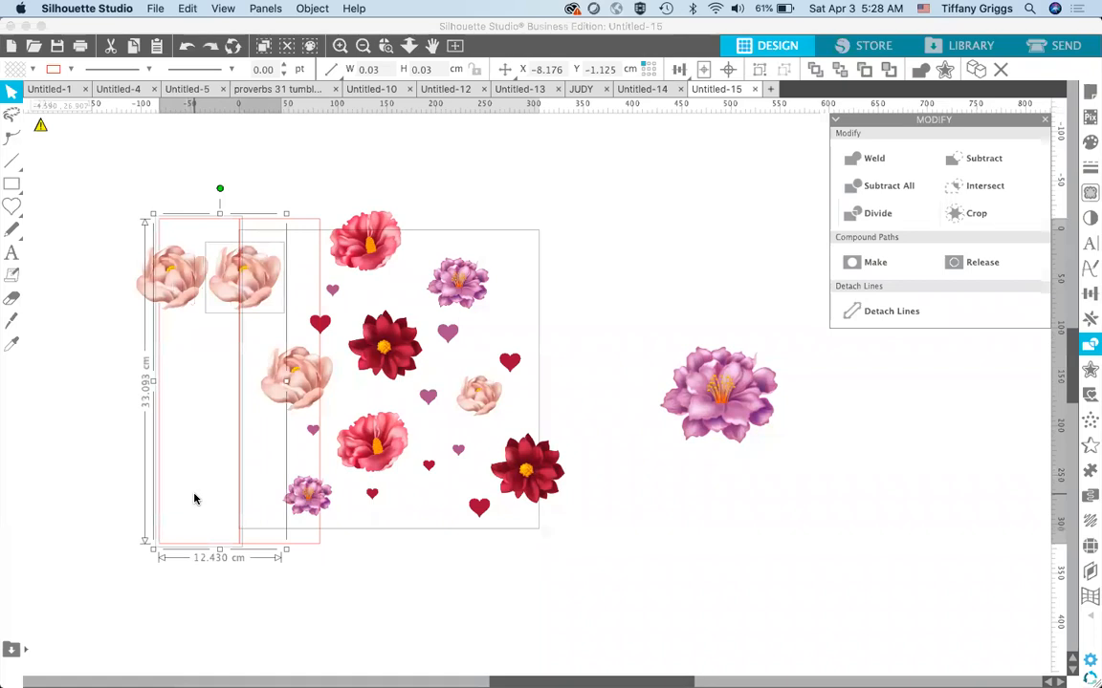
- Undo the duplications of the flower and rectangle, back to the single rectangle aligned with the page's left edge
click(81, 423)
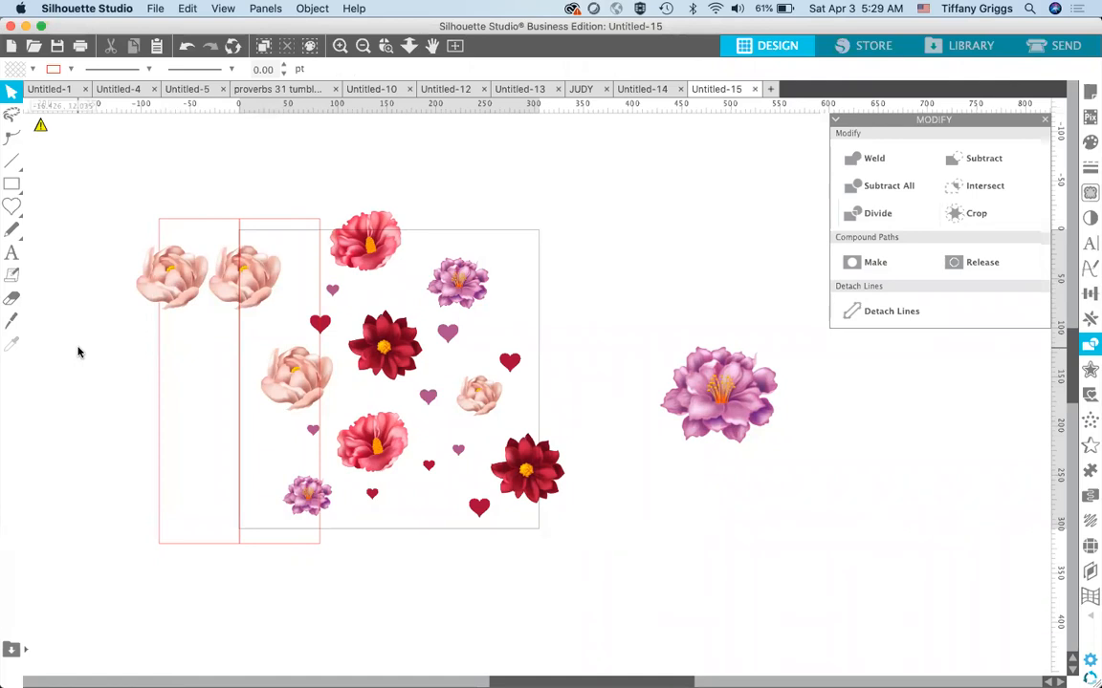
key(super+z)
key(super+z)
key(super+z)
key(super+z)
key(super+z)
key(super+z)
key(super+z)
key(super+z)
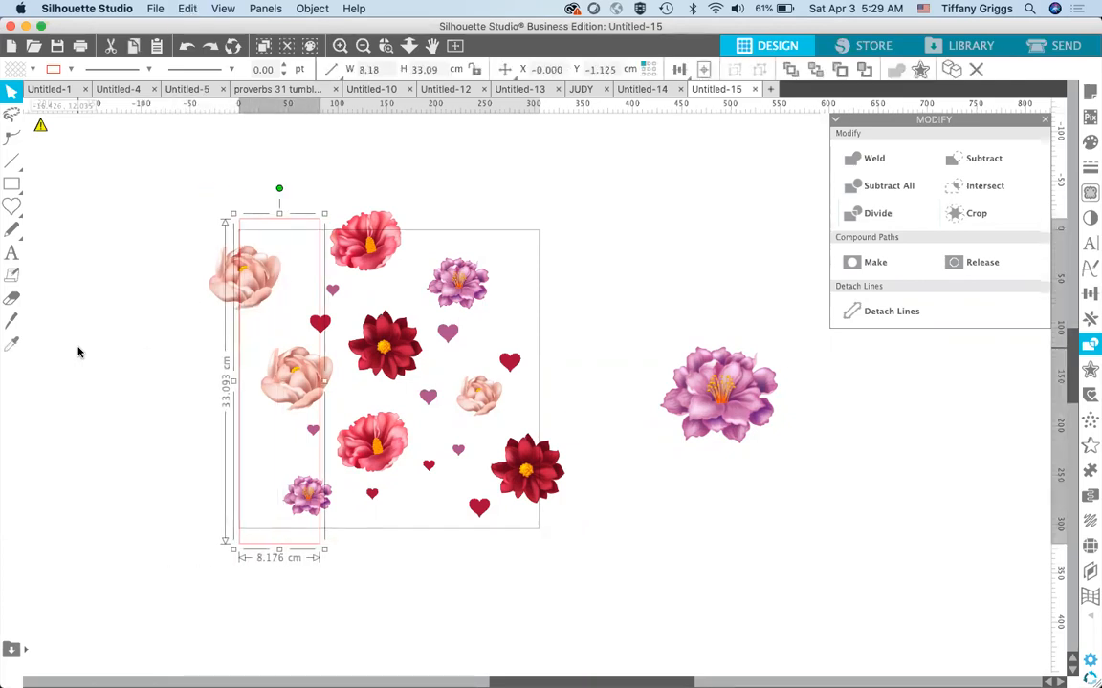
- Duplicate the aligned rectangle to the left, and do the same with the pale pink flower overlapping the page's left edge
click(107, 295)
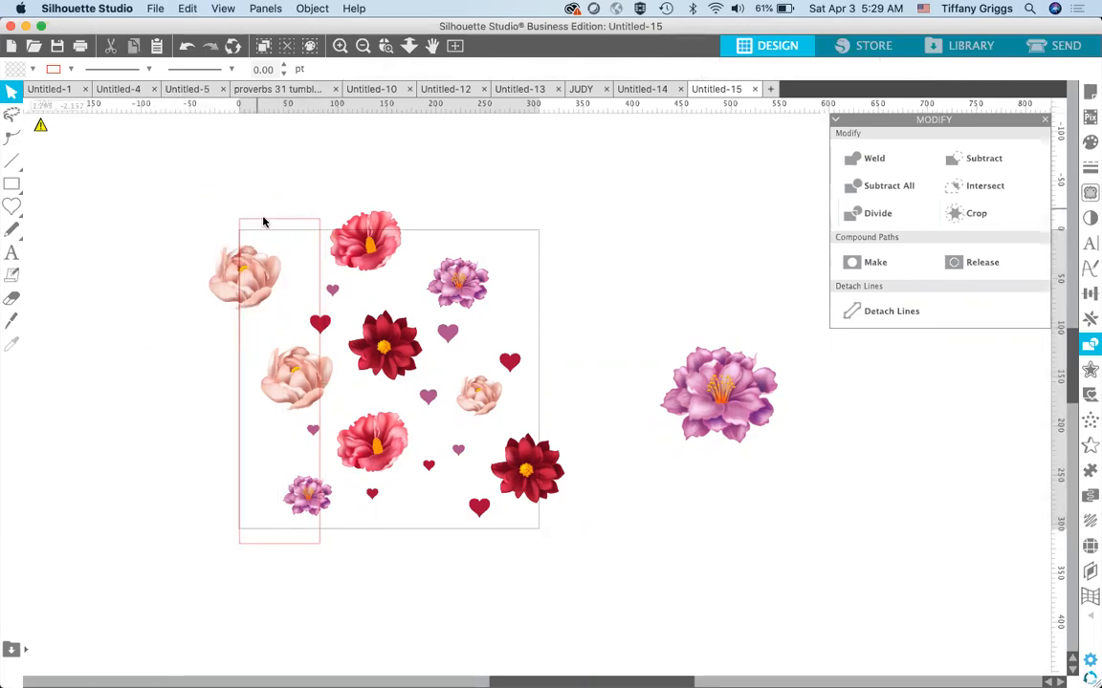
click(265, 223)
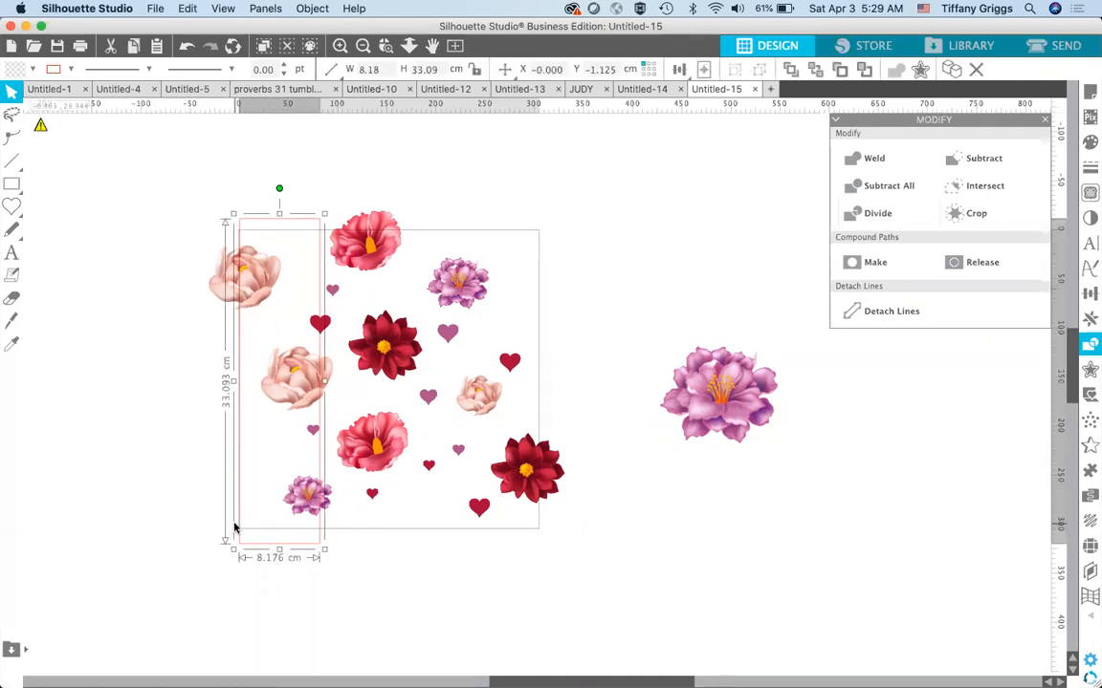
key(super+Left)
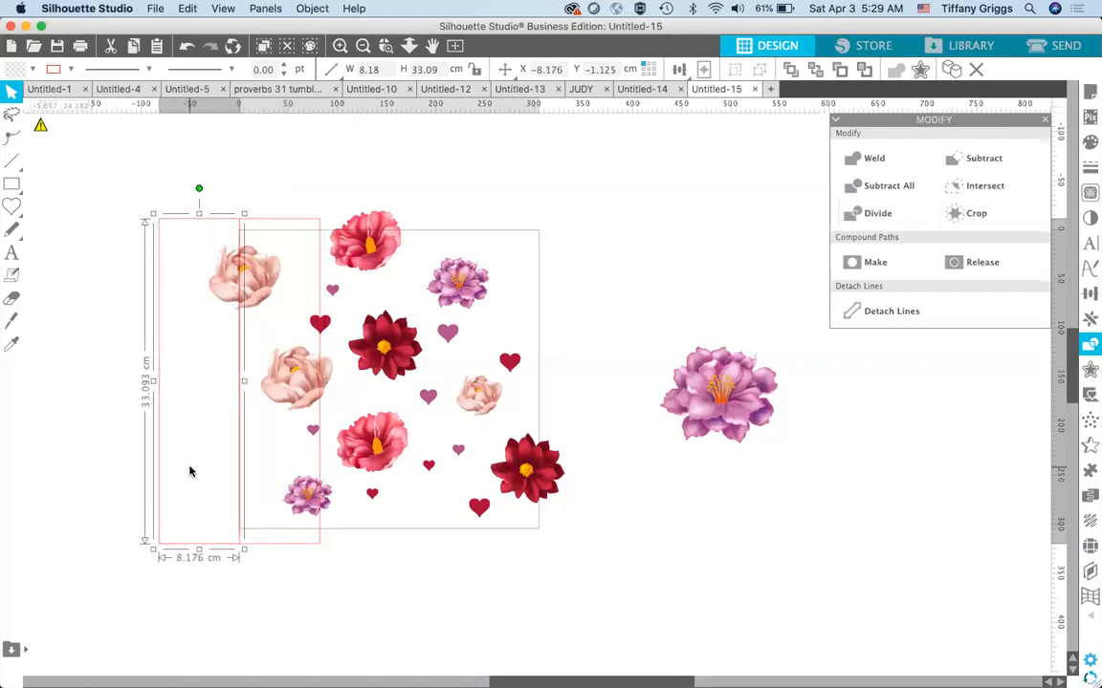
click(269, 283)
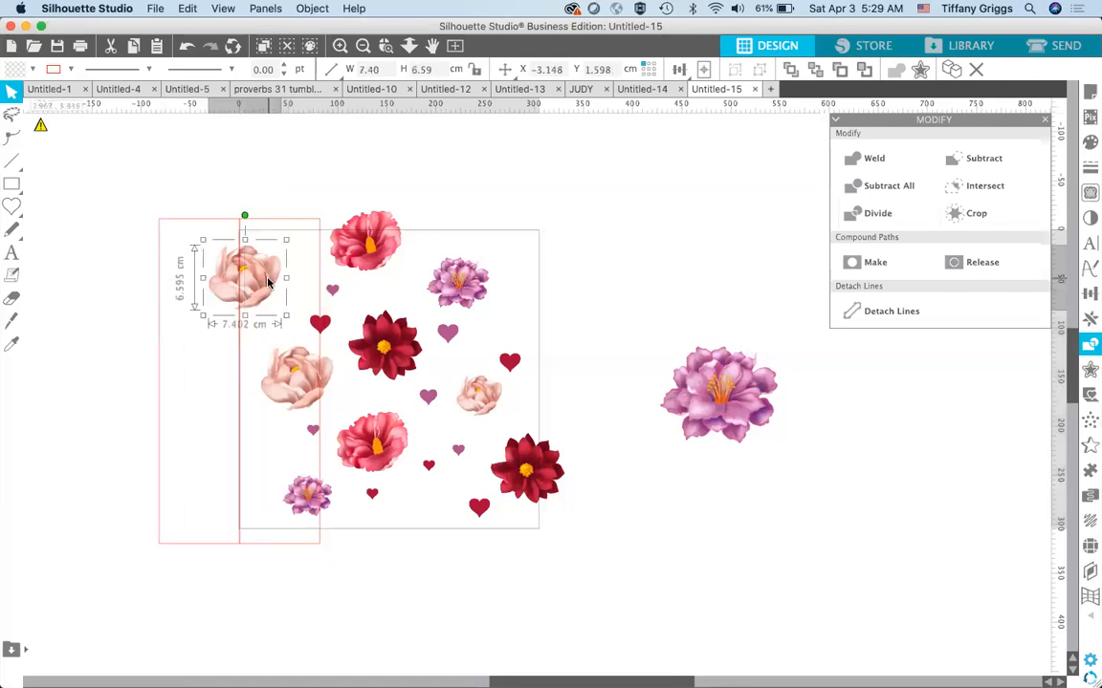
key(super+Left)
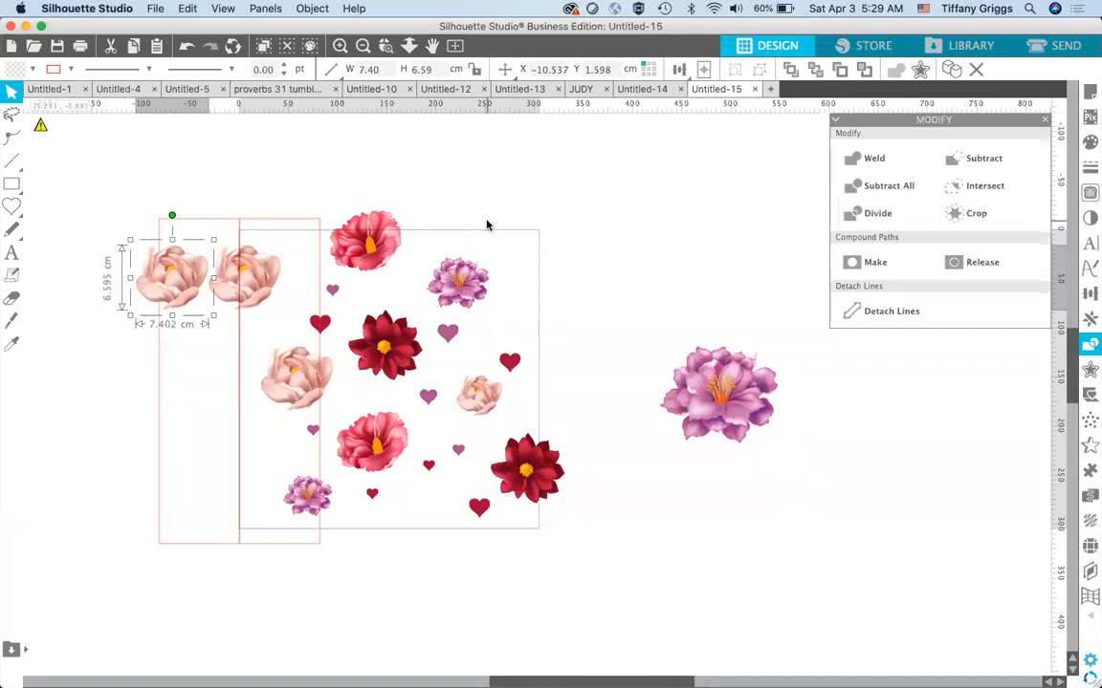
click(413, 197)
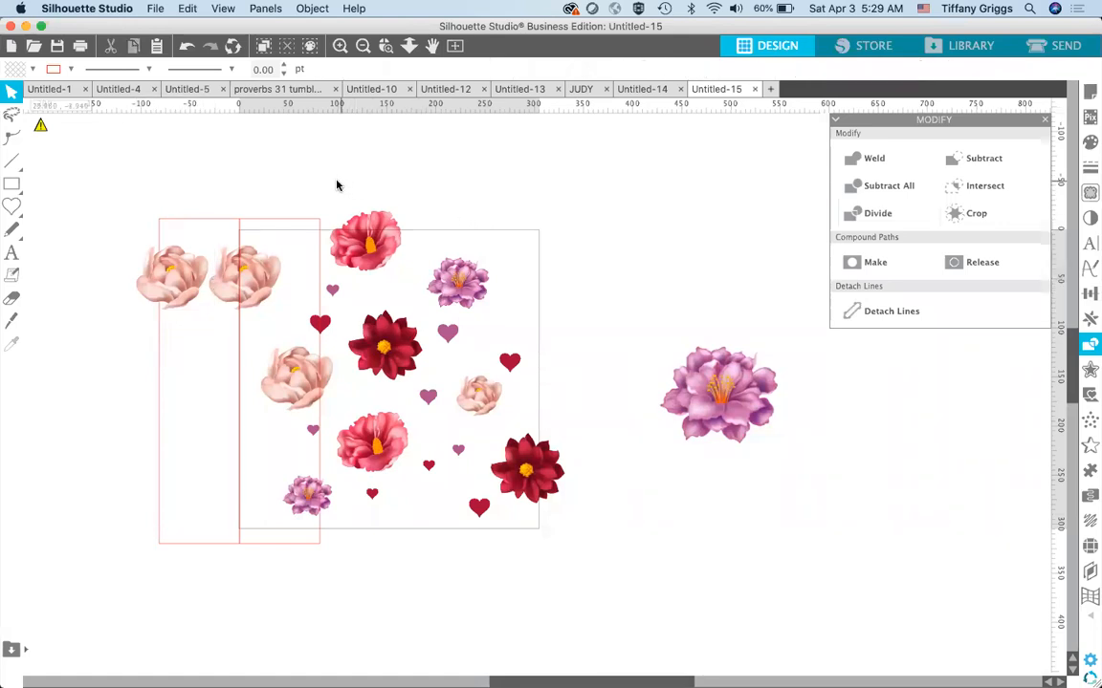
click(258, 276)
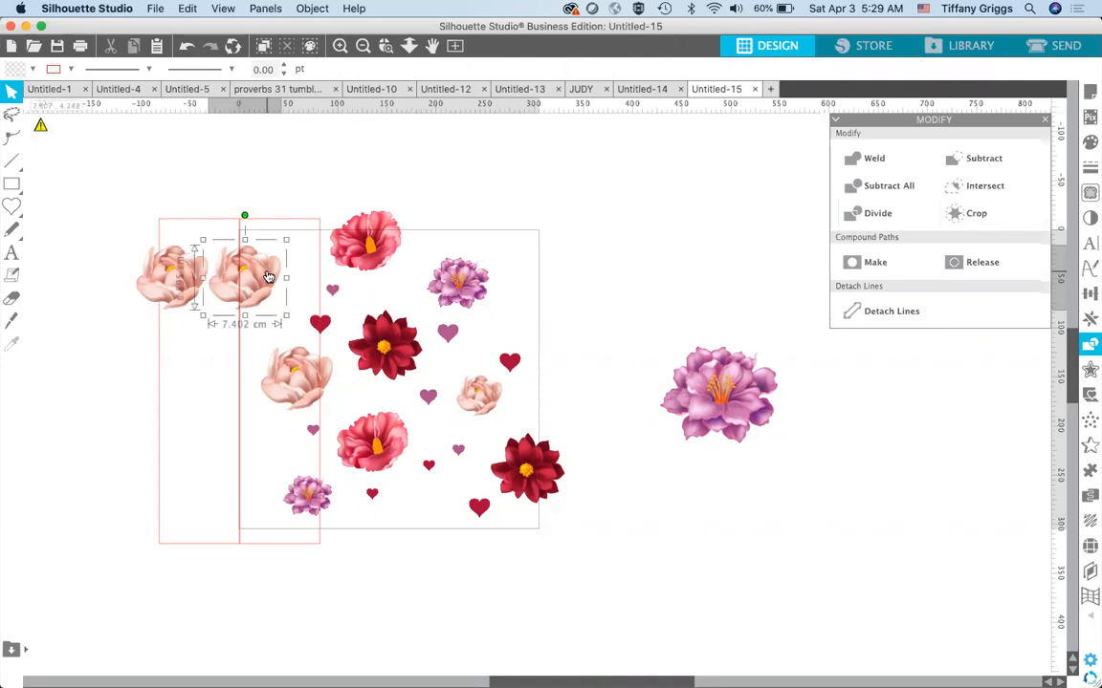
click(317, 222)
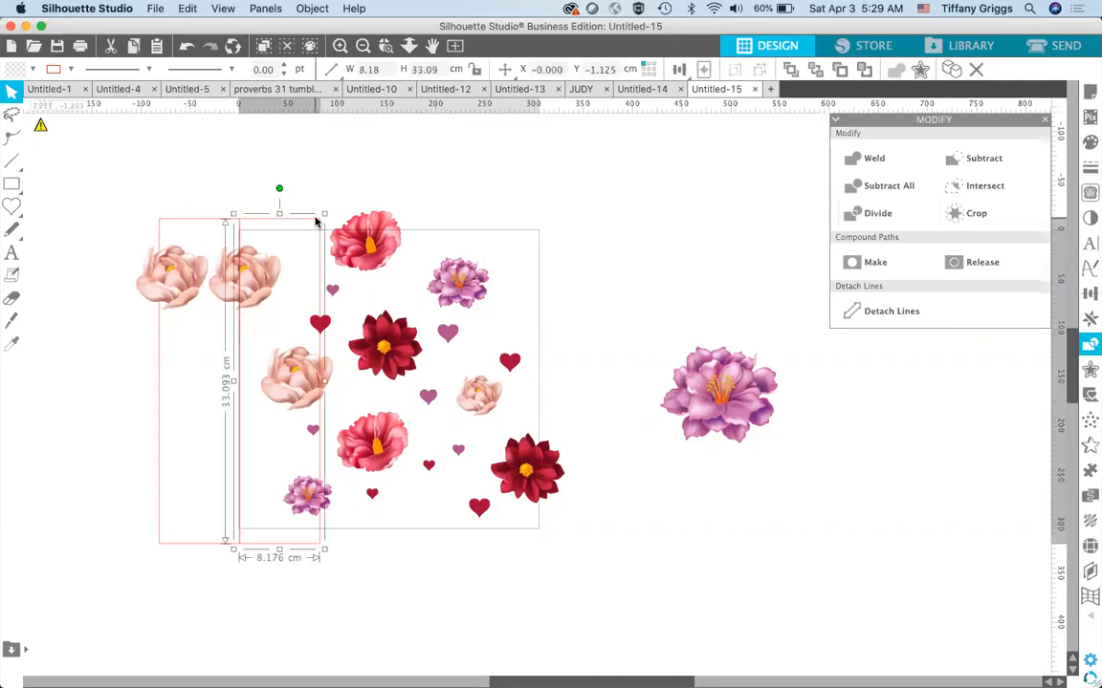
click(173, 221)
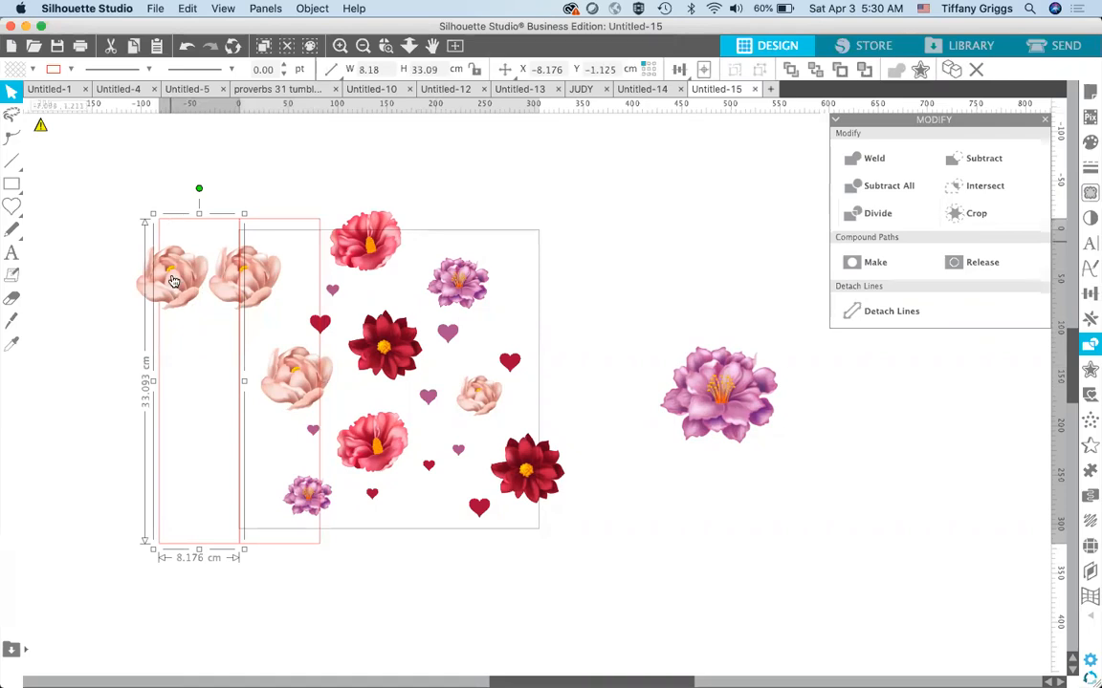
click(173, 277)
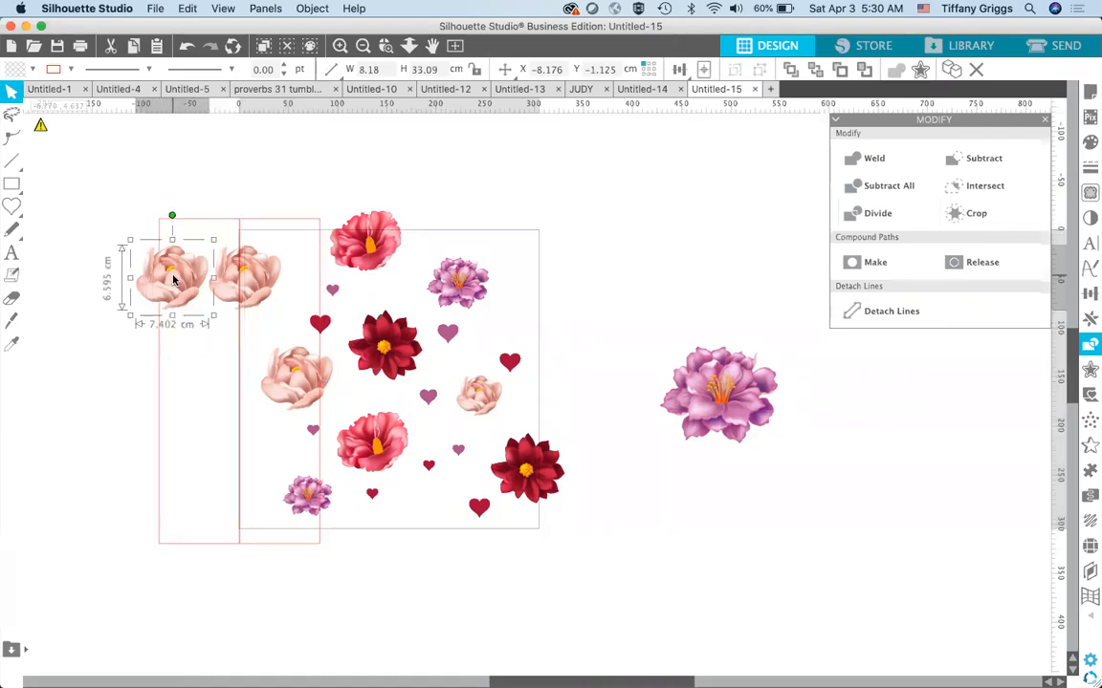
click(92, 187)
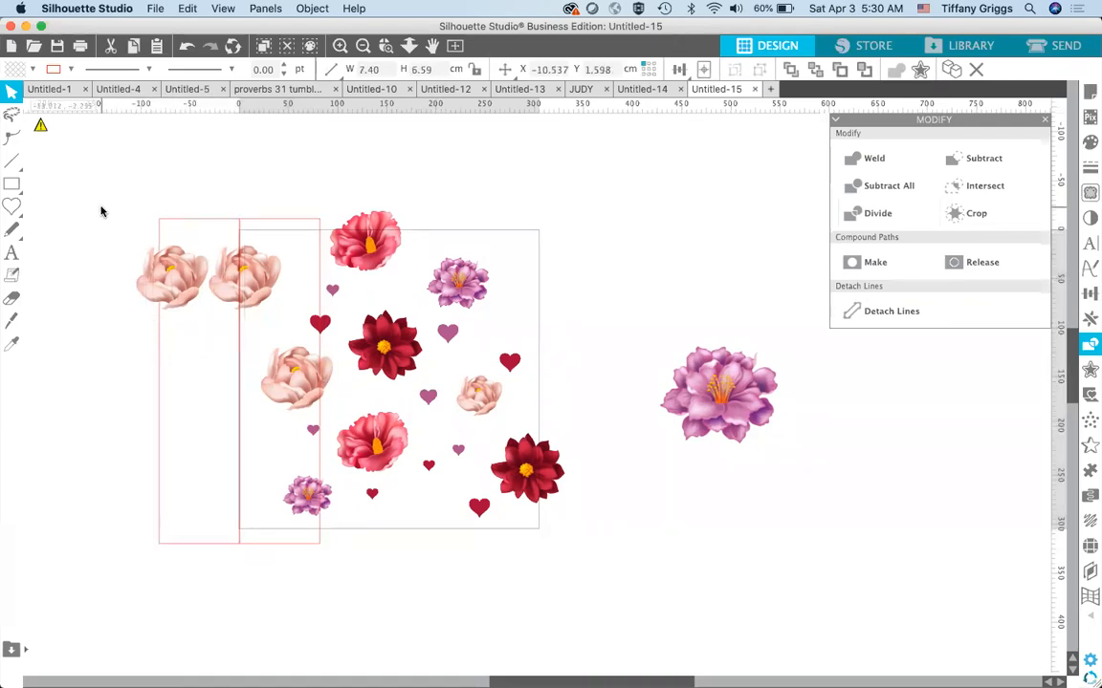
- Crop the pale pink flower on the page's left edge with the outer rectangle, keeping only the part outside the page
click(189, 222)
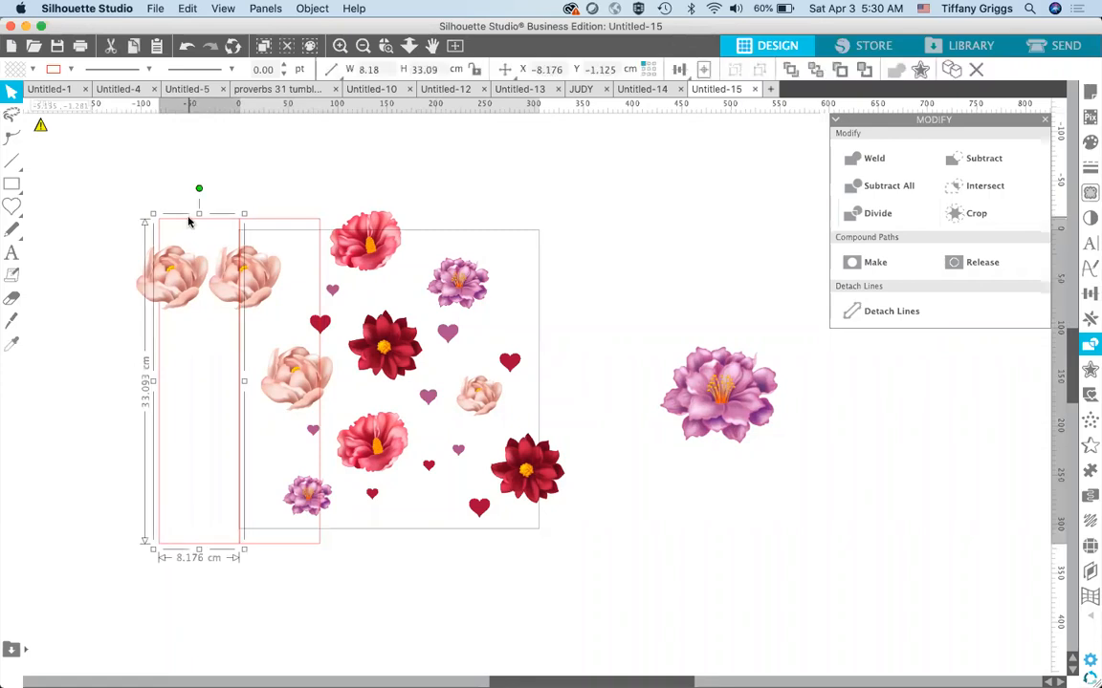
shift+click(260, 271)
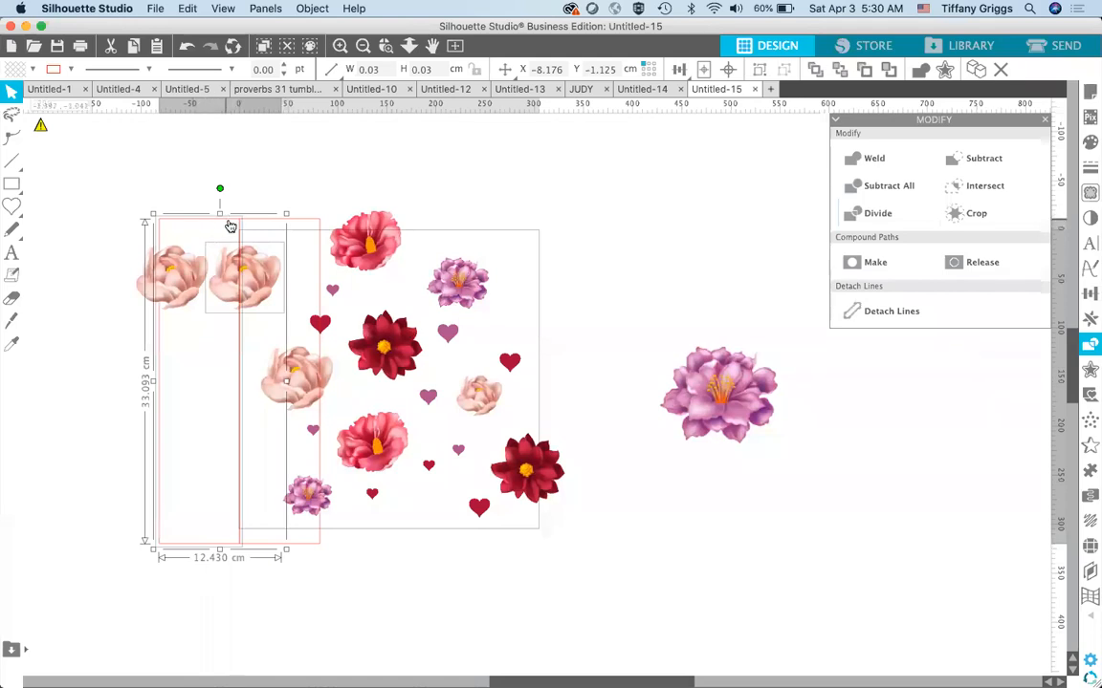
click(962, 214)
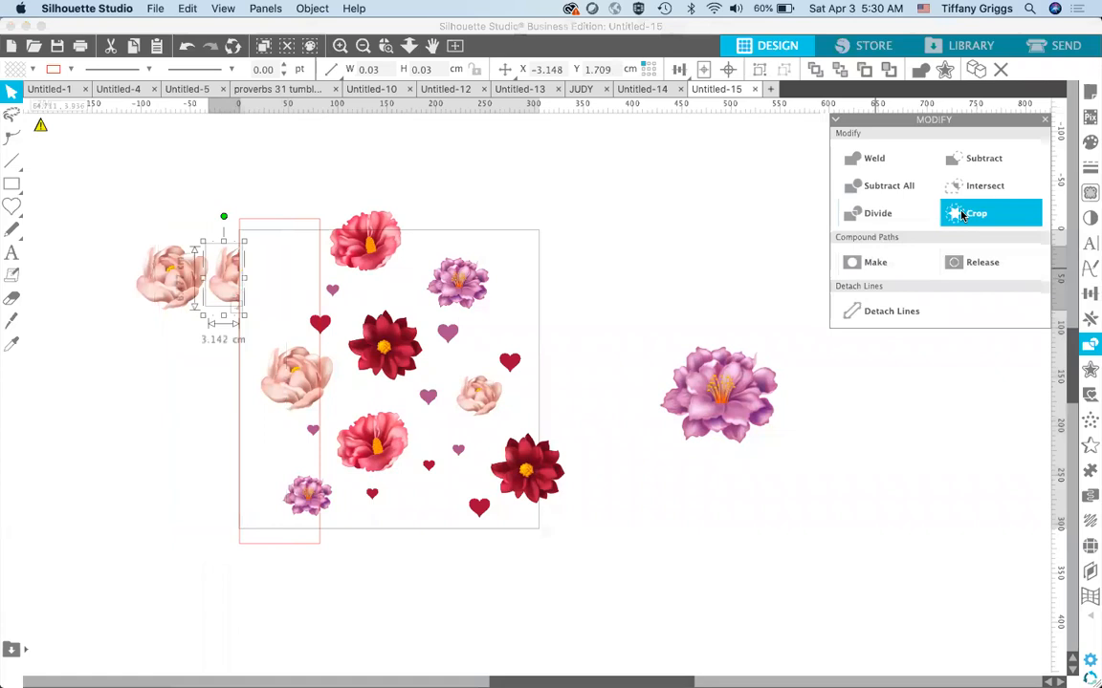
click(512, 195)
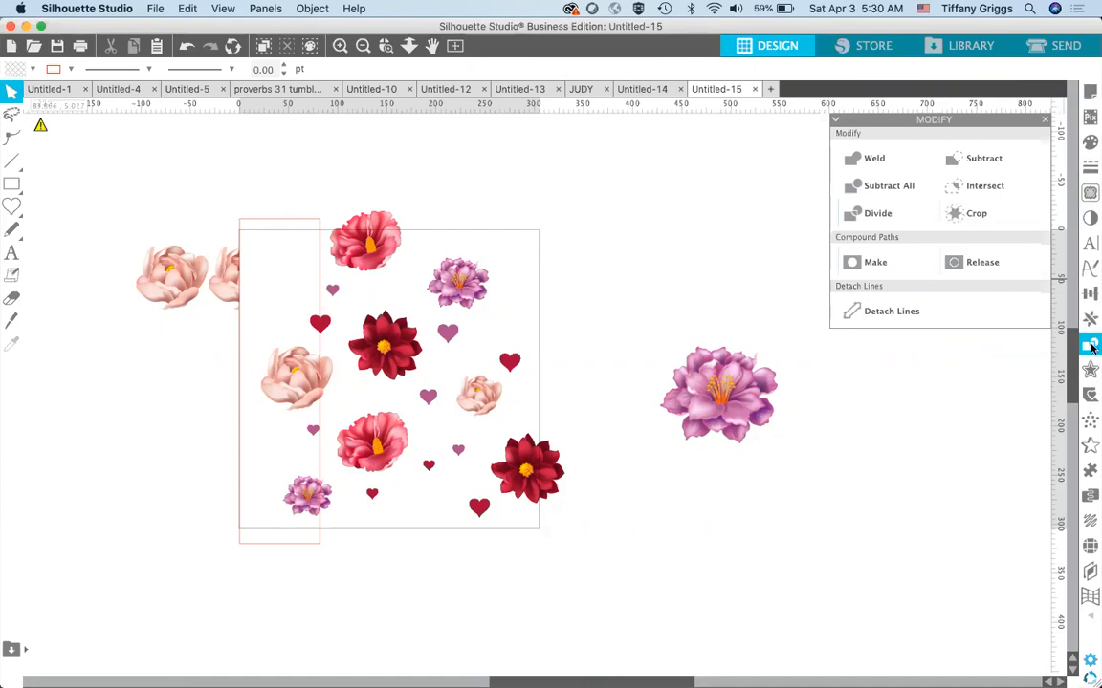
click(262, 10)
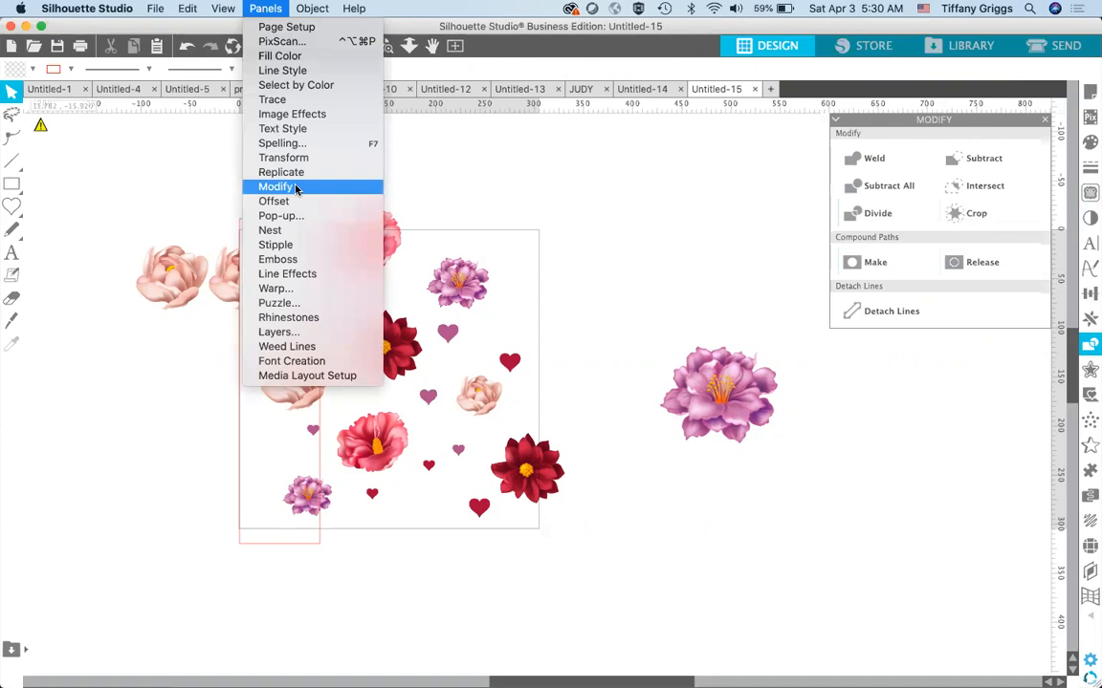
click(543, 194)
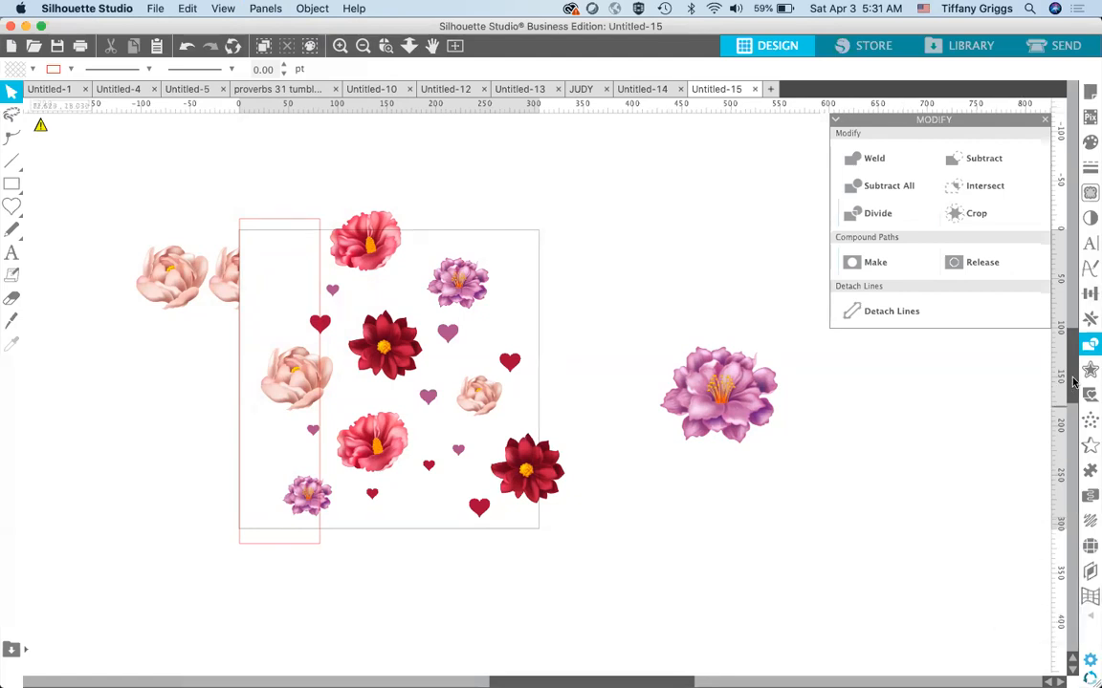
click(1087, 350)
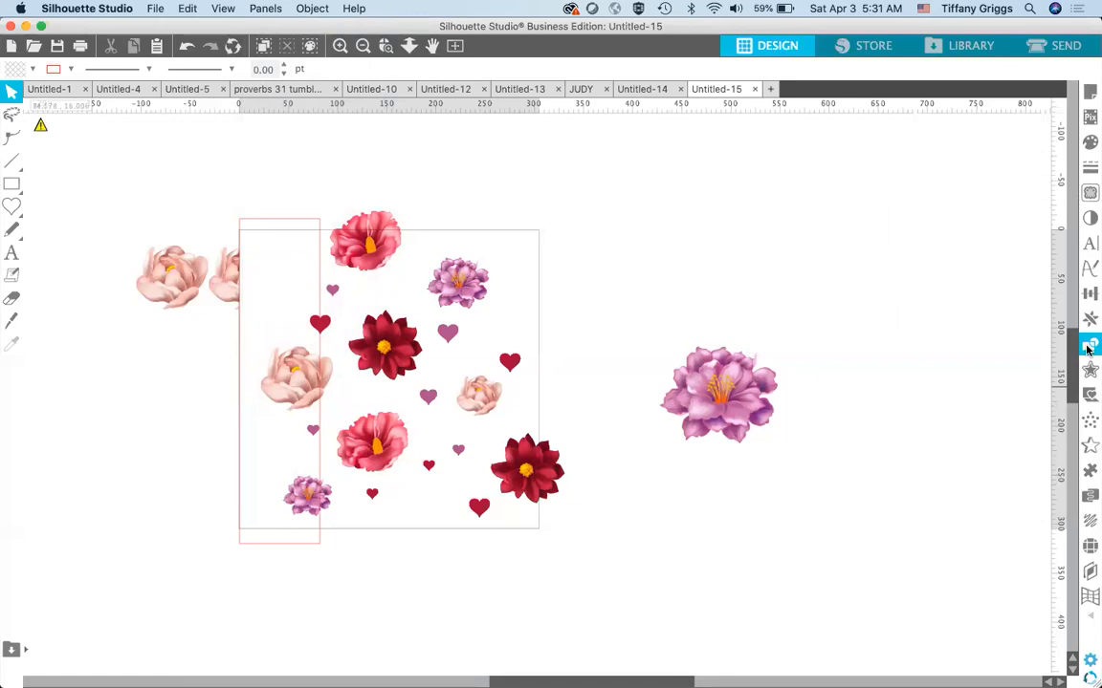
click(1087, 350)
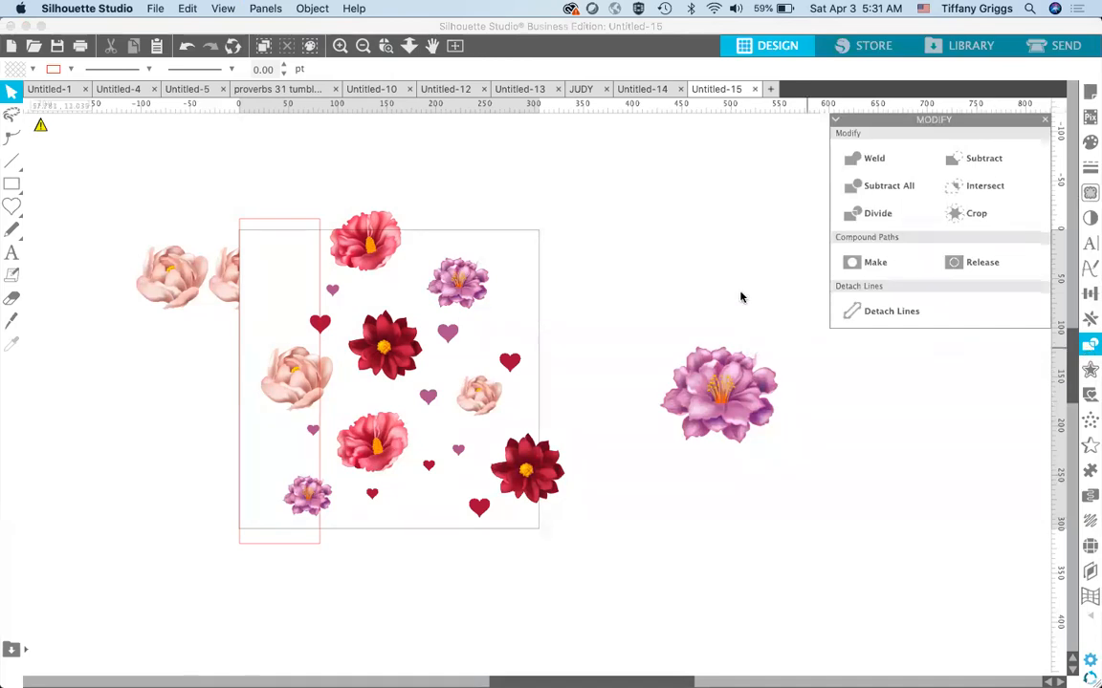
- Align the cropped part of the pale pink flower with the page's right edge
click(227, 289)
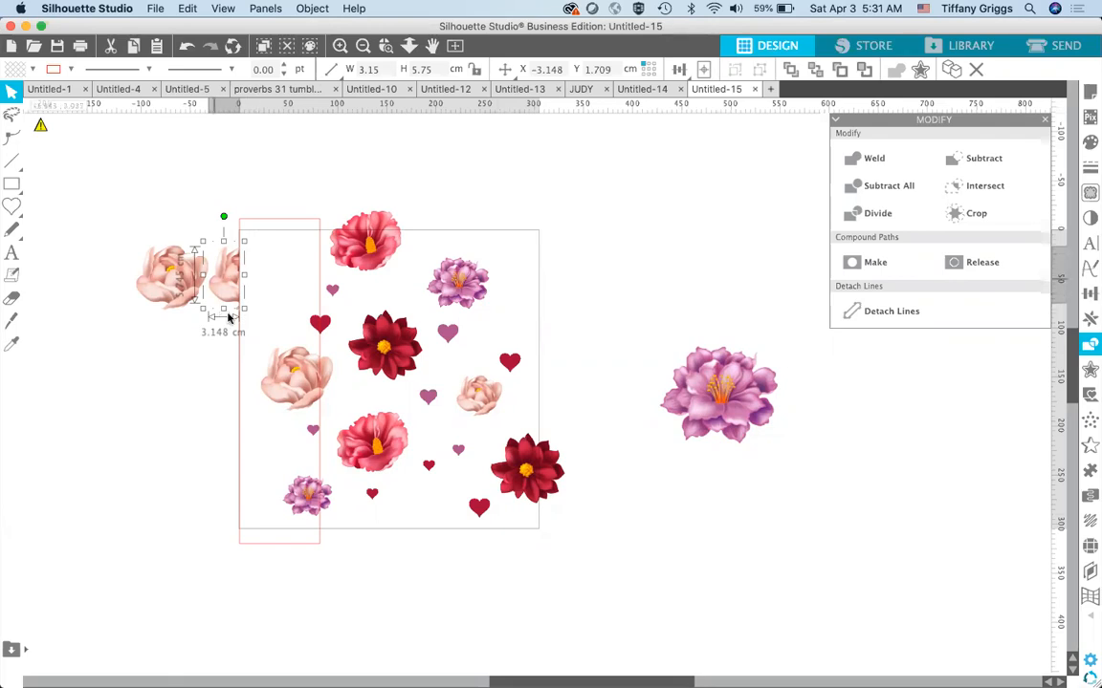
click(681, 70)
mouse_move(675, 79)
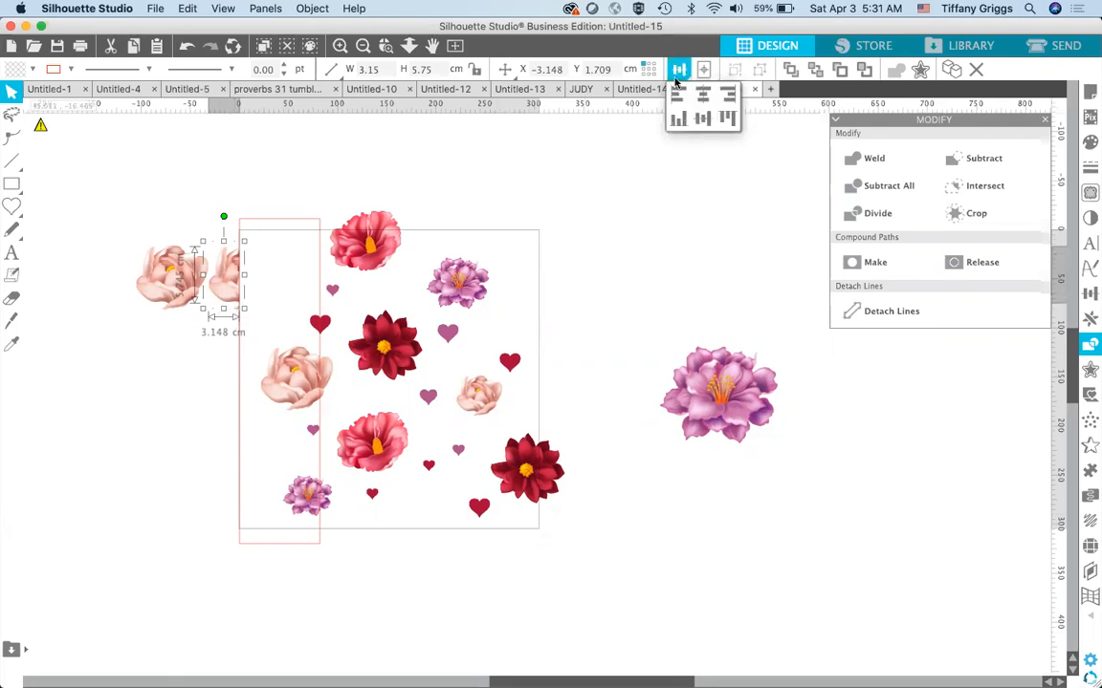
click(729, 97)
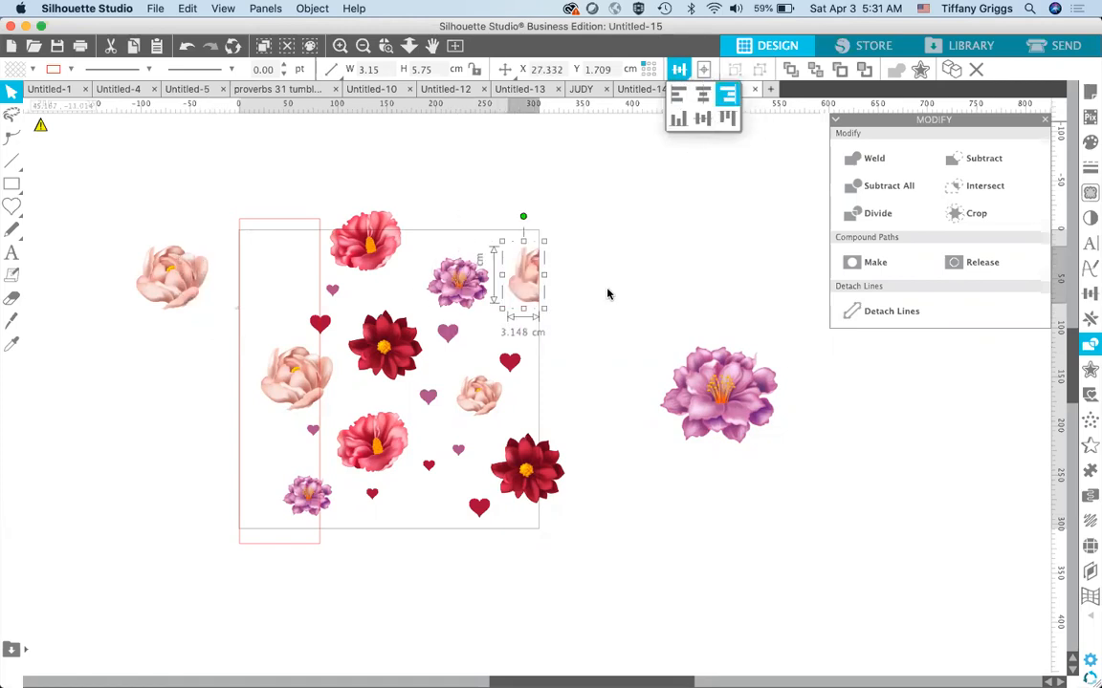
click(607, 291)
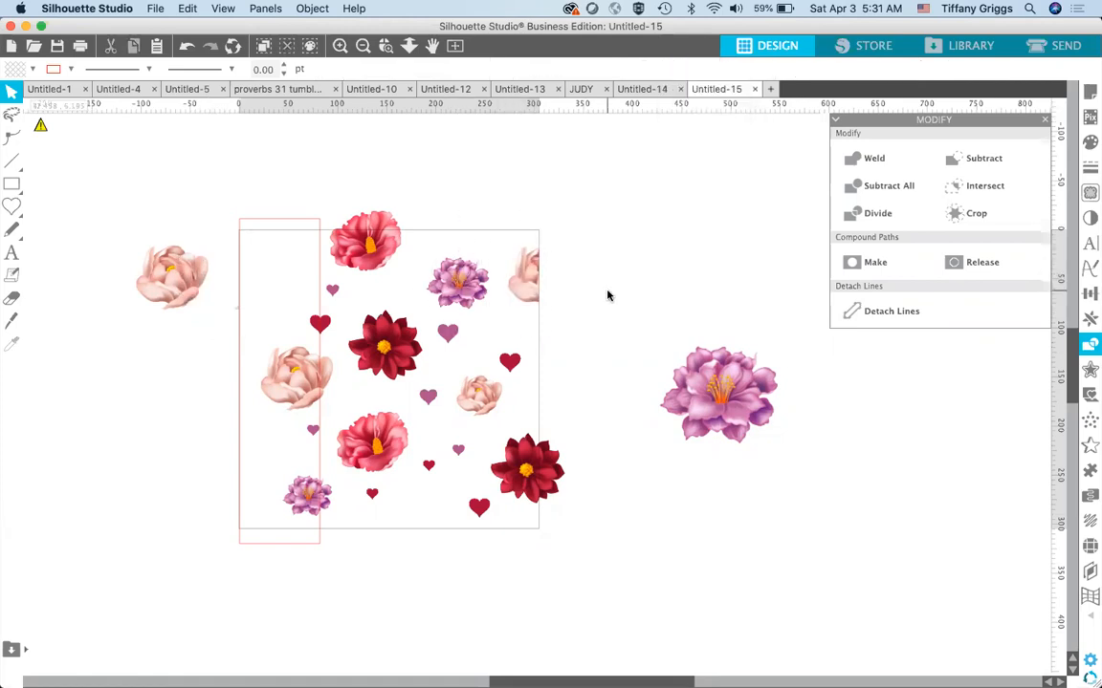
- Align the small leftover petal fragment at the page's left edge with the page's right edge
click(231, 307)
key(Delete)
click(238, 311)
click(679, 69)
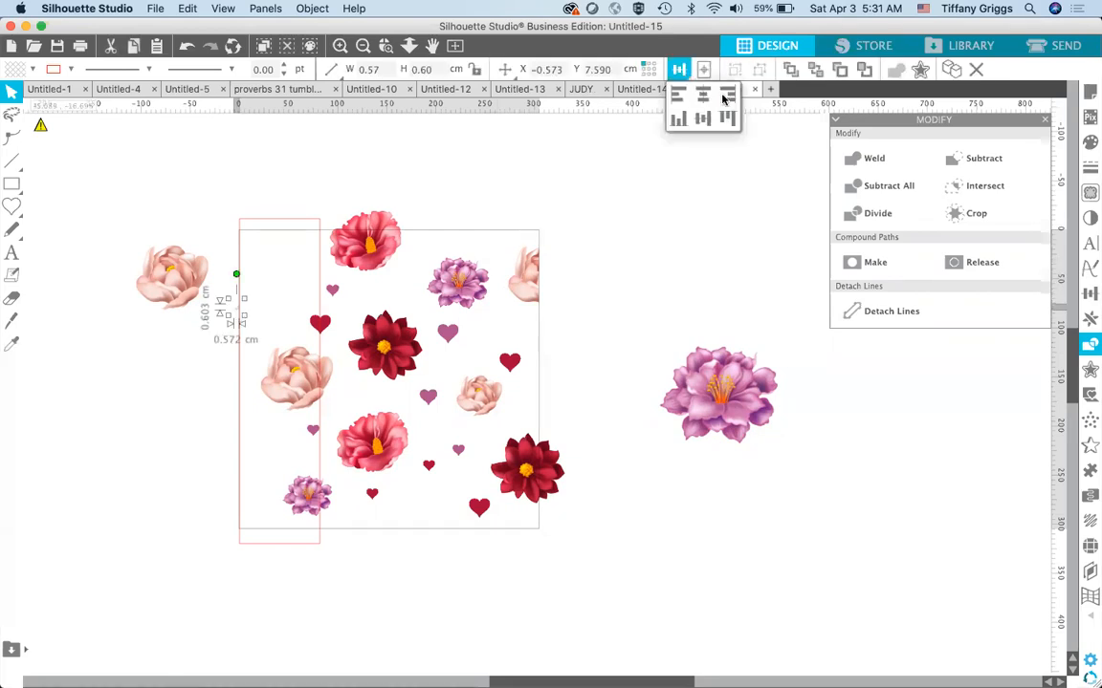
click(727, 93)
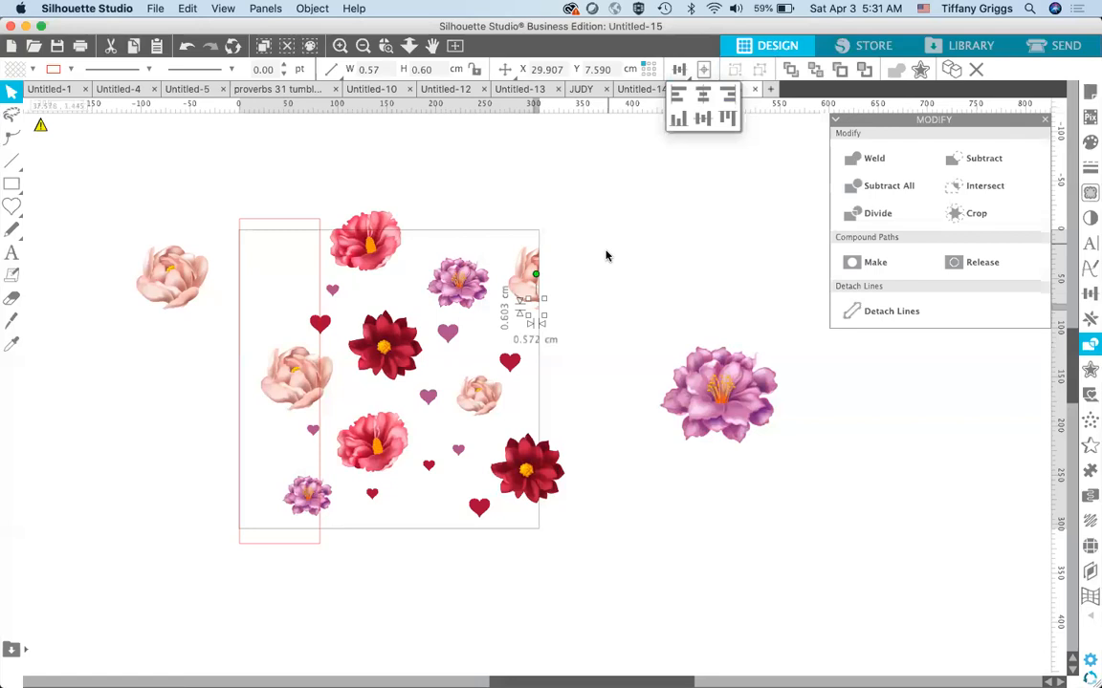
click(600, 254)
- Duplicate the off-page pale pink flower to its right so the copy overlaps the page's left edge, and delete the off-page flower
click(180, 292)
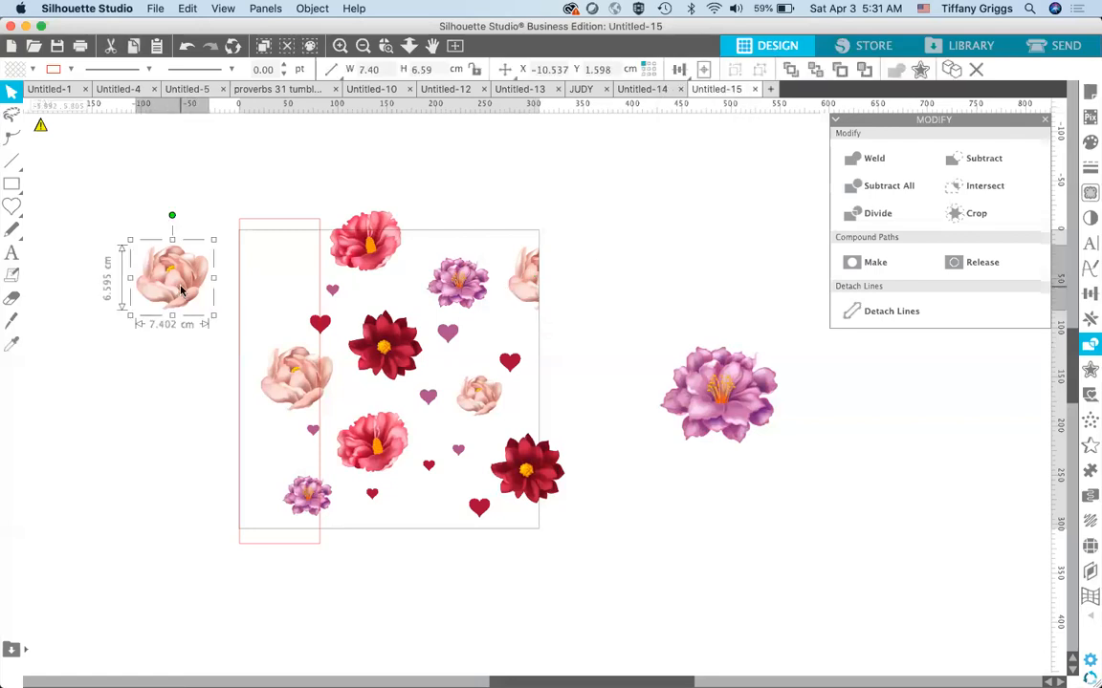
key(super+d)
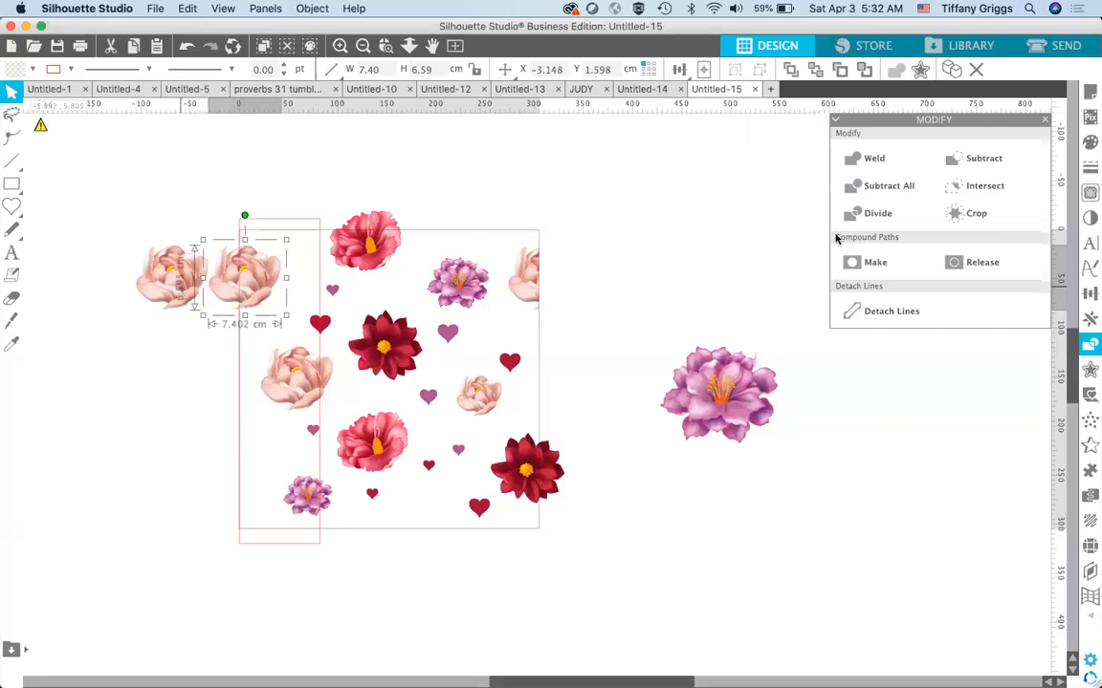
click(1091, 294)
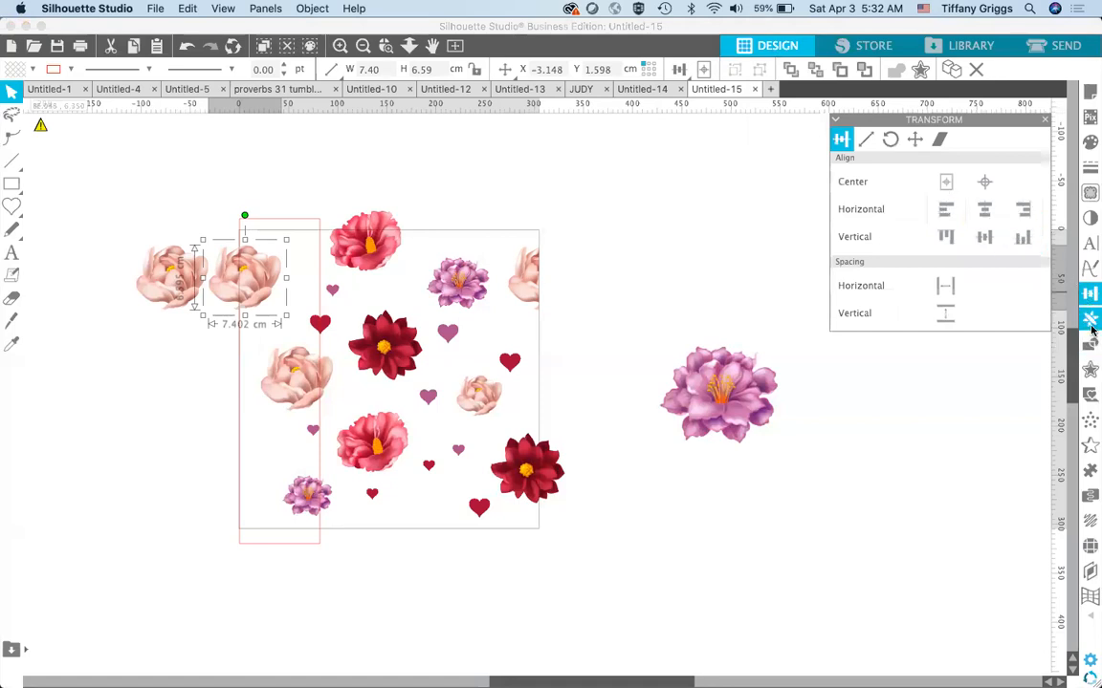
click(1090, 323)
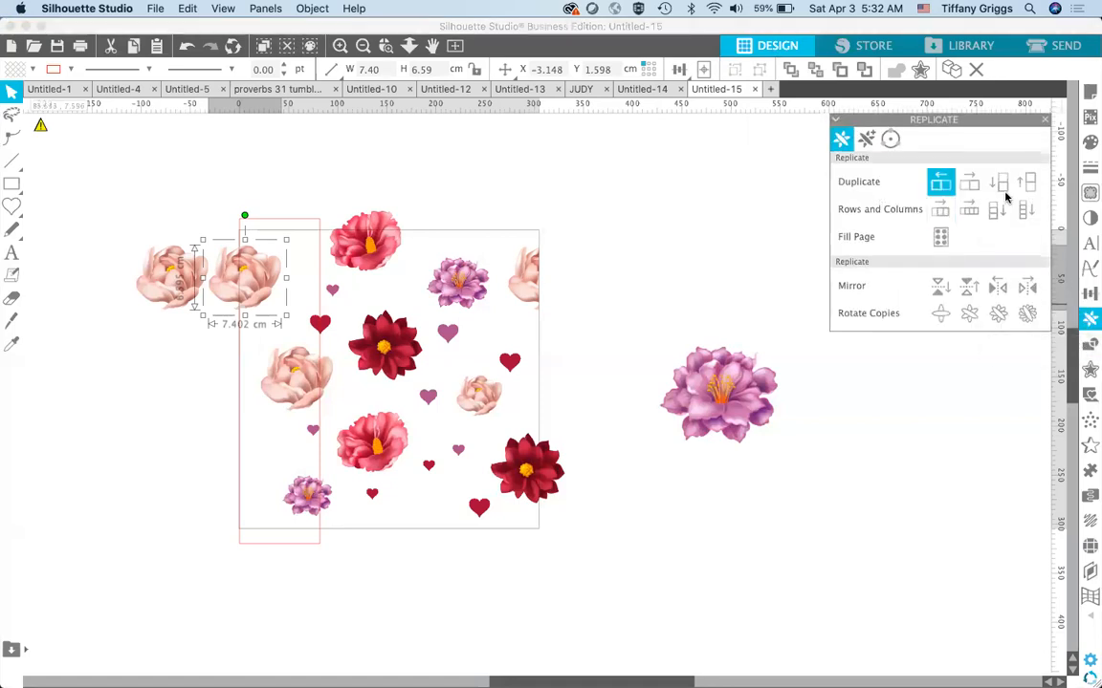
click(609, 260)
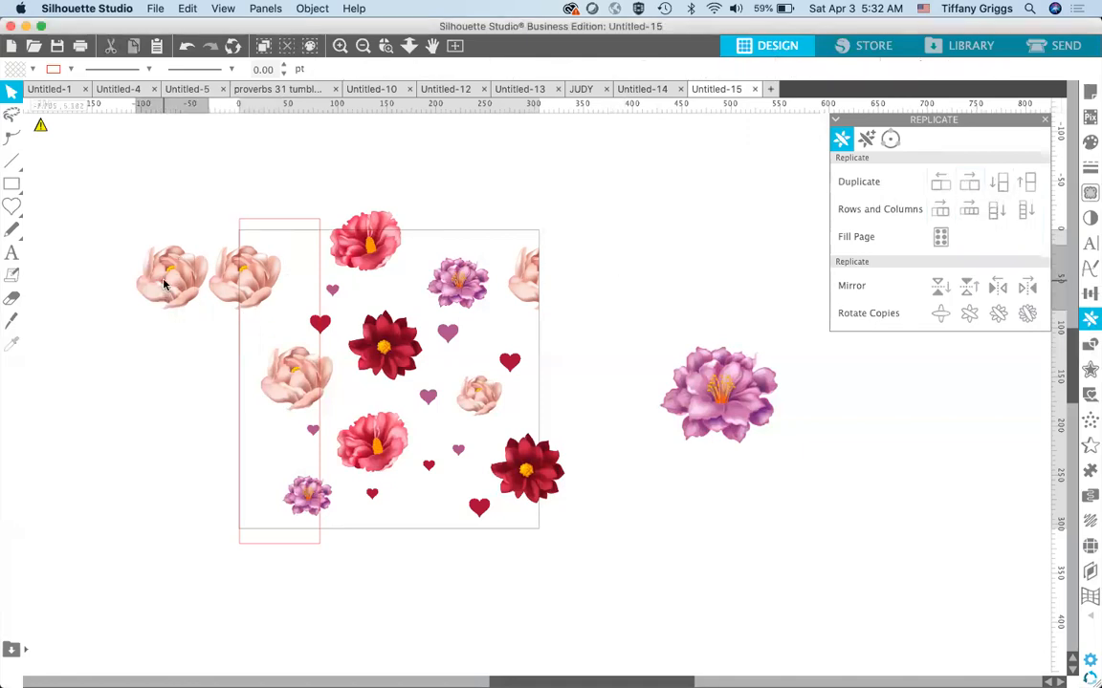
click(165, 284)
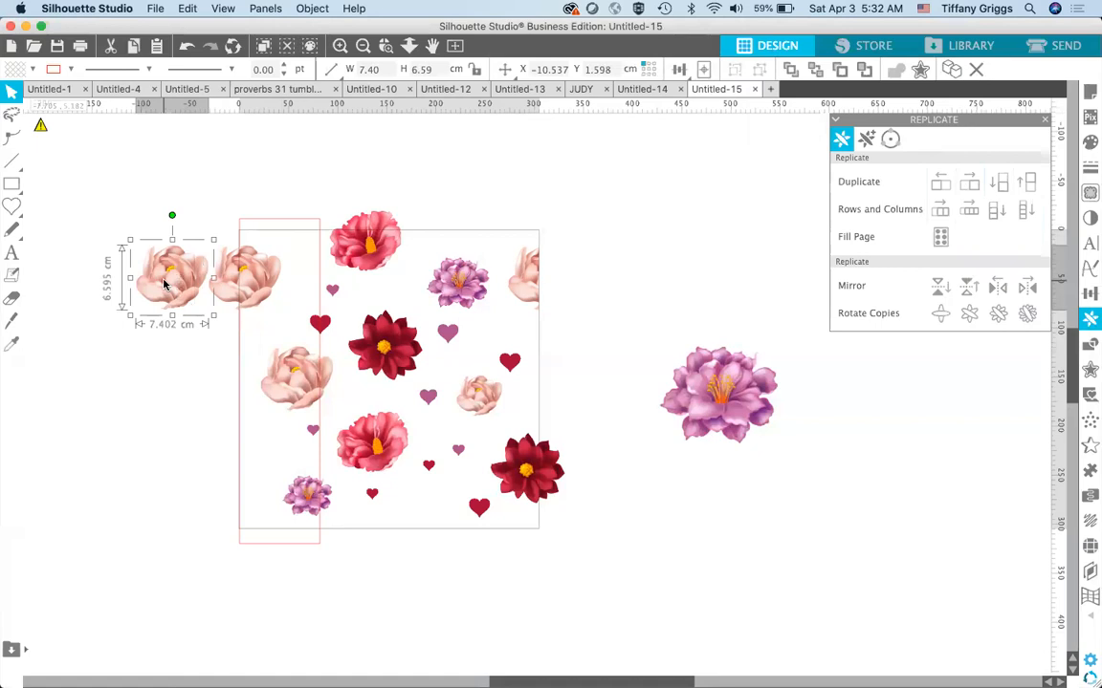
key(Delete)
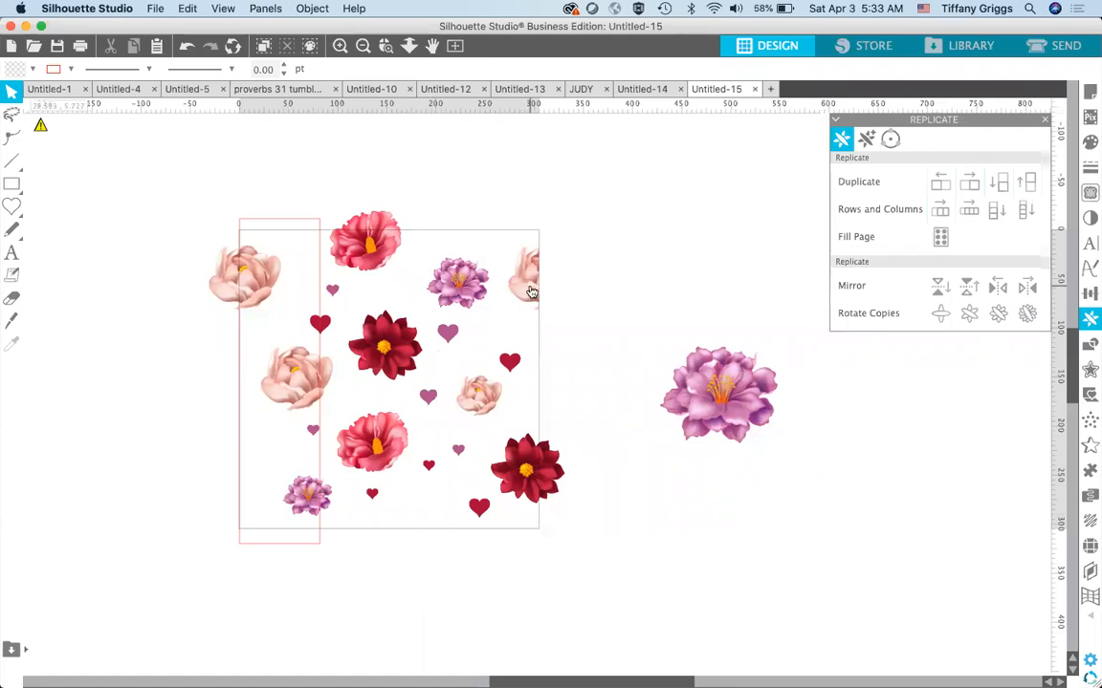
- Duplicate the pale pink flower on the page's left edge to its left, and delete the one overlapping the edge
click(257, 281)
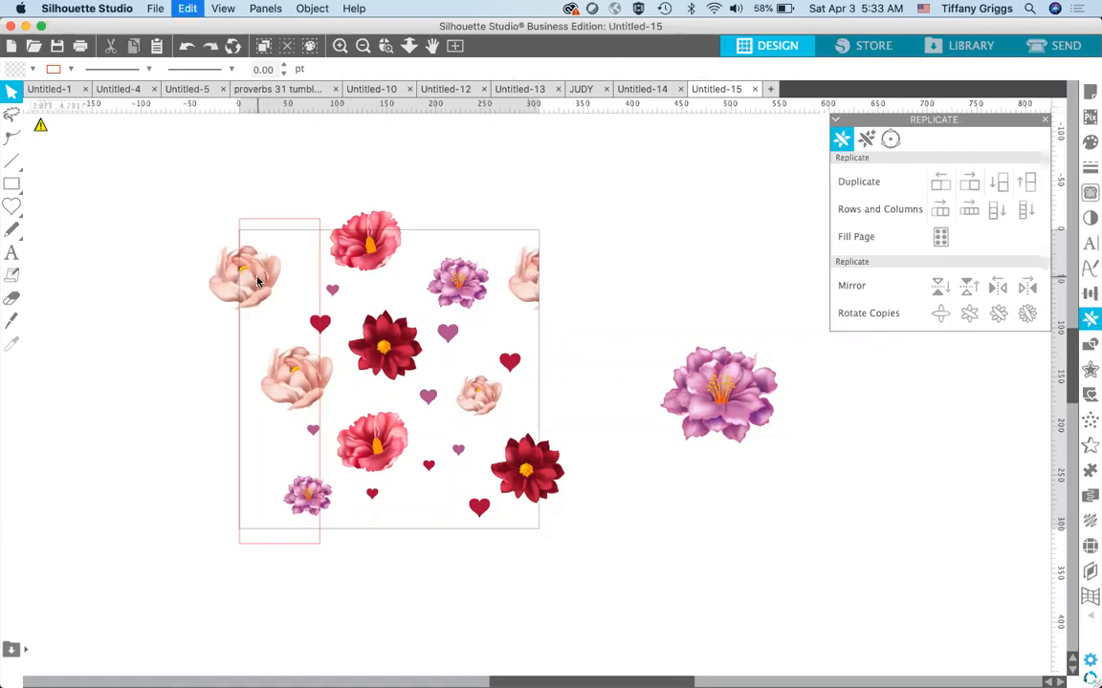
key(super+d)
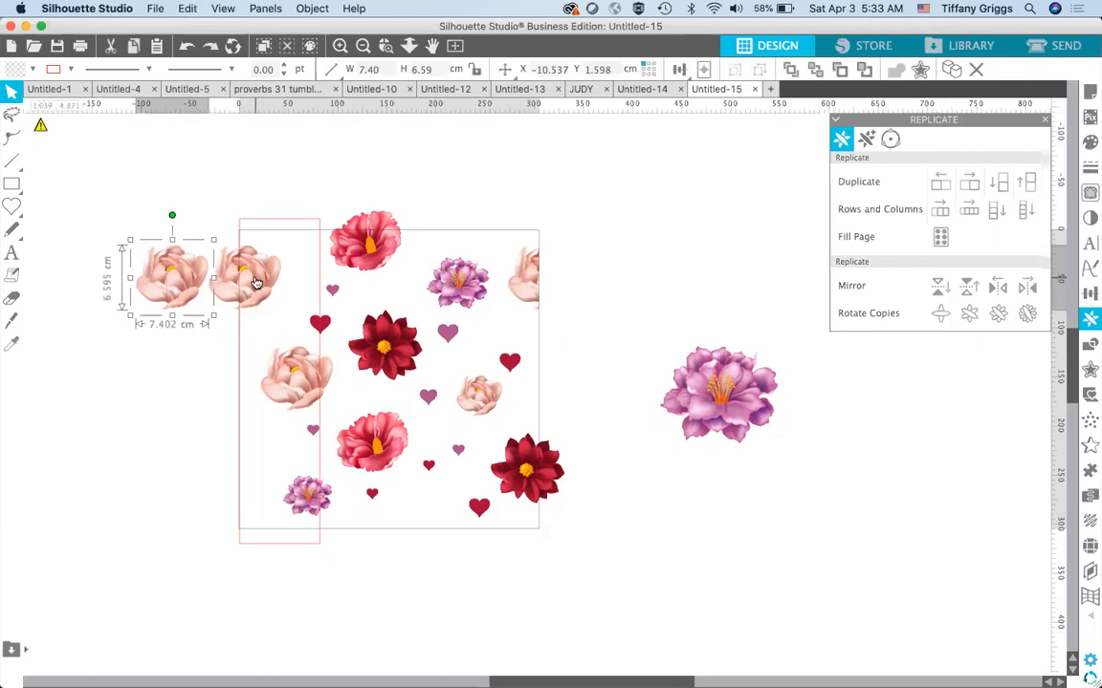
key(super+z)
click(255, 283)
key(Delete)
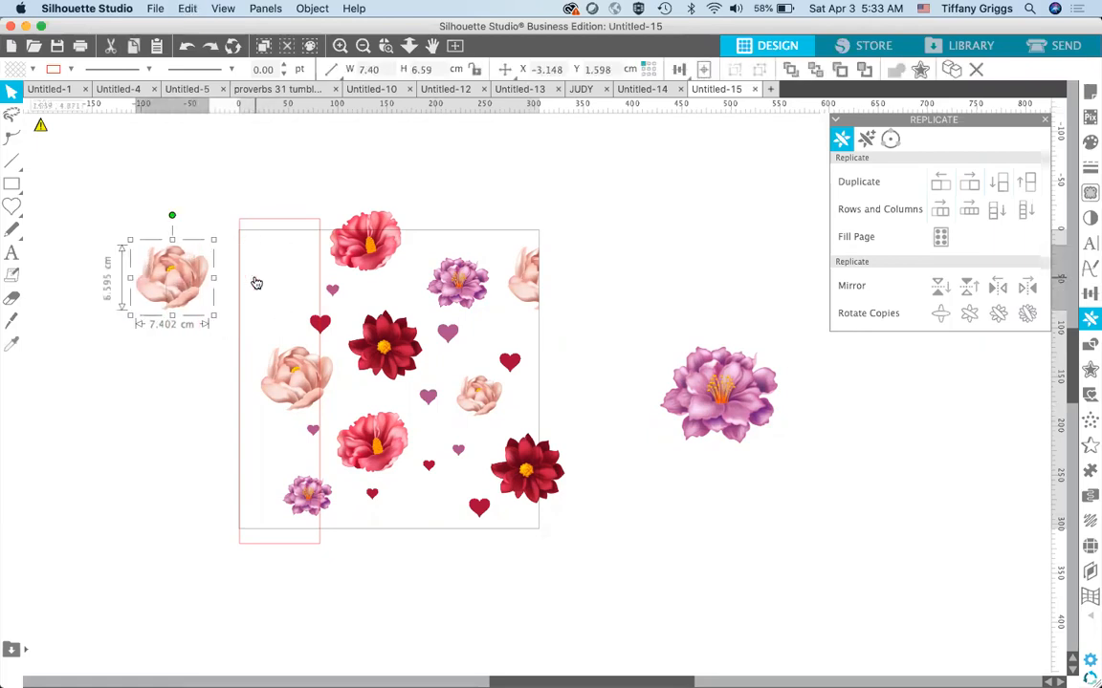
- Try moving the off-page pale pink flower freehand onto the page's left edge, and undo the move
click(174, 355)
click(161, 254)
drag(191, 279, 243, 279)
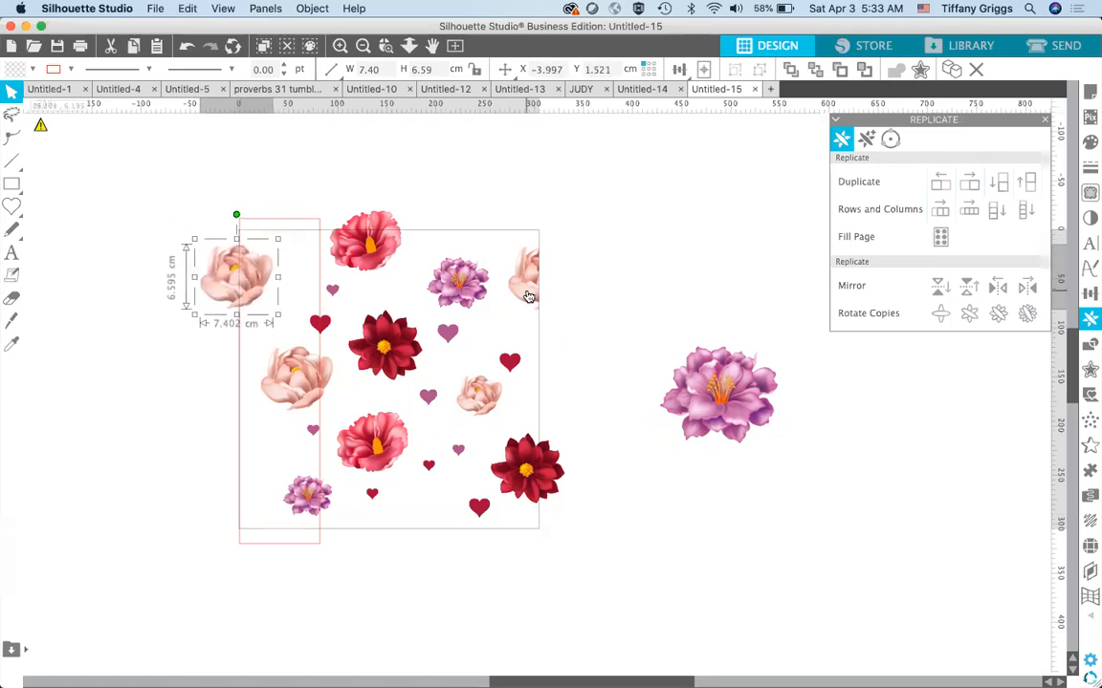
key(Left)
key(Left)
key(Left)
key(Left)
key(Left)
key(Left)
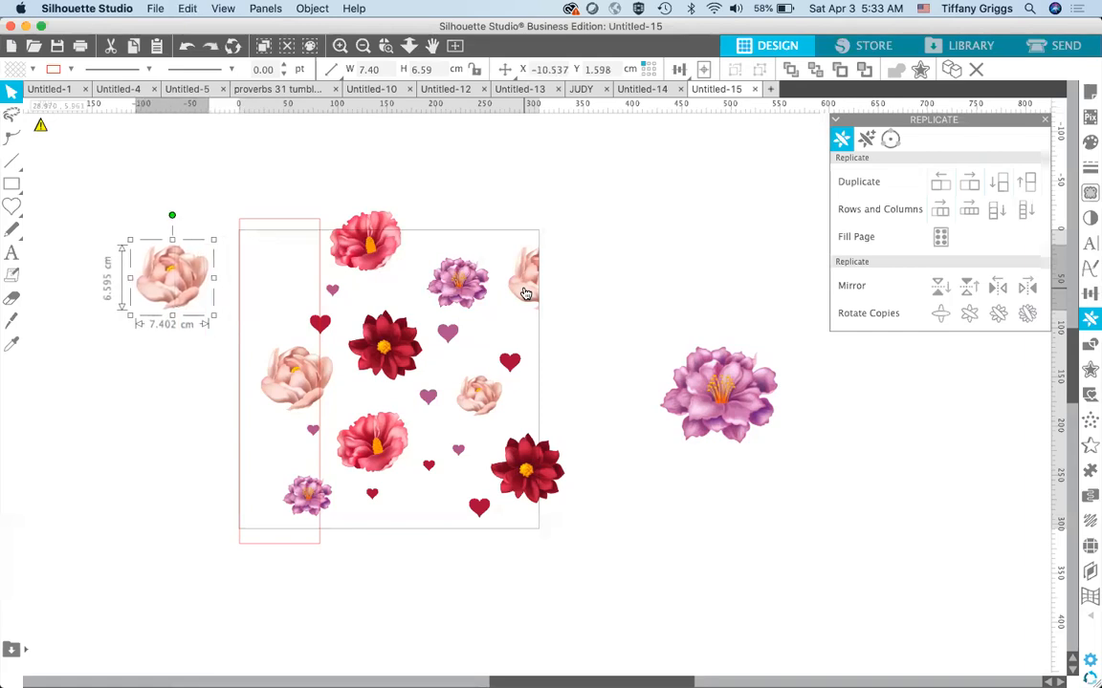
- Restore the pale pink flower over the page's left edge by duplicating the off-page one to the right, and delete the off-page one
key(Right)
key(Right)
key(Right)
key(Right)
key(Right)
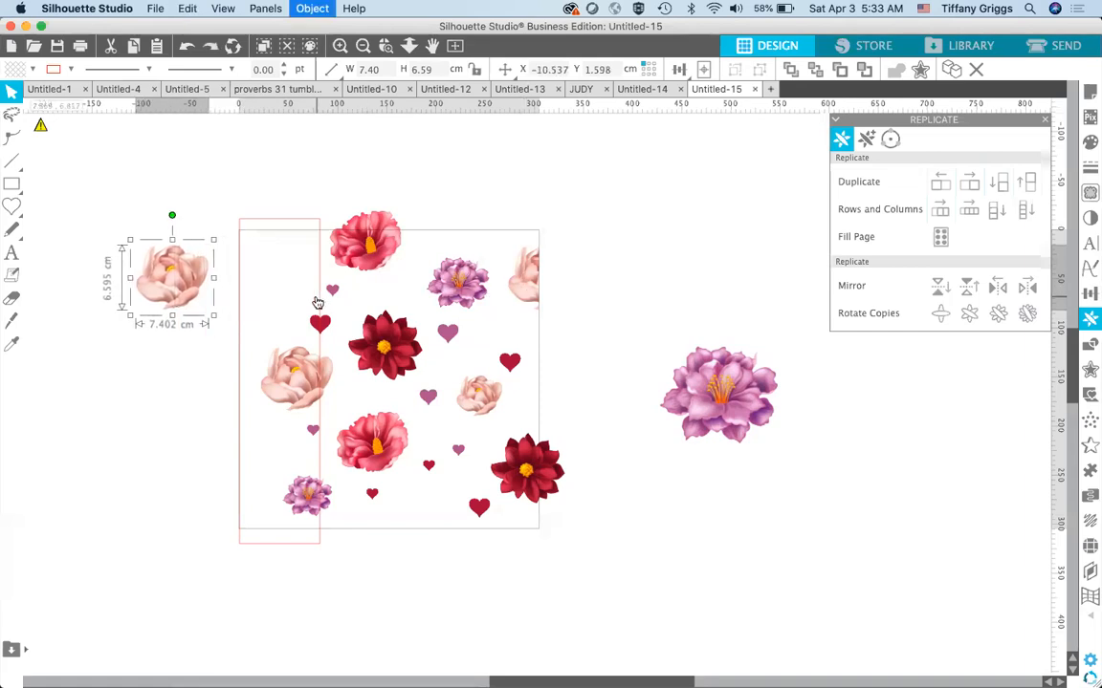
key(Right)
key(Right)
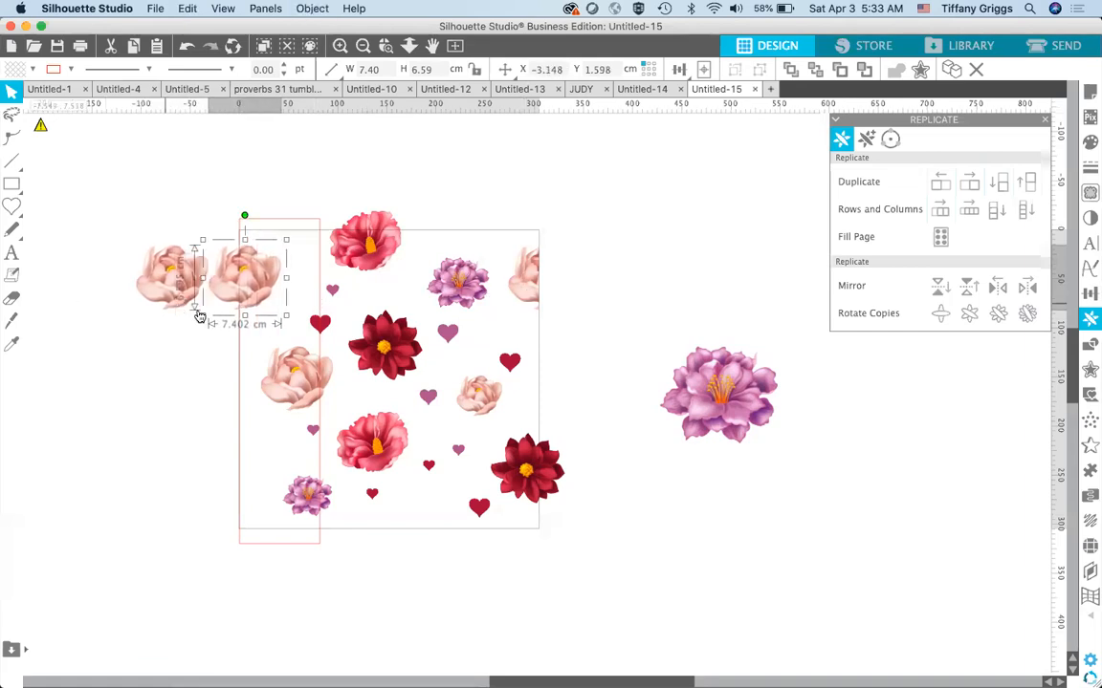
key(Left)
key(Left)
key(Left)
key(Left)
key(Left)
key(Left)
key(Left)
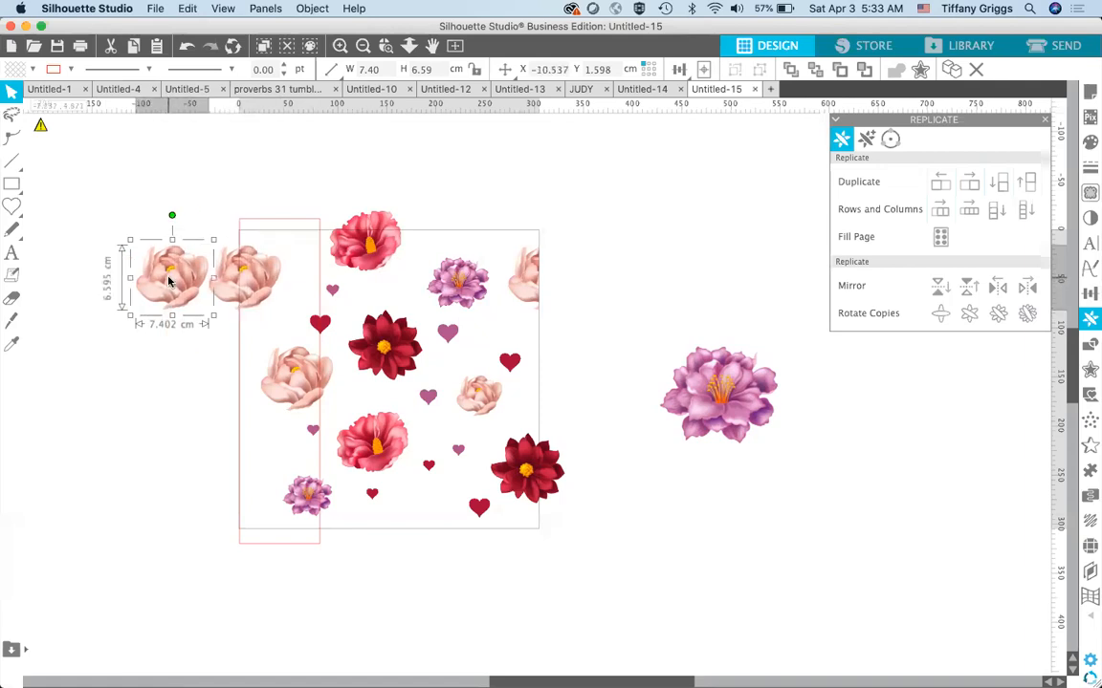
key(Delete)
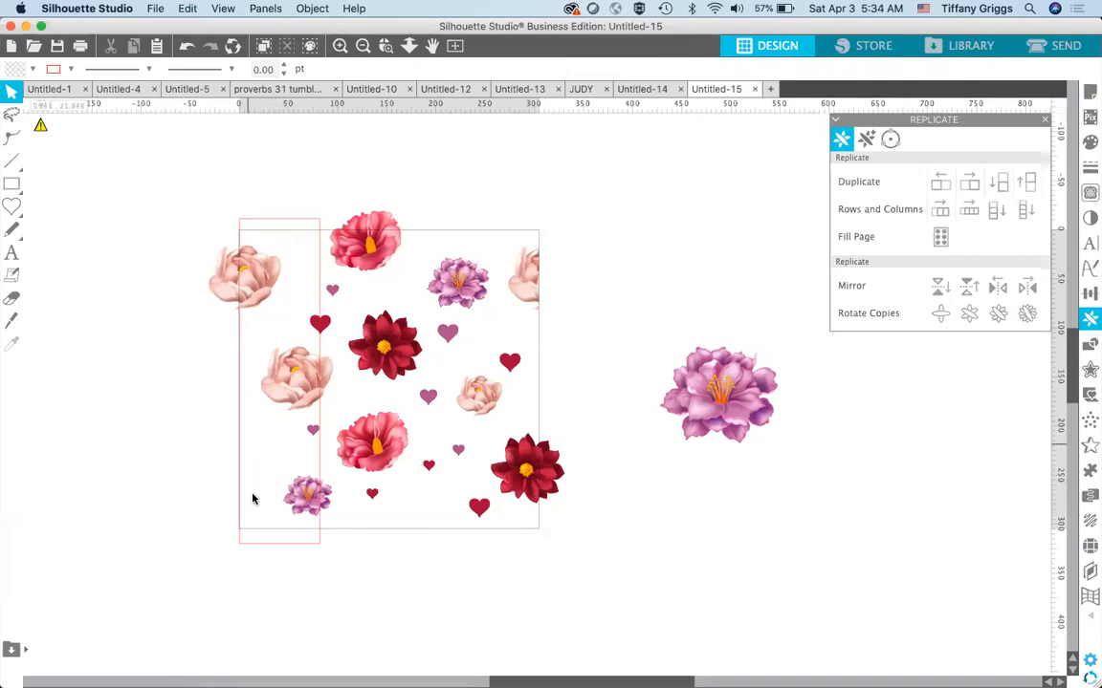
- Align the tall red-outlined rectangle to the page's right edge
click(288, 222)
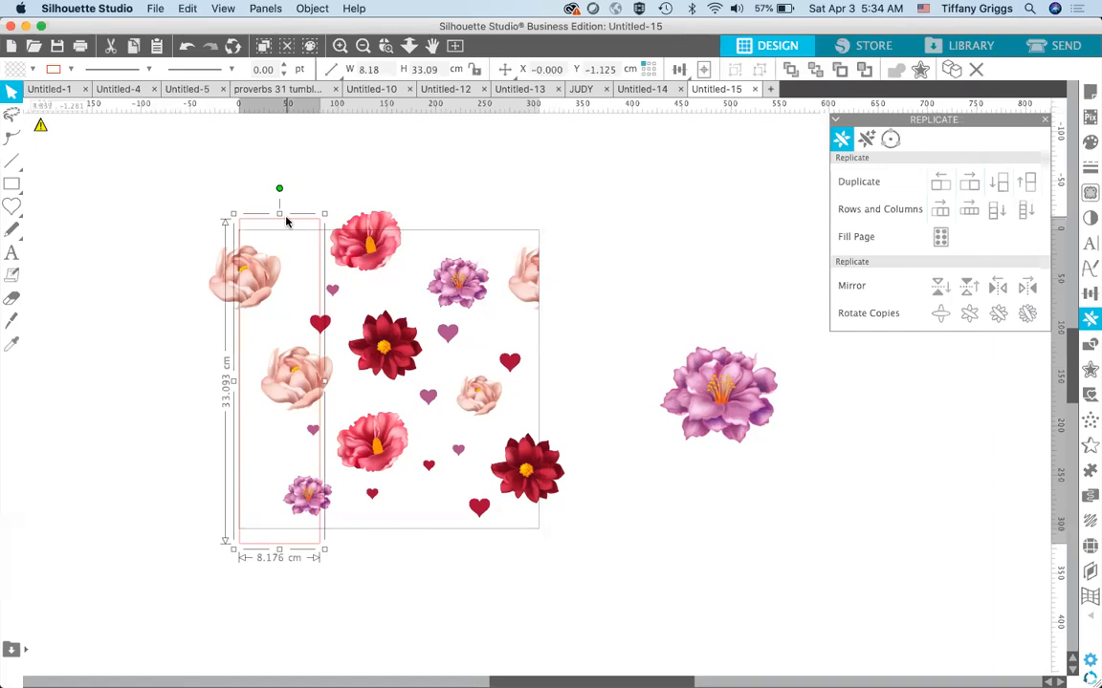
click(678, 69)
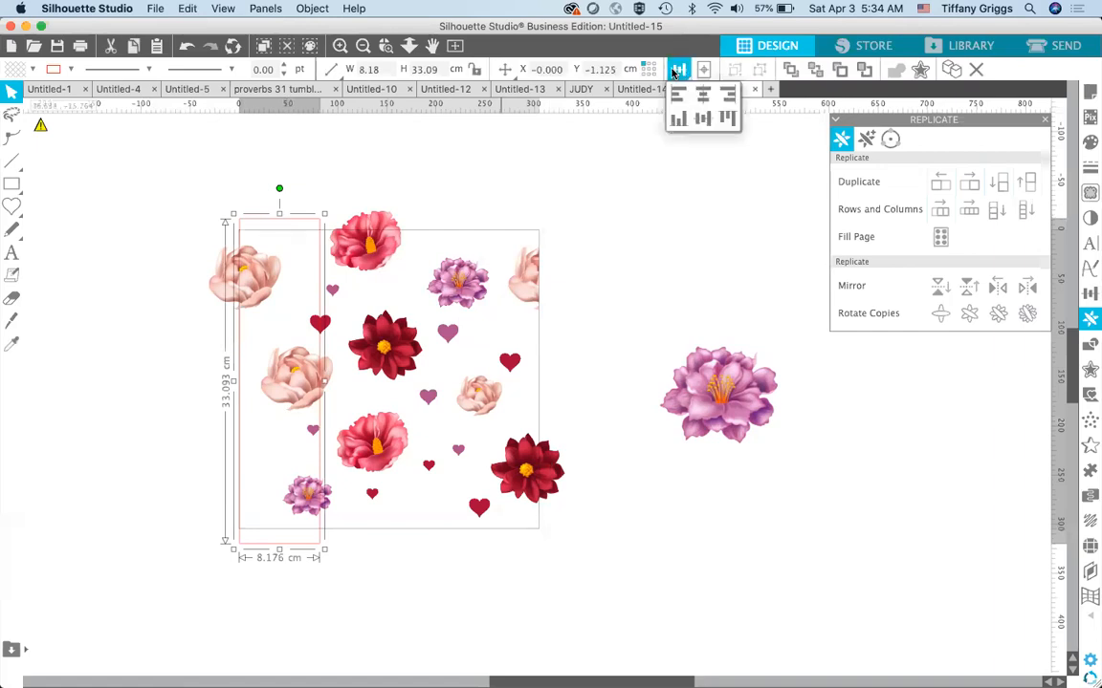
click(728, 98)
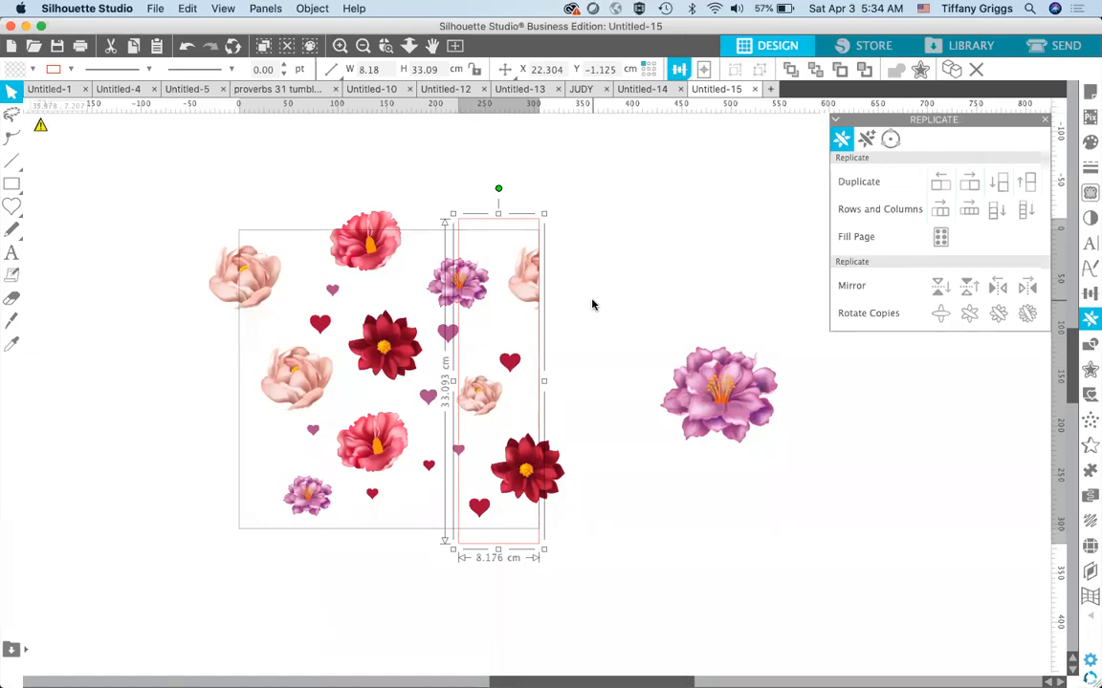
- Duplicate the dark red flower overlapping the page's right edge to its right, outside the page
click(560, 501)
click(538, 488)
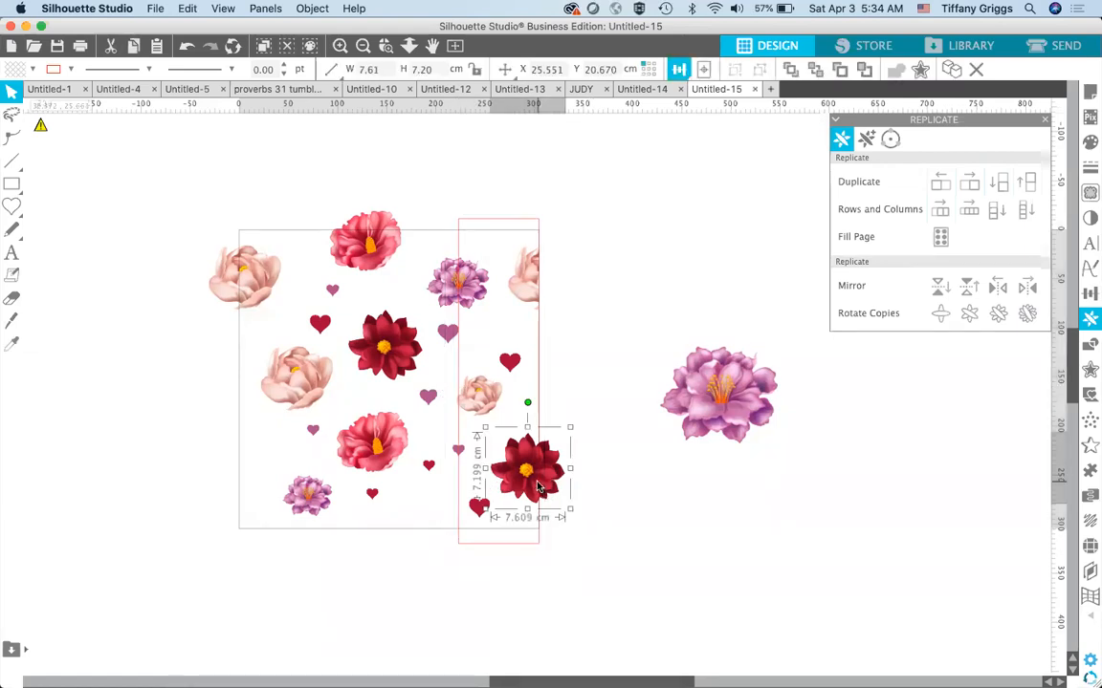
key(super+Right)
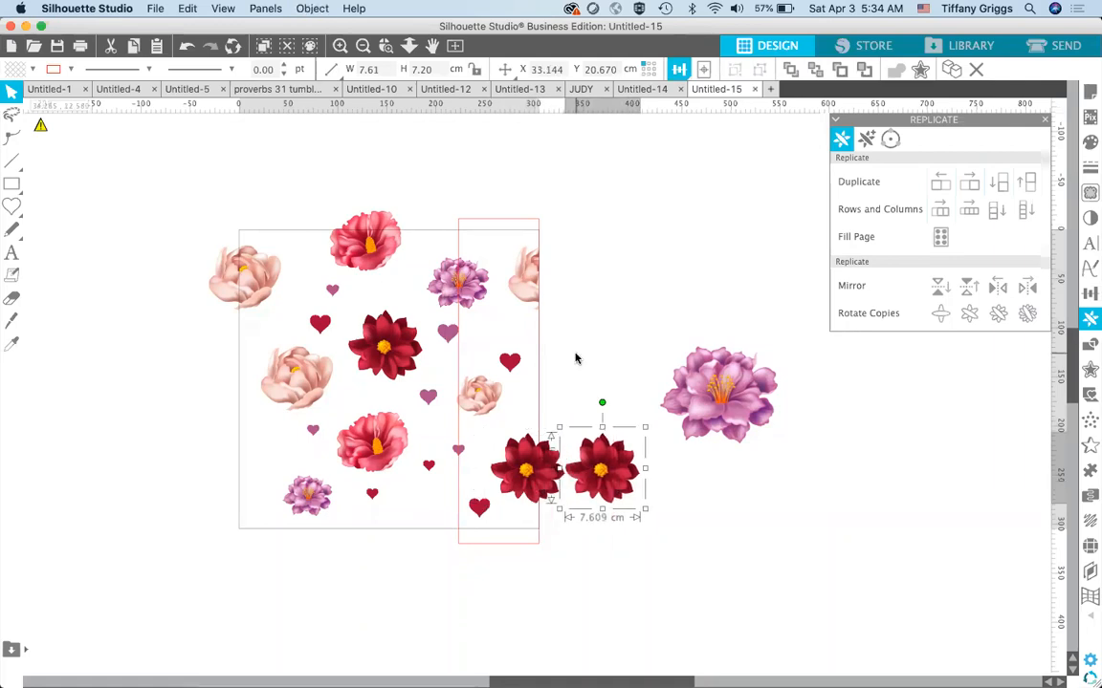
click(574, 359)
- Move the off-page purple flower farther away from the page, and duplicate the tall rectangle to its right
click(502, 224)
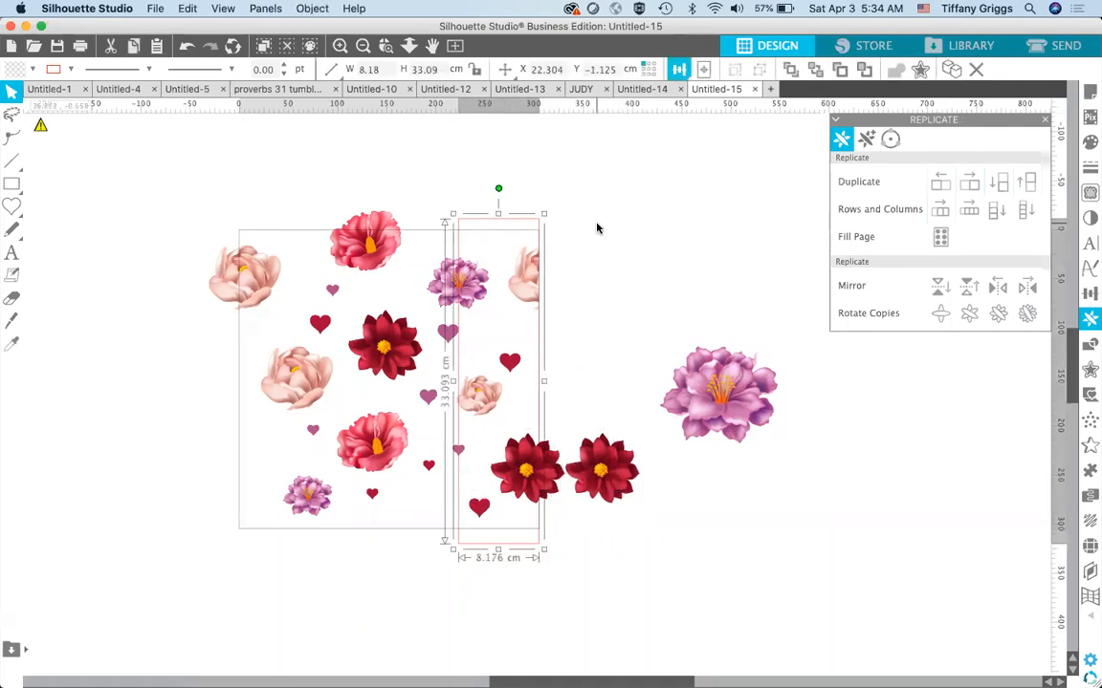
drag(723, 431, 1001, 435)
click(516, 227)
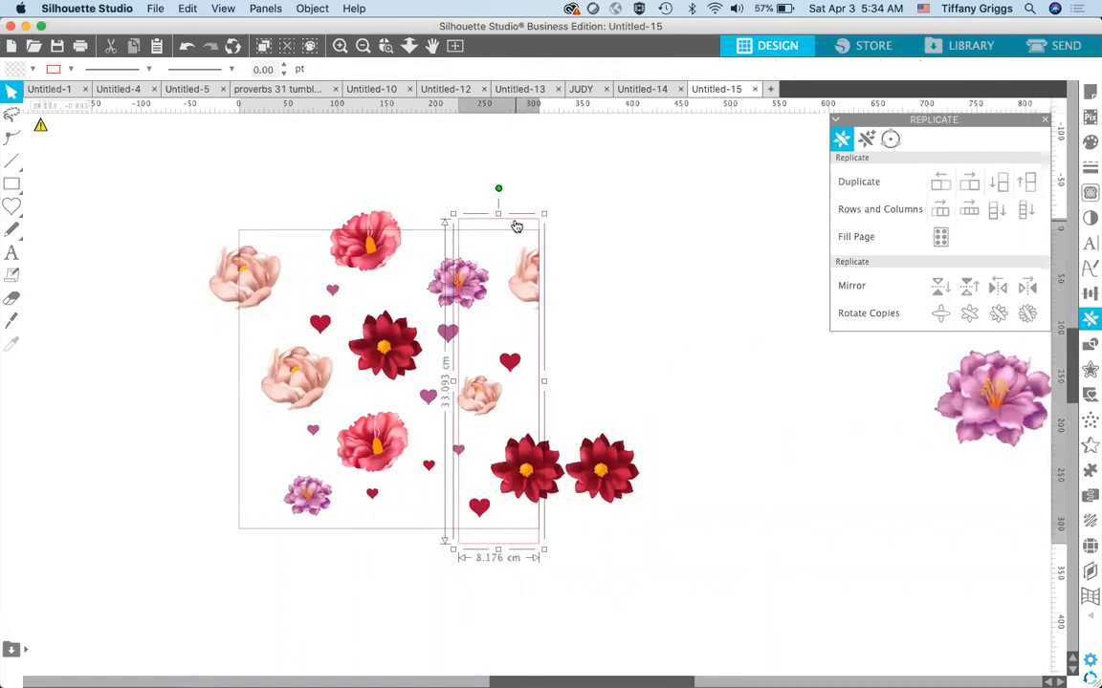
key(super+d)
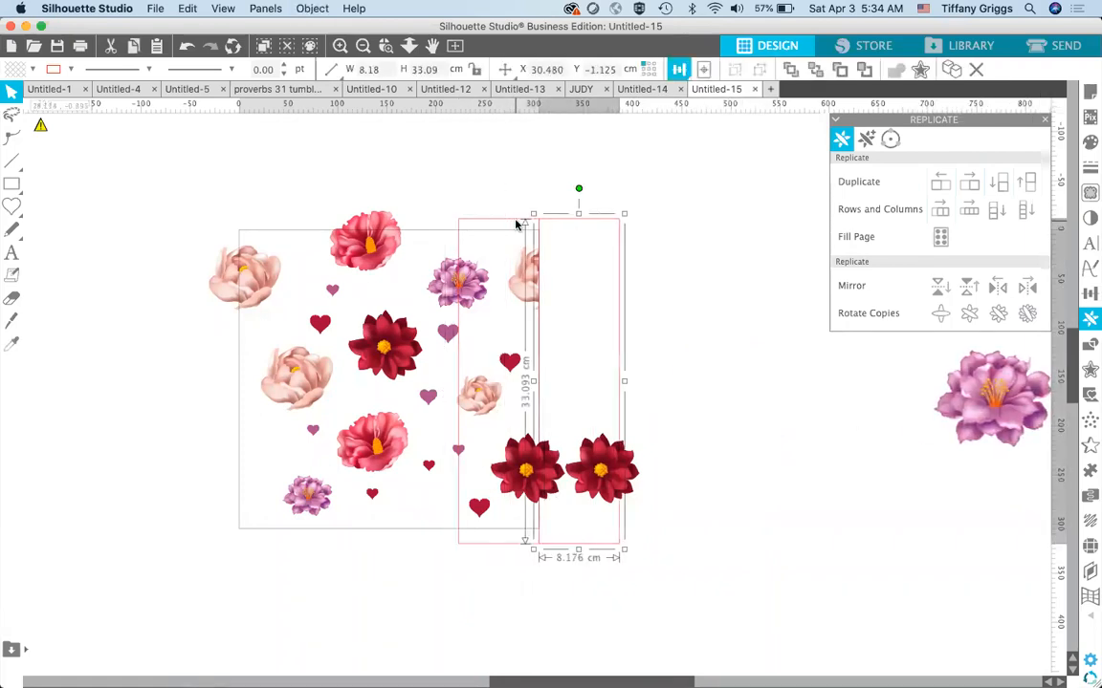
click(645, 339)
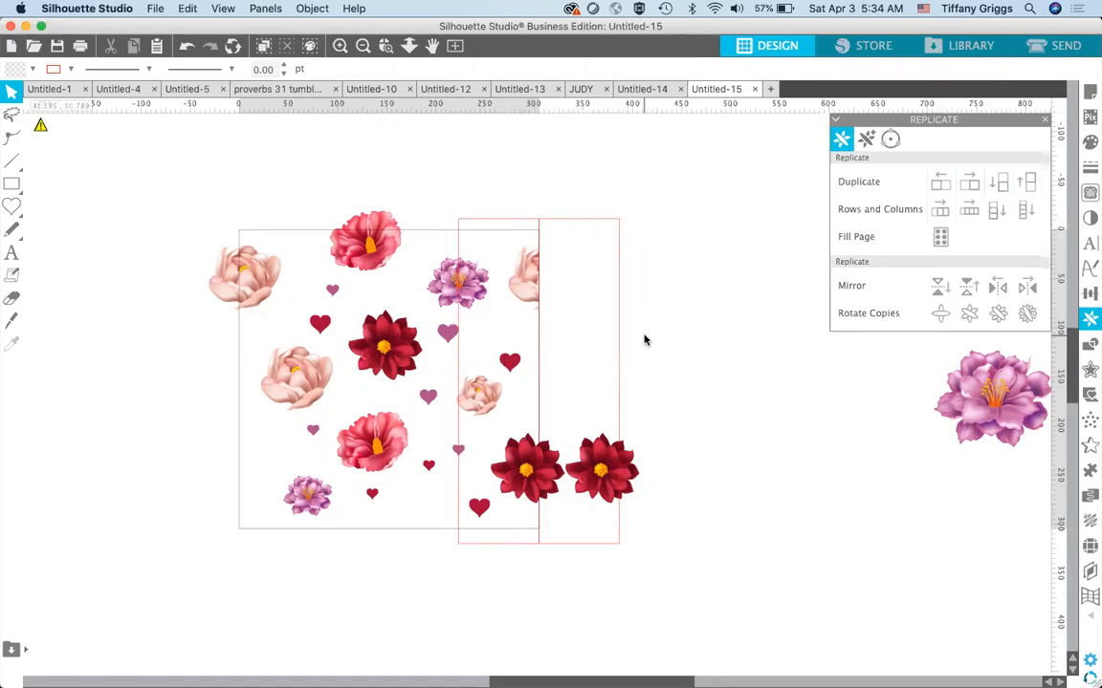
- Crop the dark red flower on the page's right edge with the duplicate rectangle, keeping only the part outside the page
click(502, 225)
drag(510, 224, 582, 220)
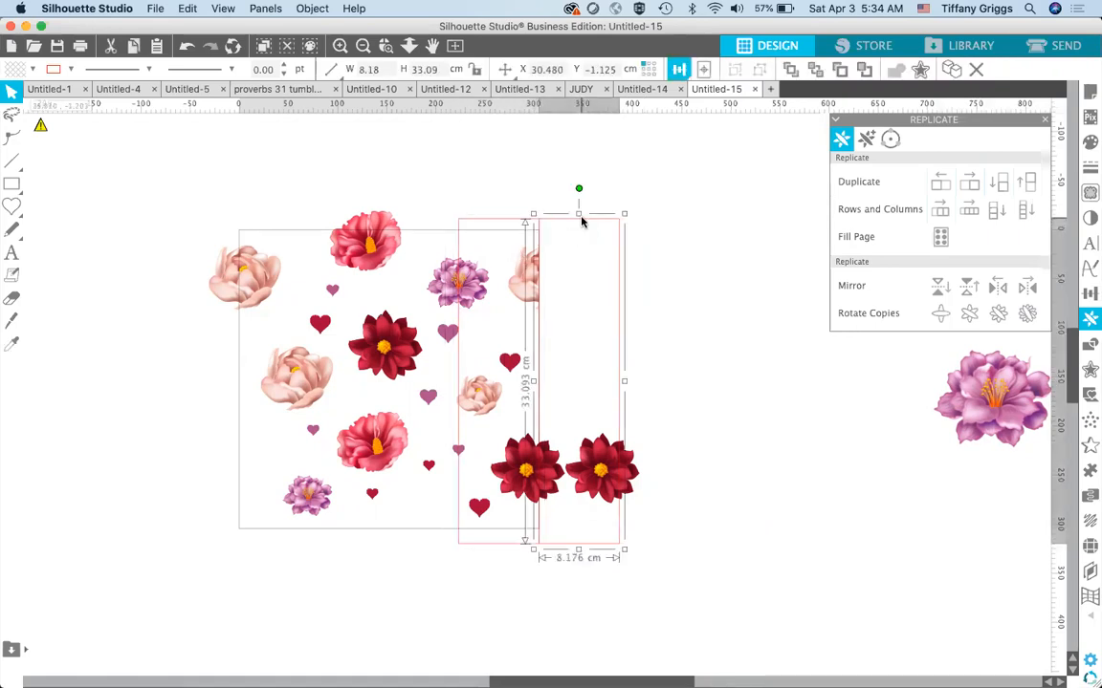
click(533, 459)
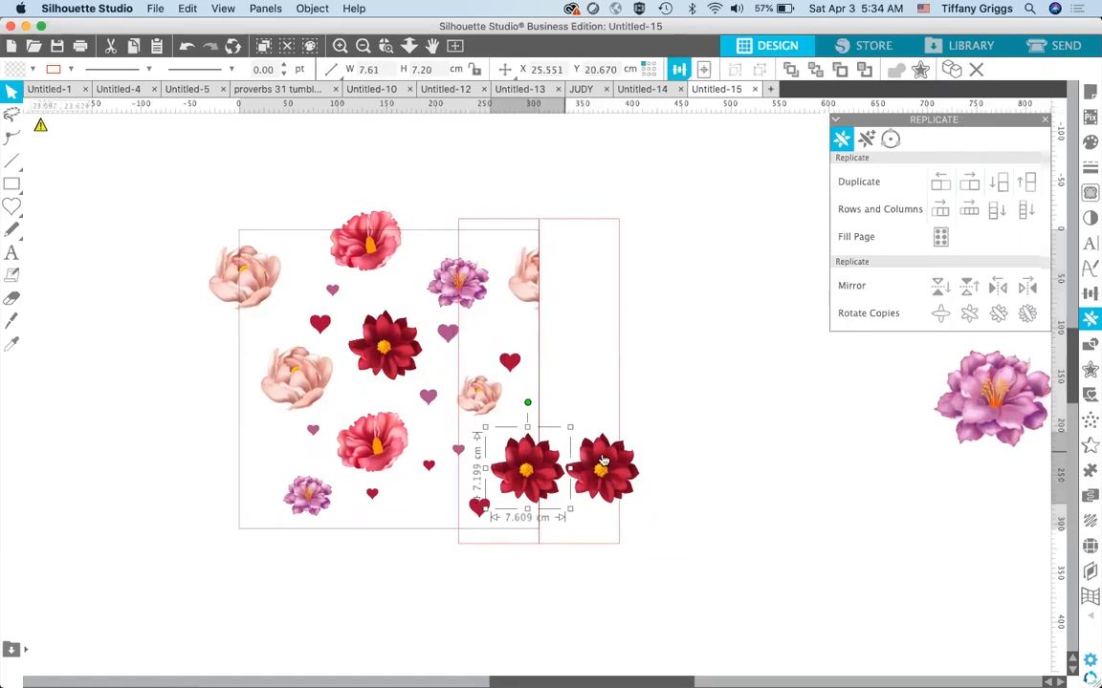
click(685, 442)
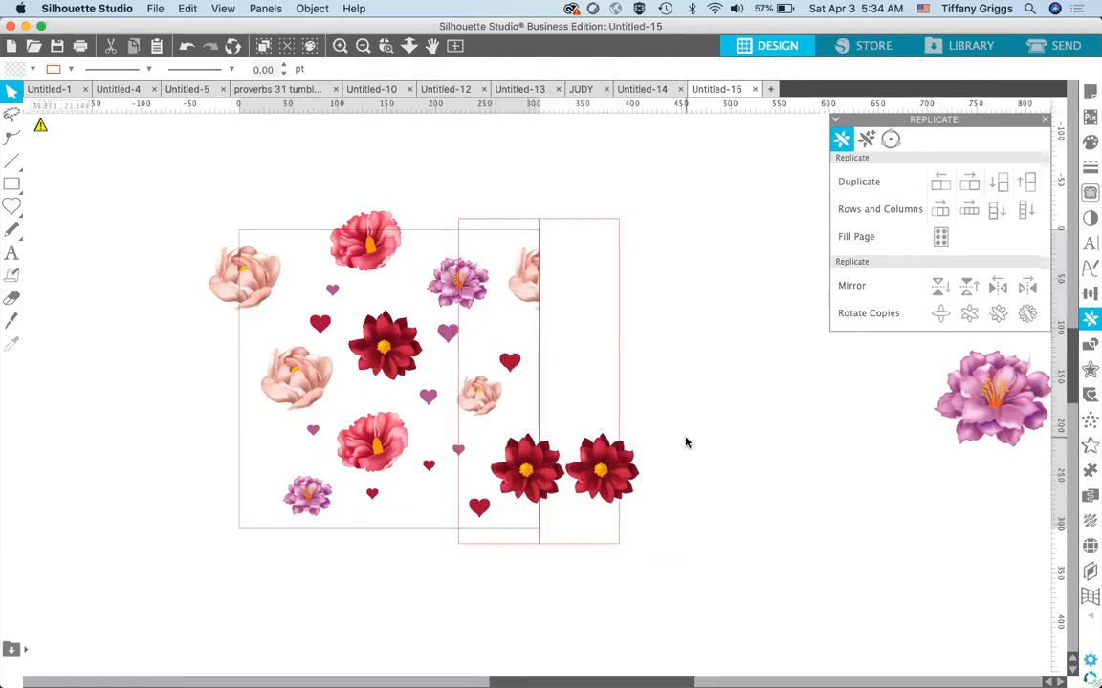
click(619, 294)
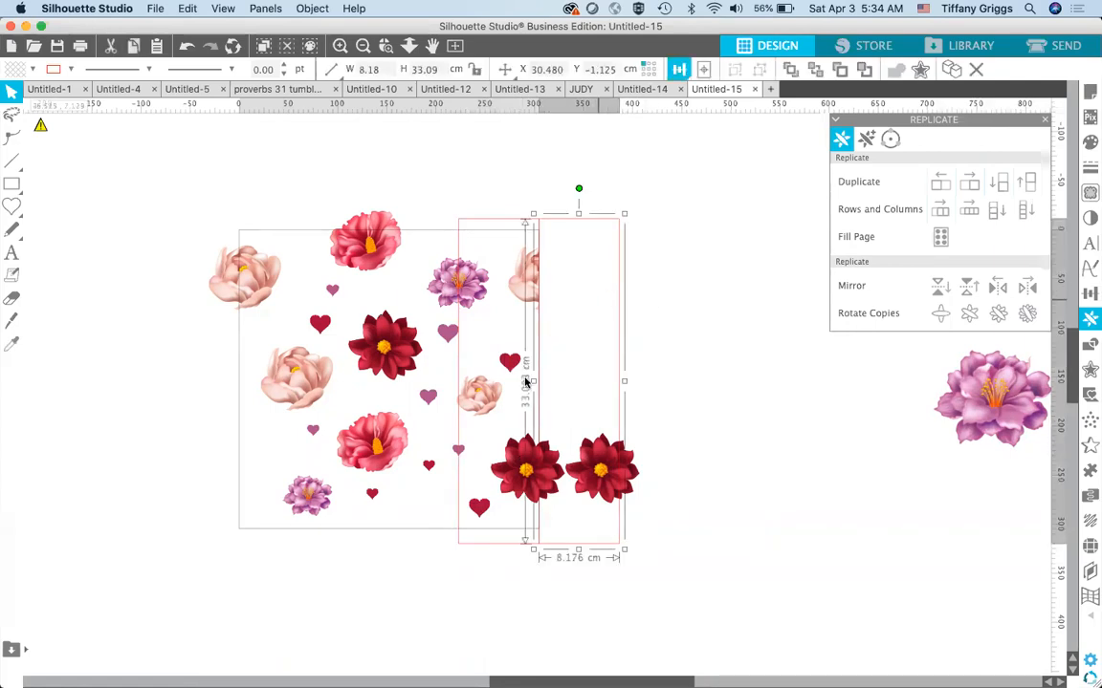
shift+click(508, 478)
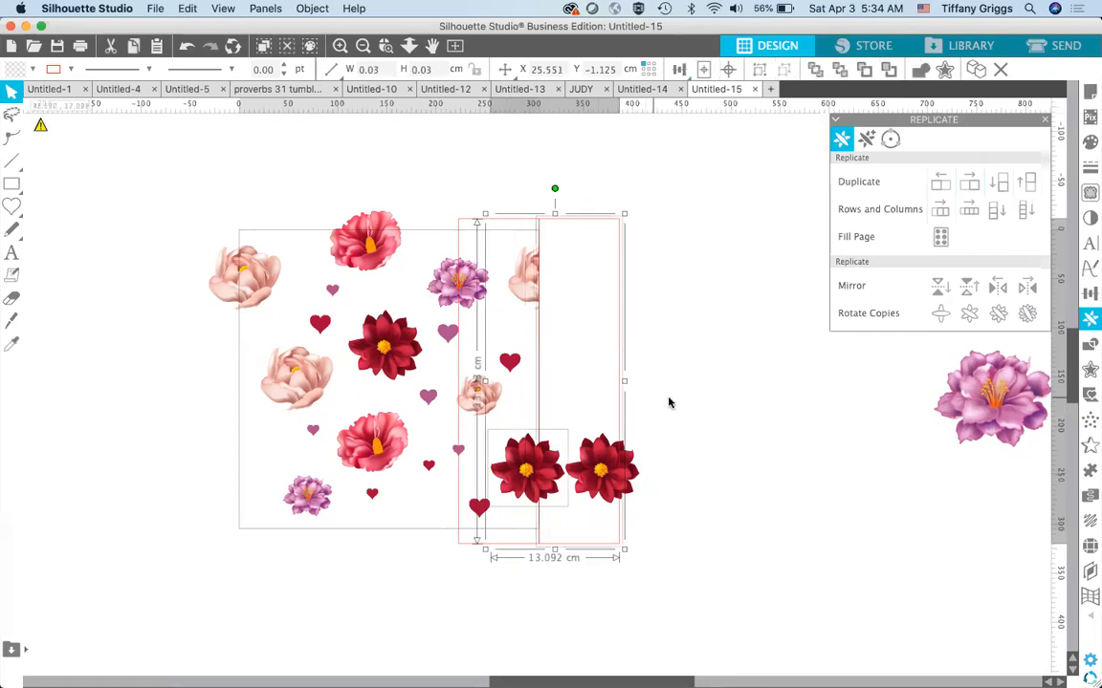
click(1087, 351)
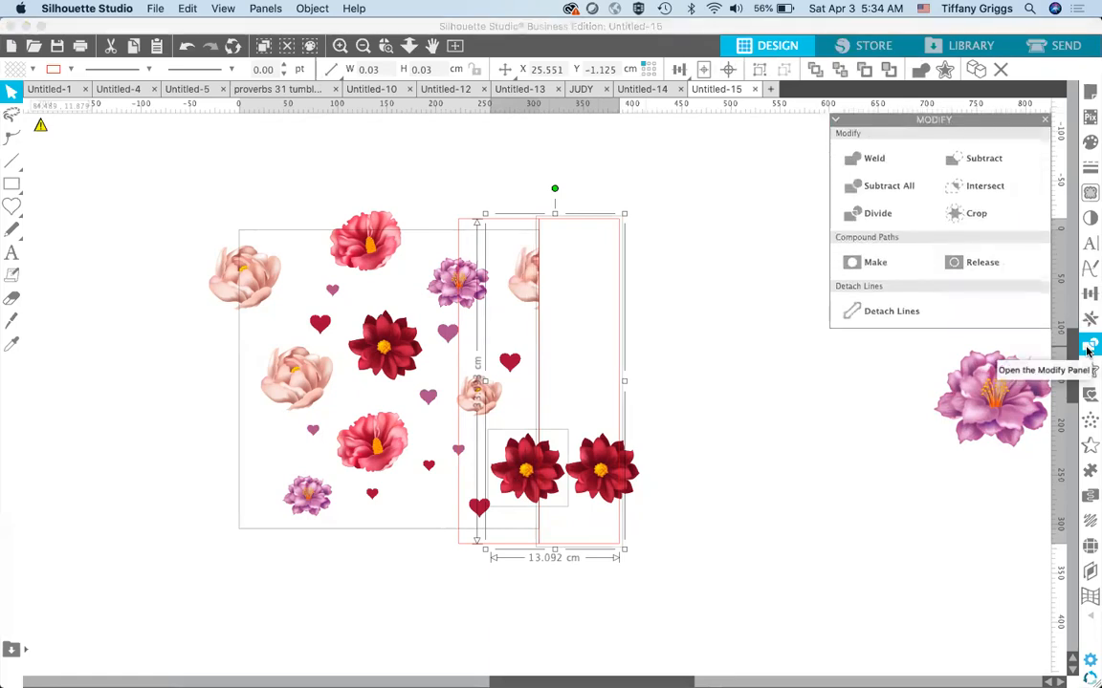
click(957, 216)
click(681, 387)
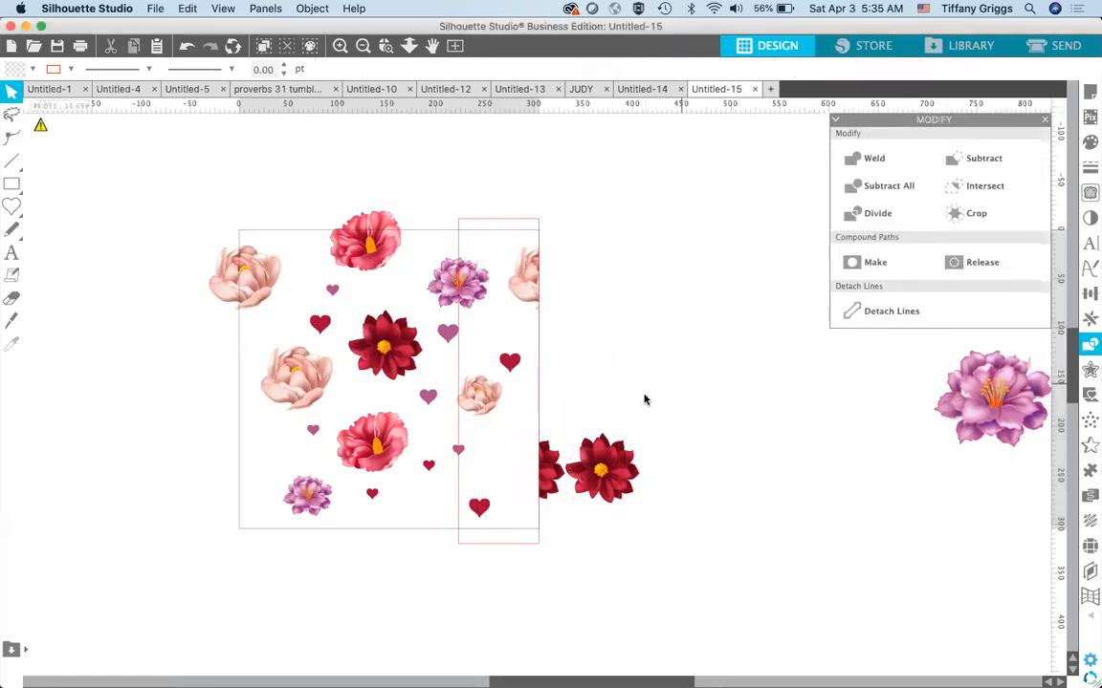
- Align the cropped dark red flower part to the page's left edge
click(554, 482)
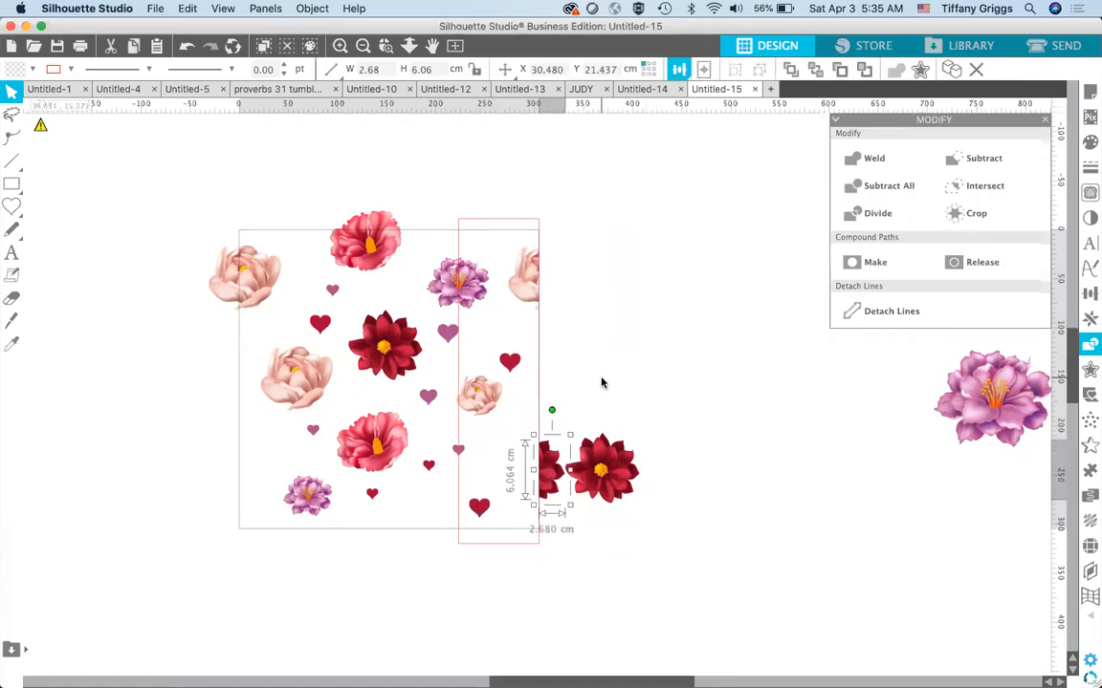
click(676, 70)
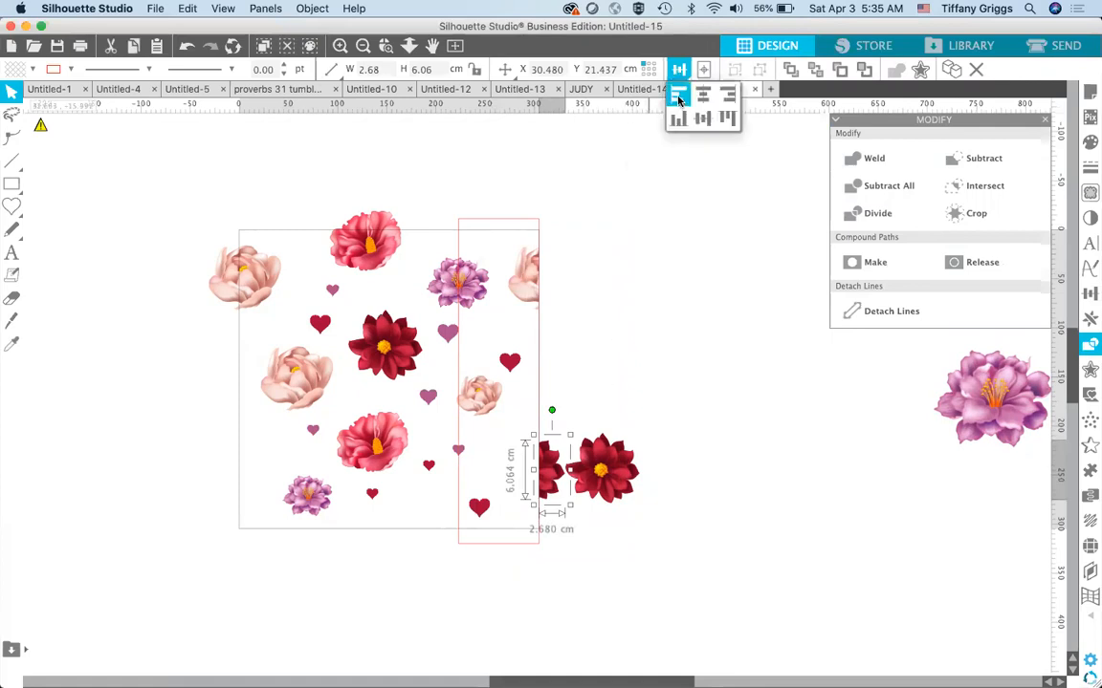
click(677, 96)
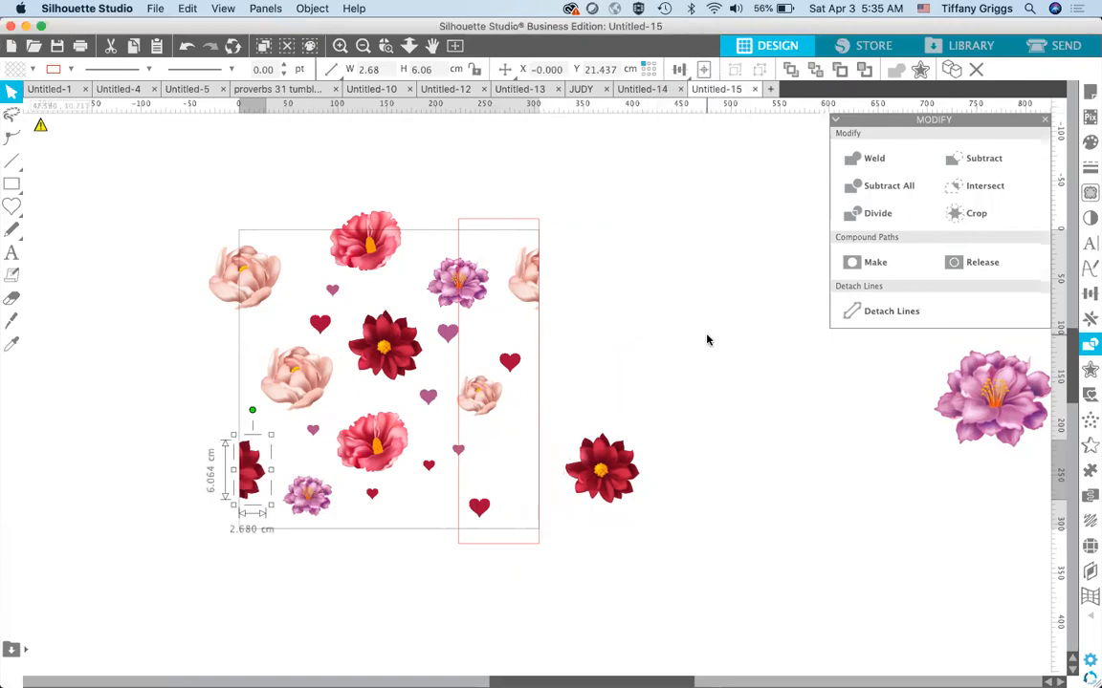
click(641, 398)
- Duplicate the off-page dark red flower to its left so the copy overlaps the page's right edge, and delete the off-page one
click(606, 466)
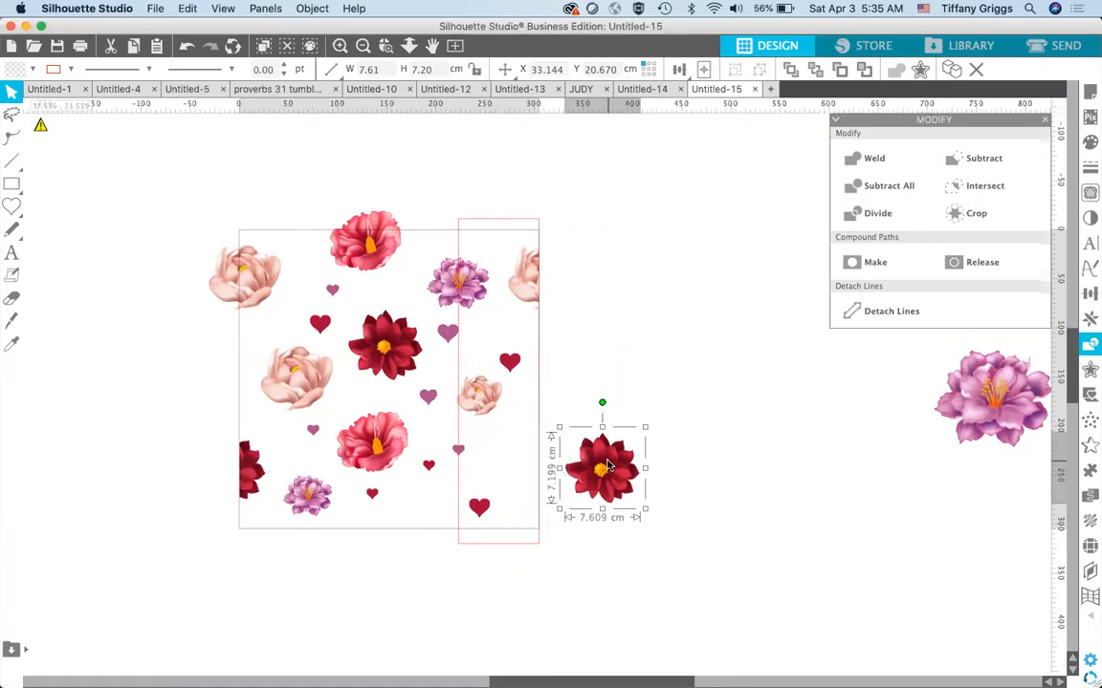
key(super+Left)
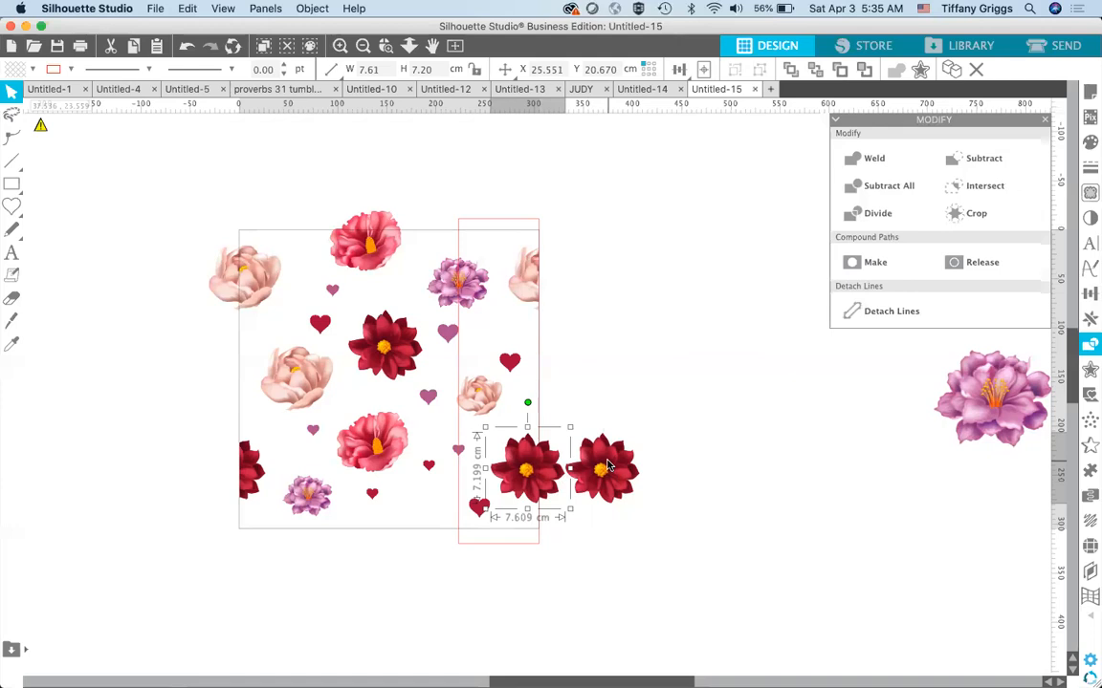
click(659, 487)
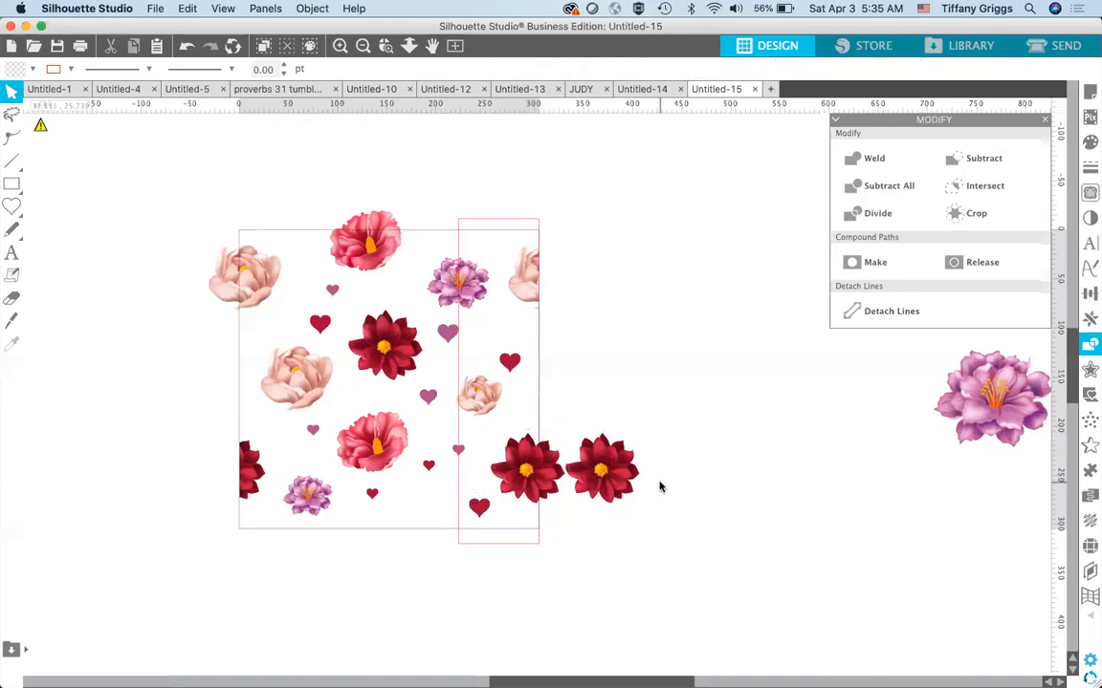
click(613, 459)
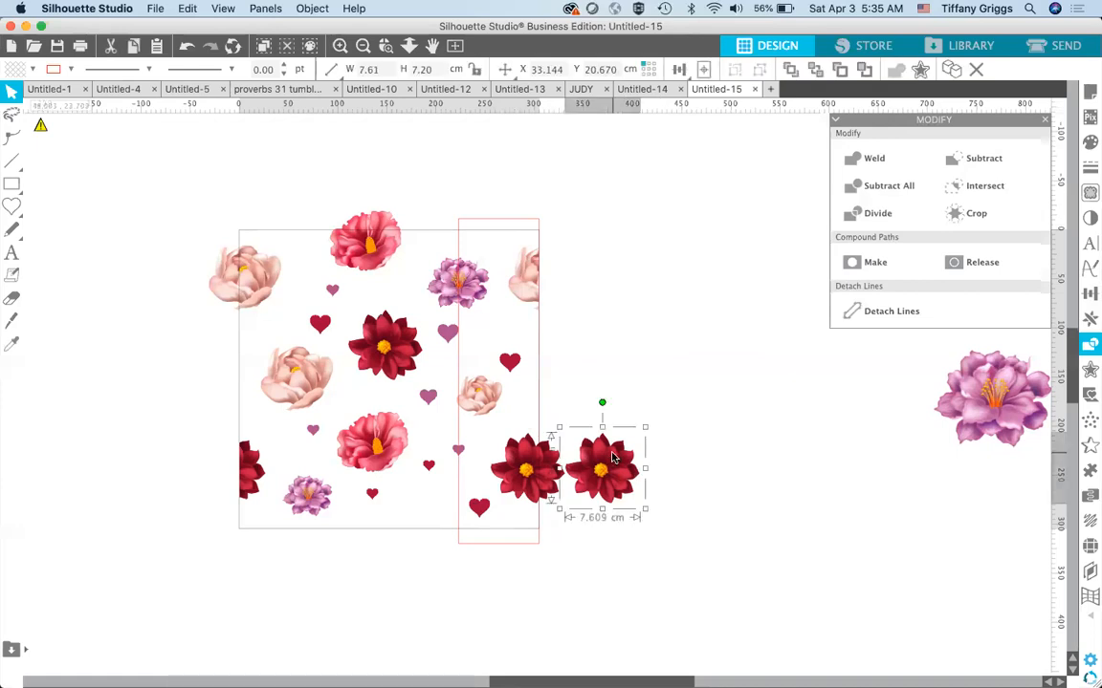
key(Delete)
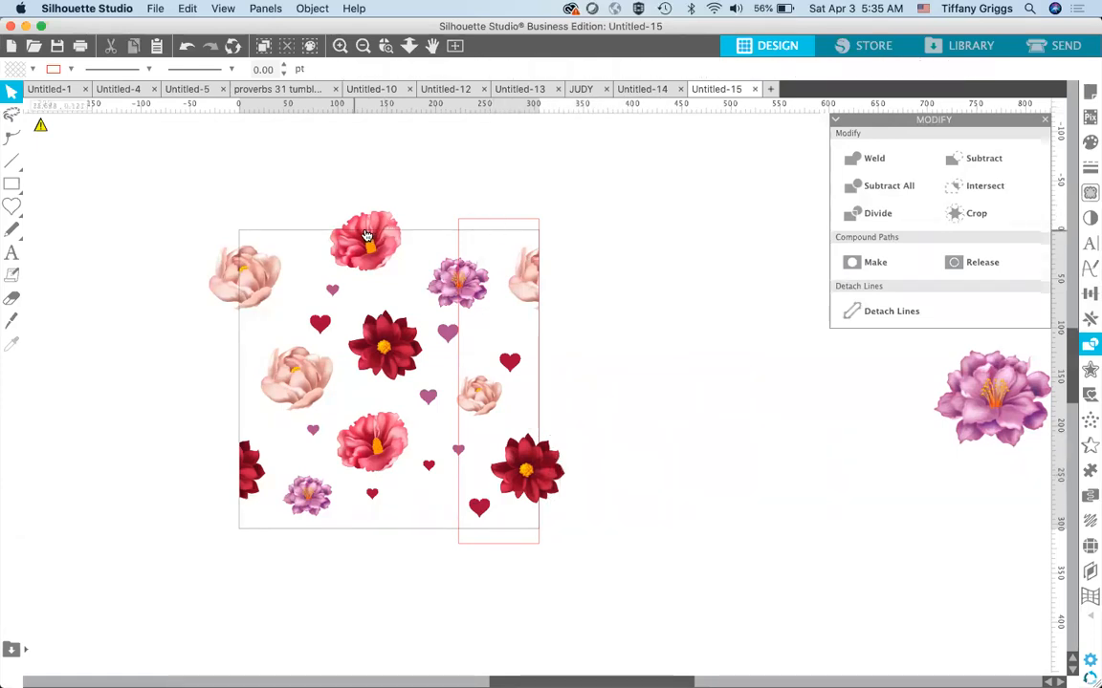
- Open the rotation options for the tall rectangle along the page's right edge
click(505, 225)
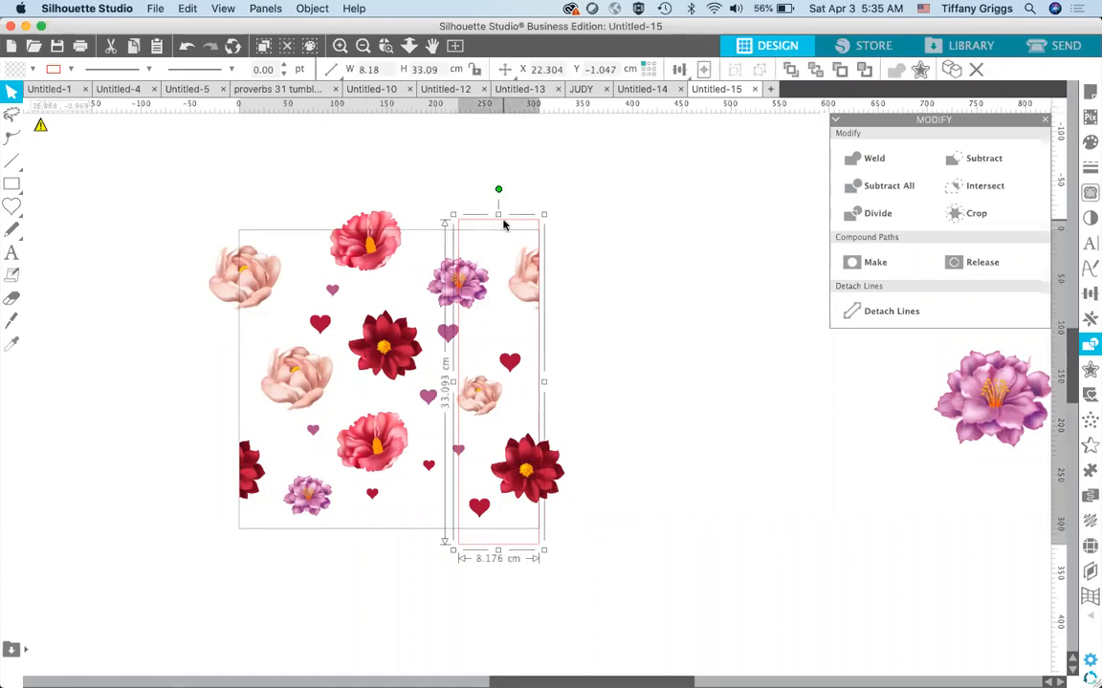
click(1091, 297)
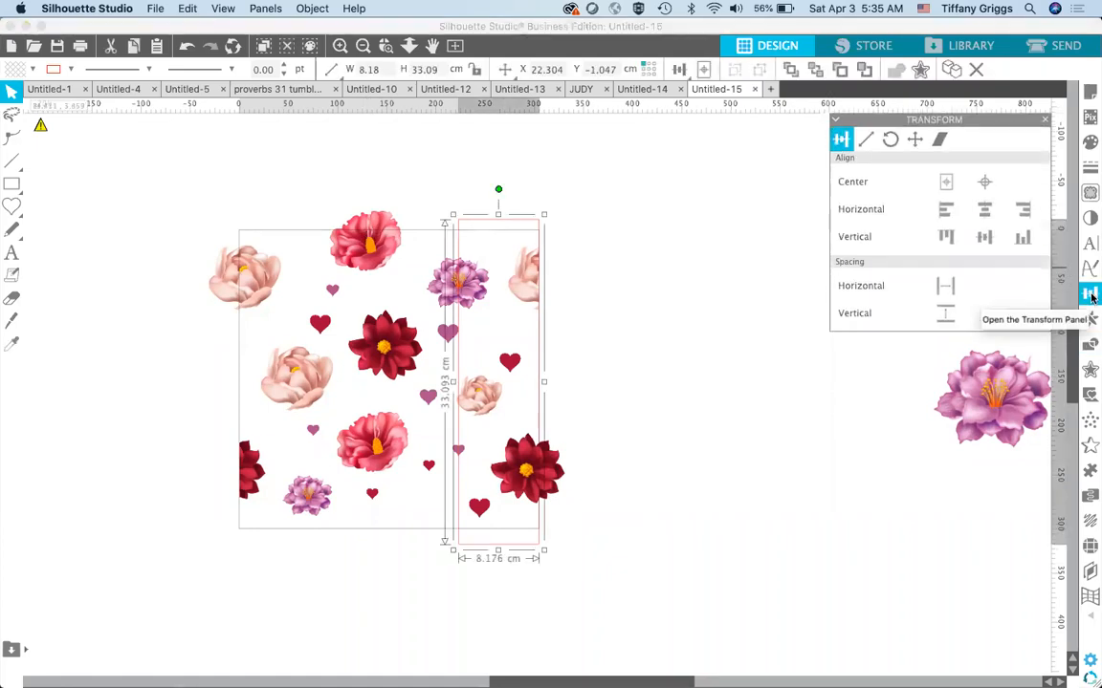
click(891, 140)
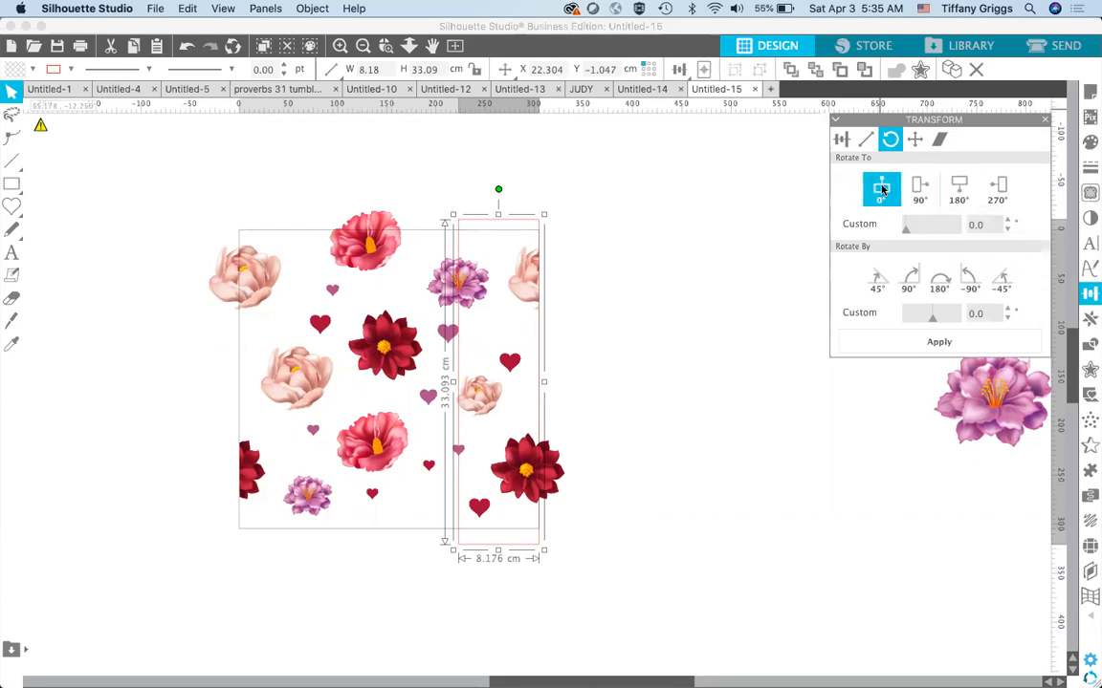
- Try rotating the tall rectangle by 180° and by 90°, returning it to its original orientation
click(955, 191)
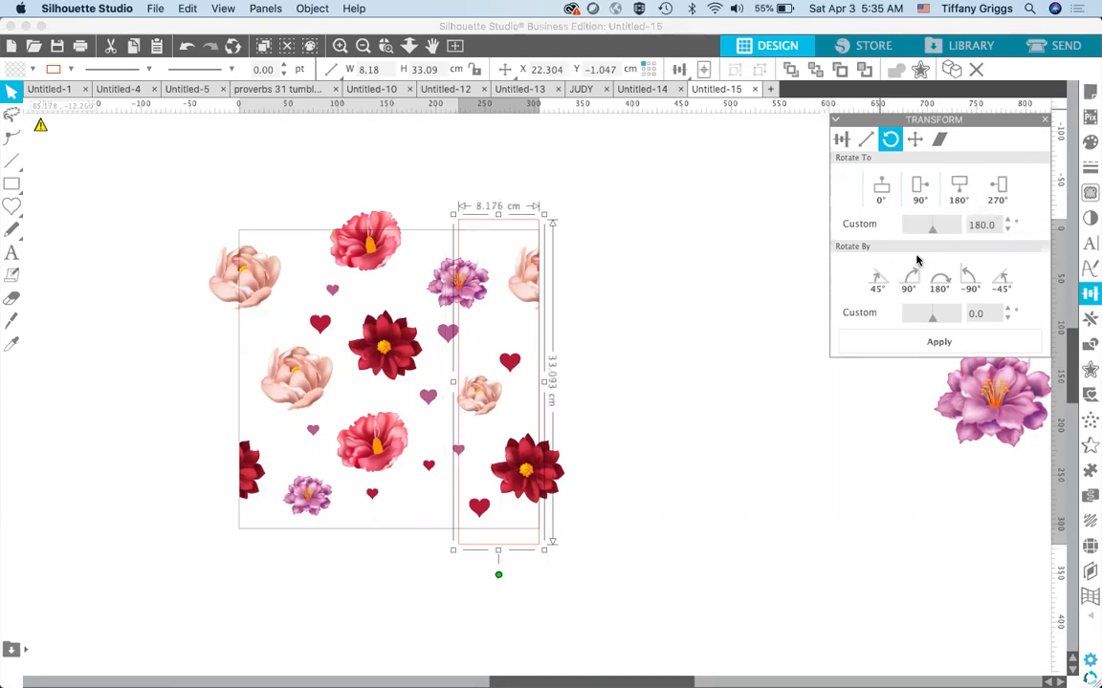
click(941, 285)
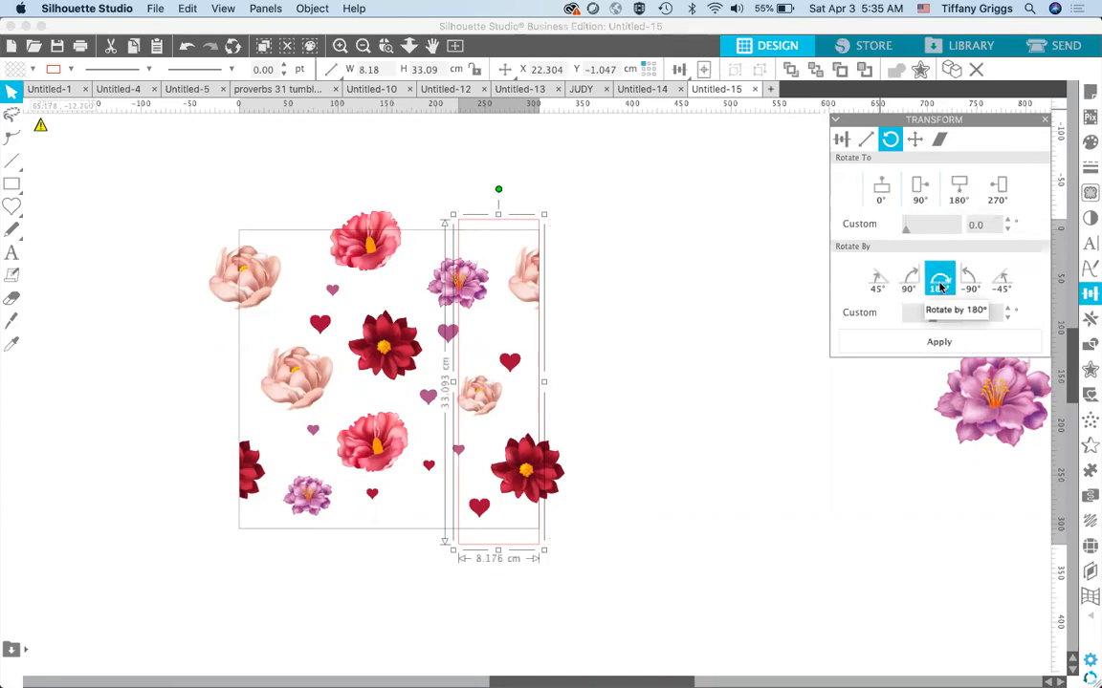
click(912, 282)
key(super+z)
- Rotate the rectangle by 90° and align it to the page's horizontal center and top edge, keeping it selected
click(910, 282)
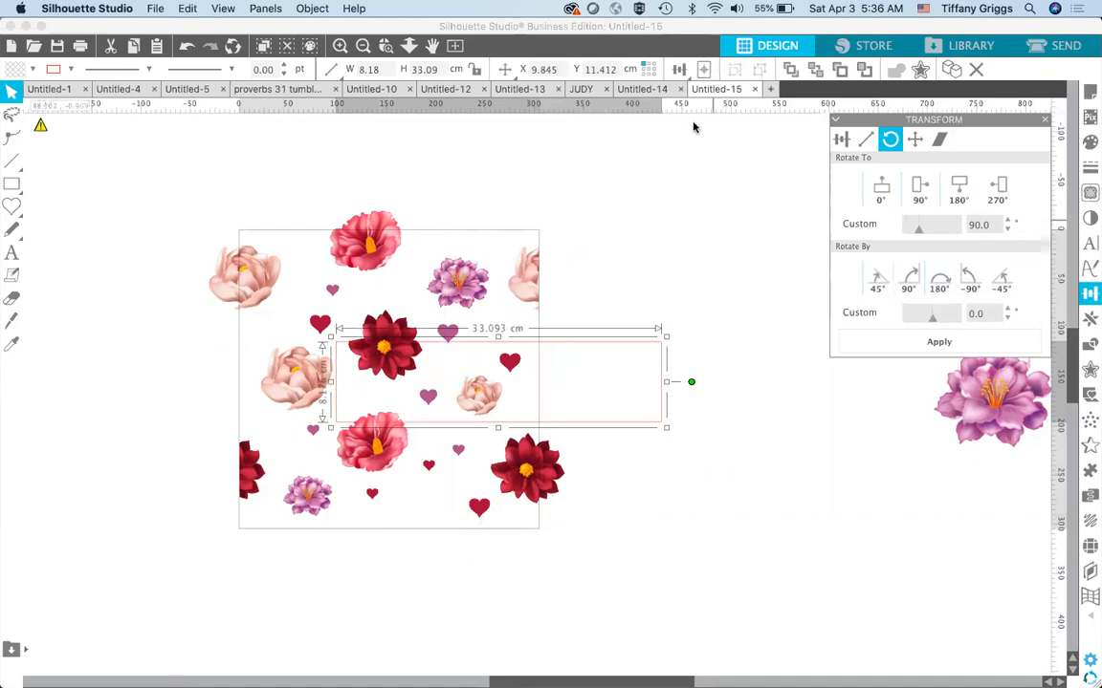
click(679, 69)
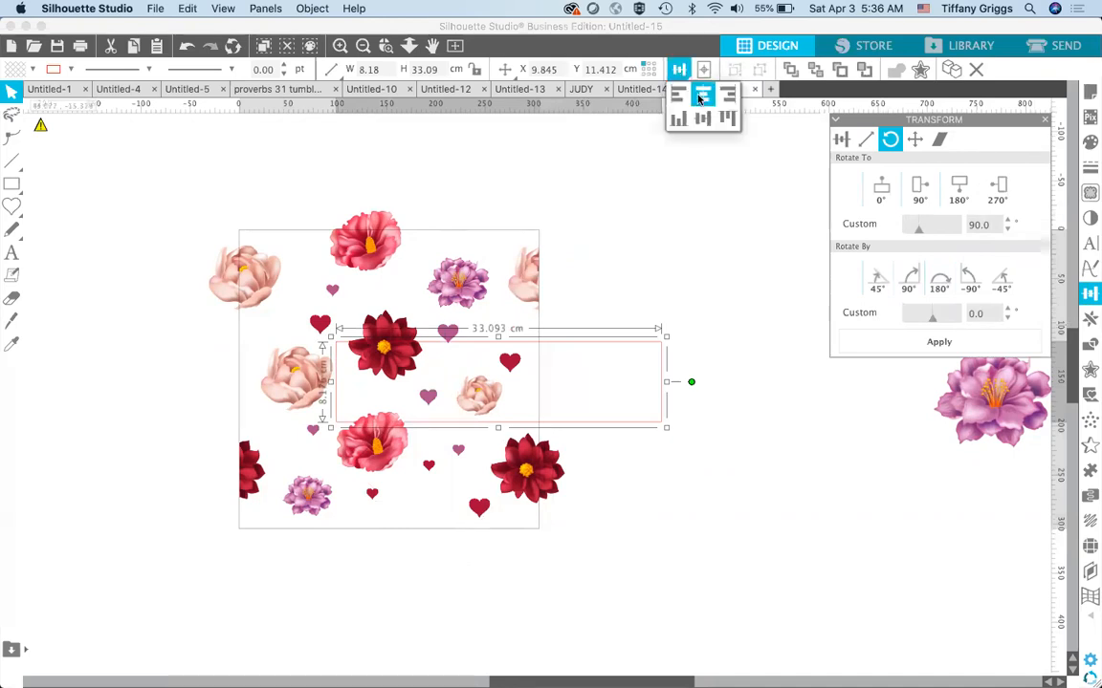
click(701, 98)
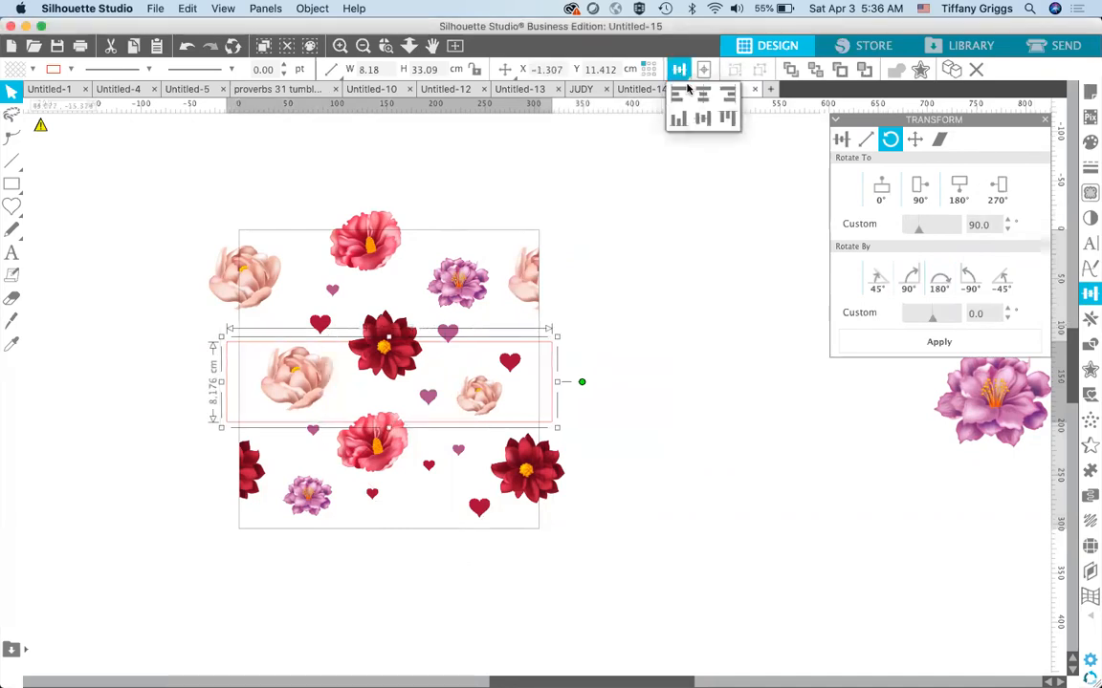
click(726, 121)
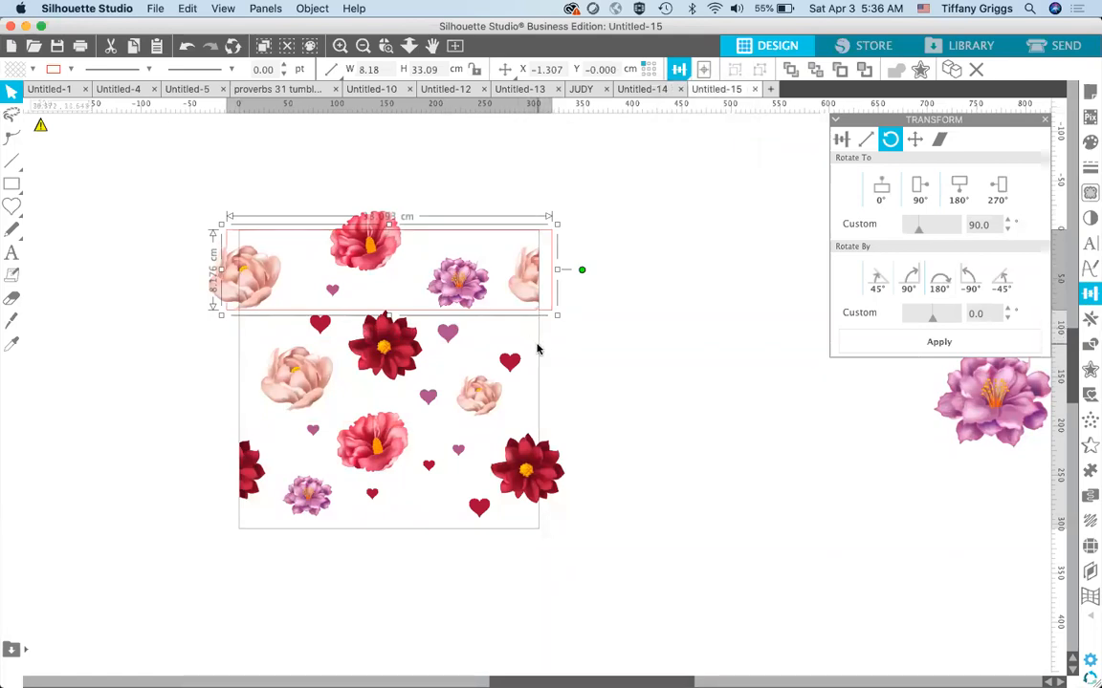
click(595, 369)
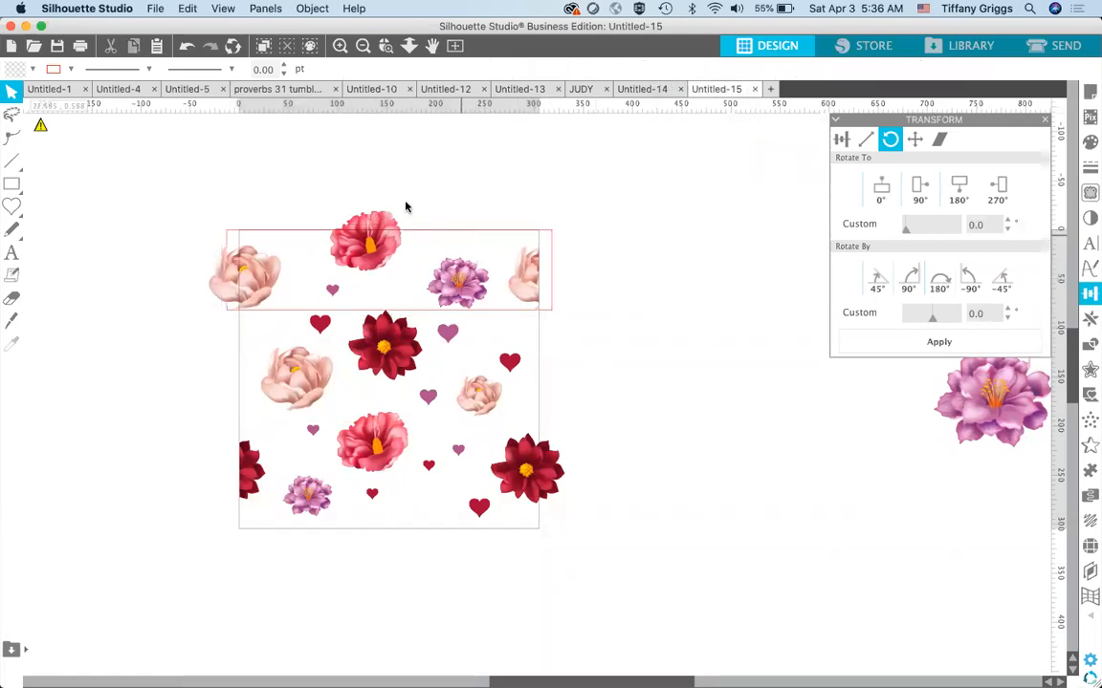
click(554, 254)
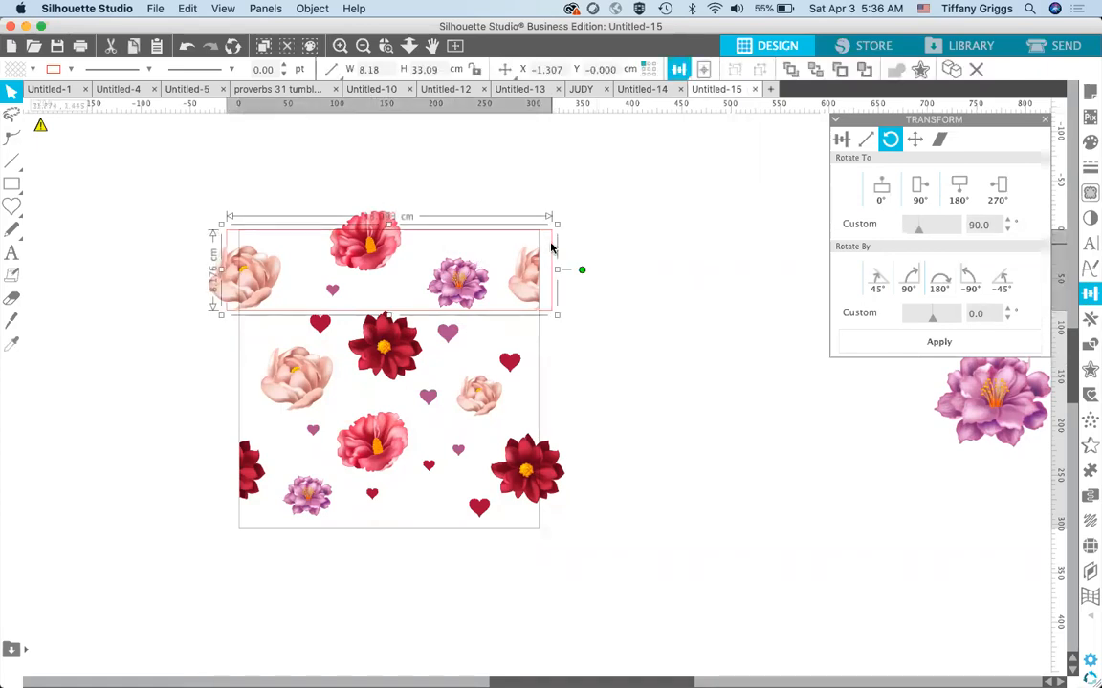
- Duplicate the horizontal rectangle directly above itself, and duplicate the pink flower on the page's top edge above the original
key(super+Up)
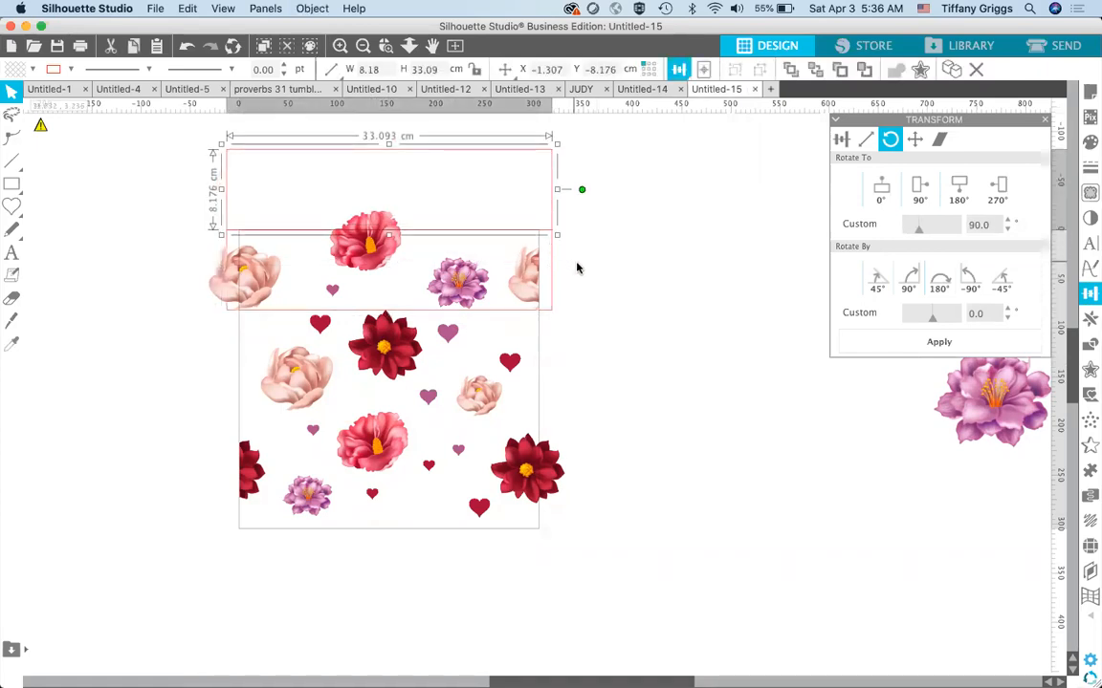
click(388, 244)
key(super+Up)
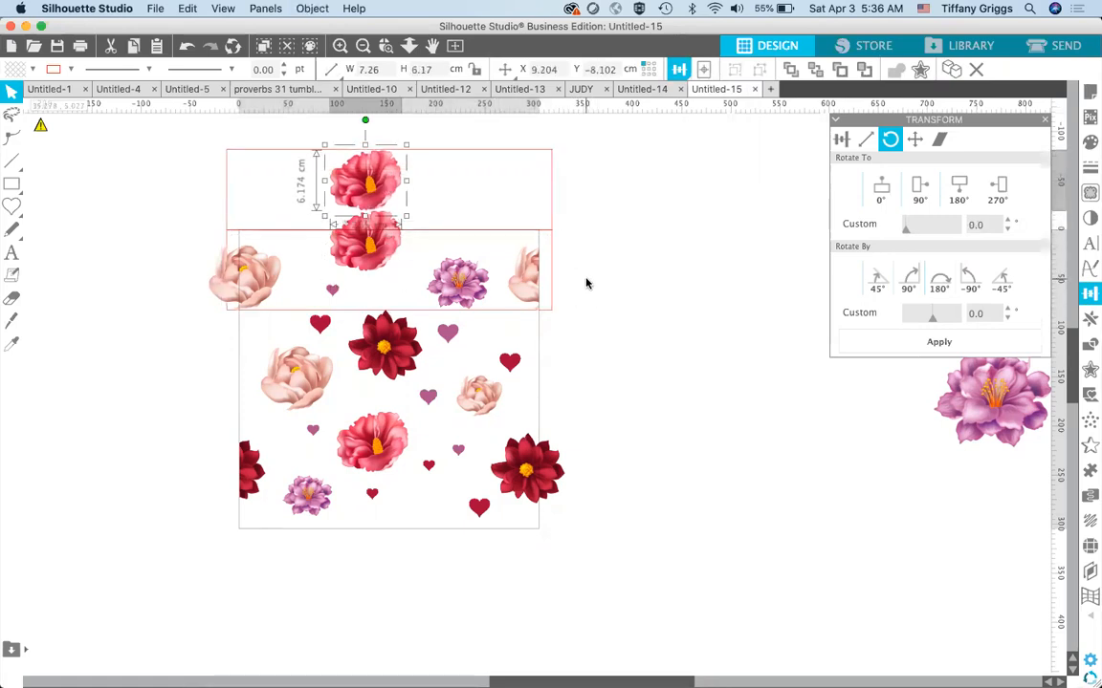
- Crop the pink flower on the page's top edge with the upper rectangle, leaving only the part that extends above the page
click(586, 283)
click(552, 205)
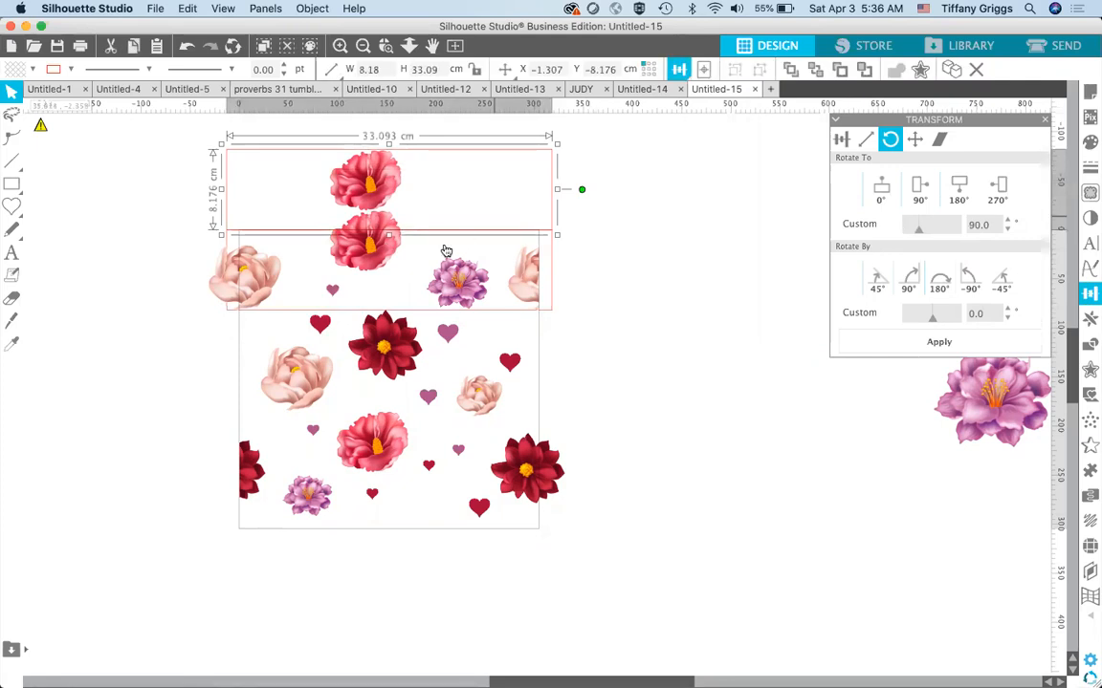
shift+click(378, 249)
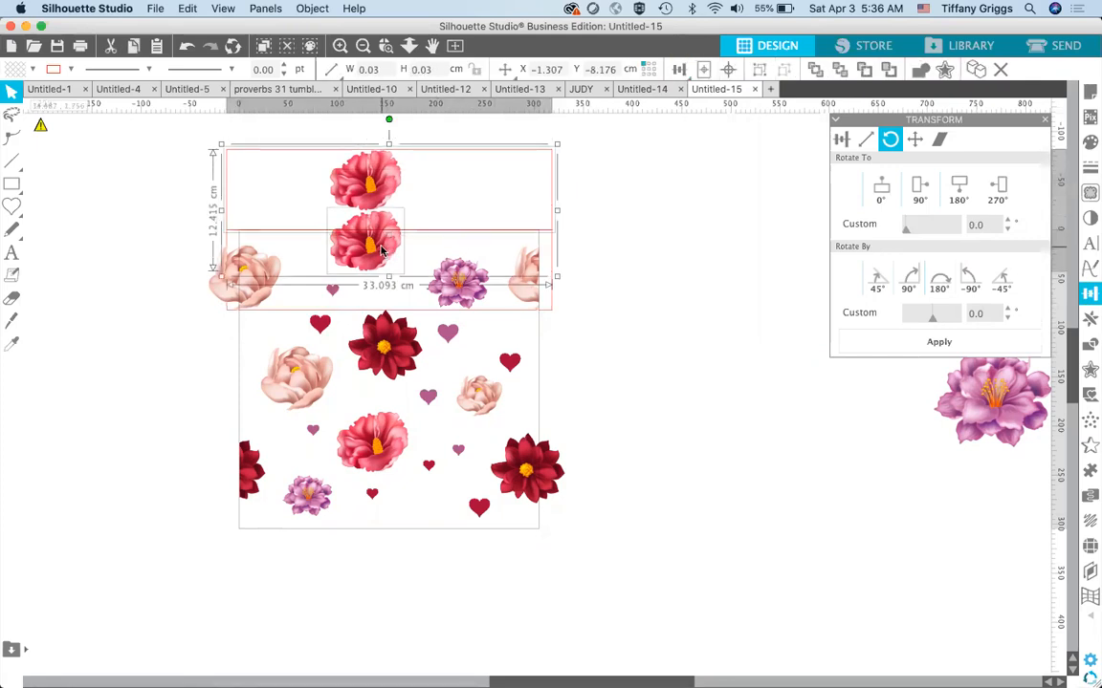
click(1088, 344)
click(960, 214)
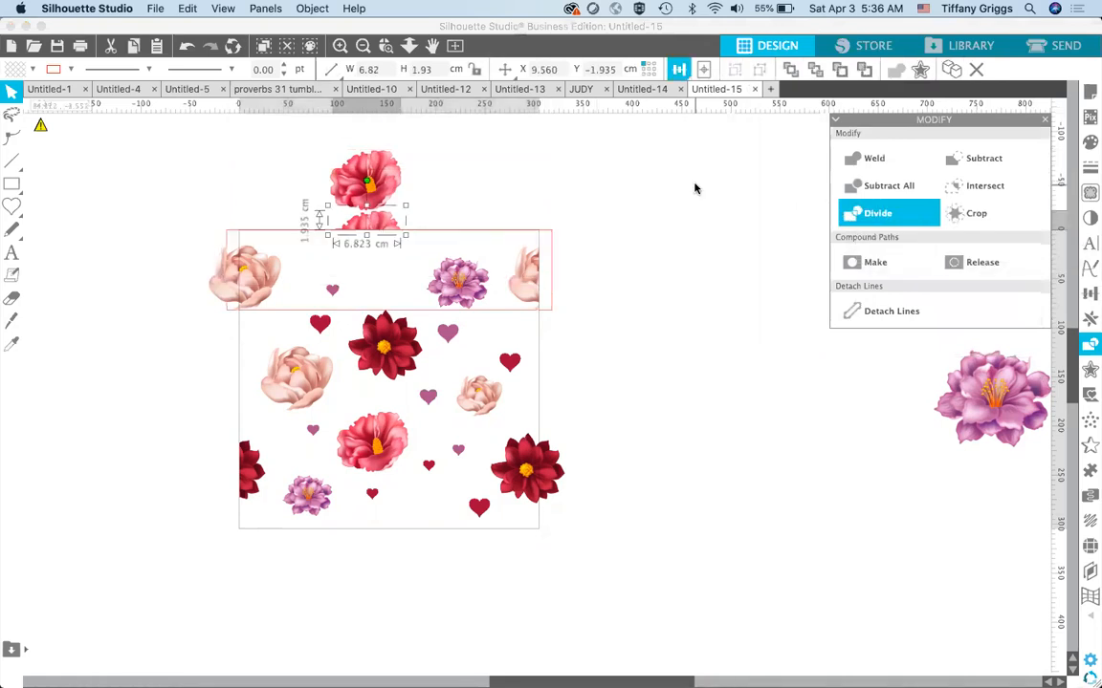
- Align the cropped pink flower piece to the page's bottom edge
click(433, 212)
click(366, 227)
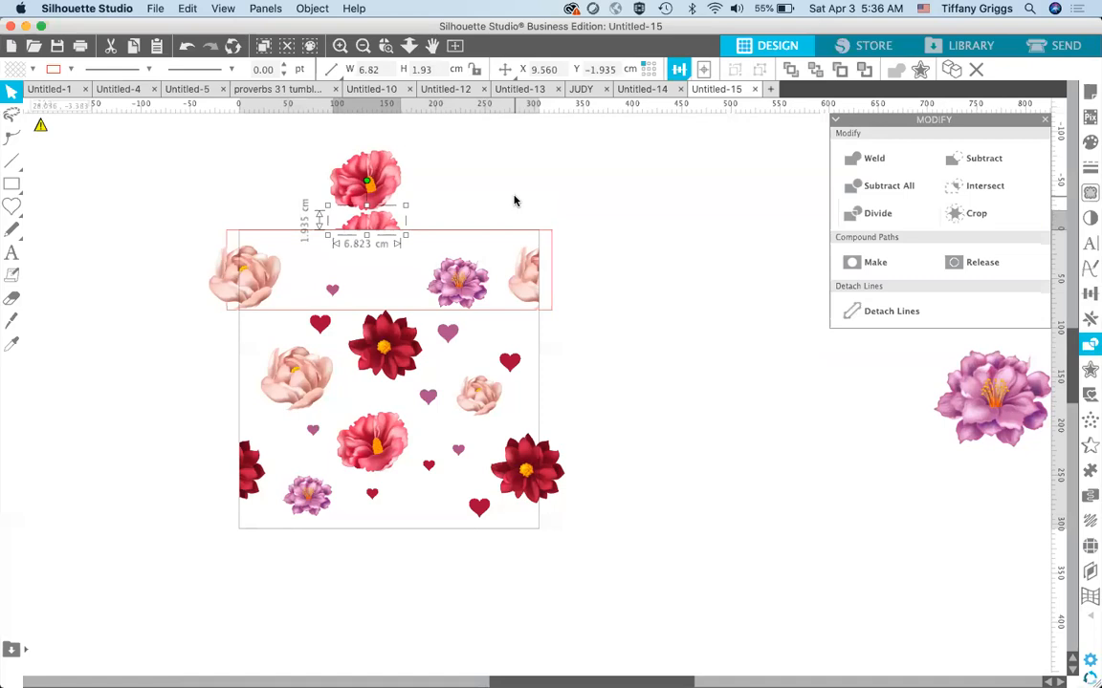
mouse_move(678, 71)
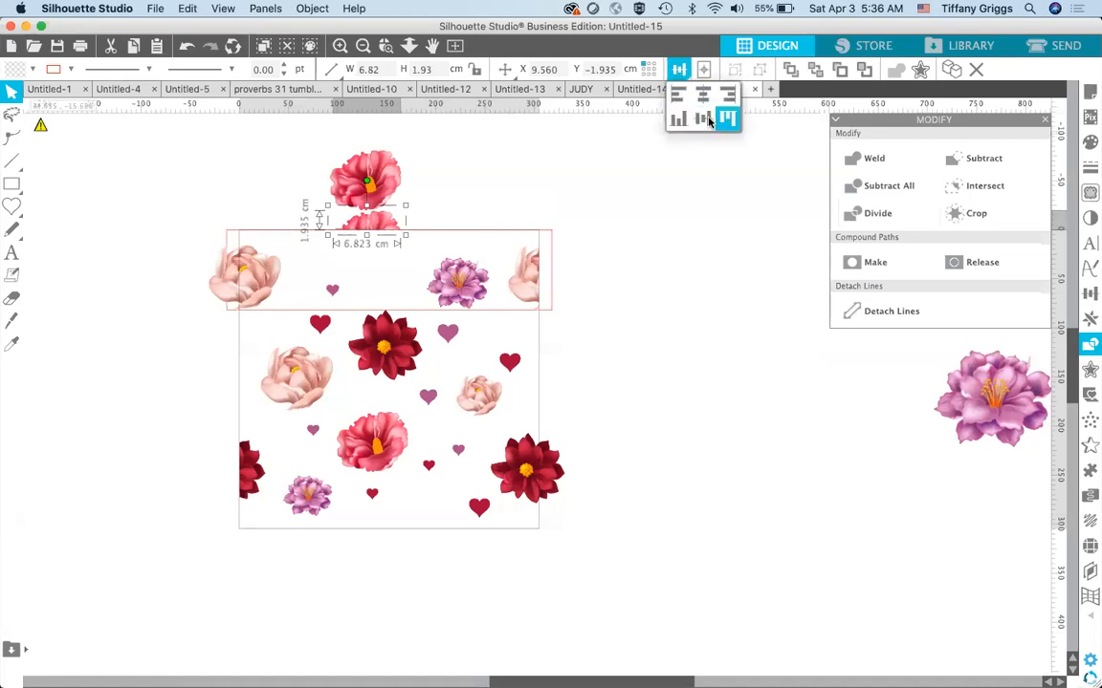
click(677, 121)
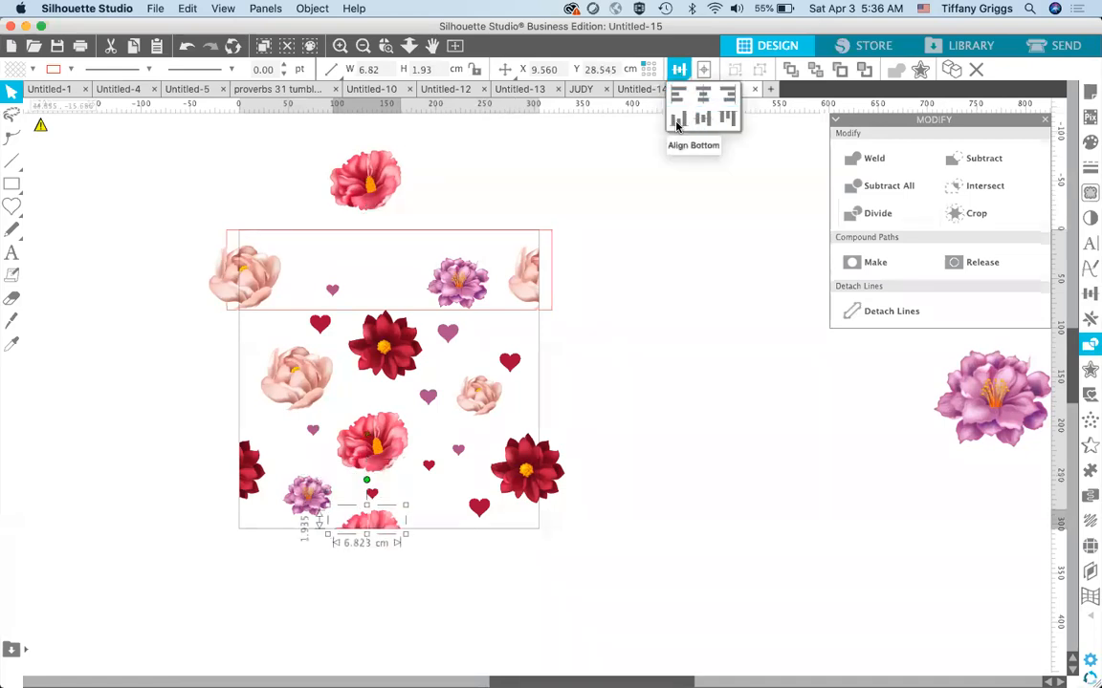
click(442, 178)
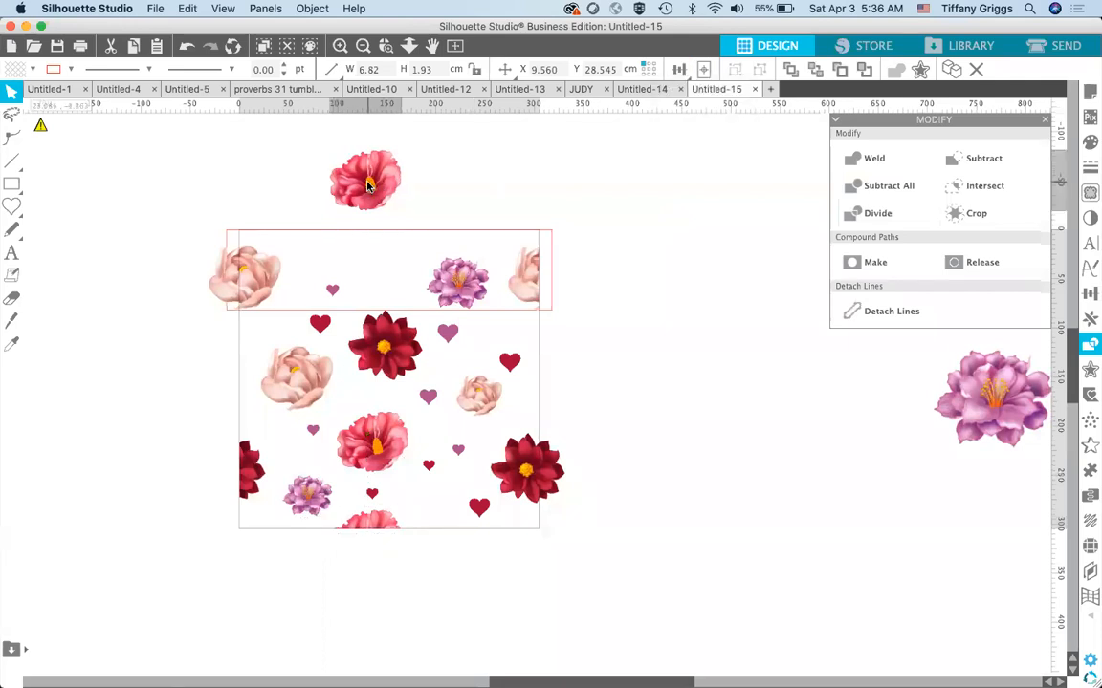
- Duplicate the off-page pink flower below onto the page's top edge, then delete the off-page flower and the remaining rectangle
click(383, 180)
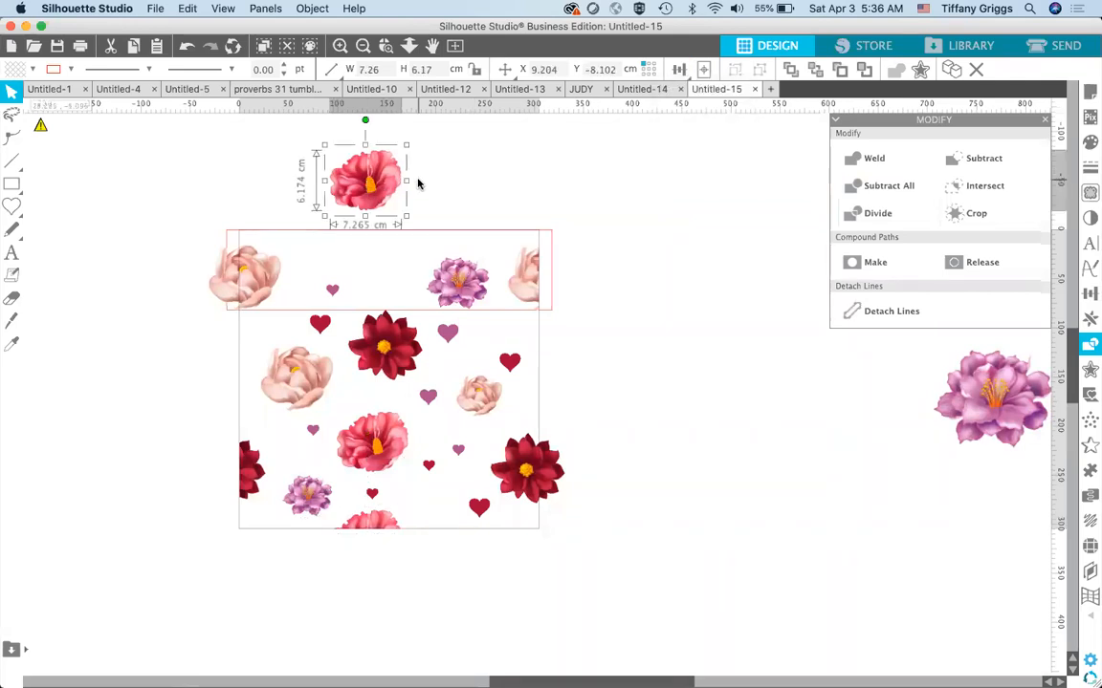
key(super+d)
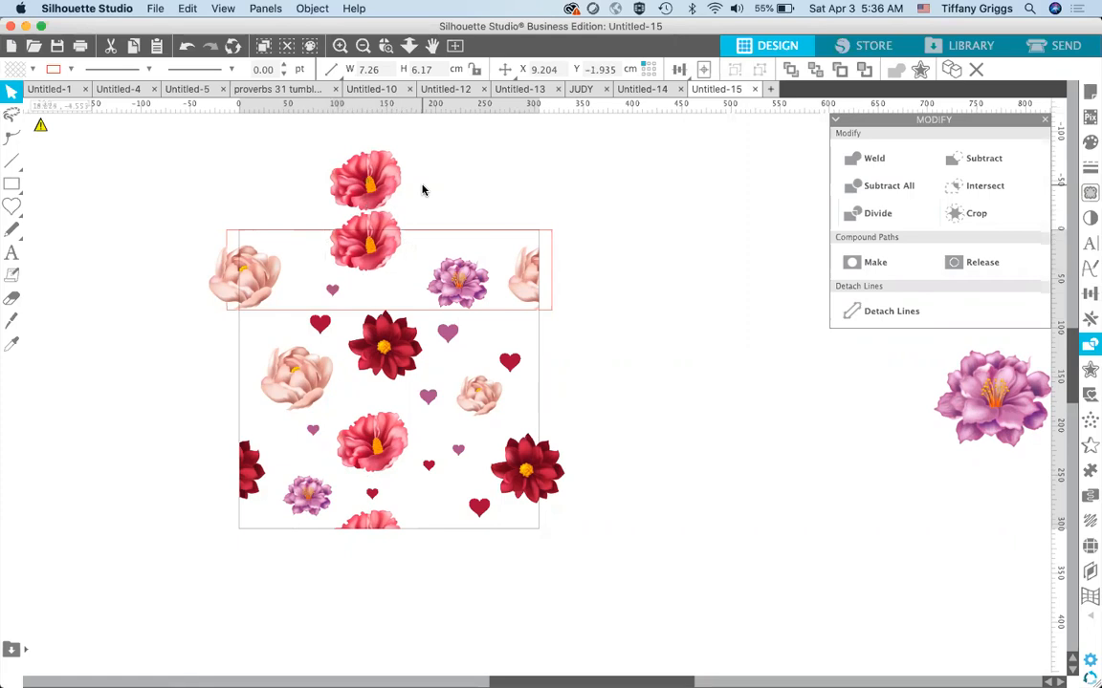
click(387, 184)
key(Delete)
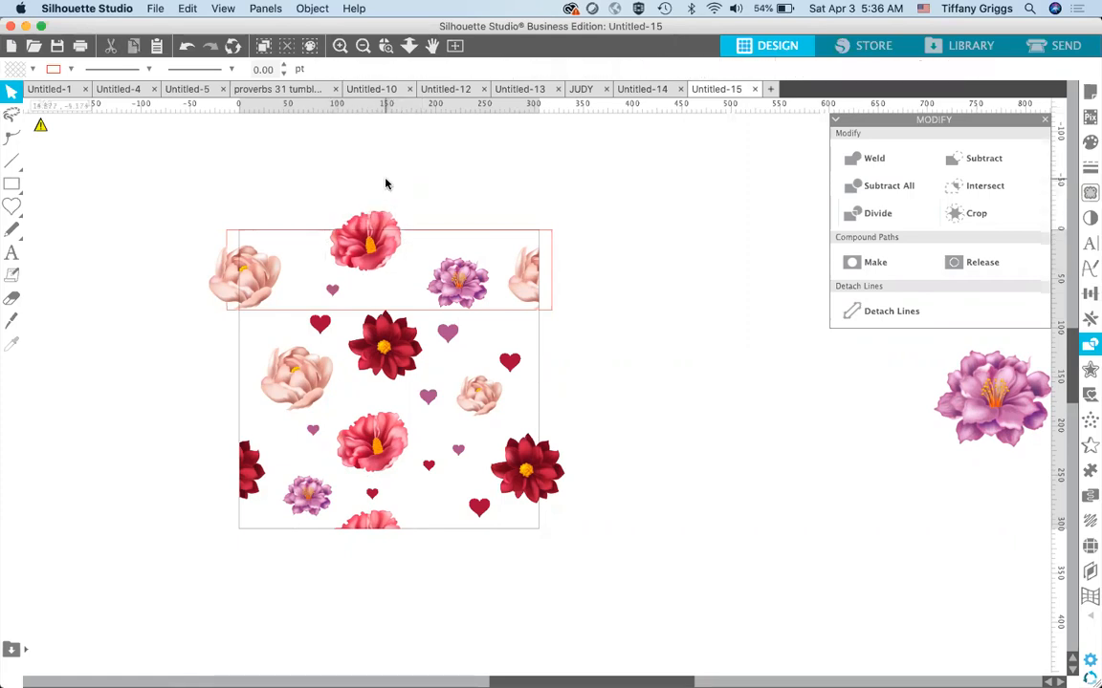
click(552, 251)
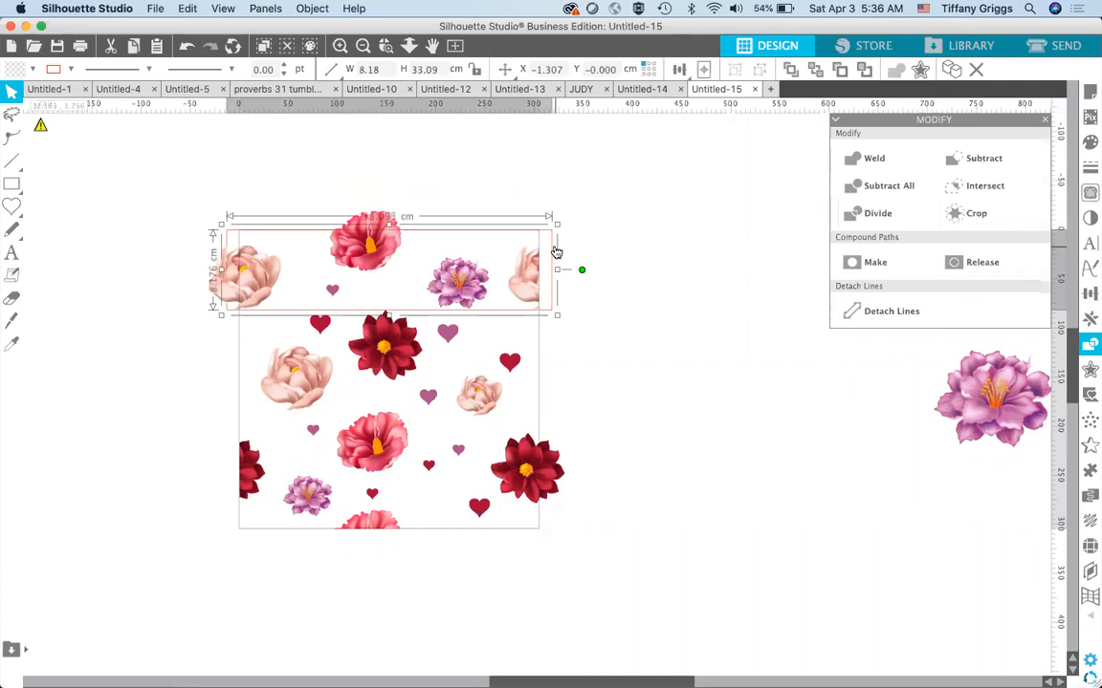
key(Delete)
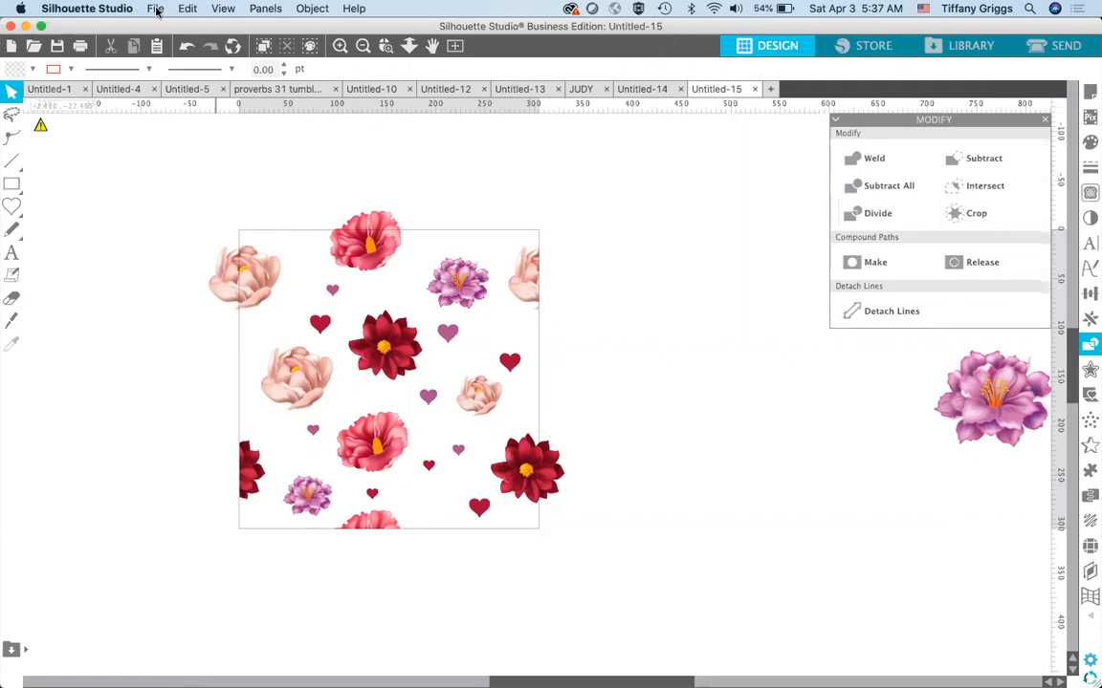
- Move the small purple heart below the top pink flower slightly up and left, and the nearby red heart slightly up and right
drag(323, 293, 317, 284)
click(319, 296)
drag(325, 327, 332, 318)
click(434, 189)
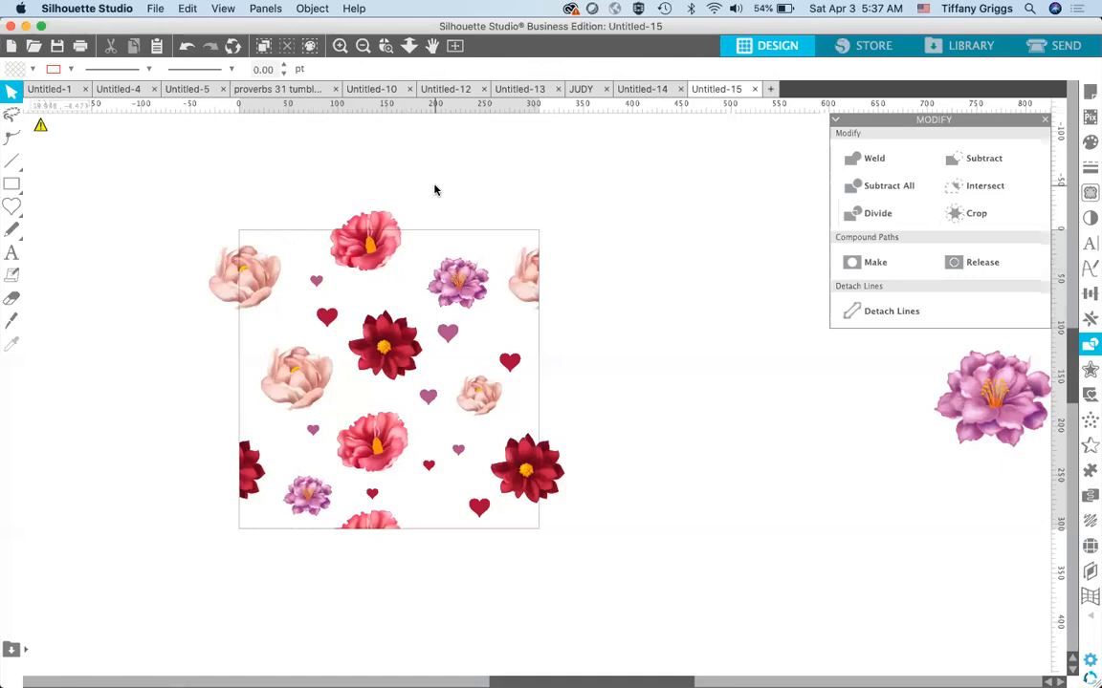
- Start saving a copy of the design to the Desktop with the file name 12345
click(154, 8)
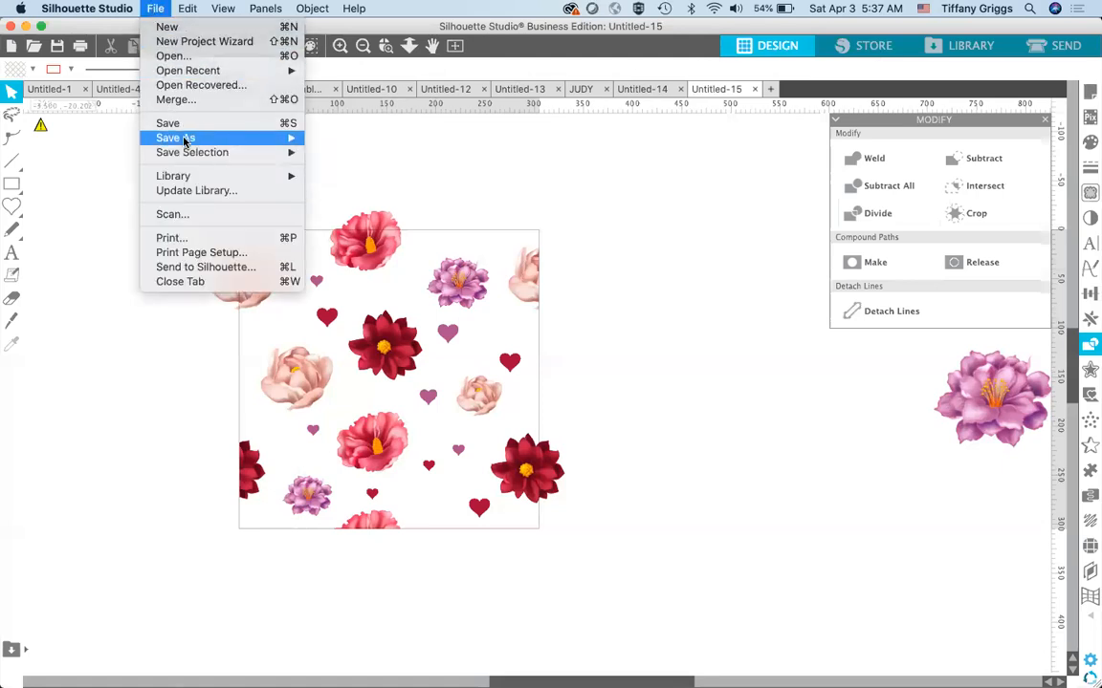
mouse_move(261, 133)
click(327, 139)
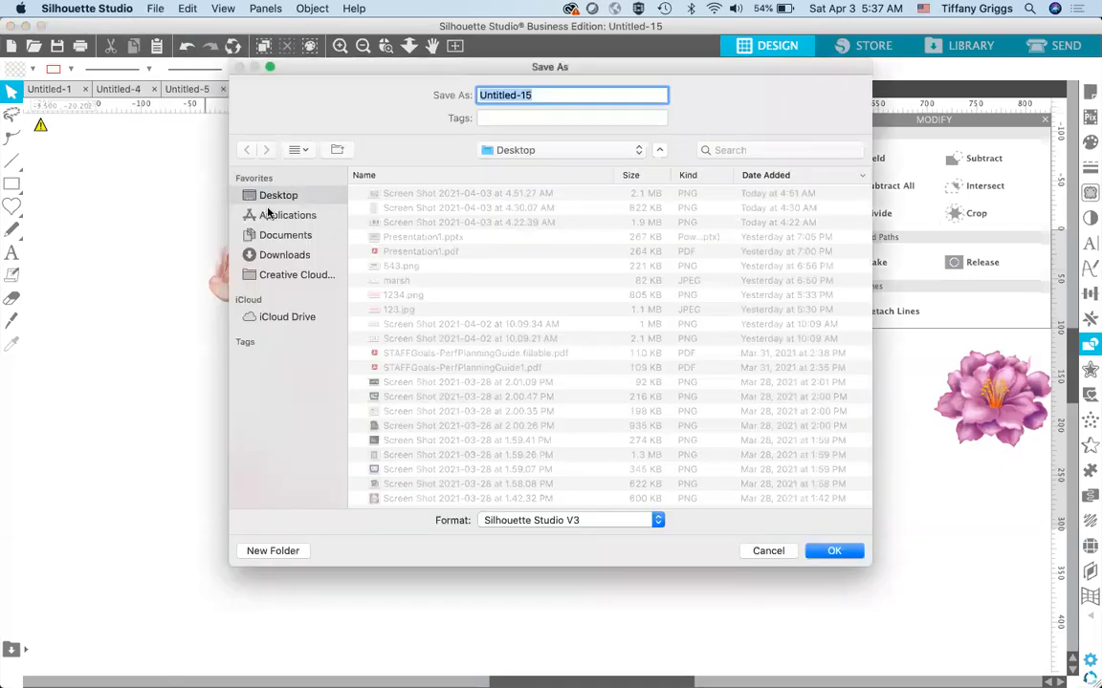
text(12345)
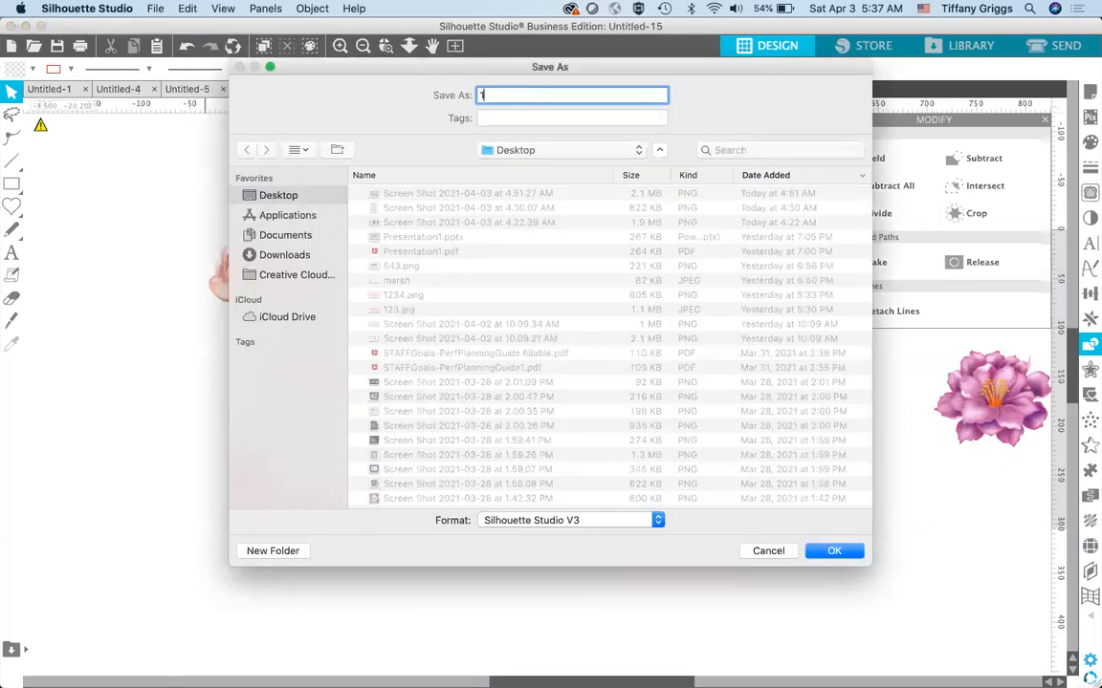
- Save the floral pattern to the Desktop as a JPEG named 12345, exported at 4096 by 4096 pixels
click(541, 519)
click(547, 582)
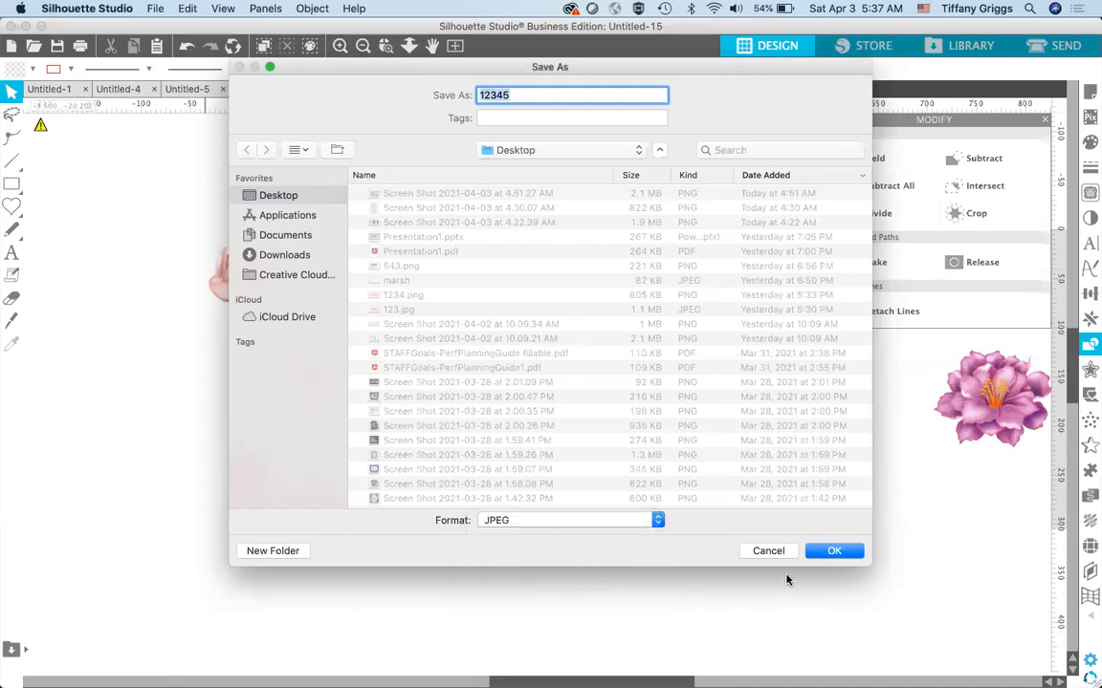
click(824, 553)
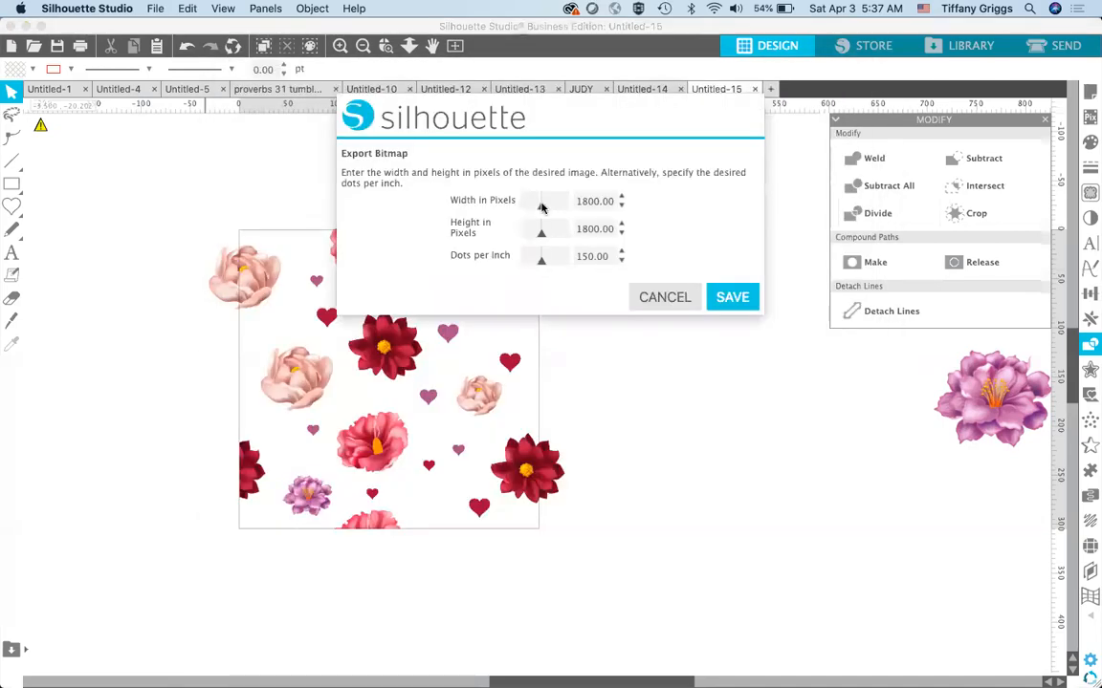
drag(540, 207, 574, 209)
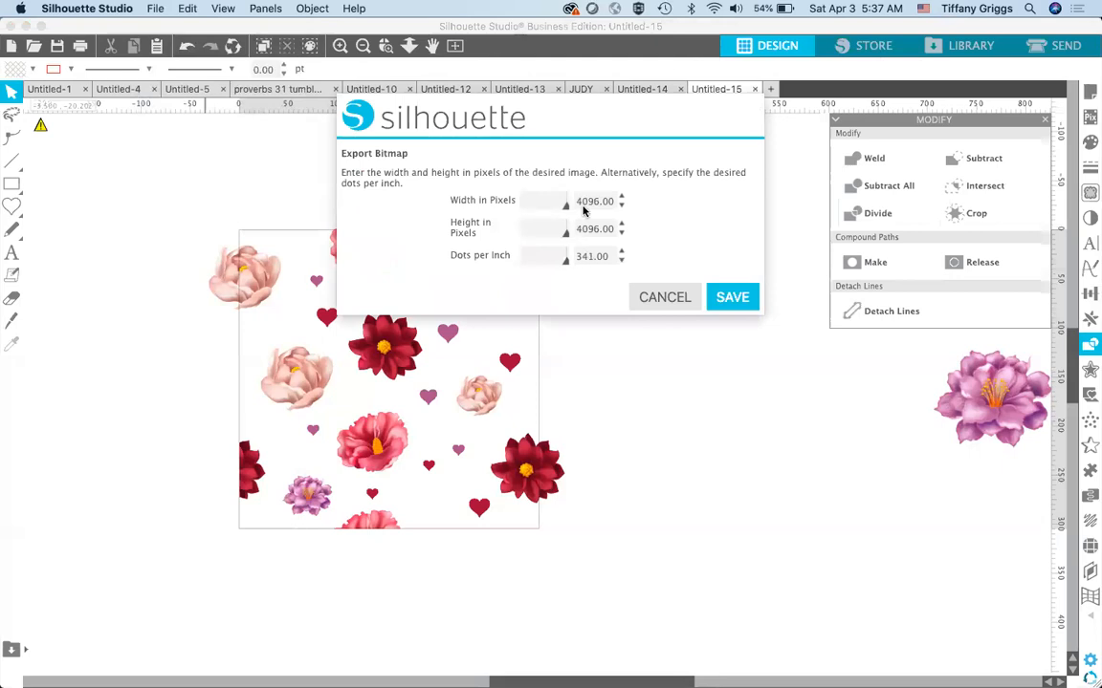
click(731, 297)
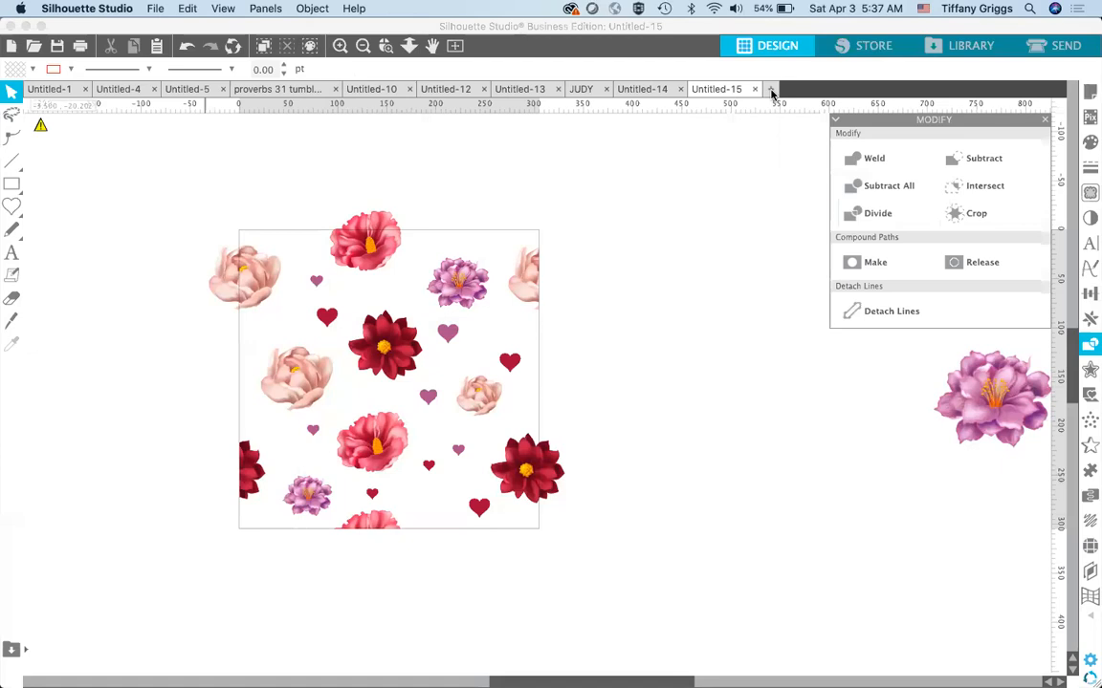
- Create a new blank drawing and open the 12345 JPEG from the Desktop
click(771, 89)
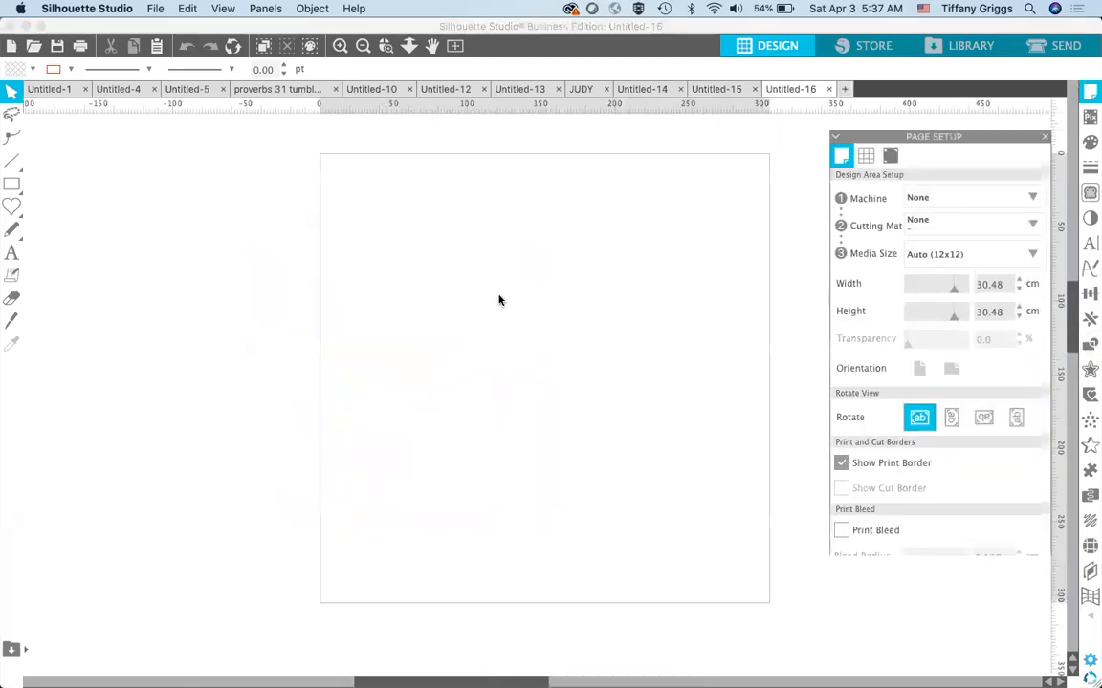
click(156, 9)
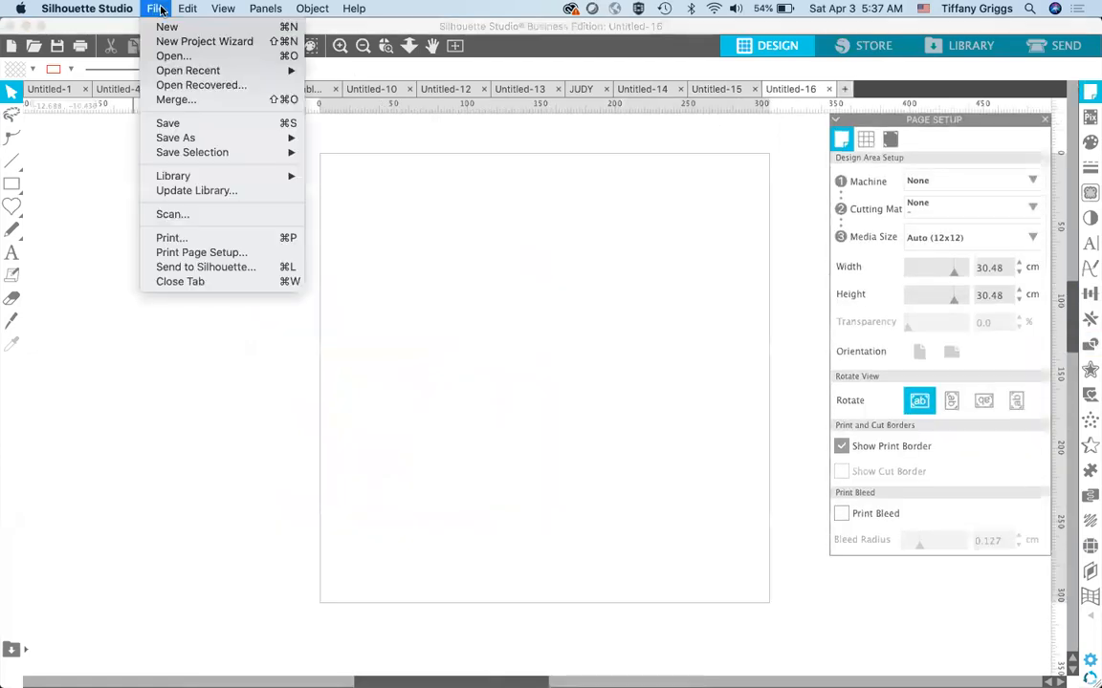
click(171, 57)
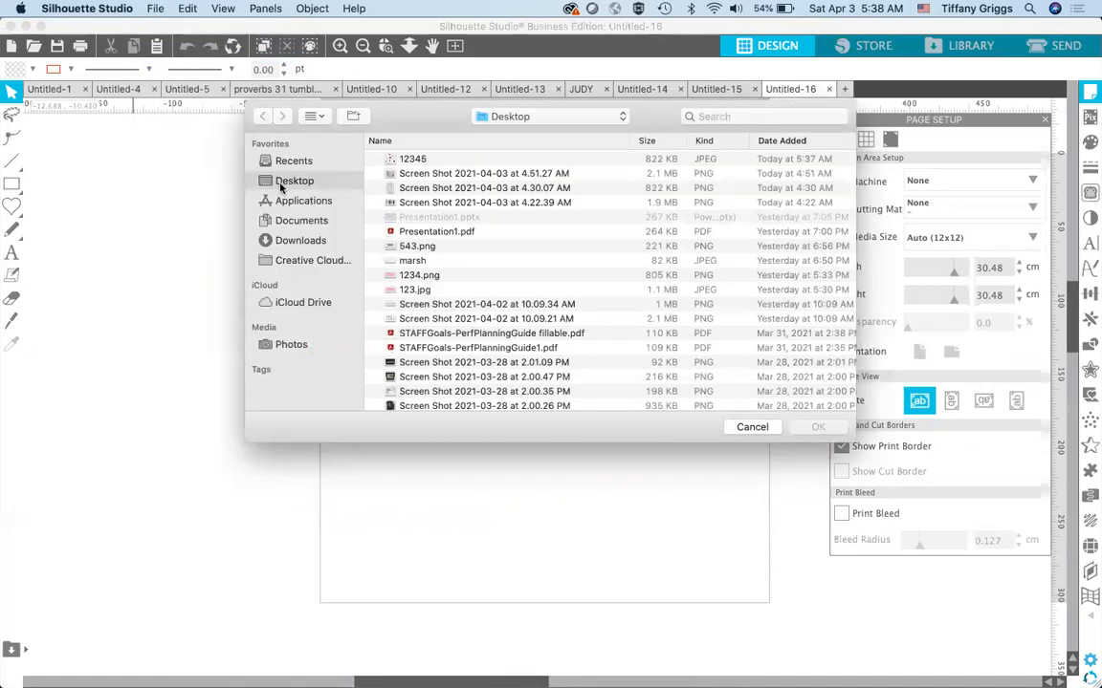
double_click(414, 160)
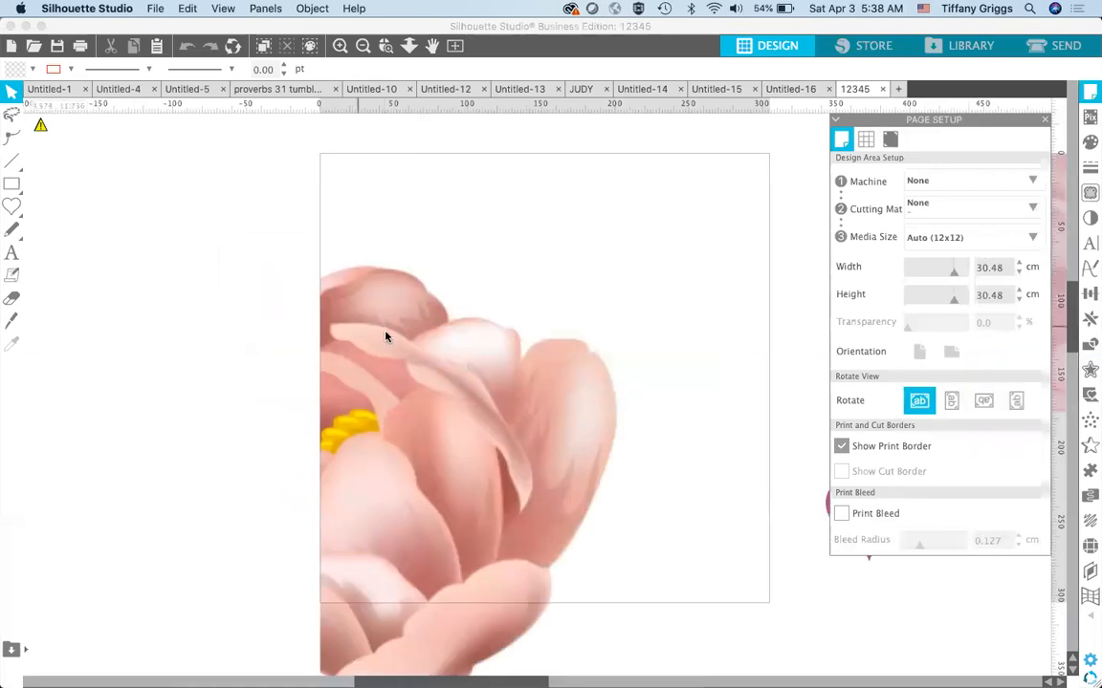
- Resize the imported pattern image to 5 cm wide with proportions locked and center it on the page
click(386, 336)
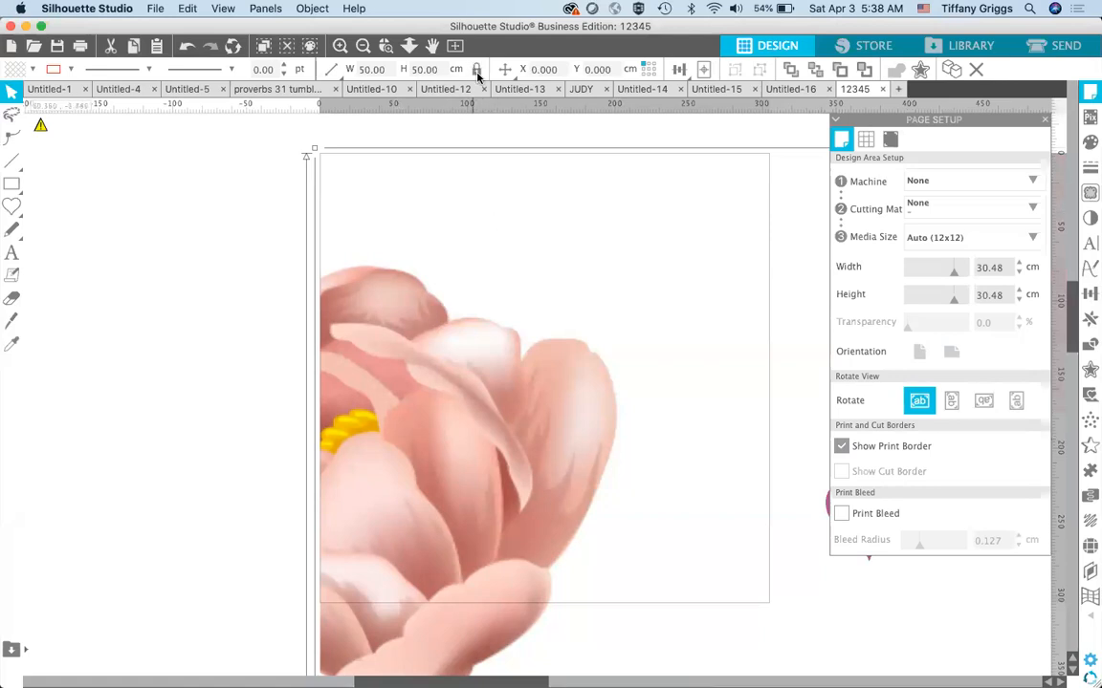
click(365, 69)
text(5)
key(Return)
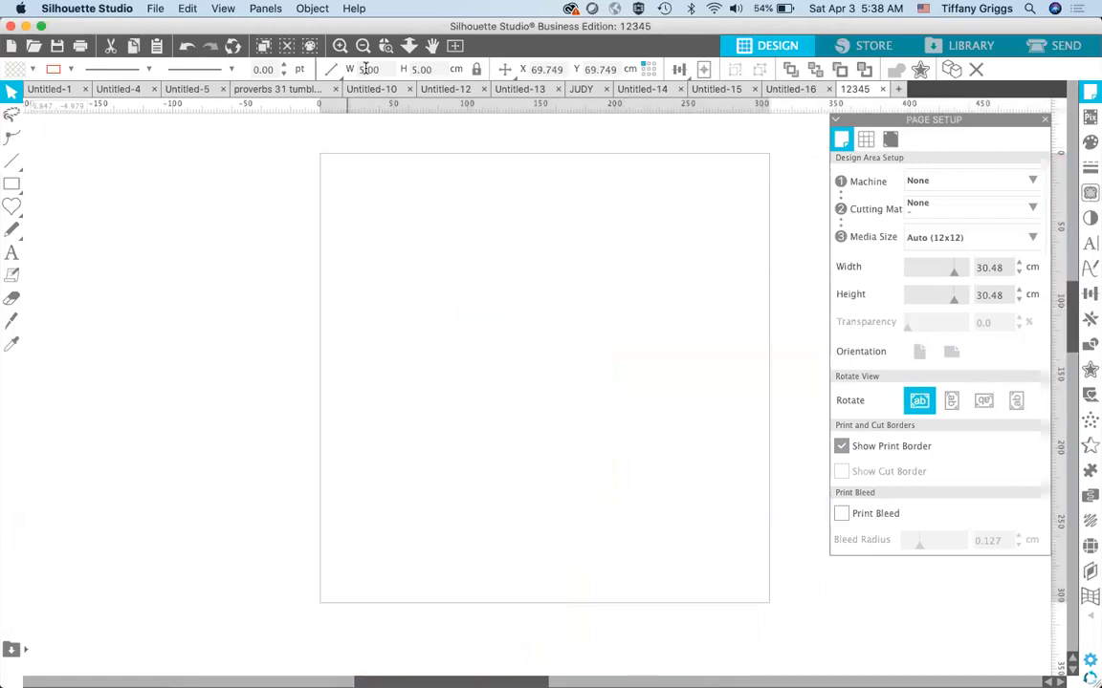
click(703, 72)
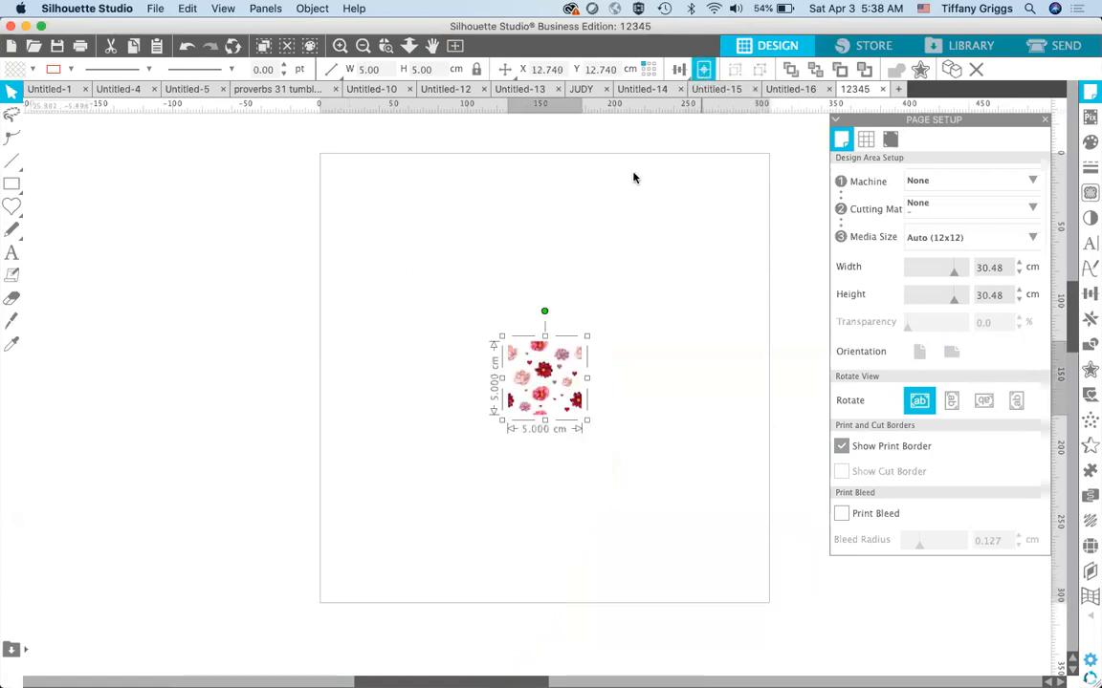
- Enlarge the pattern image to about 12.1 cm square and place it near the page's upper-left corner
click(454, 330)
click(514, 351)
drag(501, 336, 421, 239)
click(586, 305)
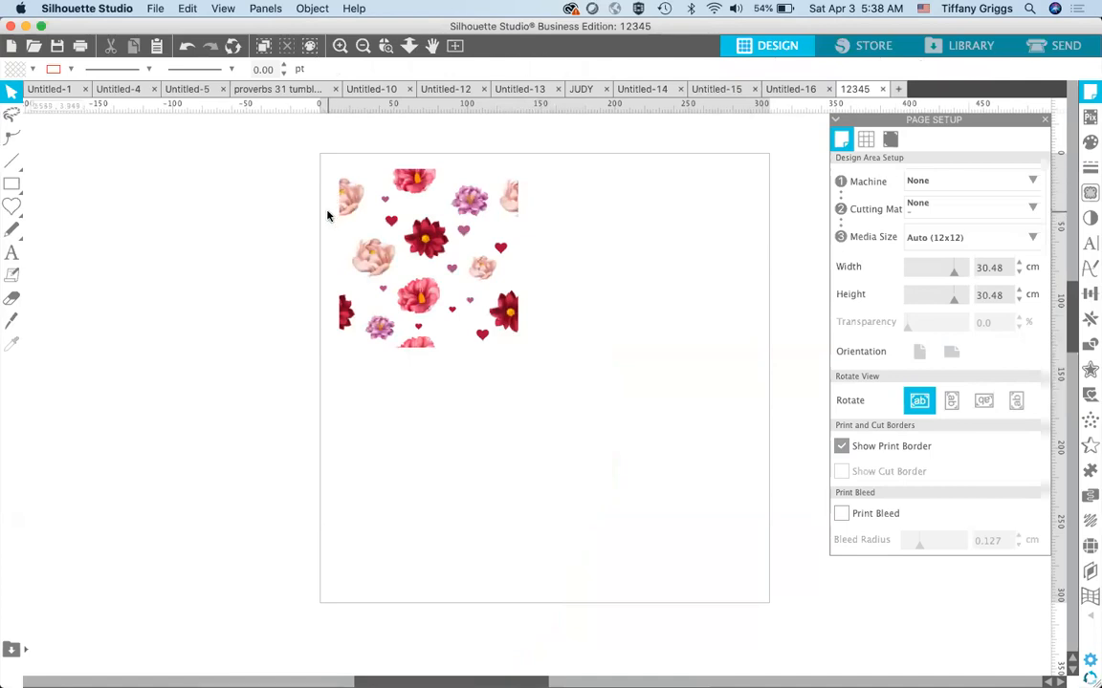
- Close the blank Untitled-16 drawing and return to the original pattern in Untitled-15
click(787, 90)
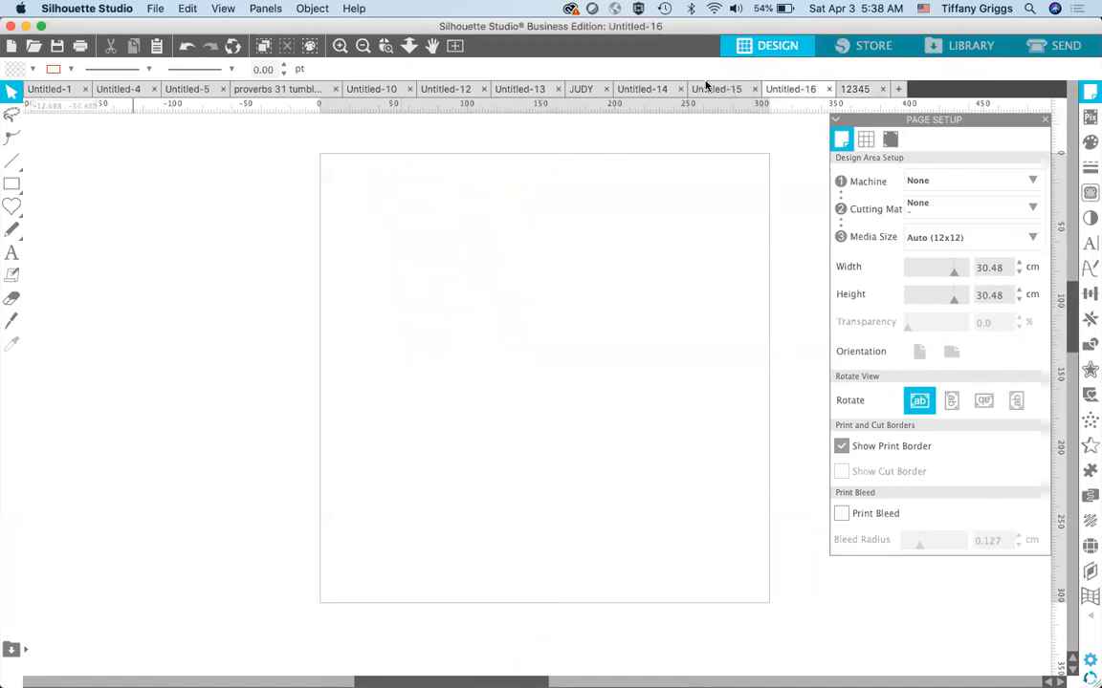
click(707, 90)
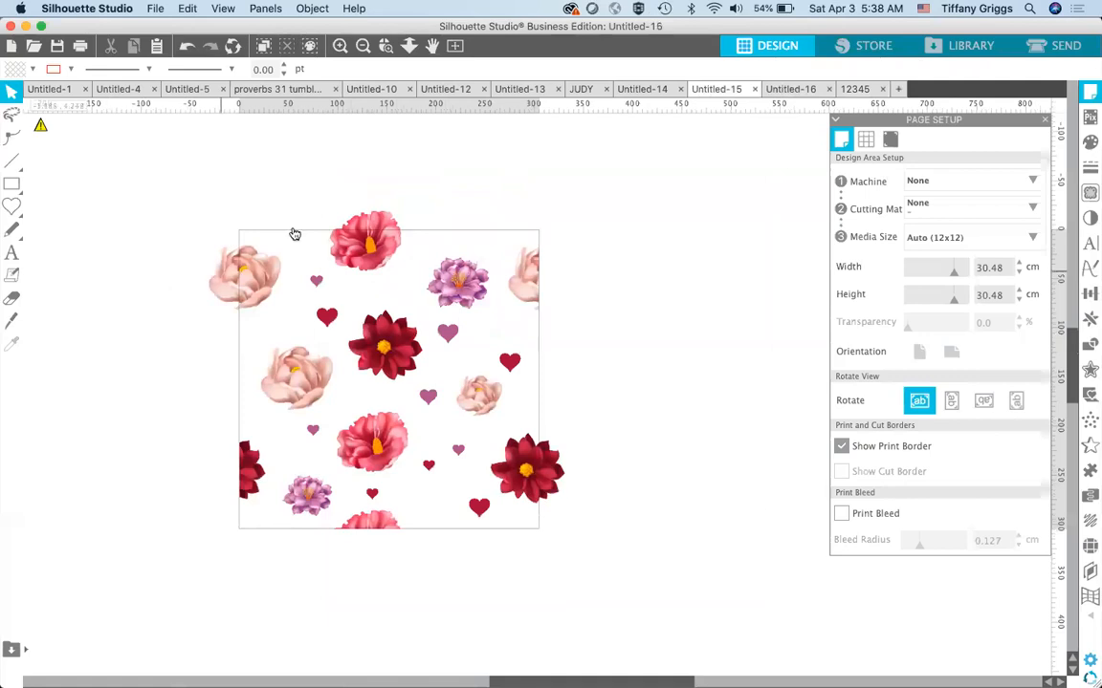
click(827, 93)
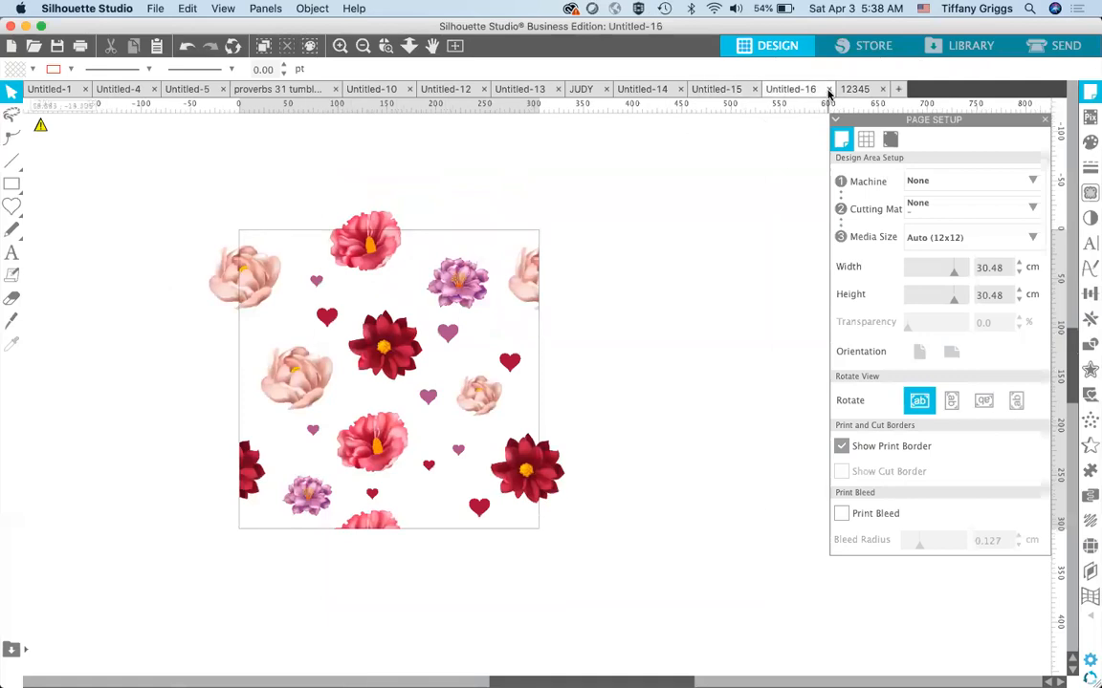
click(722, 88)
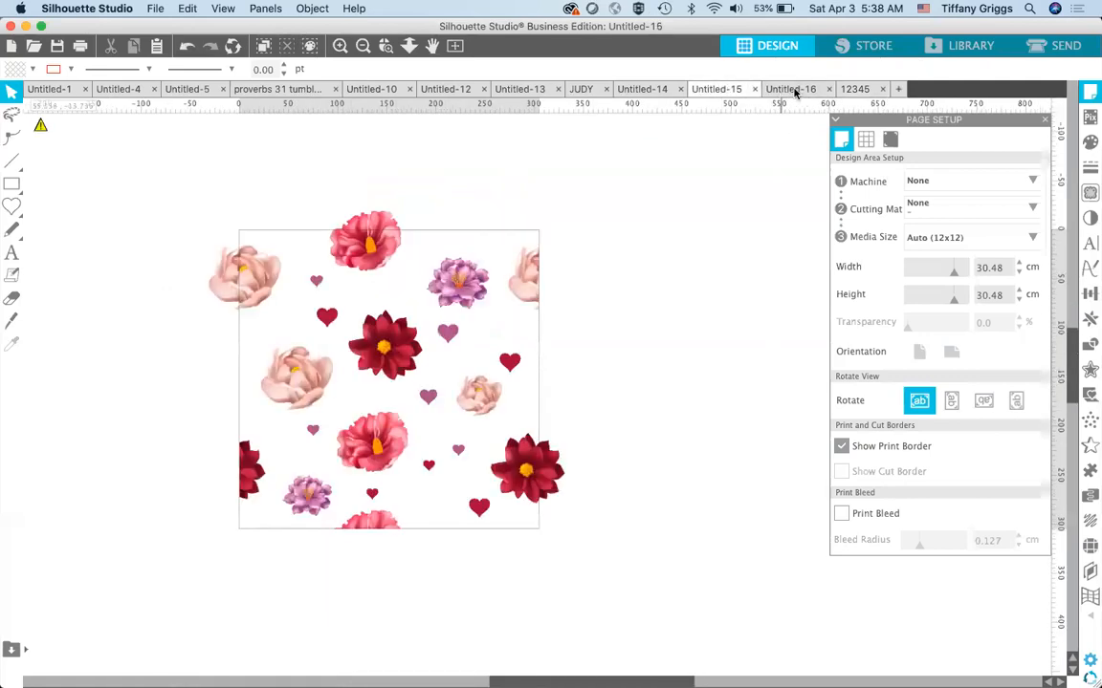
click(830, 92)
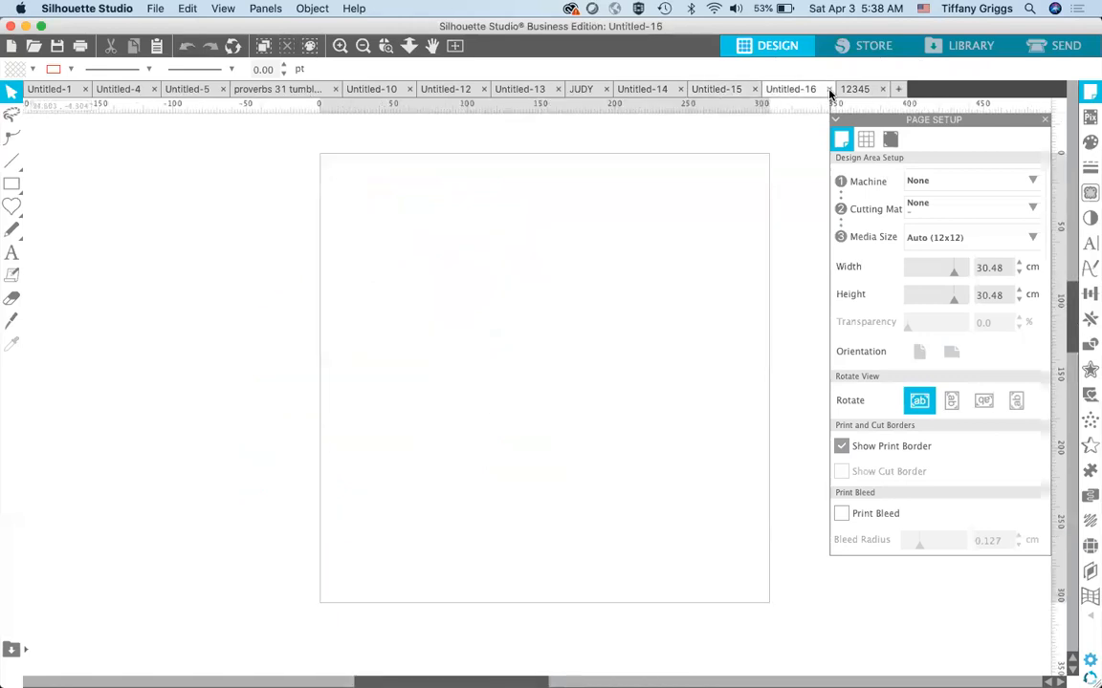
click(829, 90)
click(724, 88)
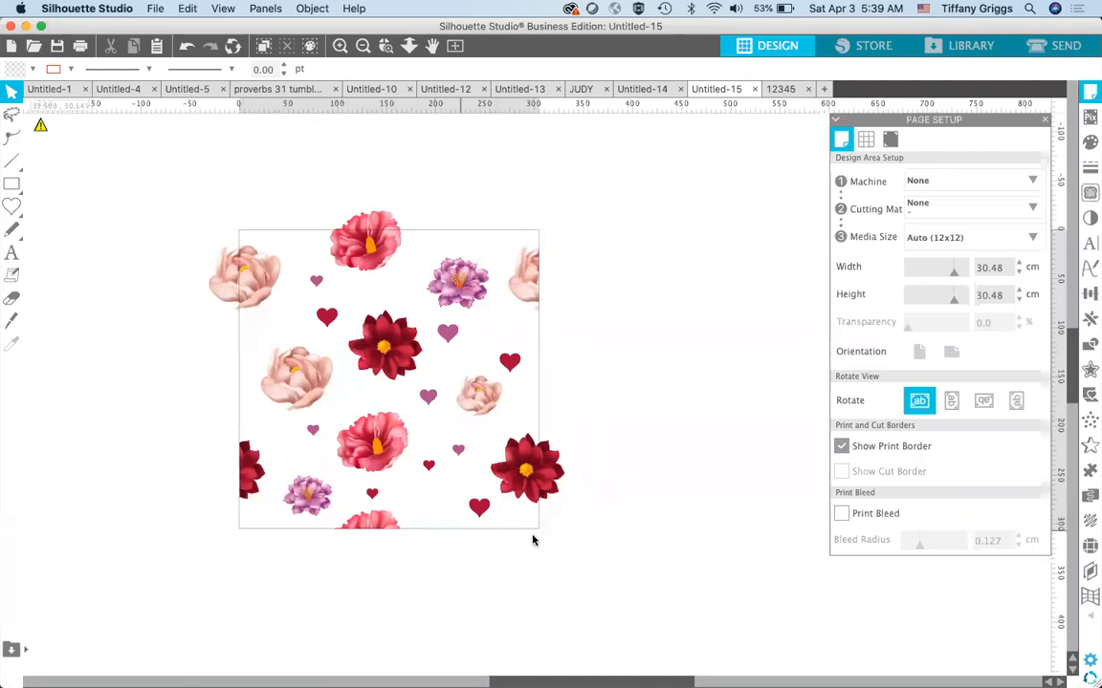
- Duplicate the pattern tile in the 12345 drawing directly to its right, edge to edge
click(781, 89)
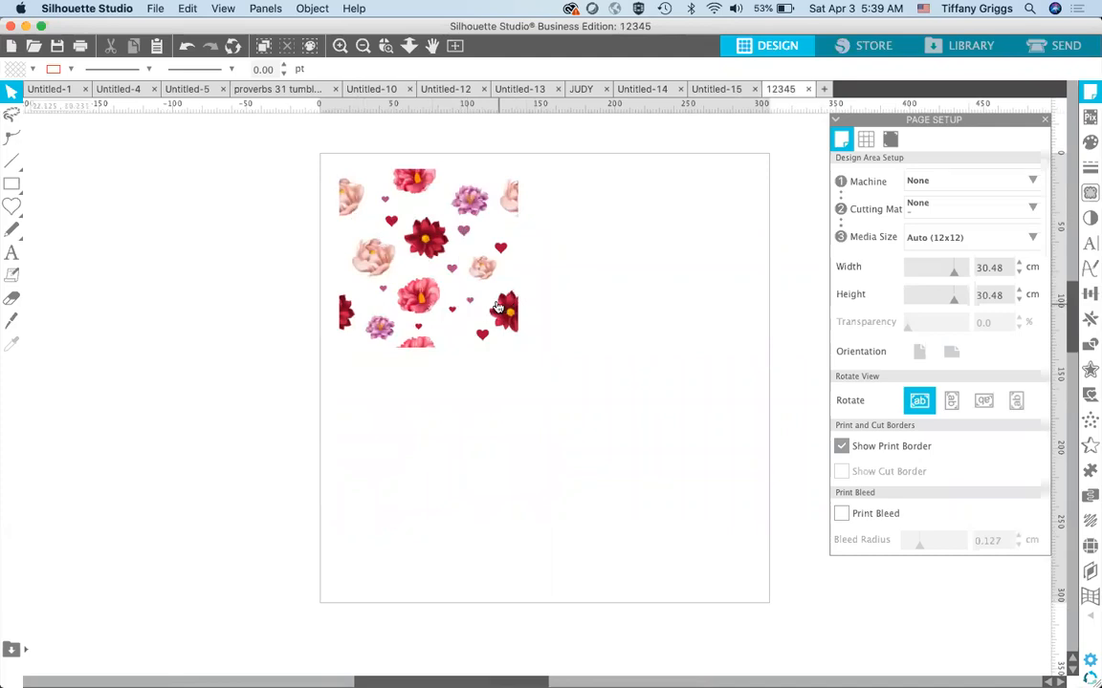
click(495, 300)
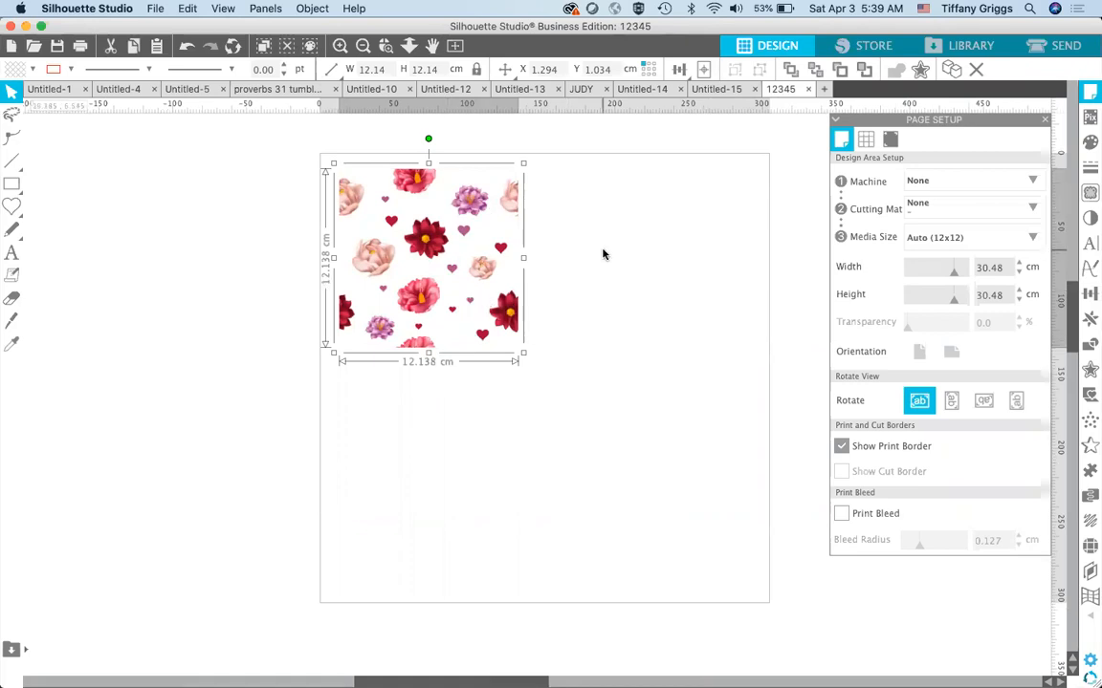
key(super+Right)
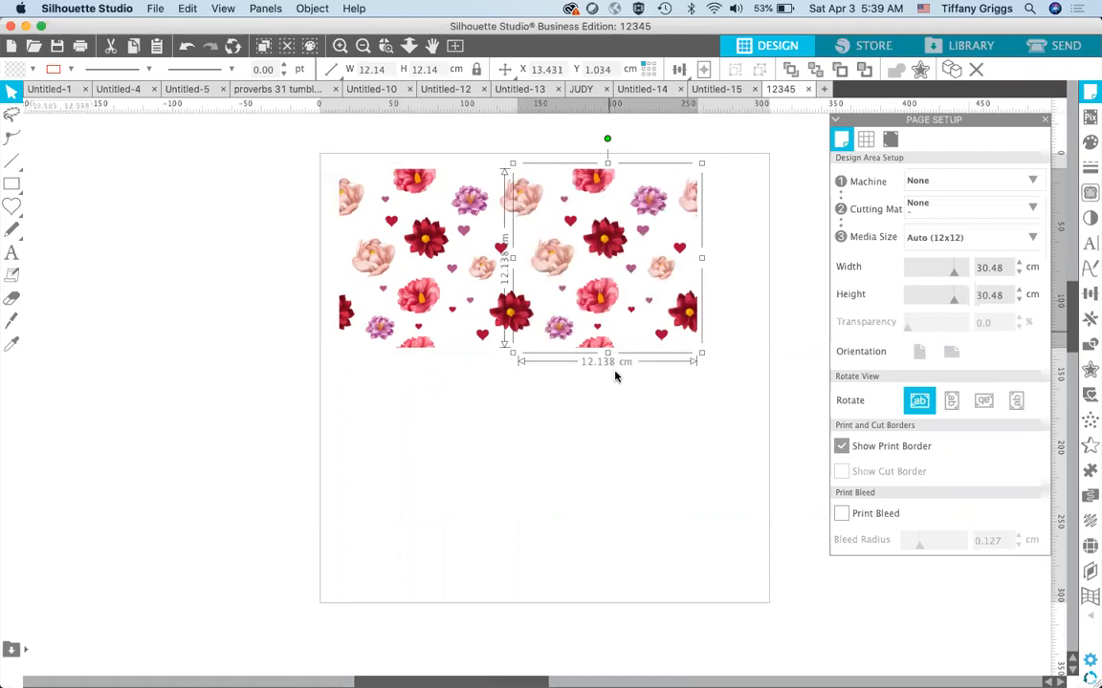
click(623, 392)
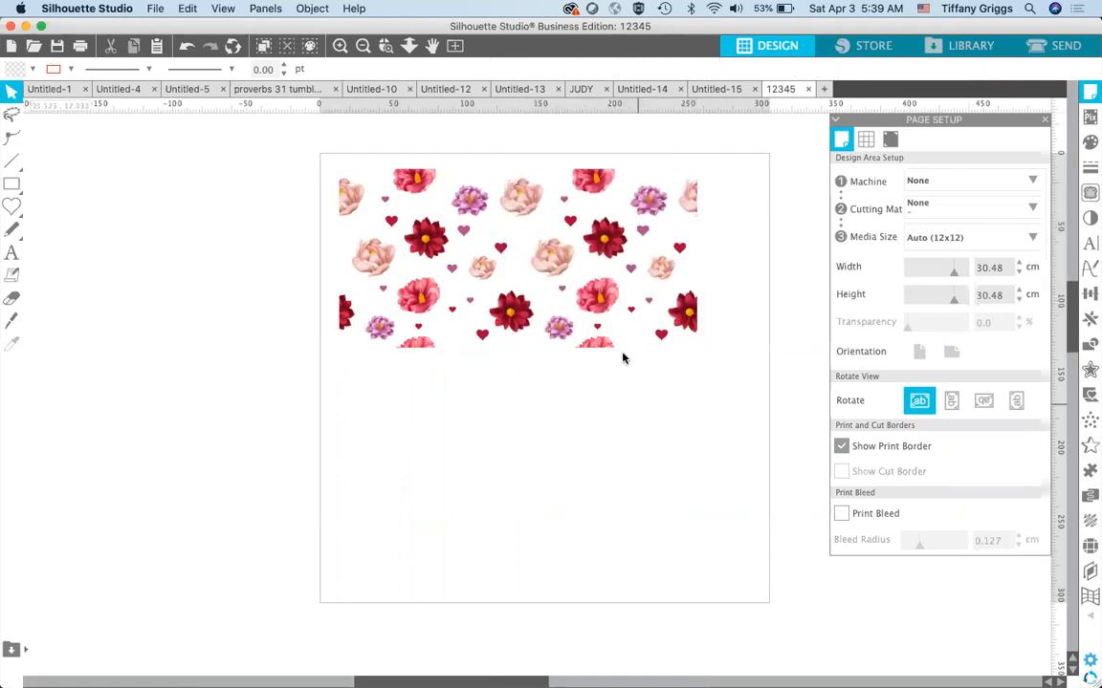
- Duplicate the right-hand tile below, nudge the copy into alignment, and duplicate it to the left to complete a two-by-two grid
click(613, 315)
key(super+Down)
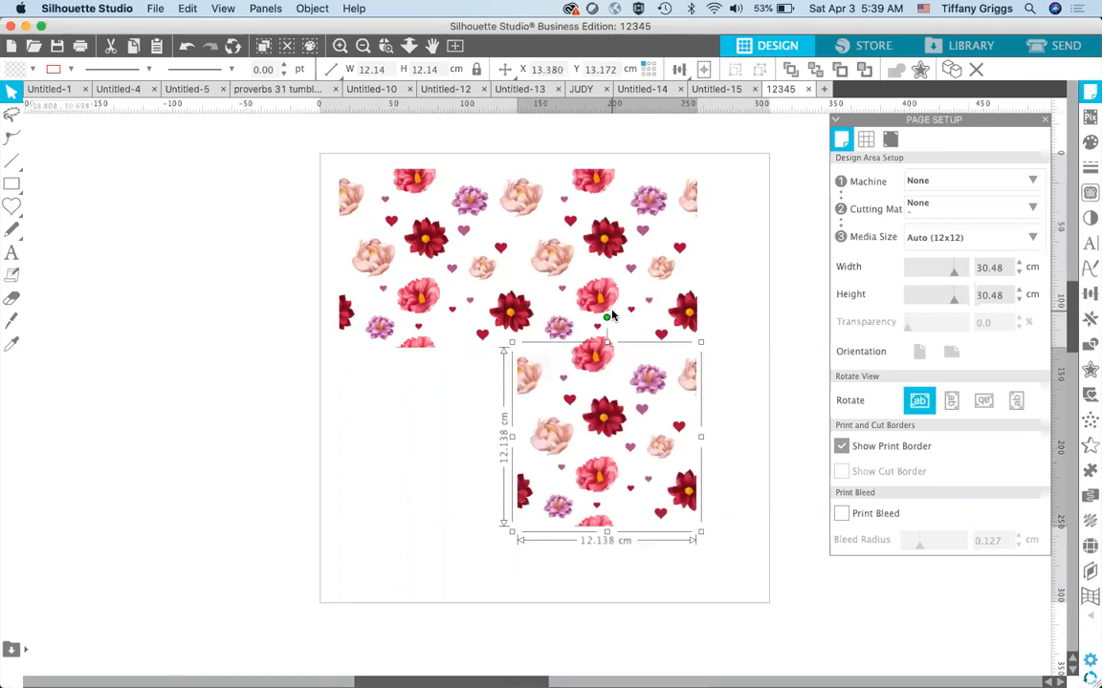
key(Right)
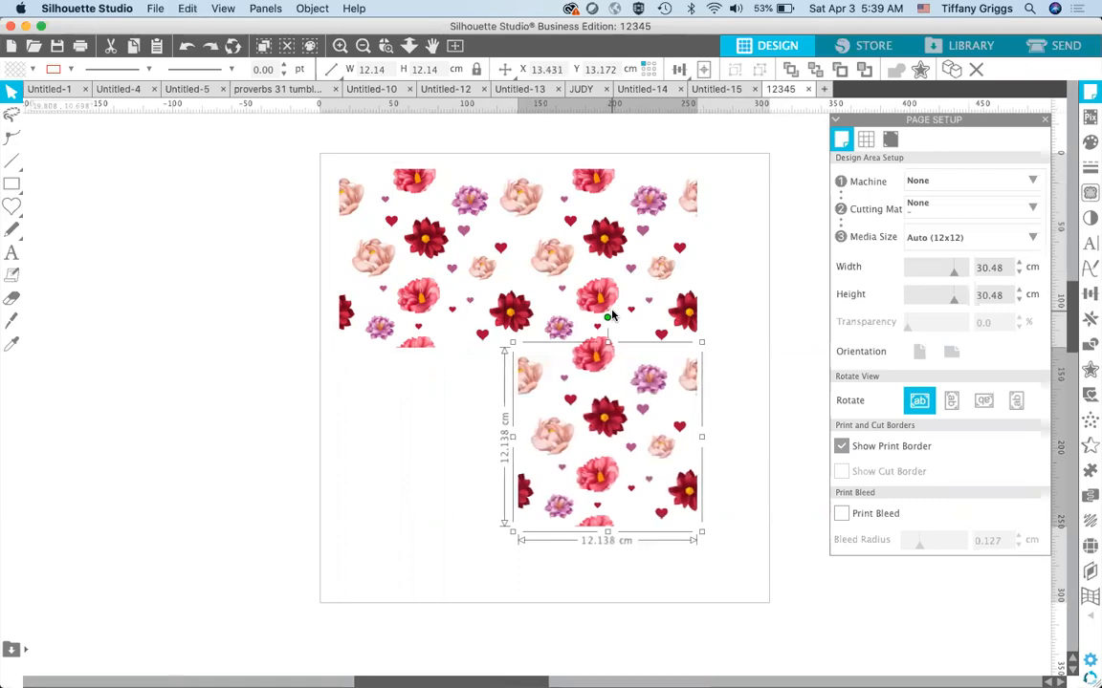
key(super+Left)
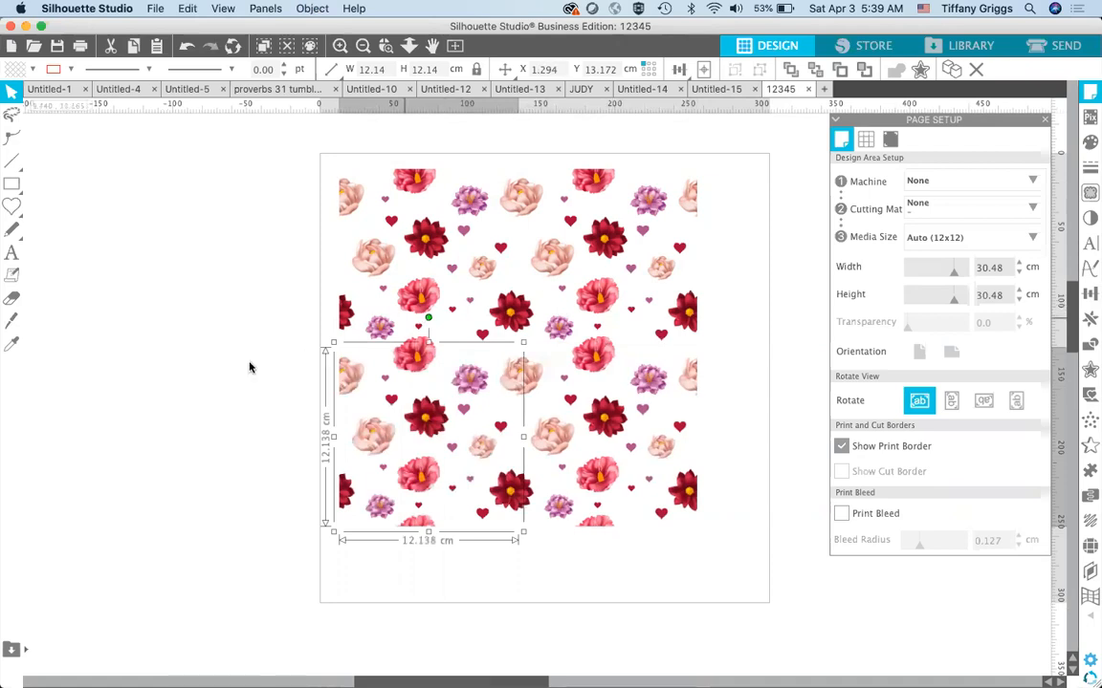
click(236, 363)
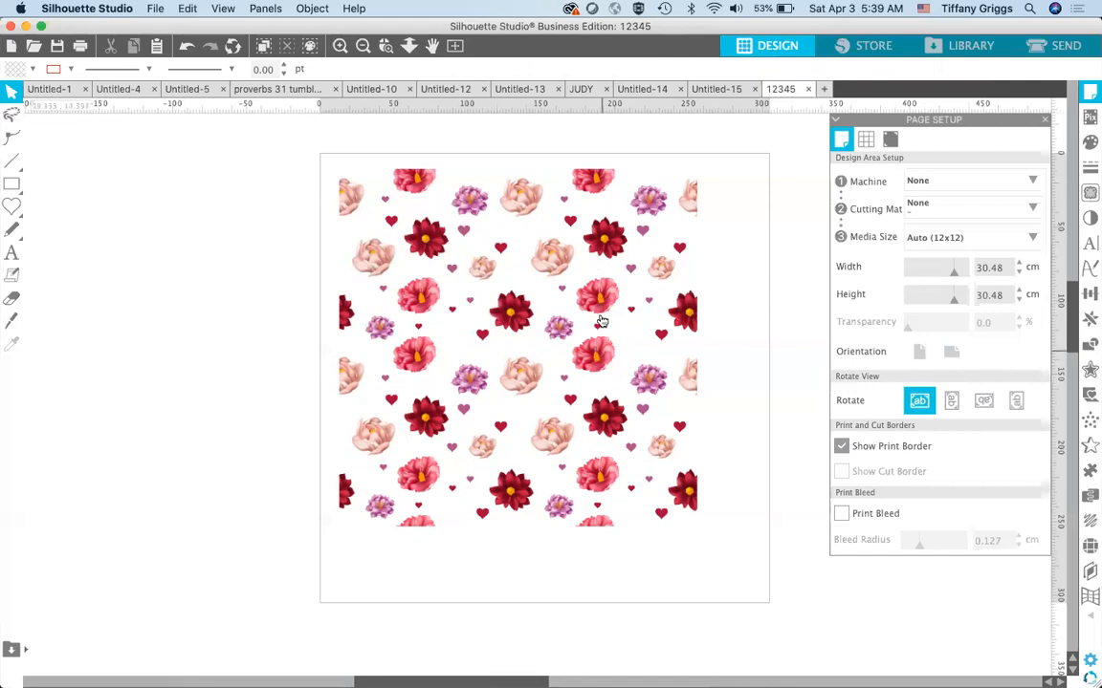
drag(430, 270, 374, 253)
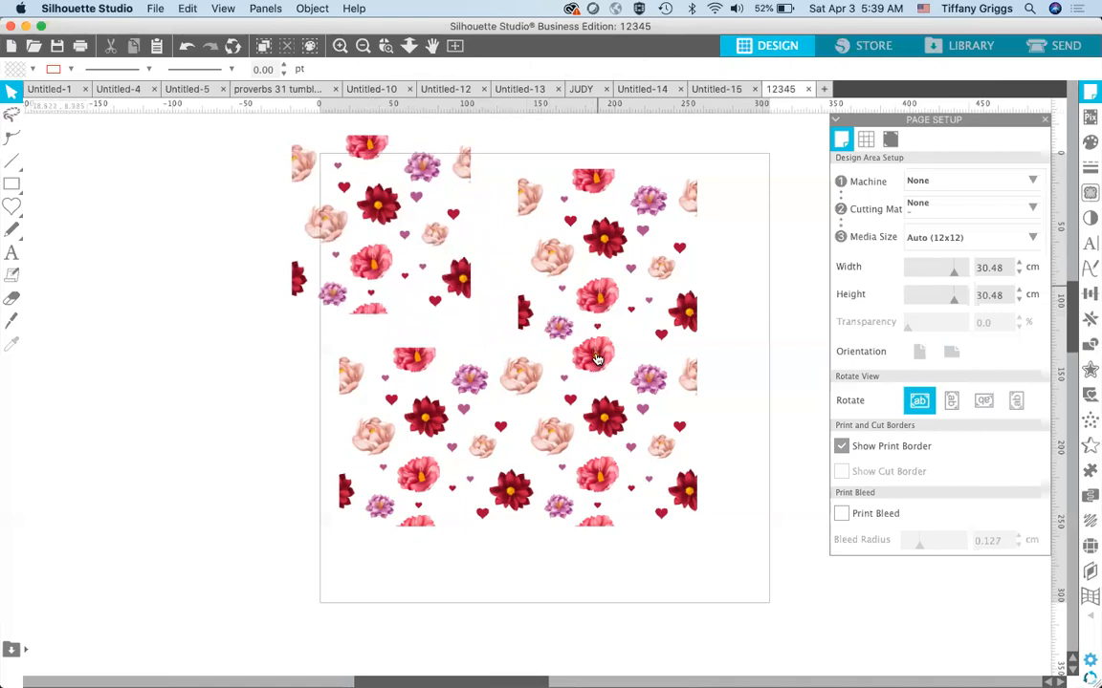
key(super+z)
key(super+z)
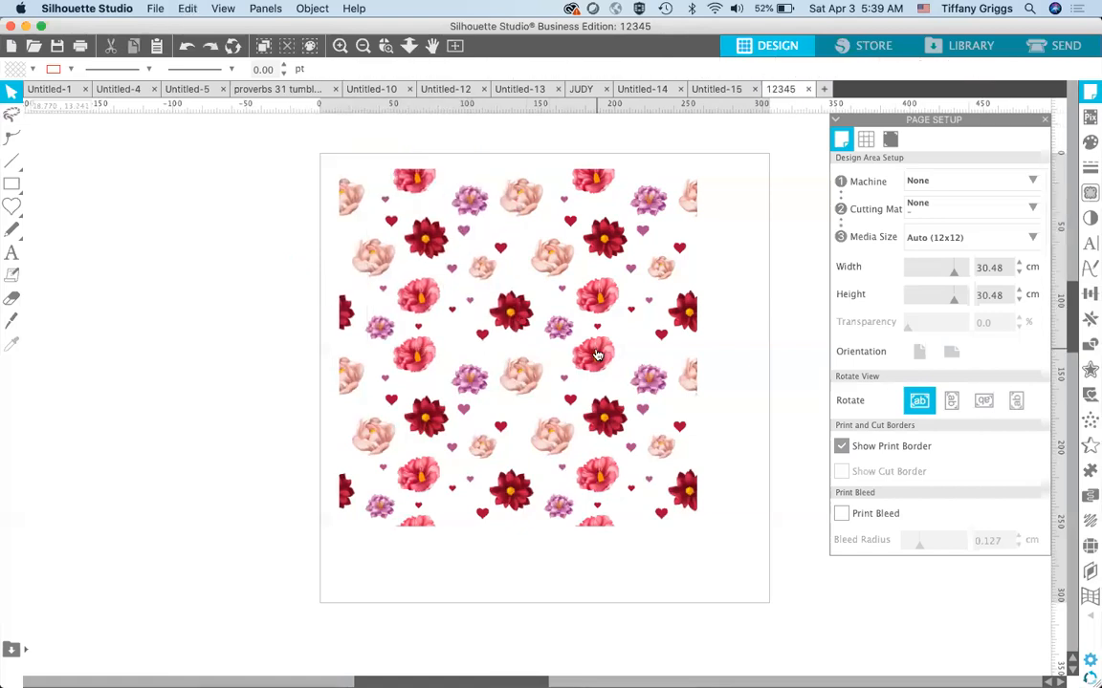
- Check the original pattern in Untitled-15, return to 12345, and shift all four tiles together to about X 0.98, Y 1.50 cm
click(716, 89)
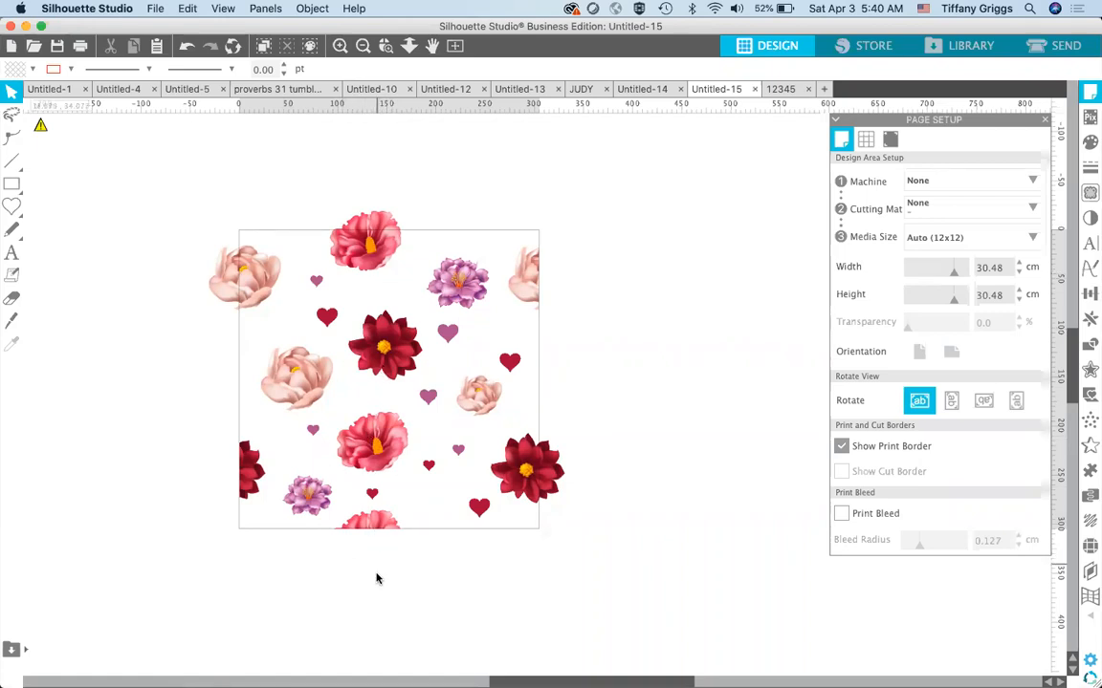
click(789, 89)
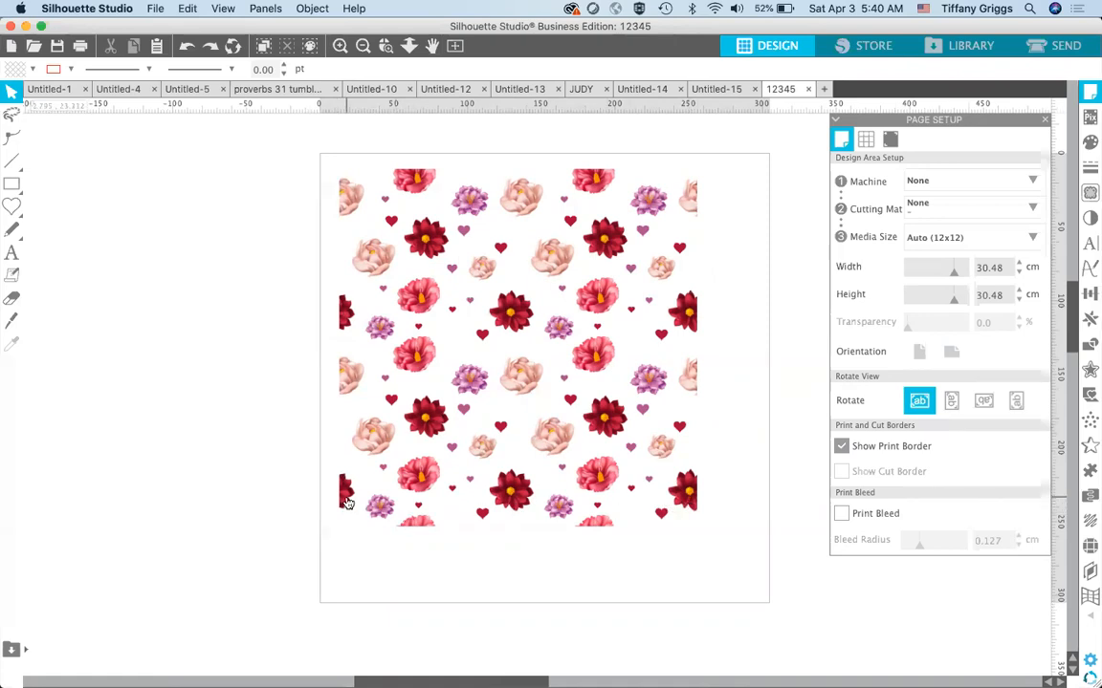
drag(773, 445, 455, 321)
drag(511, 258, 560, 291)
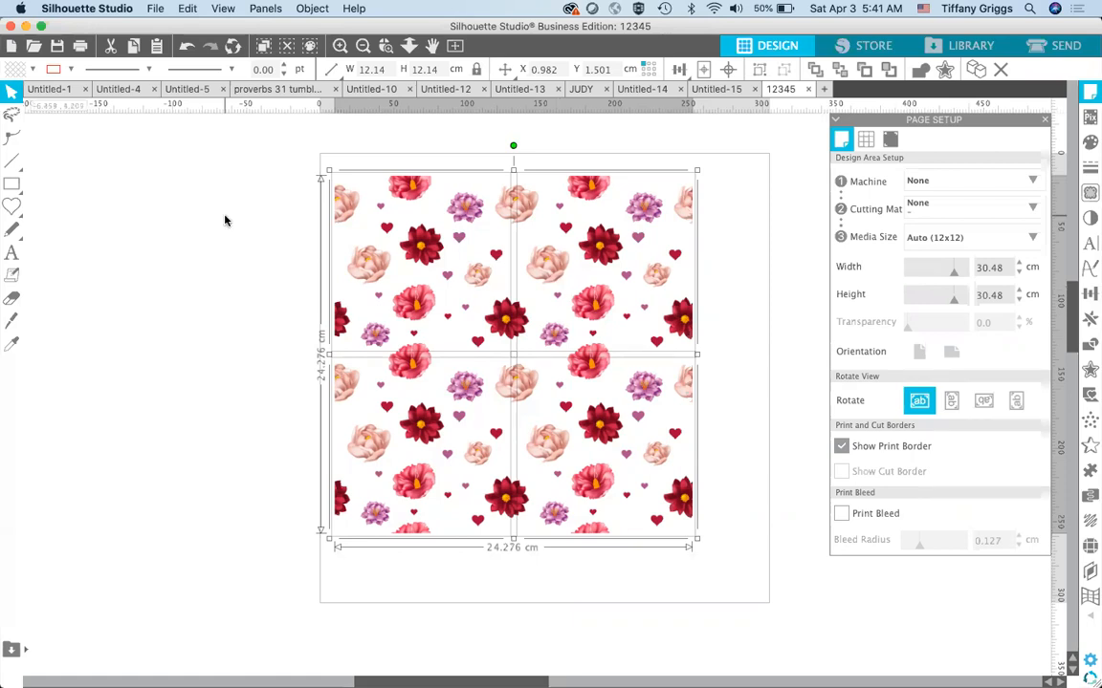
- Draw a rectangle about 11.4 cm wide and 13.9 cm high beside the tiled pattern, overlapping the page's left edge
click(40, 185)
click(11, 184)
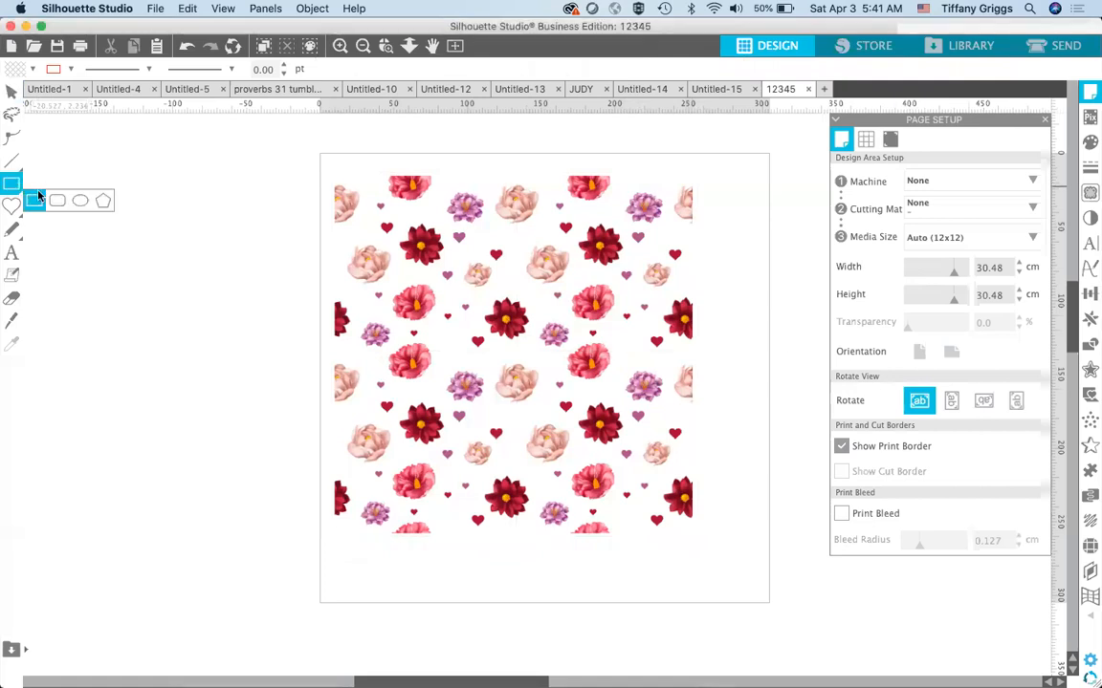
mouse_move(158, 162)
mouse_down()
mouse_move(293, 304)
mouse_move(326, 366)
mouse_up()
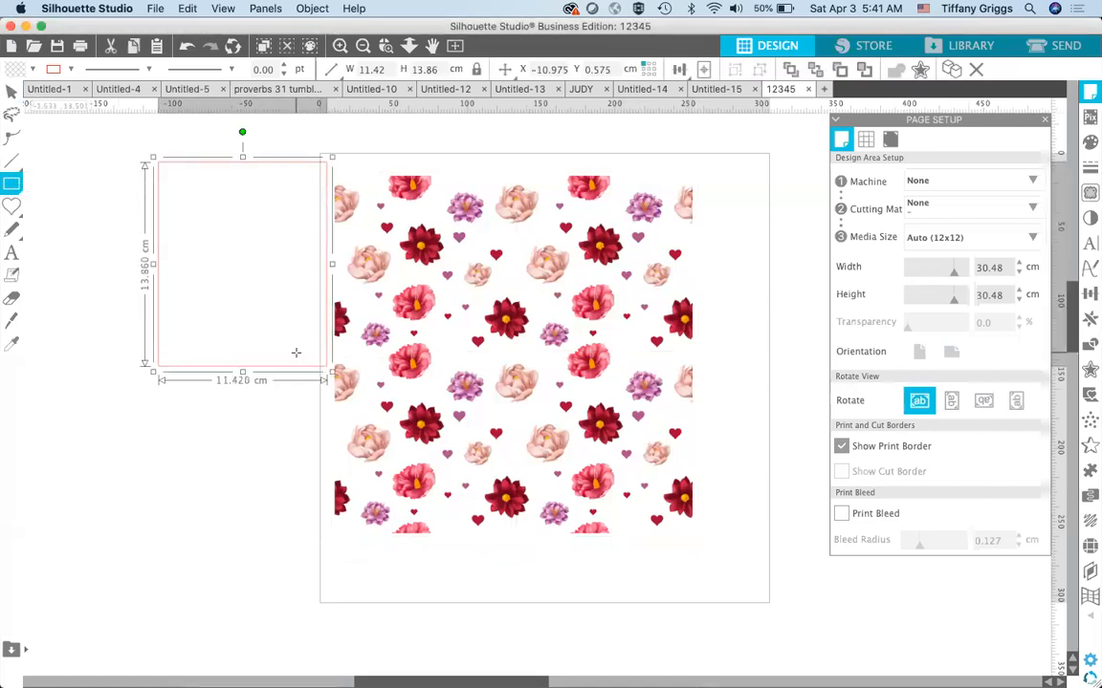
click(295, 351)
click(290, 368)
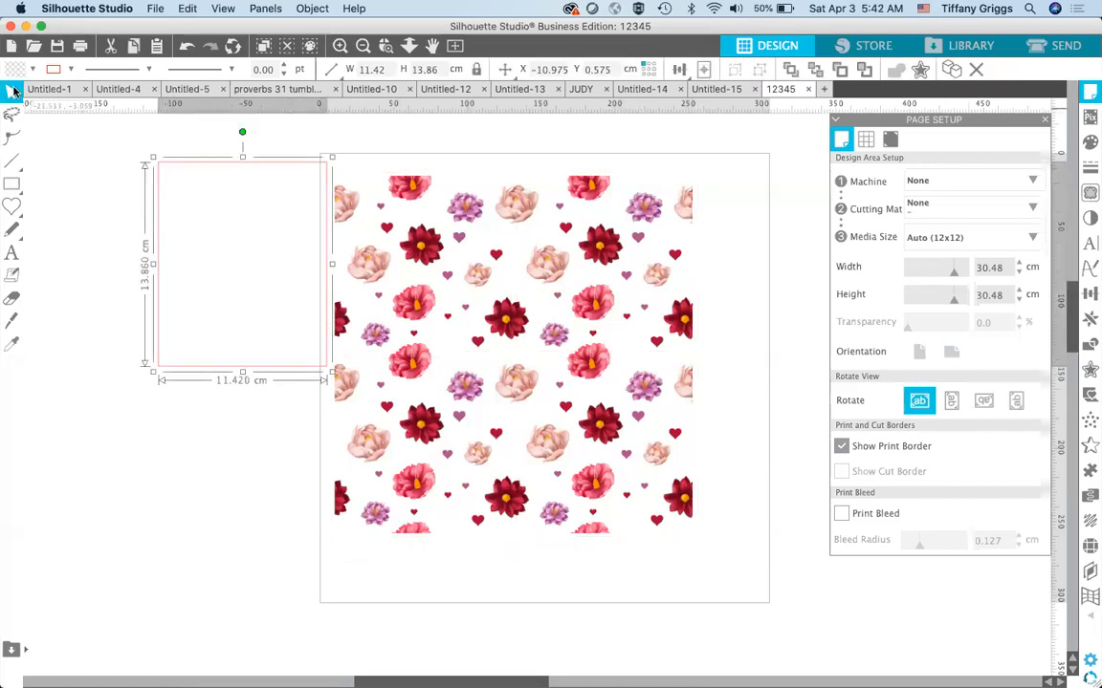
- Fill the rectangle with black, send it to the back, and move it behind the tiled pattern to about X -1.99, Y 0.84 cm
click(31, 69)
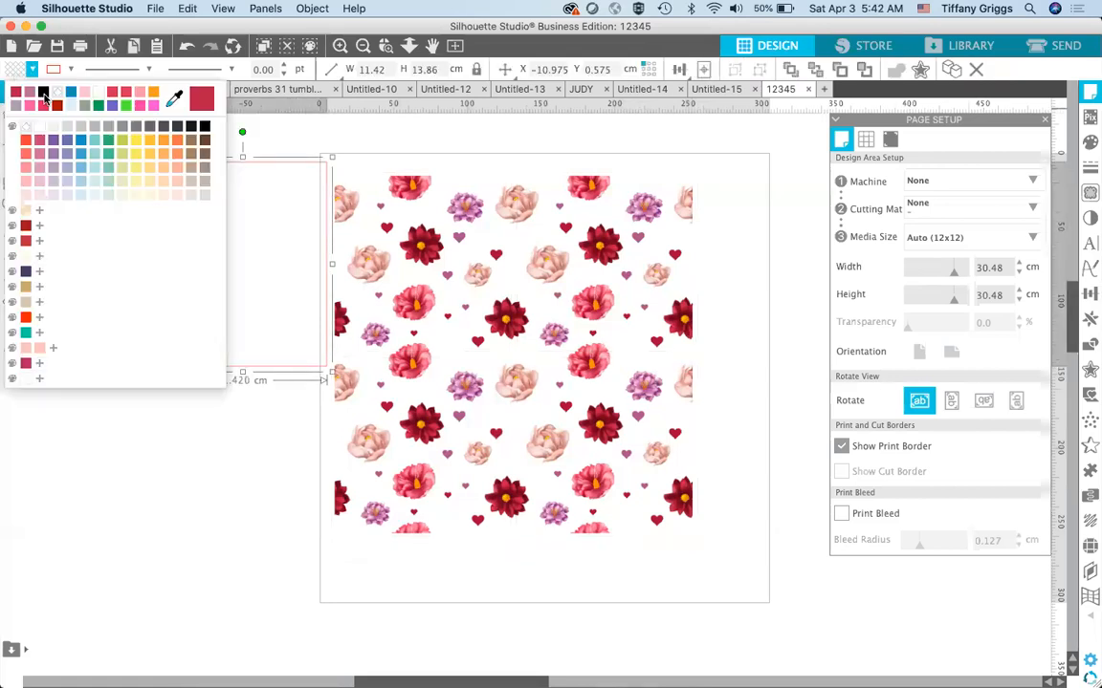
click(44, 94)
right_click(255, 304)
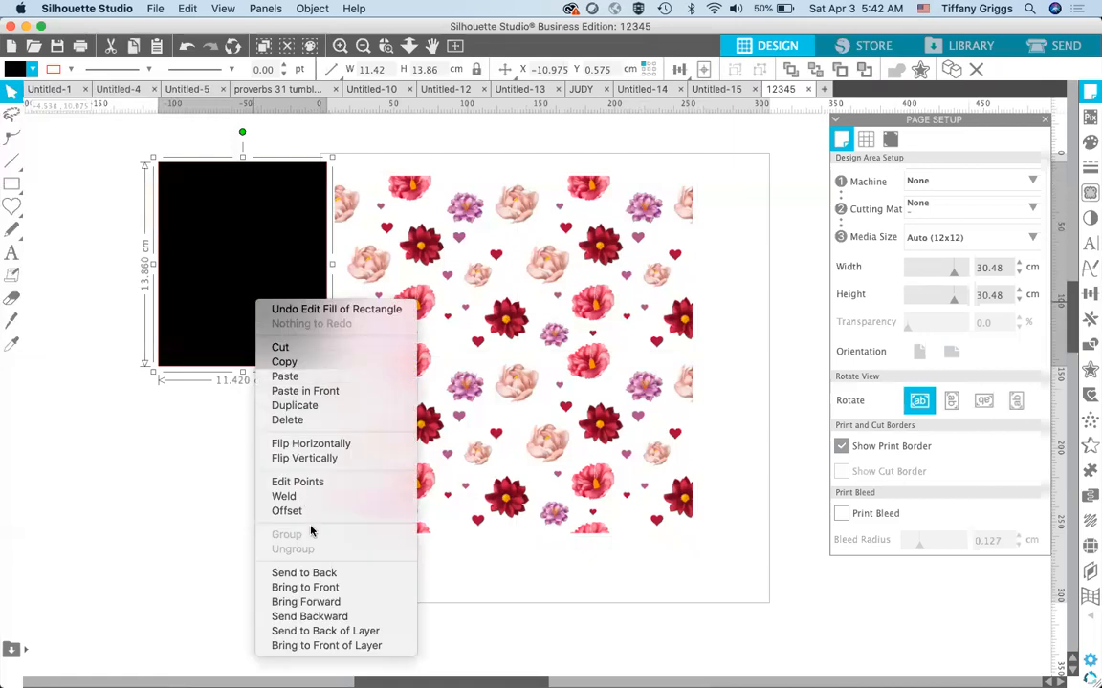
click(273, 573)
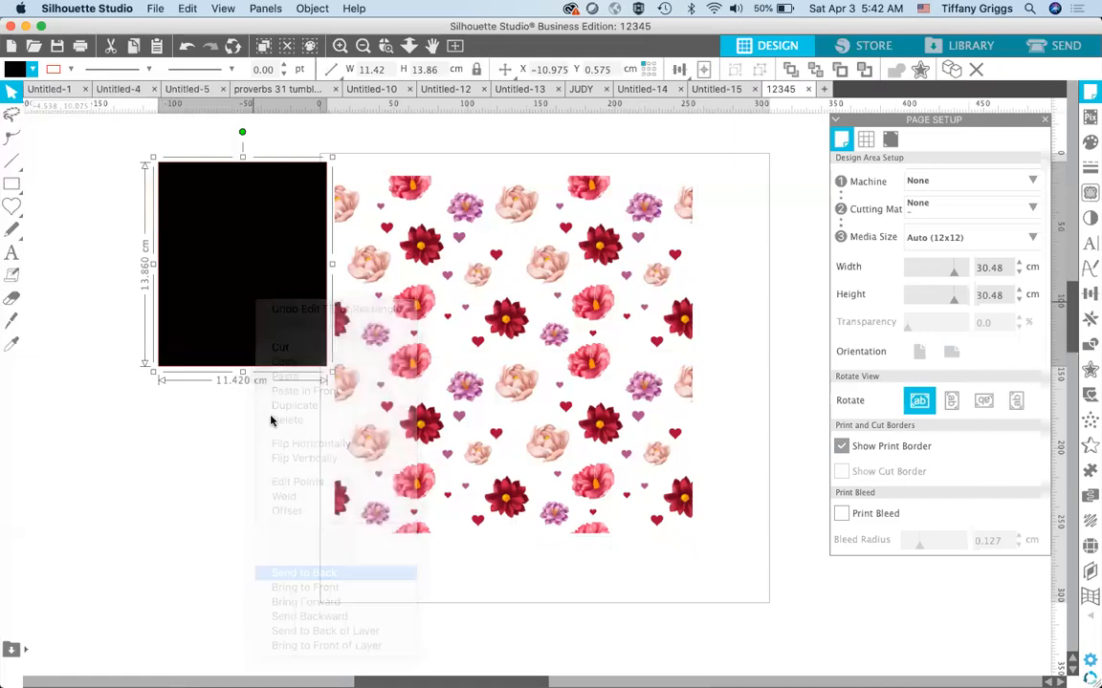
drag(240, 167, 373, 171)
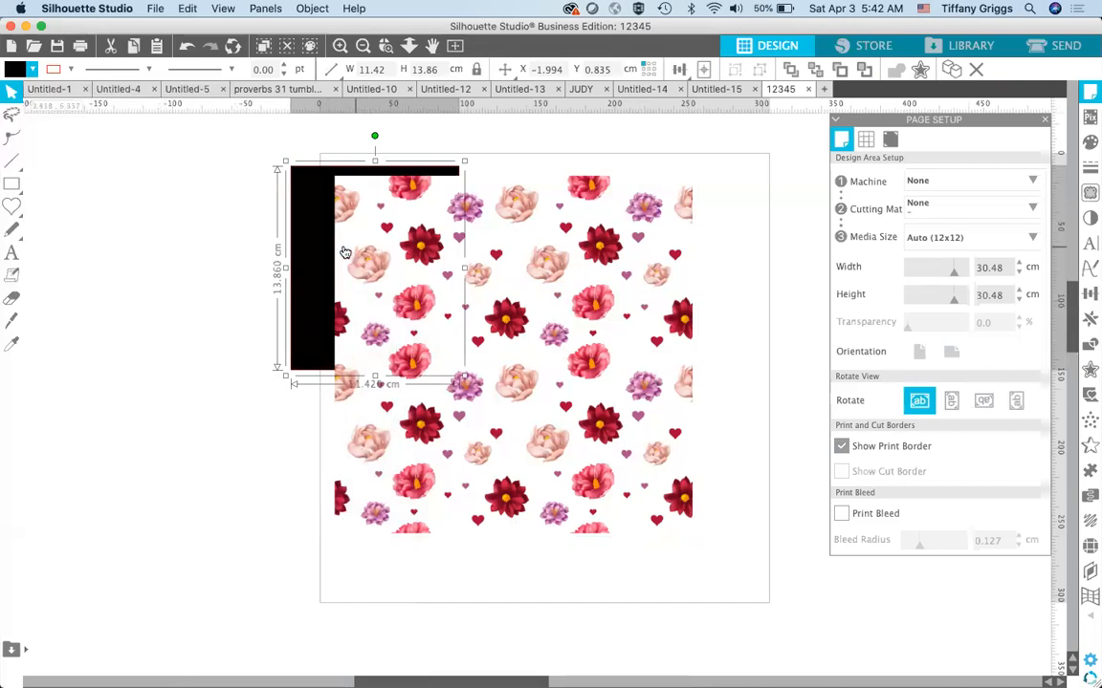
click(238, 261)
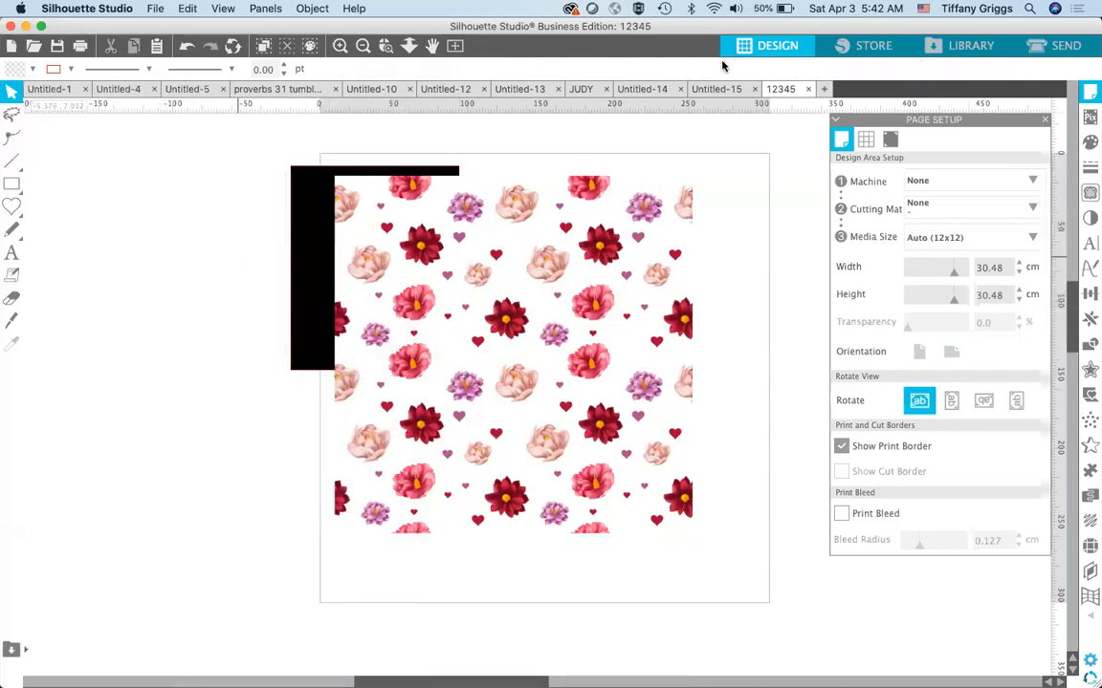
- Switch to the Untitled-15 design and start saving it to the Desktop under the file name 123456
click(693, 88)
click(440, 313)
click(691, 329)
click(158, 9)
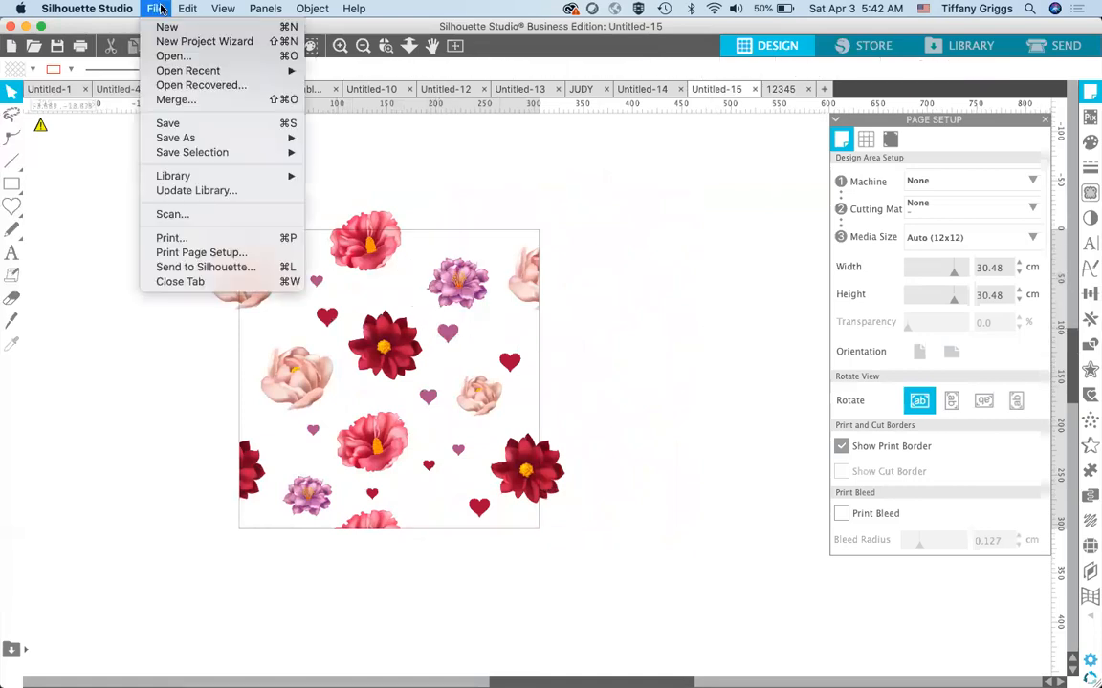
mouse_move(282, 138)
click(316, 138)
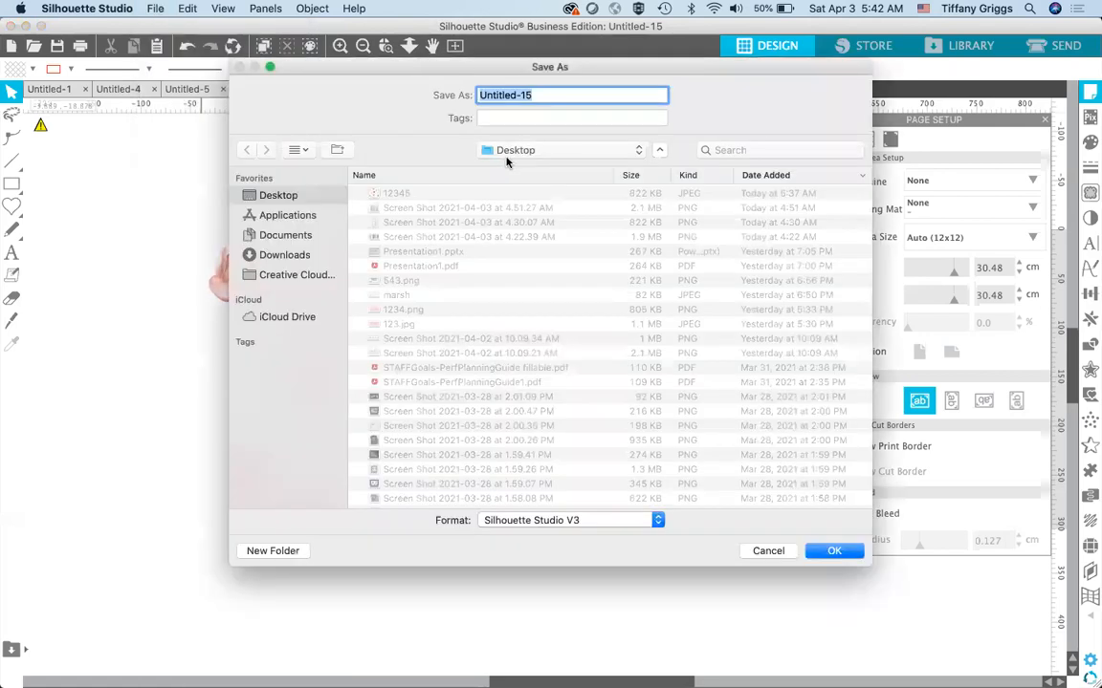
text(123456)
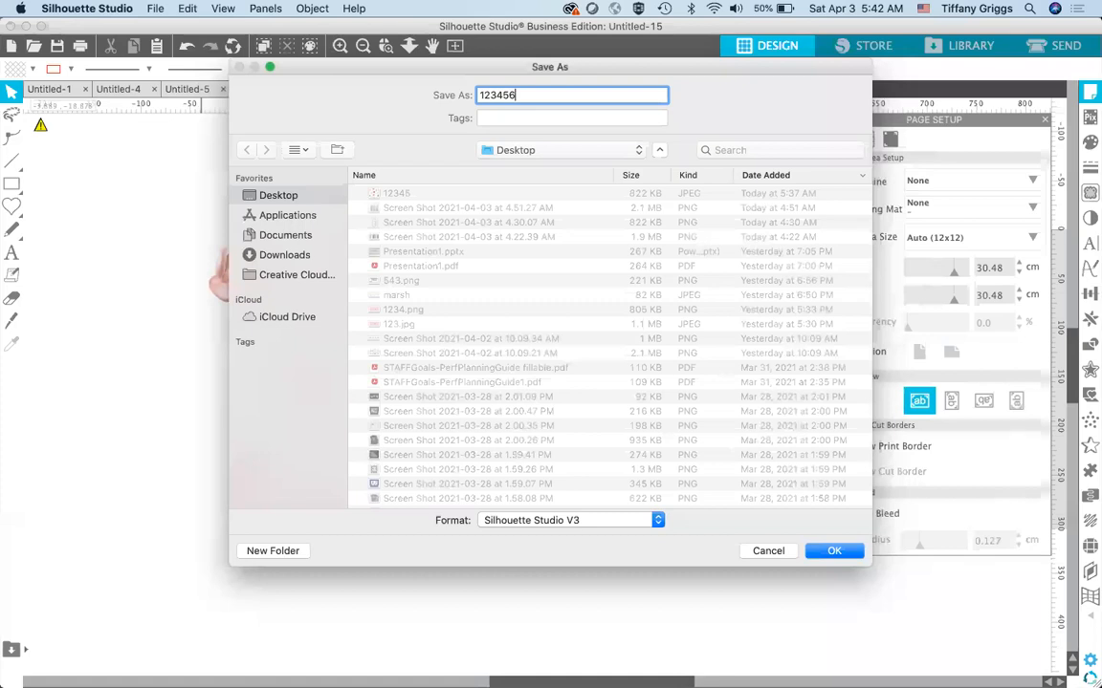
click(548, 508)
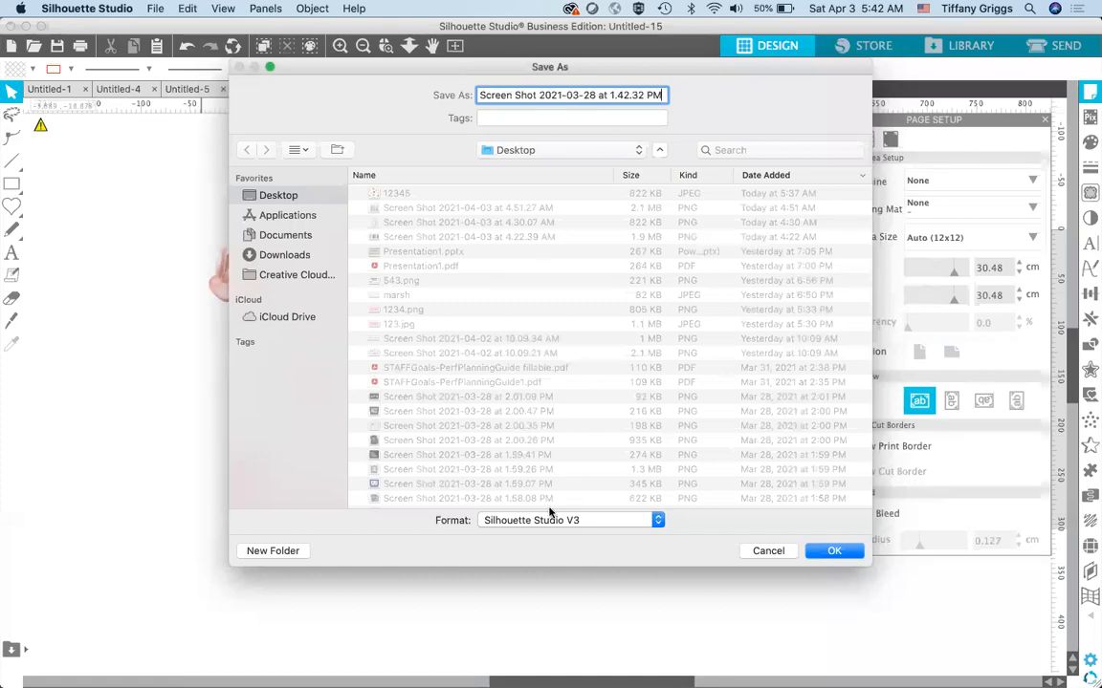
click(554, 522)
click(495, 561)
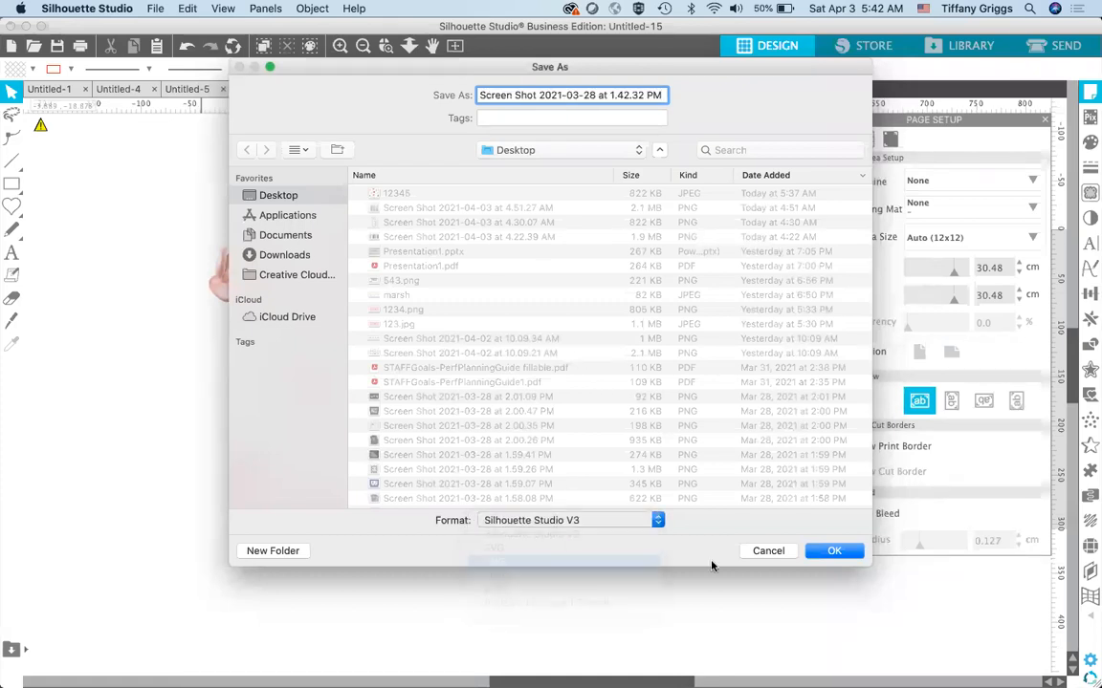
click(833, 552)
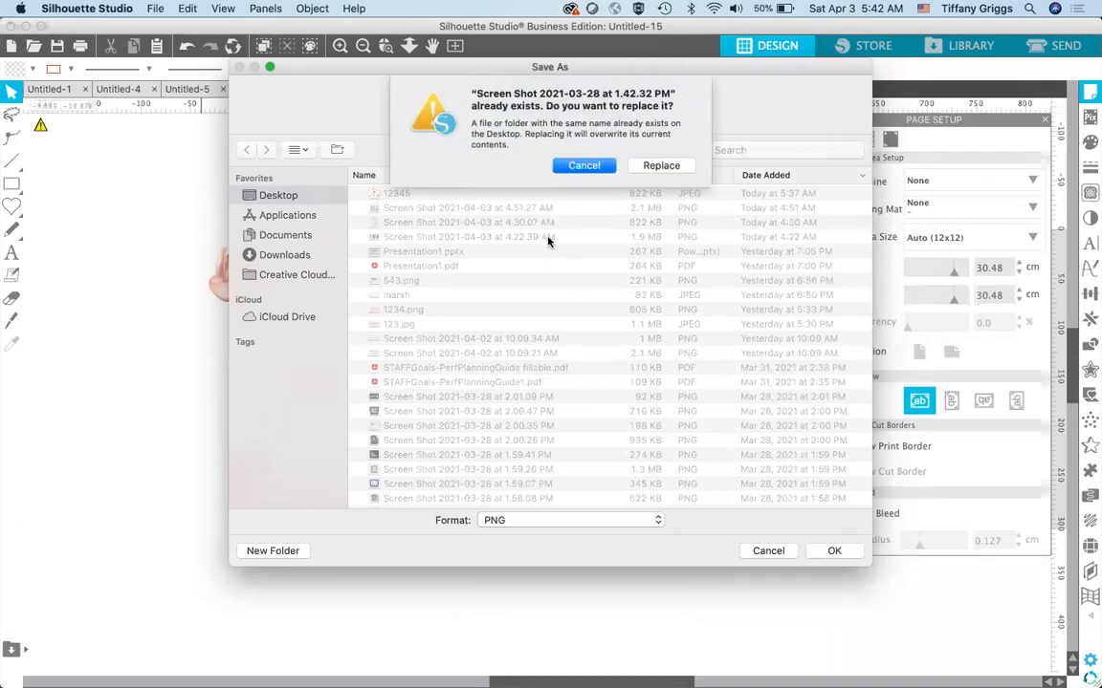
click(610, 166)
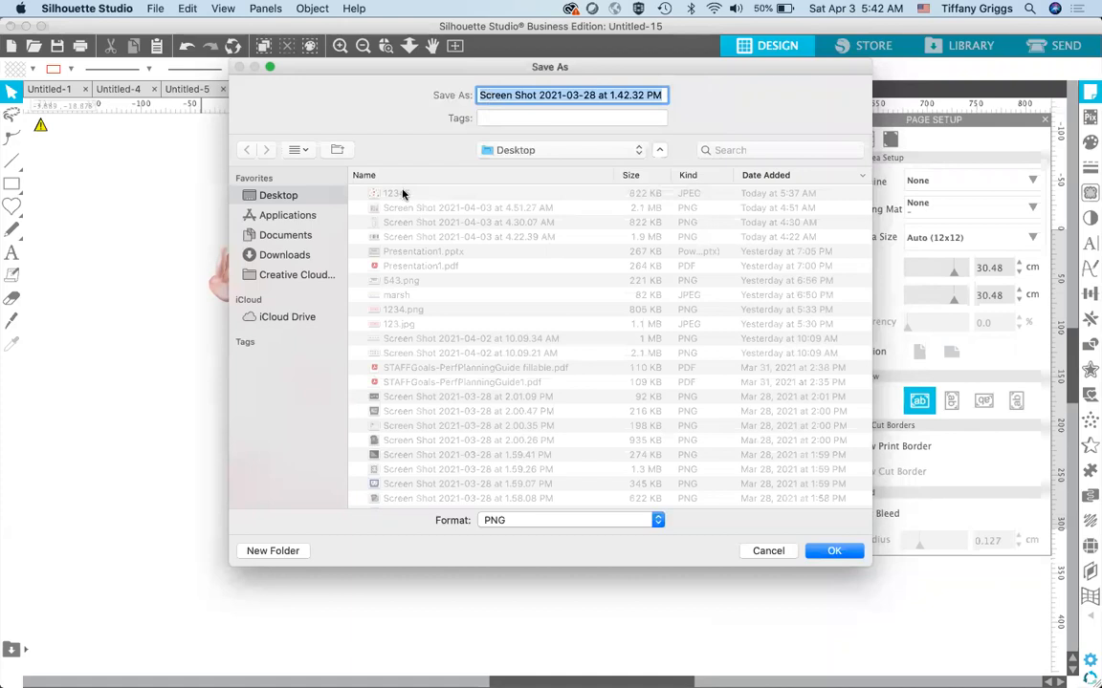
- Name the Desktop file 123456, choose PNG as its format, and accept the save settings
text(12345)
click(557, 93)
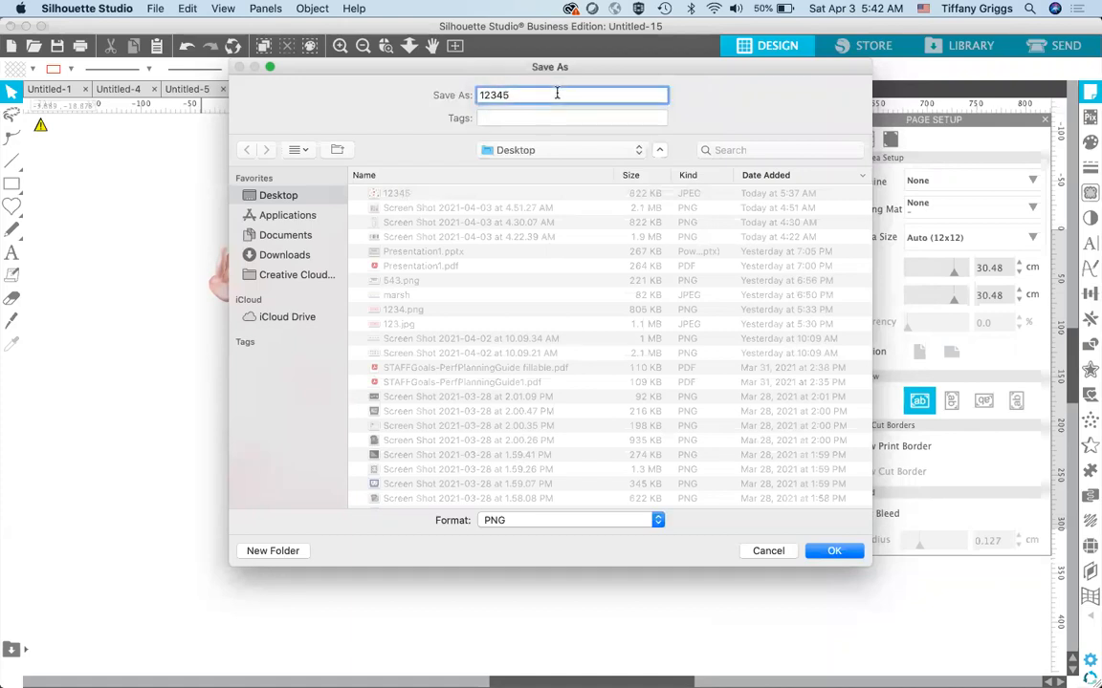
text(6)
click(588, 521)
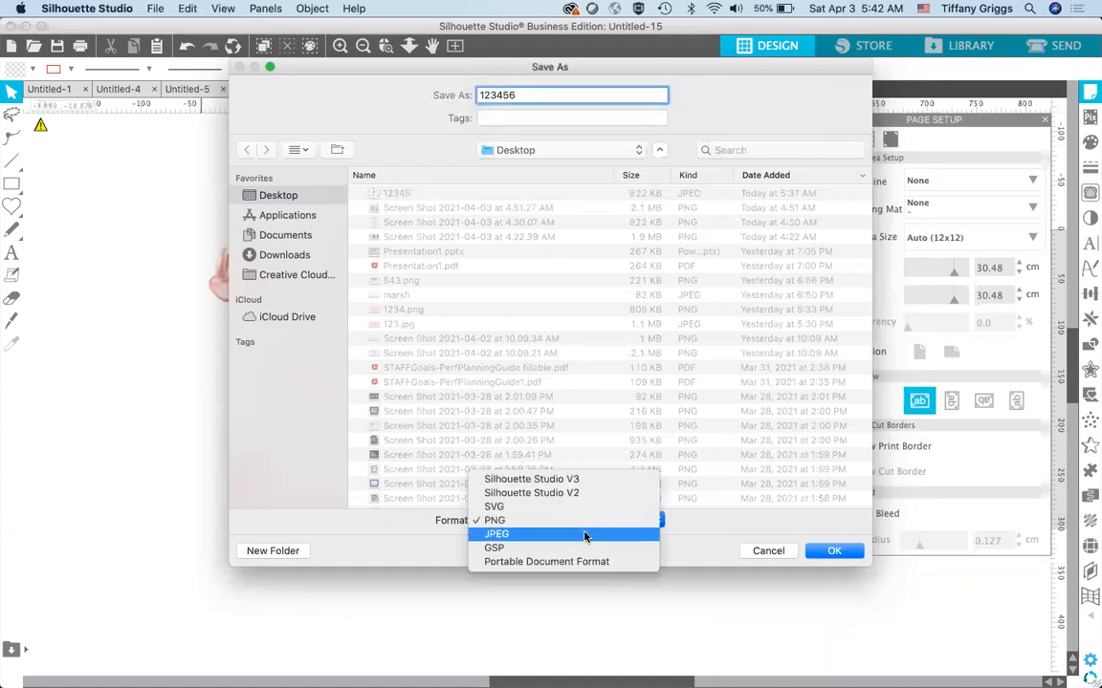
click(593, 535)
click(842, 551)
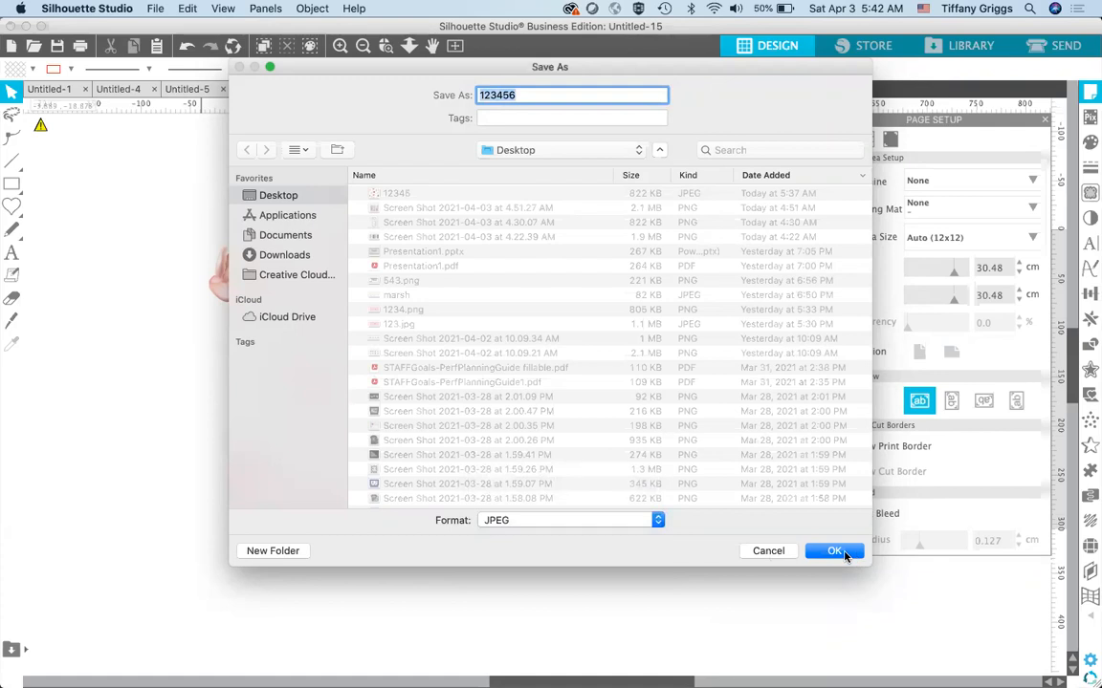
click(585, 517)
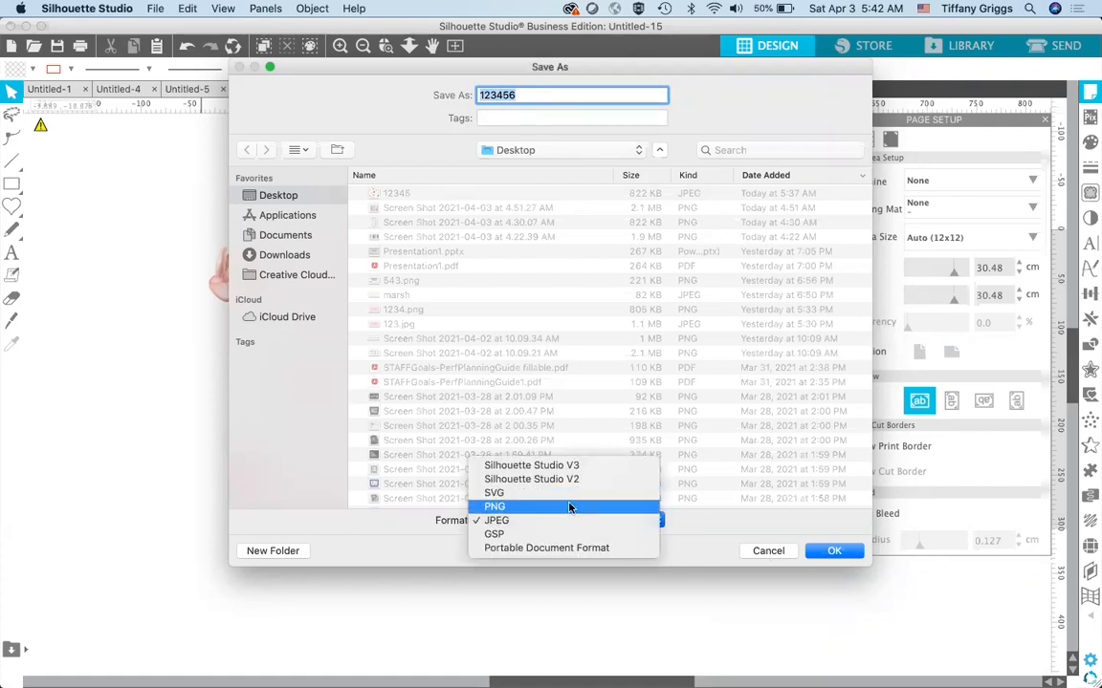
click(574, 507)
click(830, 552)
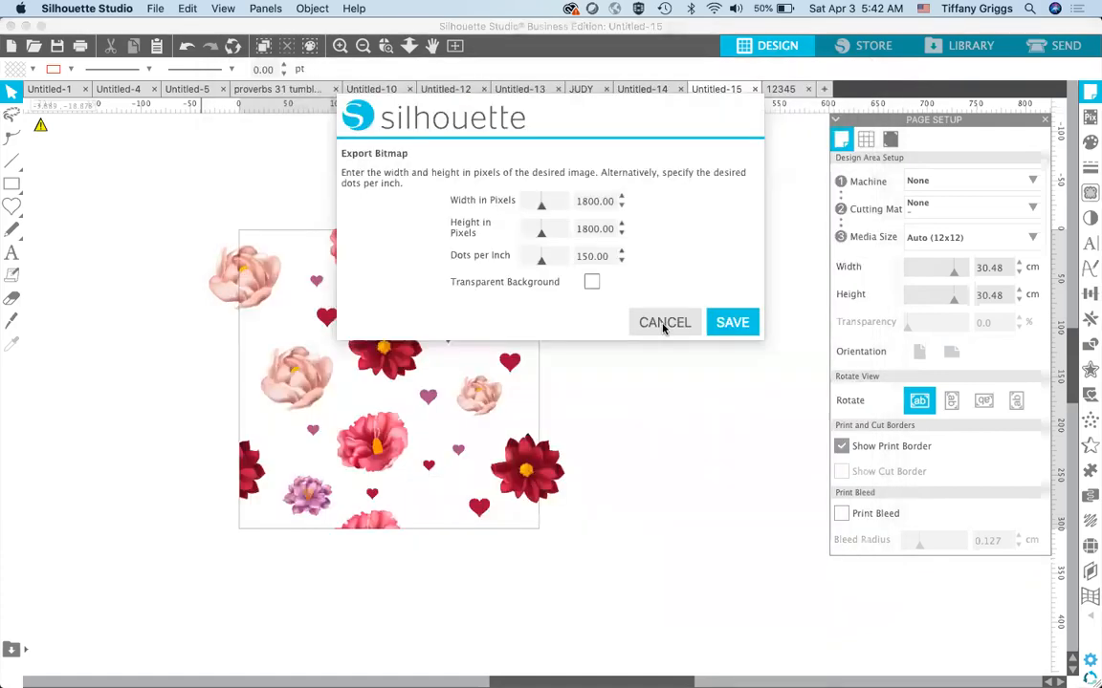
- Export the PNG with a transparent background at 341 dots per inch, 4092 by 4092 pixels
click(591, 284)
drag(541, 263, 578, 260)
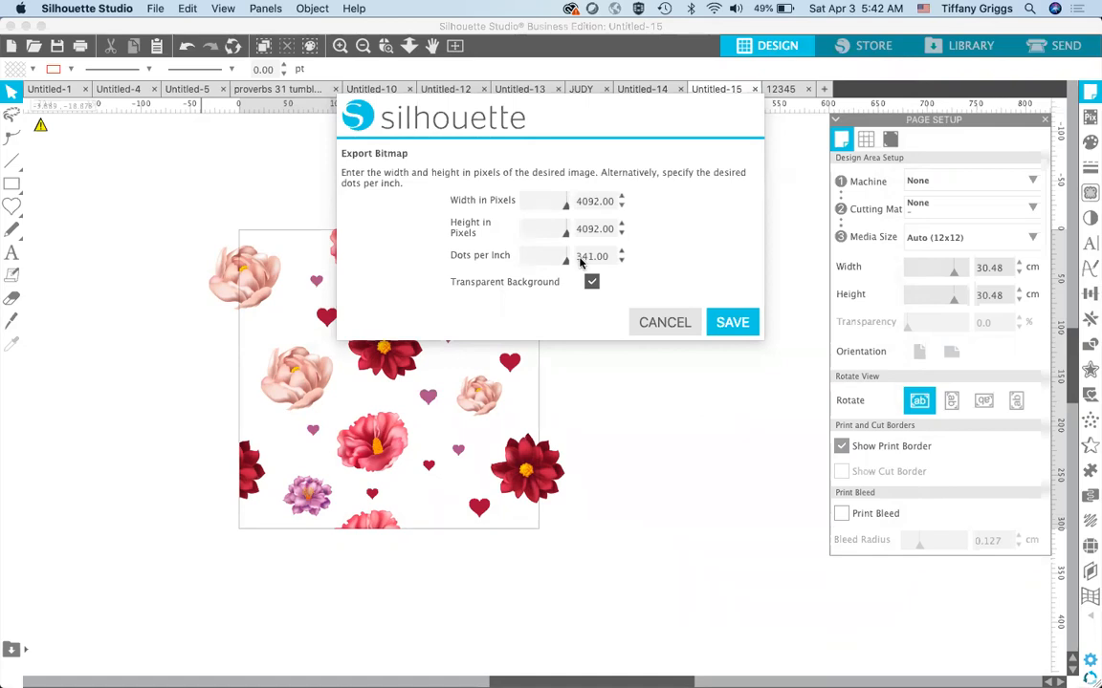
click(738, 330)
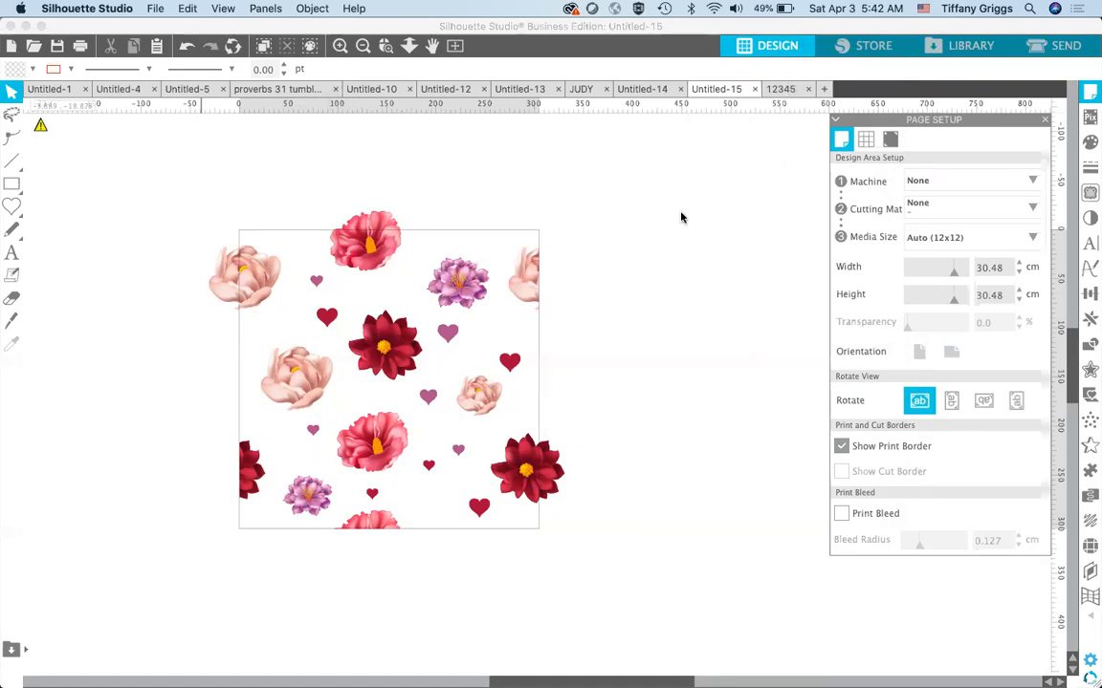
- Return to the 12345 drawing and merge the 123456 PNG from the Desktop into it
click(780, 88)
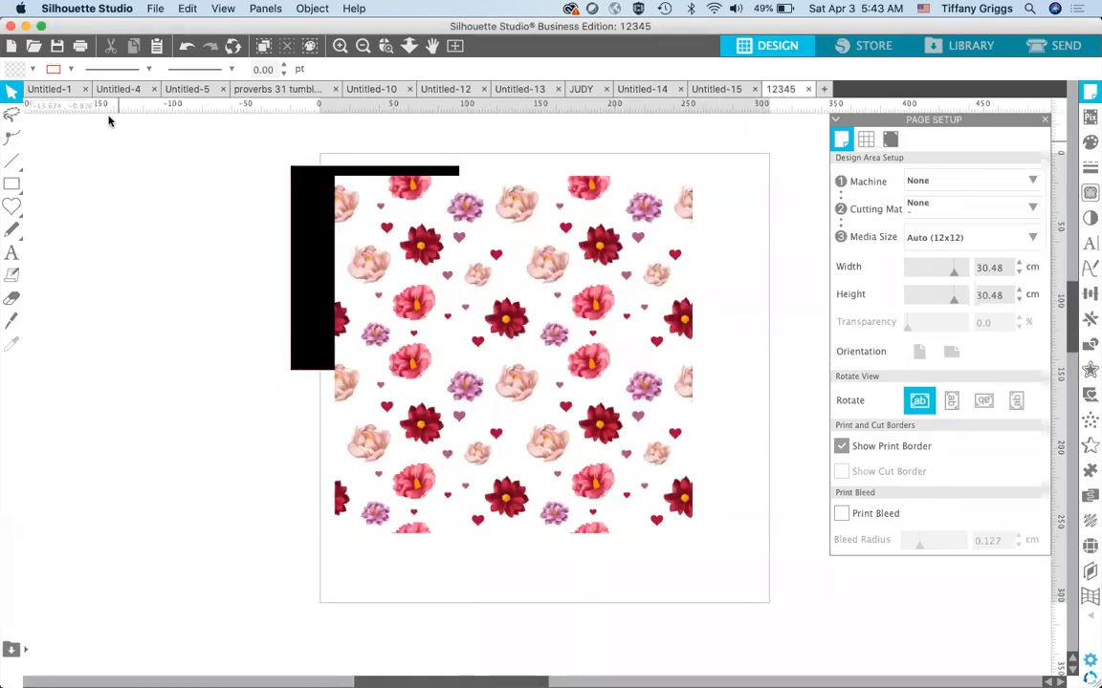
click(155, 9)
click(139, 32)
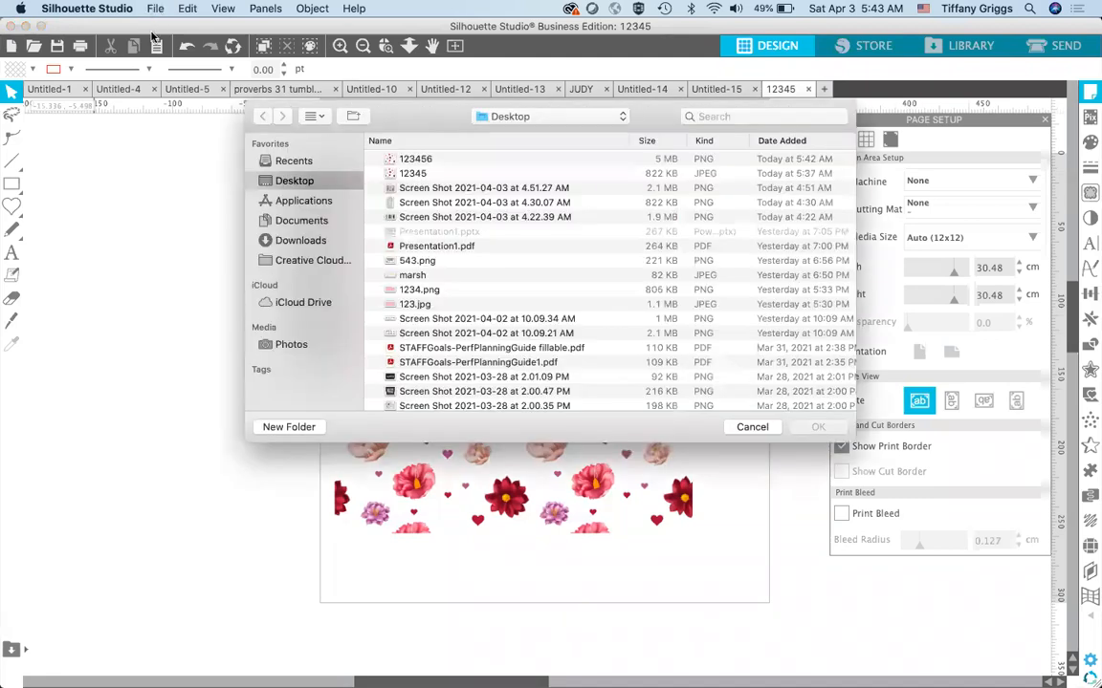
double_click(421, 160)
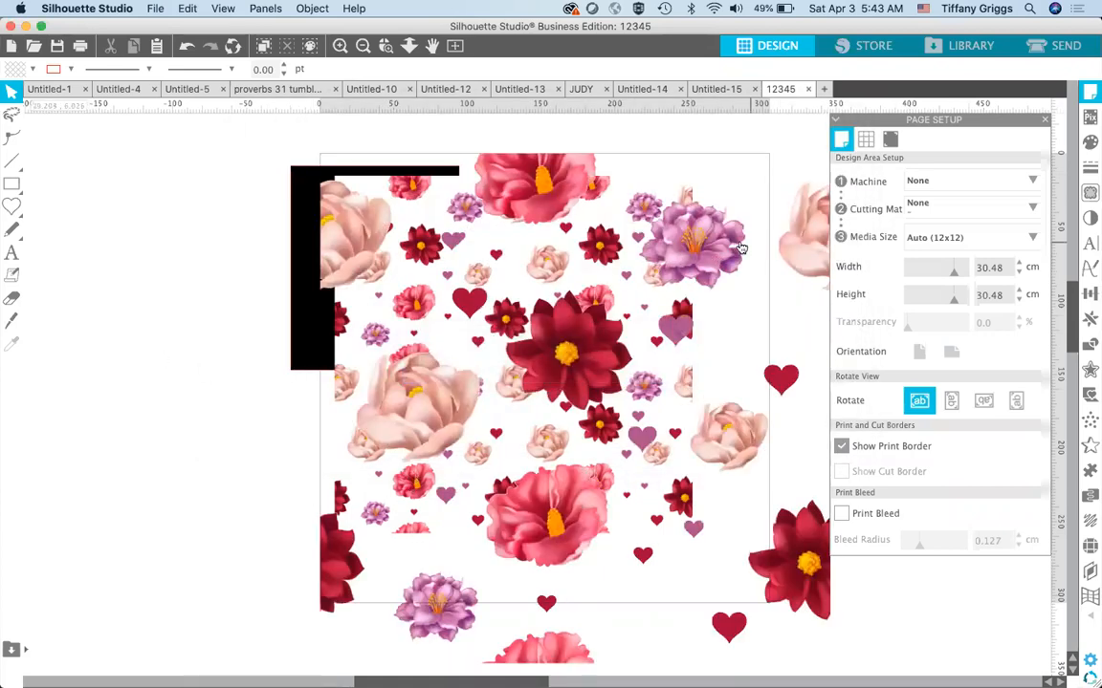
- Move the merged floral image off the tiled pattern to about X 28.8, Y -6.4 cm, beside the existing tiles
click(765, 244)
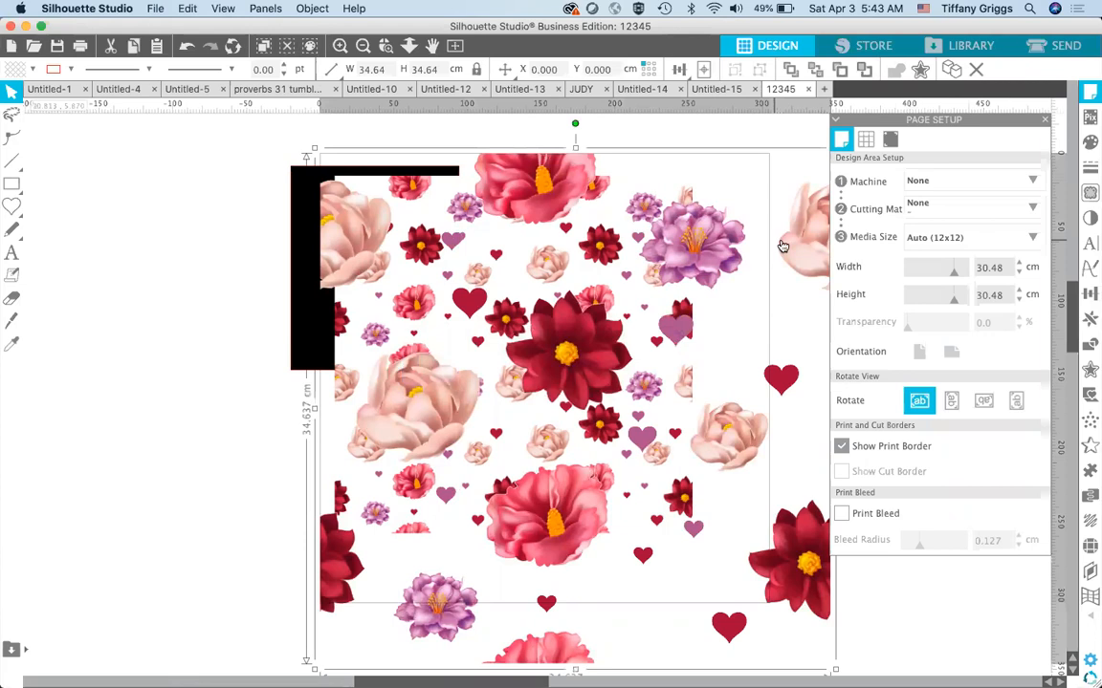
click(364, 46)
click(365, 46)
click(364, 46)
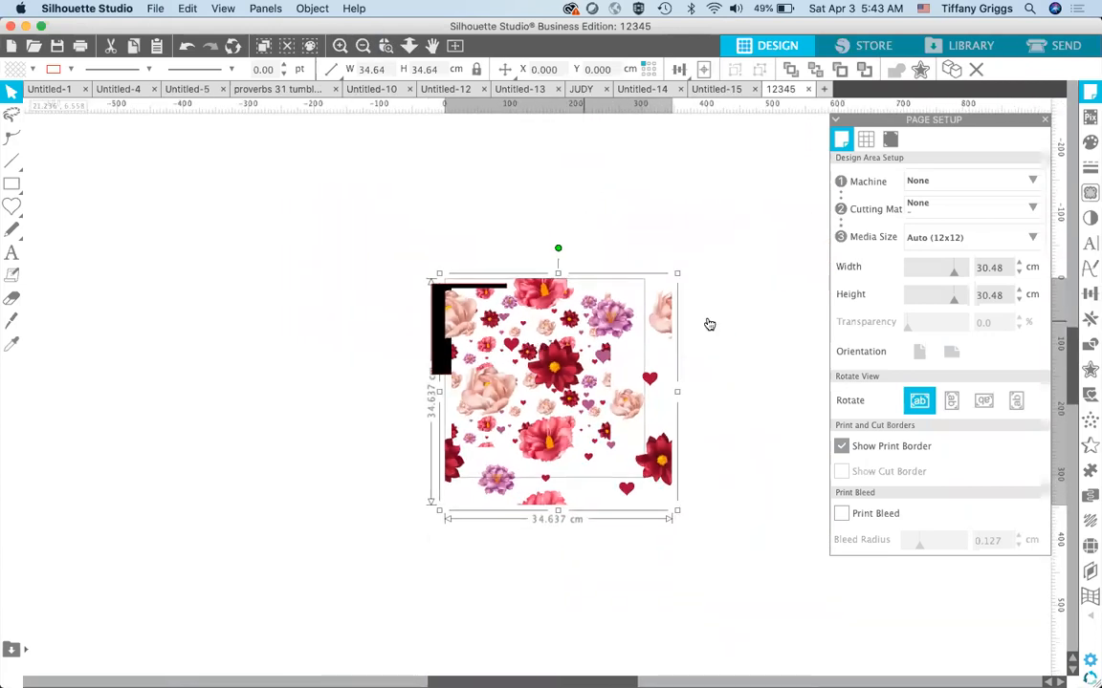
drag(626, 315, 816, 273)
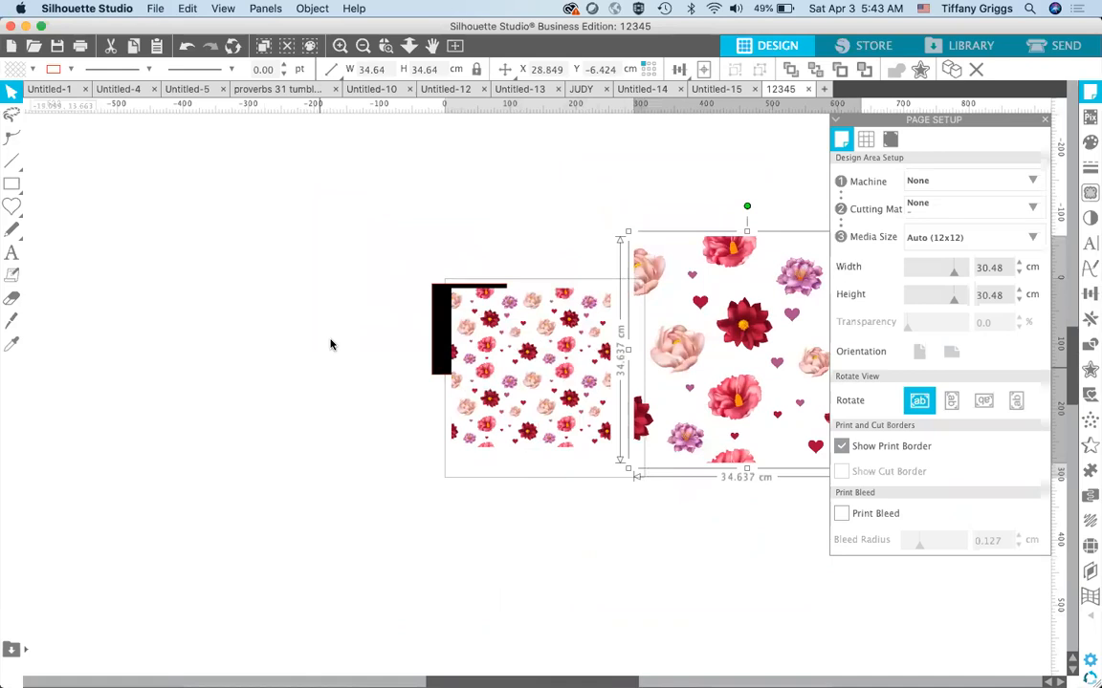
- Move the tiles and black rectangle off the page to its upper left, and place the merged image at about X 0.12, Y -4.32 cm
click(508, 370)
drag(507, 373, 204, 282)
drag(687, 332, 575, 340)
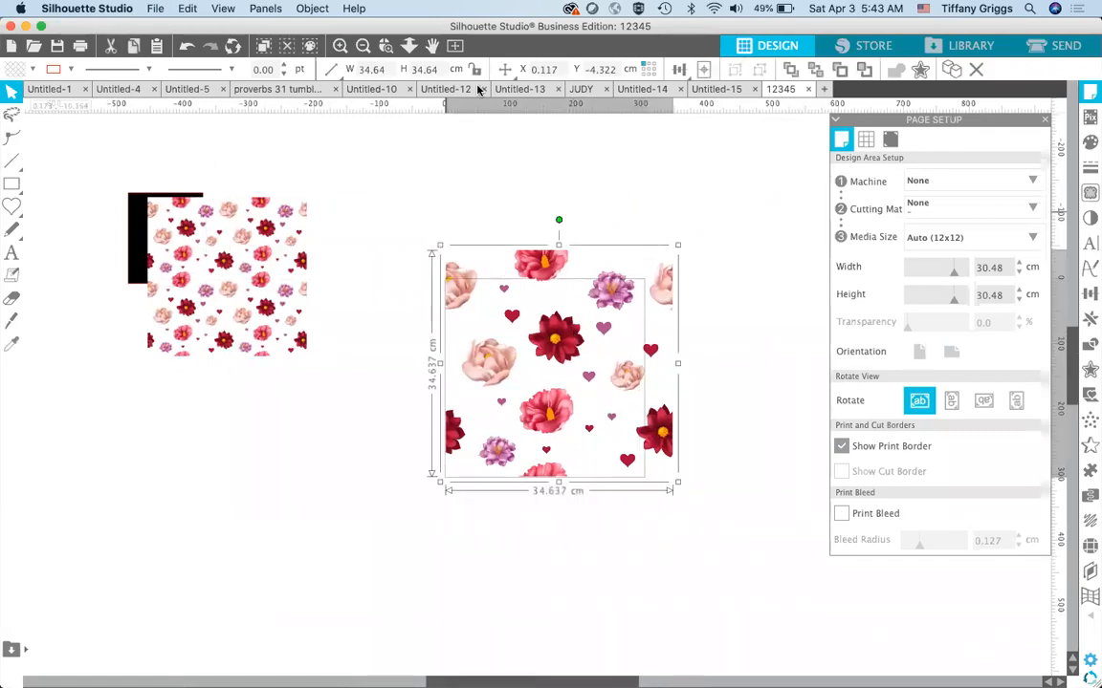
- Scale the merged image to 10 cm wide, and enlarge it to about 16.95 cm square at about X 2.33, Y 1.40 cm
double_click(376, 70)
text(10)
key(Return)
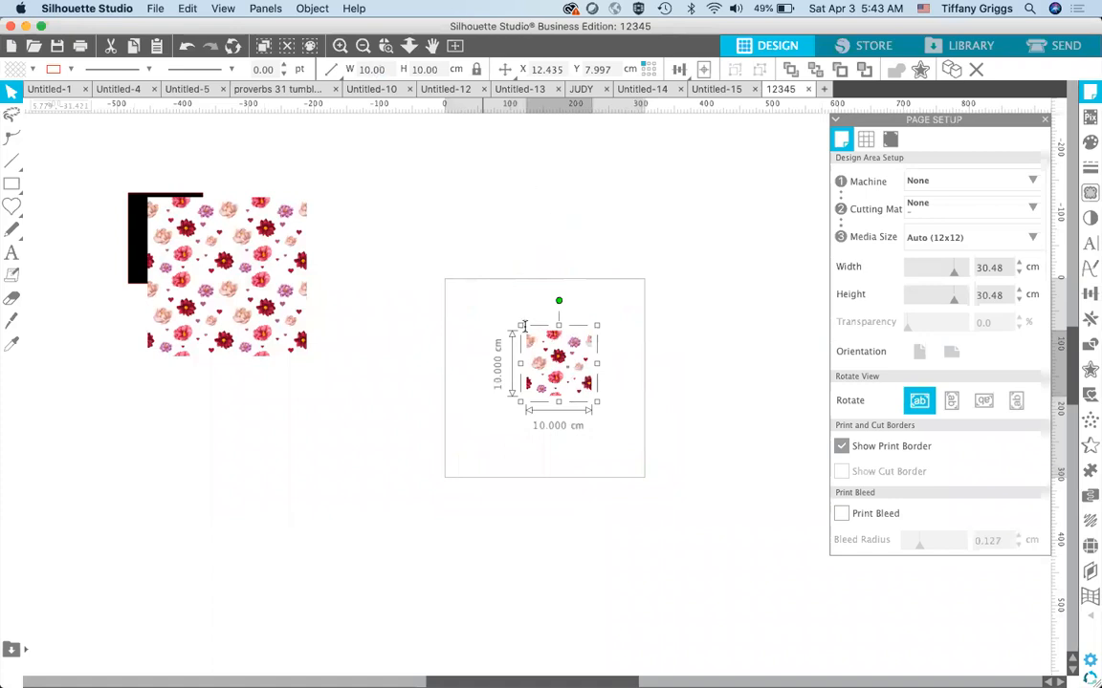
click(482, 237)
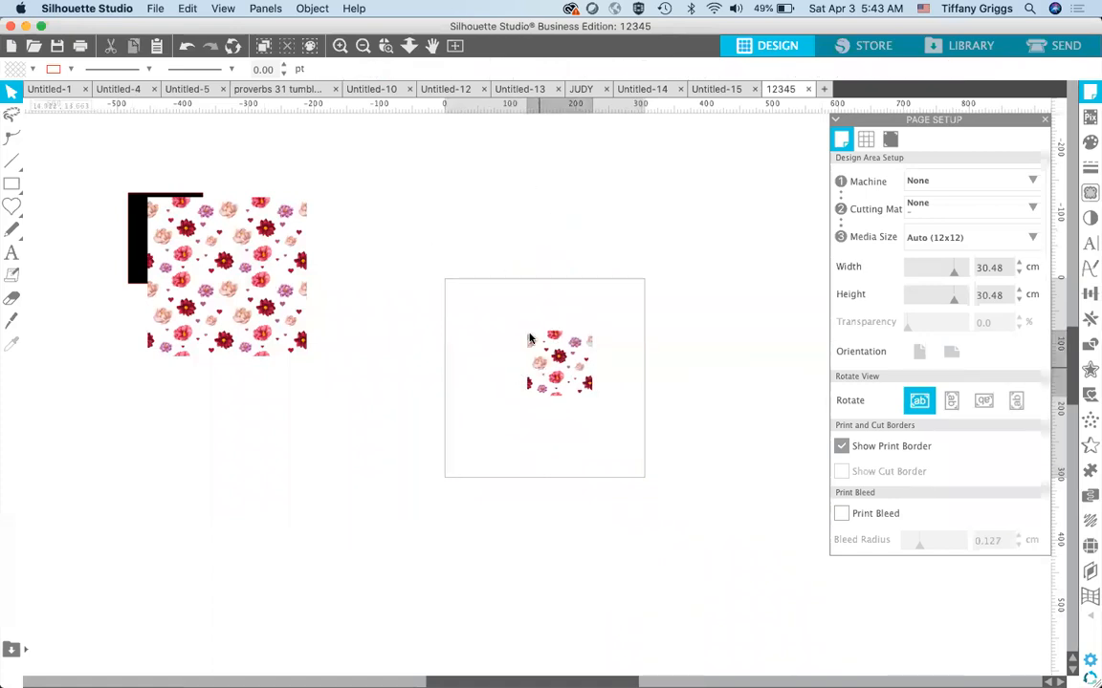
click(541, 344)
drag(521, 325, 543, 332)
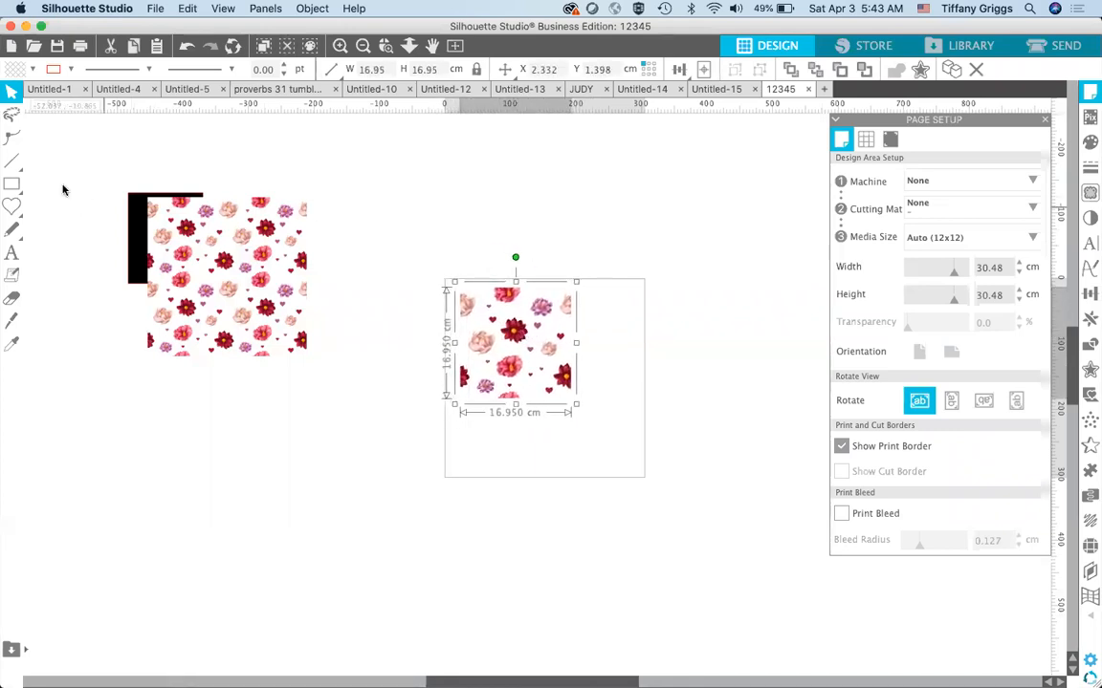
- Move the black rectangle behind the upper-right corner of the off-page tiled pattern
click(139, 223)
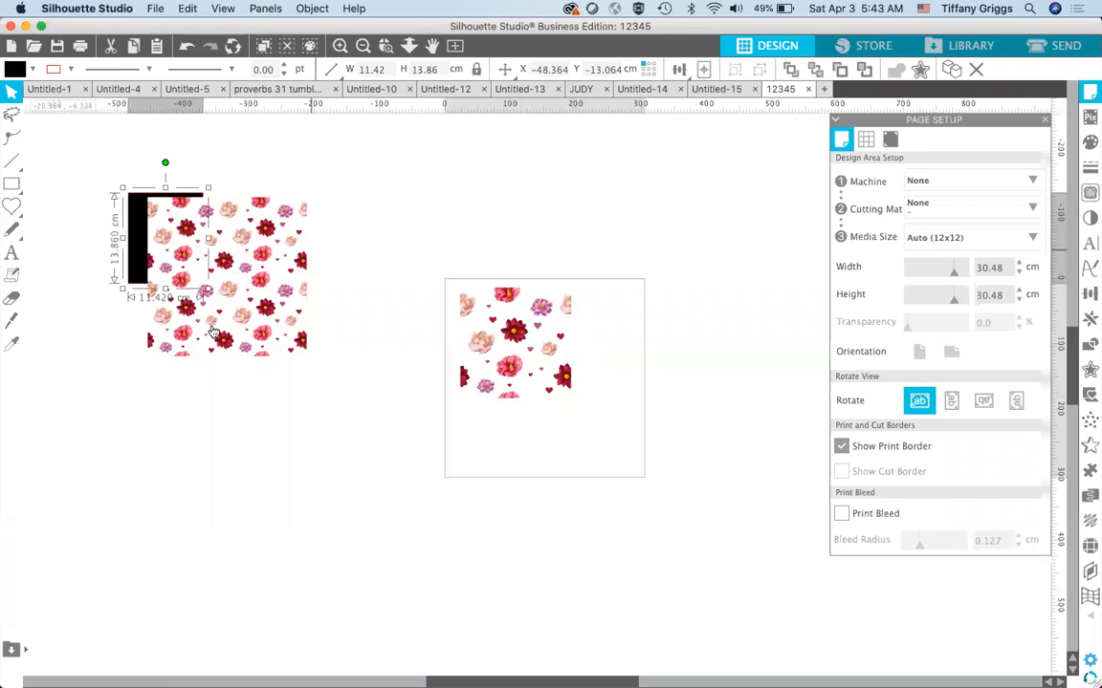
click(337, 275)
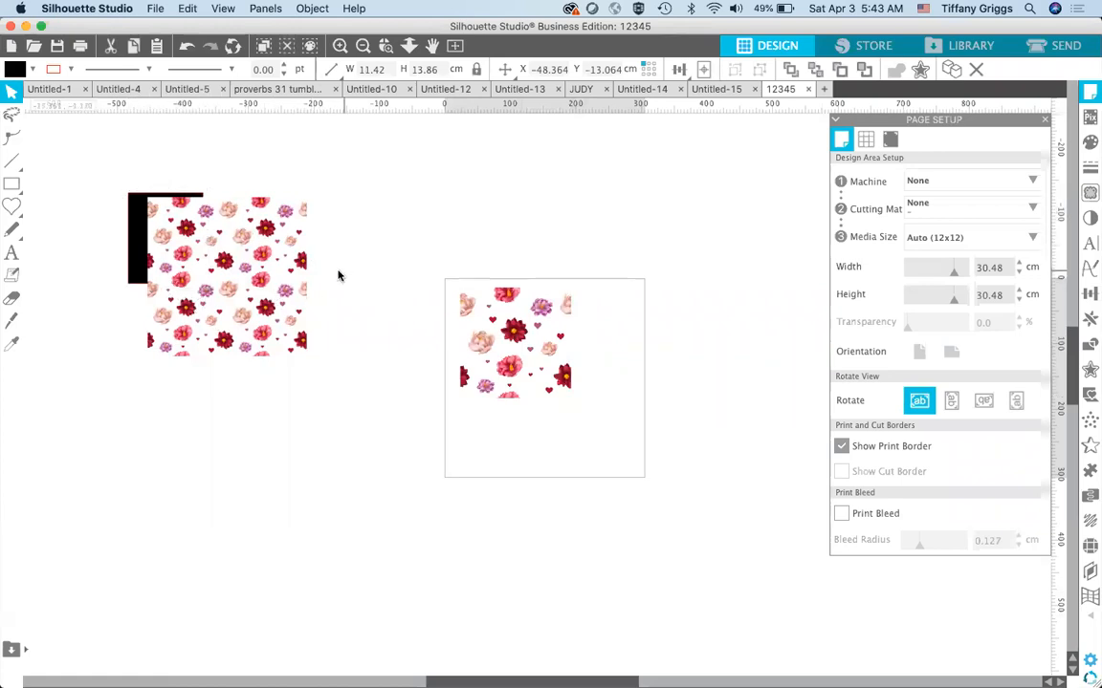
click(133, 238)
drag(397, 319, 278, 199)
click(422, 216)
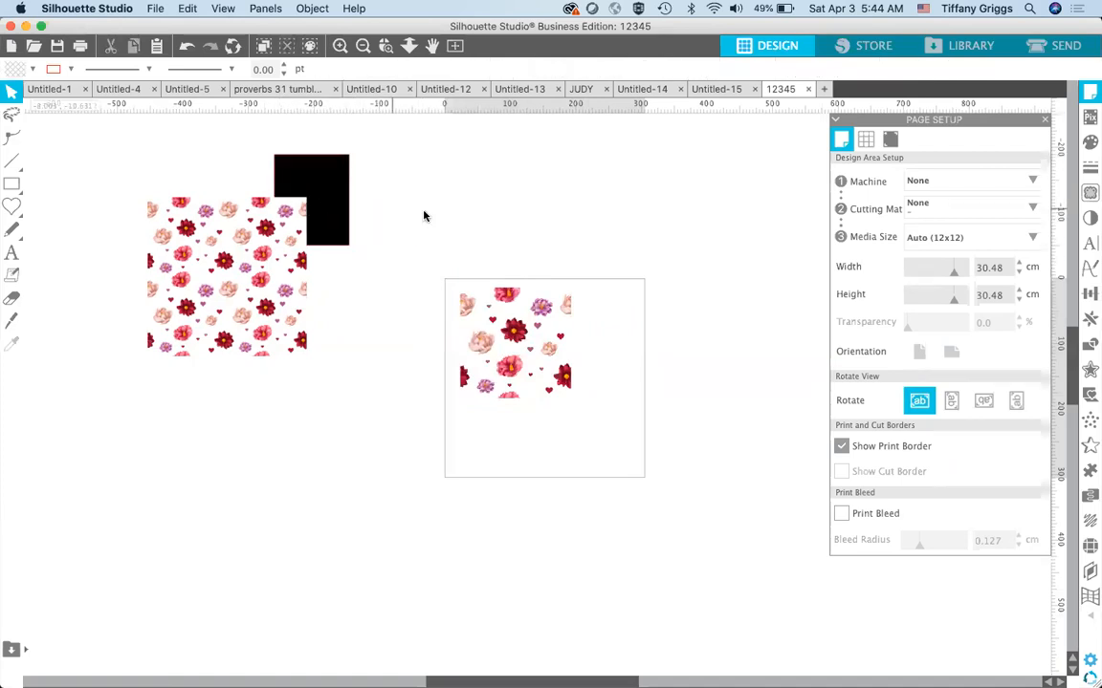
- In the Untitled-15 design, draw a rectangle about 32.4 cm wide and 32.8 cm high that encloses the whole page
click(710, 90)
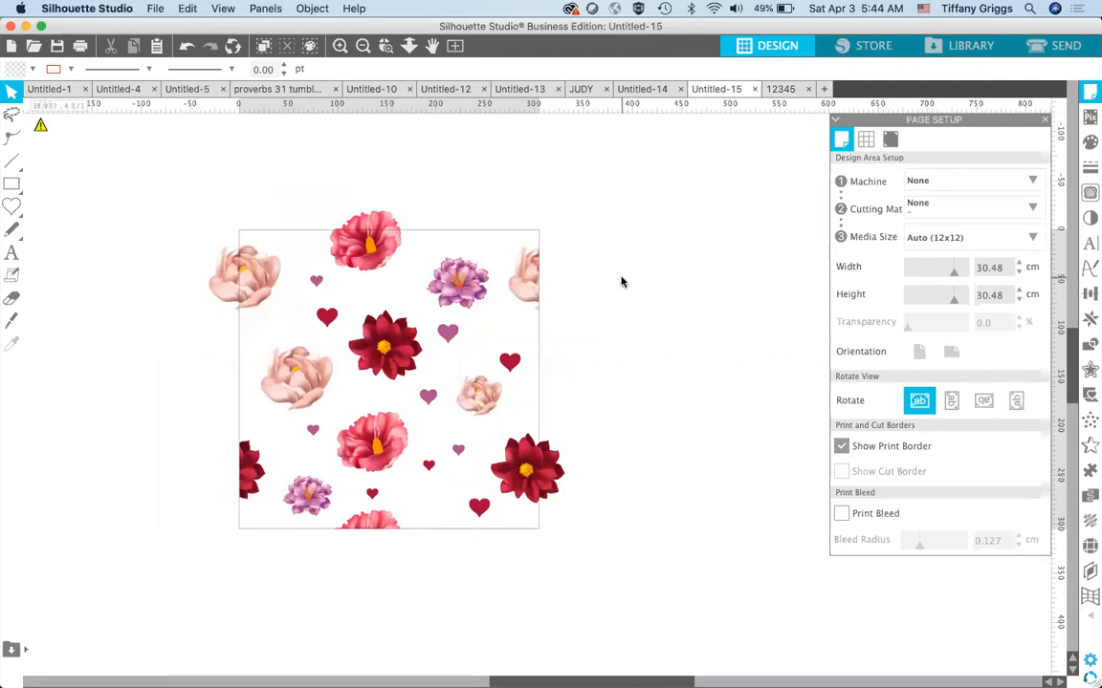
click(11, 183)
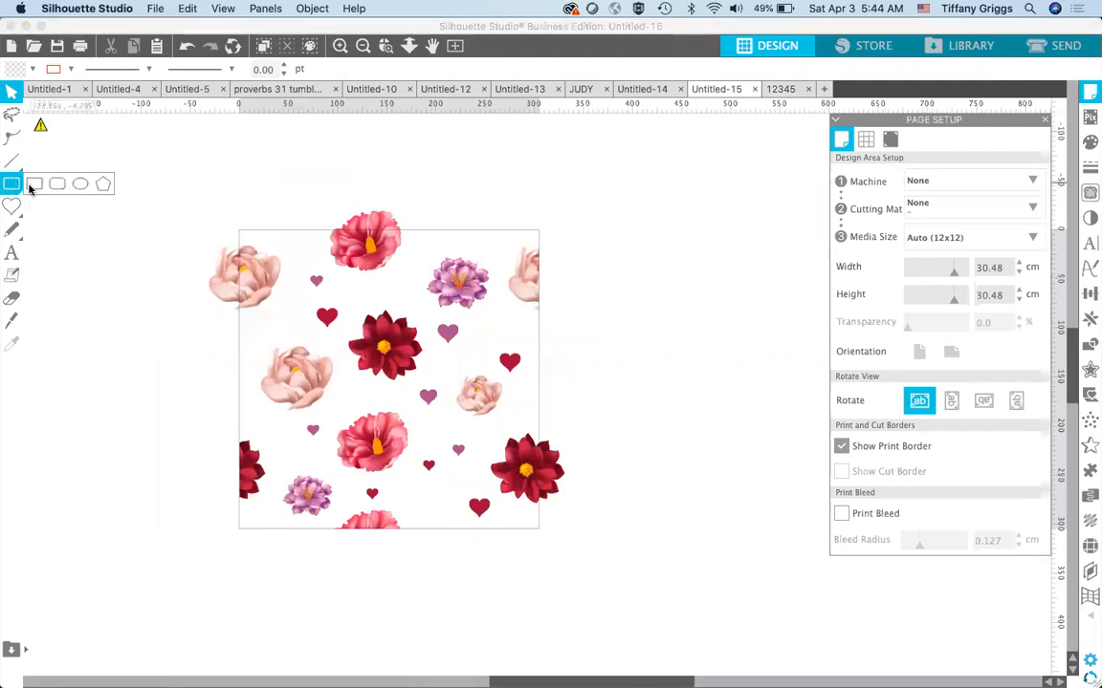
click(33, 185)
drag(229, 219, 548, 545)
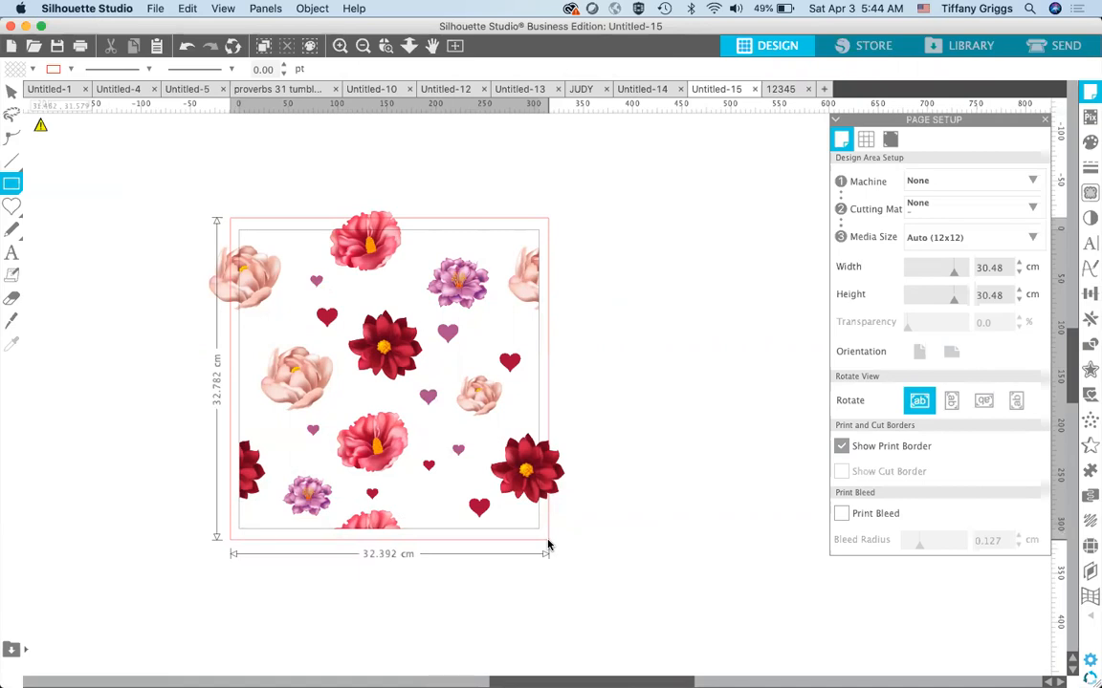
- Fill the page-enclosing rectangle with the rose-gold glitter pattern from the library's Patterns folder
drag(548, 545, 548, 542)
key(Escape)
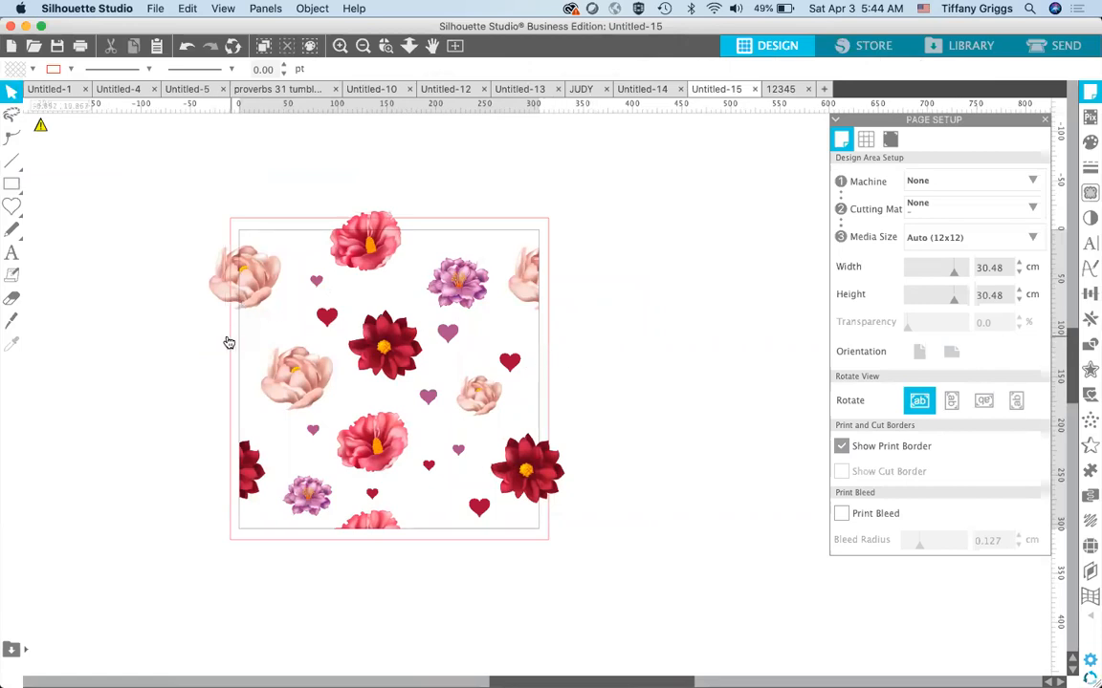
click(262, 224)
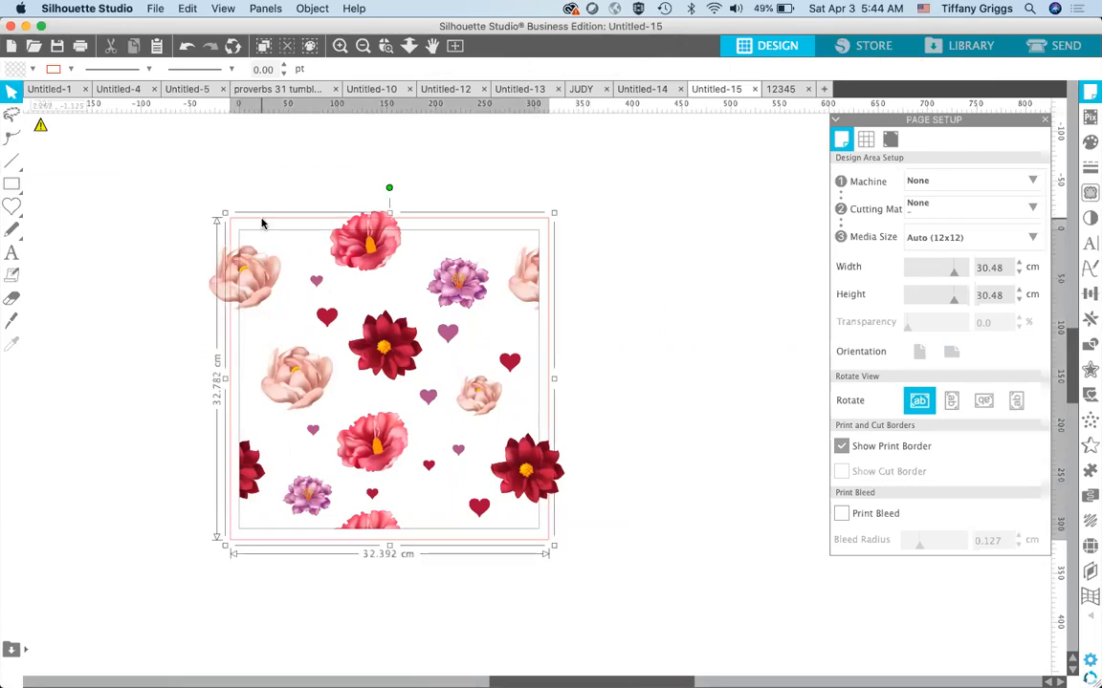
click(970, 45)
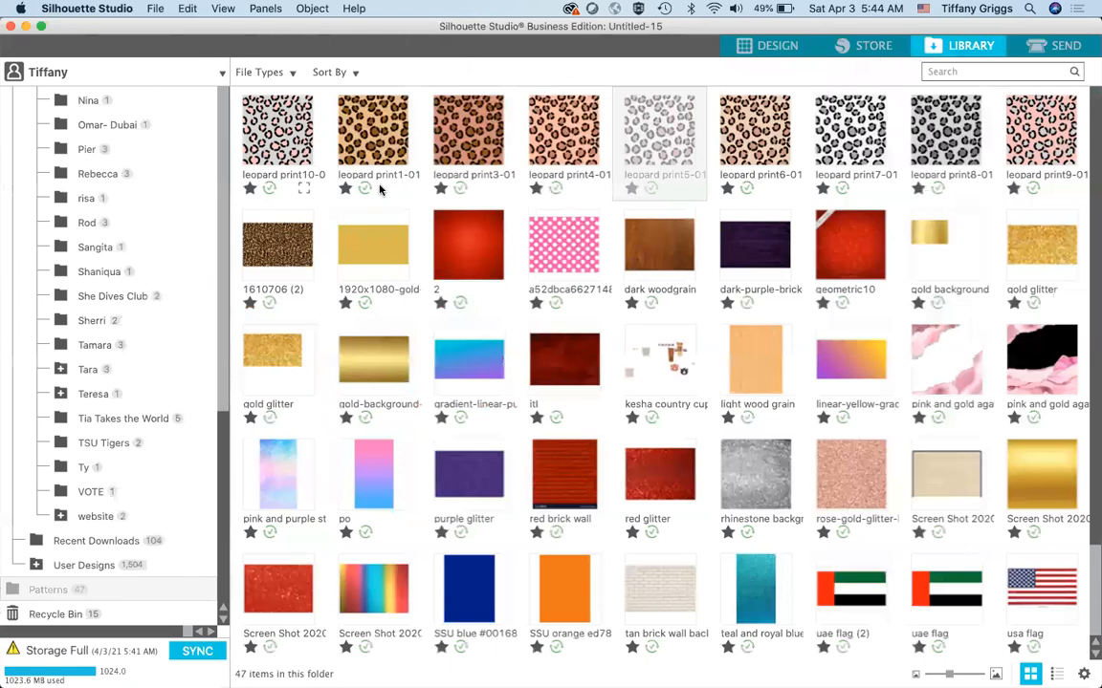
scroll(565, 335, down, 3)
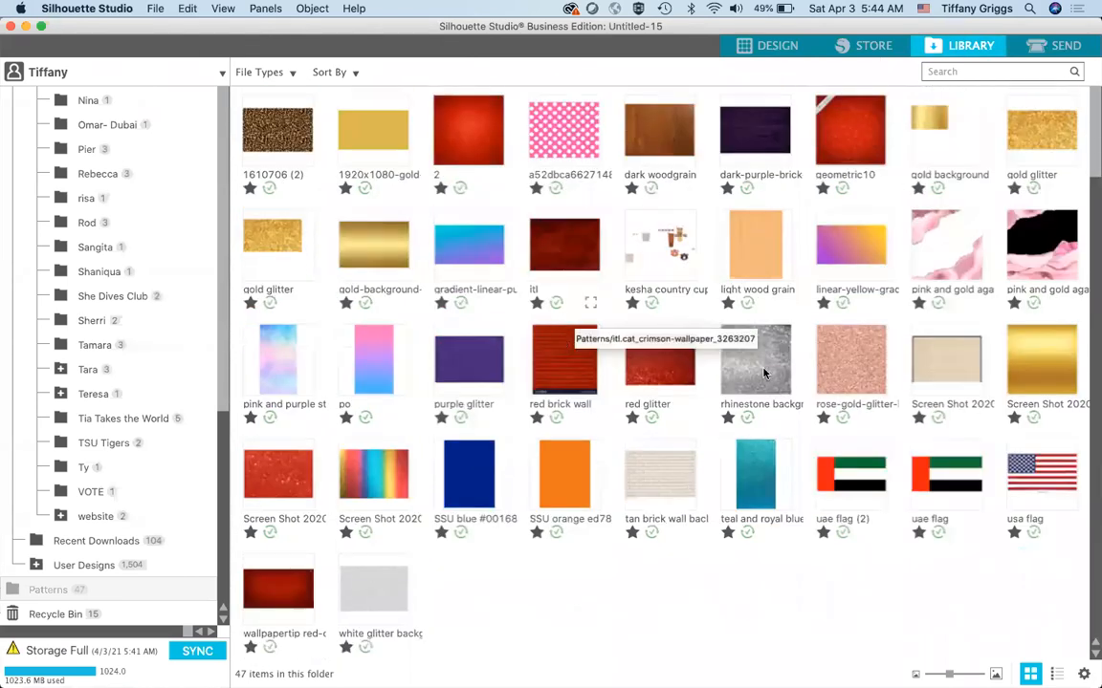
drag(858, 359, 771, 50)
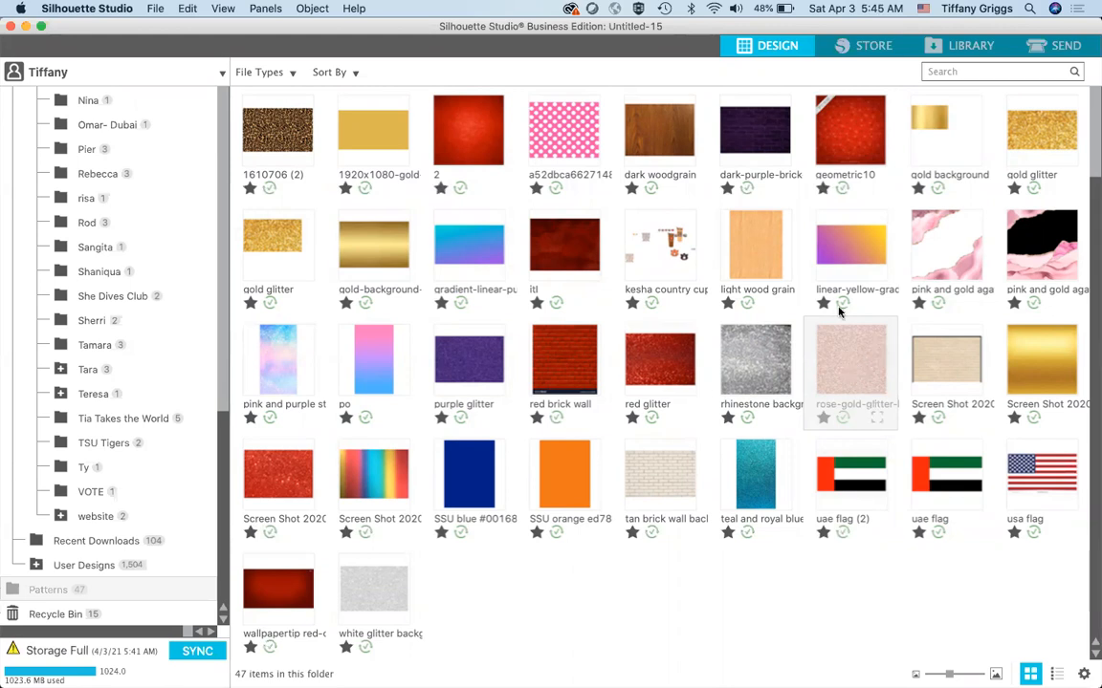
click(762, 46)
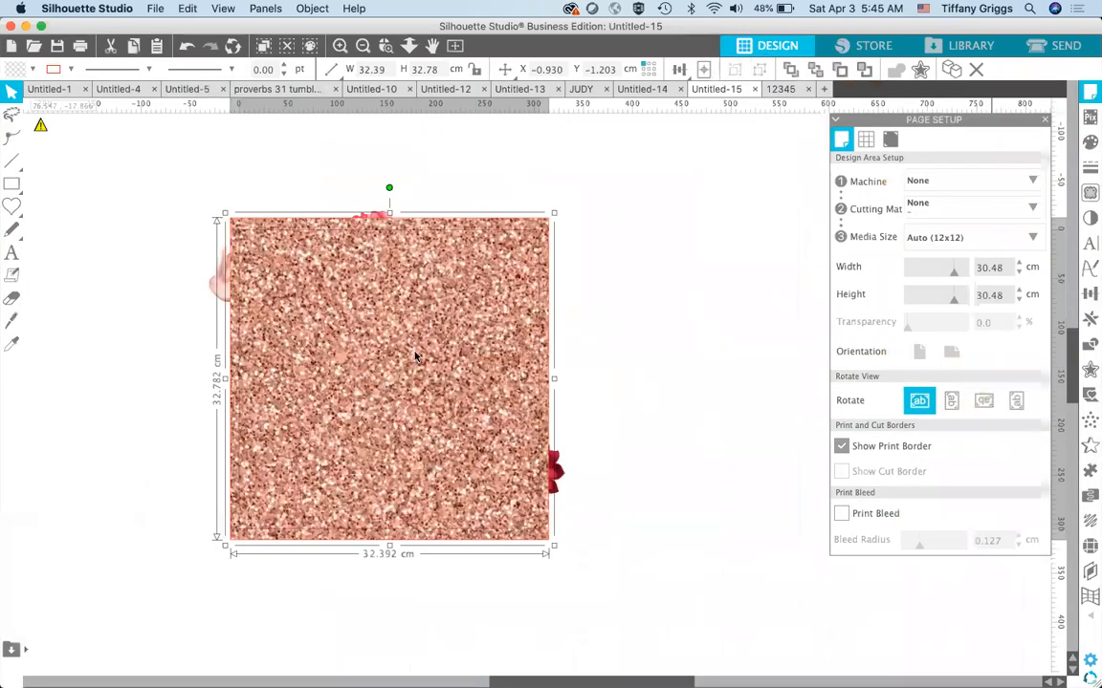
- Send the glitter rectangle behind the flowers and raise its pattern fill transparency to about 74%
right_click(464, 333)
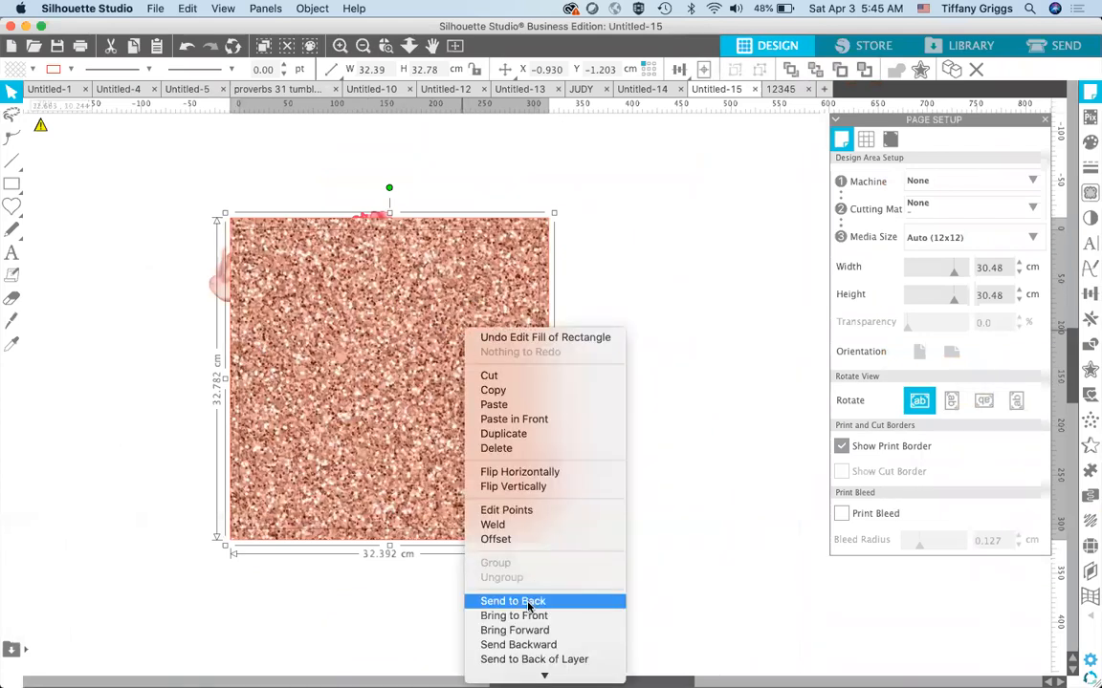
click(528, 603)
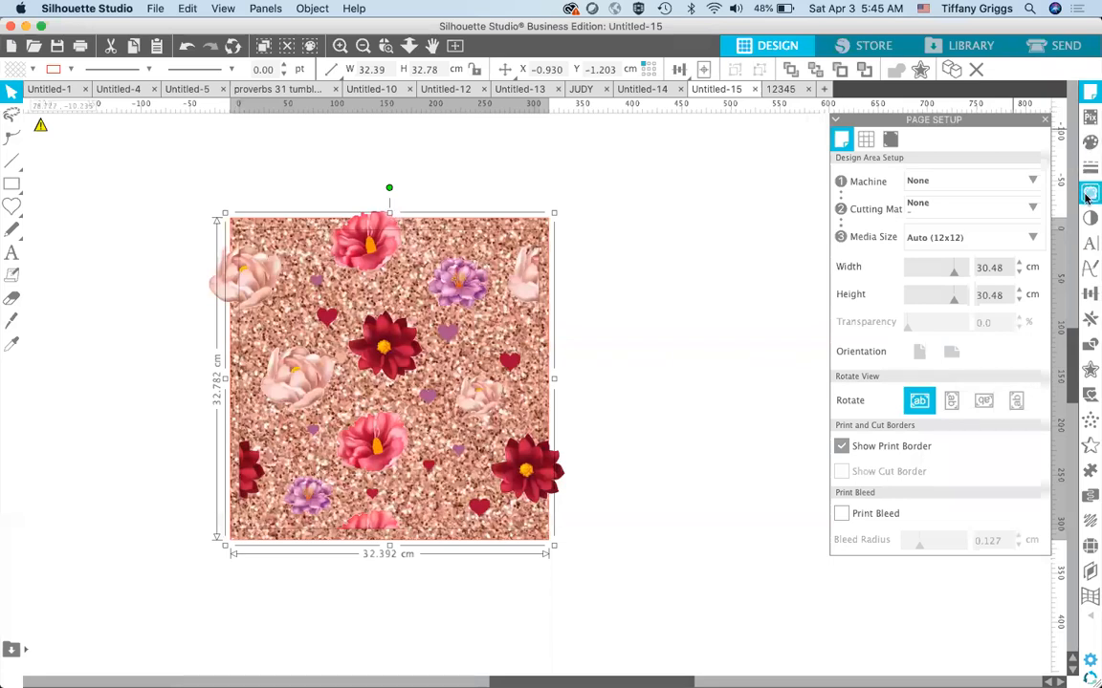
click(1090, 143)
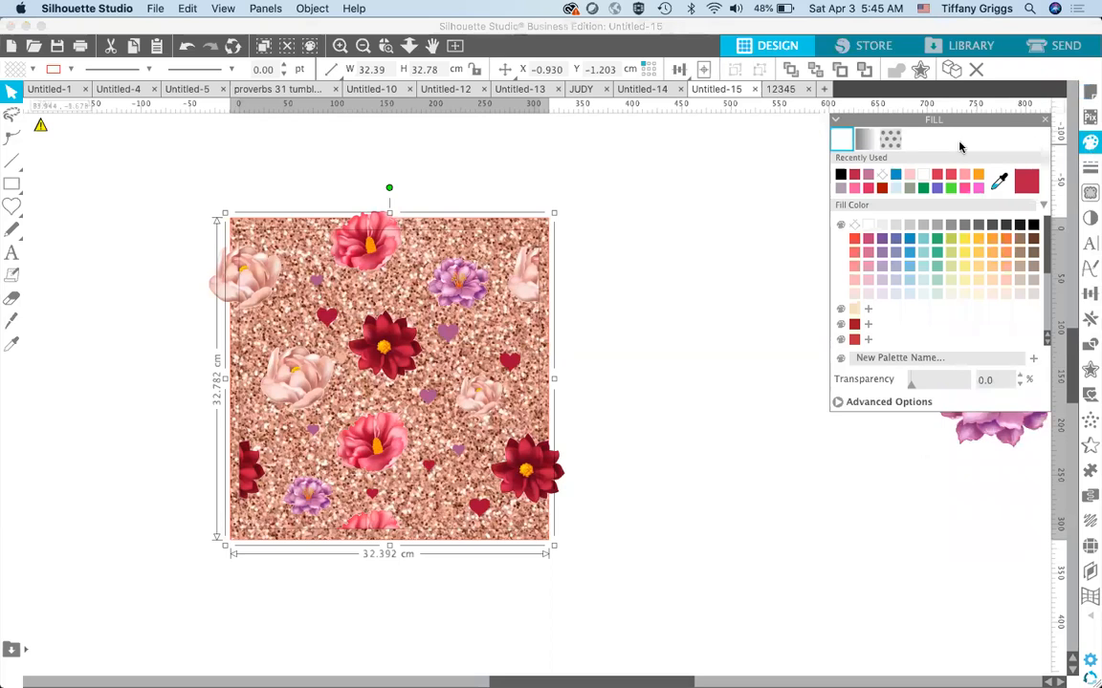
click(890, 140)
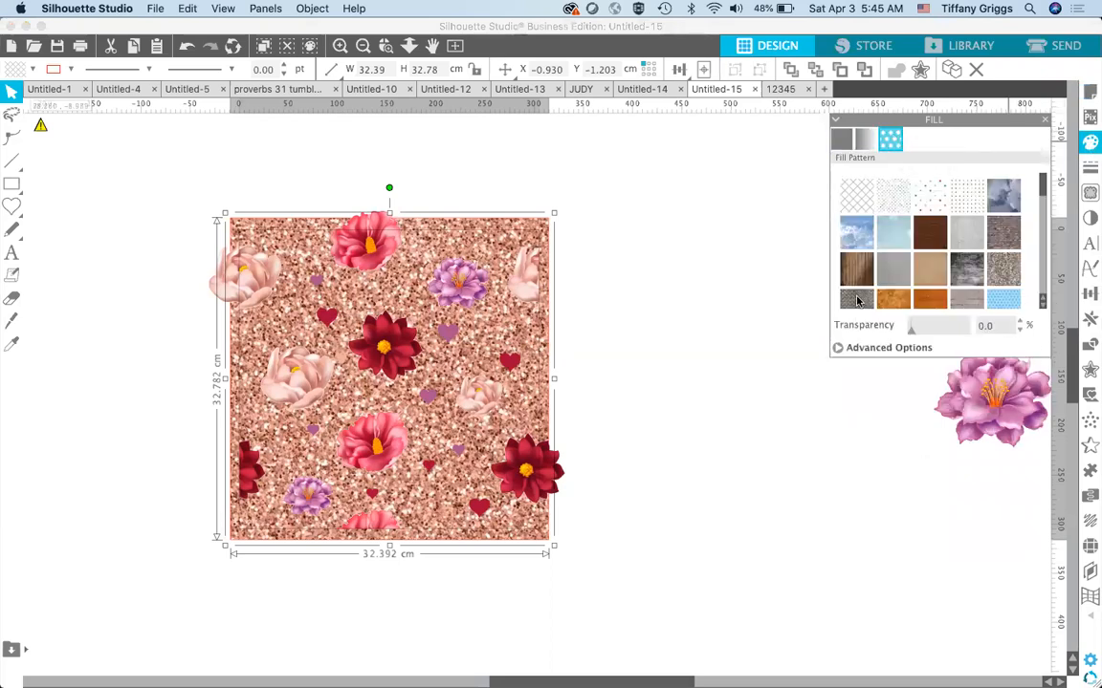
click(838, 348)
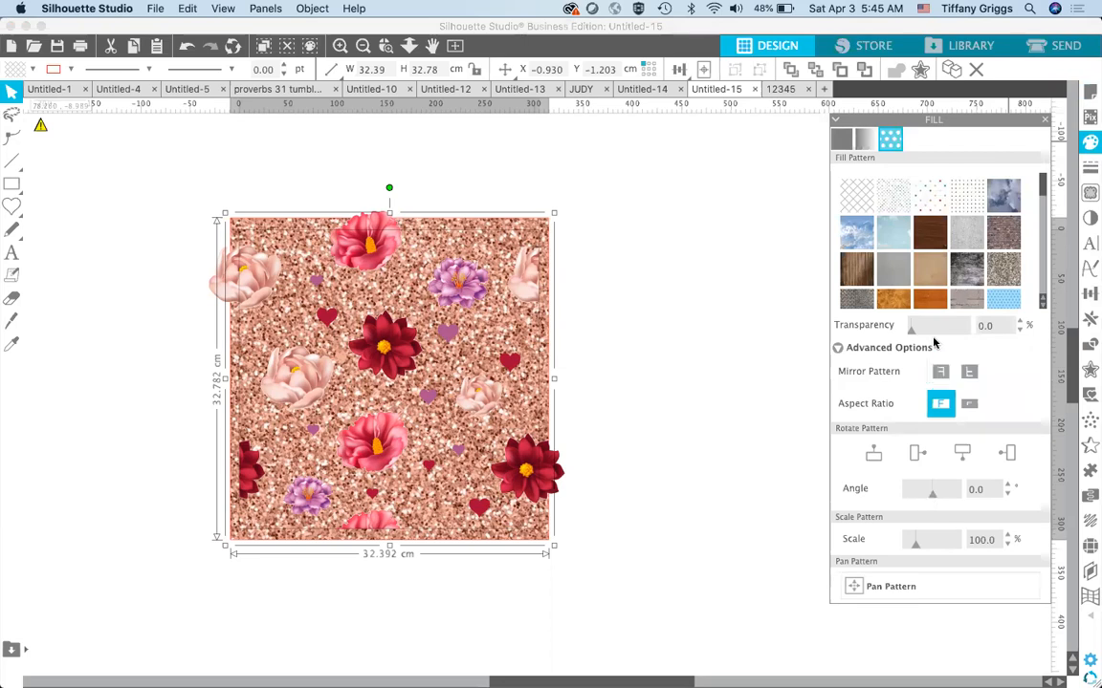
drag(911, 331, 948, 332)
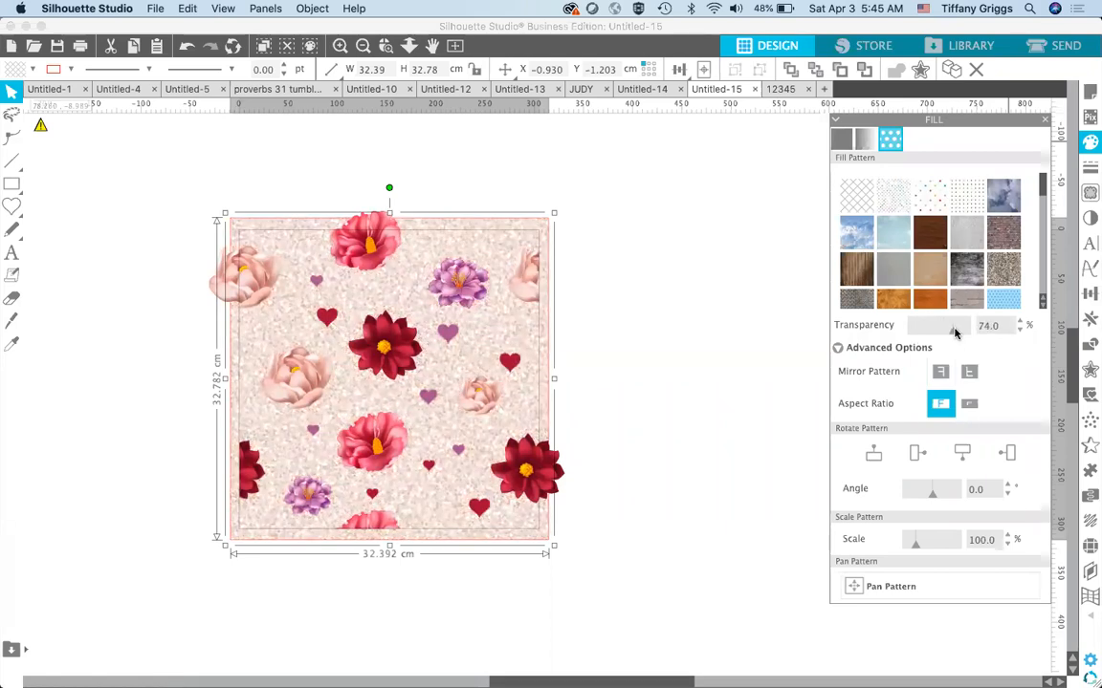
click(634, 344)
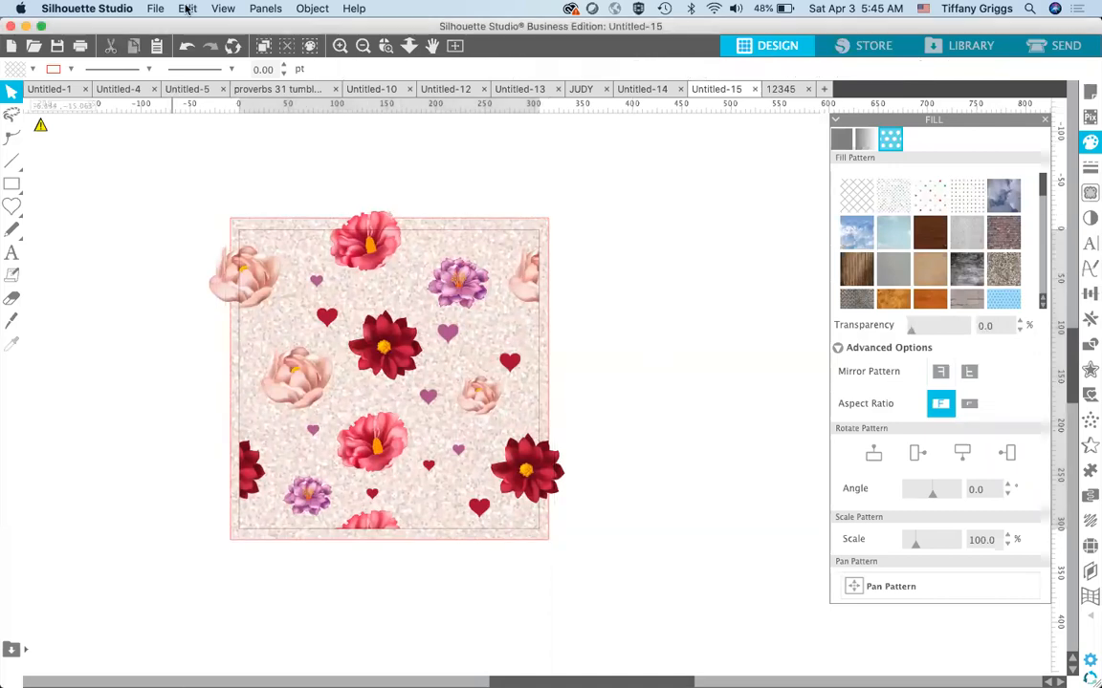
- Save the design to the Desktop as a JPEG named 1234567, exported at 341 dots per inch (4092 by 4092 pixels)
click(154, 8)
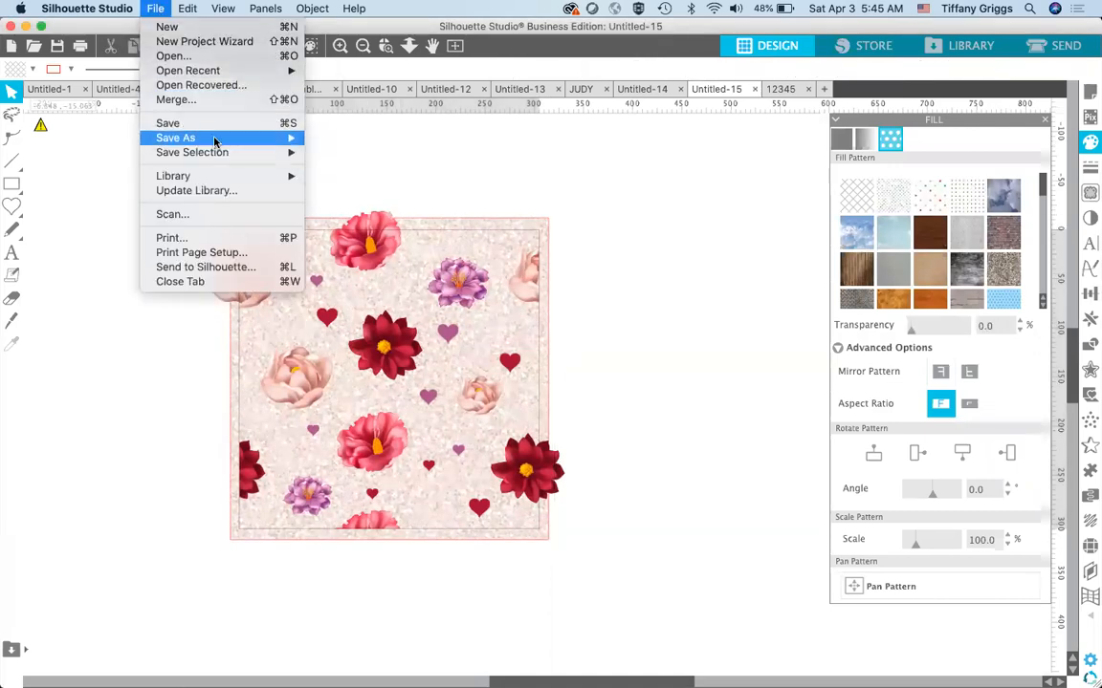
mouse_move(206, 145)
click(352, 134)
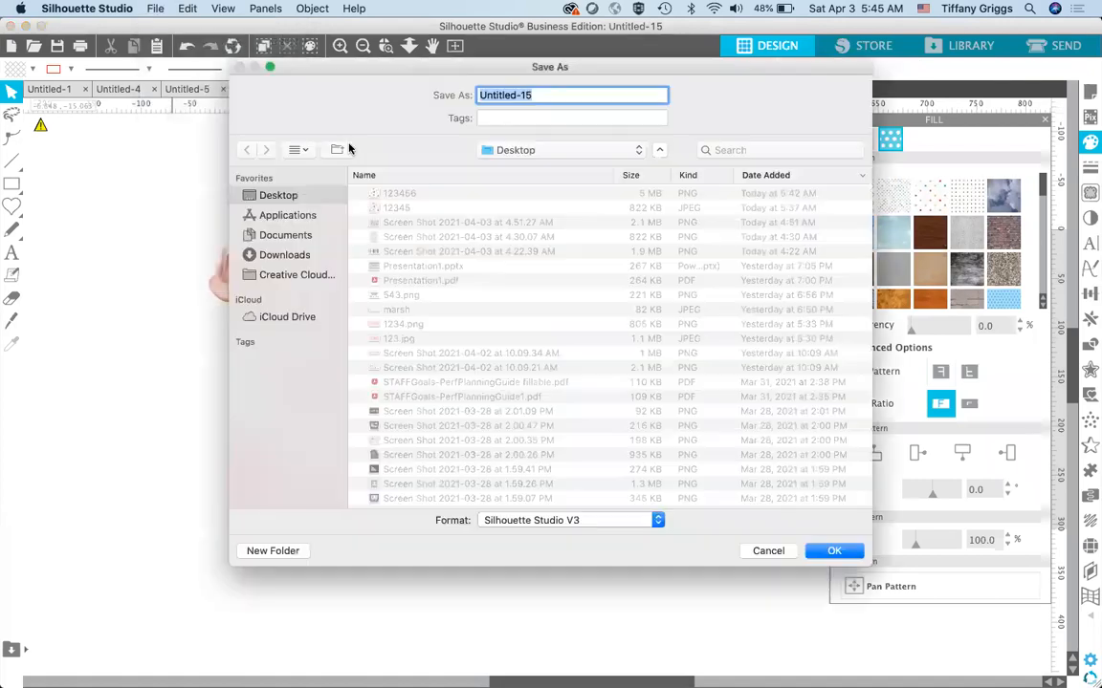
click(401, 209)
click(521, 95)
text(67)
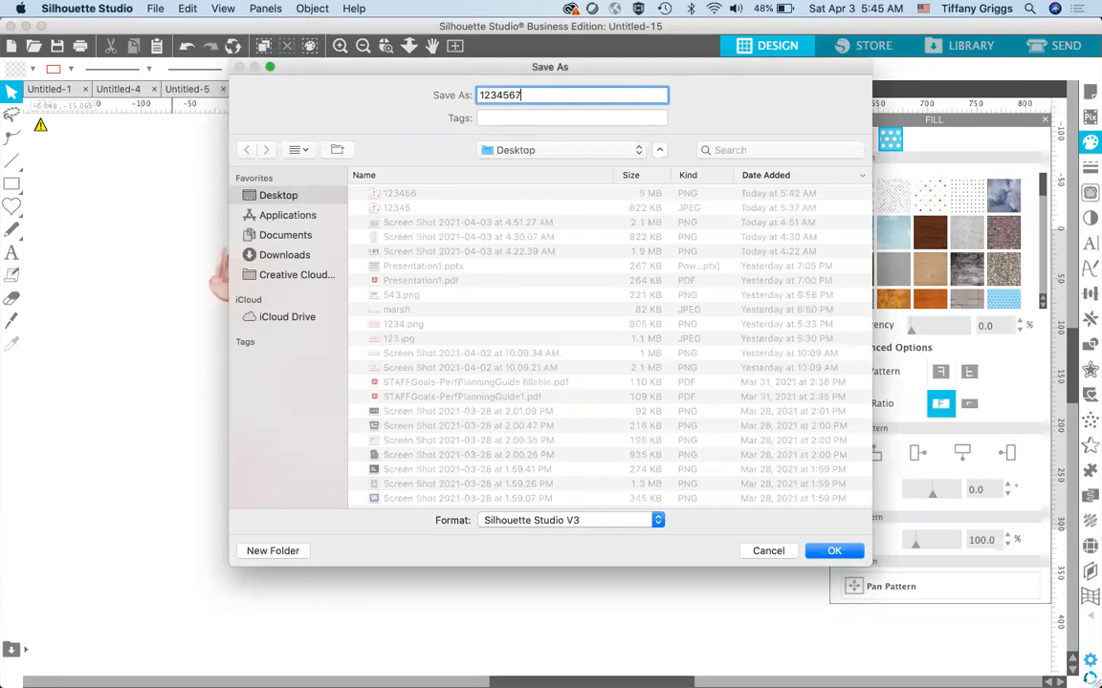
click(540, 522)
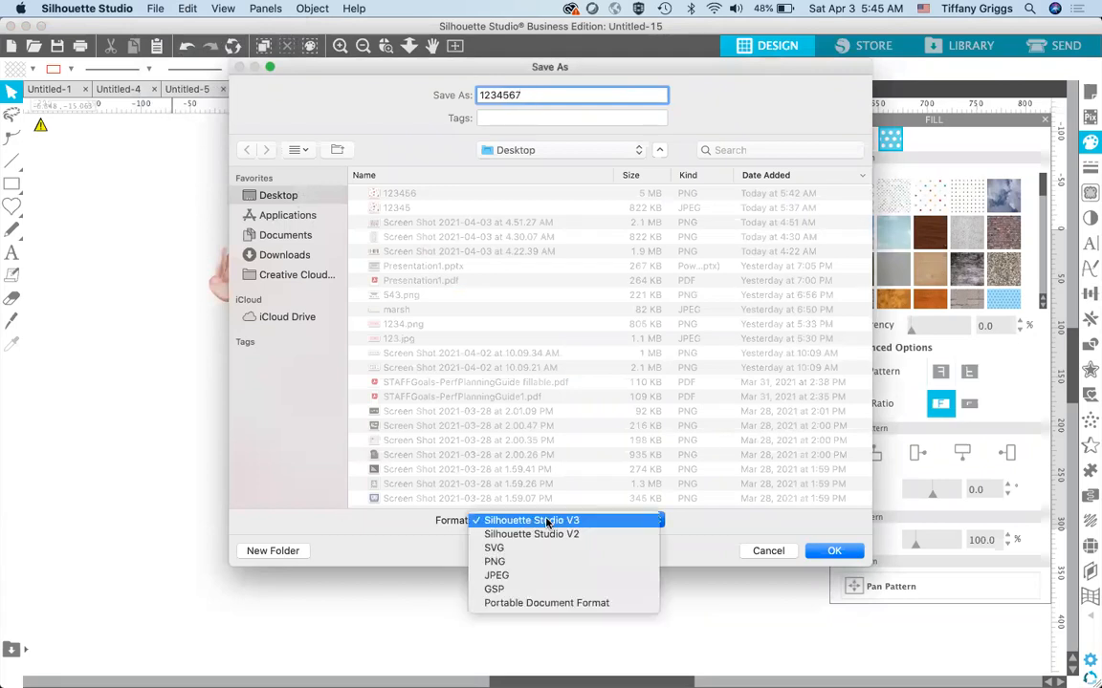
click(539, 575)
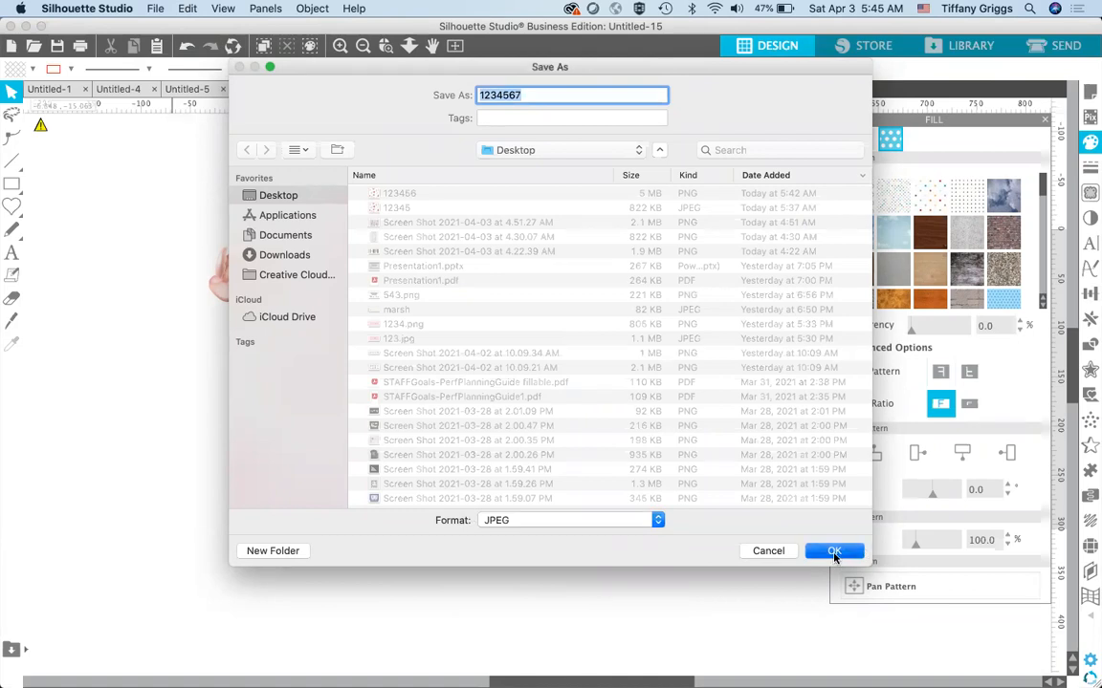
click(833, 552)
drag(541, 258, 566, 258)
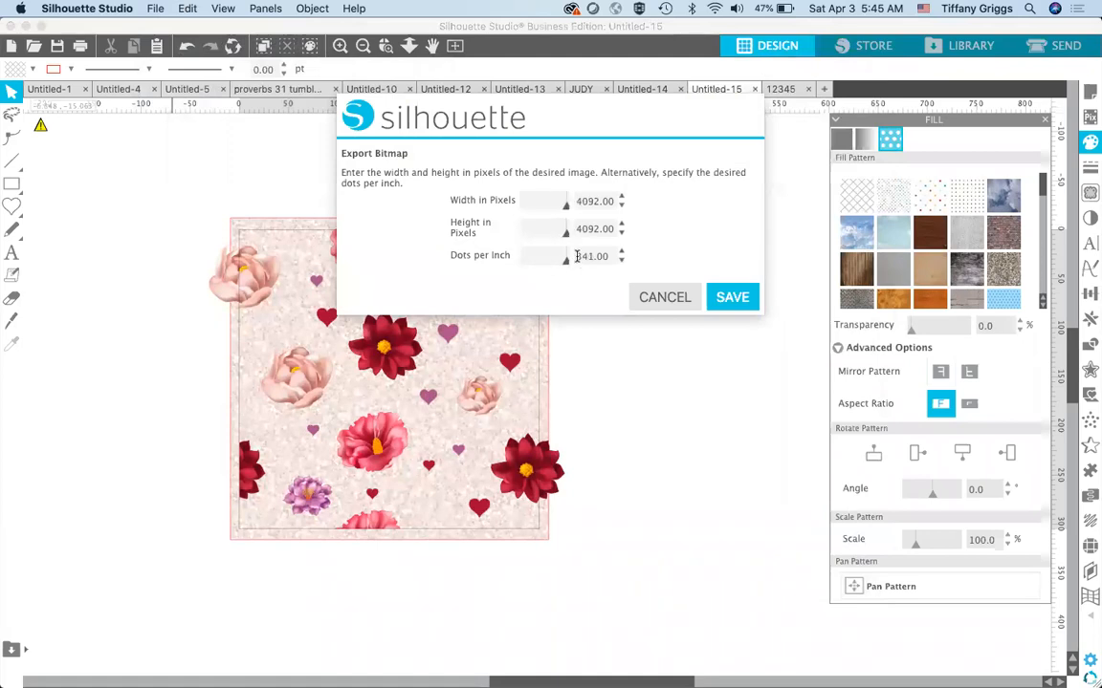
click(746, 300)
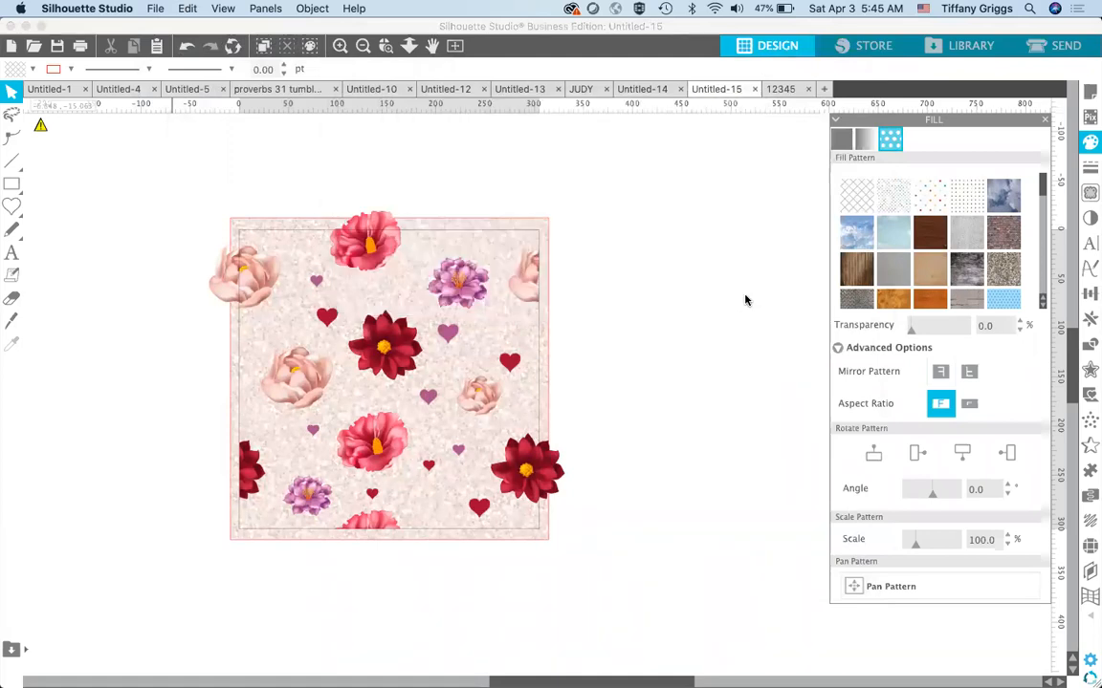
- Create a new blank design and merge the 1234567 JPEG from the Desktop into it
click(825, 89)
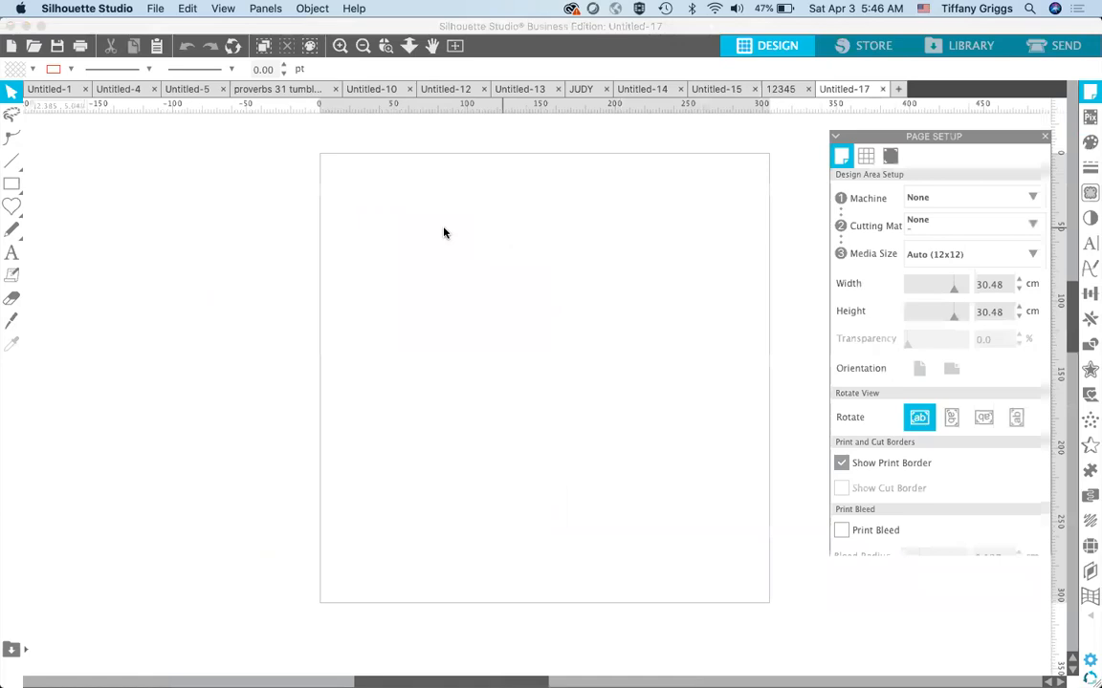
click(156, 10)
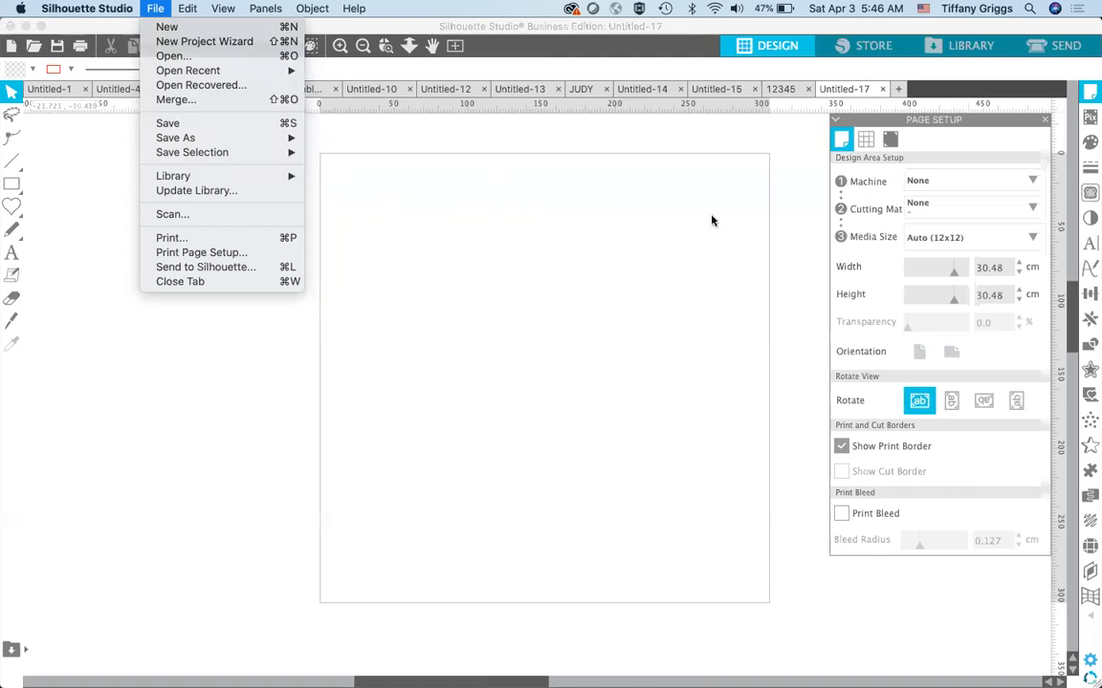
click(176, 99)
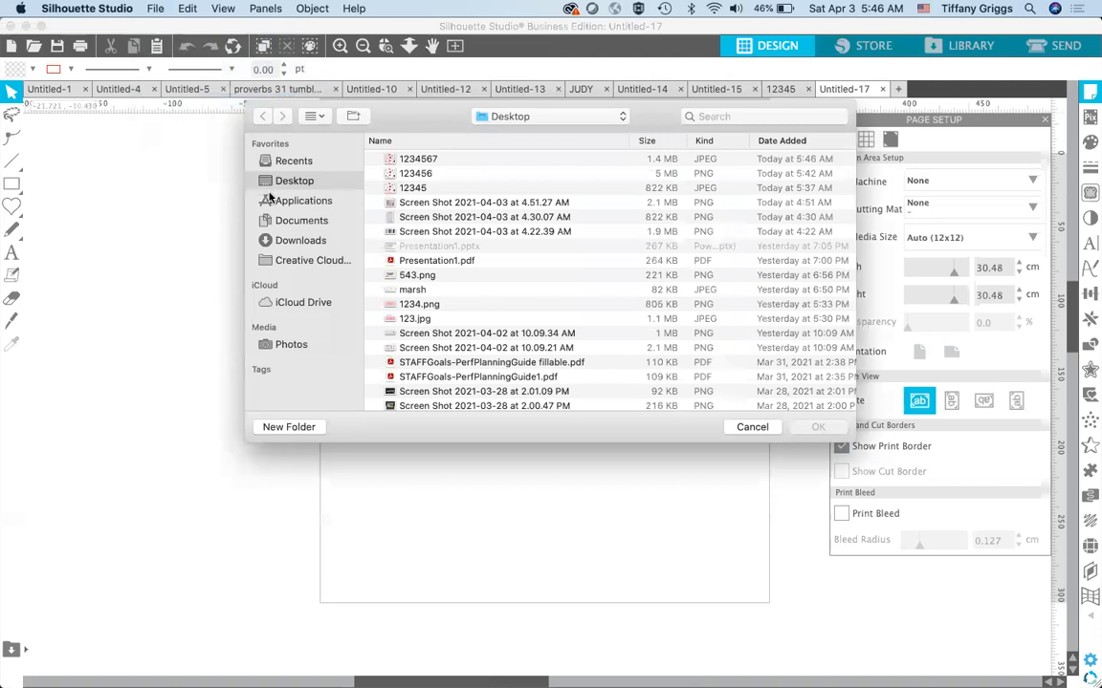
click(423, 161)
double_click(422, 160)
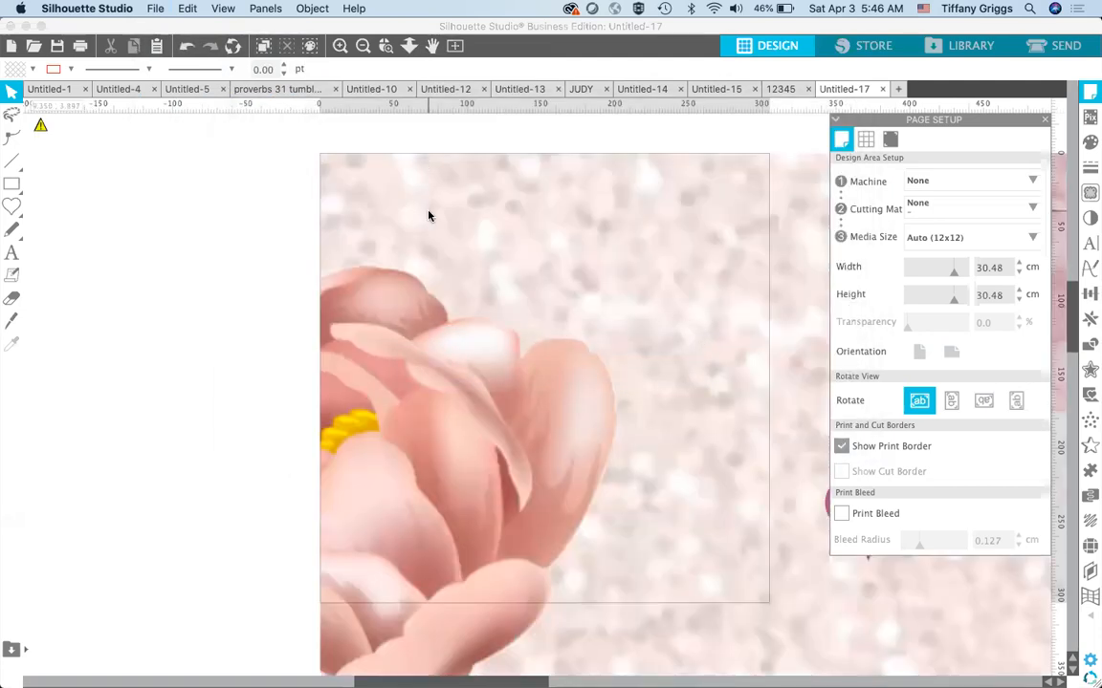
- Scale the merged image to 10 cm wide, center it on the page, and move it to about X 0.90, Y 1.05 cm
click(429, 216)
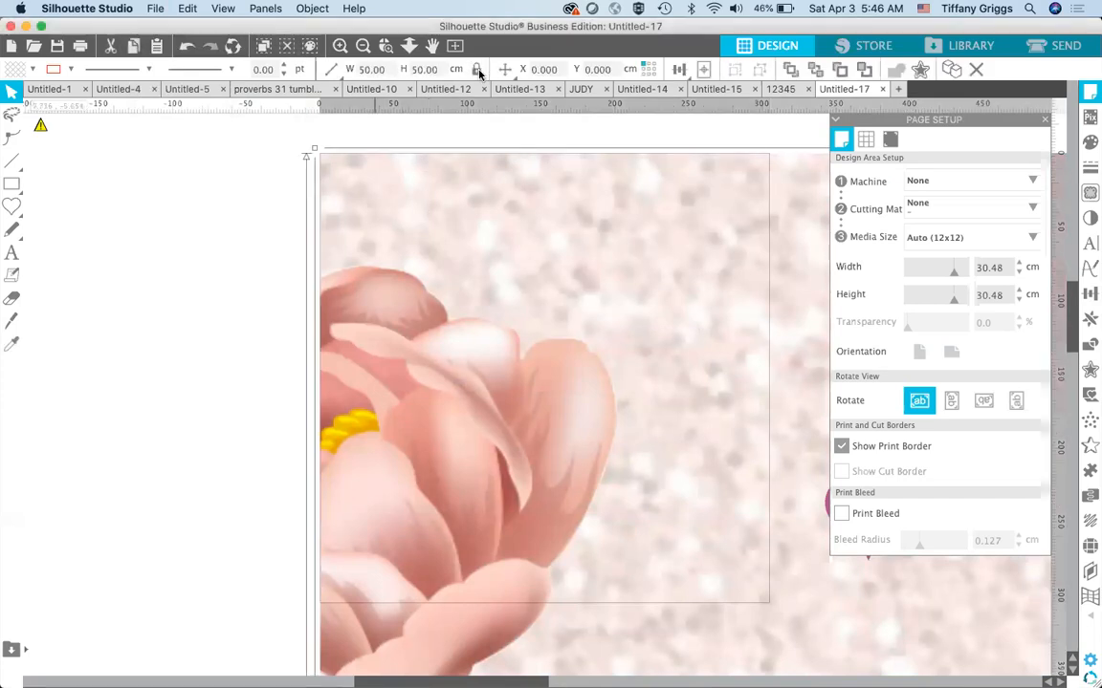
click(368, 67)
text(1)
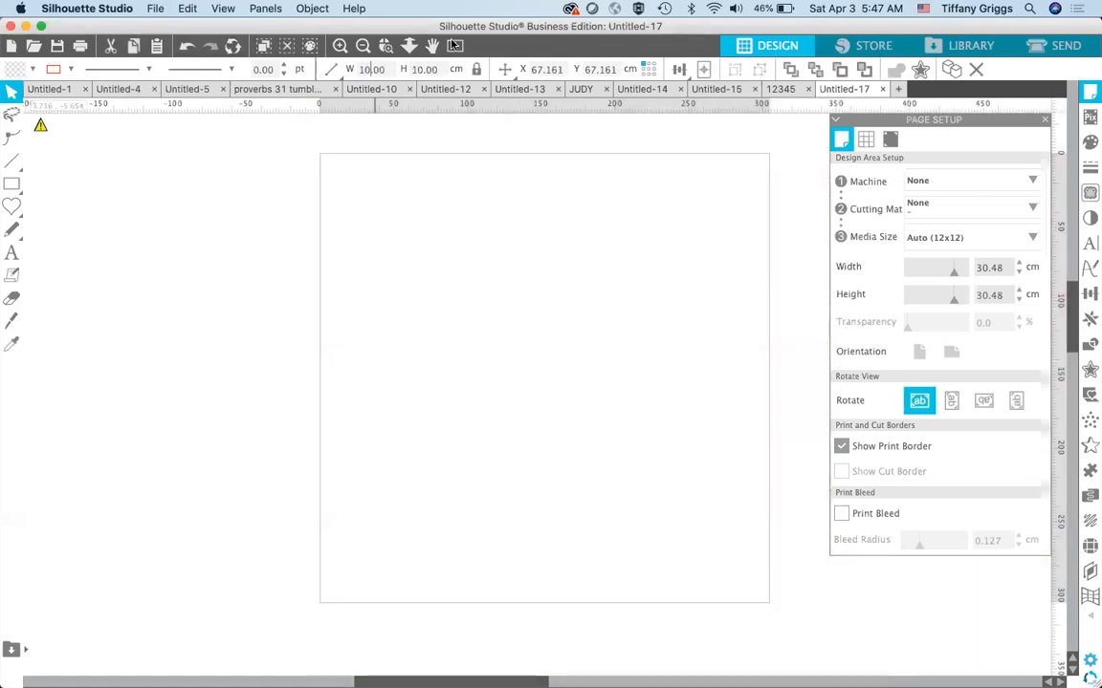
click(704, 69)
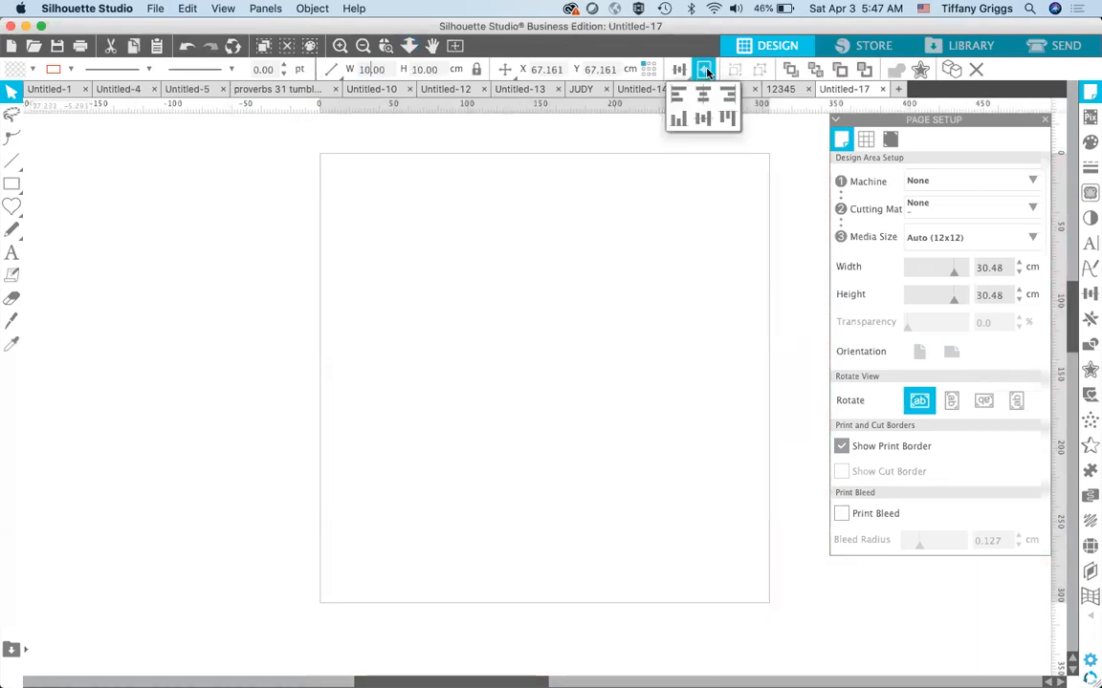
click(705, 70)
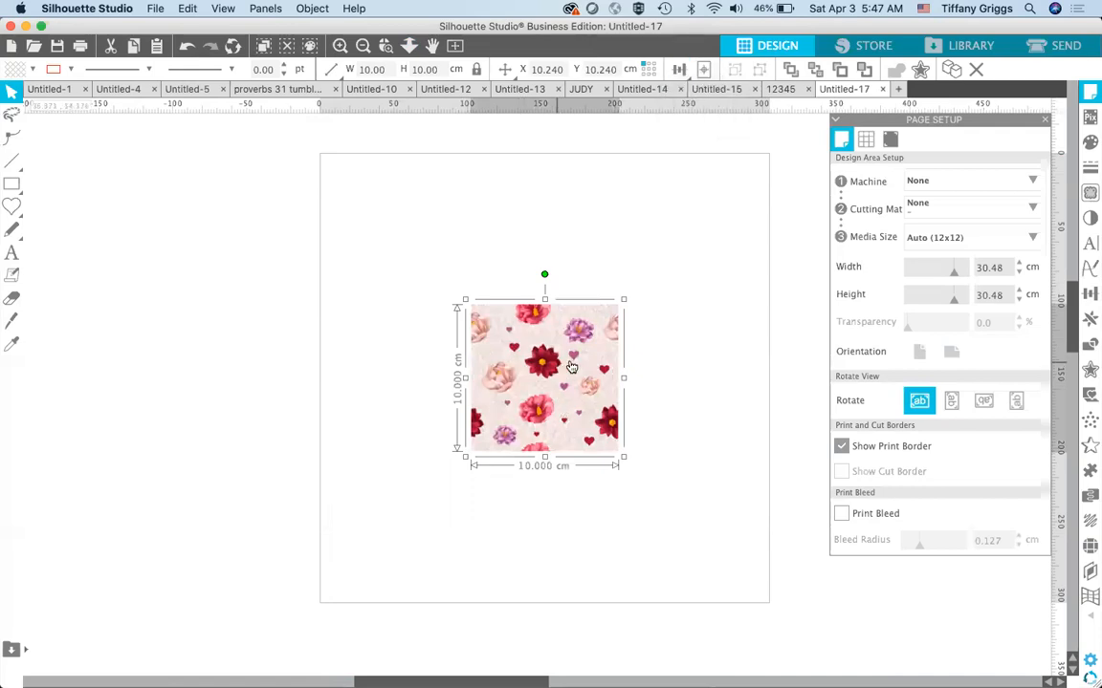
click(693, 347)
drag(520, 400, 381, 264)
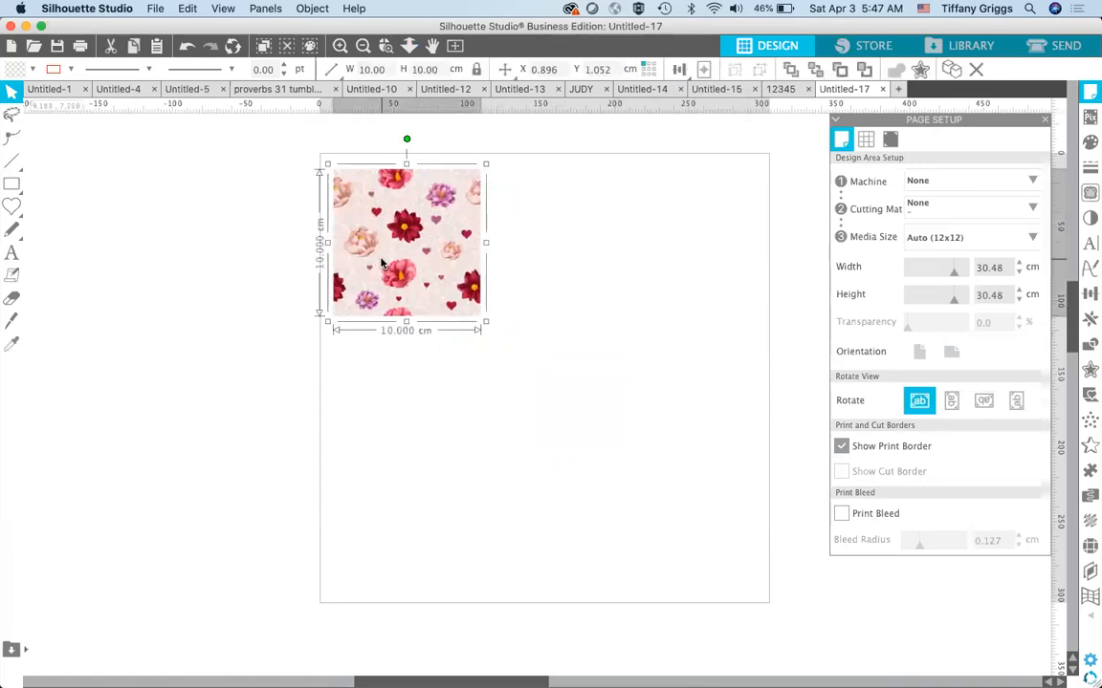
- Duplicate the tile to its right, duplicate that copy directly below, and nudge the copies to close the seams
key(super+d)
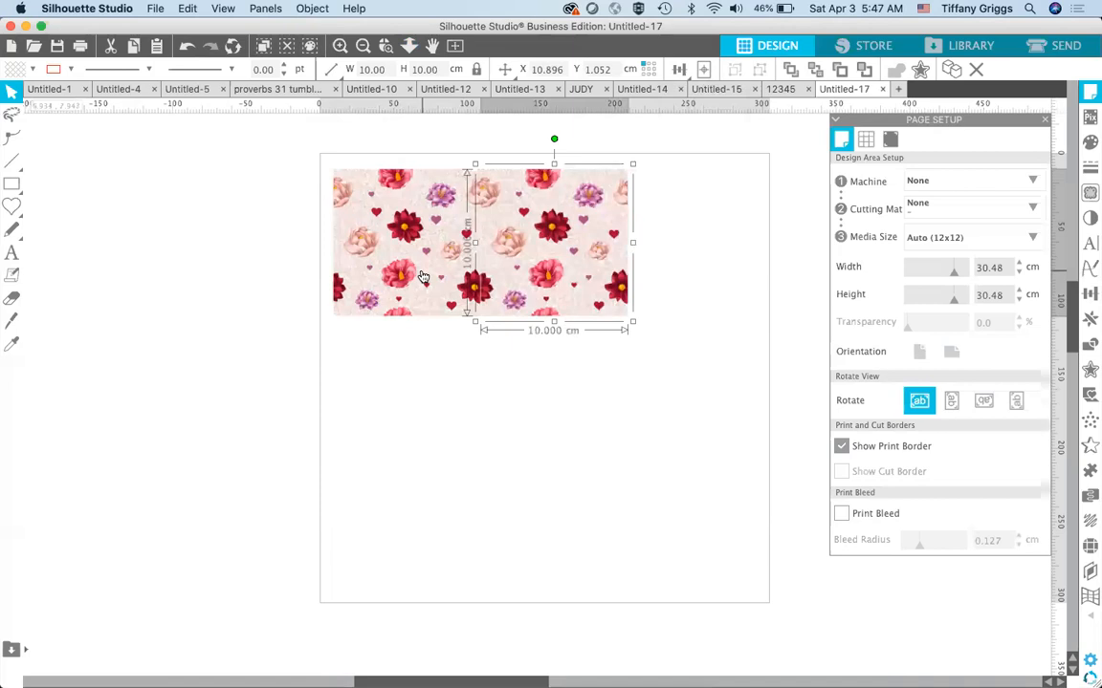
click(574, 436)
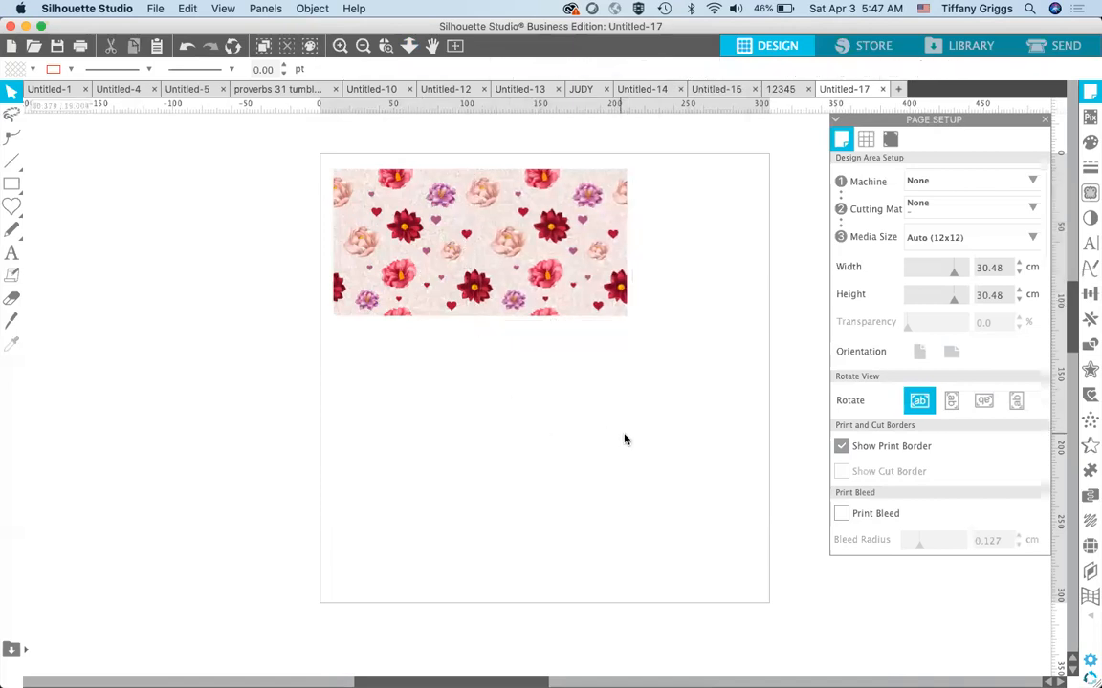
click(584, 273)
key(super+Down)
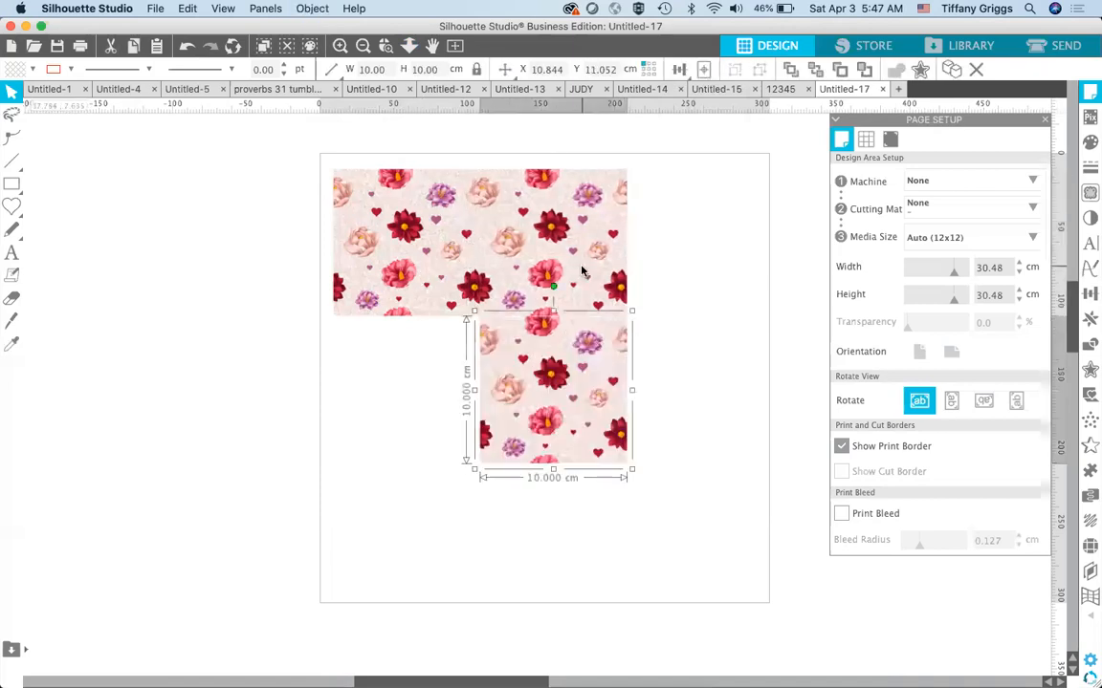
key(Up)
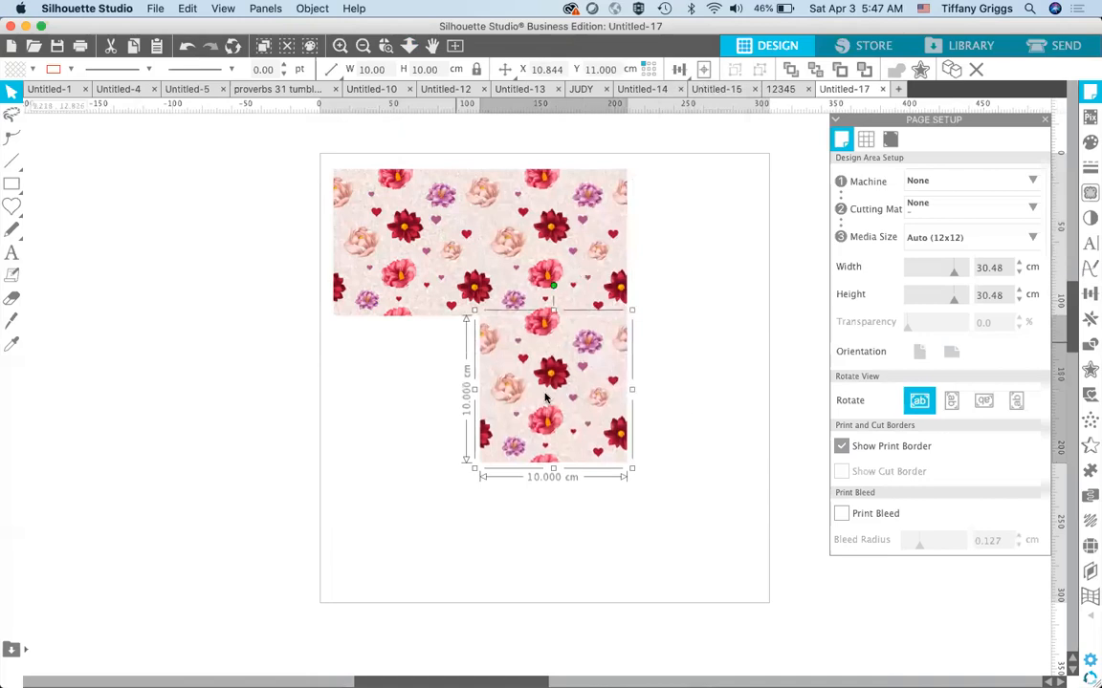
- Duplicate the lower-right tile to its left to complete a two-by-two grid, and nudge the copy into alignment
key(super+Left)
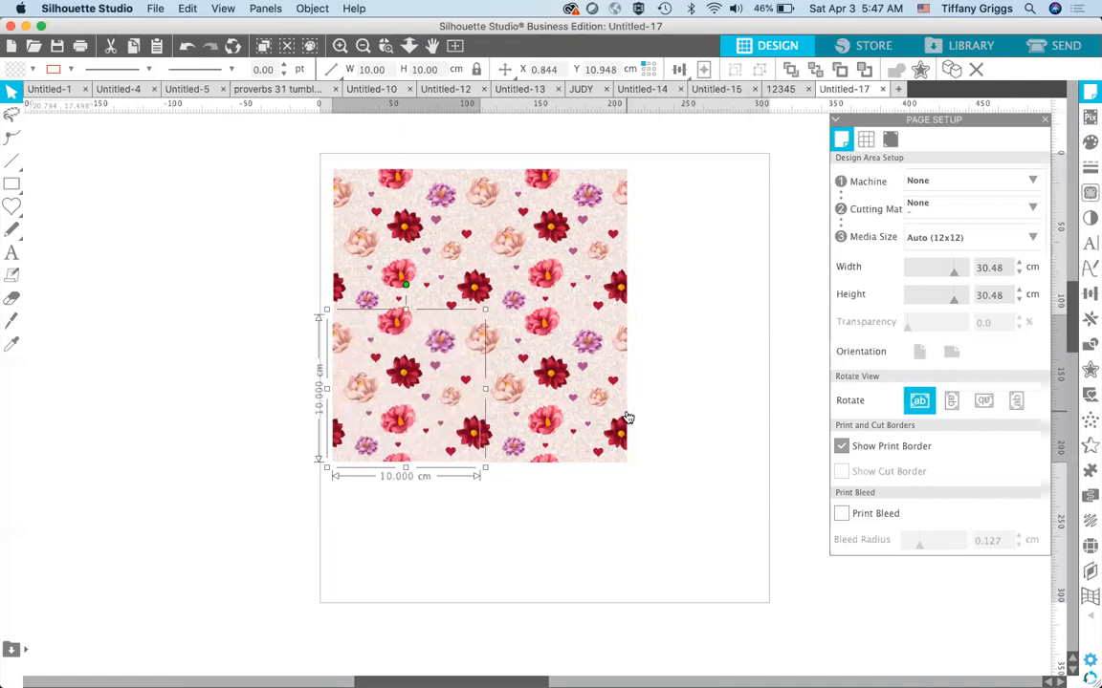
key(Right)
key(Right)
key(Down)
click(724, 441)
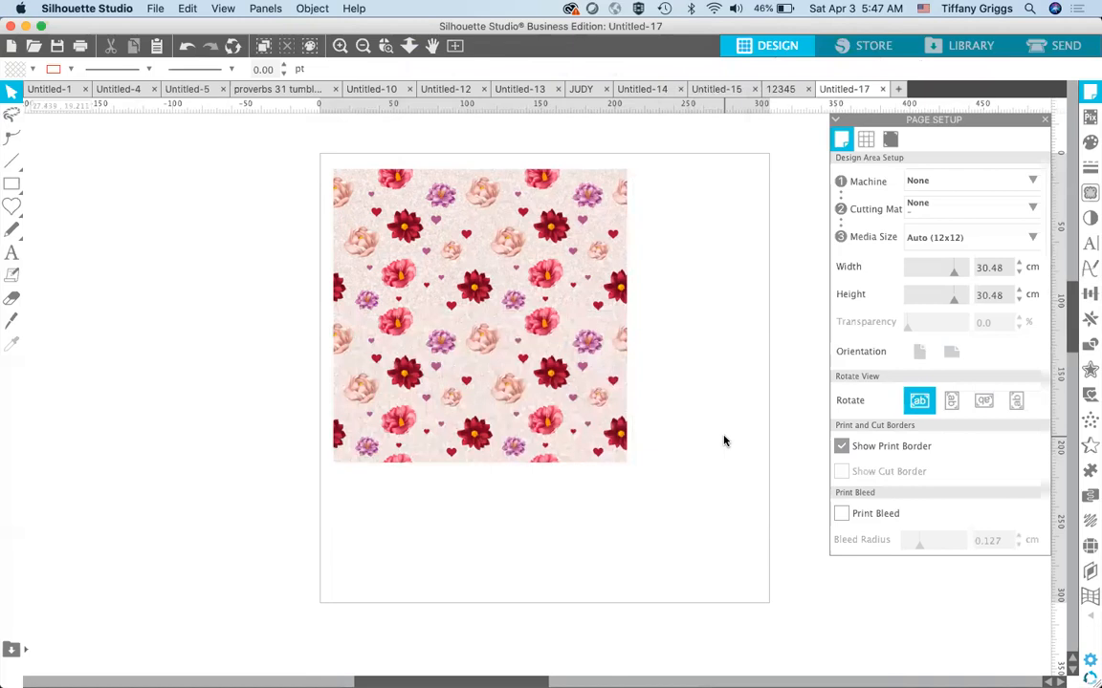
- In the 12345 design, group the four transparent floral tiles left of the page
click(781, 89)
drag(217, 261, 278, 362)
key(super+z)
key(super+z)
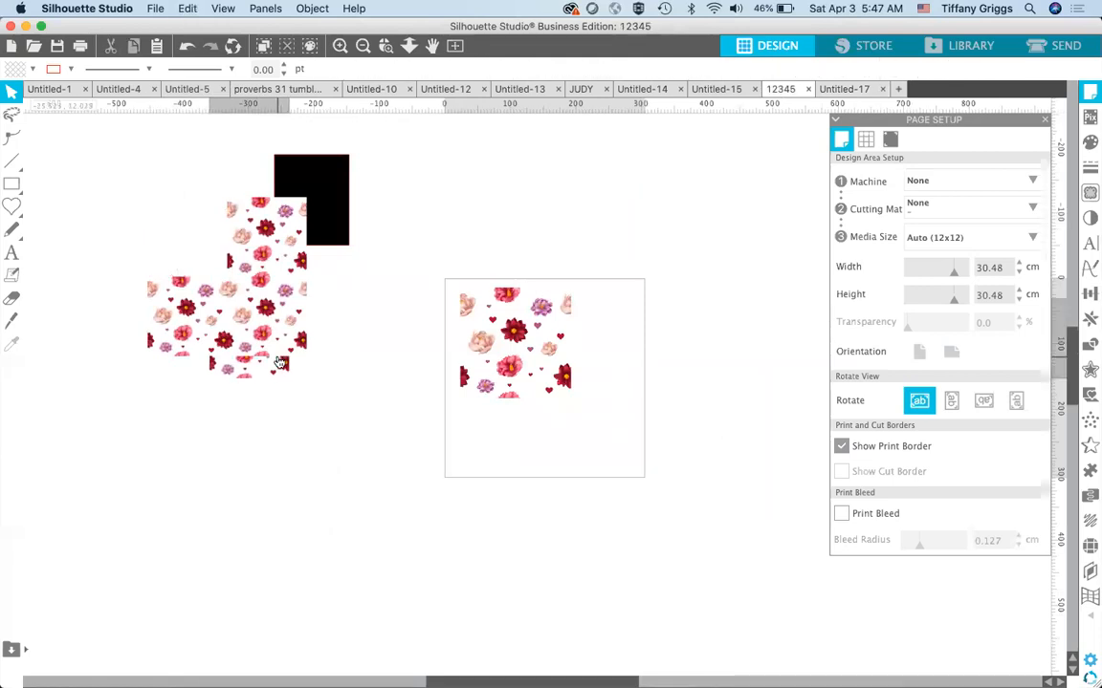
drag(323, 391, 182, 260)
key(super+g)
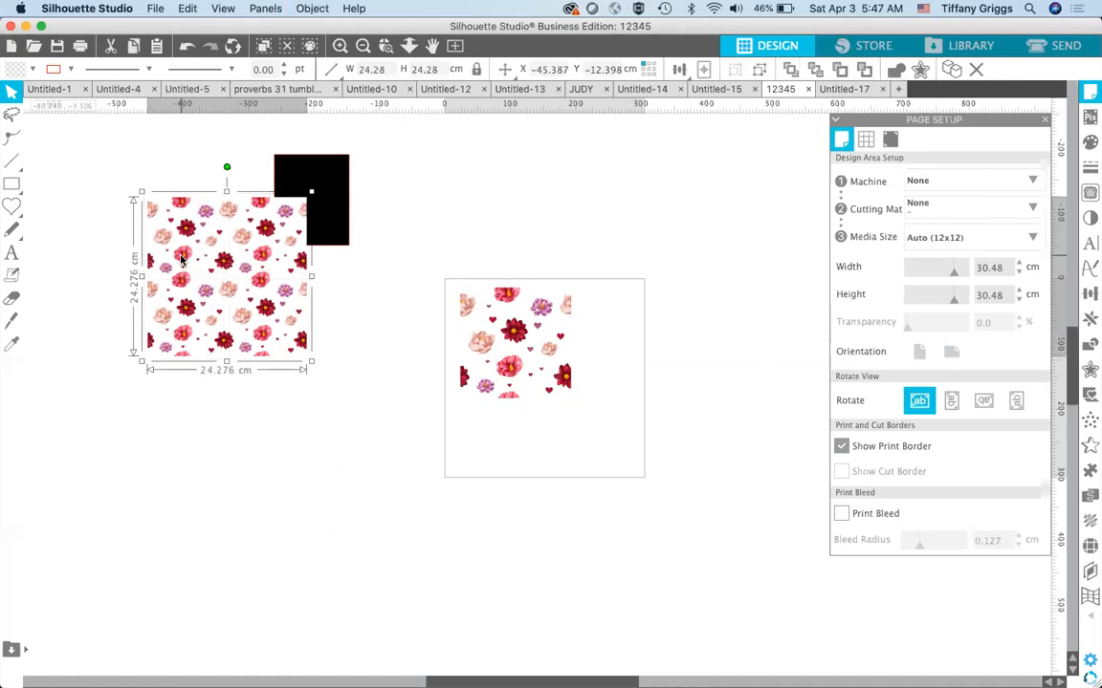
- Move the grouped tiles to about X -37.4, Y 2.2 cm and the black rectangle to just above the page
drag(221, 307, 292, 393)
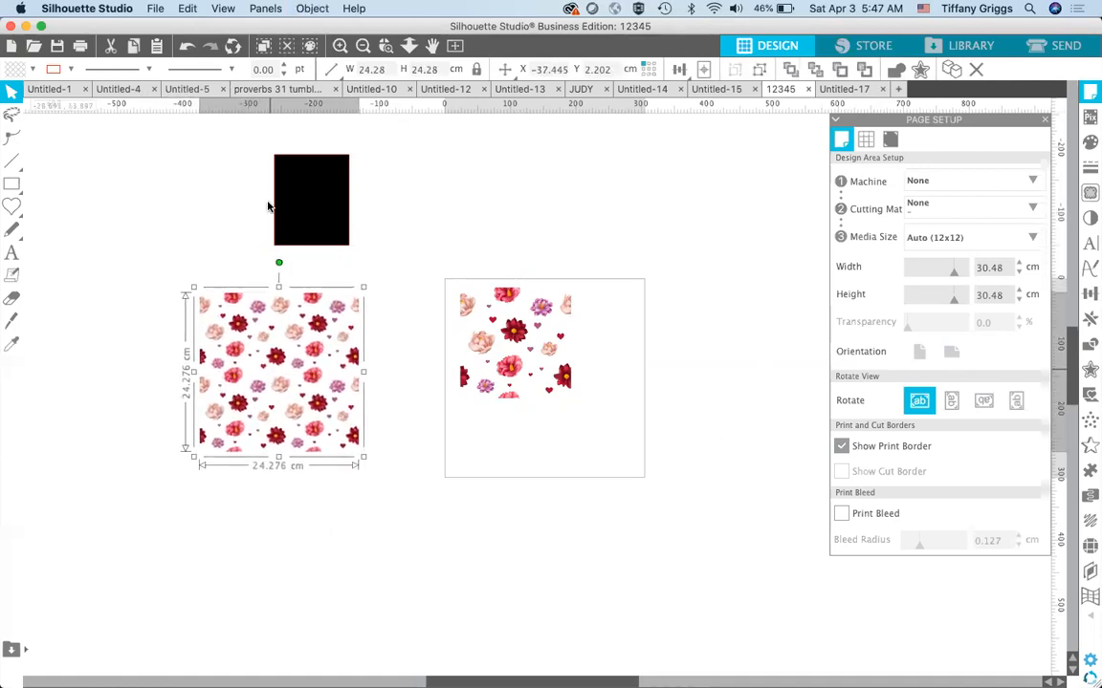
drag(342, 184, 499, 274)
drag(476, 196, 451, 203)
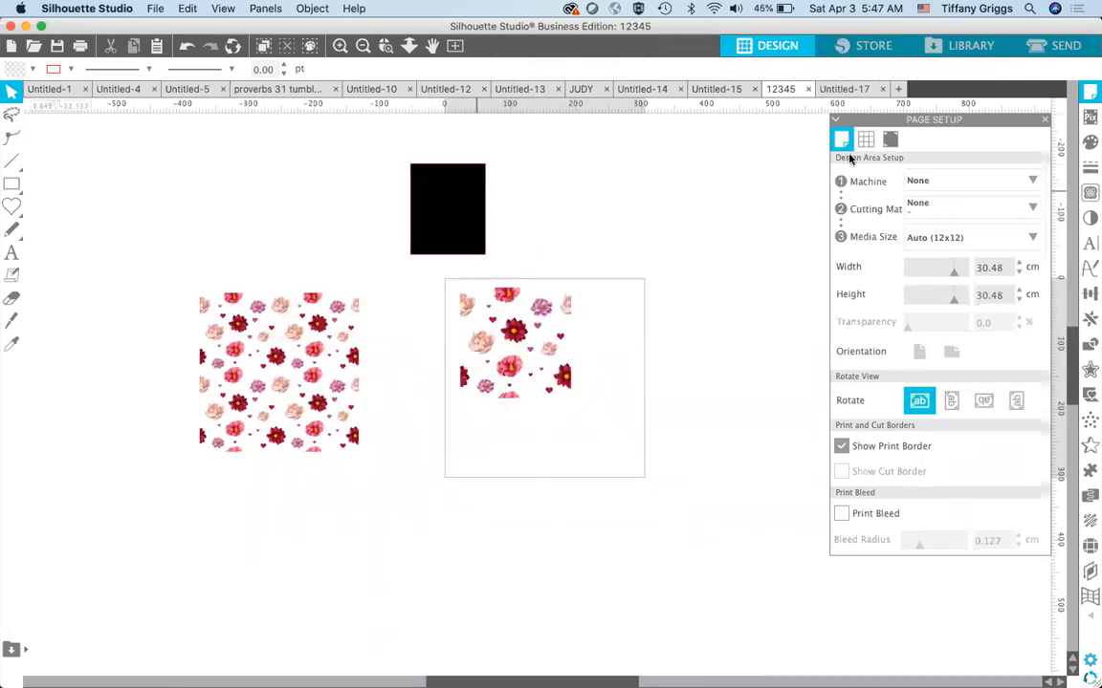
- In Untitled-17, move one glitter-background floral tile off the page to its left and delete the other three tiles
click(843, 89)
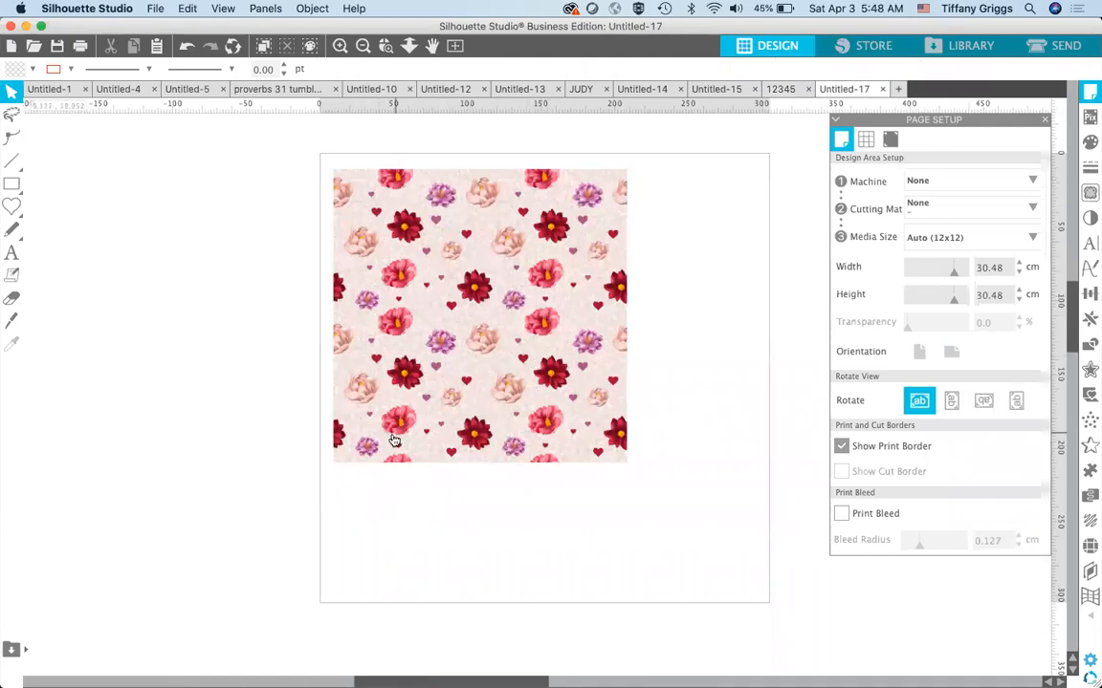
drag(583, 306, 322, 282)
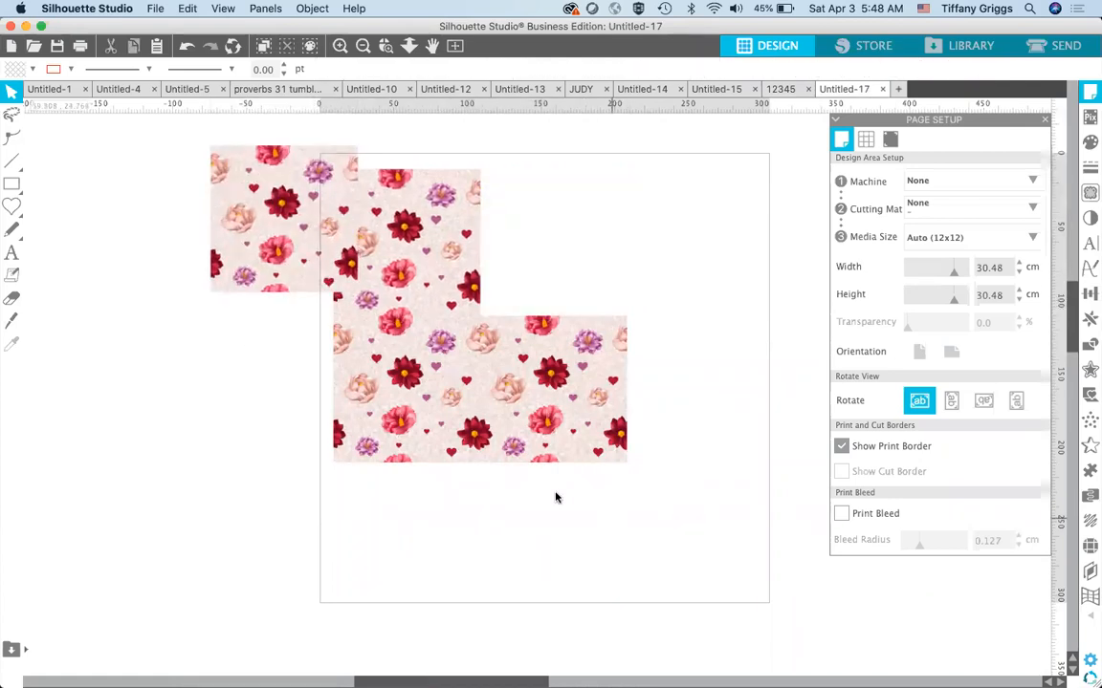
click(224, 153)
drag(150, 181, 135, 174)
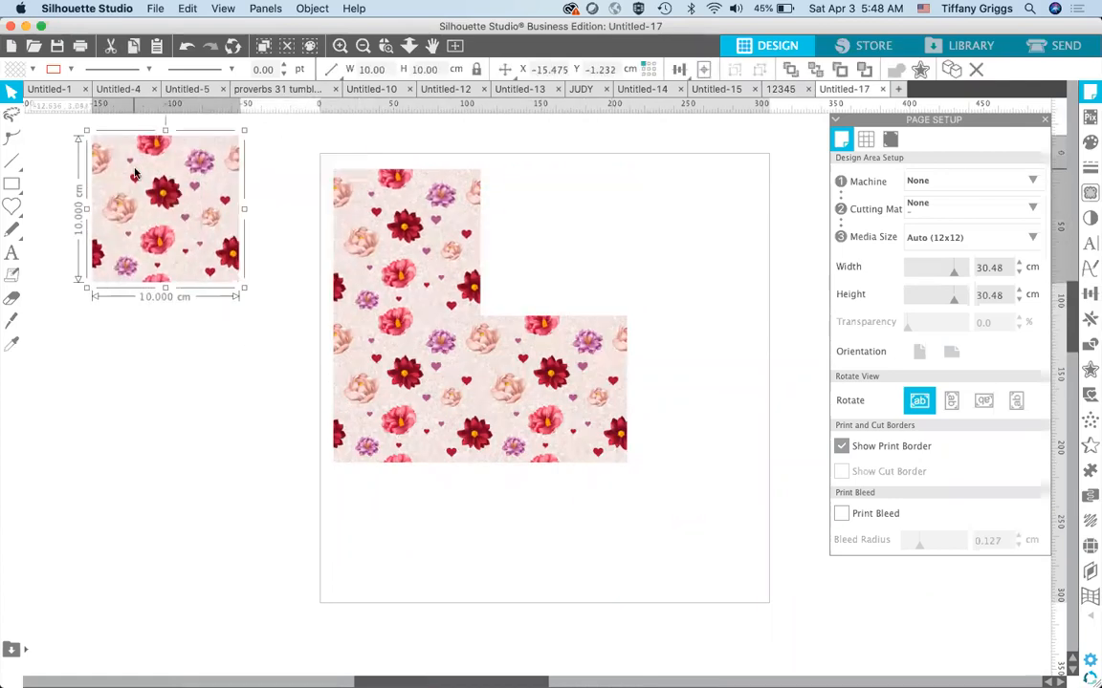
drag(304, 228, 556, 486)
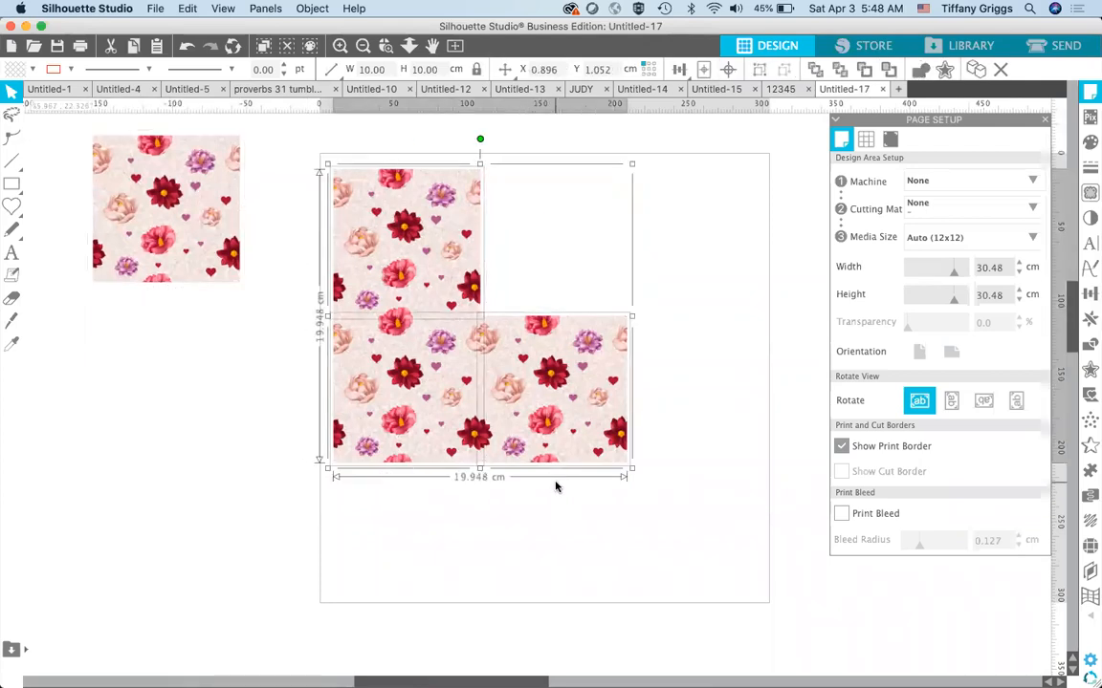
key(Delete)
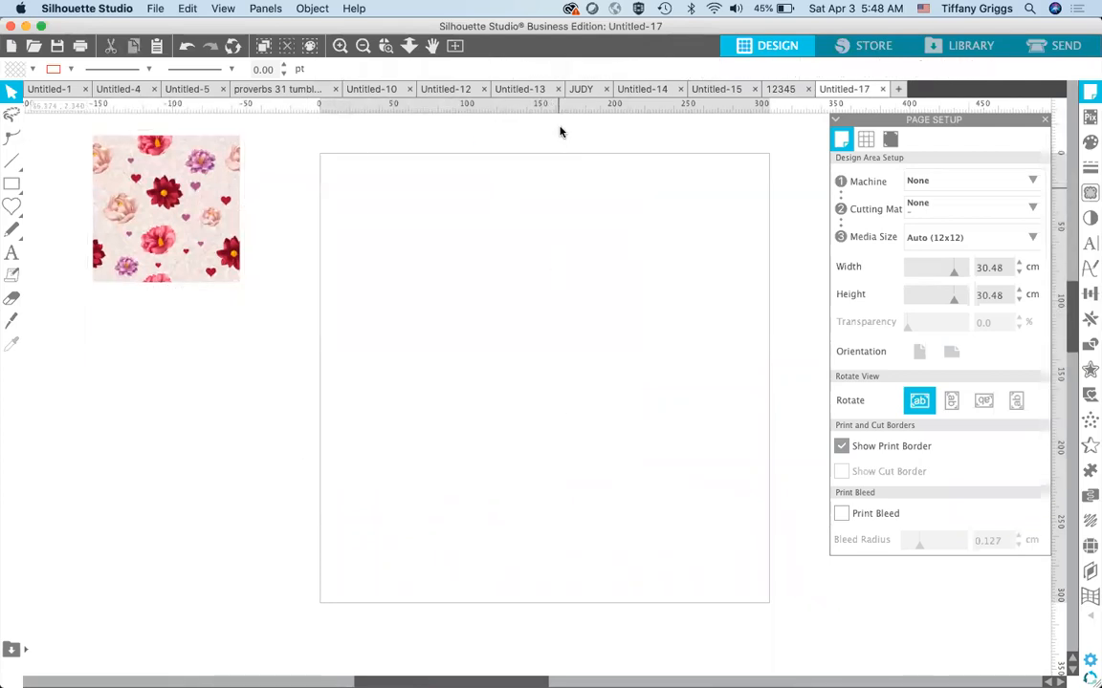
- Copy the leopard-print MAMA design from Untitled-14 and paste it into Untitled-17
click(581, 89)
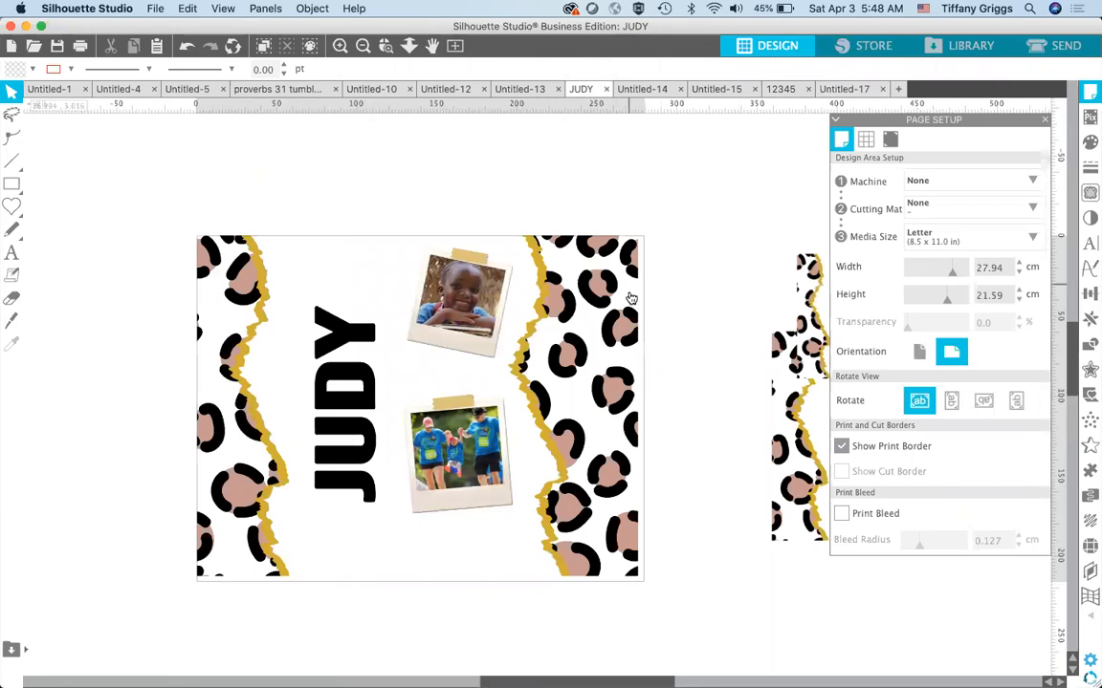
scroll(628, 296, up, 2)
scroll(631, 298, down, 1)
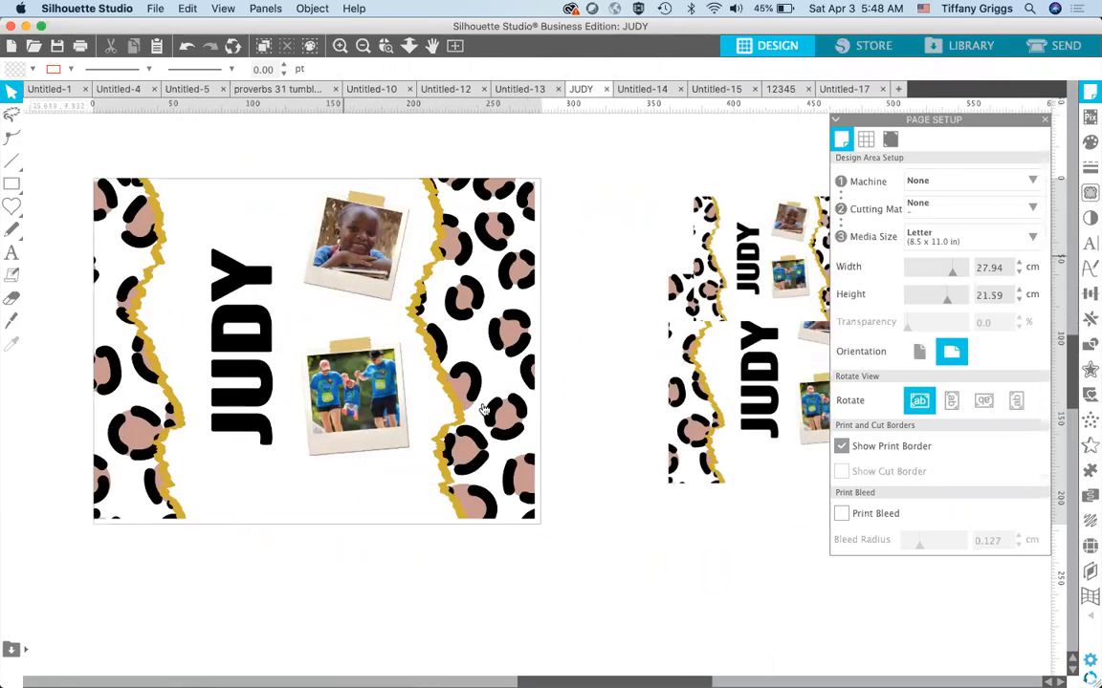
click(636, 89)
scroll(627, 491, down, 5)
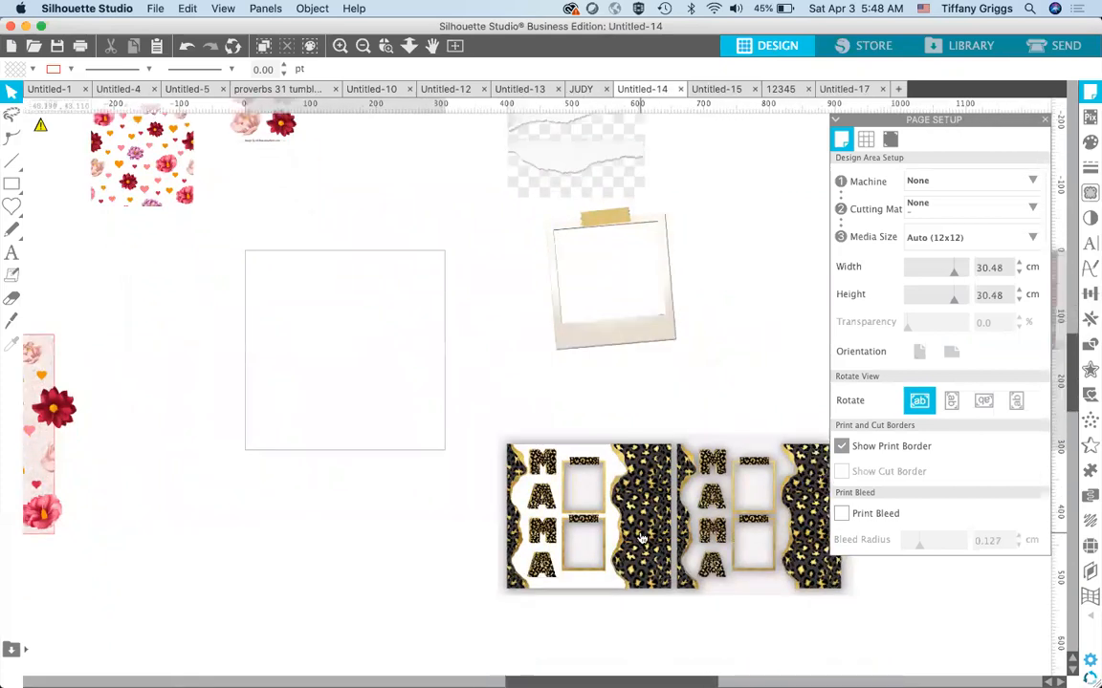
click(643, 537)
key(super+c)
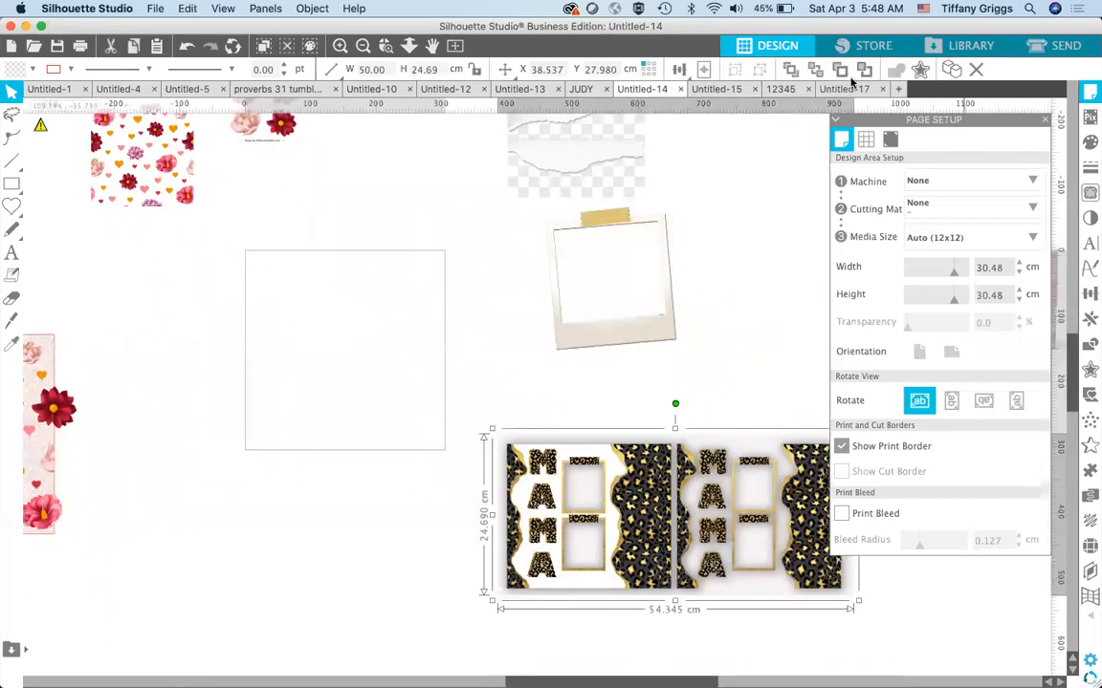
click(843, 89)
key(super+v)
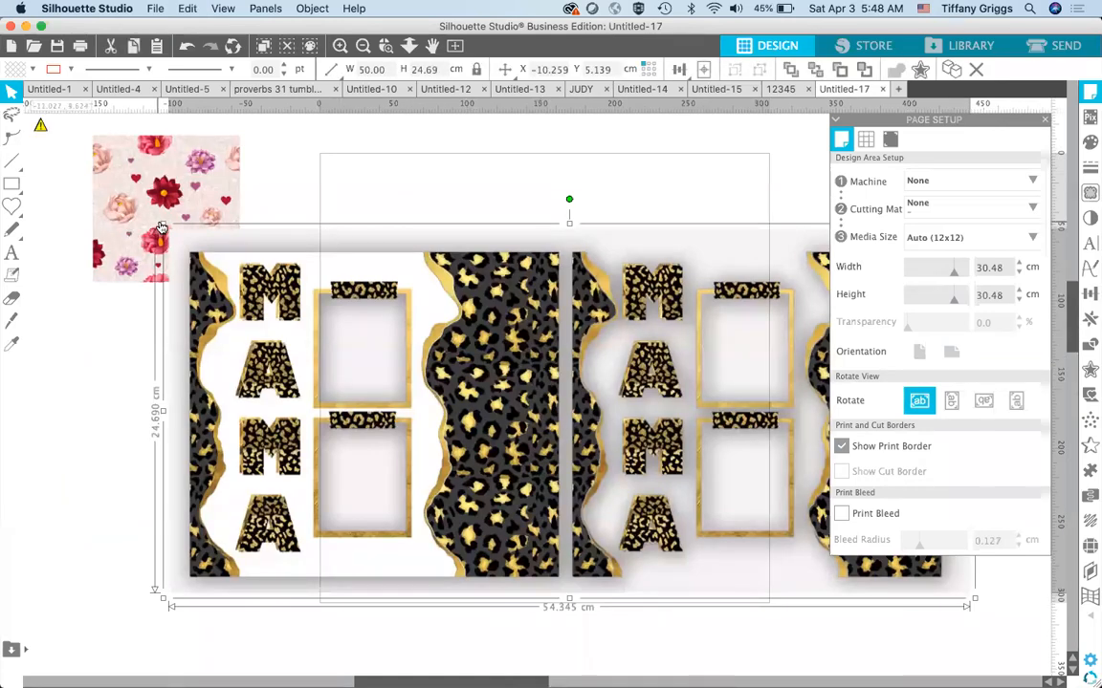
- Scale the MAMA design down to about 30.34 cm wide and move it off the page to about X 35.1, Y 33.4 cm
drag(163, 223, 517, 387)
drag(735, 517, 593, 309)
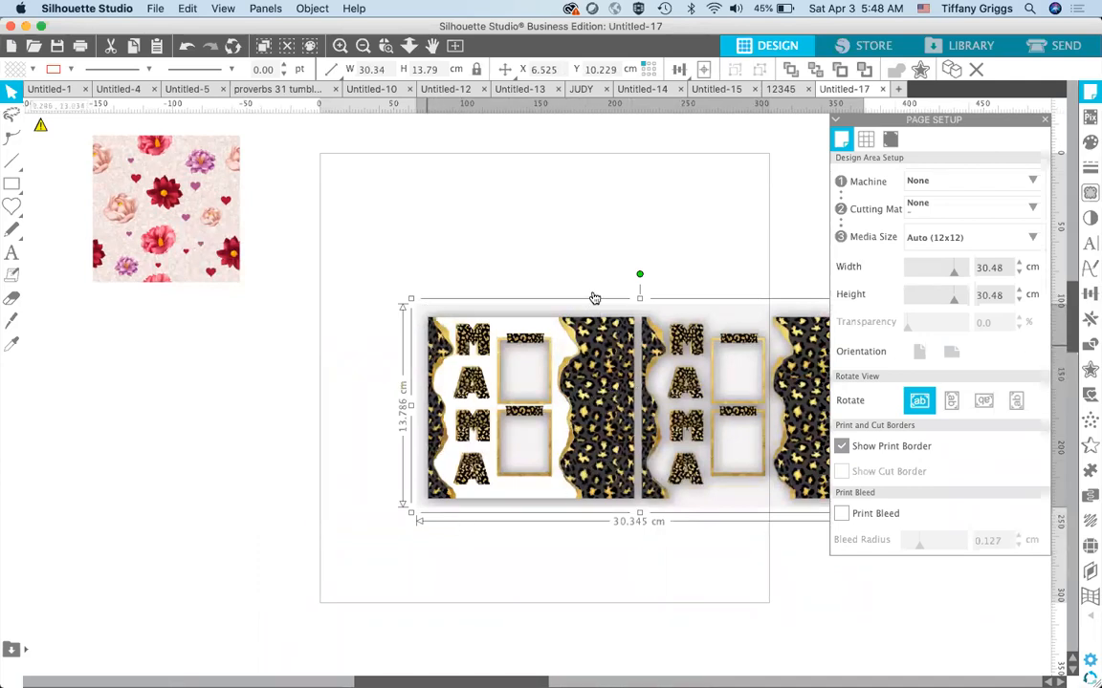
drag(651, 351, 947, 524)
scroll(685, 355, right, 5)
scroll(684, 354, down, 2)
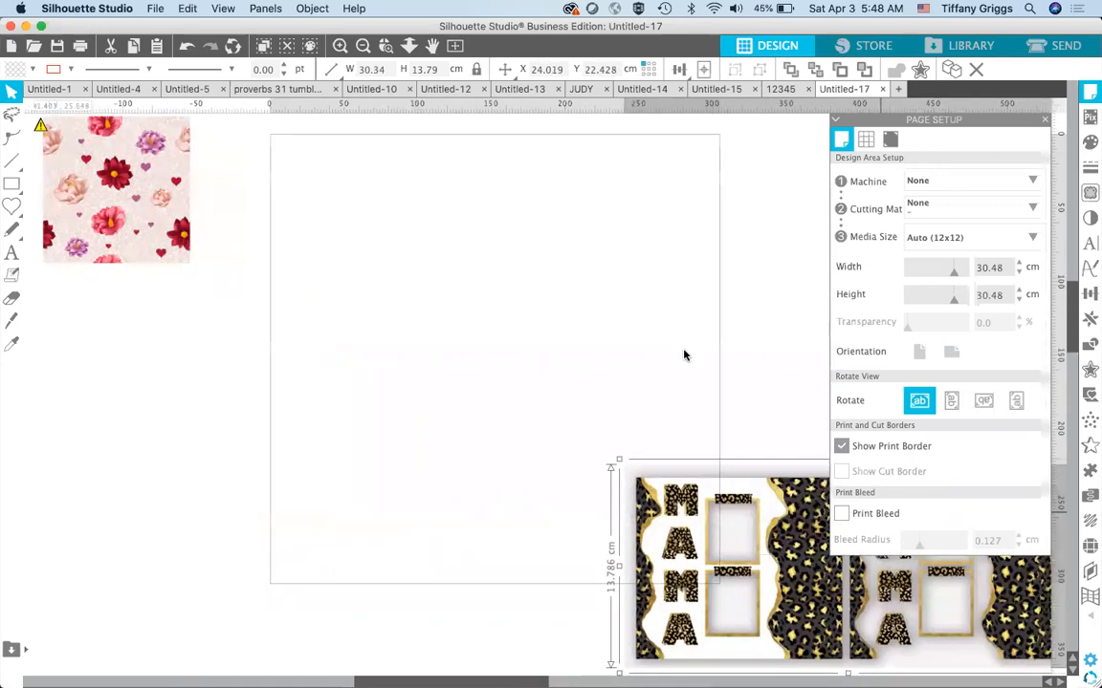
drag(654, 445, 754, 413)
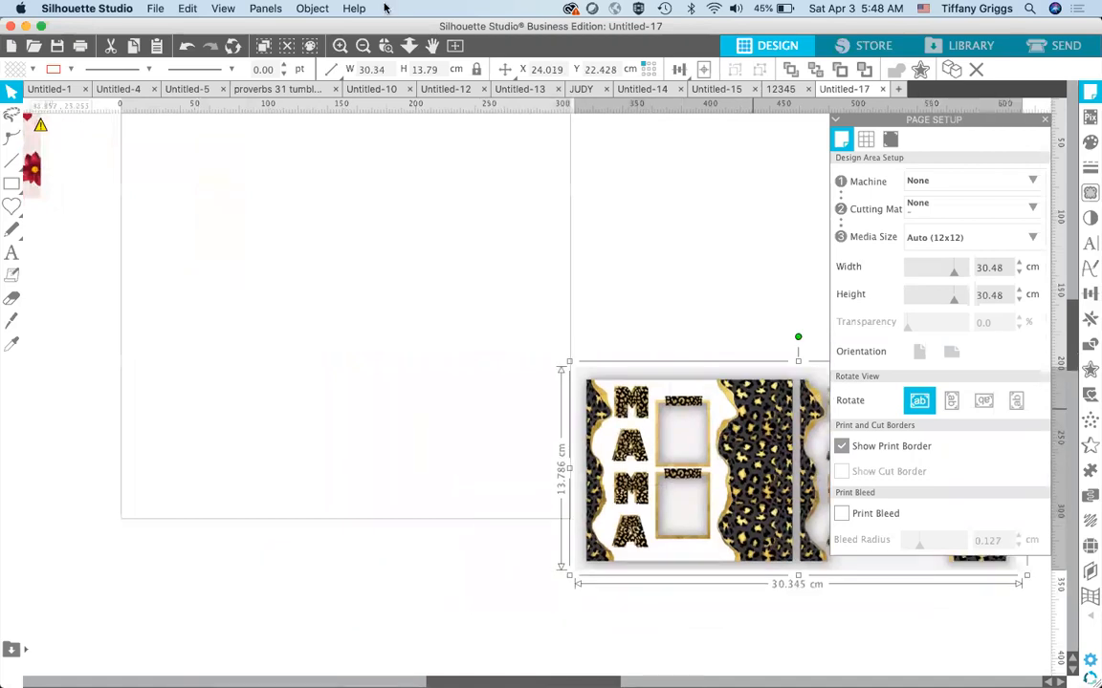
click(361, 52)
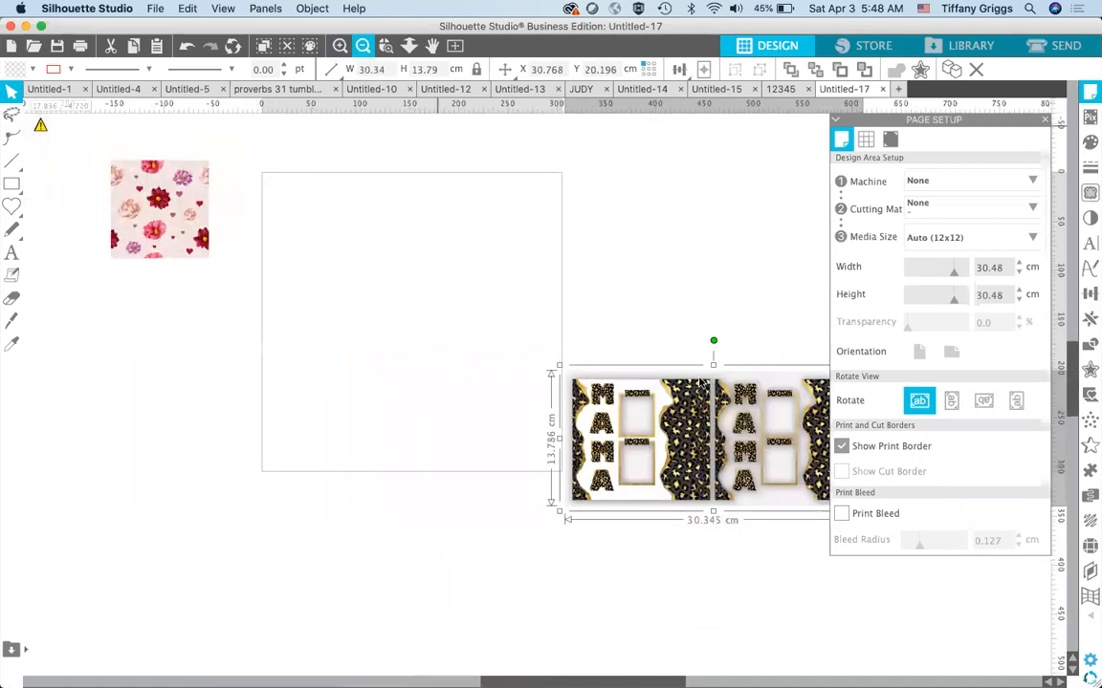
drag(745, 424, 753, 528)
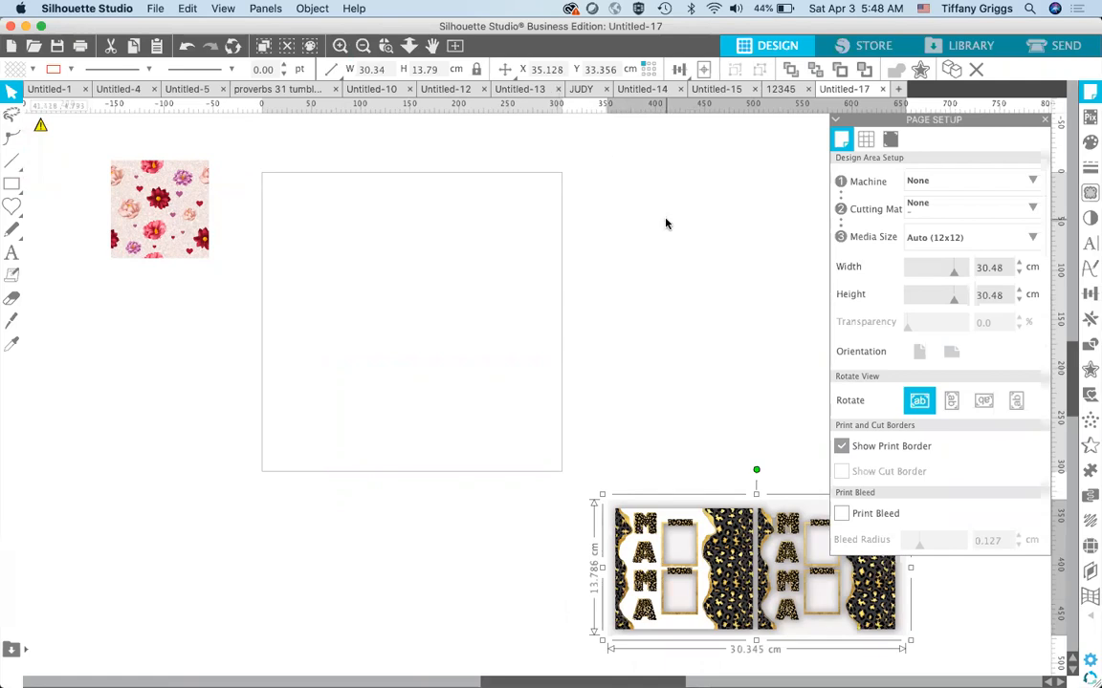
- Draw a tall rectangle about 14.4 by 34.9 cm overlapping the right side of the page
click(12, 183)
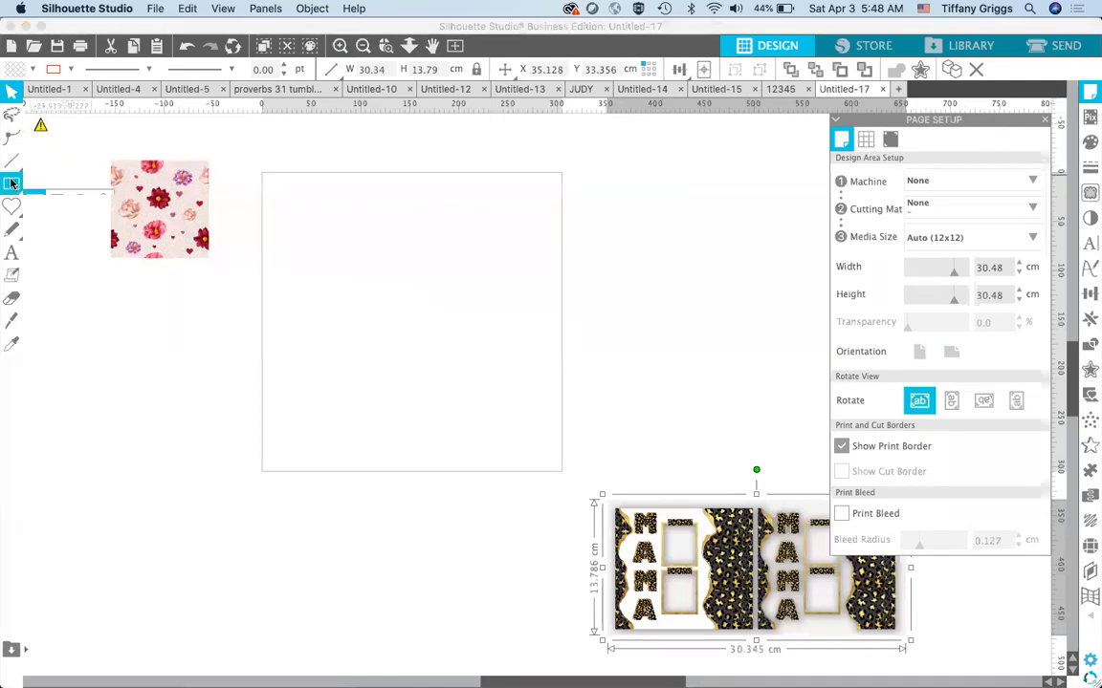
click(36, 184)
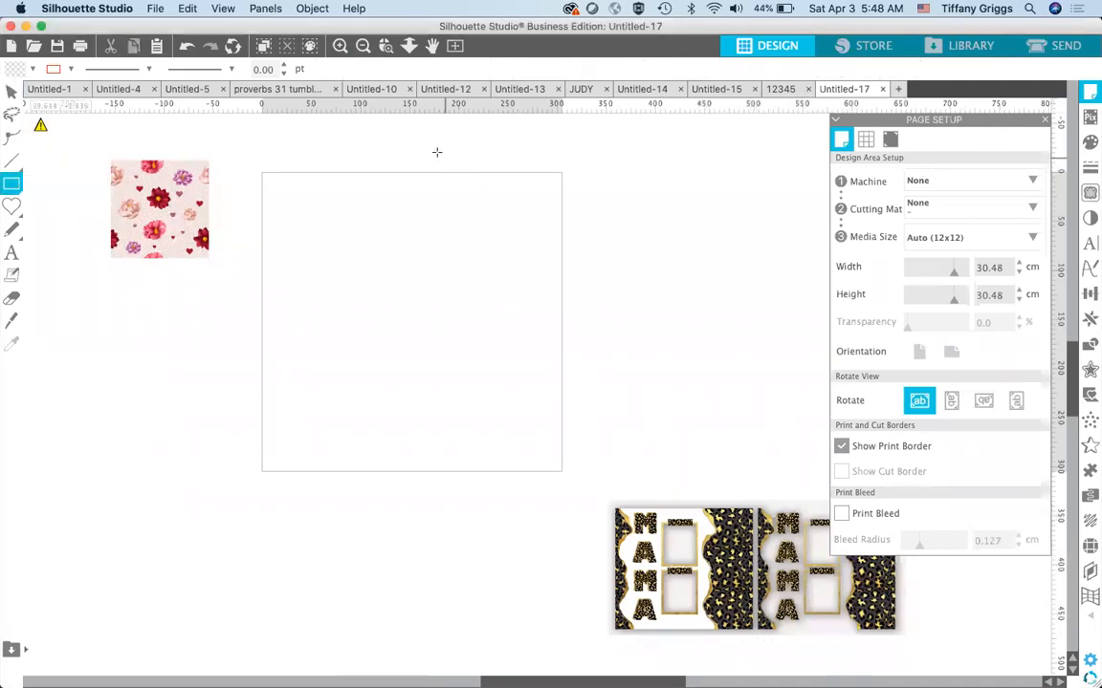
drag(437, 153, 577, 495)
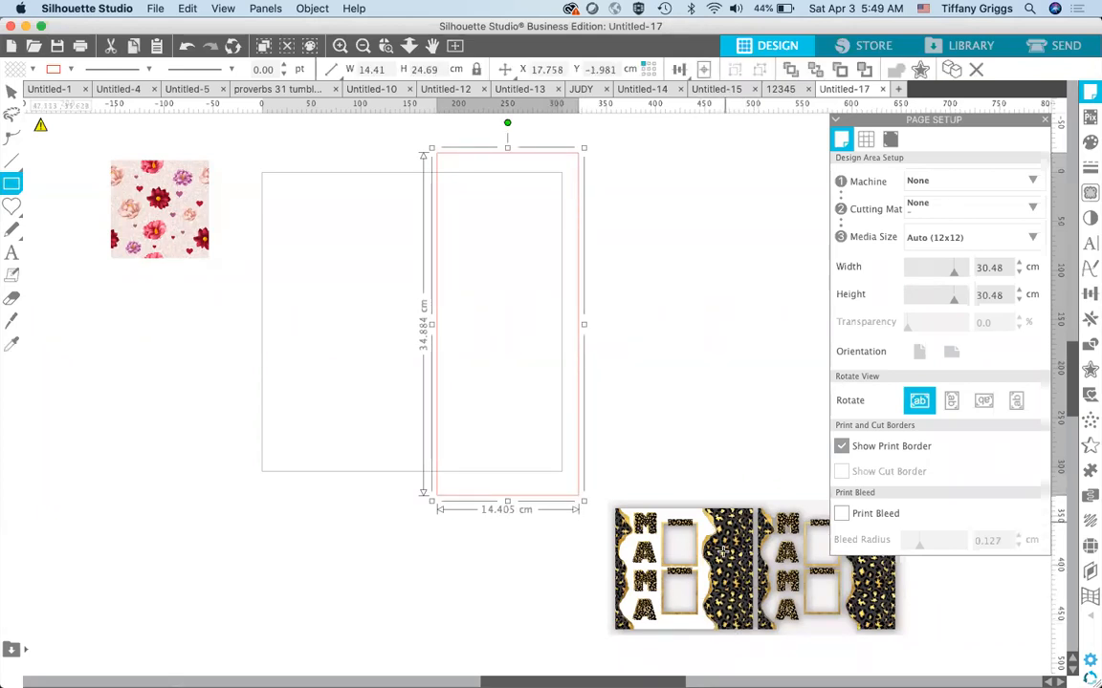
click(580, 274)
click(581, 273)
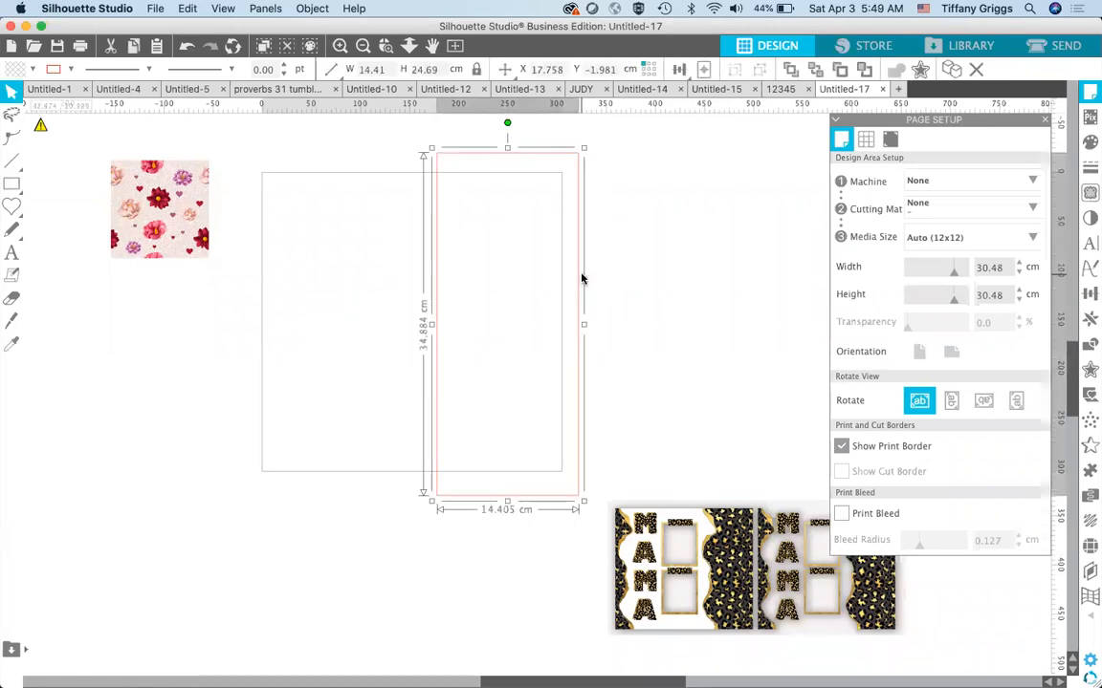
- Look through the leopard prints and other backgrounds in the library's Patterns folder, and return to the design
click(942, 46)
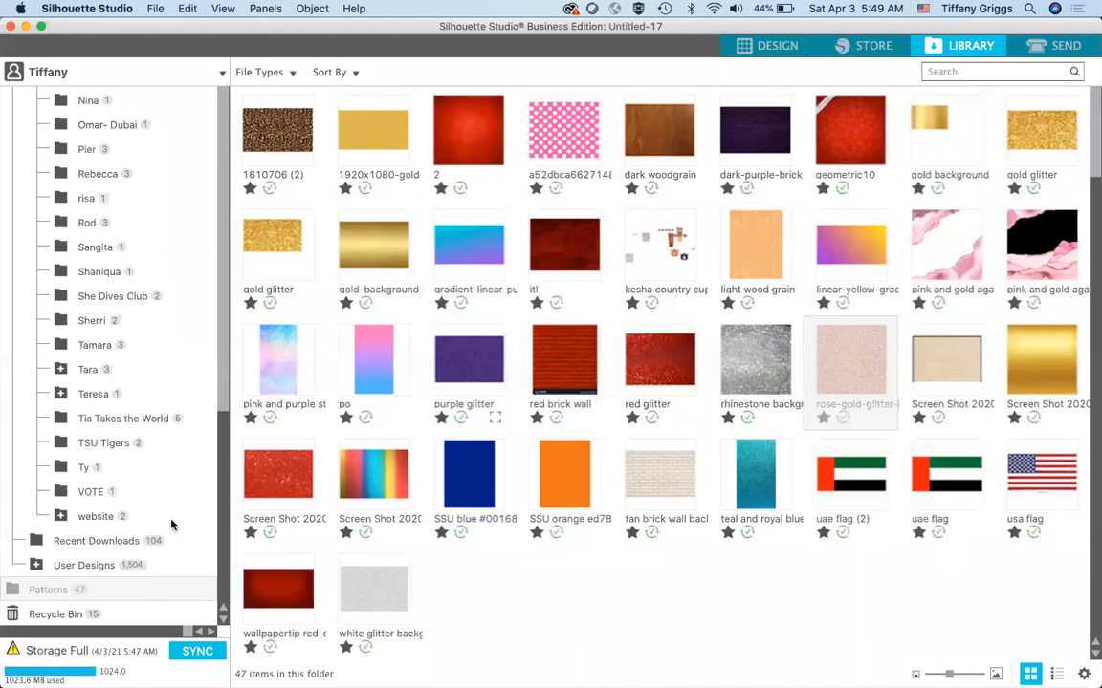
scroll(356, 357, up, 2)
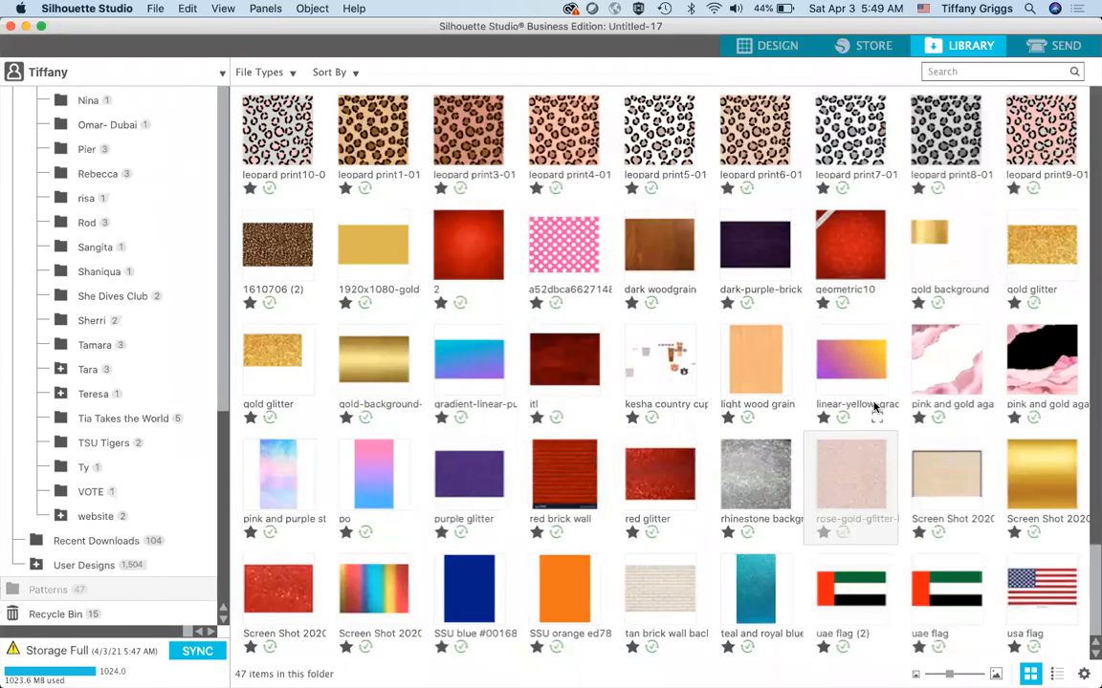
scroll(873, 407, down, 2)
scroll(873, 407, up, 2)
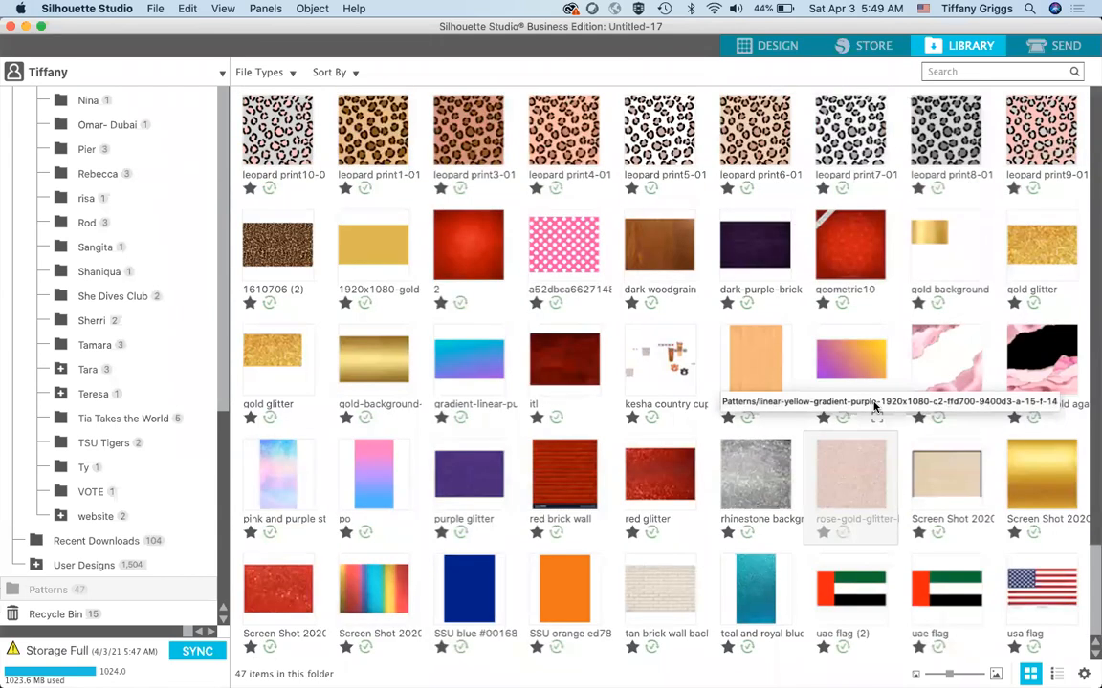
click(751, 43)
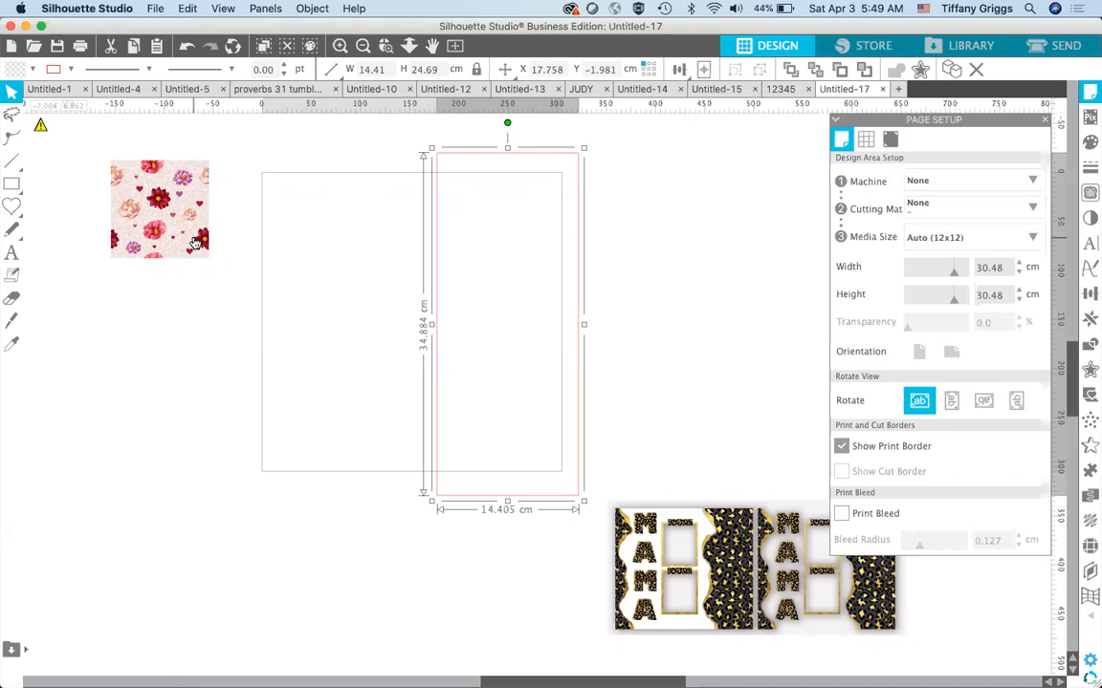
- Nudge the floral tile slightly right and duplicate it directly to its right
click(194, 241)
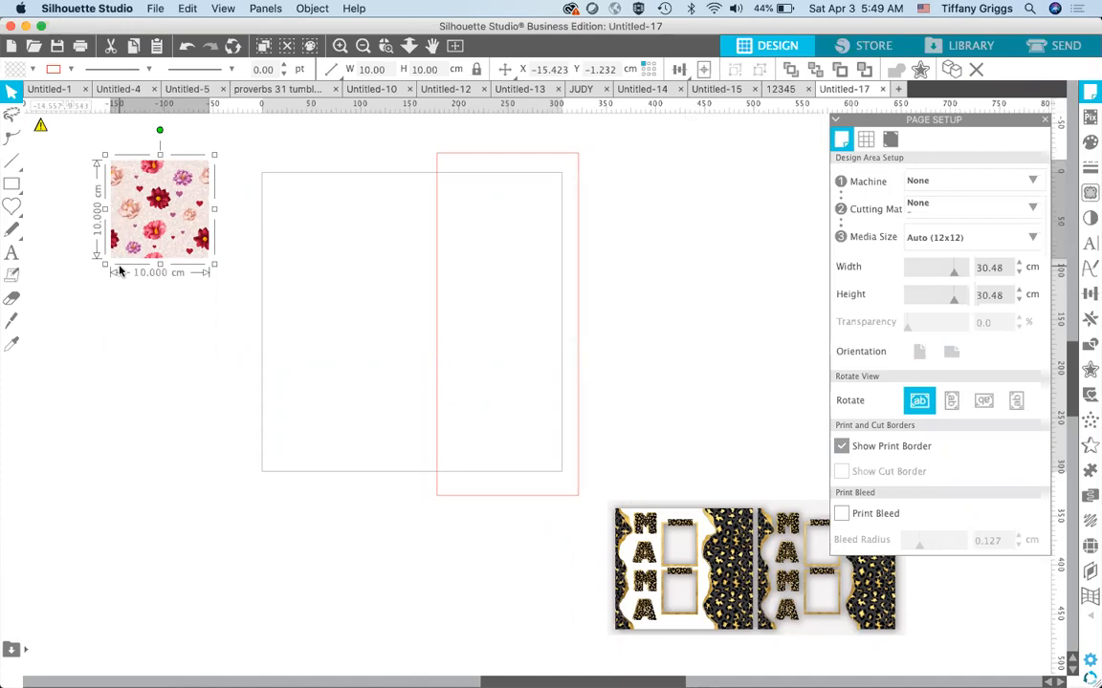
key(Right)
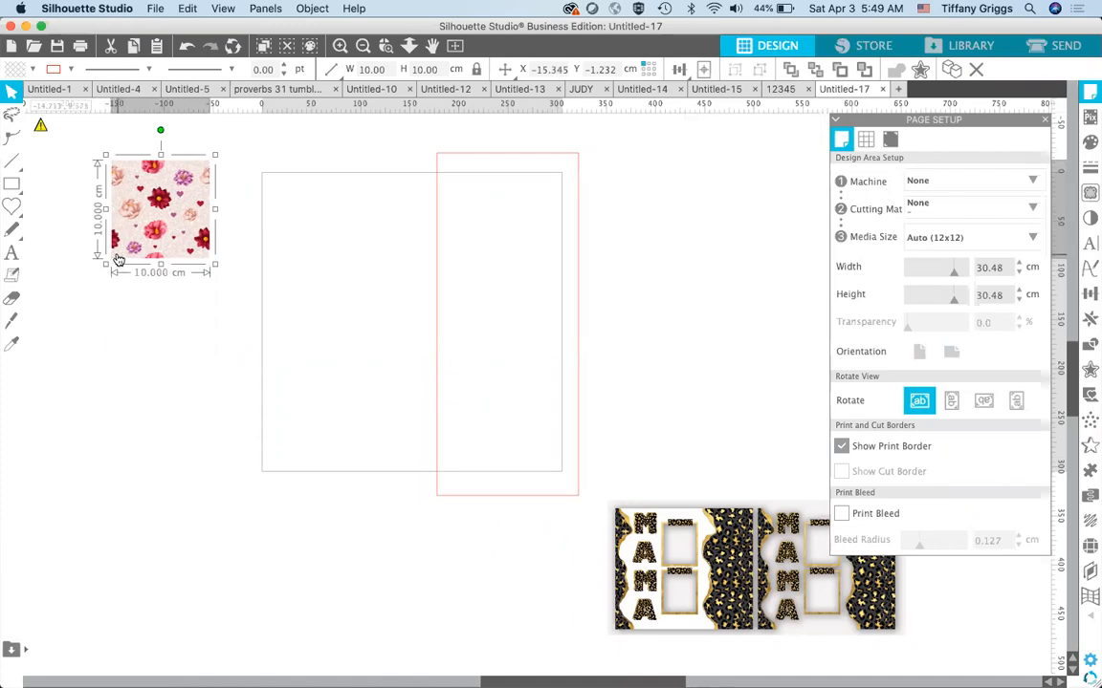
key(super+Right)
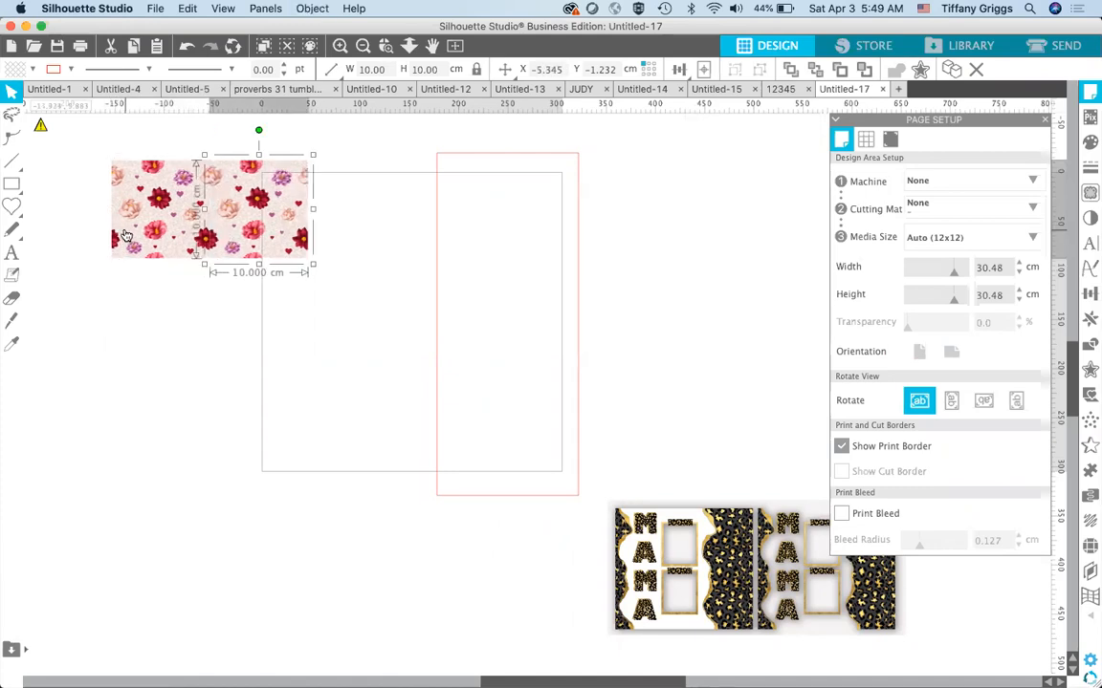
click(251, 347)
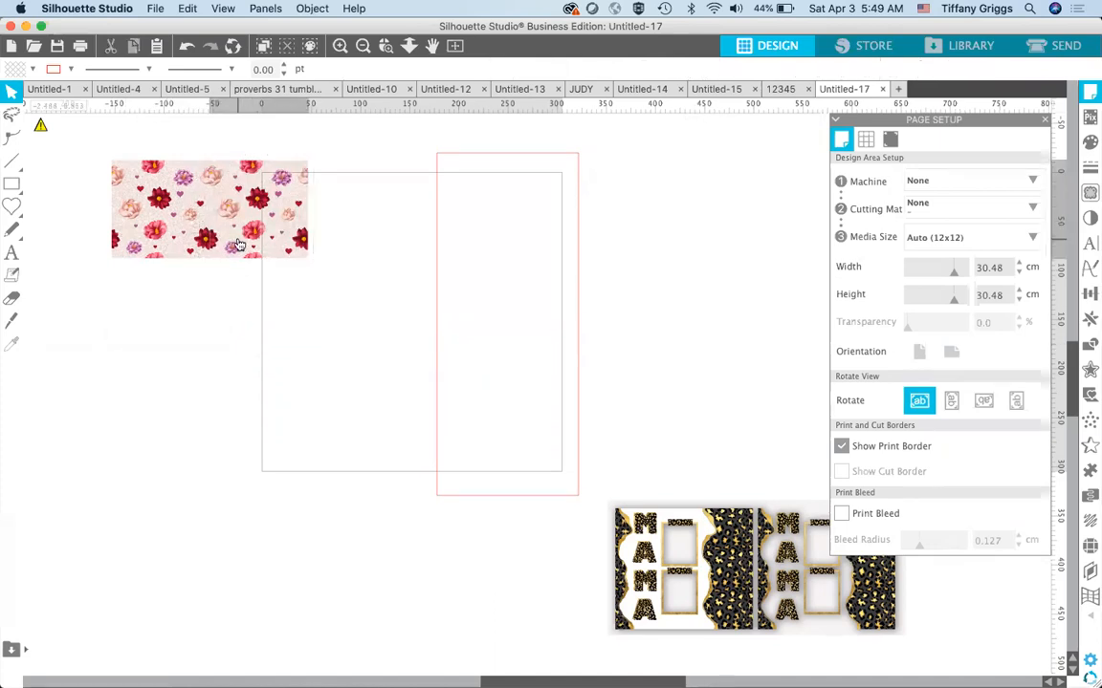
- Nudge the duplicated floral tile to about X -5.42, Y -1.23 cm to close the seam with the original
click(238, 244)
key(super+z)
click(236, 296)
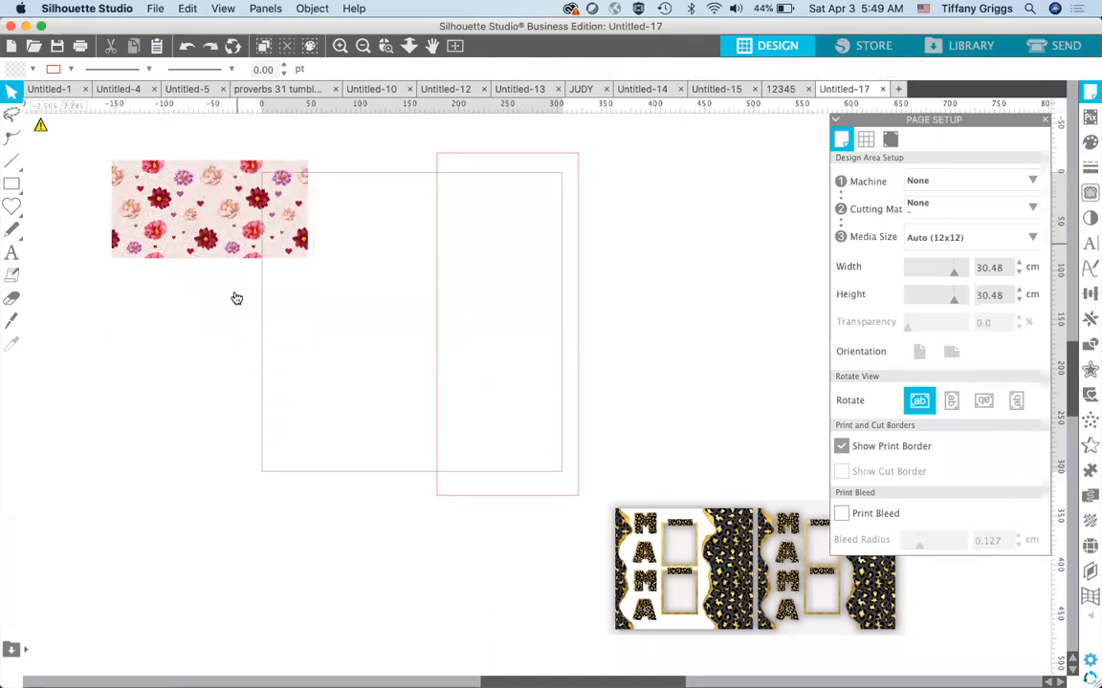
click(236, 239)
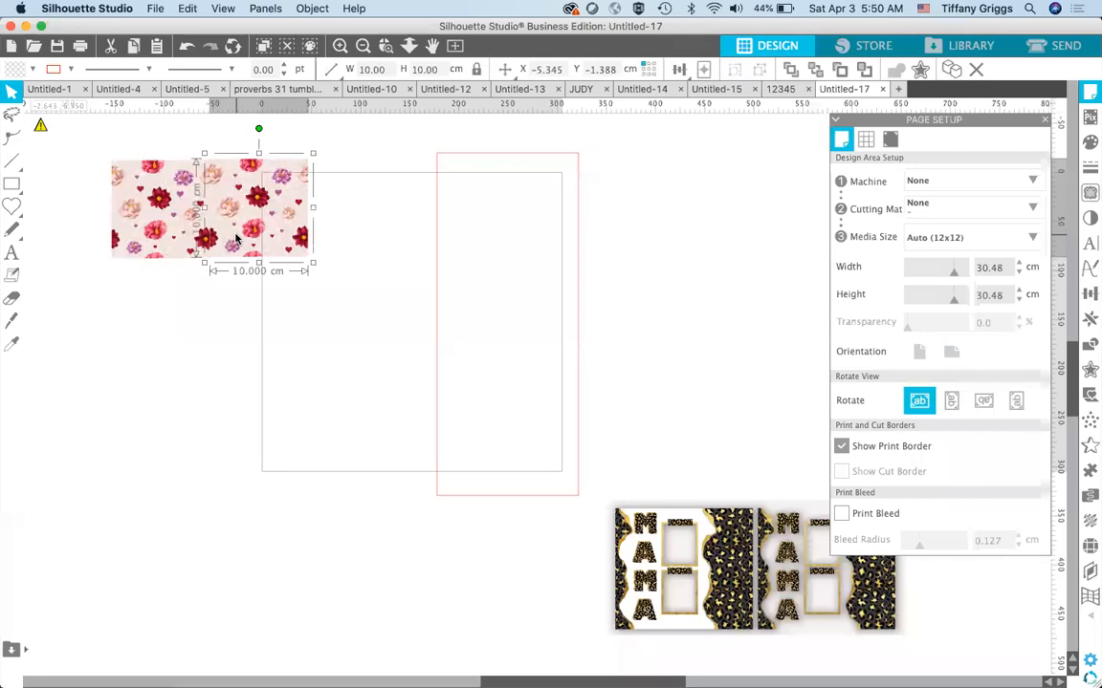
click(214, 300)
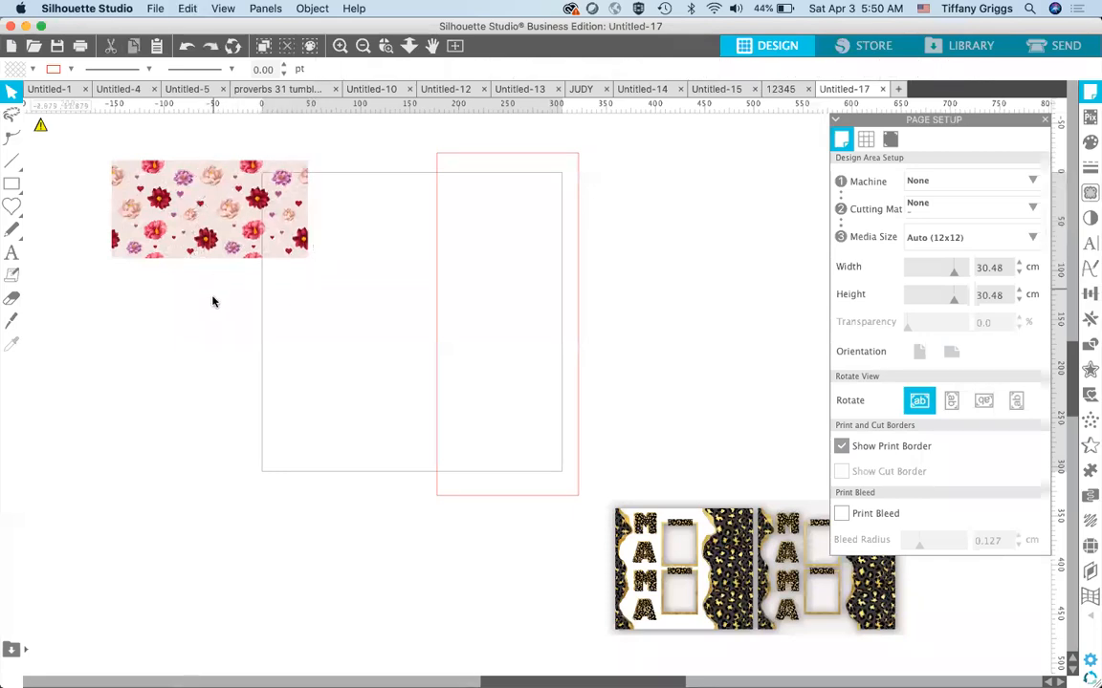
click(250, 208)
drag(251, 207, 250, 206)
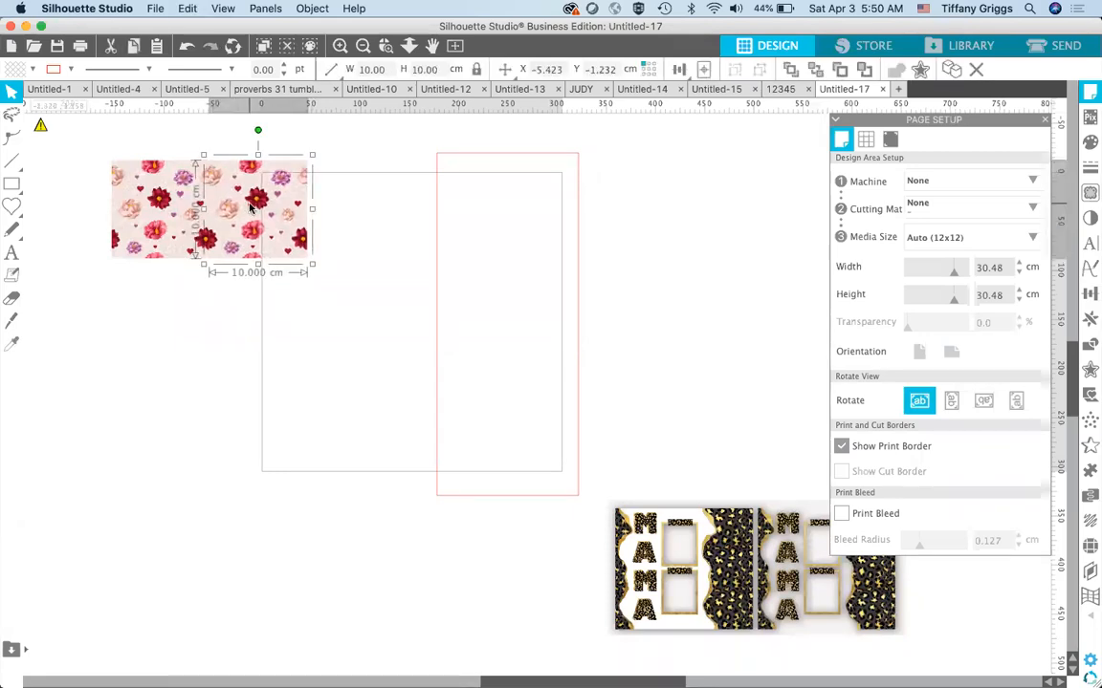
- Duplicate the floral tile downward and that copy to its left, completing a two-by-two block
key(super+d)
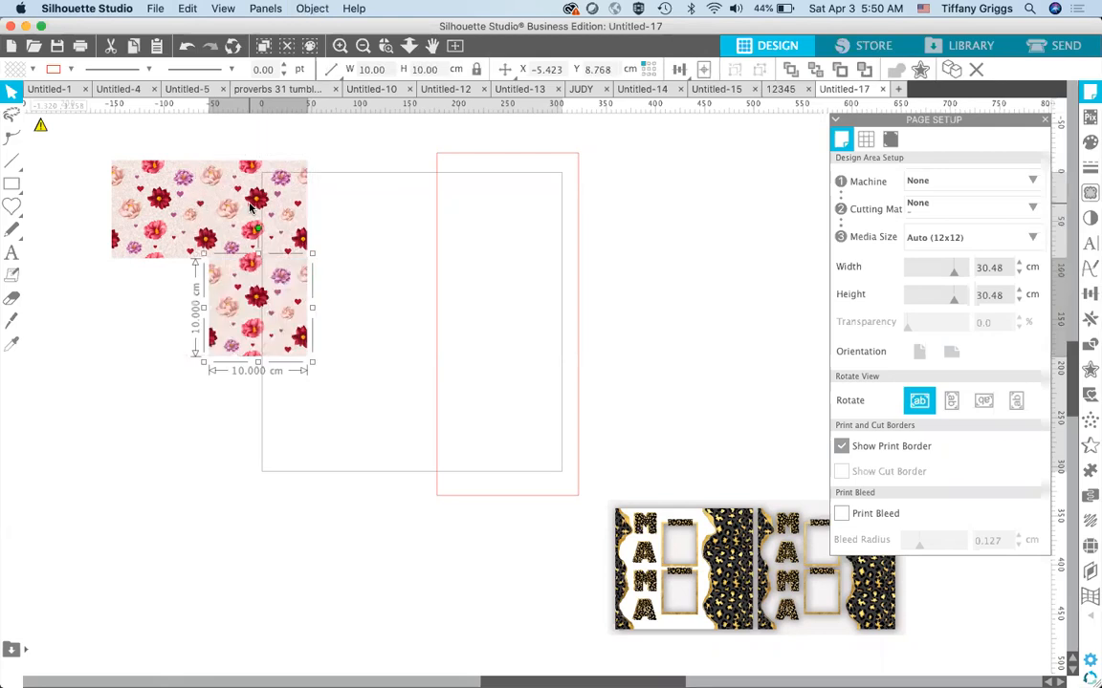
key(super+Left)
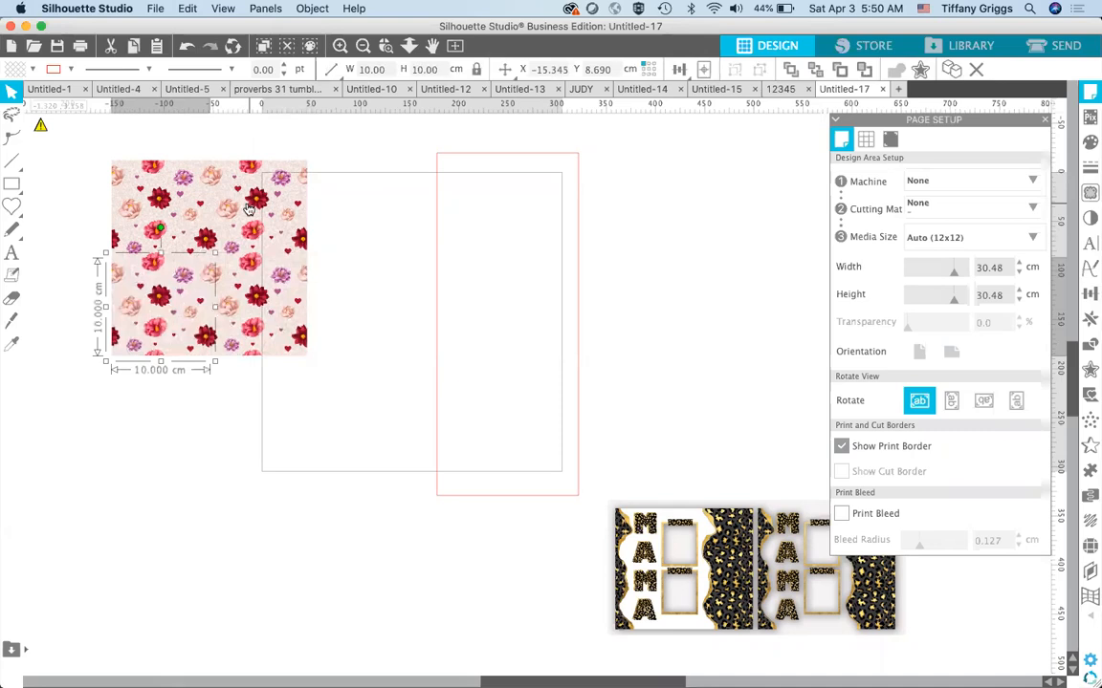
click(247, 403)
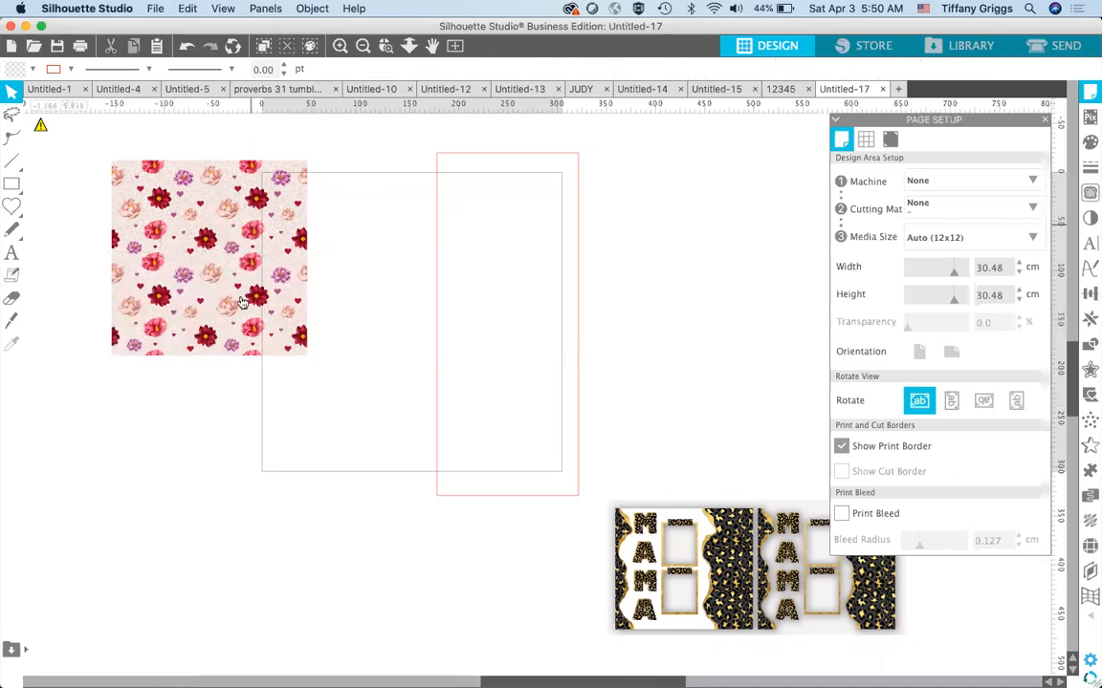
- Group the four floral tiles and move the grouped block slightly lower
drag(276, 459, 155, 222)
key(super+g)
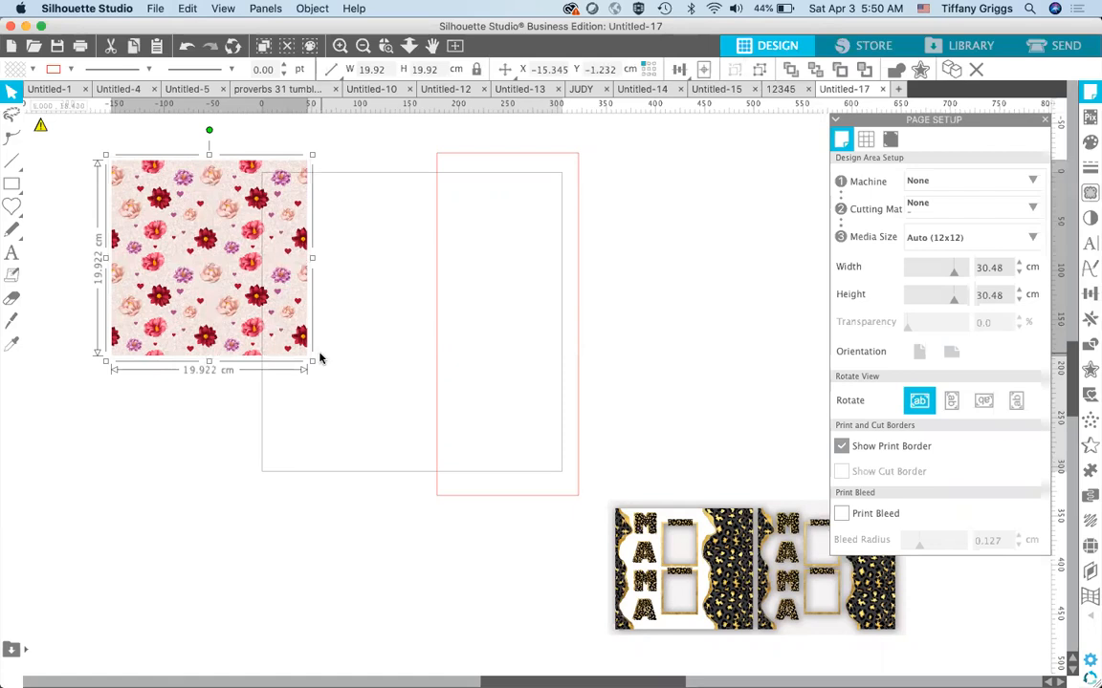
drag(209, 267, 212, 317)
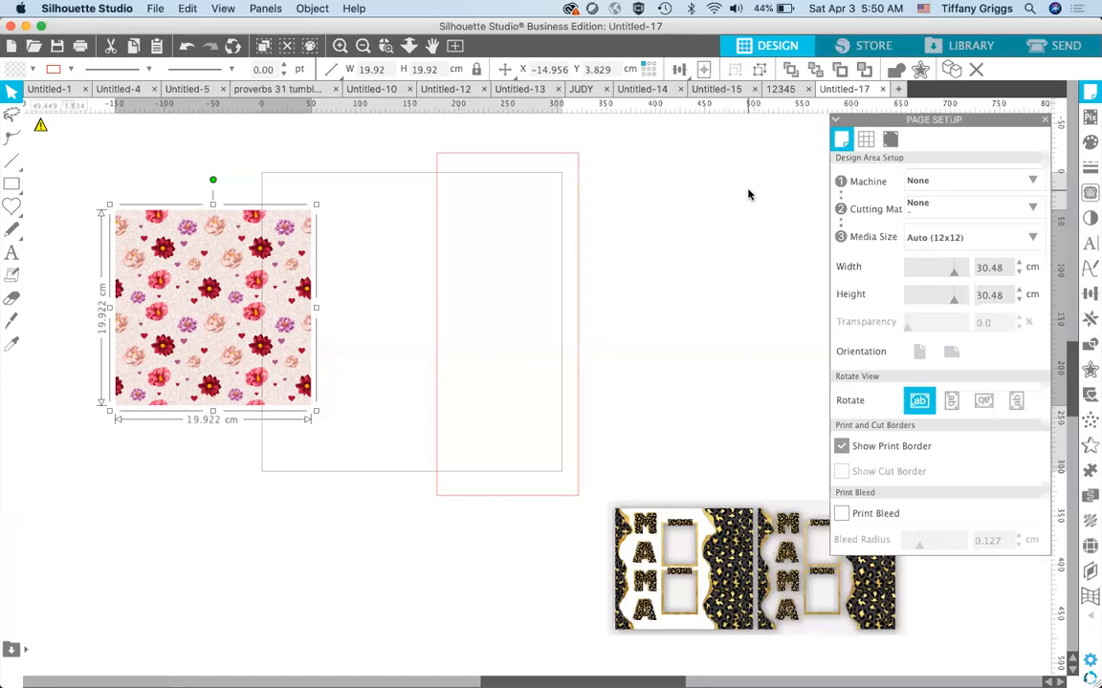
- Conically warp the floral block for a cup with a 7.5 cm top diameter, 7 cm bottom diameter and 21.5 cm height
click(1089, 596)
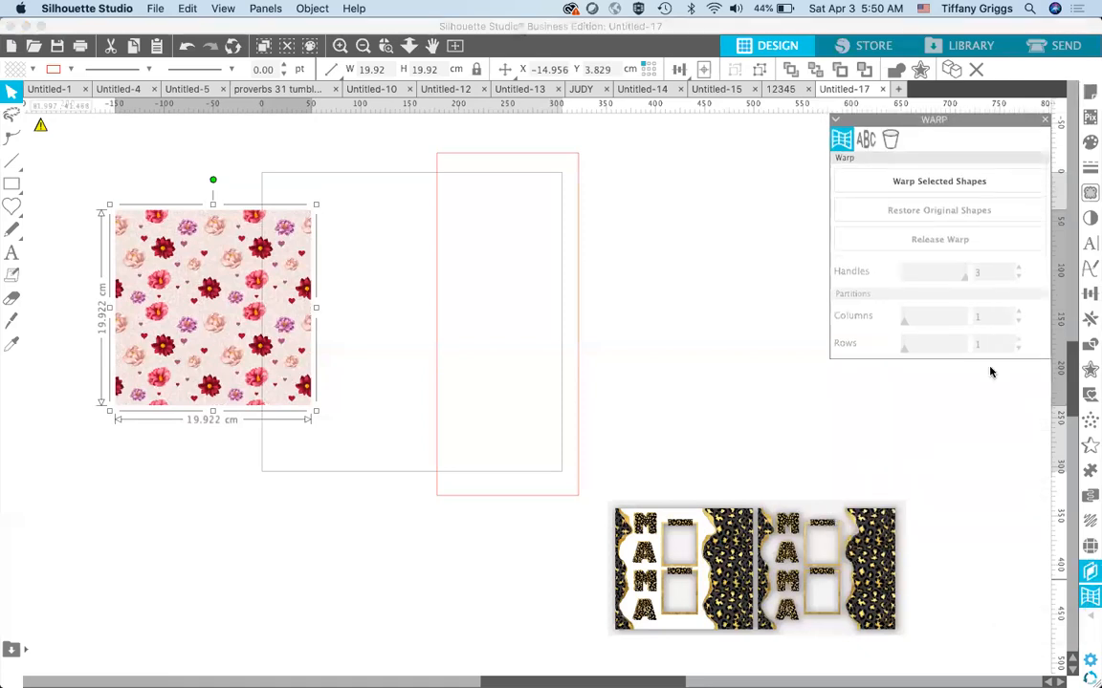
click(891, 140)
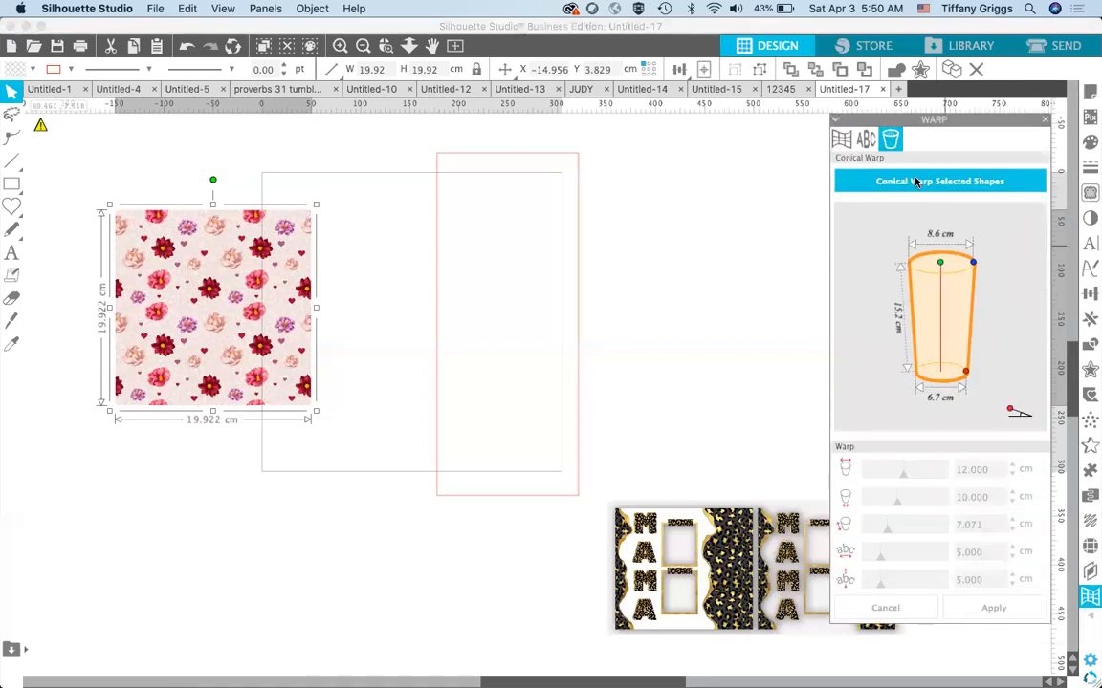
click(915, 181)
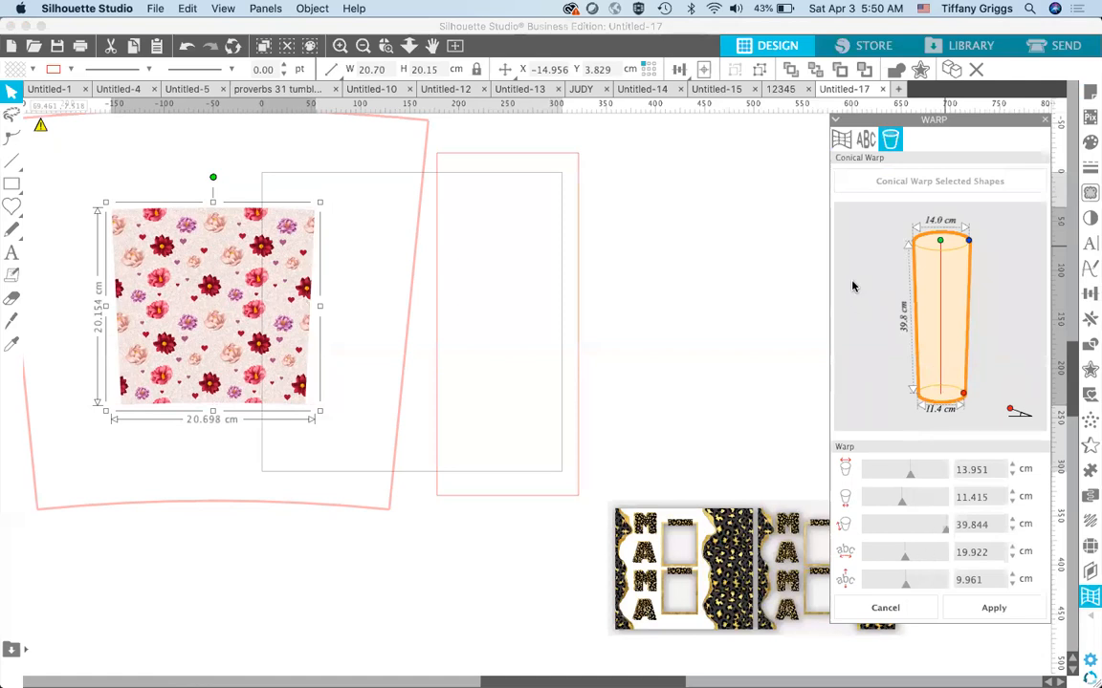
double_click(990, 469)
text(7.500)
key(Tab)
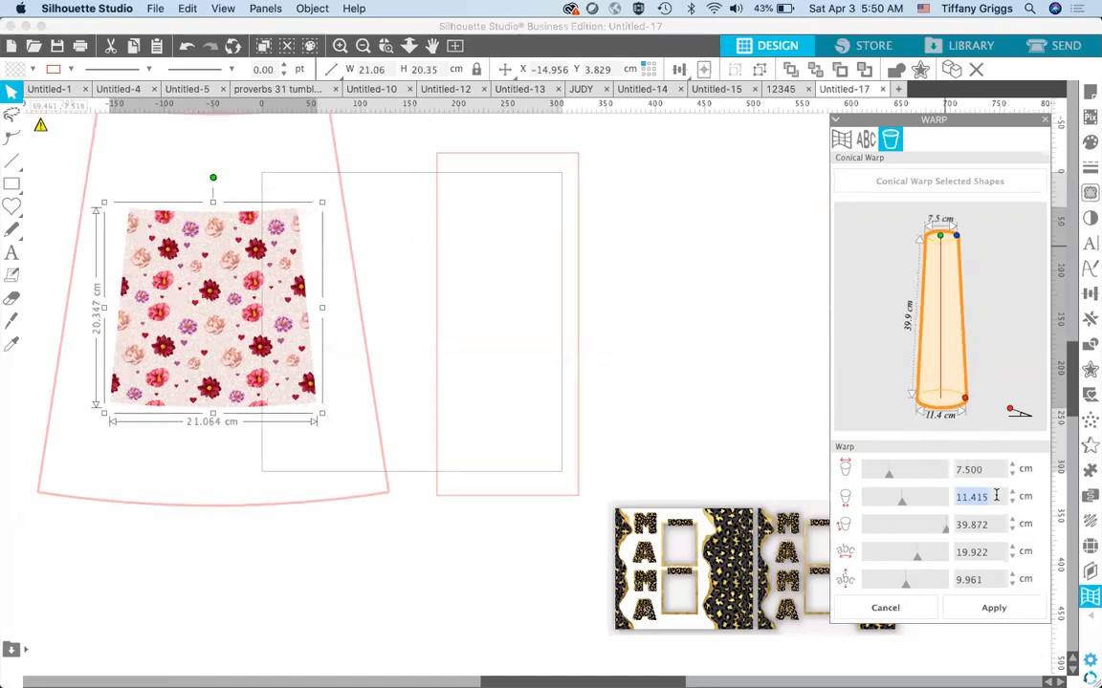
text(7)
key(Tab)
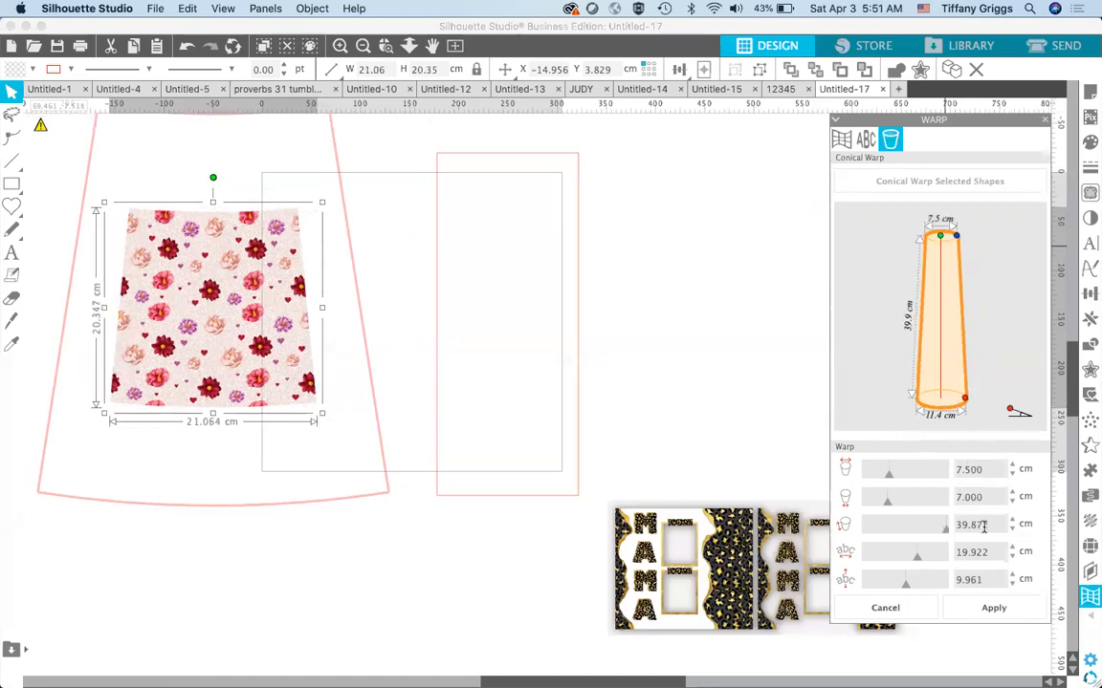
text(21.5)
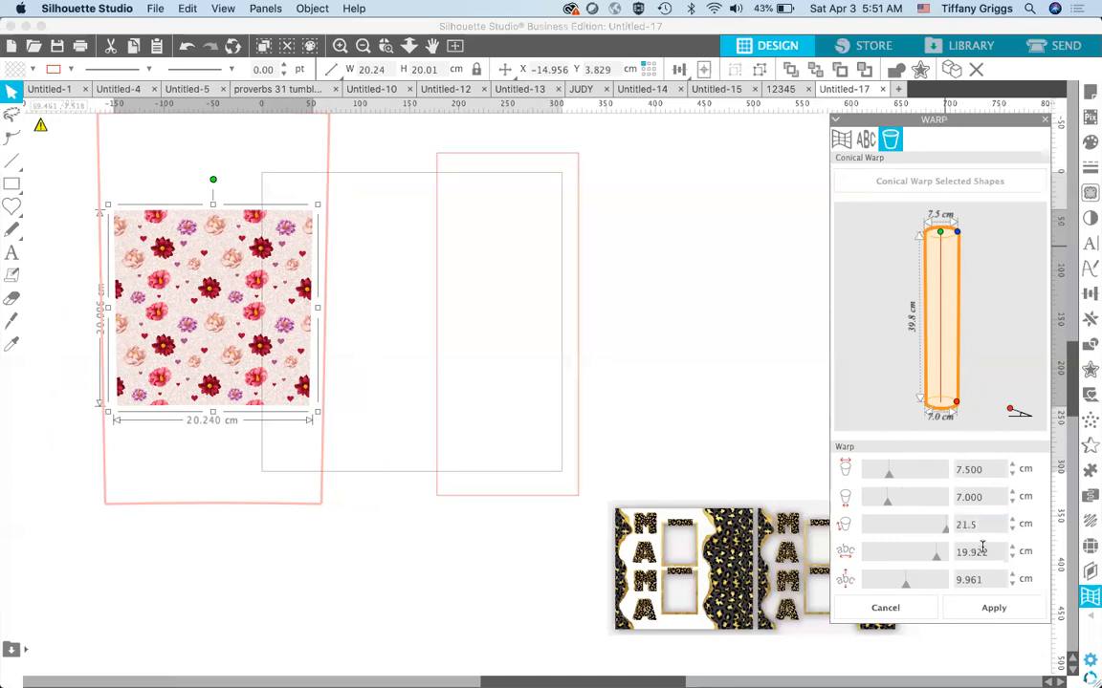
key(Return)
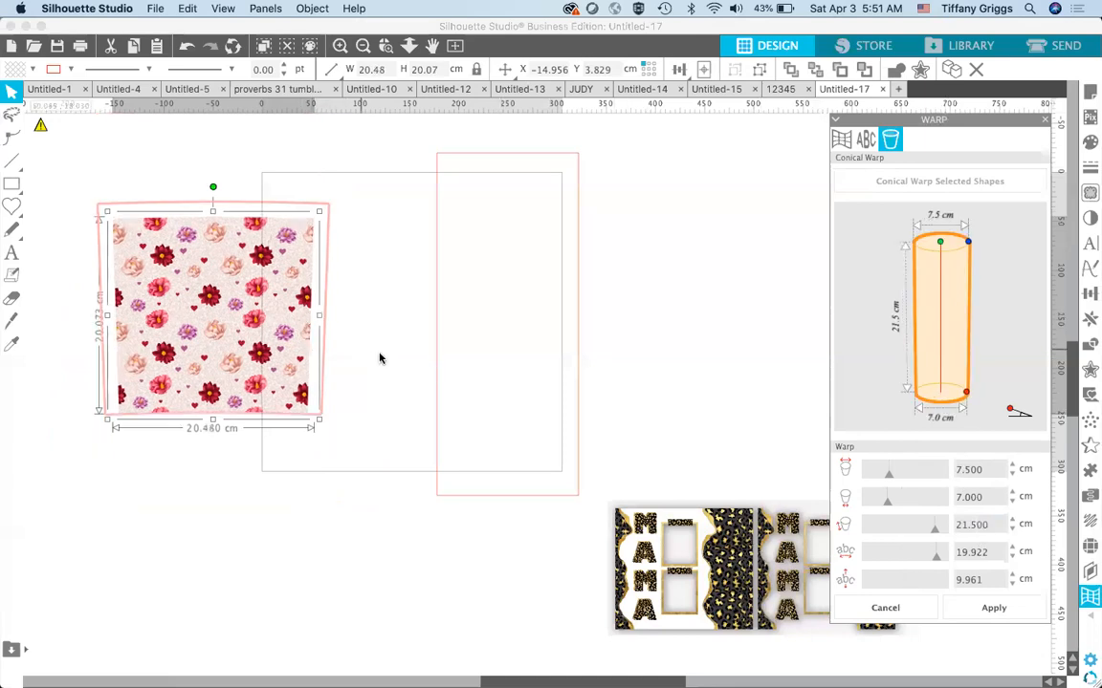
- Widen the floral artwork to about 22.8 cm in the conical warp so it fills the cup outline
click(325, 211)
click(290, 262)
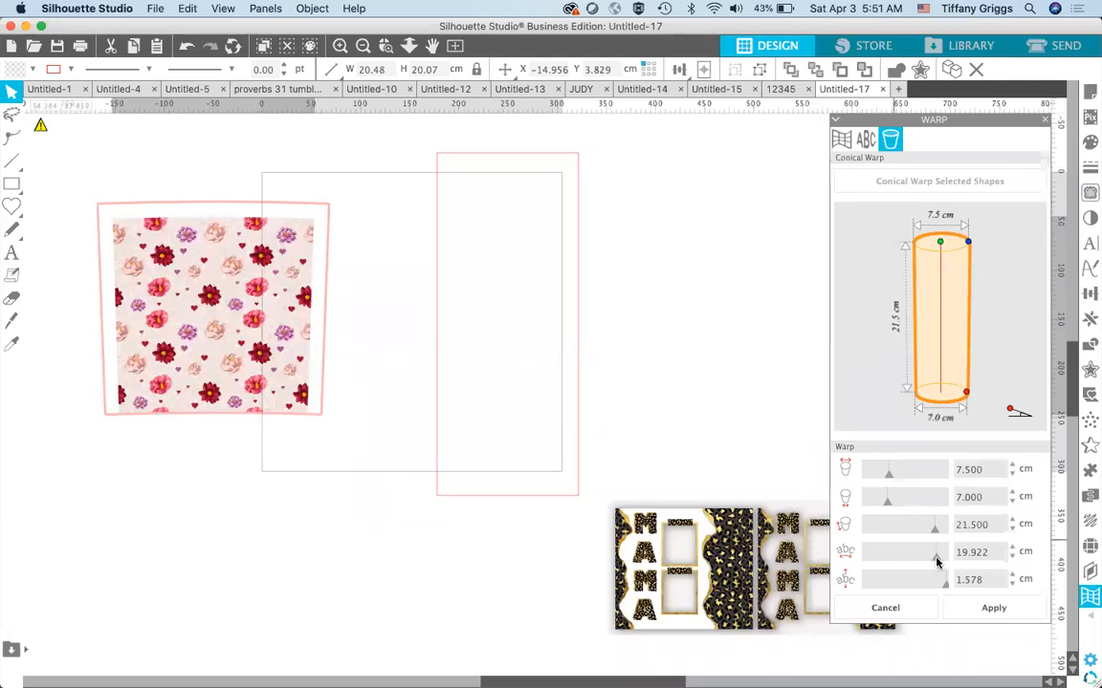
drag(938, 563, 943, 563)
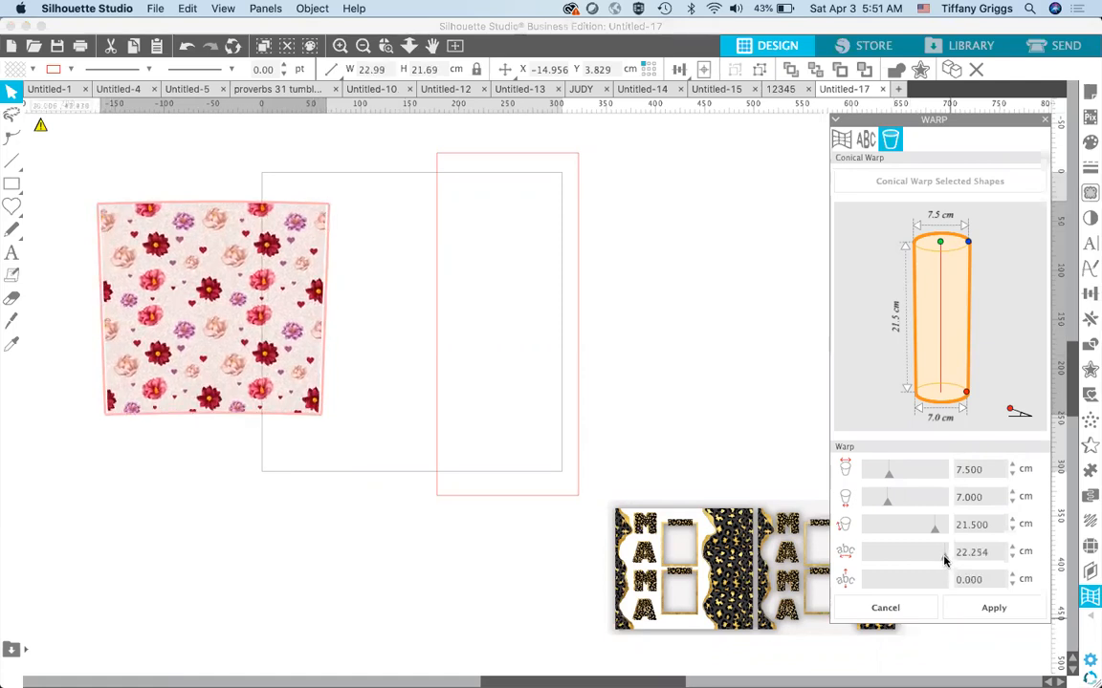
drag(947, 562, 946, 563)
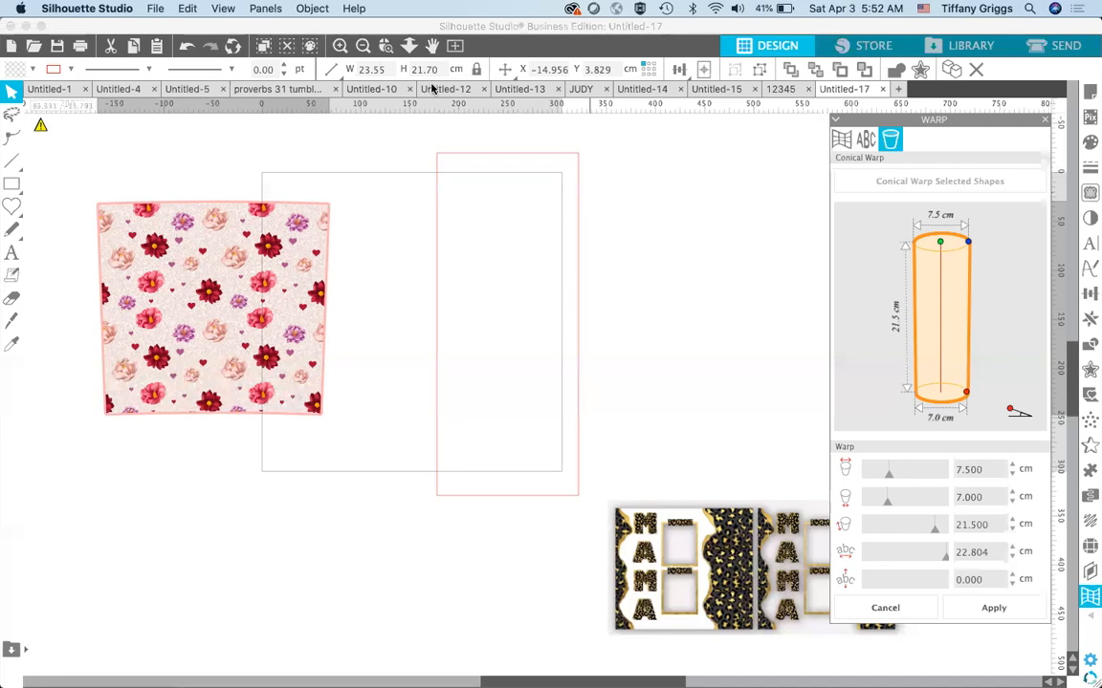
- Close and reopen the conical warp settings, and select the tall rectangle to check that it can be warped
click(272, 10)
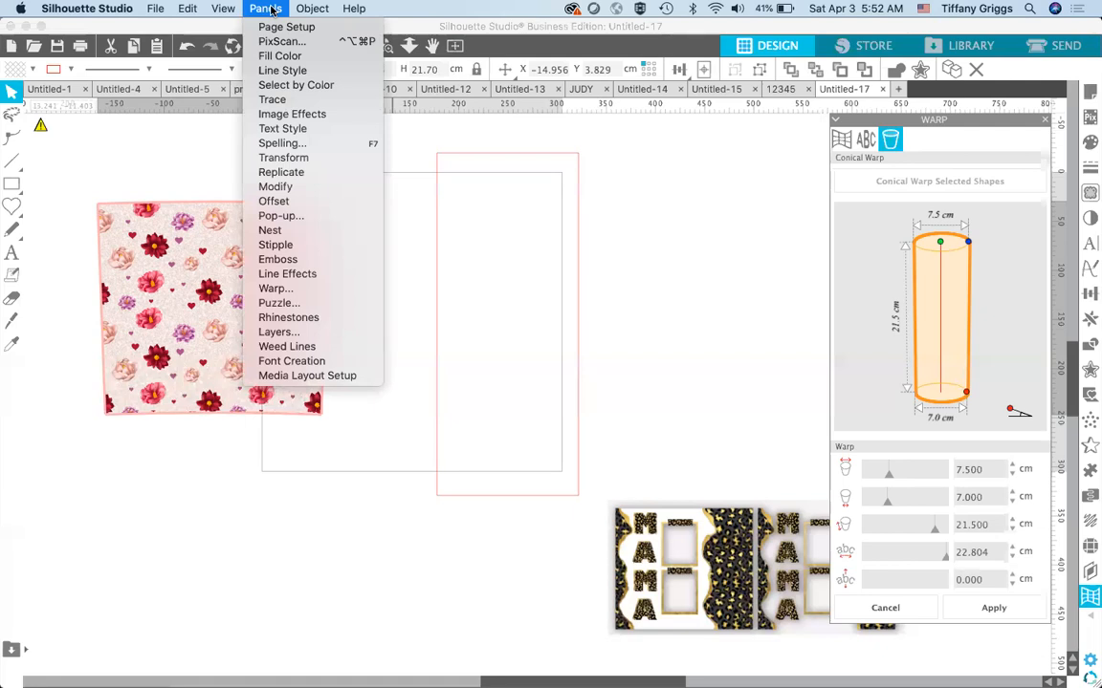
click(458, 7)
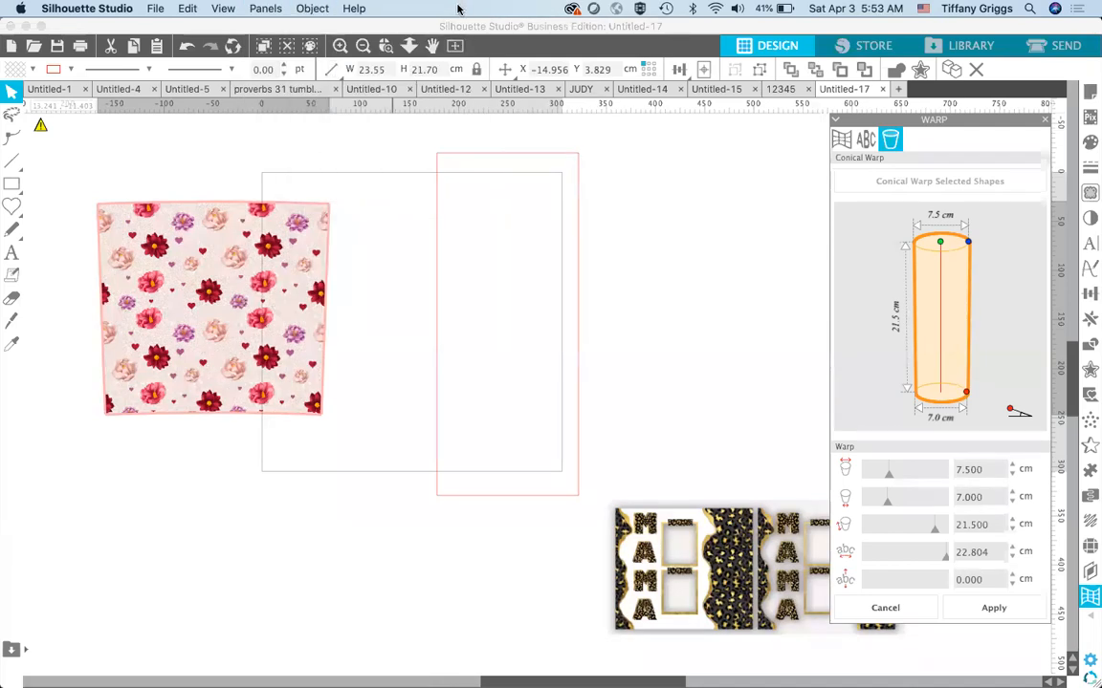
click(276, 8)
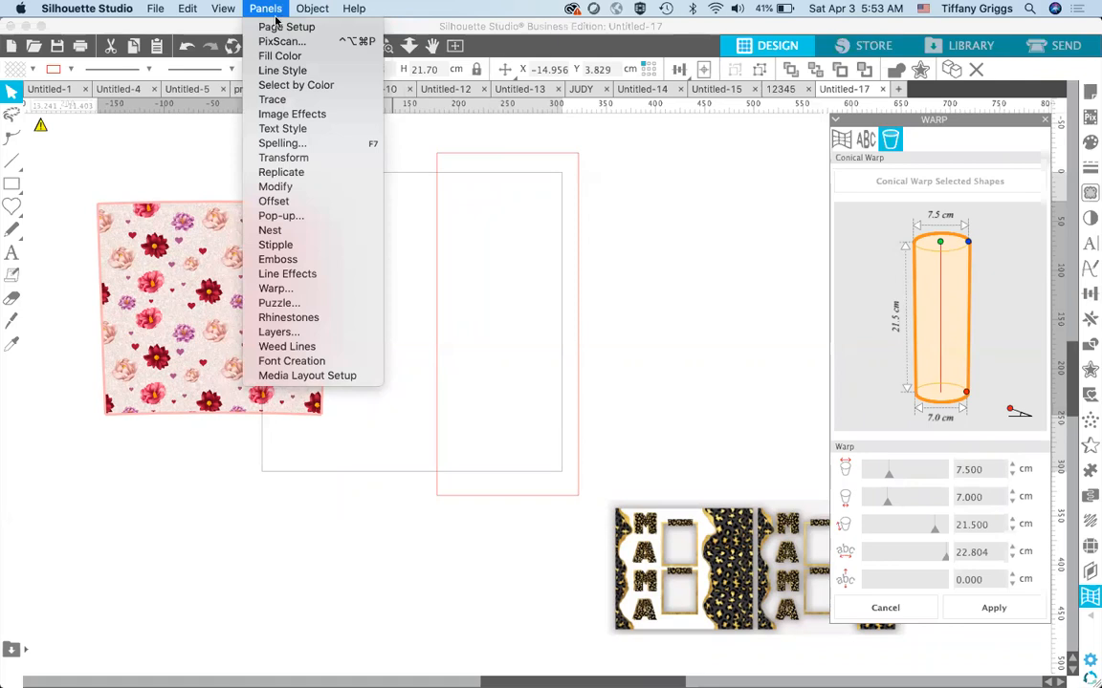
click(273, 289)
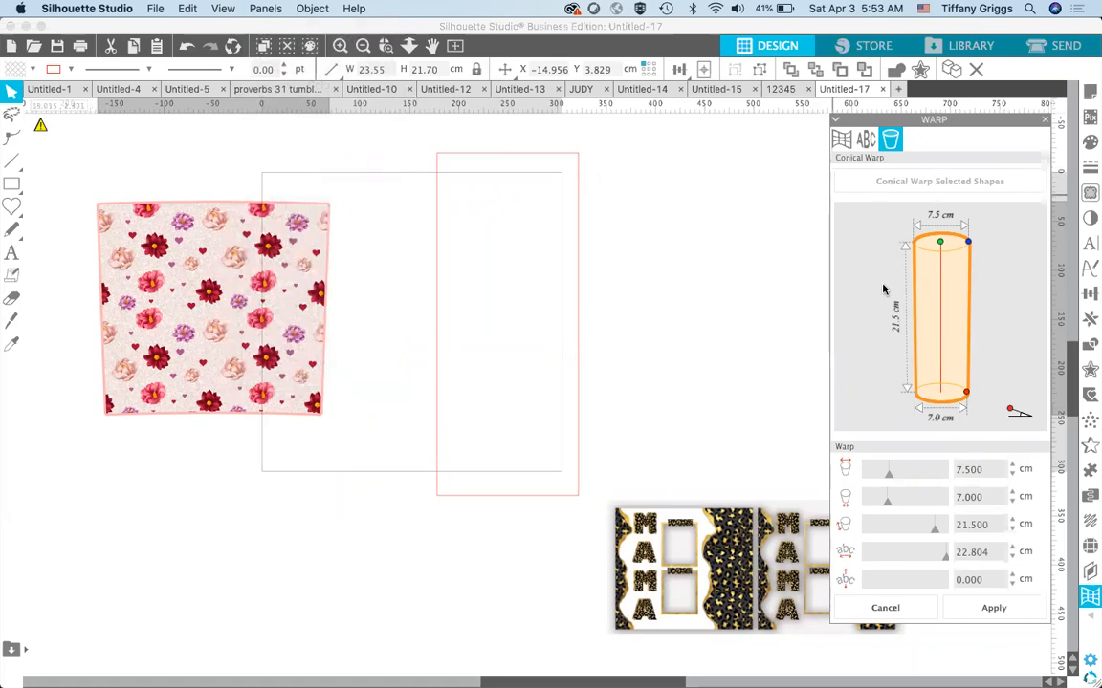
click(1045, 120)
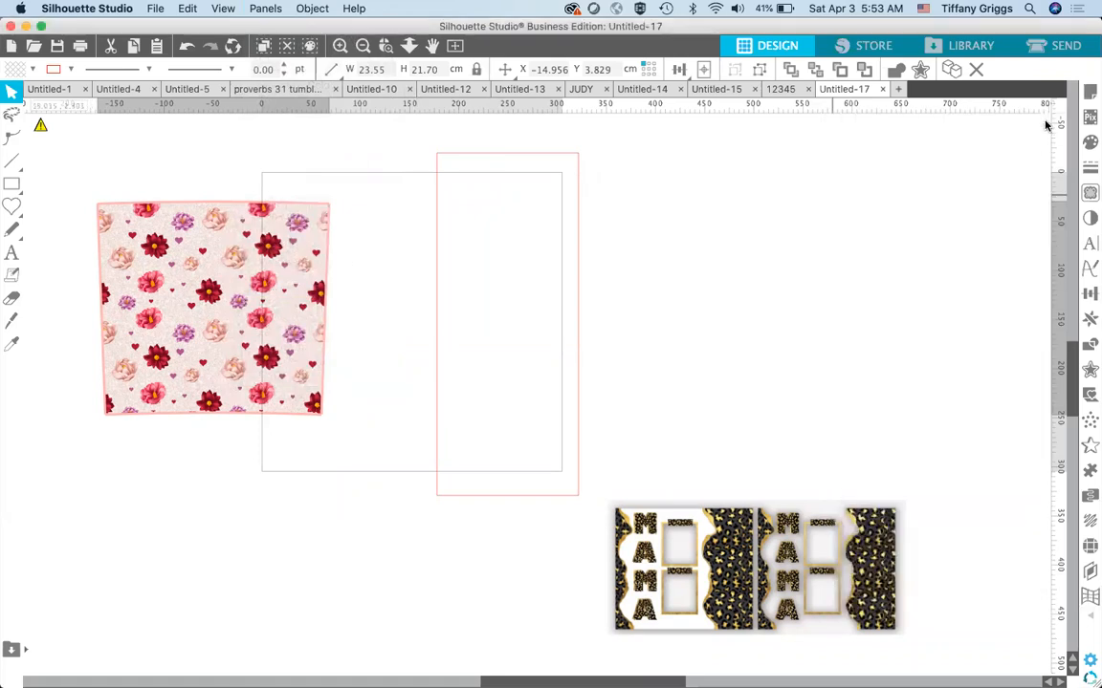
click(265, 7)
click(304, 289)
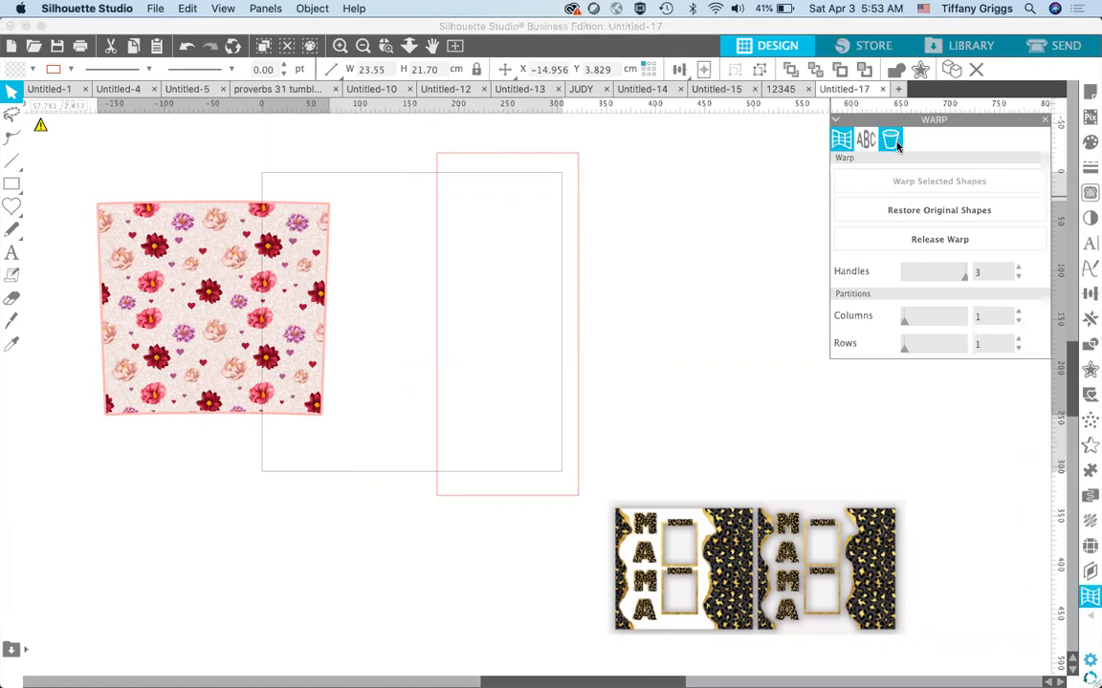
click(891, 142)
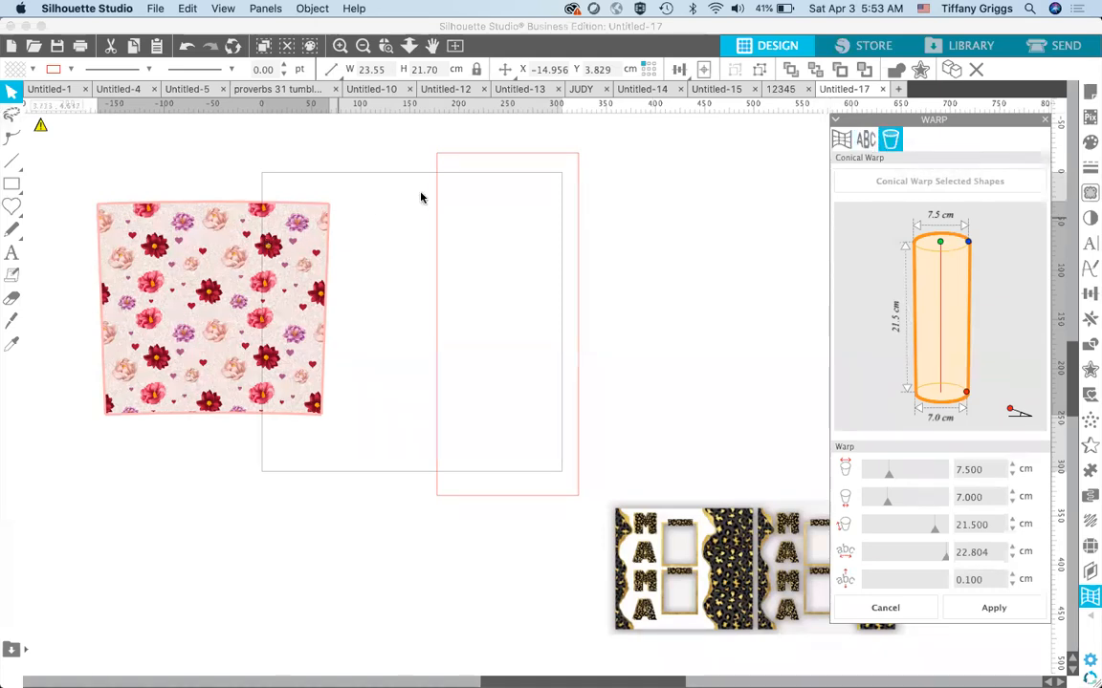
click(556, 161)
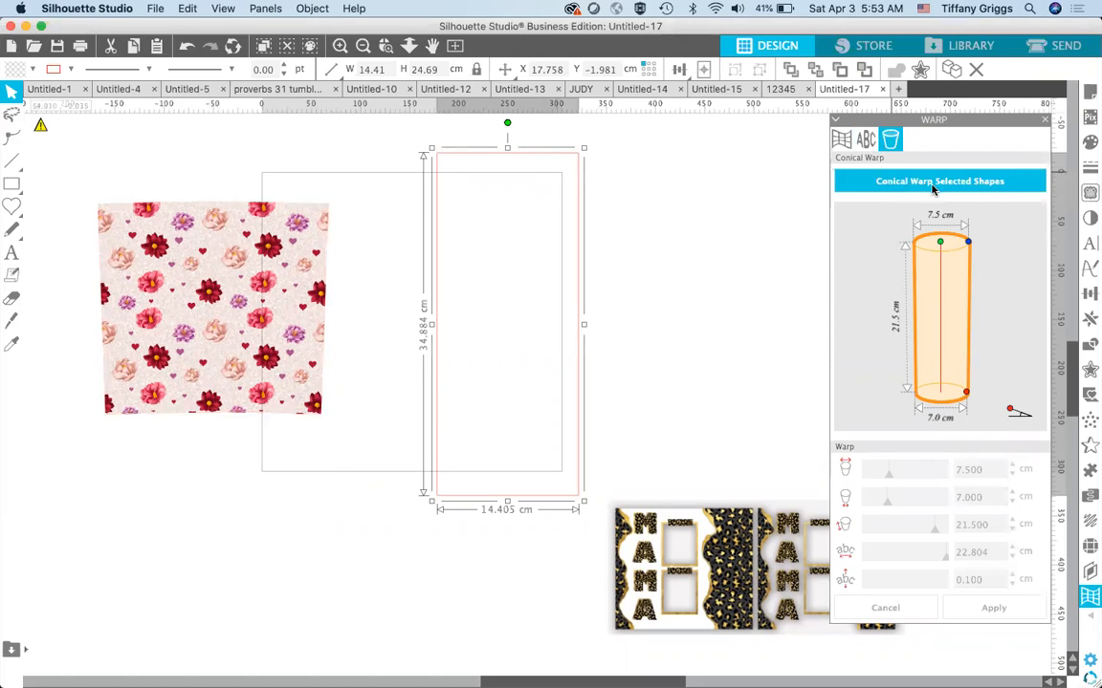
click(605, 187)
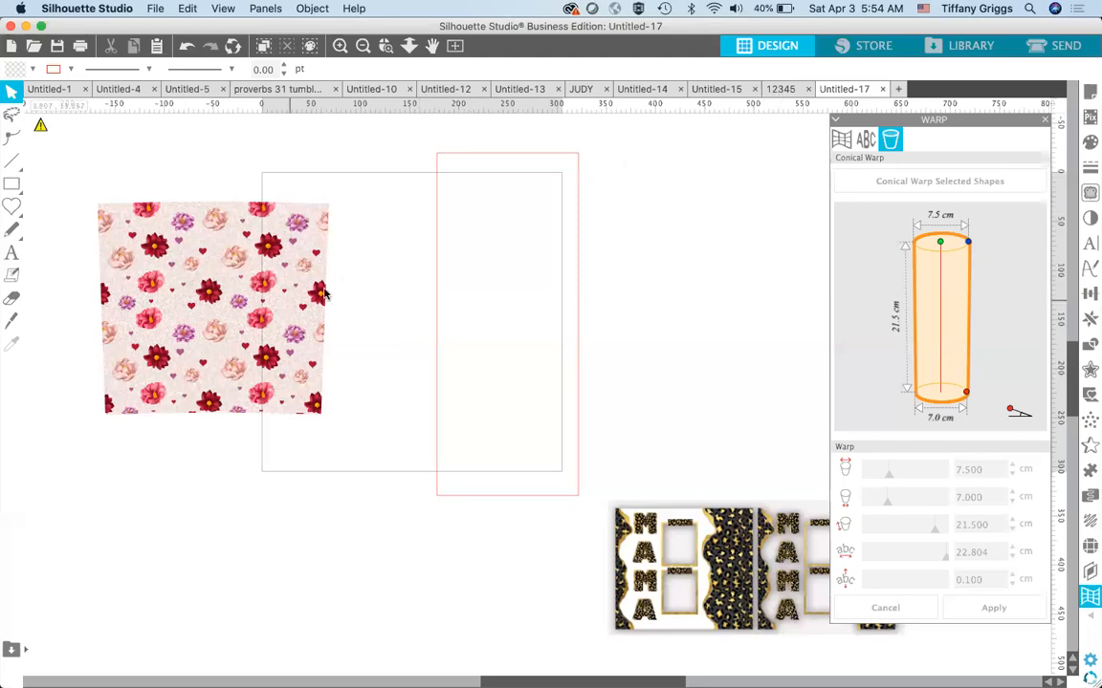
- Cancel the conical warp on the floral block and move the block off the page to the left
click(282, 269)
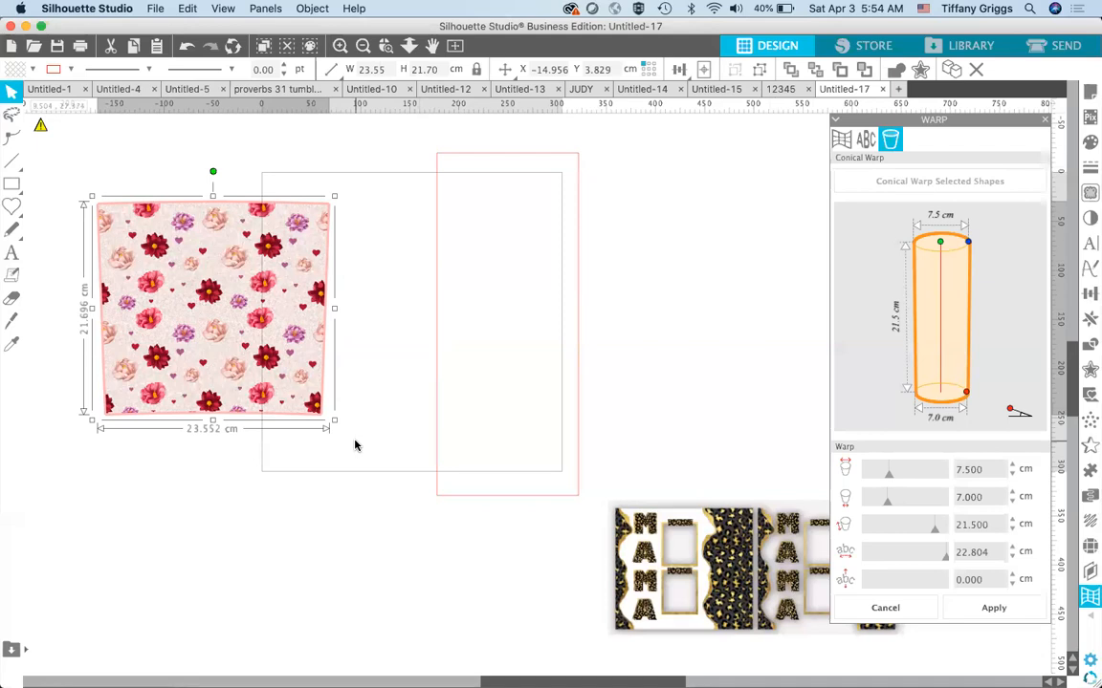
click(899, 608)
drag(233, 261, 137, 211)
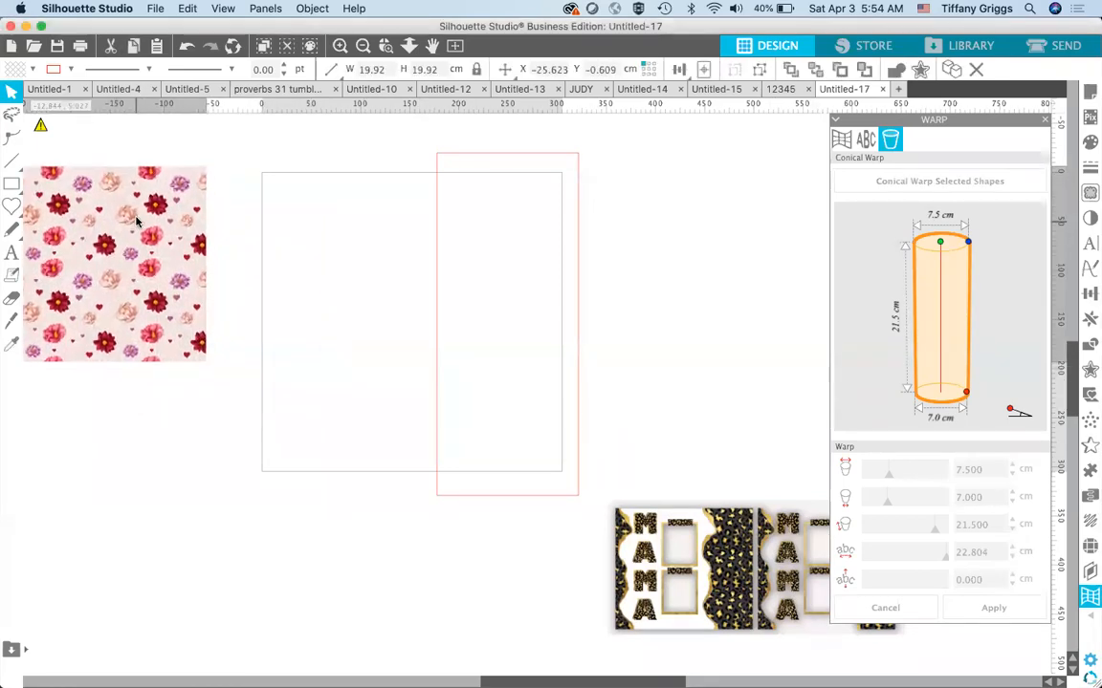
click(253, 272)
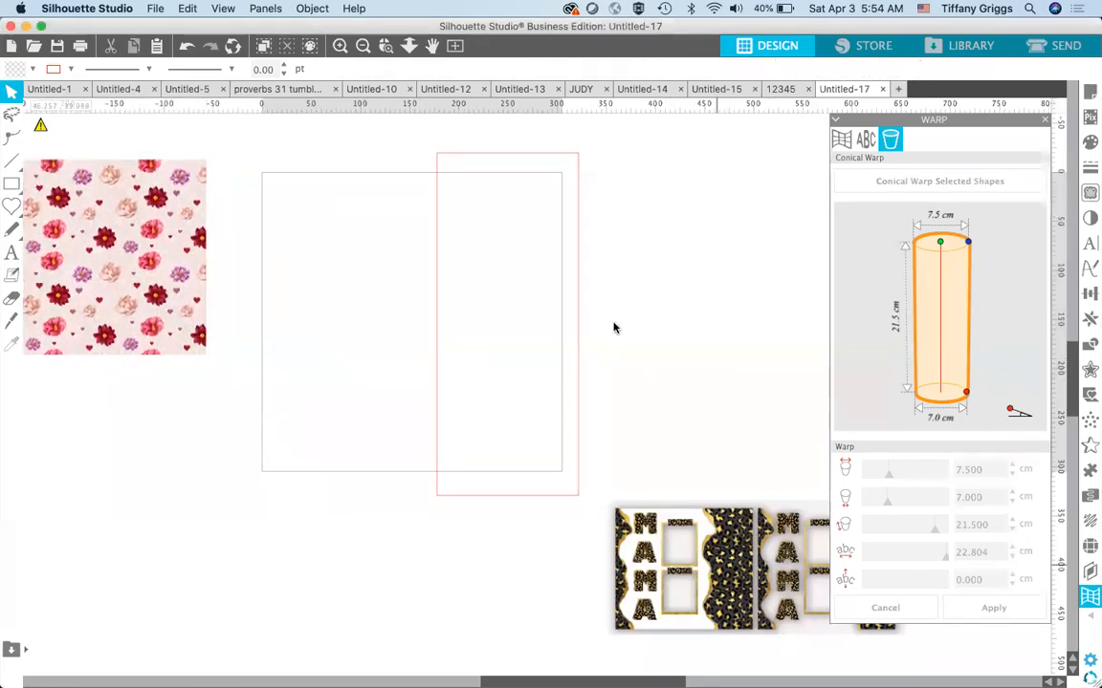
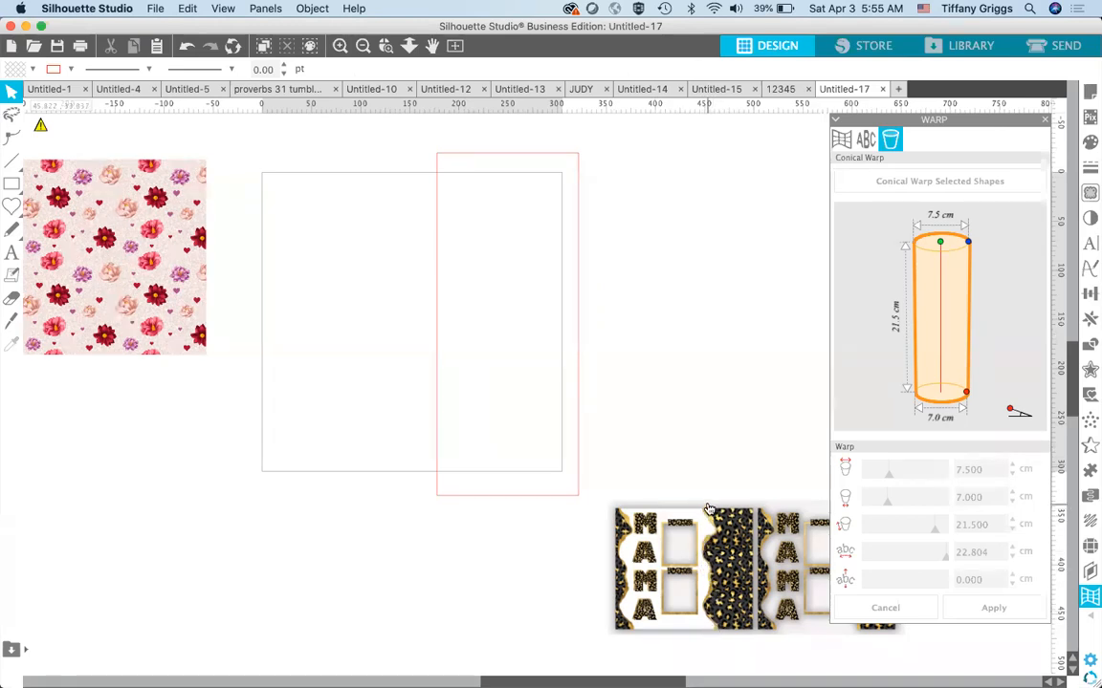
- Switch to Chrome and copy the torn paper image previewed in the "ripped paper png" image search
key(ctrl+Up)
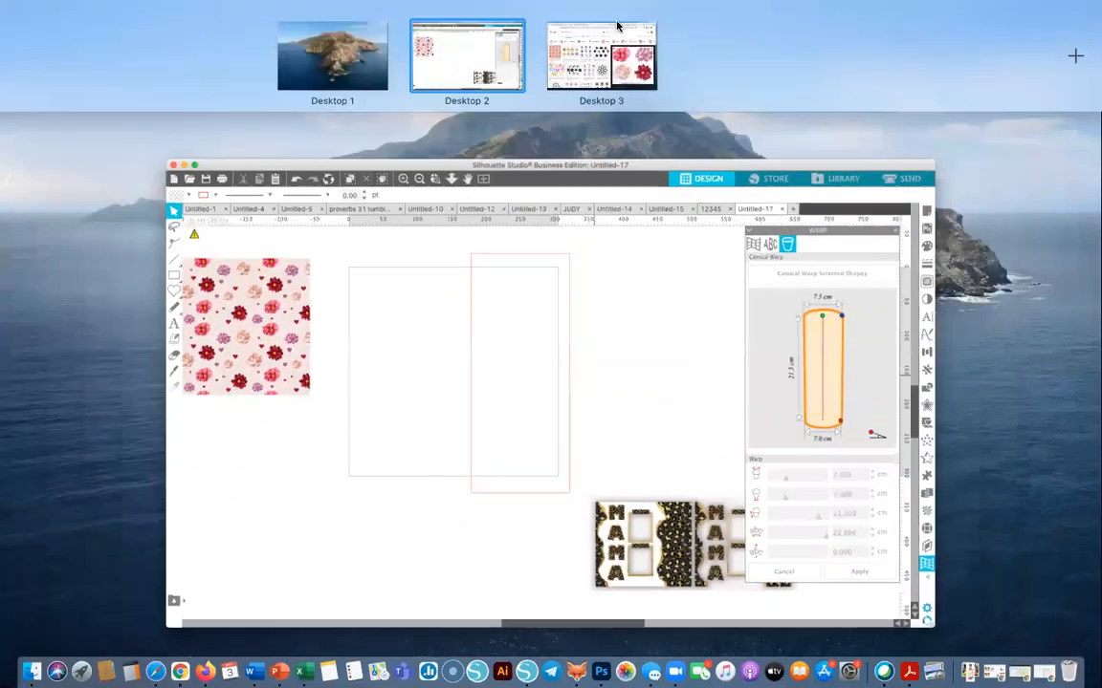
click(620, 56)
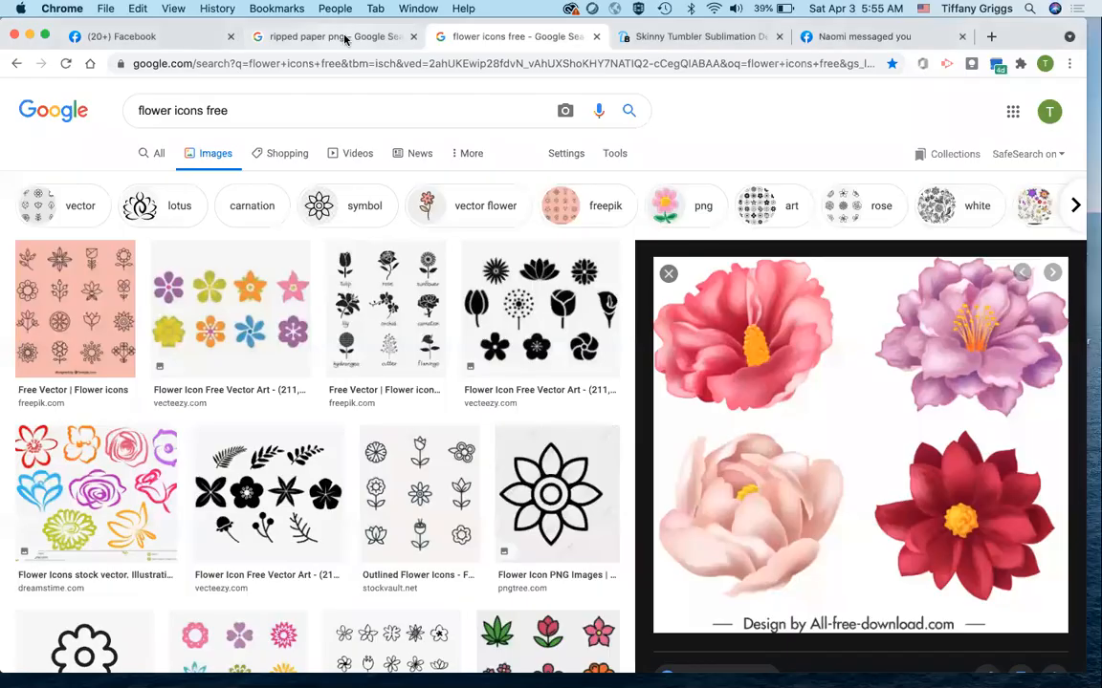
click(316, 37)
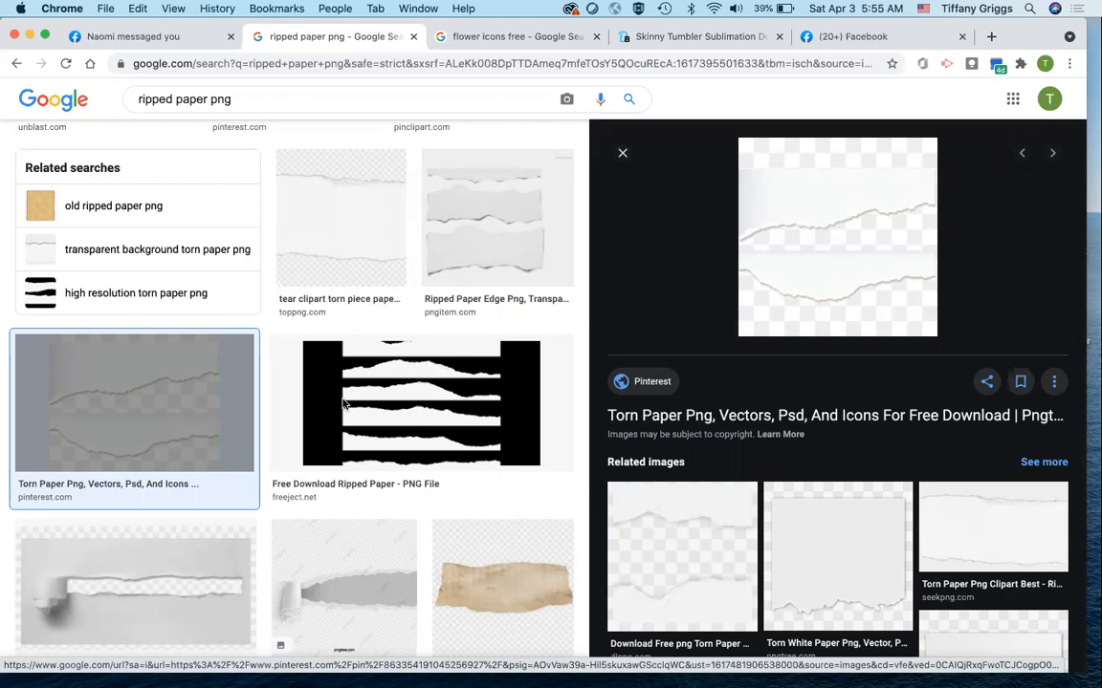
right_click(838, 197)
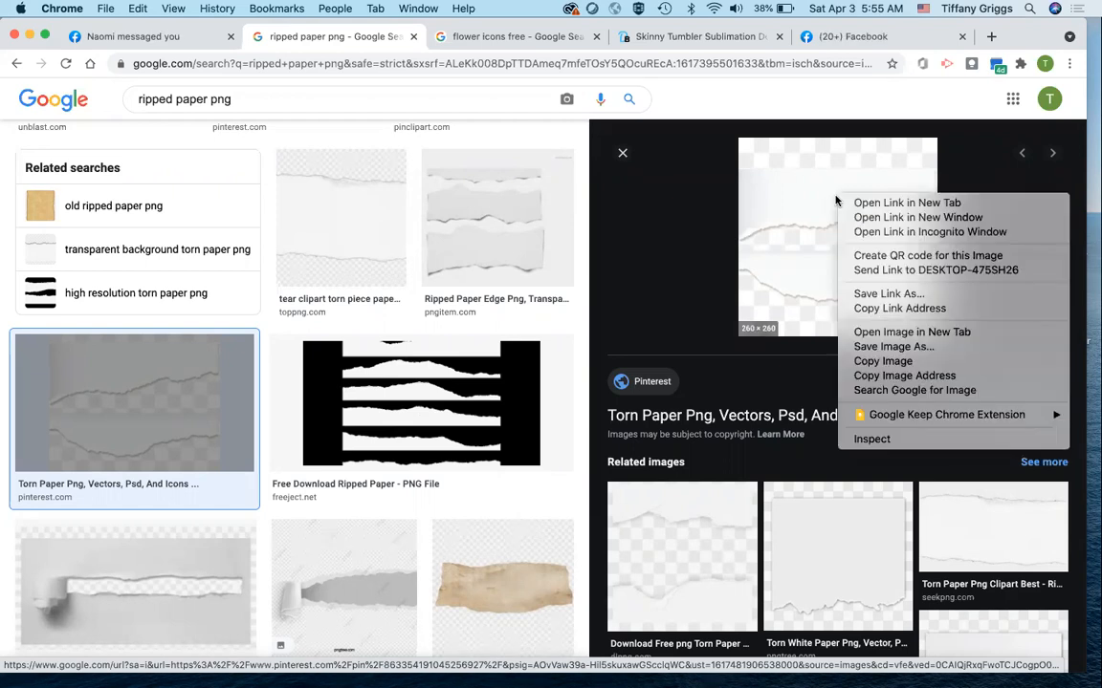
click(892, 362)
- Switch back to Silhouette Studio and paste the torn paper image into the empty area right of the page
key(ctrl+Up)
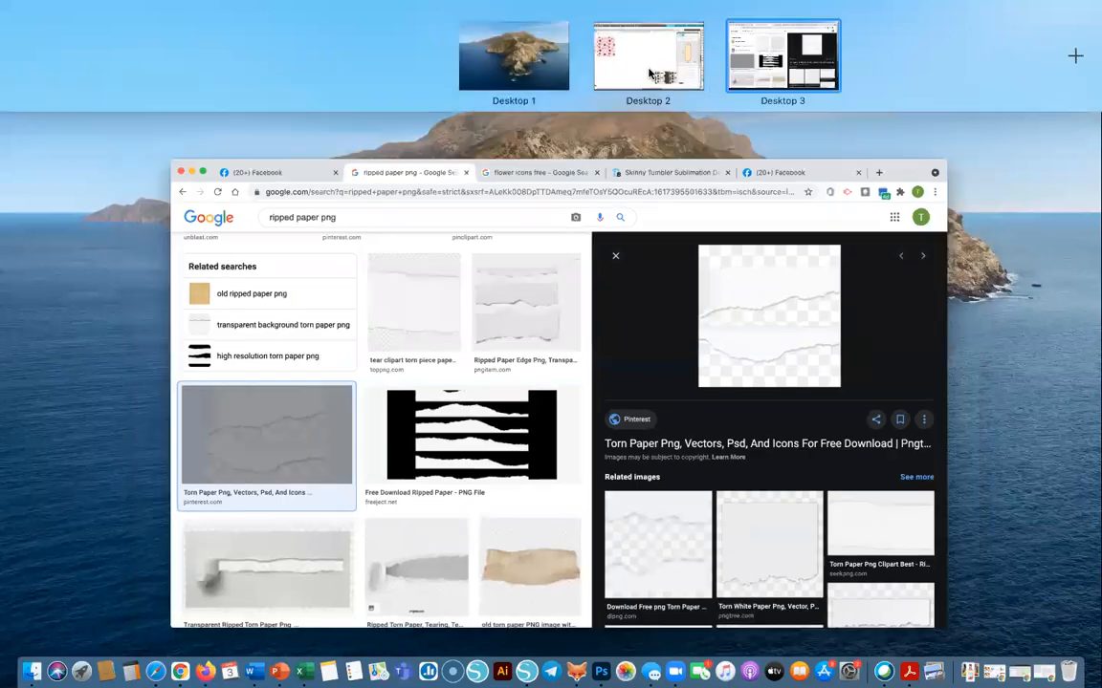
click(562, 19)
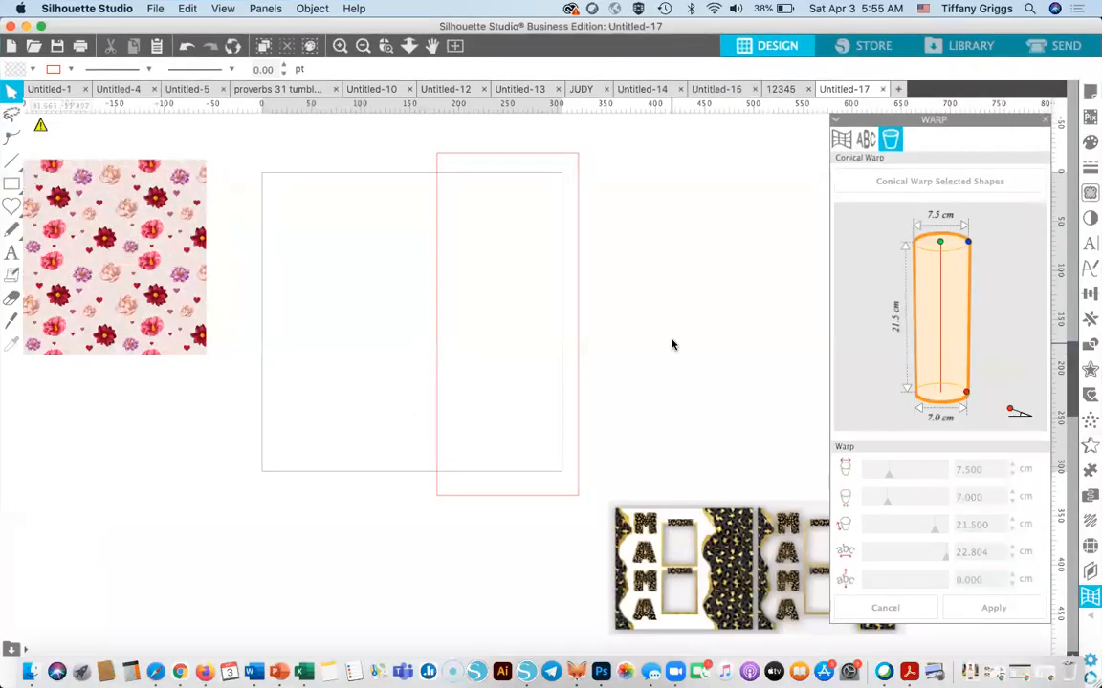
right_click(673, 344)
click(704, 409)
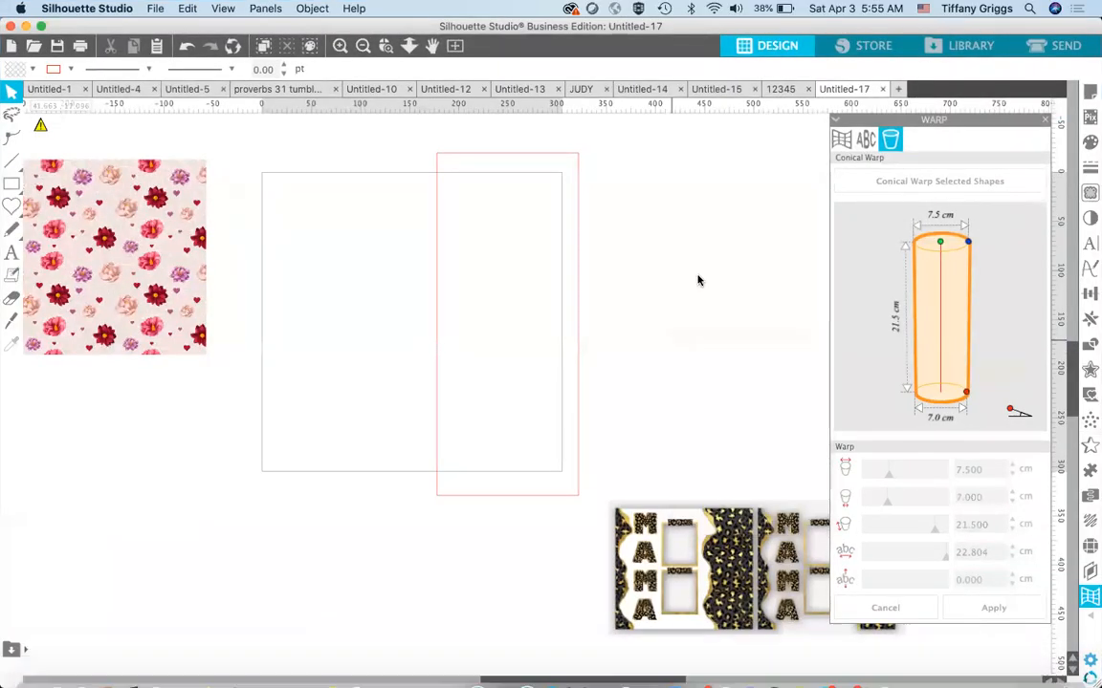
- Move the torn paper image further into the empty area right of the page and close the warp settings
drag(572, 350, 816, 237)
drag(672, 244, 762, 244)
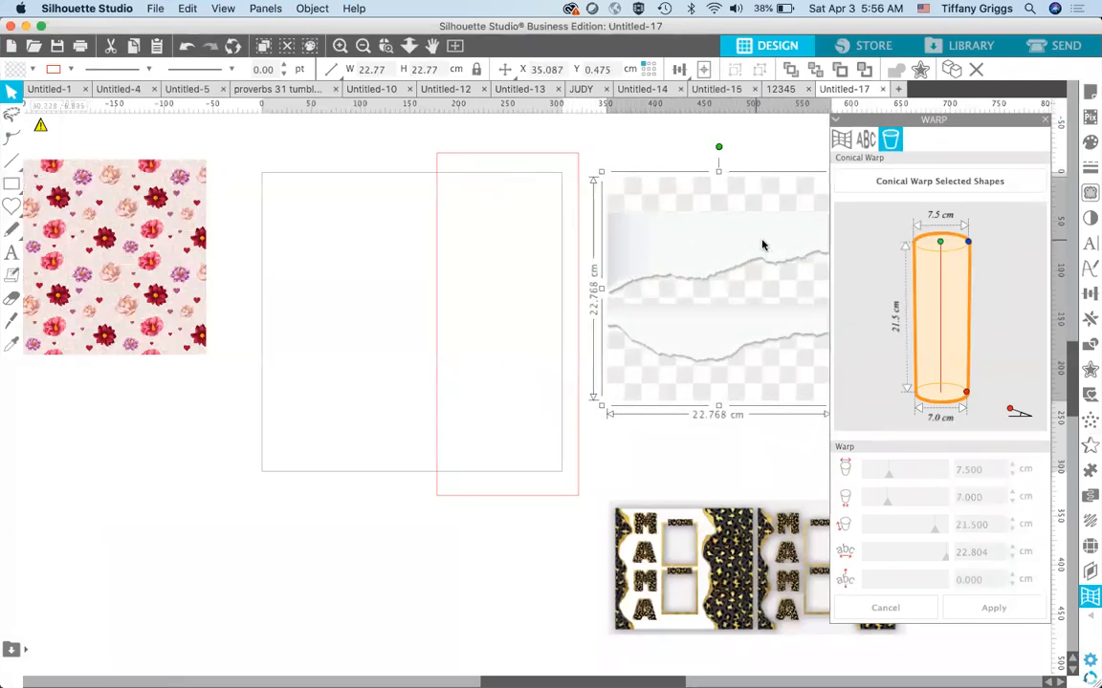
scroll(762, 245, right, 6)
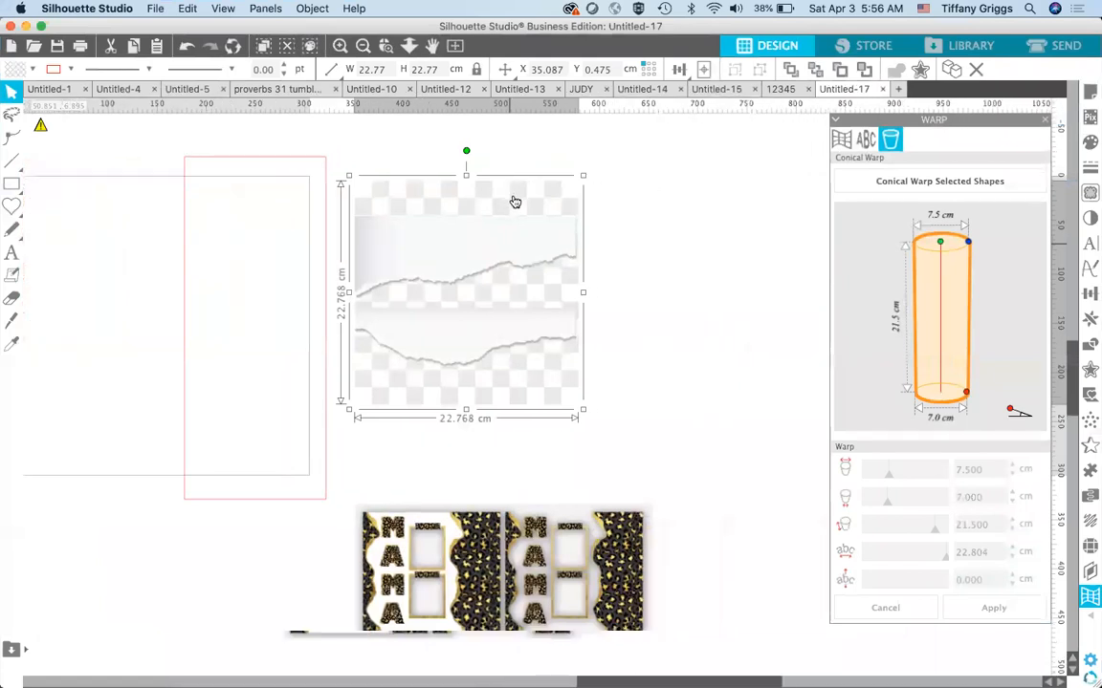
scroll(515, 202, right, 2)
click(550, 219)
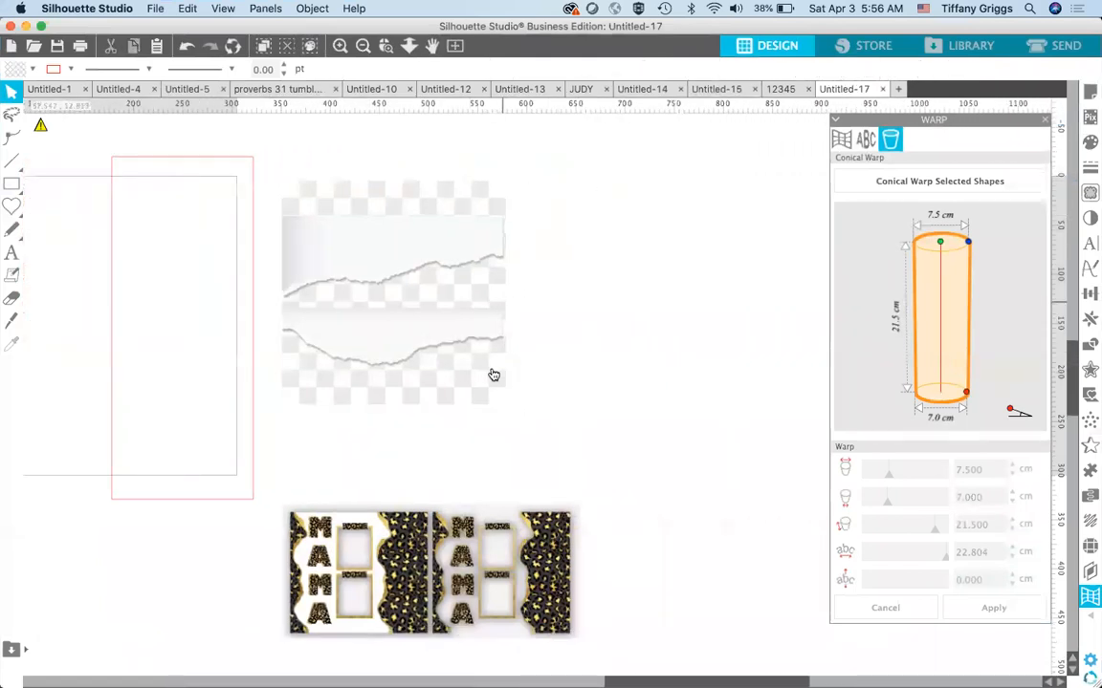
drag(482, 256, 519, 253)
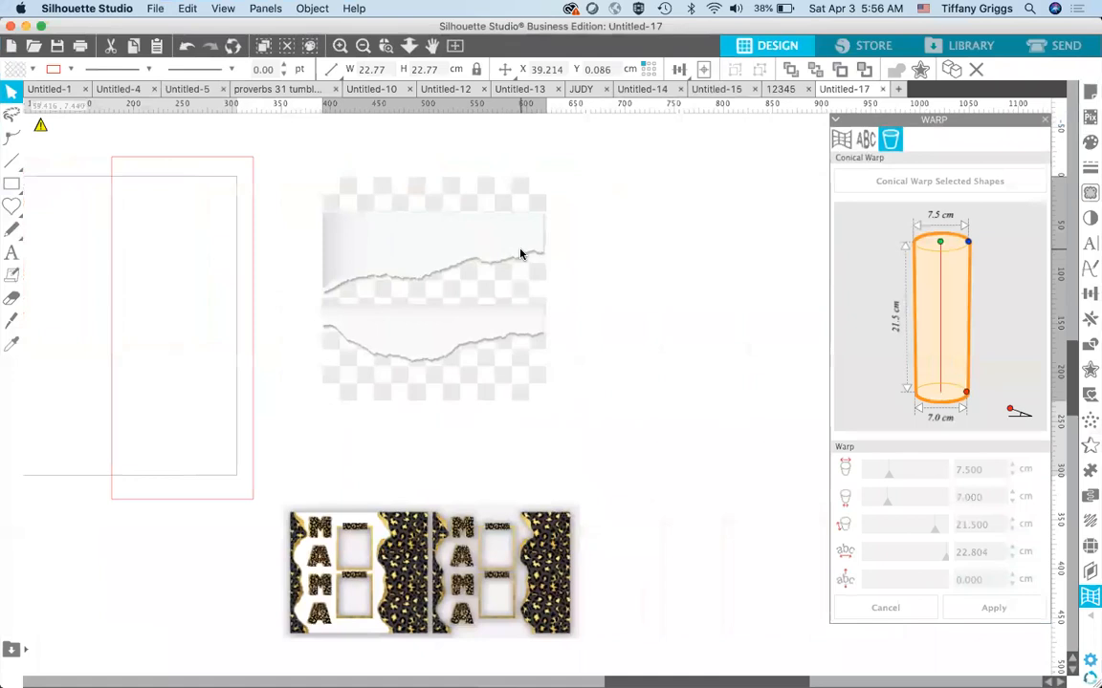
click(1045, 124)
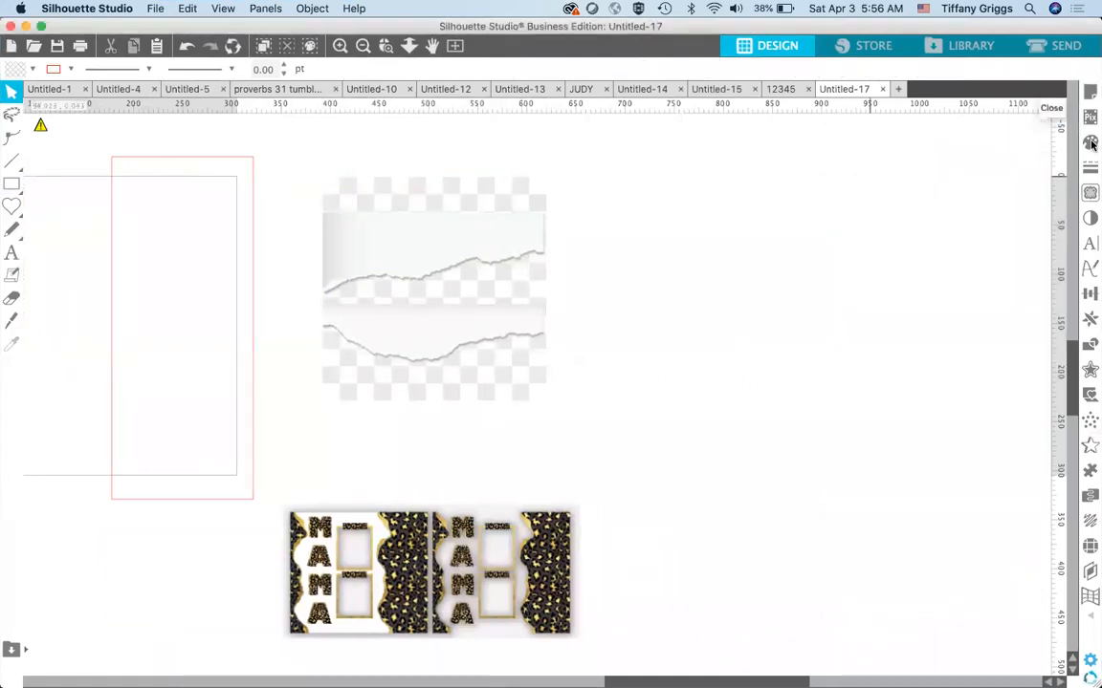
- Trace the upper torn edge of the paper image within an area about 25.8 by 6.2 cm, using an 85% threshold
click(1090, 193)
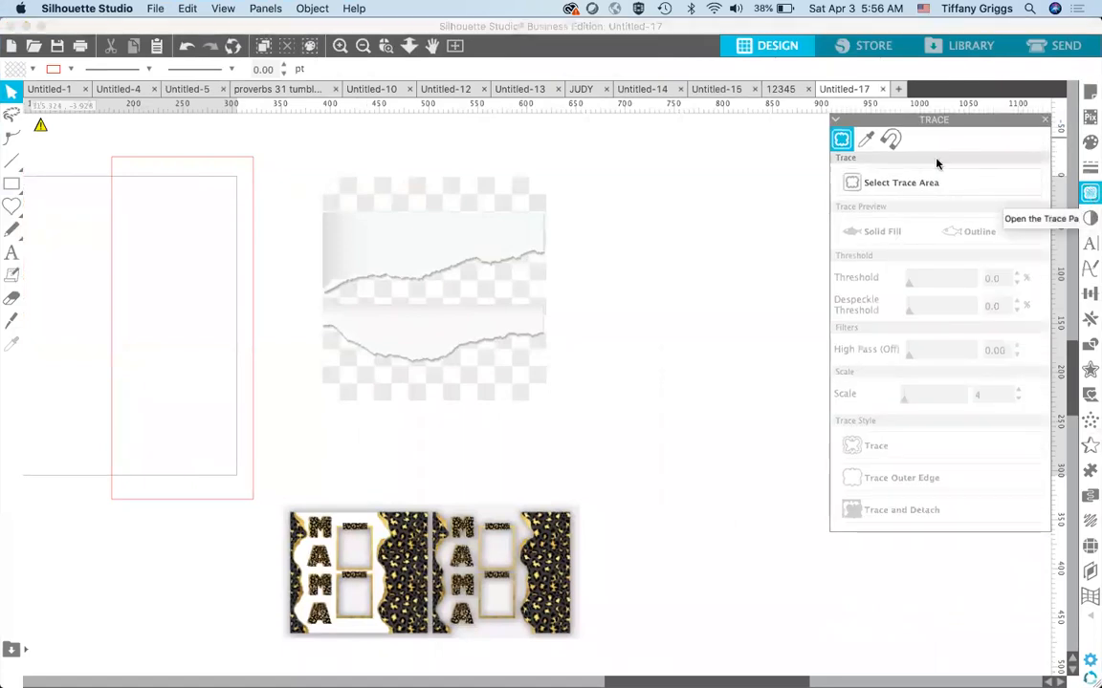
click(928, 183)
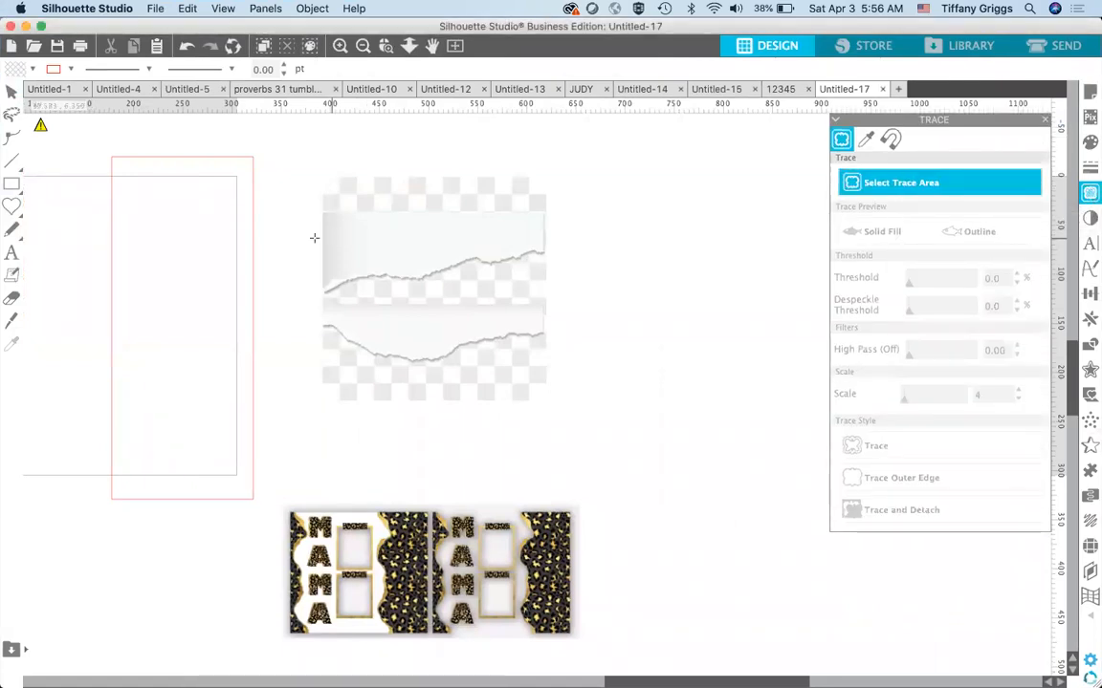
mouse_move(313, 239)
mouse_down()
mouse_move(570, 255)
mouse_move(568, 305)
mouse_up()
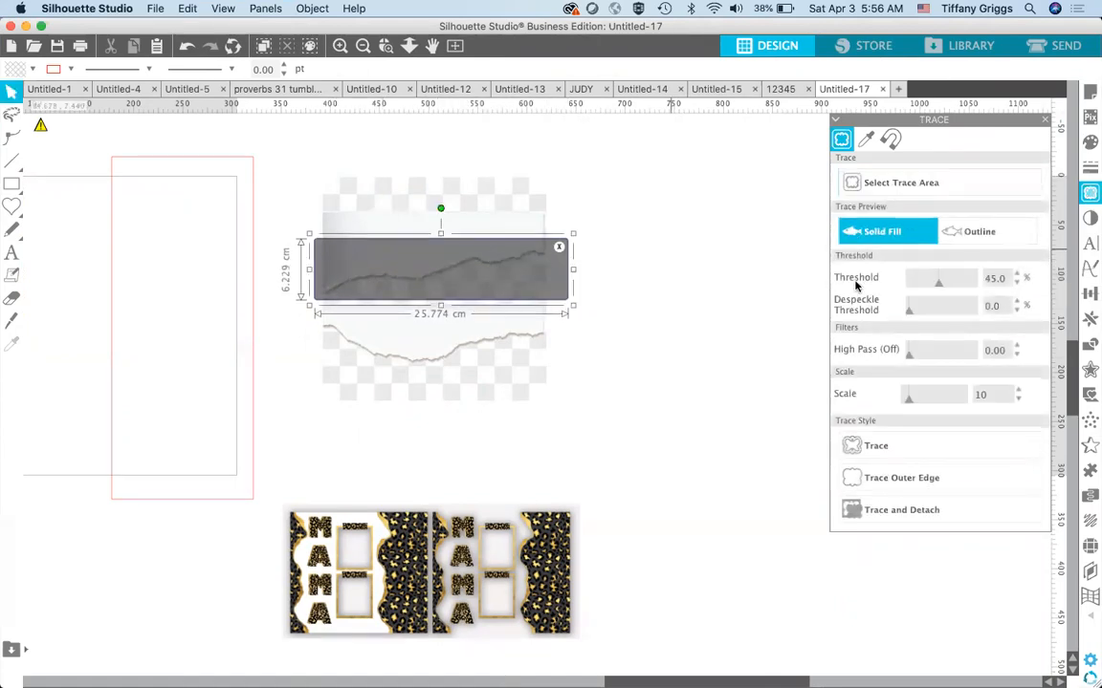
drag(937, 285, 943, 285)
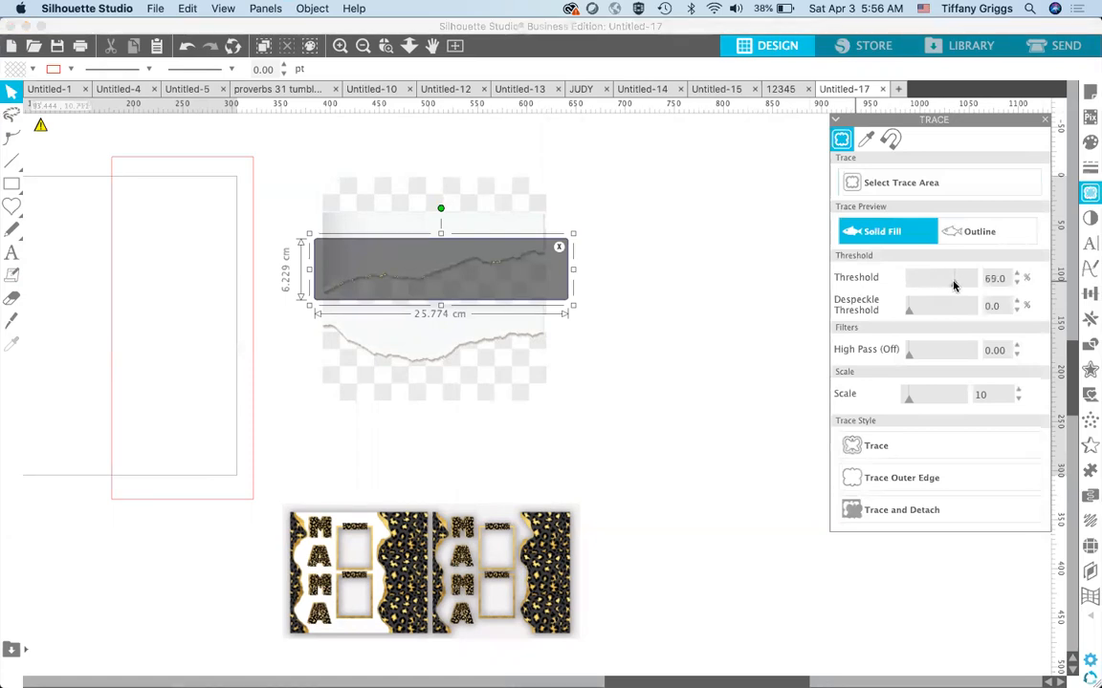
drag(959, 285, 971, 286)
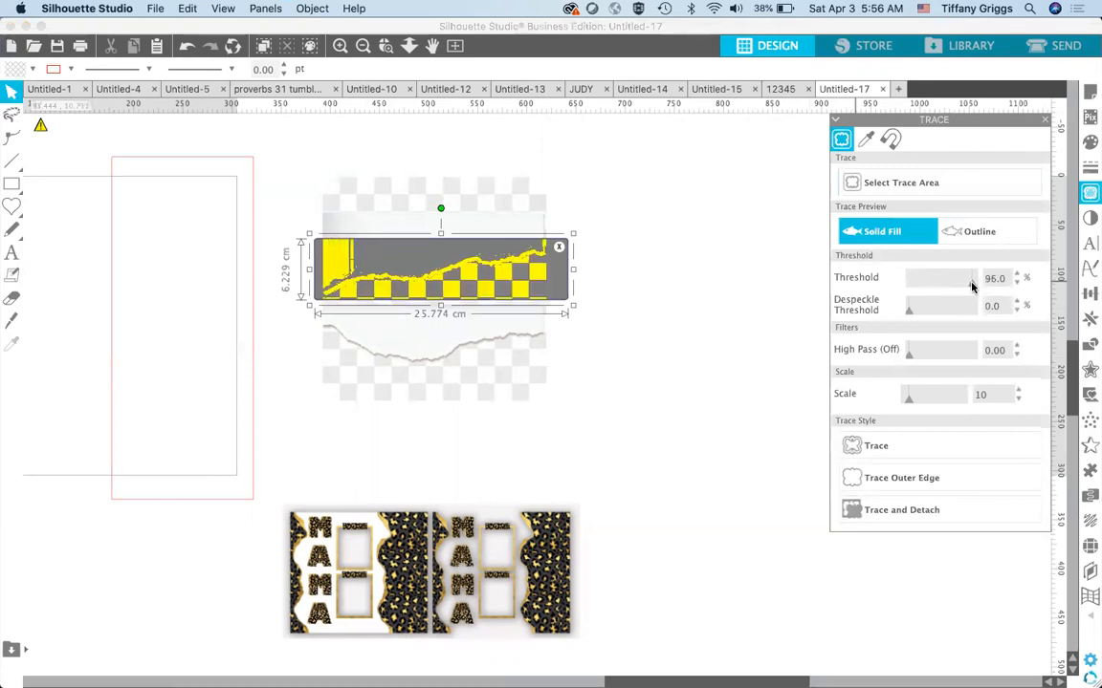
drag(969, 287, 965, 286)
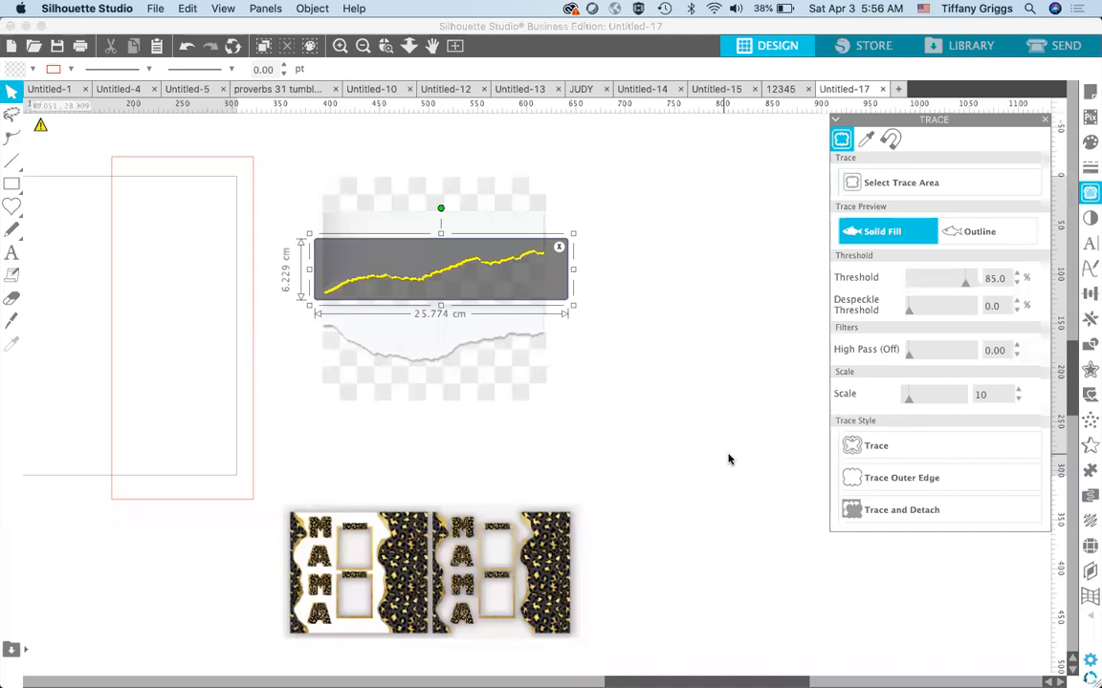
click(858, 449)
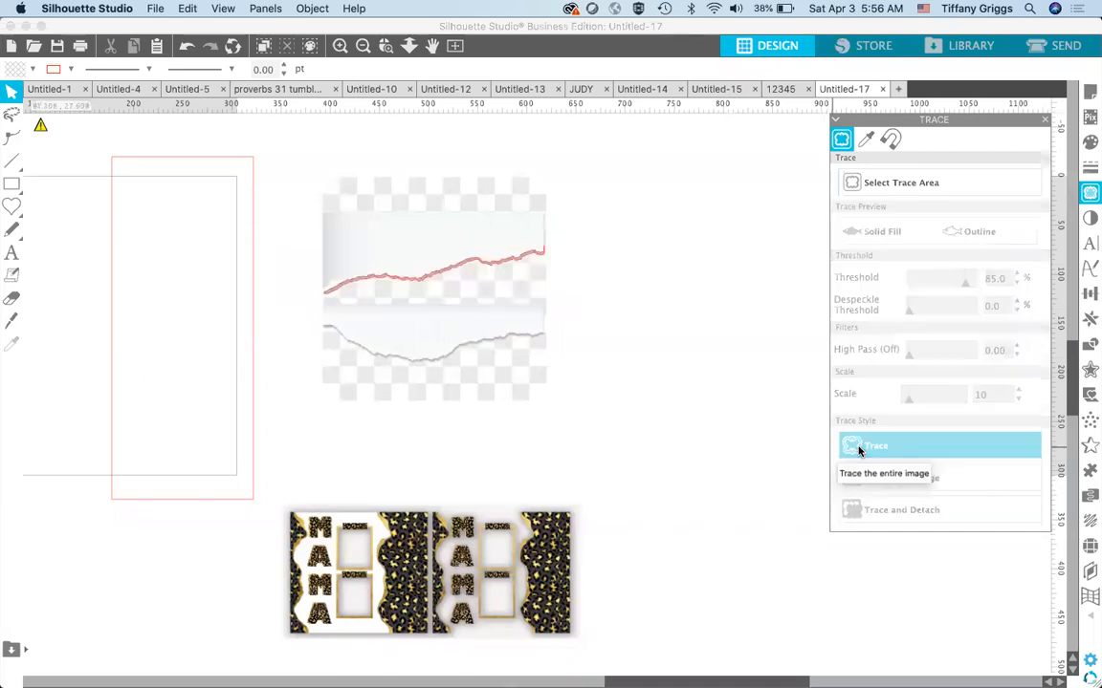
- Move the torn paper image off its trace and enlarge the traced edge proportionally to about 31.15 cm long
drag(507, 212, 784, 202)
click(445, 279)
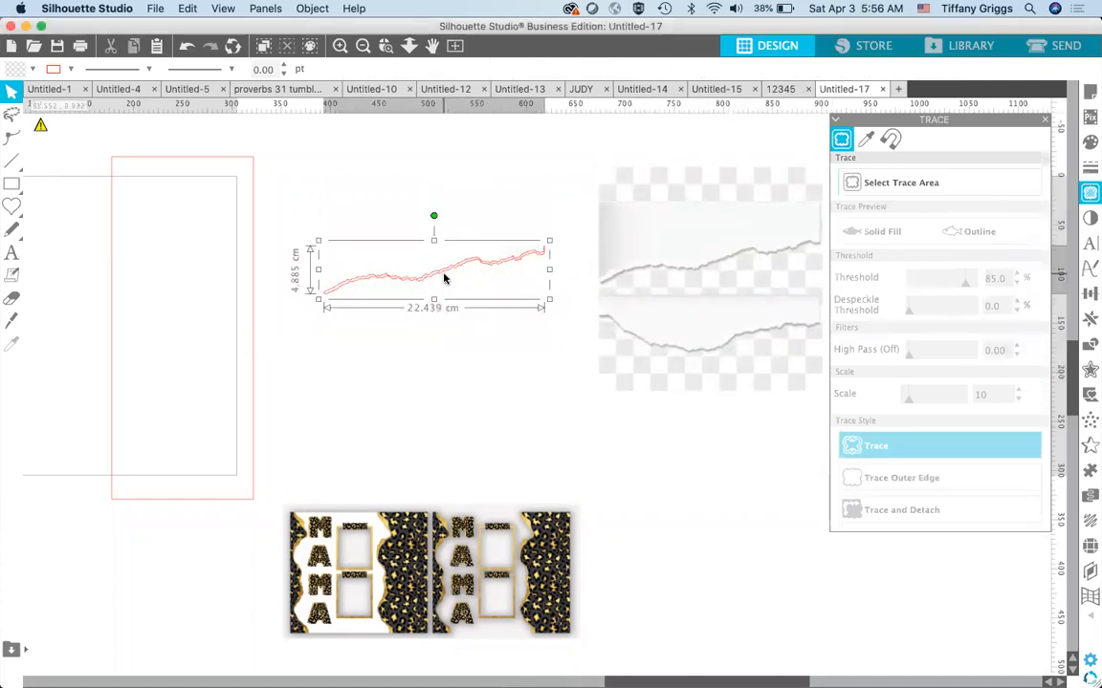
drag(550, 240, 634, 221)
drag(505, 251, 440, 252)
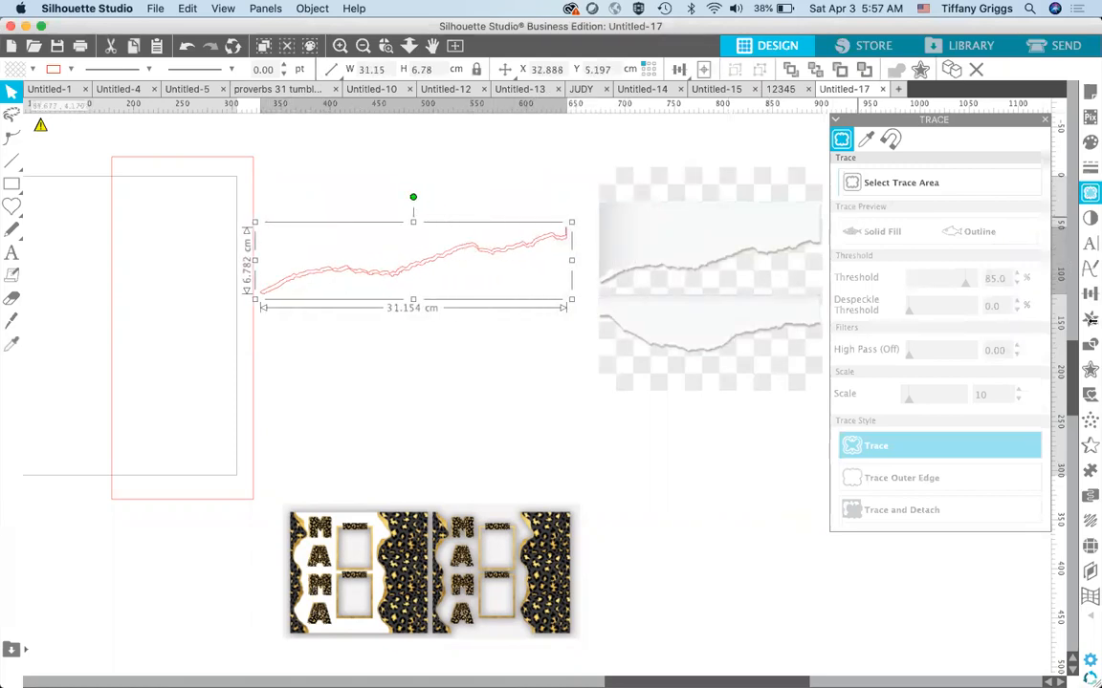
- Rotate the traced torn edge by 90° and by another 180° so it stands upright at 270°
click(1088, 295)
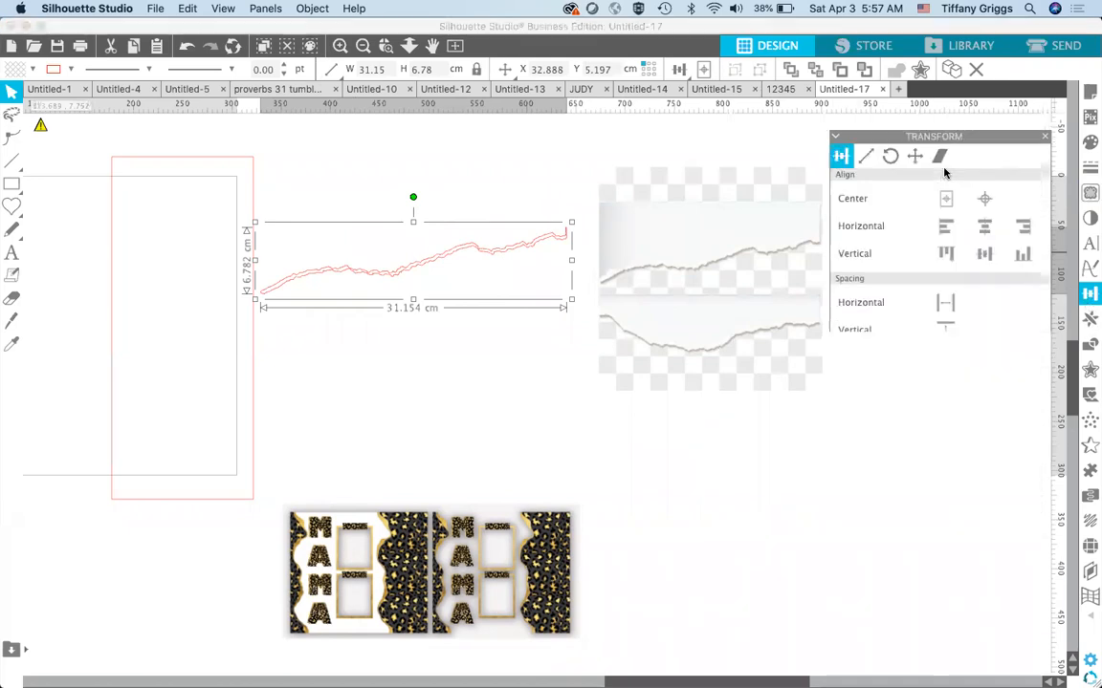
click(890, 141)
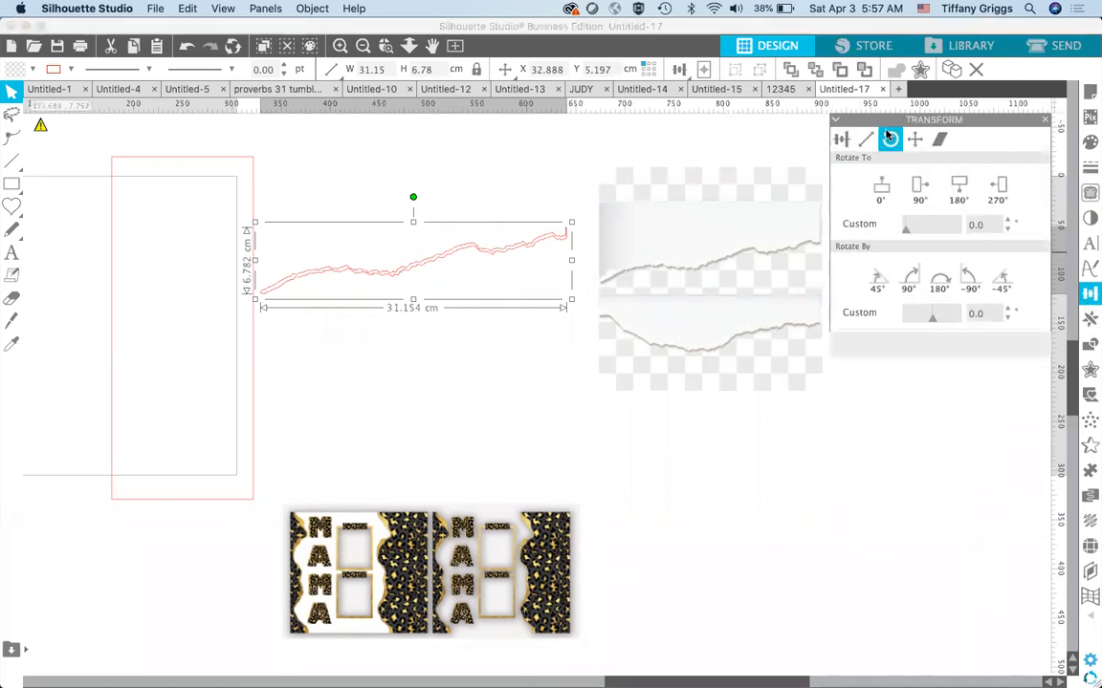
click(909, 279)
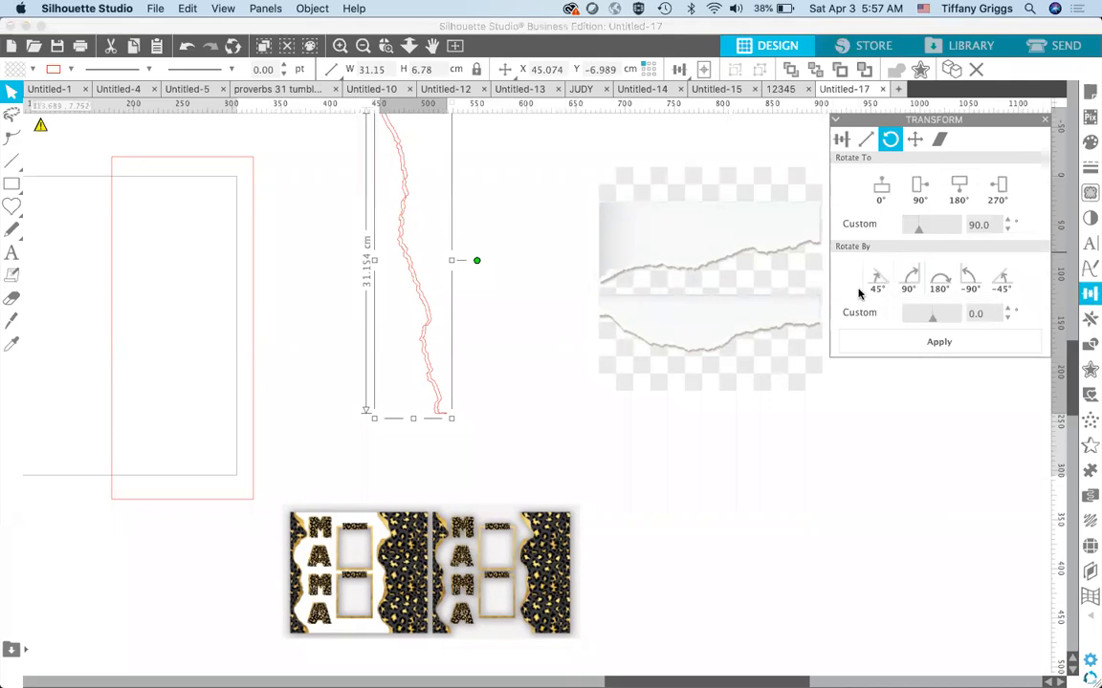
click(941, 282)
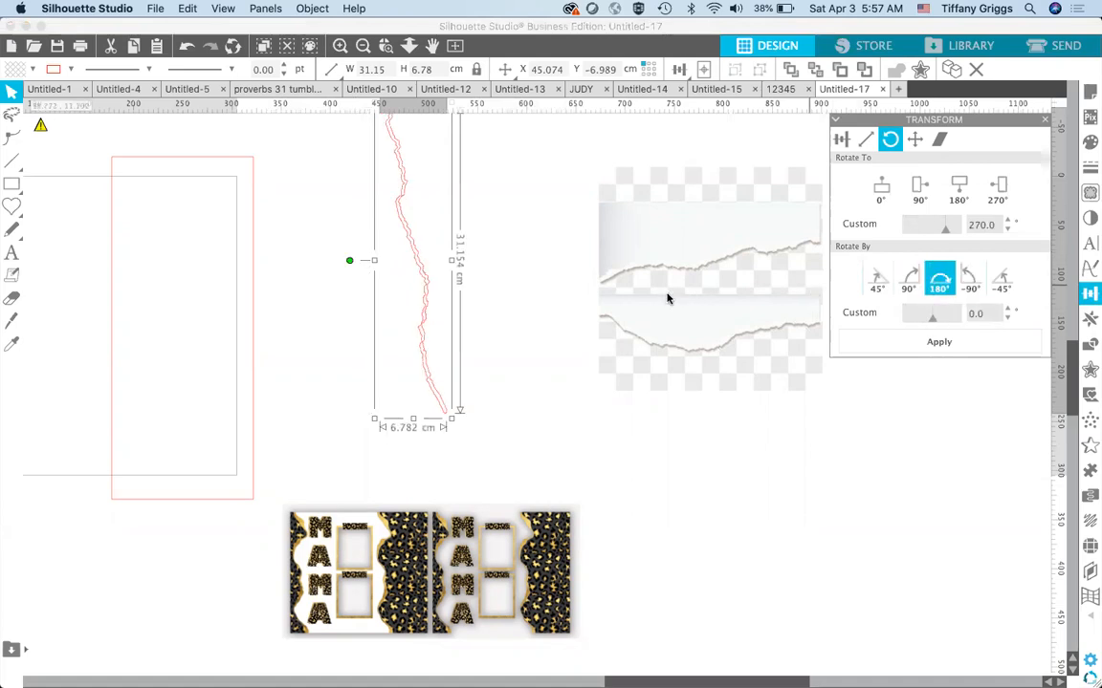
- Release the compound path of the traced torn edge and delete the small separate sliver at its upper end
scroll(479, 280, up, 2)
scroll(480, 281, left, 2)
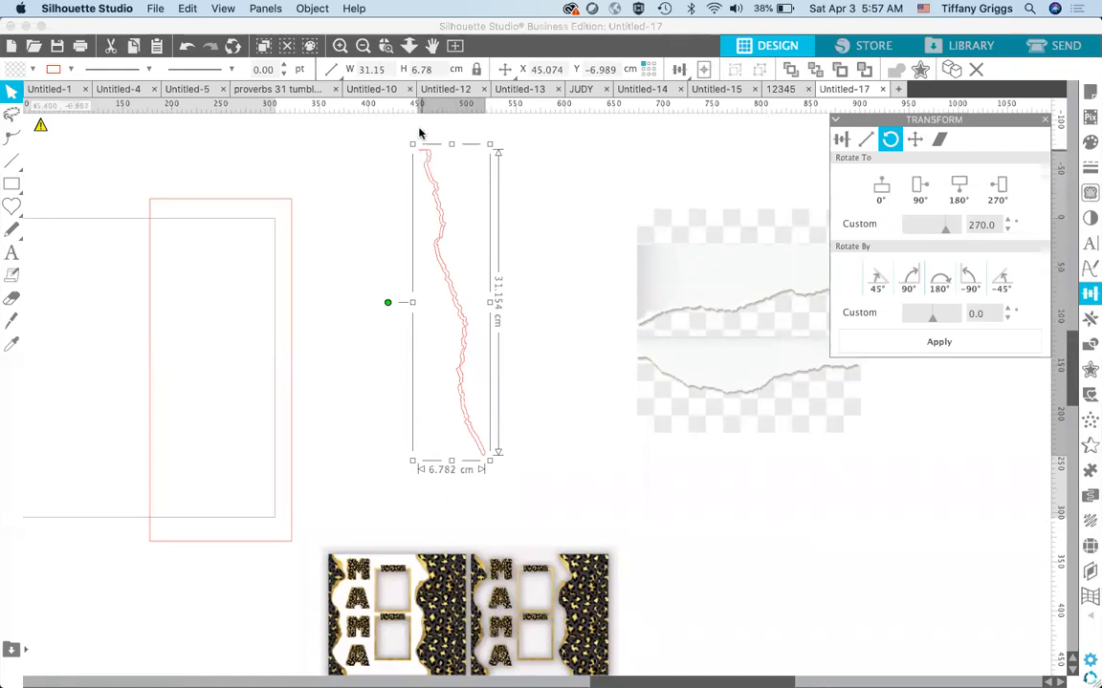
click(385, 44)
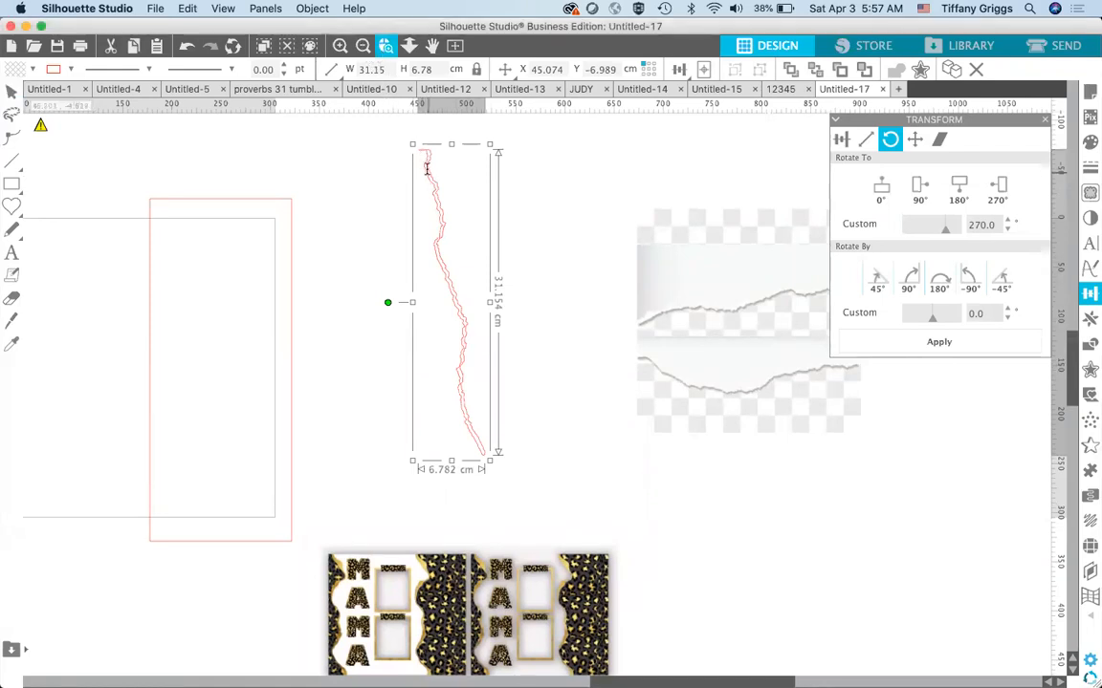
click(426, 169)
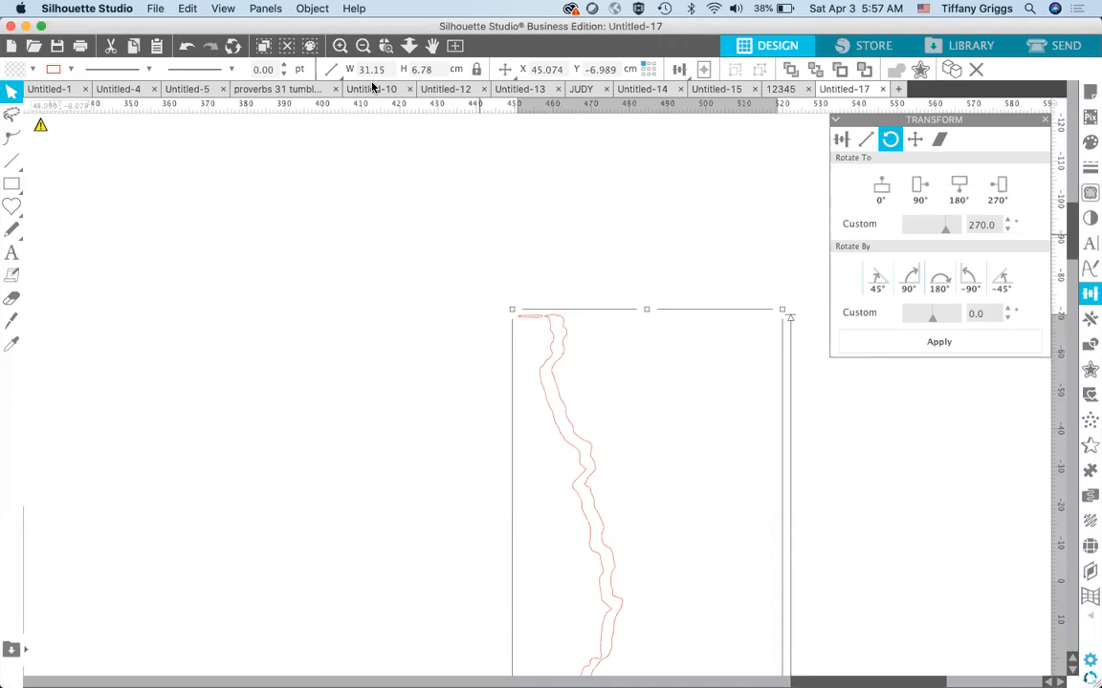
click(385, 45)
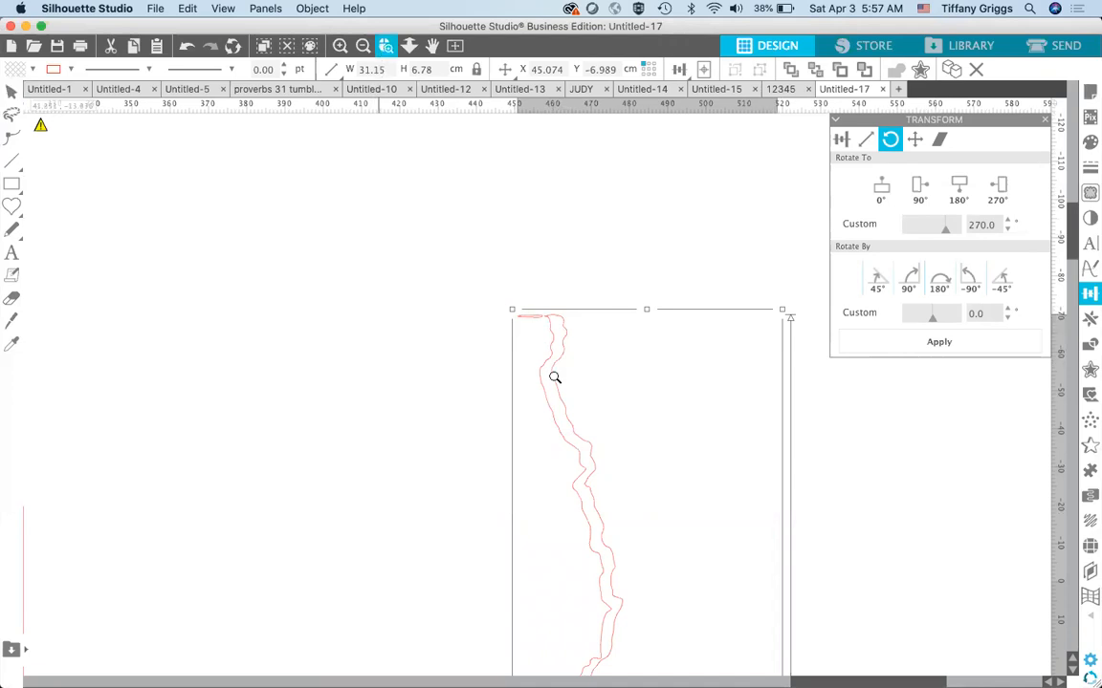
click(543, 314)
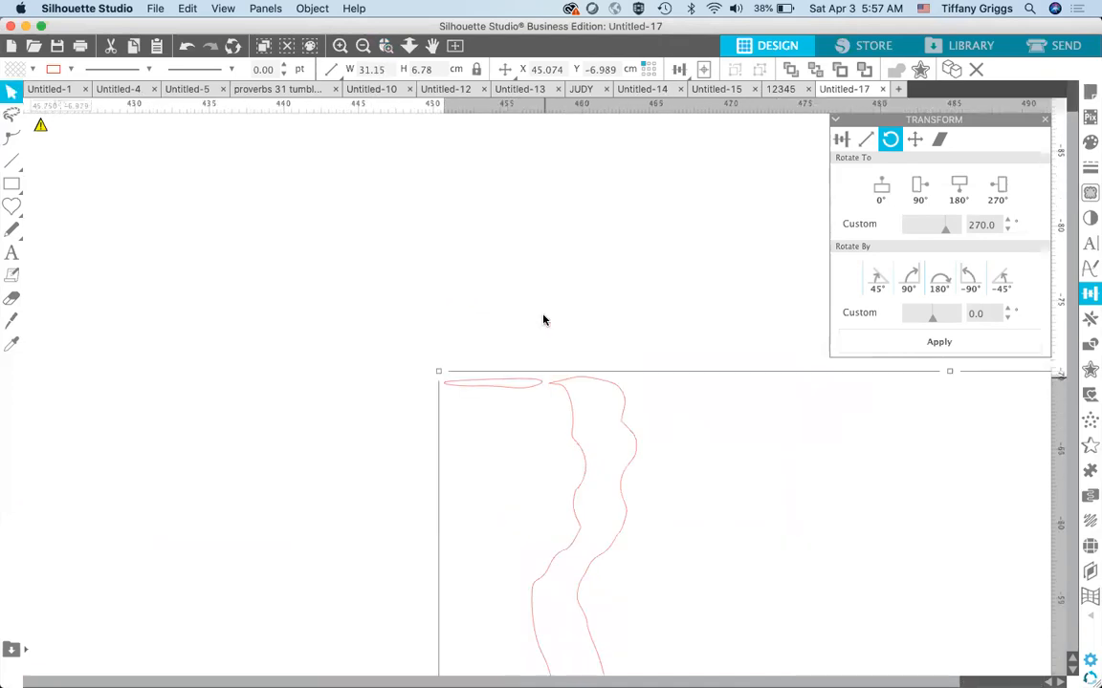
right_click(550, 390)
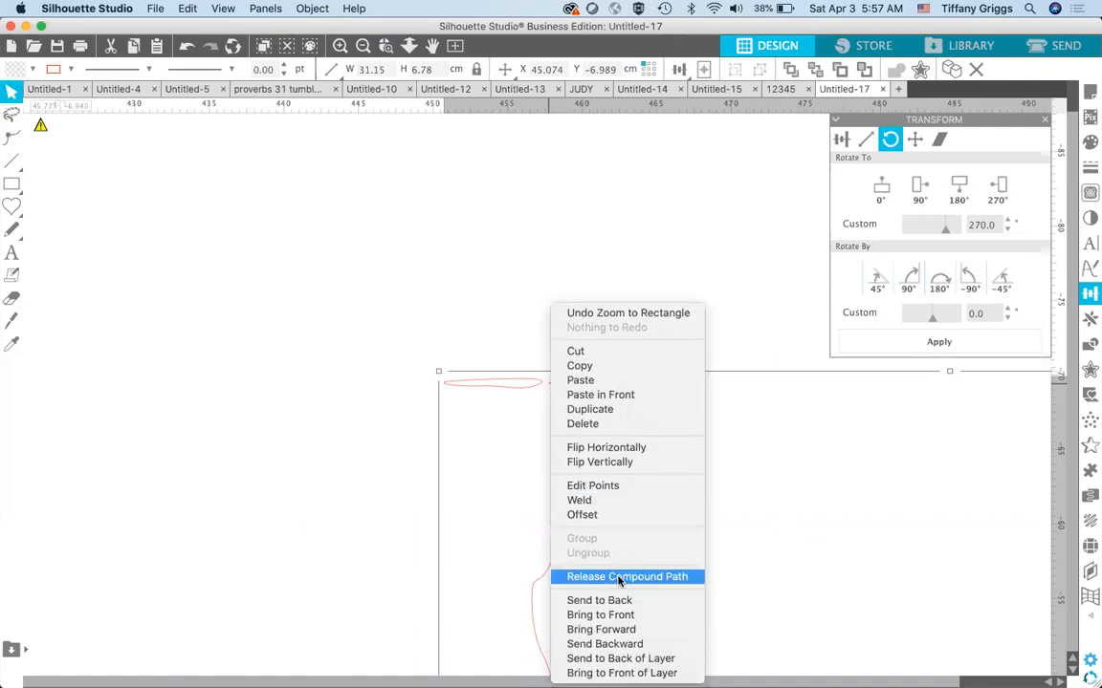
click(619, 578)
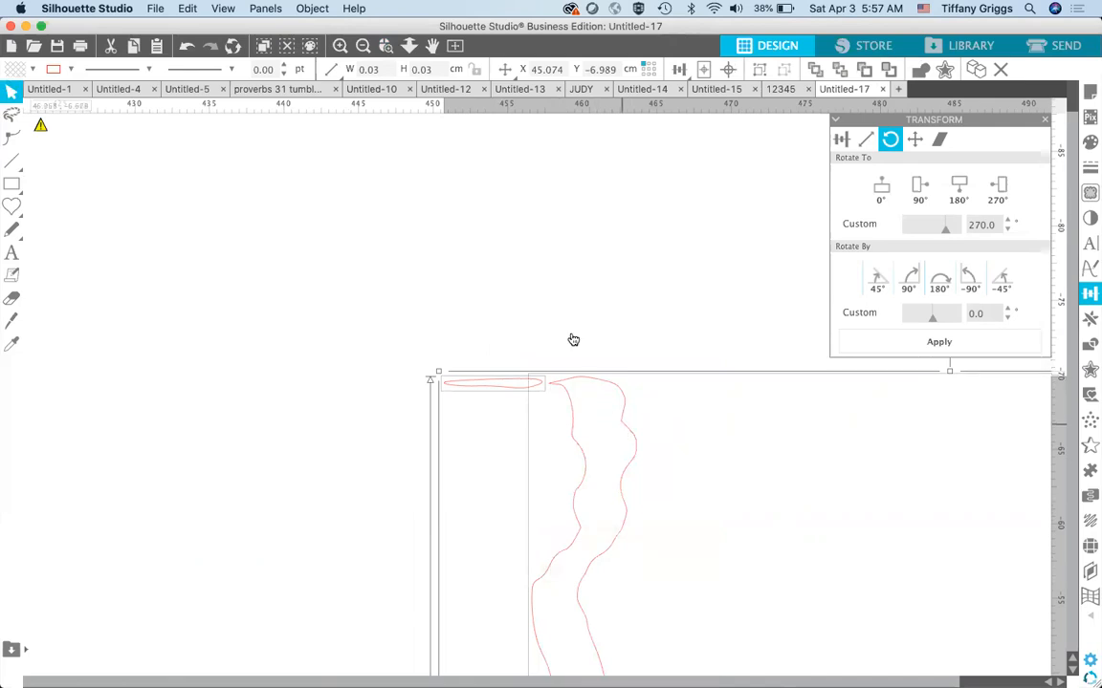
click(514, 371)
click(509, 392)
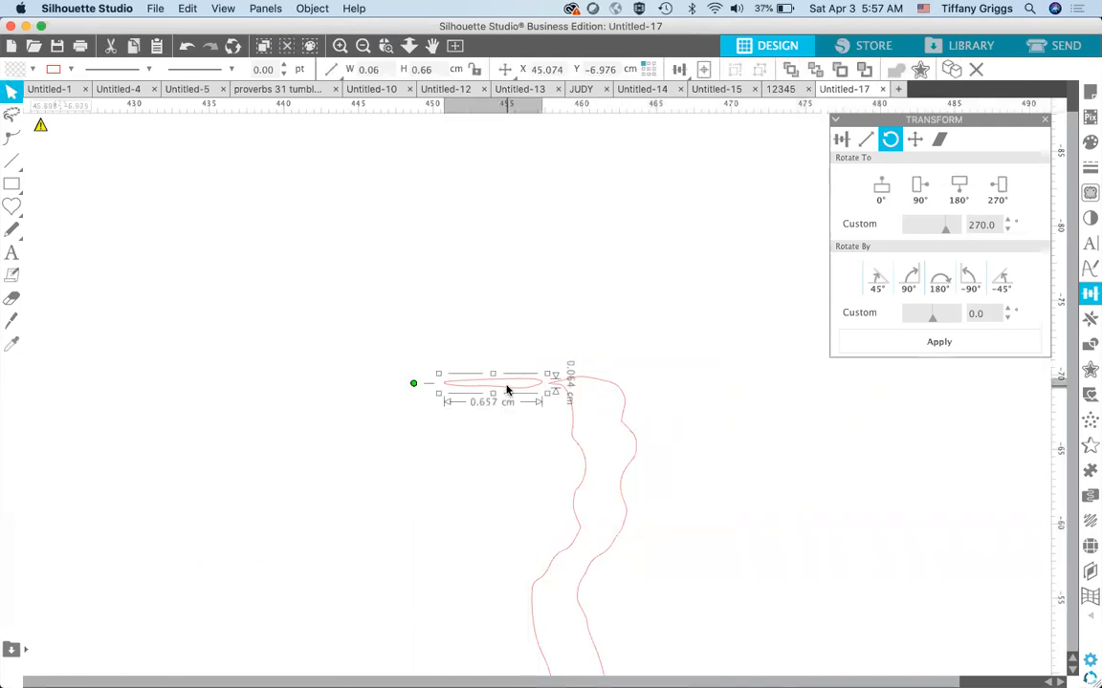
key(Delete)
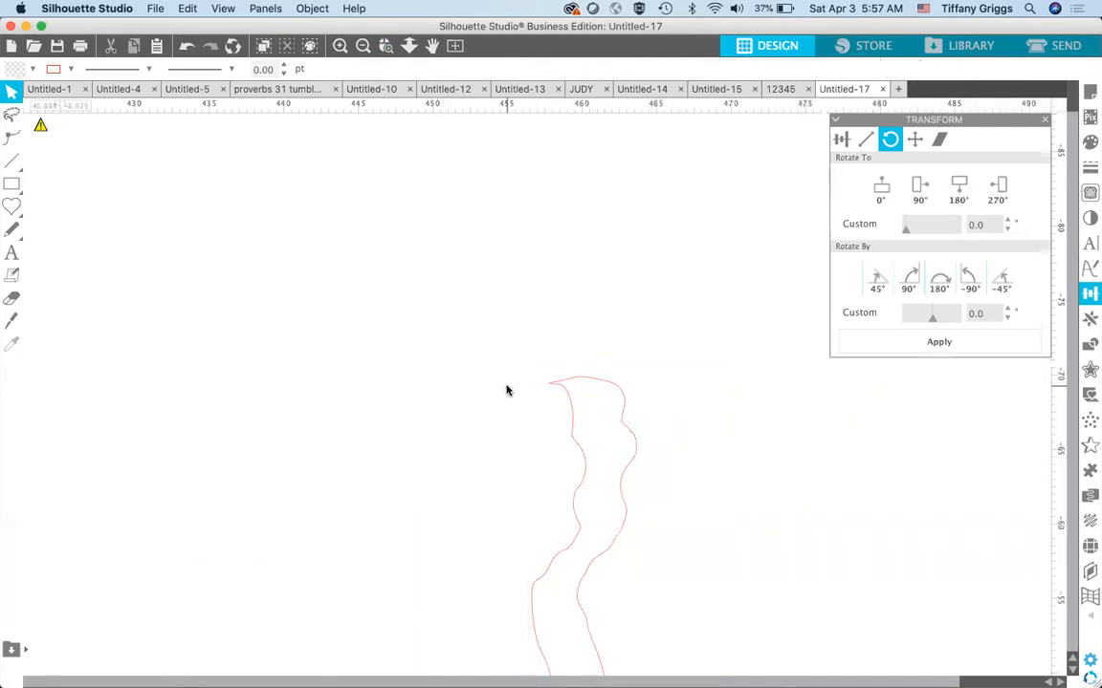
- Edit the points of the torn strip where its two outlines pinch together, pulling the inner outline outward to widen the gap
click(361, 48)
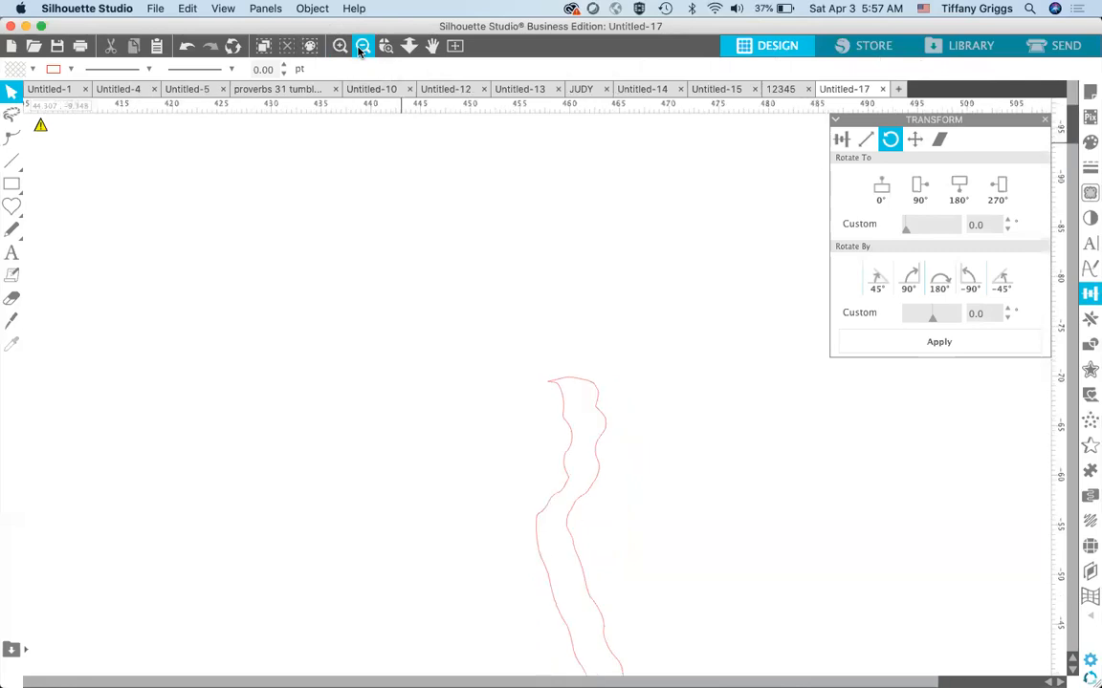
click(361, 50)
scroll(390, 305, down, 5)
scroll(391, 306, down, 3)
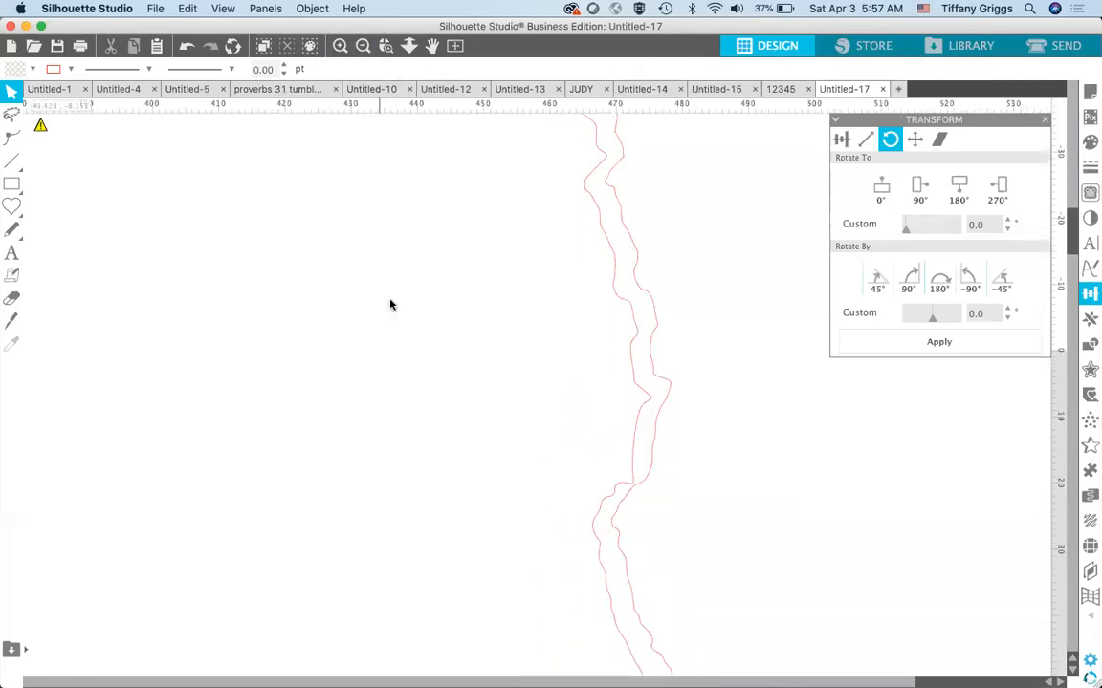
scroll(554, 429, down, 3)
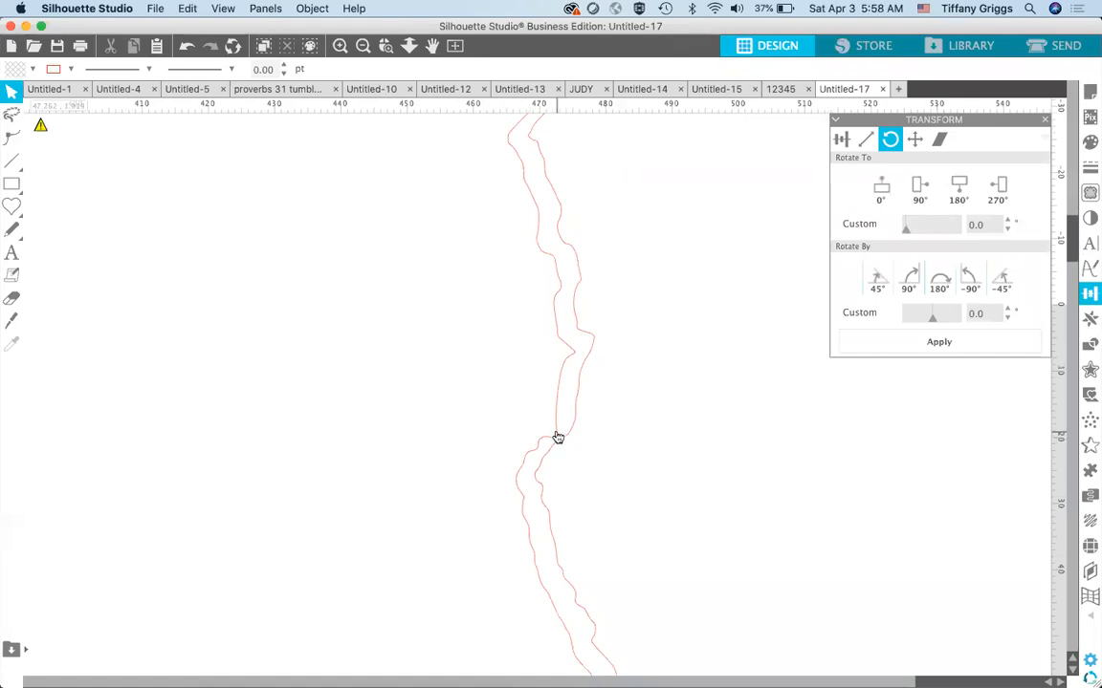
double_click(556, 438)
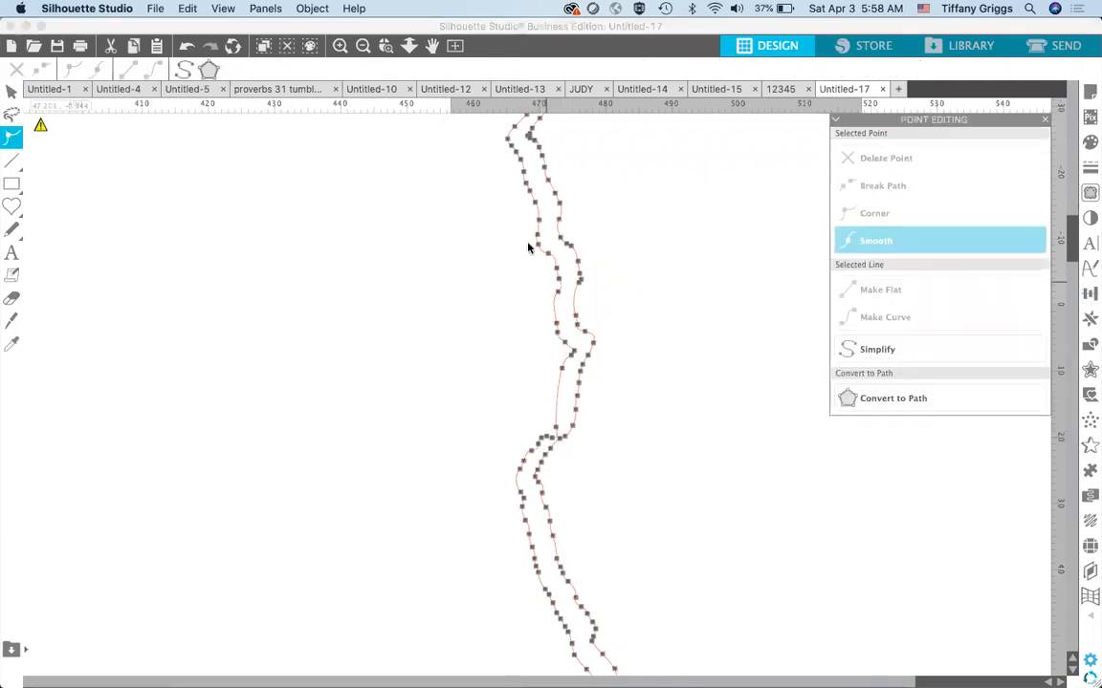
click(546, 434)
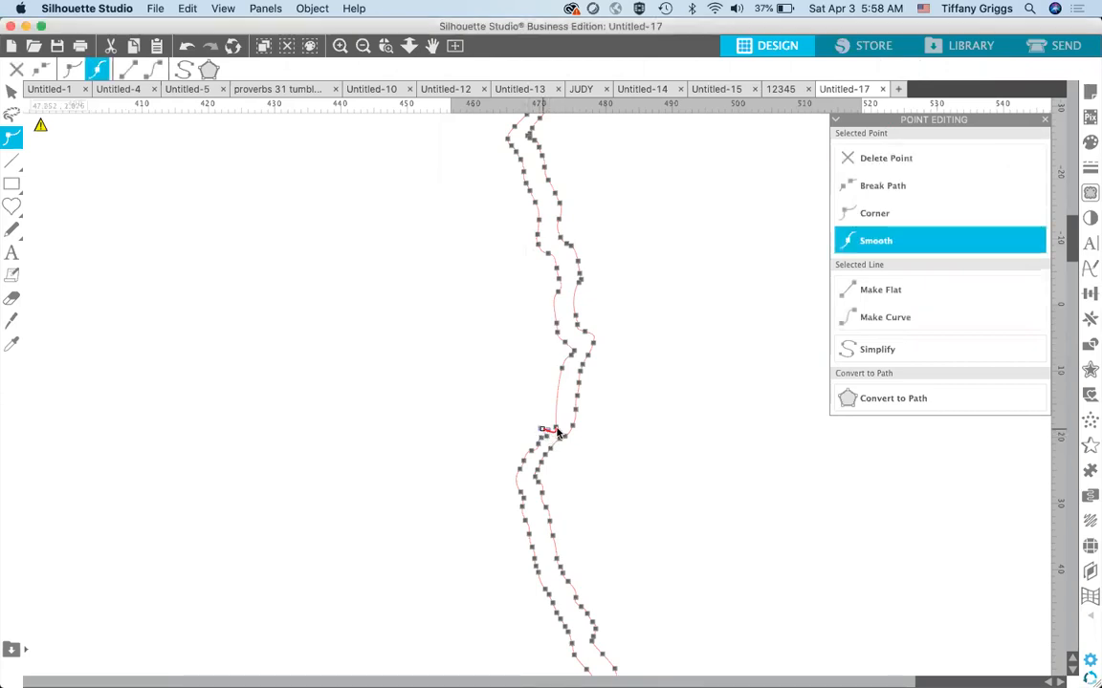
drag(556, 428, 525, 452)
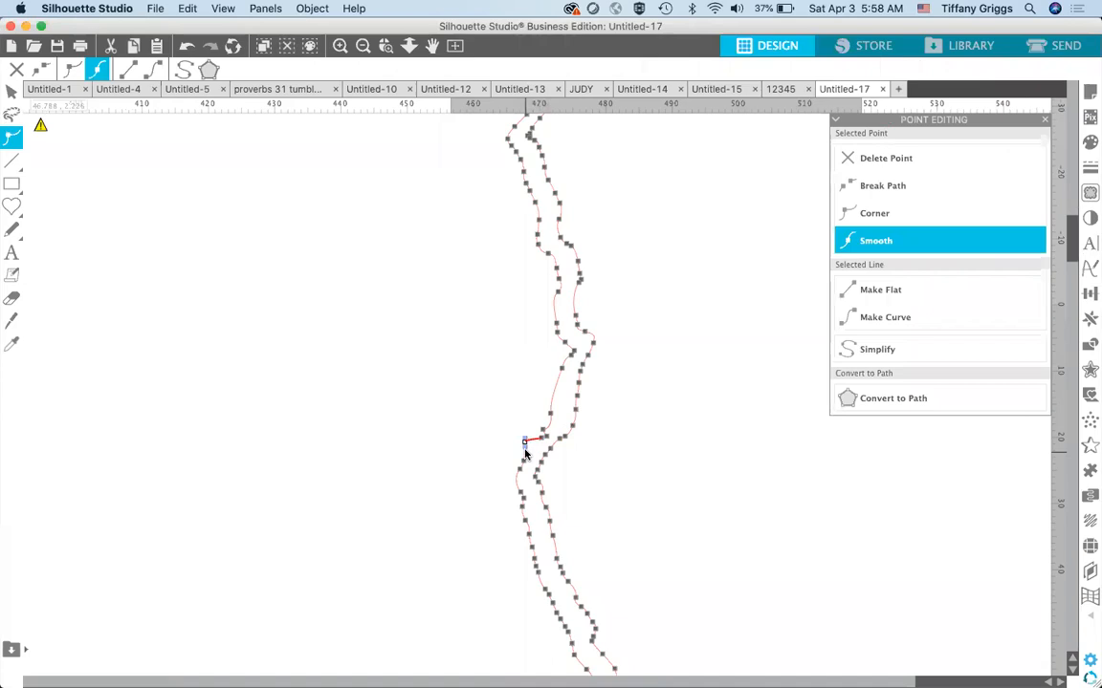
click(607, 459)
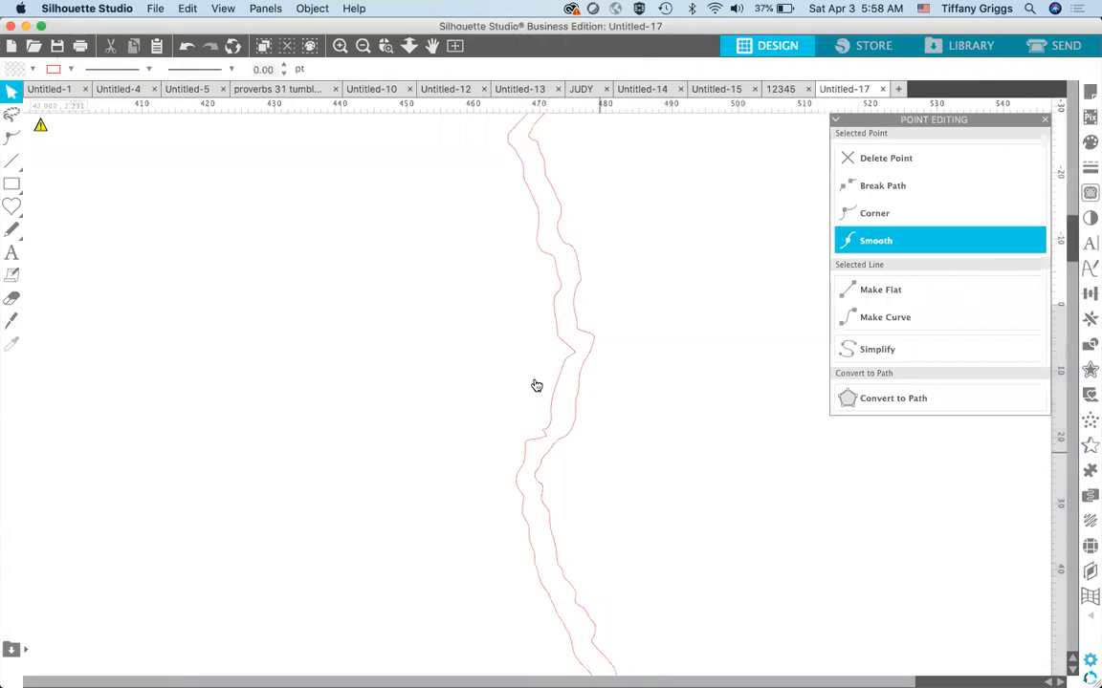
click(362, 46)
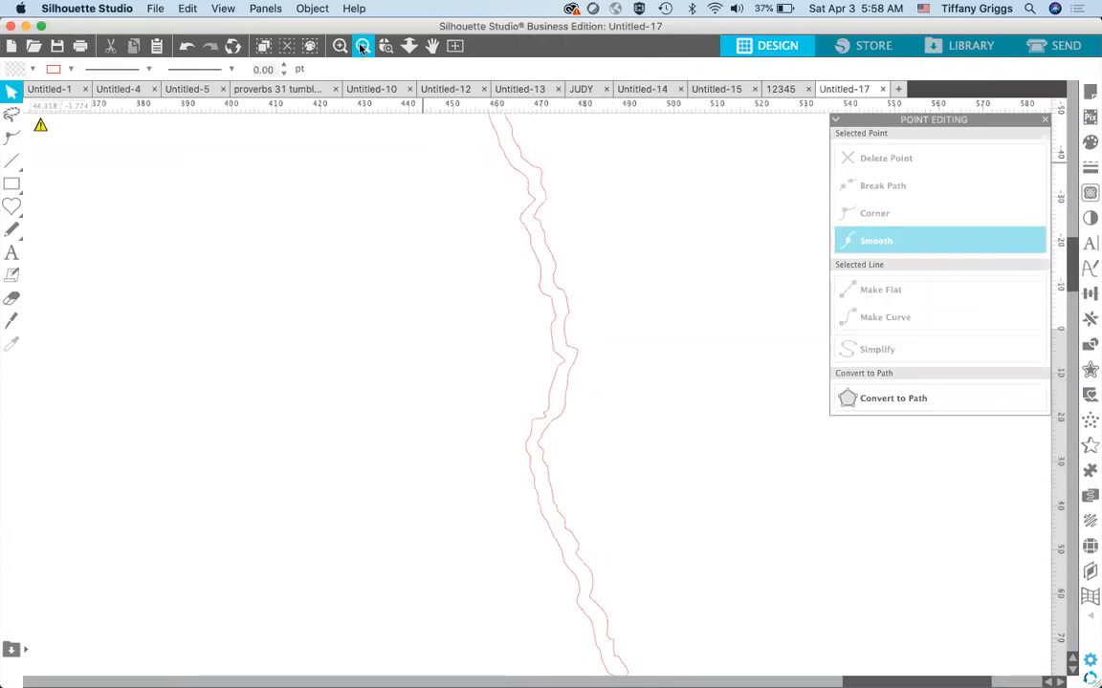
- Fill the tall rectangle at the page's right side with the leopard print4-01 pattern from the library
click(362, 46)
click(362, 46)
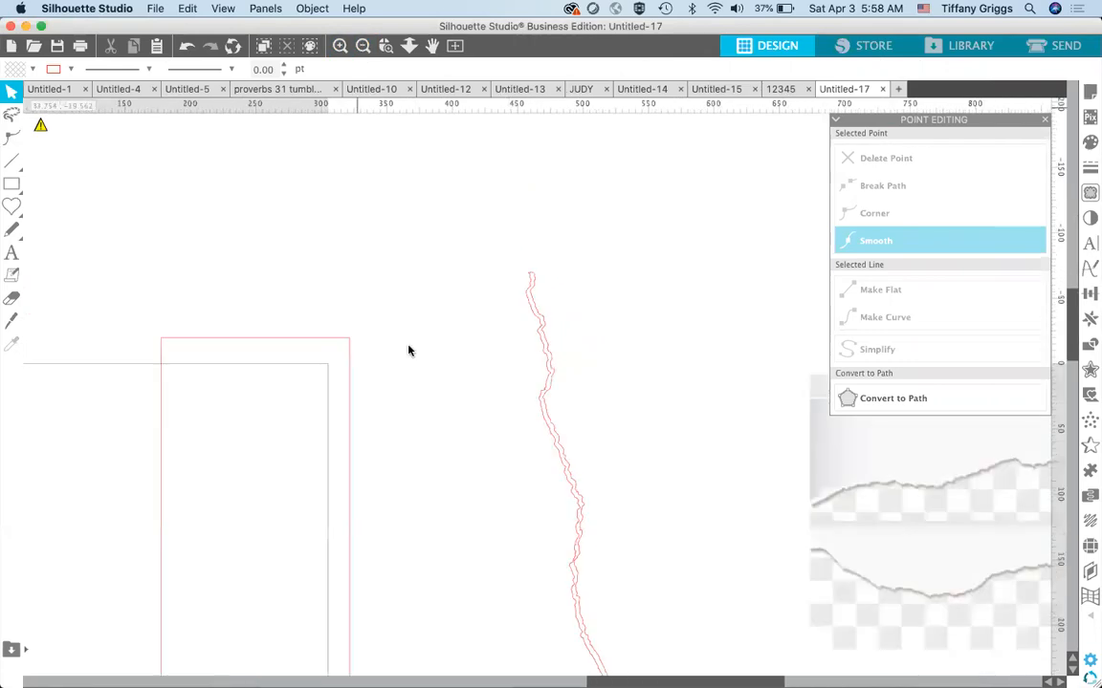
click(363, 46)
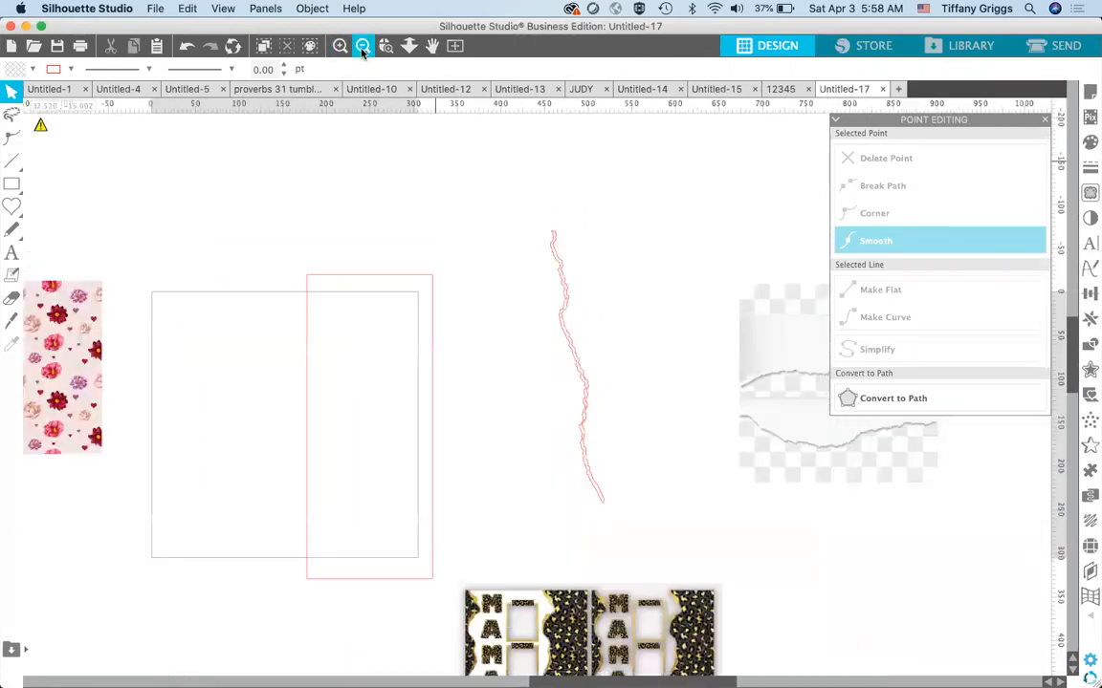
click(363, 46)
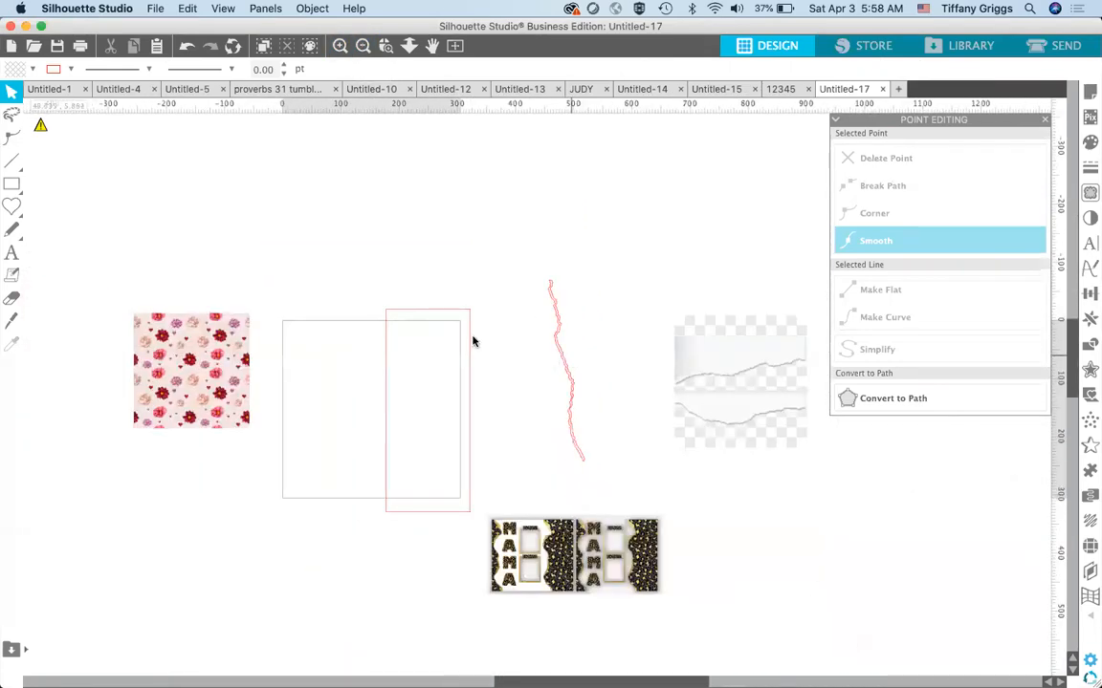
click(448, 314)
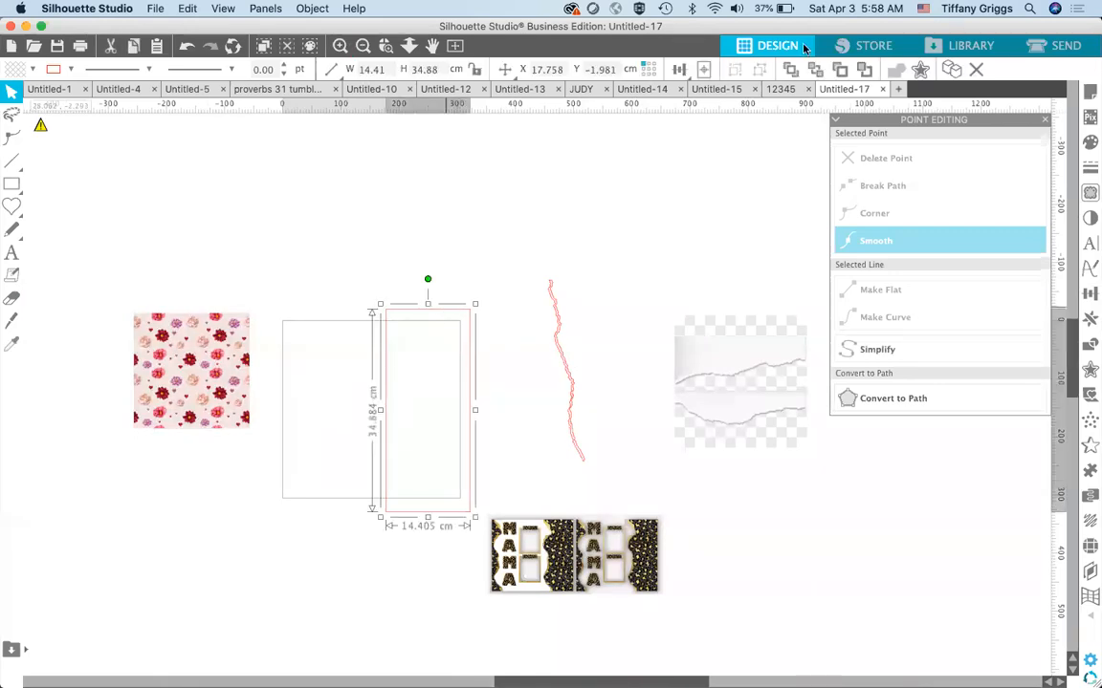
click(967, 48)
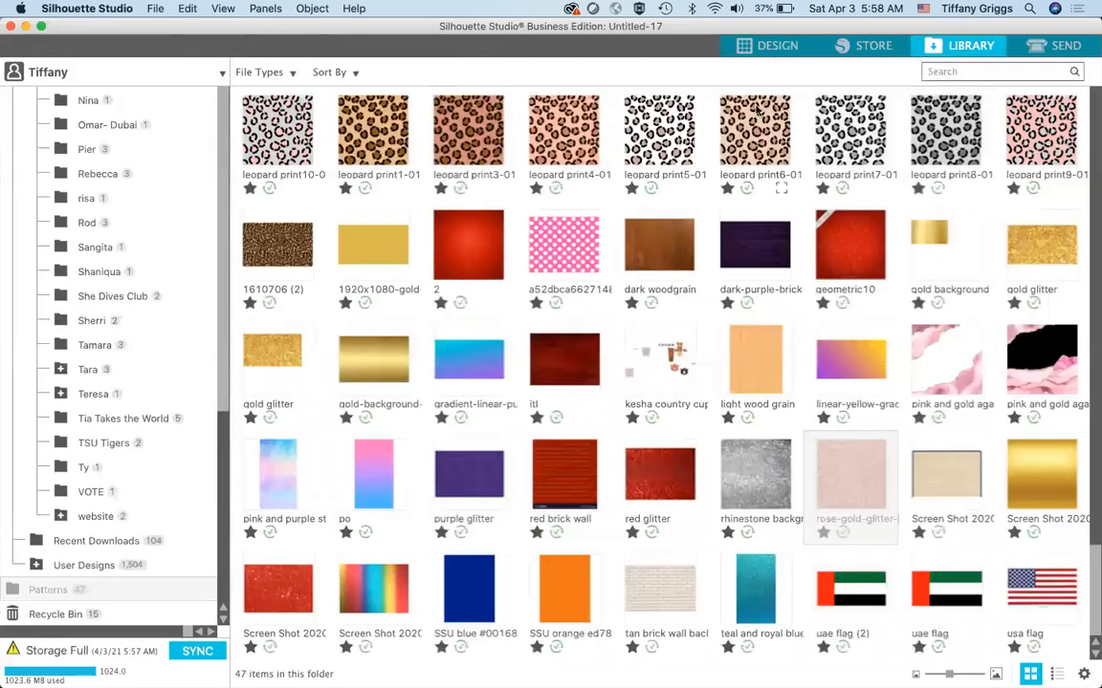
drag(567, 141, 790, 48)
drag(708, 99, 629, 209)
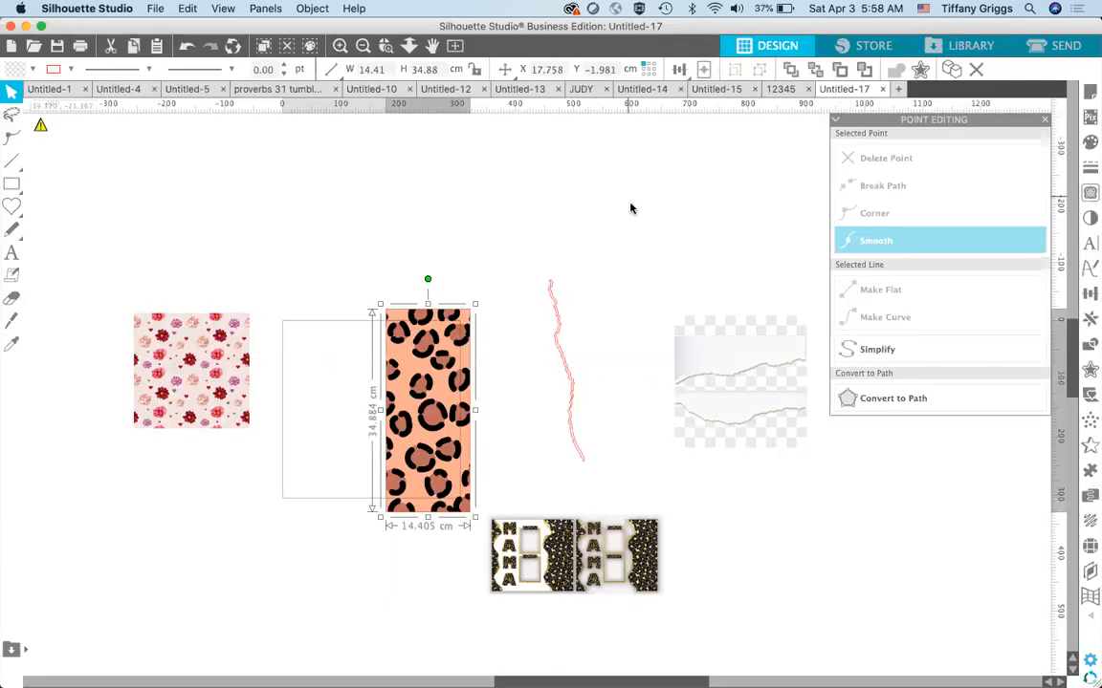
- Enlarge the MAMA example image to about 69.65 × 31.64 cm and move it below the torn paper image
click(558, 339)
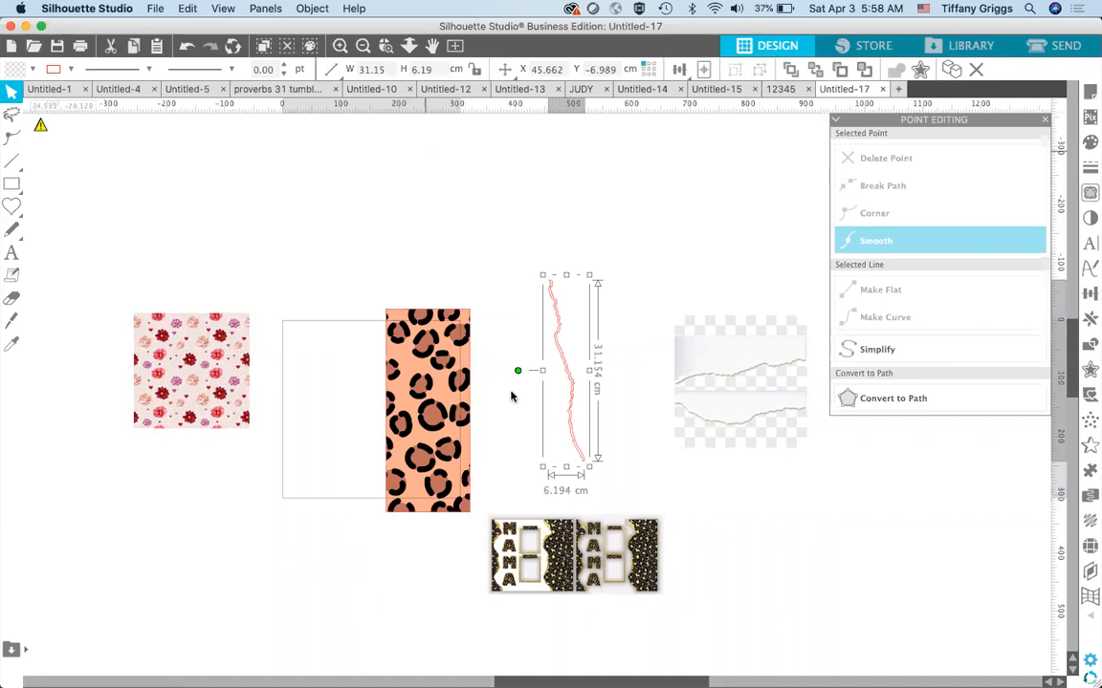
click(516, 536)
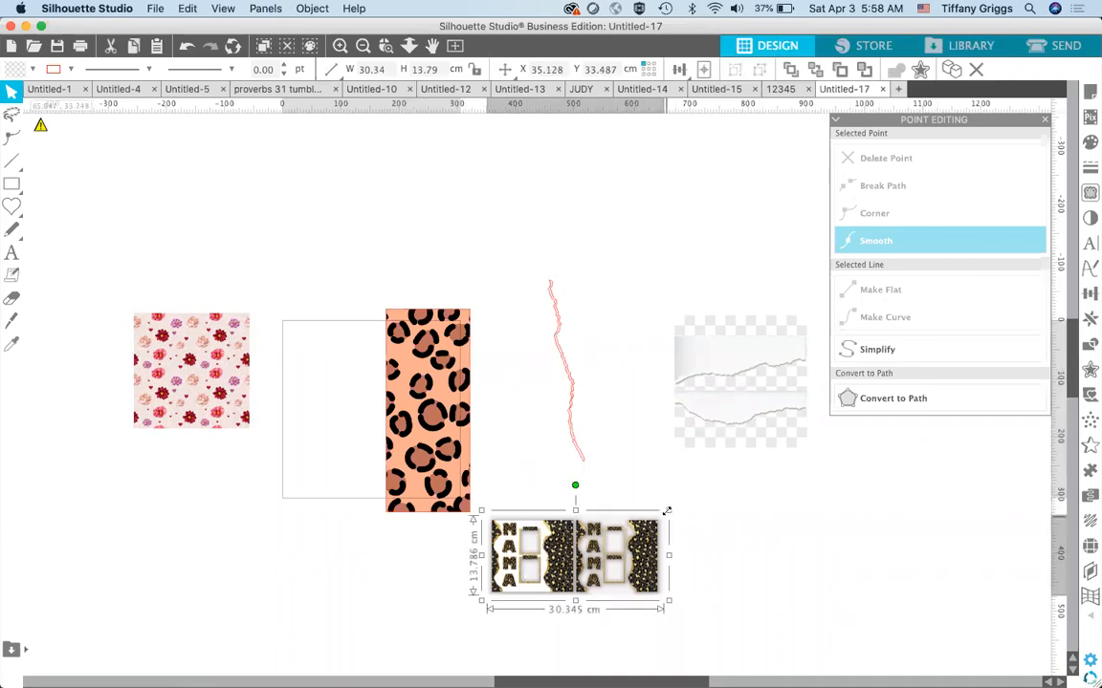
drag(668, 511, 900, 503)
mouse_move(707, 522)
mouse_down()
mouse_move(902, 581)
mouse_move(909, 563)
mouse_up()
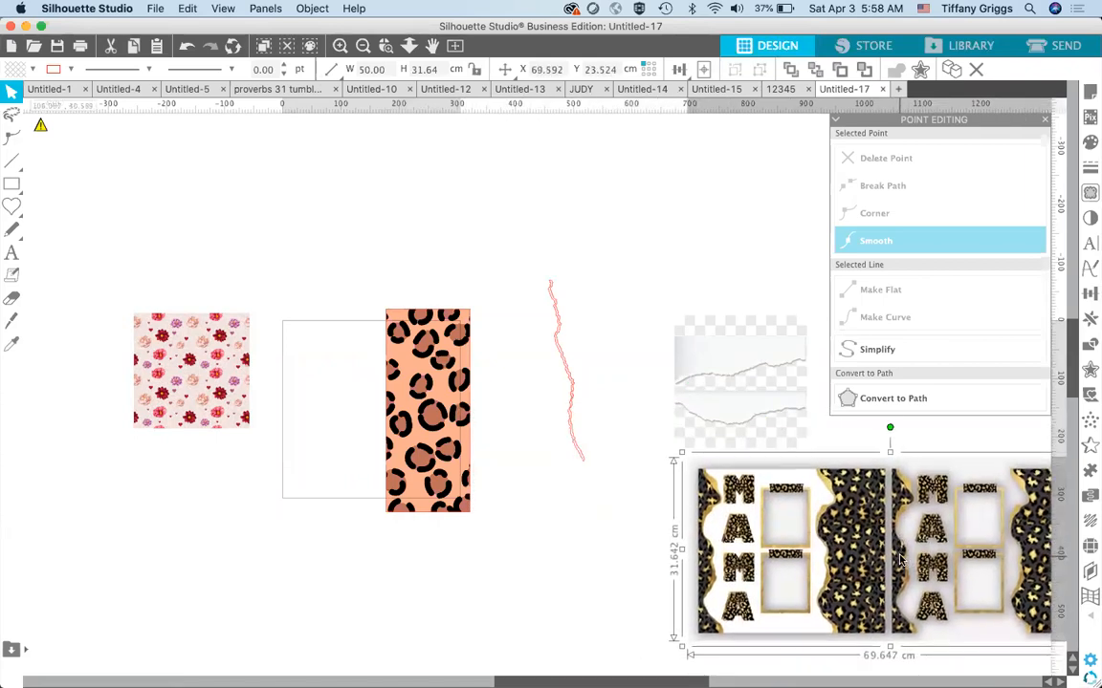
- Fill the traced torn strip with the 1920x1080-gold pattern from the library and make its outline transparent
click(569, 379)
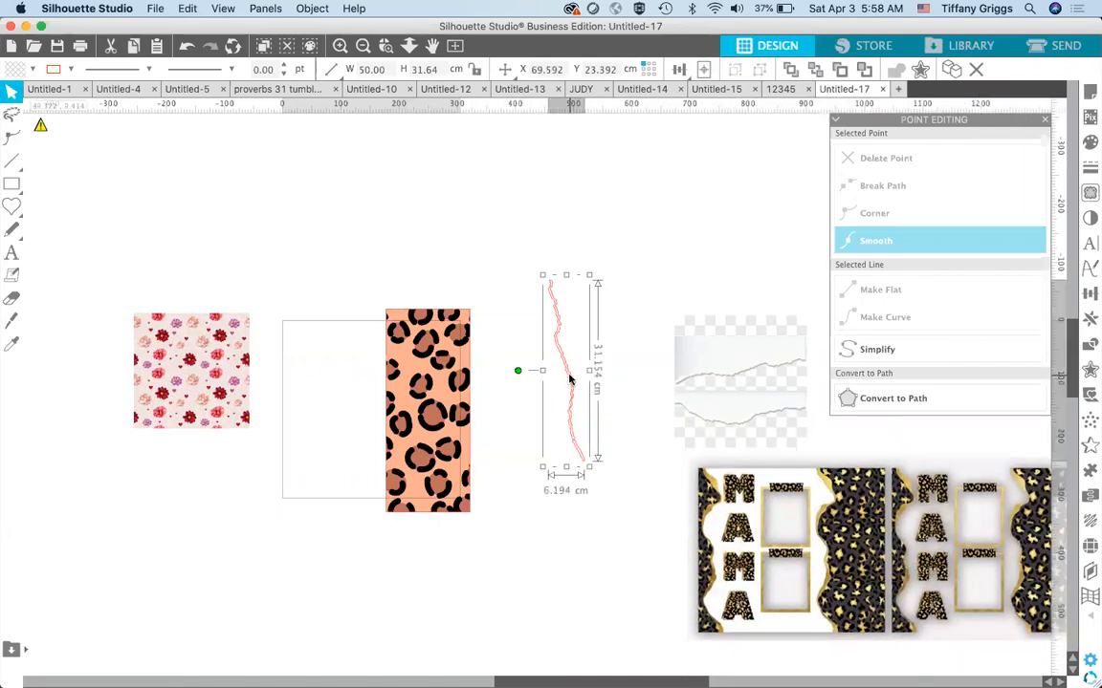
click(30, 69)
click(25, 70)
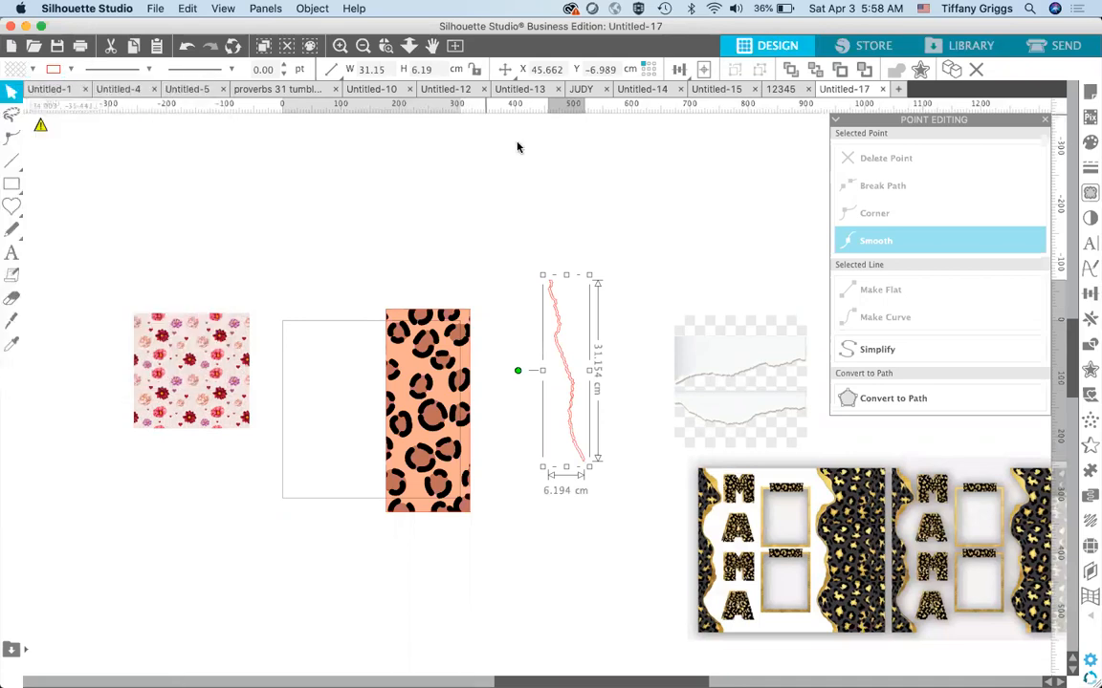
click(959, 48)
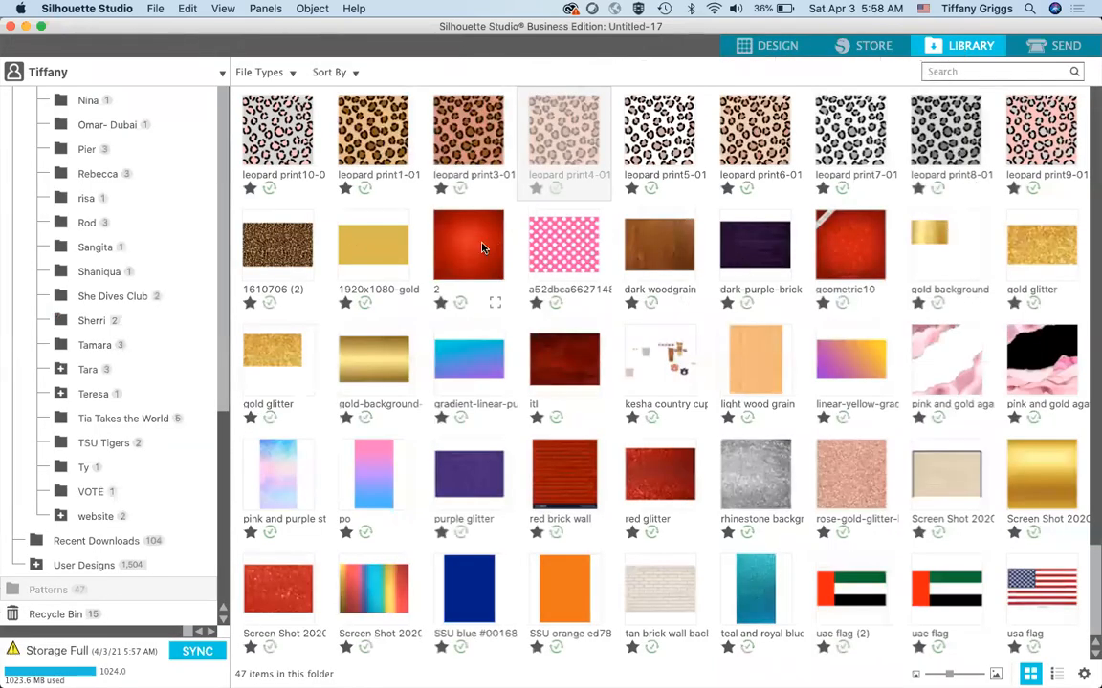
click(354, 239)
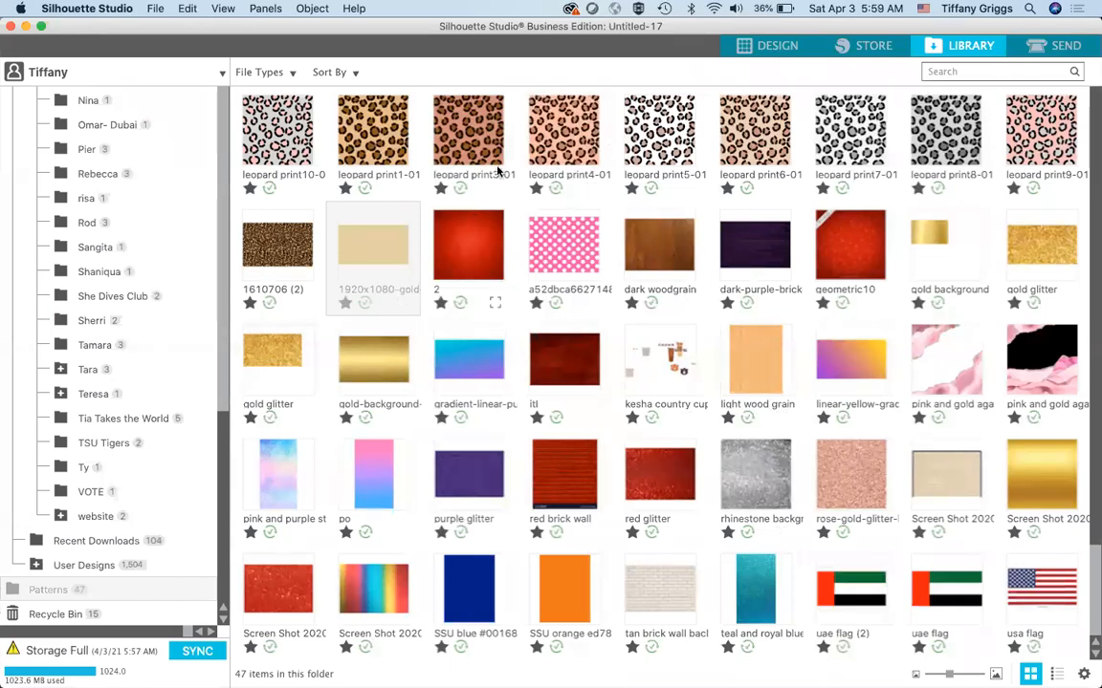
click(781, 45)
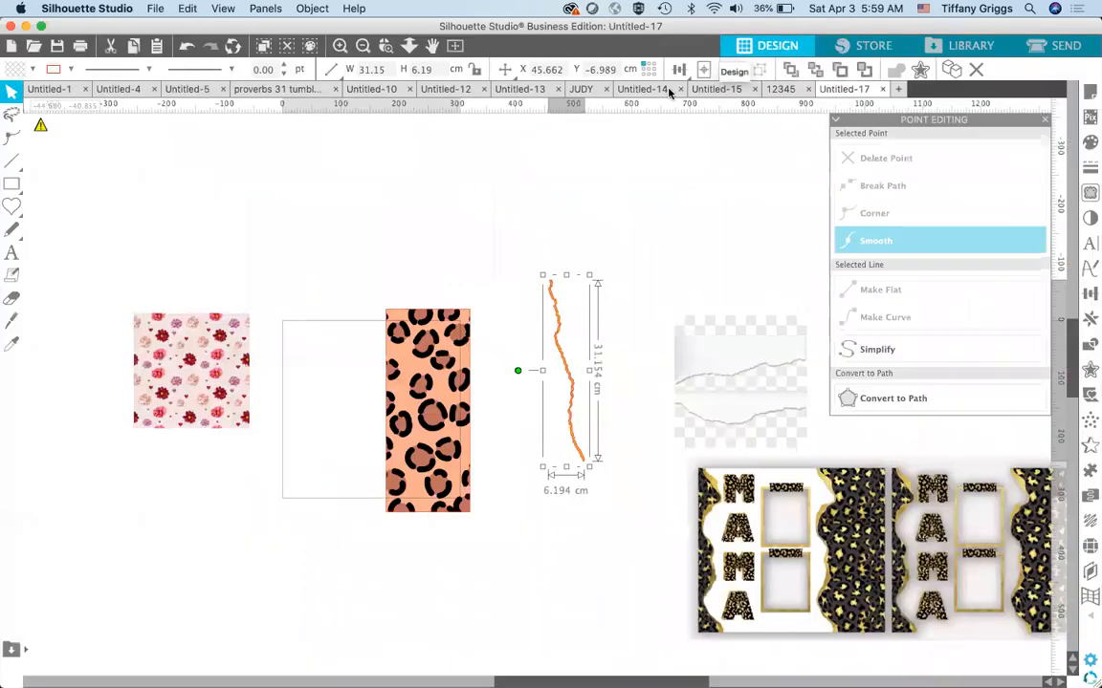
click(52, 70)
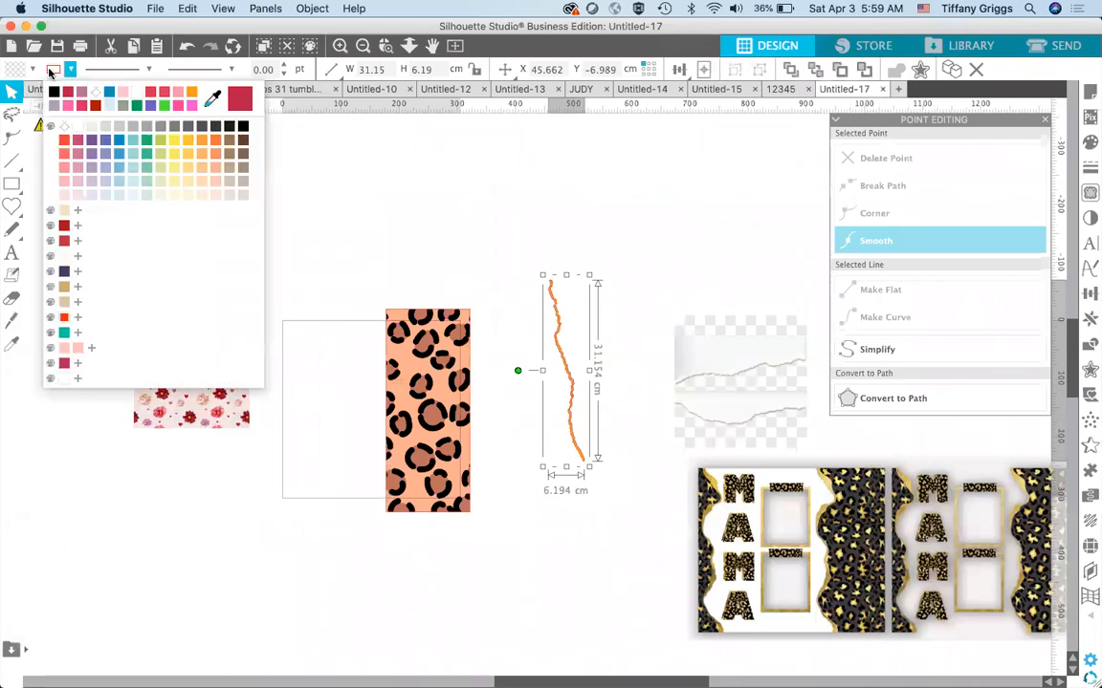
click(96, 97)
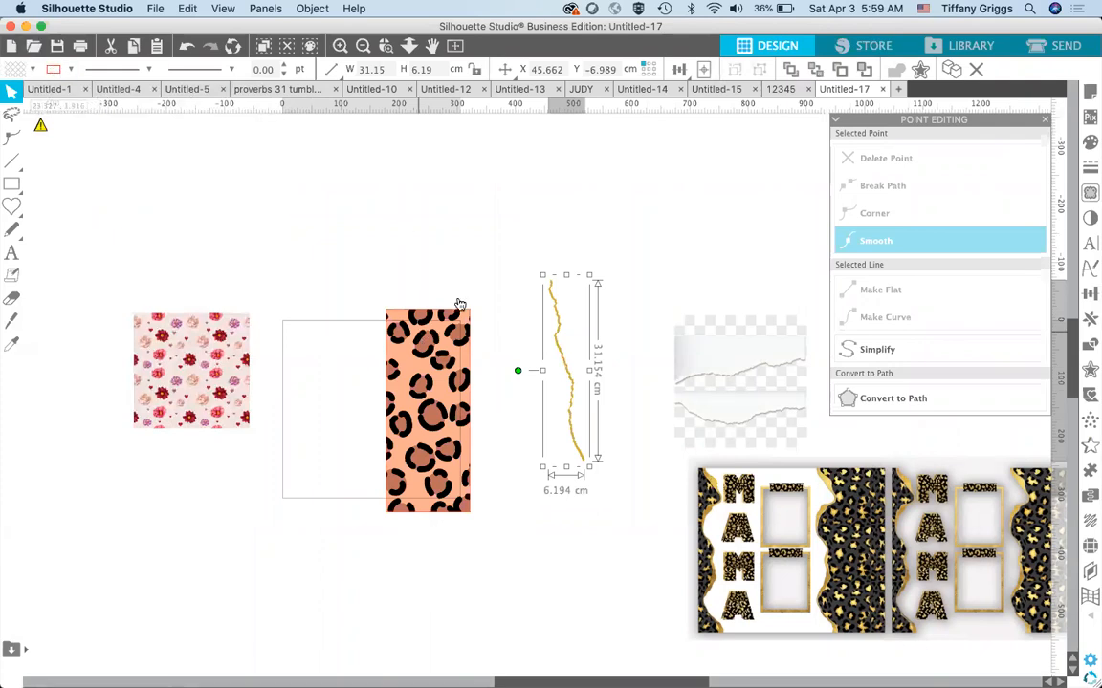
- Enlarge the gold torn strip to about 32.75 × 8.35 cm and lay it slightly tilted along the leopard rectangle's left part
click(506, 289)
click(556, 339)
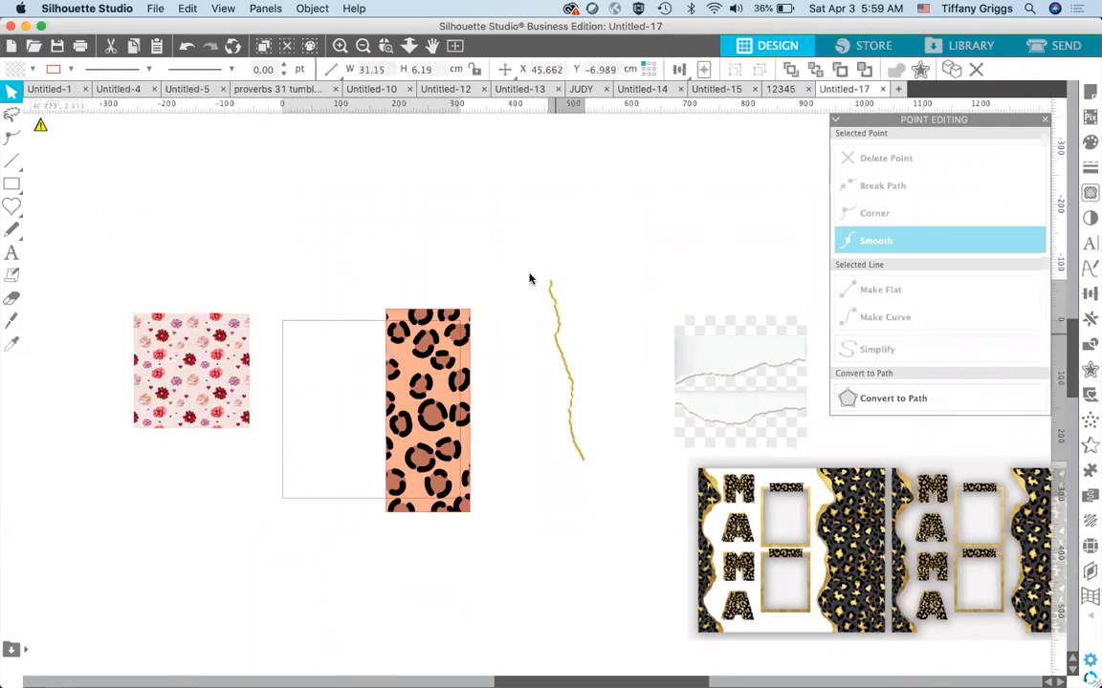
drag(538, 276, 530, 266)
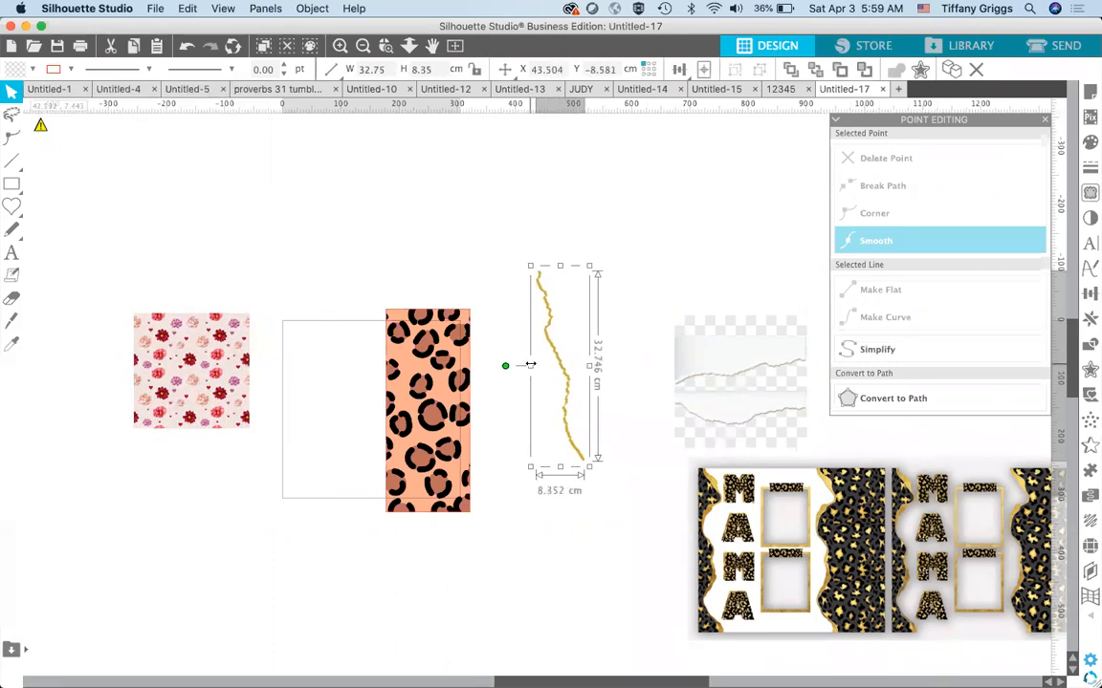
mouse_move(565, 375)
mouse_down()
mouse_move(423, 416)
mouse_move(352, 401)
mouse_up()
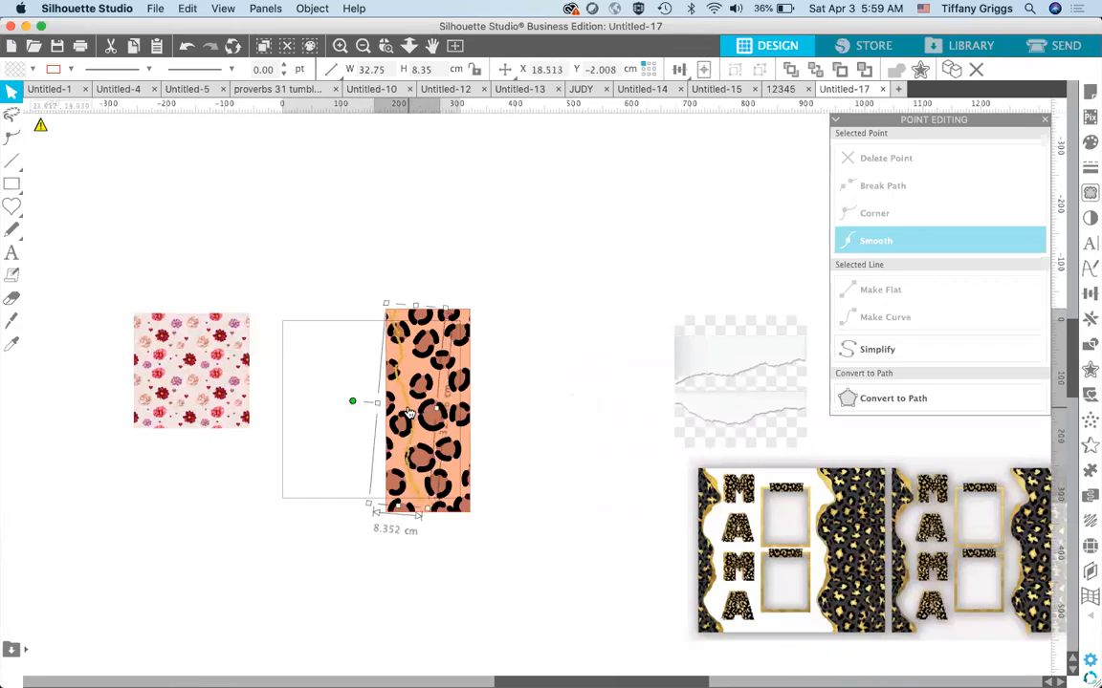
- Place a spare copy of the leopard rectangle above the torn paper image
click(522, 428)
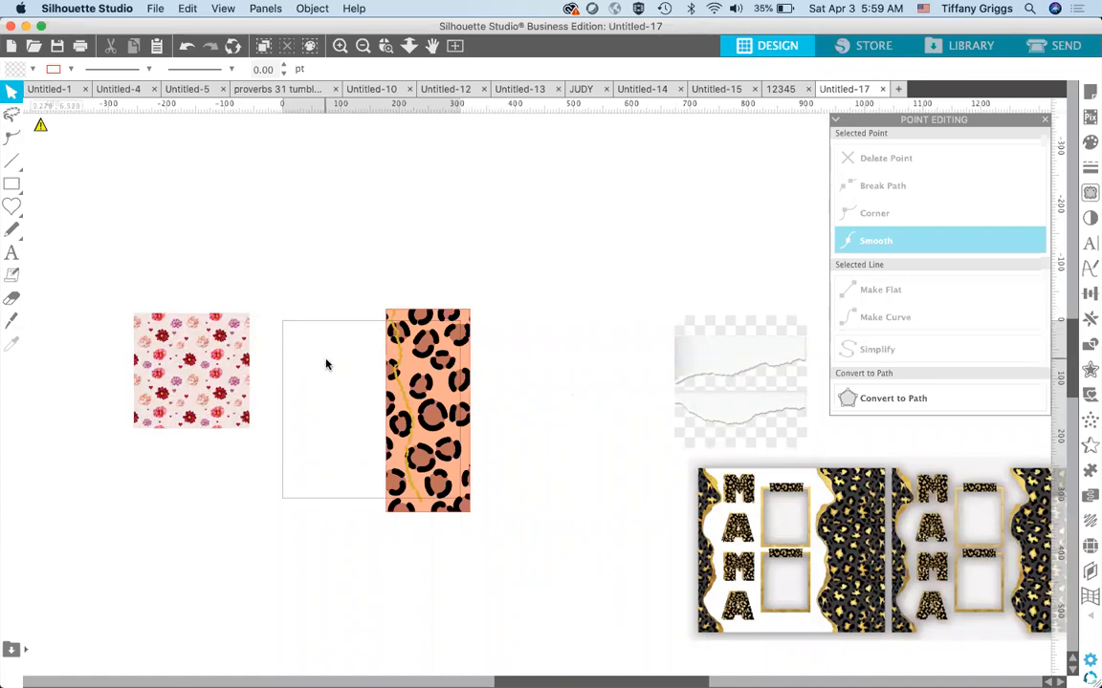
drag(436, 364, 767, 197)
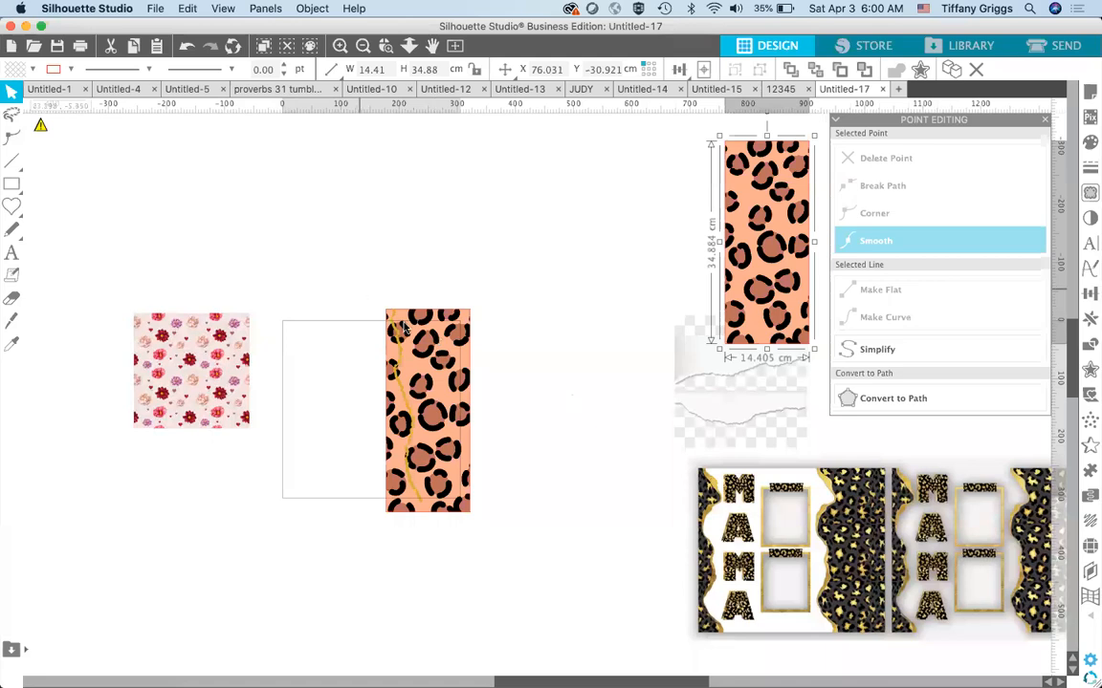
- Try Subtract All on the gold strip and leopard rectangle, pull the strip aside to inspect the cut, and undo both
click(425, 346)
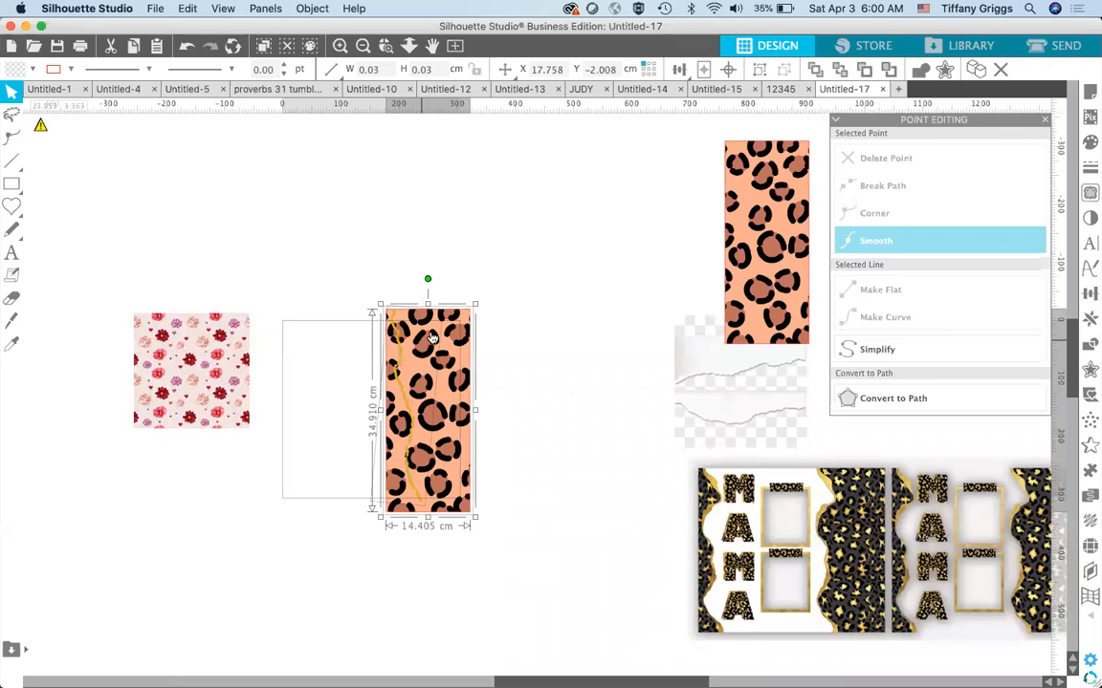
click(1090, 346)
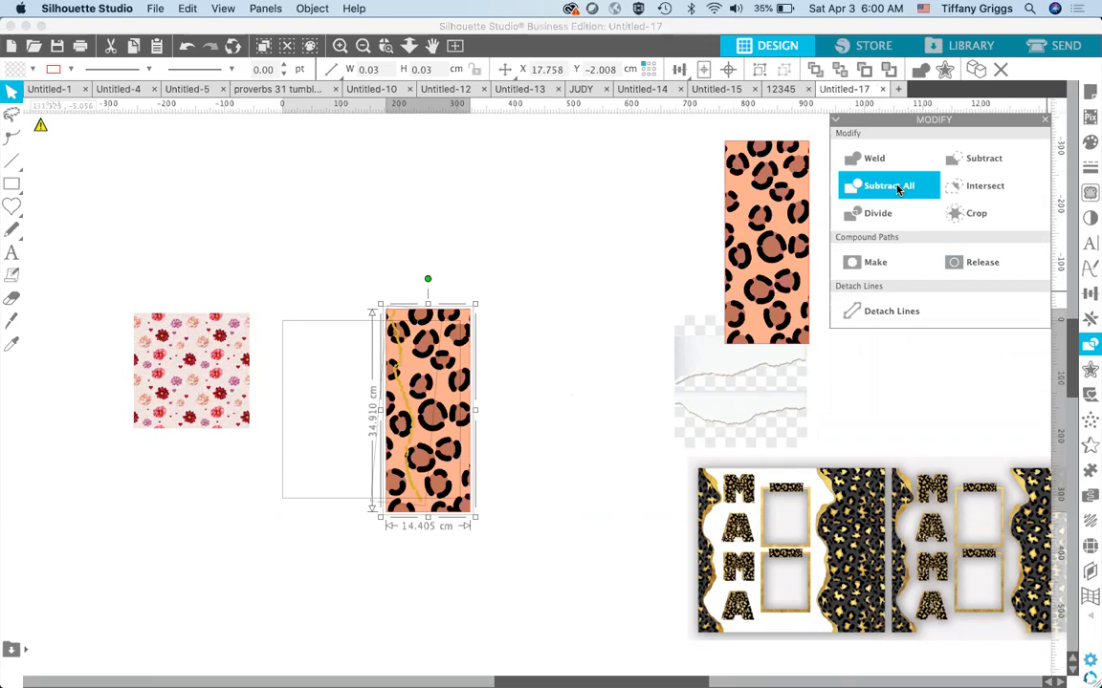
click(577, 302)
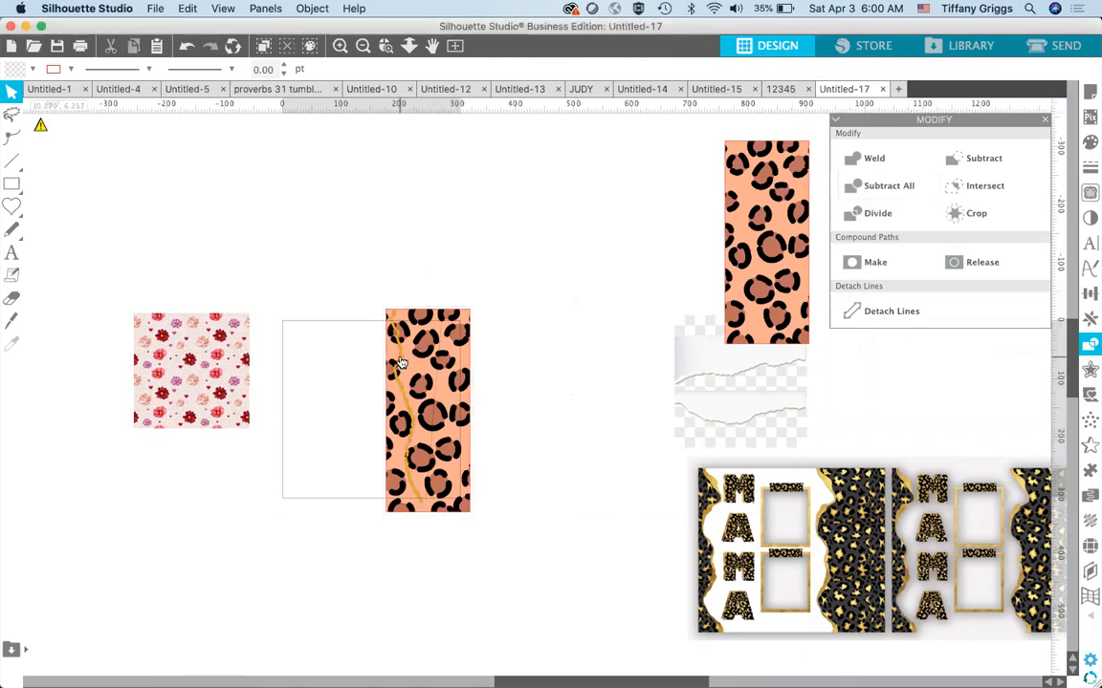
drag(402, 363, 369, 364)
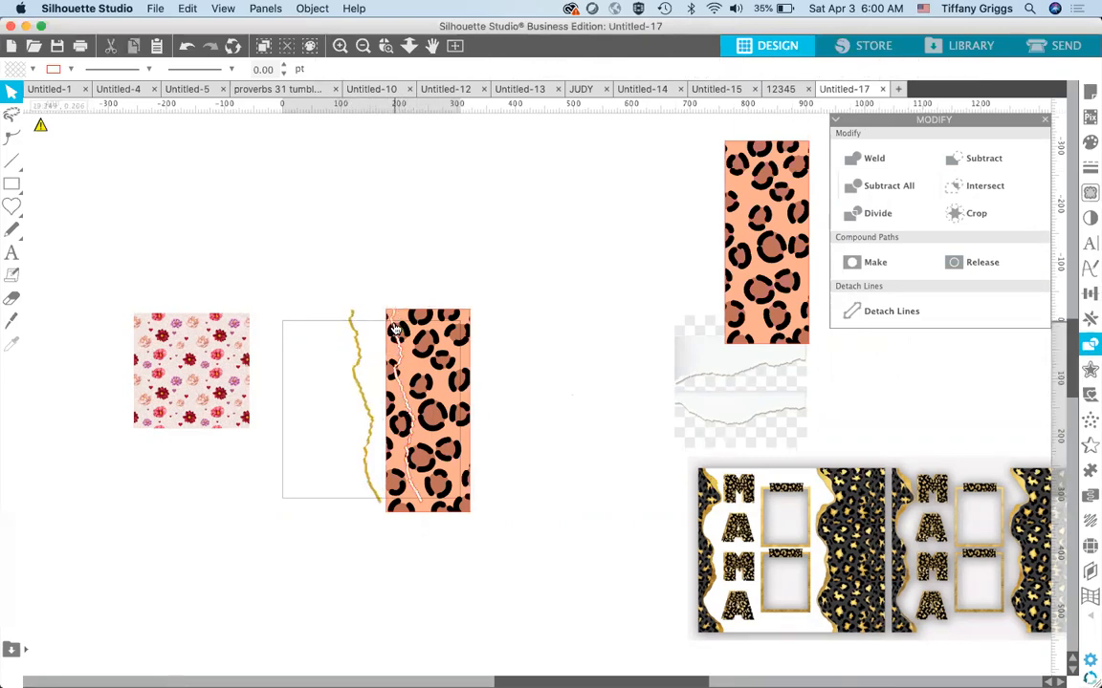
key(super+z)
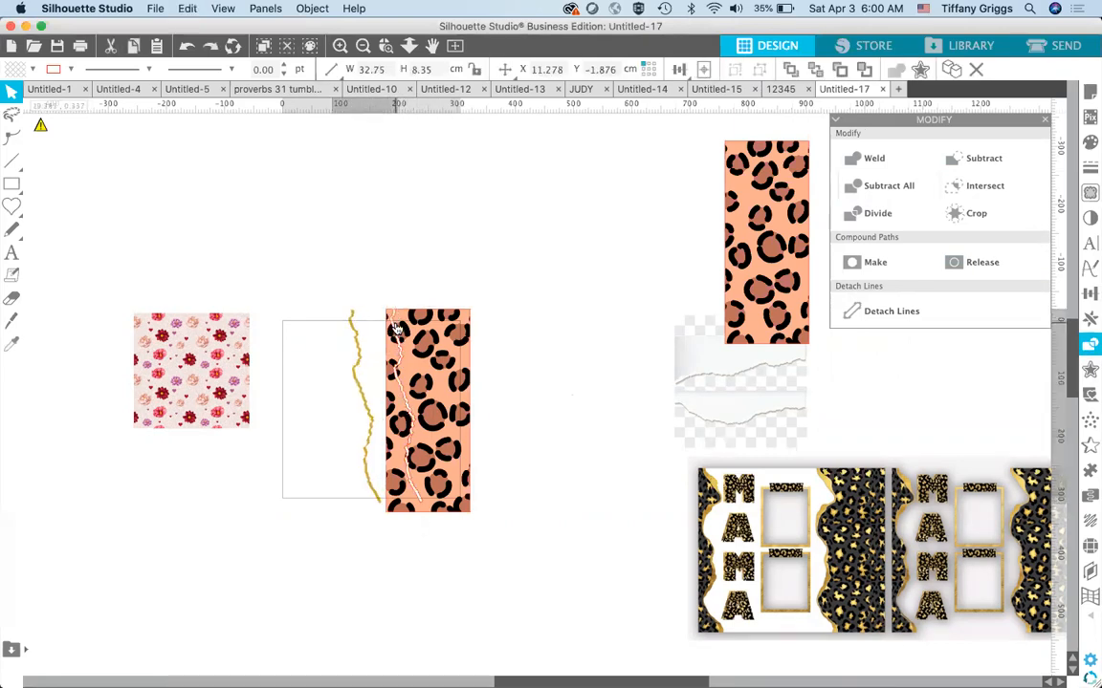
key(super+z)
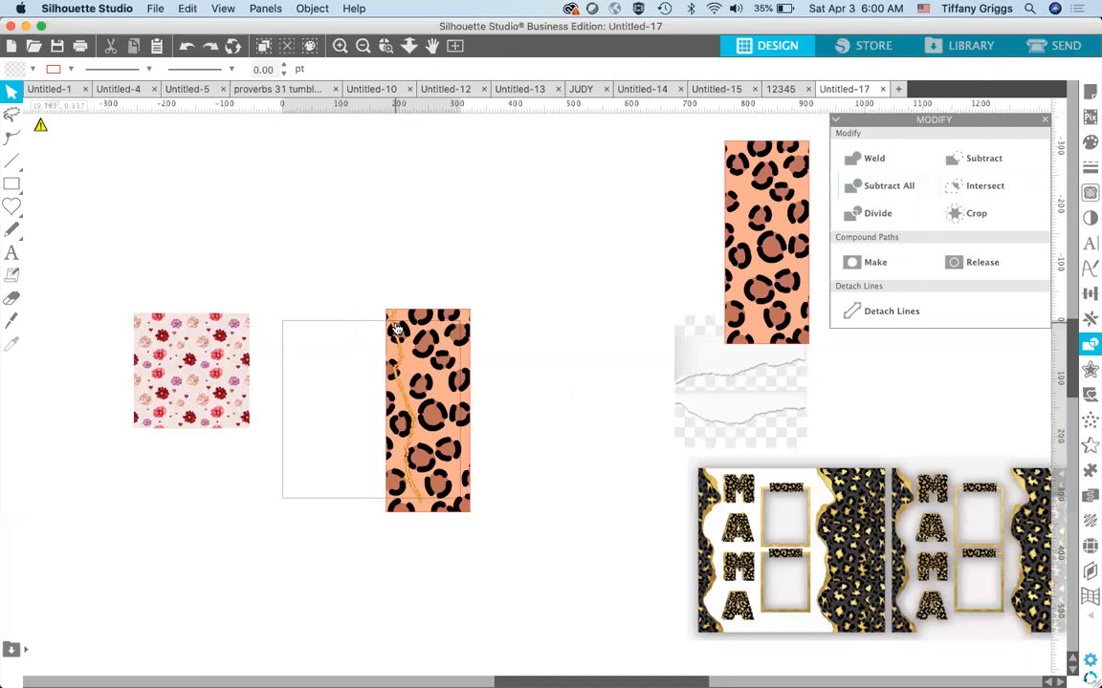
click(418, 500)
key(super+z)
key(super+z)
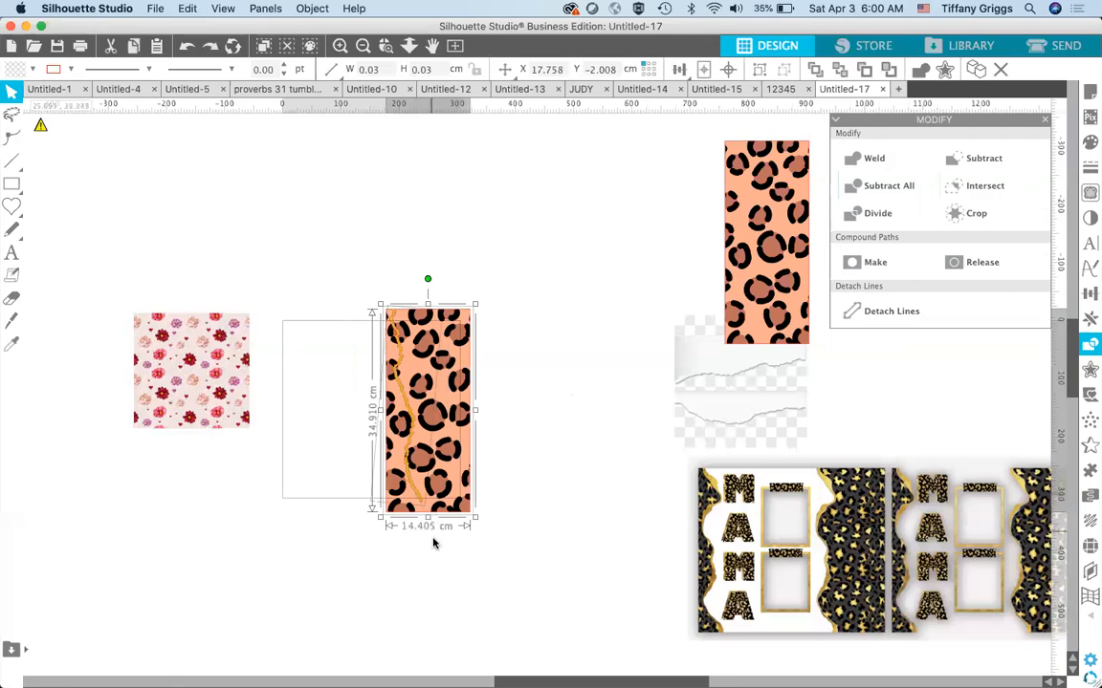
- Try shortening the leopard rectangle to about 31.86 cm high, and undo the resize
click(435, 543)
click(443, 508)
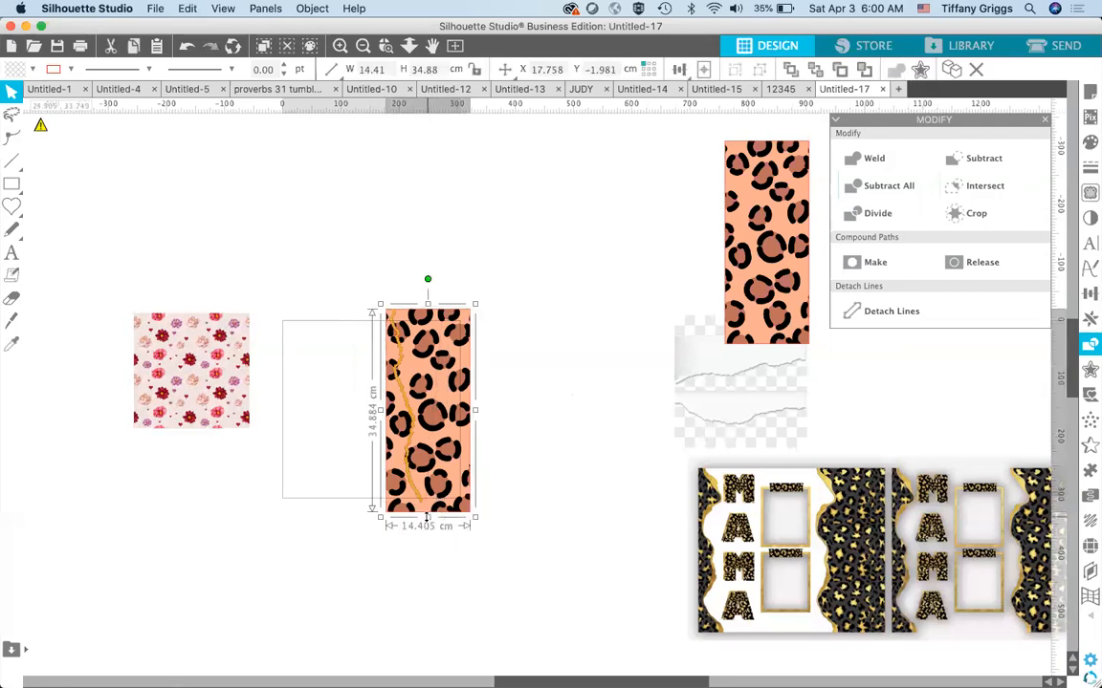
key(super+z)
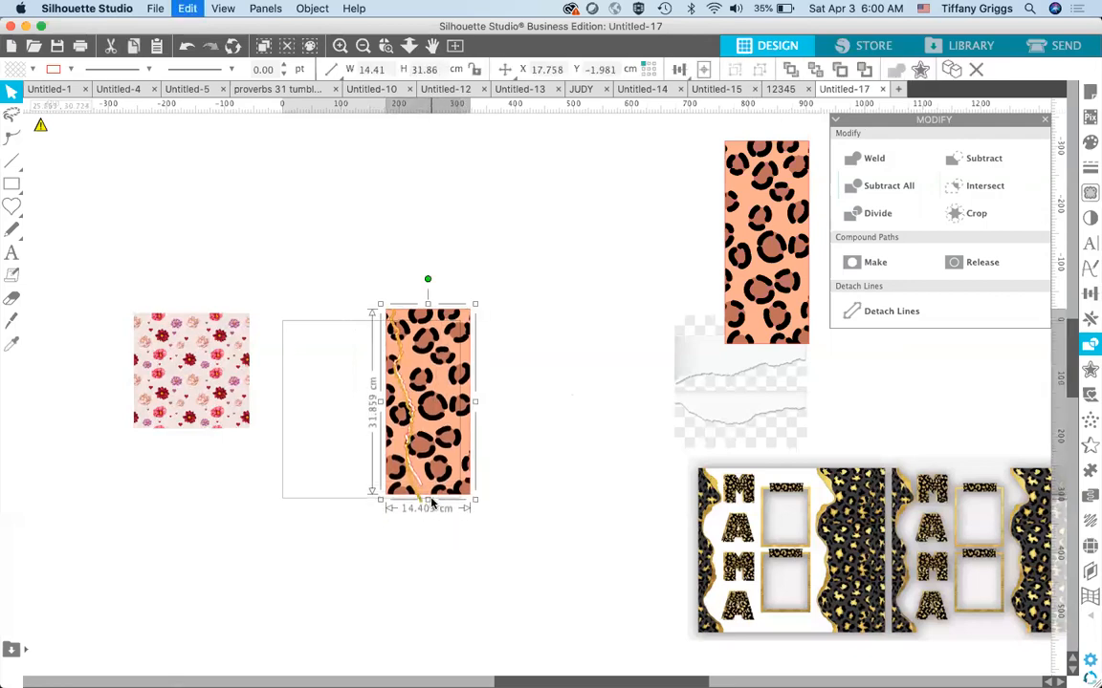
key(super+z)
key(super+z)
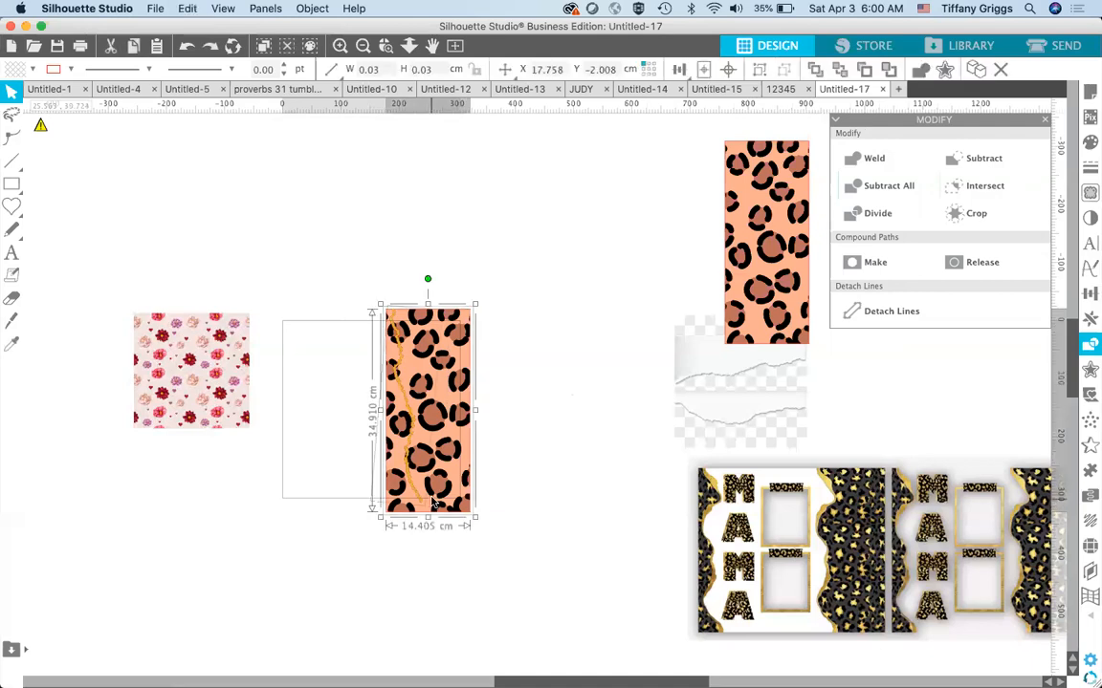
- Move the leopard rectangle up to the page's lower edge and enlarge the gold strip to about 39 × 9.95 cm
drag(439, 486, 447, 437)
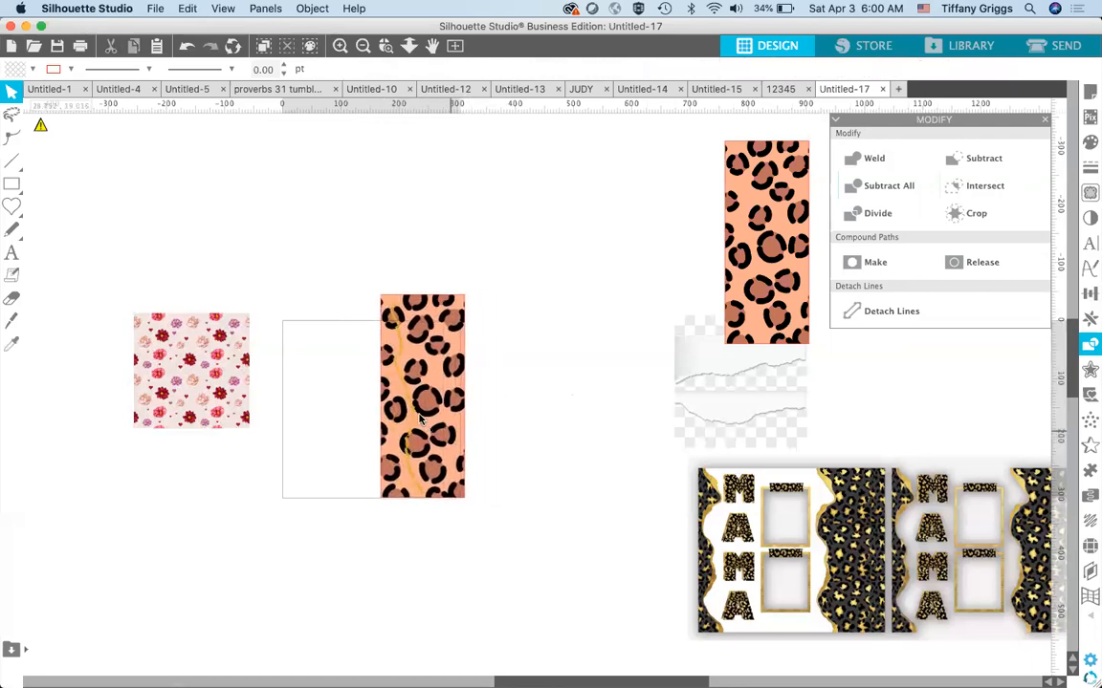
mouse_move(426, 505)
mouse_down()
mouse_move(429, 524)
mouse_move(413, 503)
mouse_up()
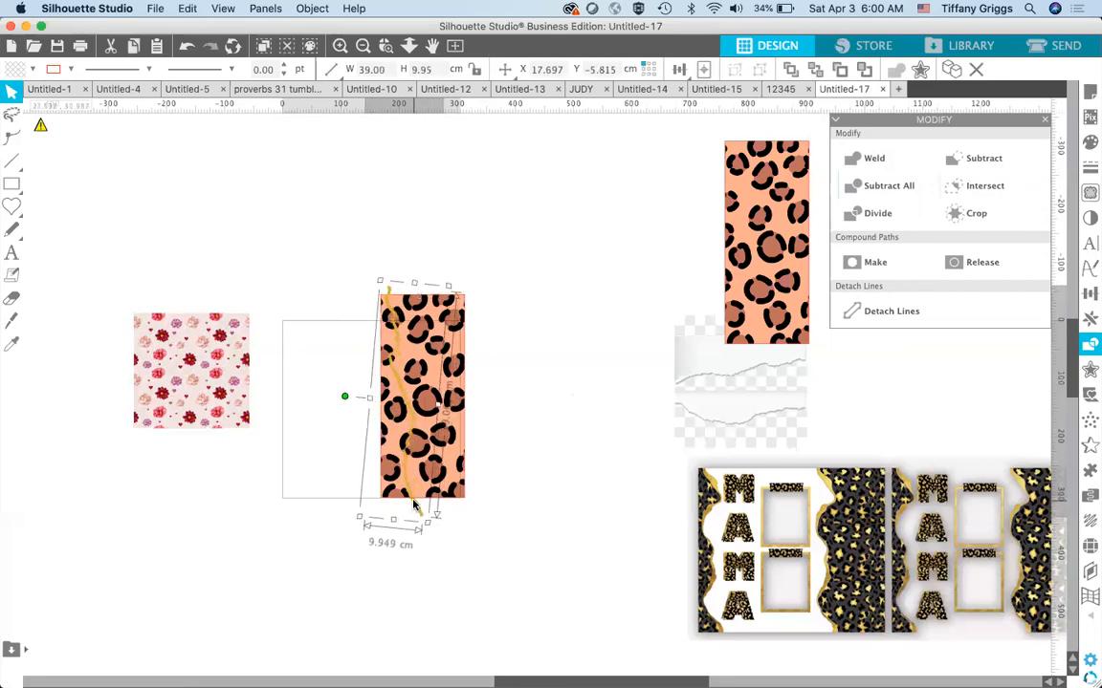
- Select the gold strip together with the leopard rectangle and cut them apart with Subtract All
click(486, 457)
drag(486, 457, 367, 423)
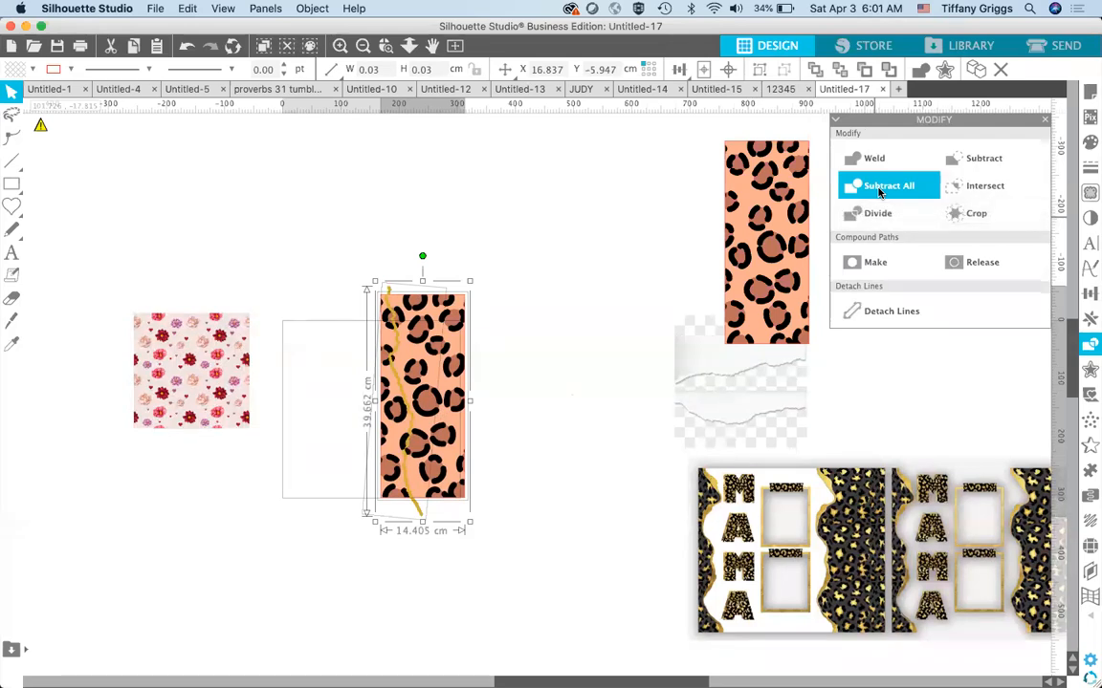
click(879, 192)
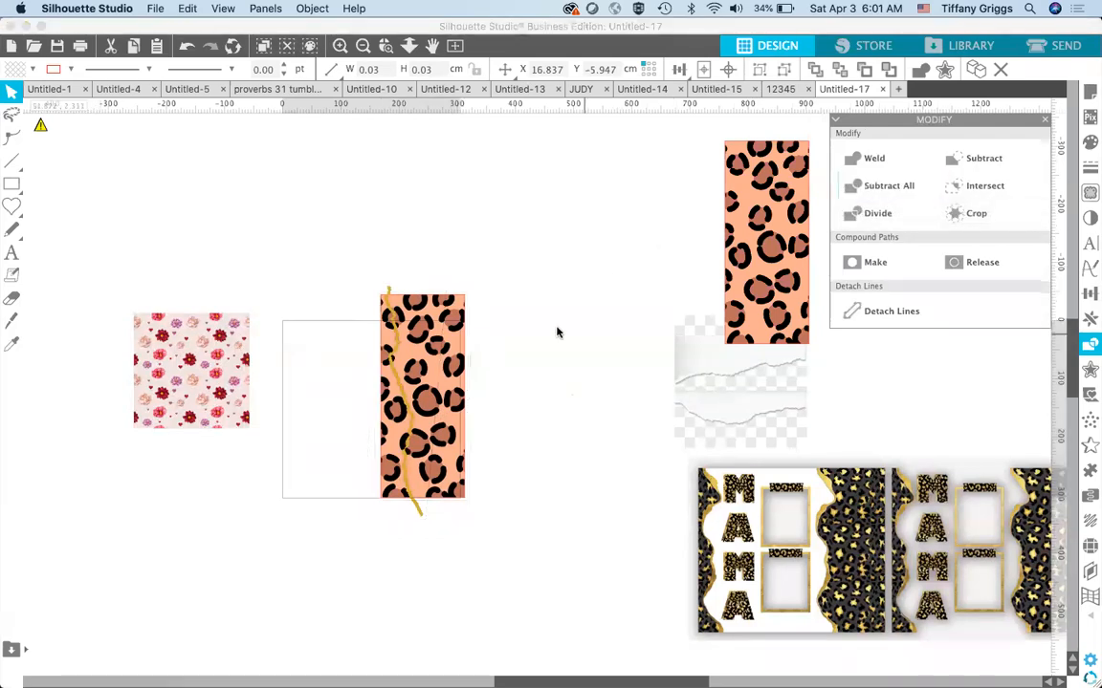
- Try pulling the gold strip away from the leopard rectangle to inspect the cut, and undo the move
drag(389, 294, 342, 292)
click(358, 290)
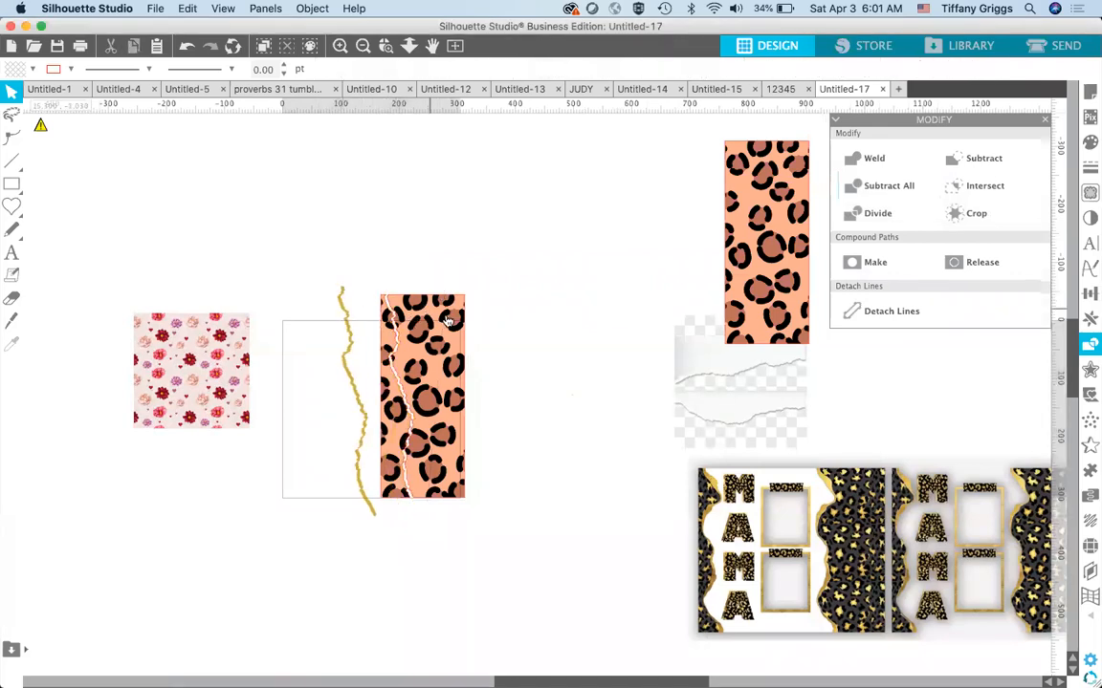
click(387, 396)
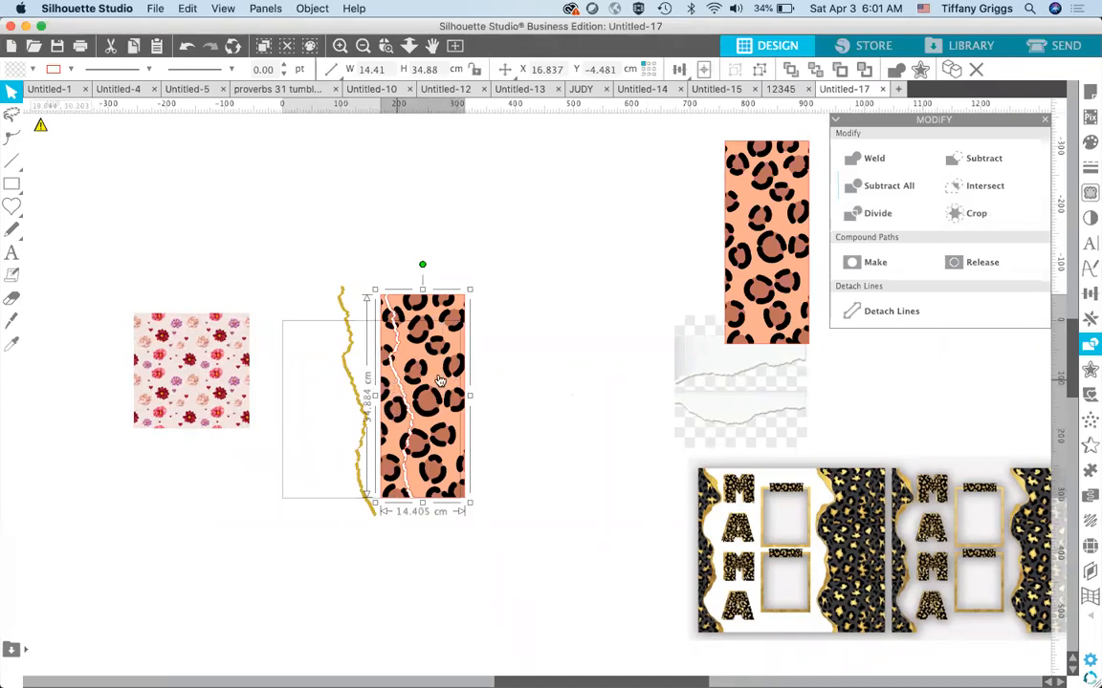
key(super+shift+a)
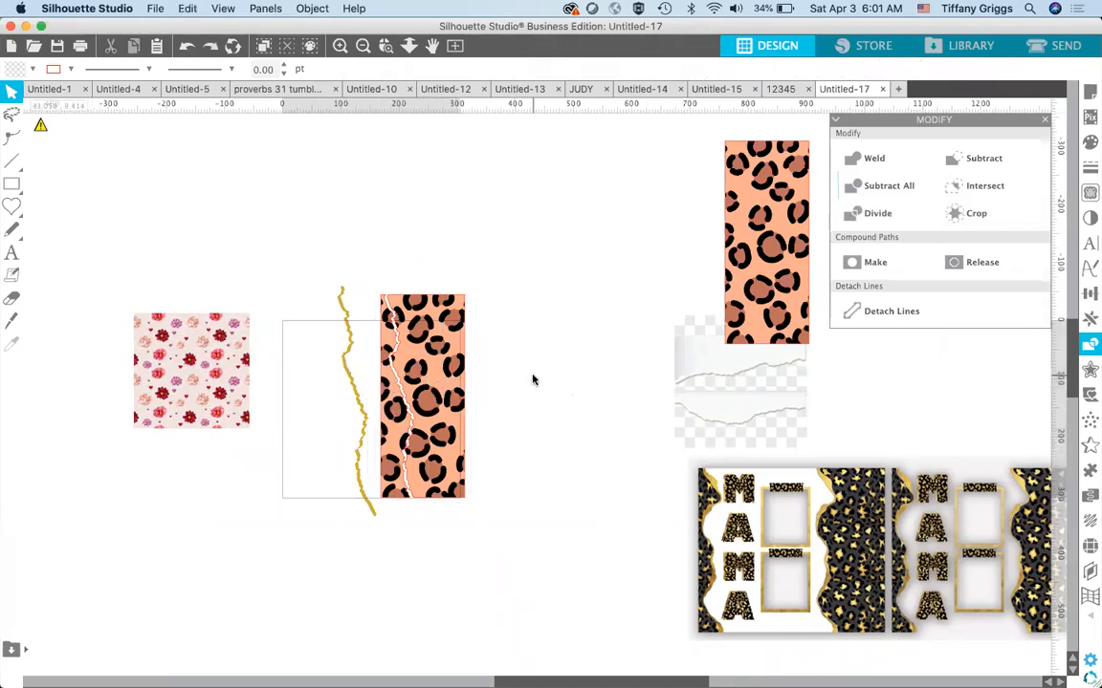
key(super+z)
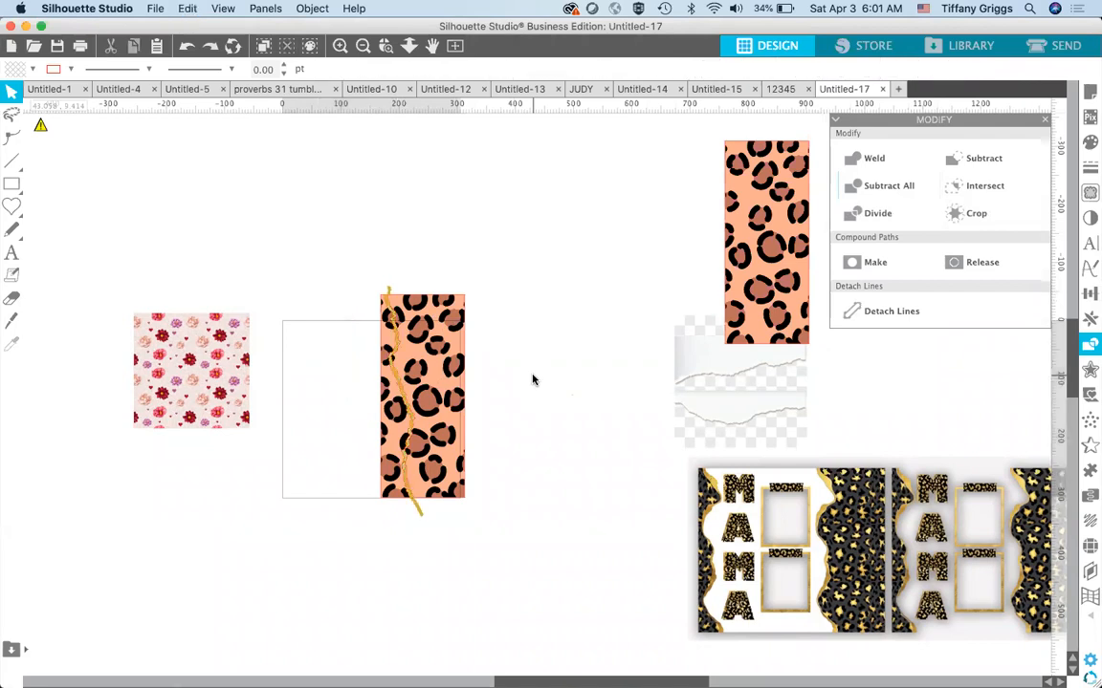
- Ungroup the cut leopard rectangle and delete the stray speck lying beside it
click(441, 360)
right_click(439, 356)
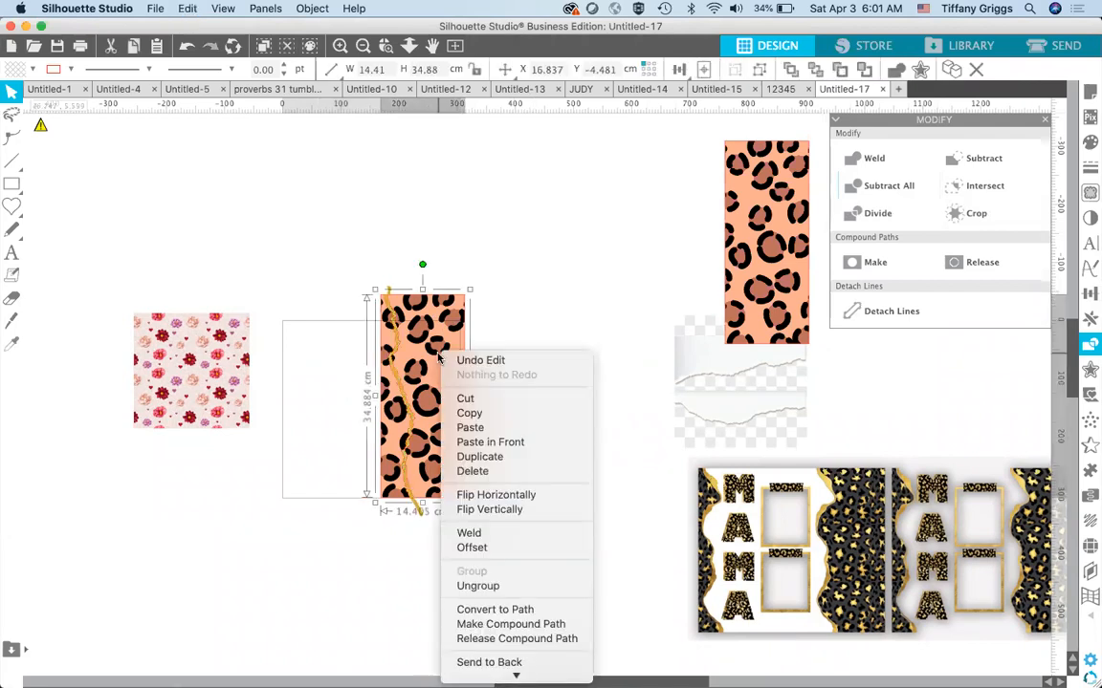
click(483, 585)
click(570, 397)
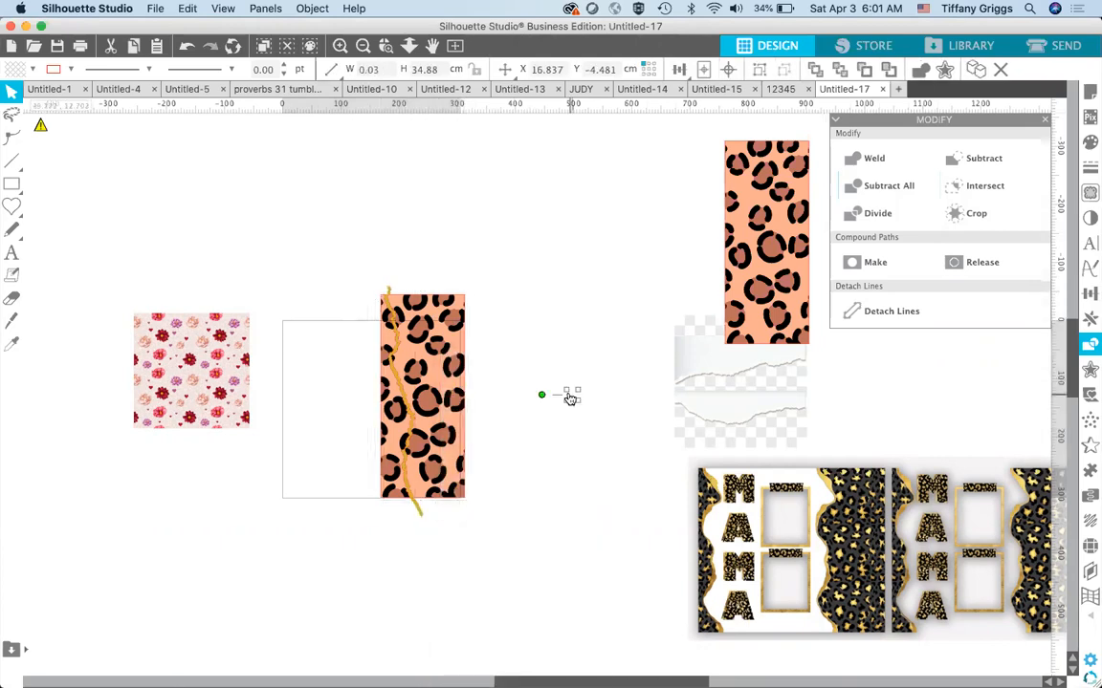
drag(537, 328, 579, 420)
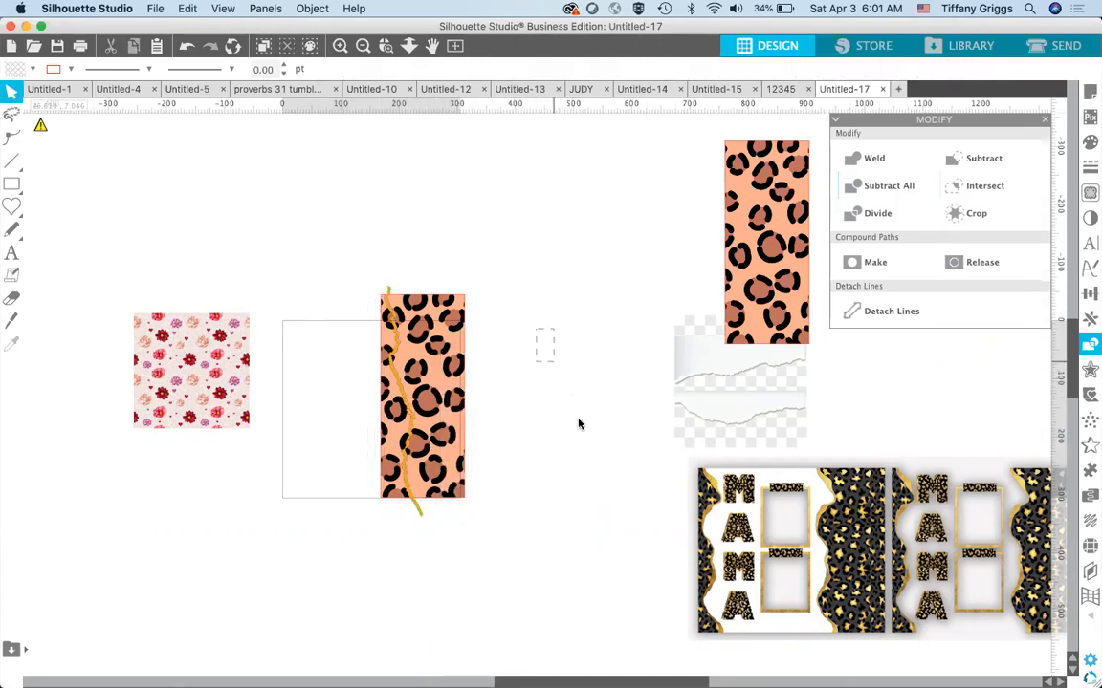
key(Delete)
- Move the narrow cut-off leopard piece off the page, next to the spare leopard rectangle
drag(396, 403, 364, 402)
drag(441, 295, 665, 238)
click(513, 360)
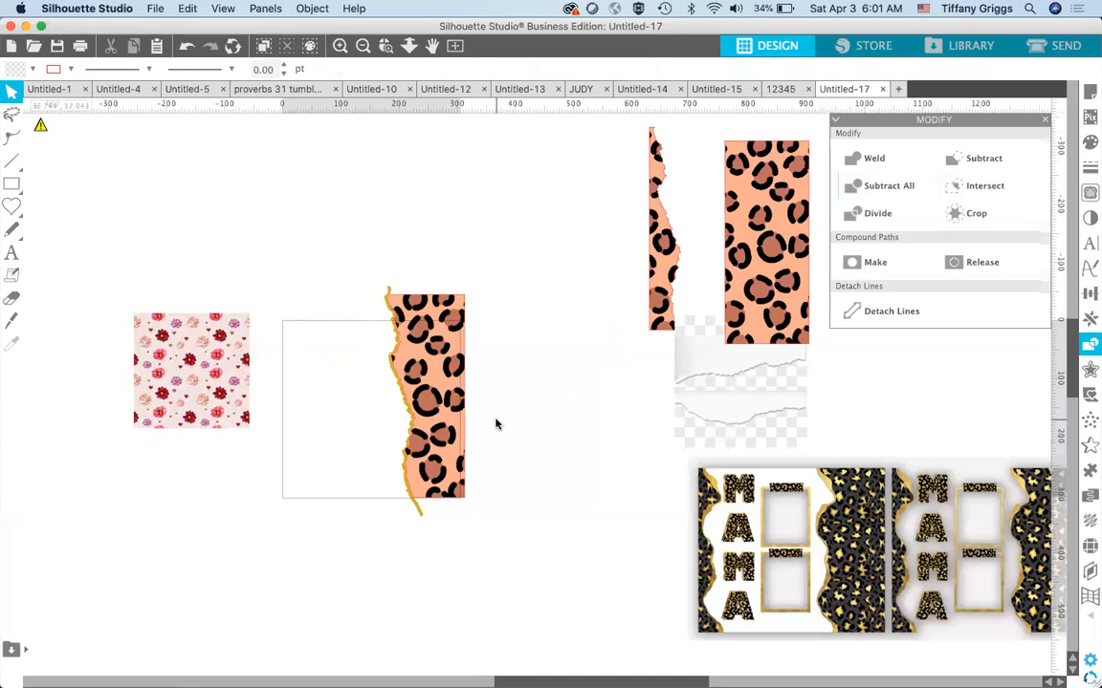
- Group the gold strip with the remaining leopard piece and move the group to about X 20.33, Y -3.97 cm, overhanging the page edge
click(394, 291)
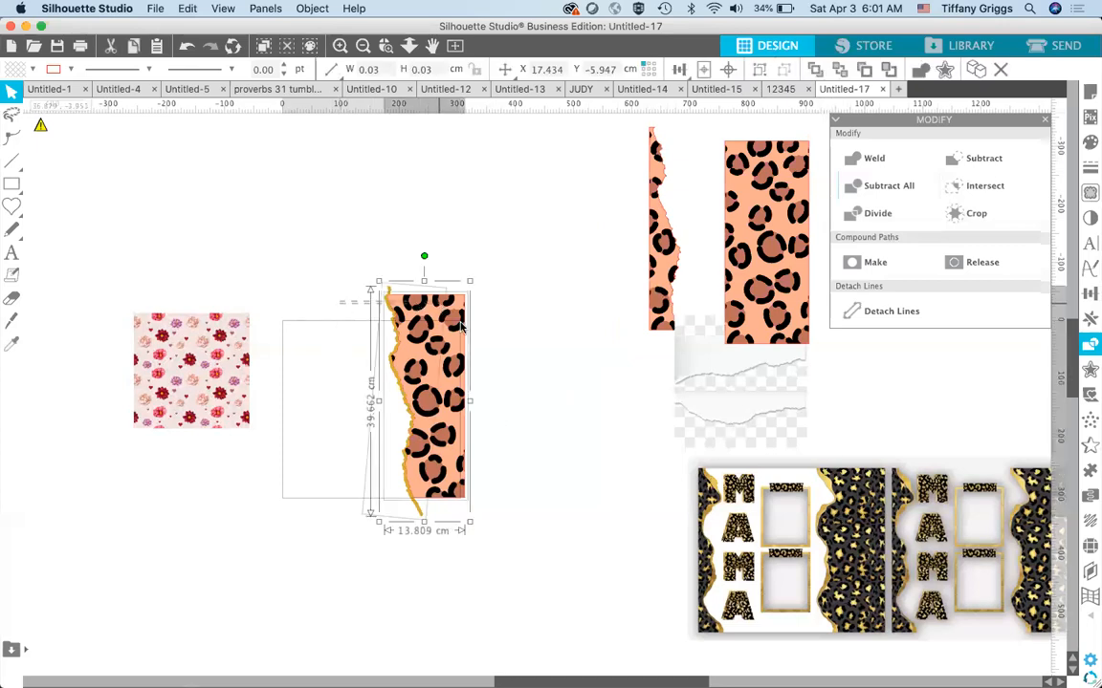
drag(459, 304, 466, 316)
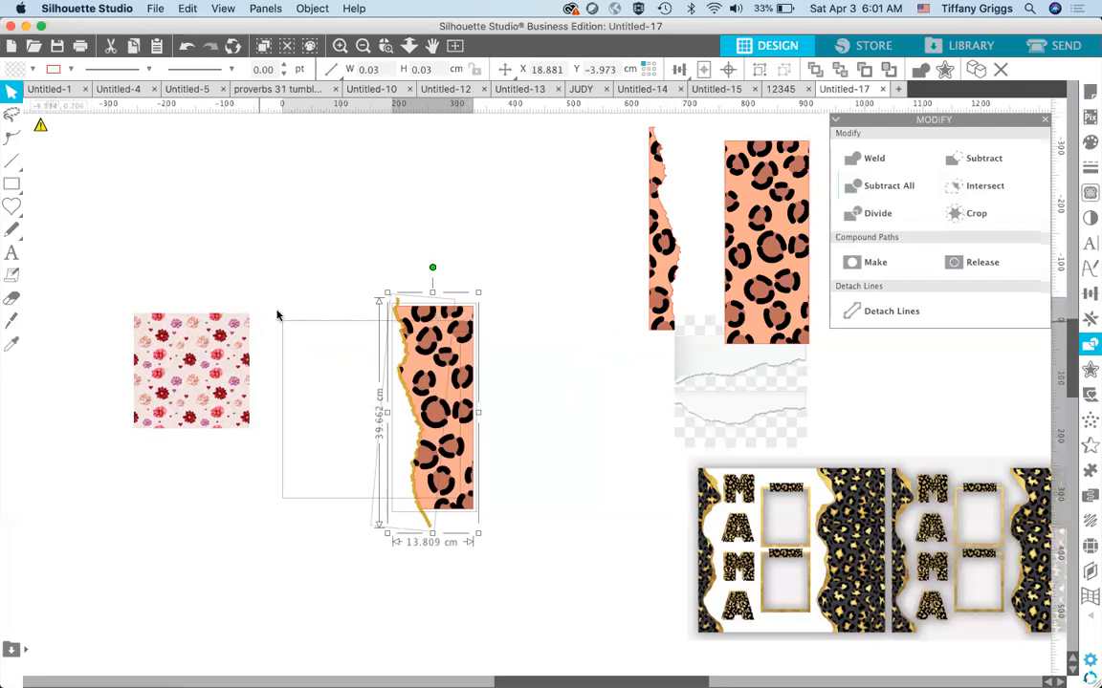
click(306, 294)
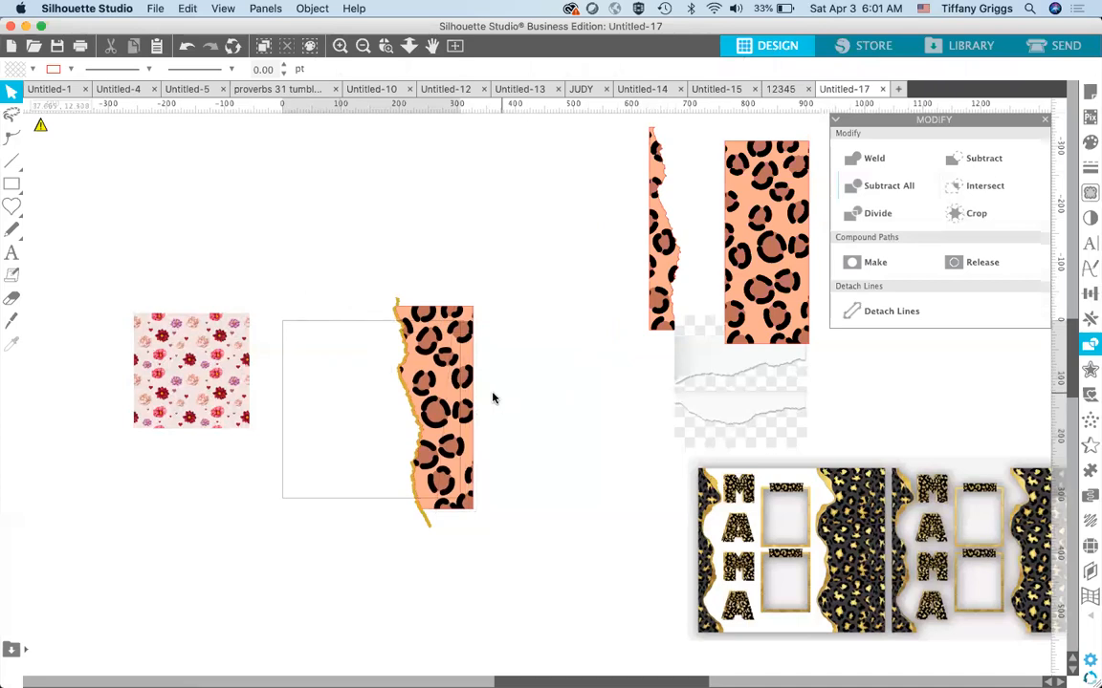
click(364, 387)
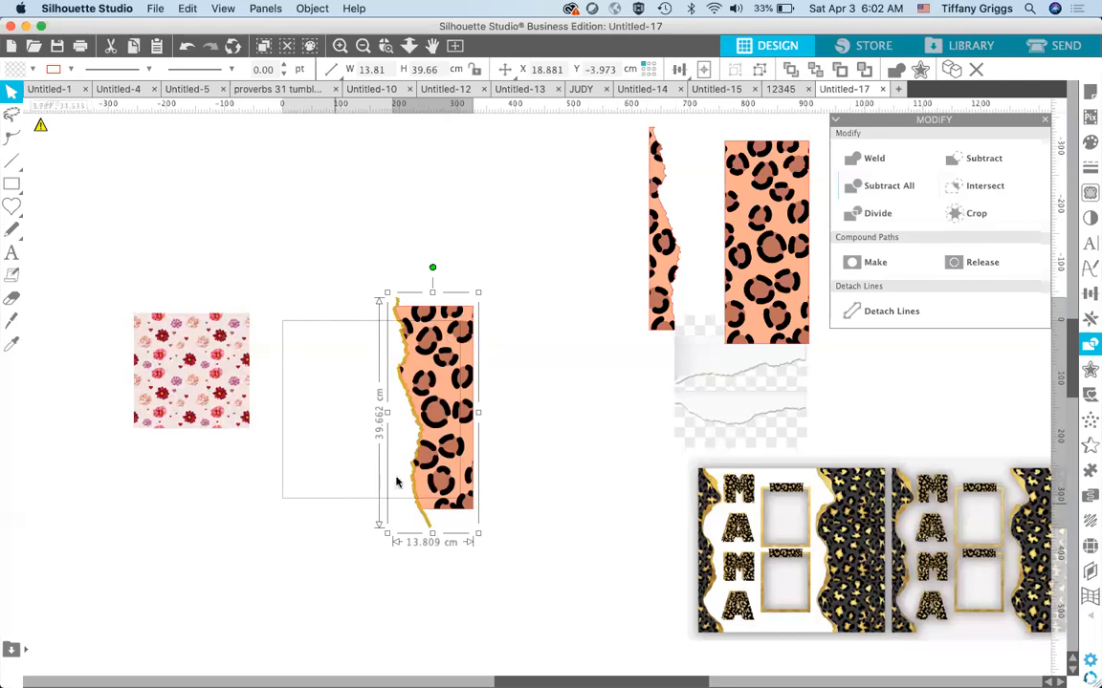
drag(454, 412, 463, 413)
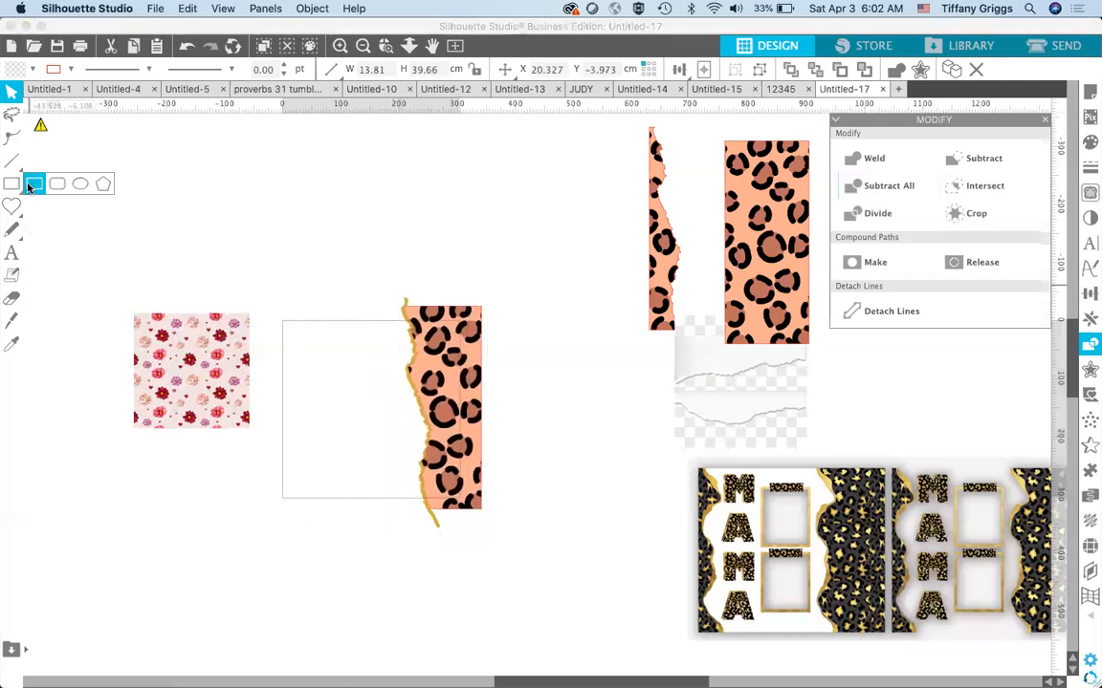
- Draw a tall rectangle, move it clear of the leopard group, and widen it to about 10.13 × 42.75 cm
click(34, 184)
drag(421, 283, 462, 534)
key(v)
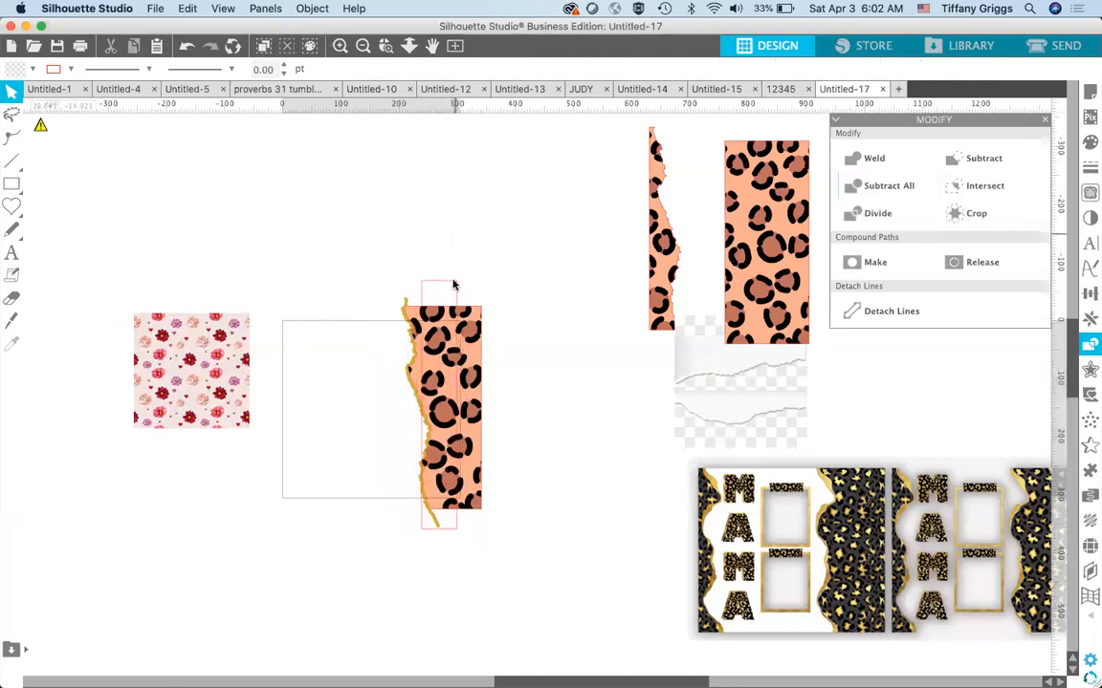
drag(450, 284, 357, 281)
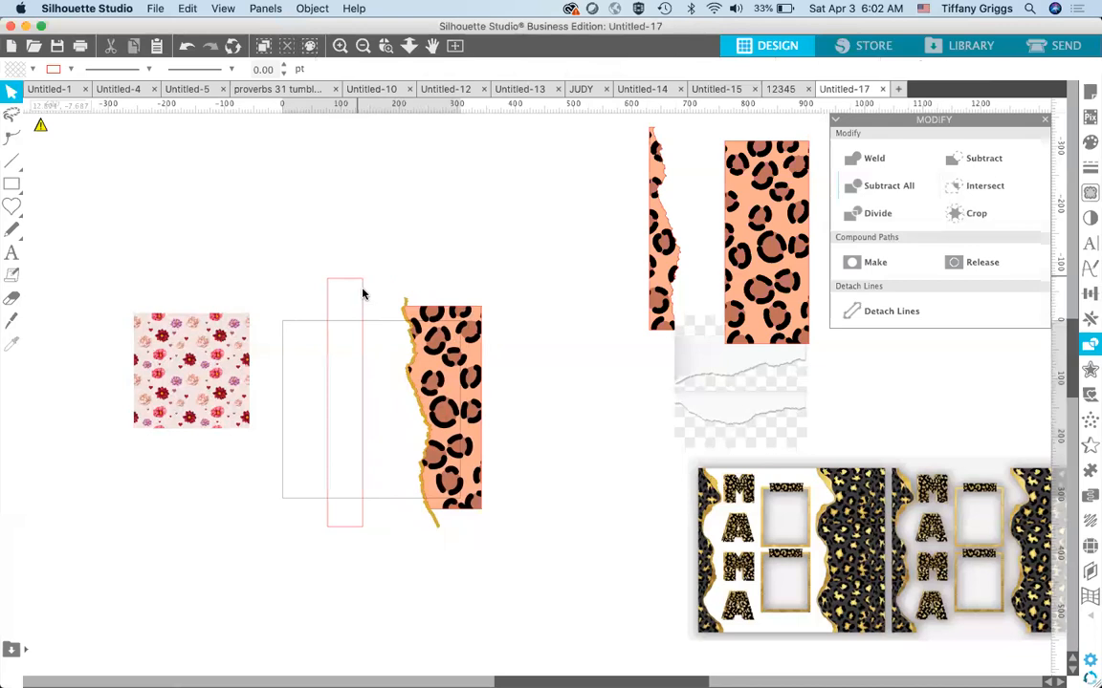
click(363, 402)
drag(368, 403, 391, 409)
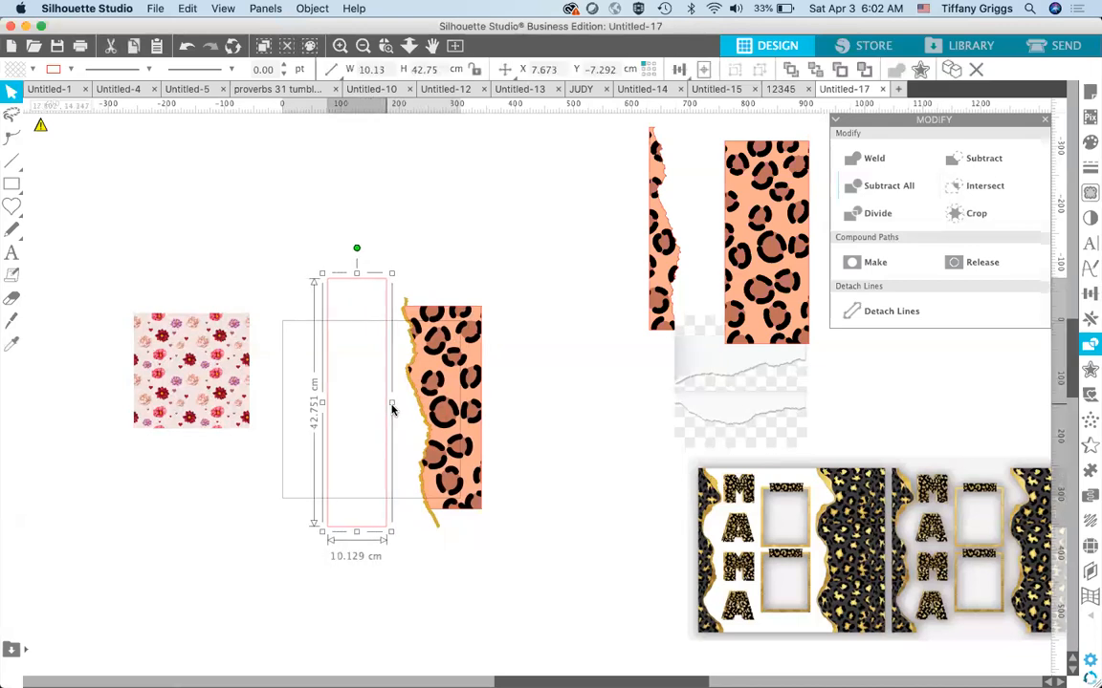
- Align the tall rectangle's right edge with the page's right edge and duplicate it directly to its right
click(677, 70)
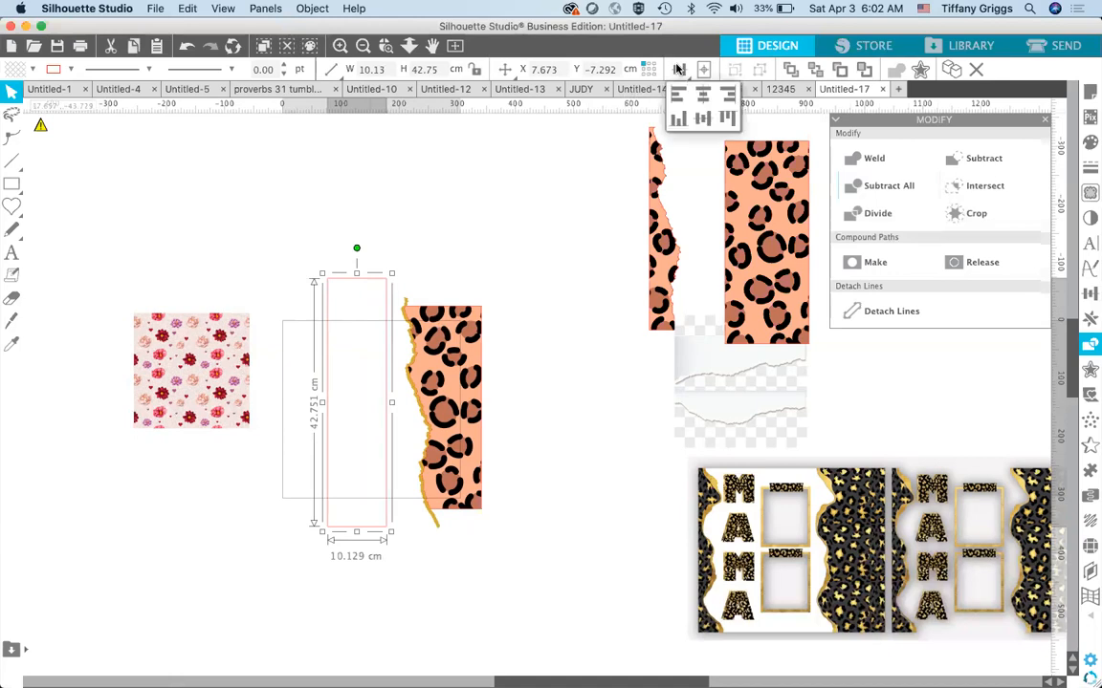
click(727, 100)
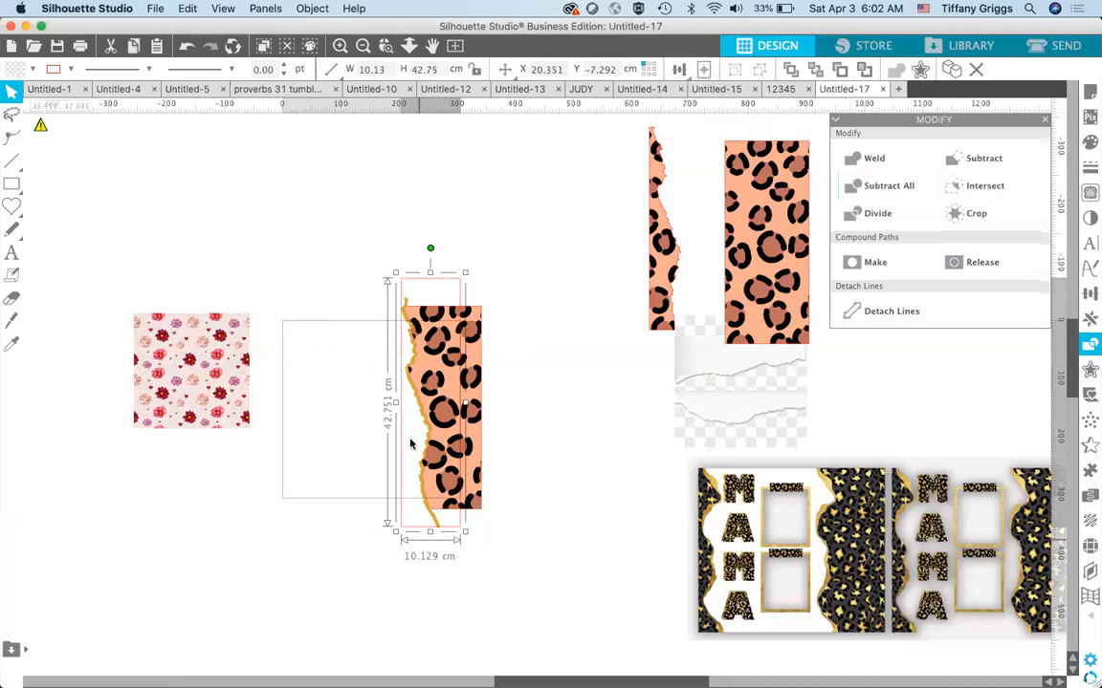
click(558, 493)
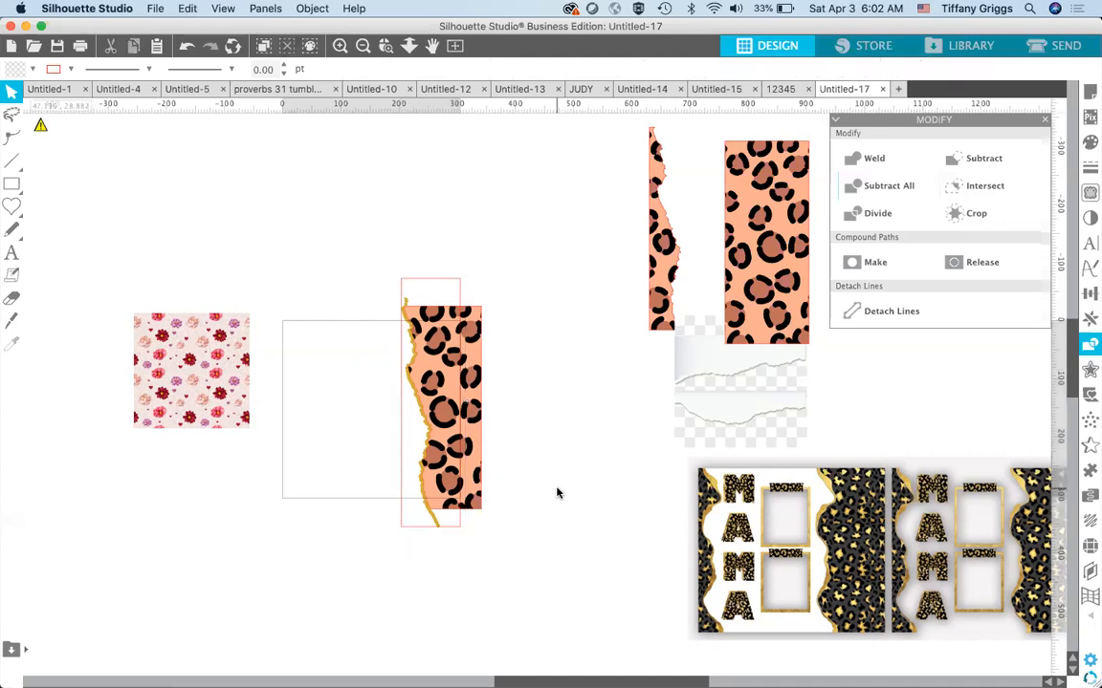
click(462, 287)
key(super+Right)
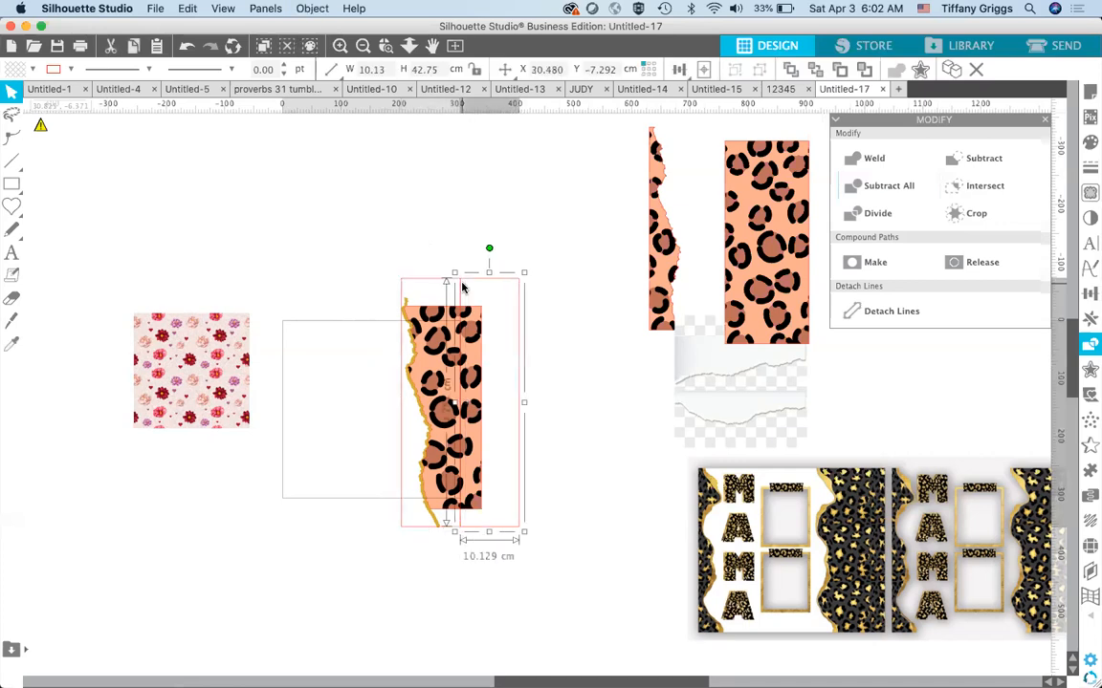
click(567, 321)
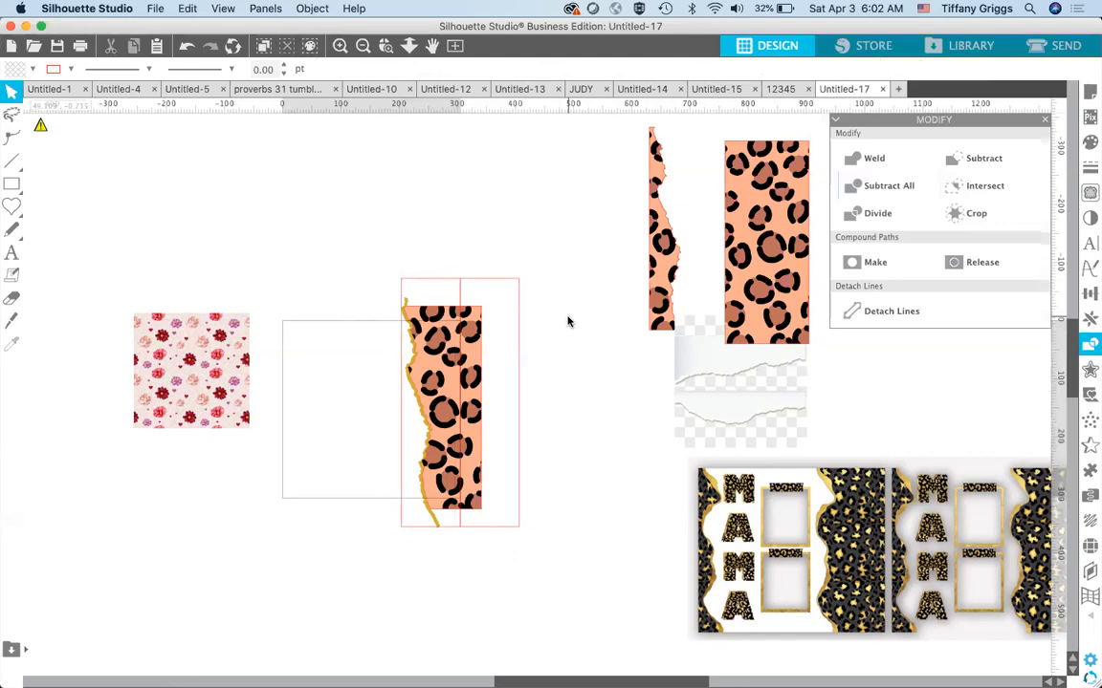
- Duplicate the torn-edge leopard group directly to its right
click(445, 368)
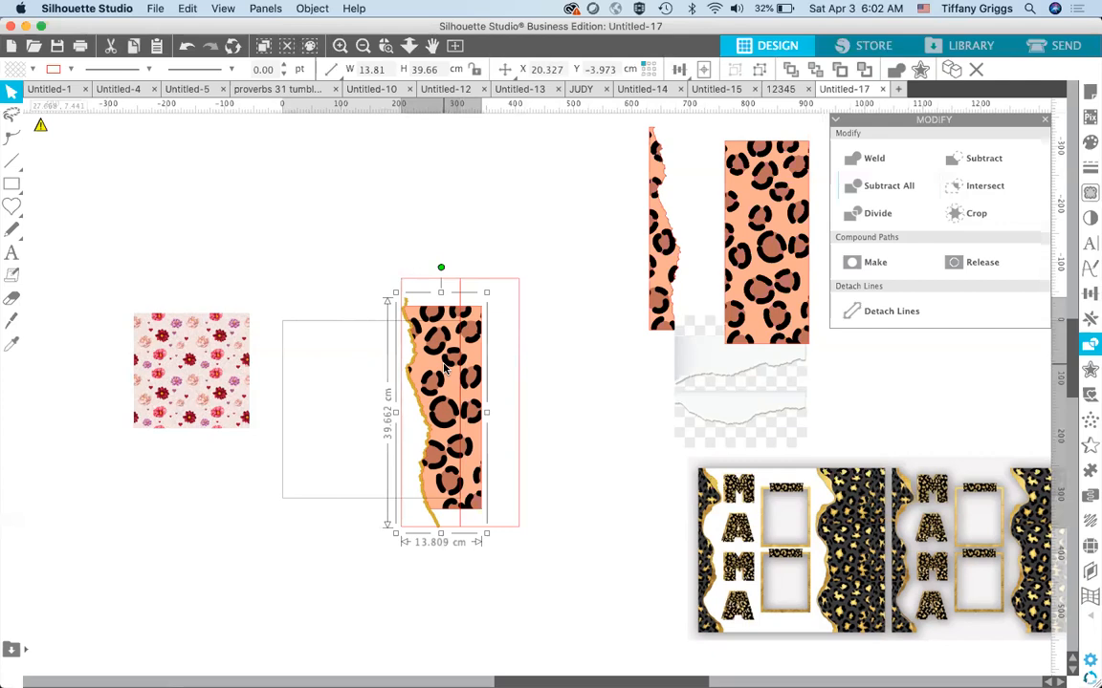
key(super+Right)
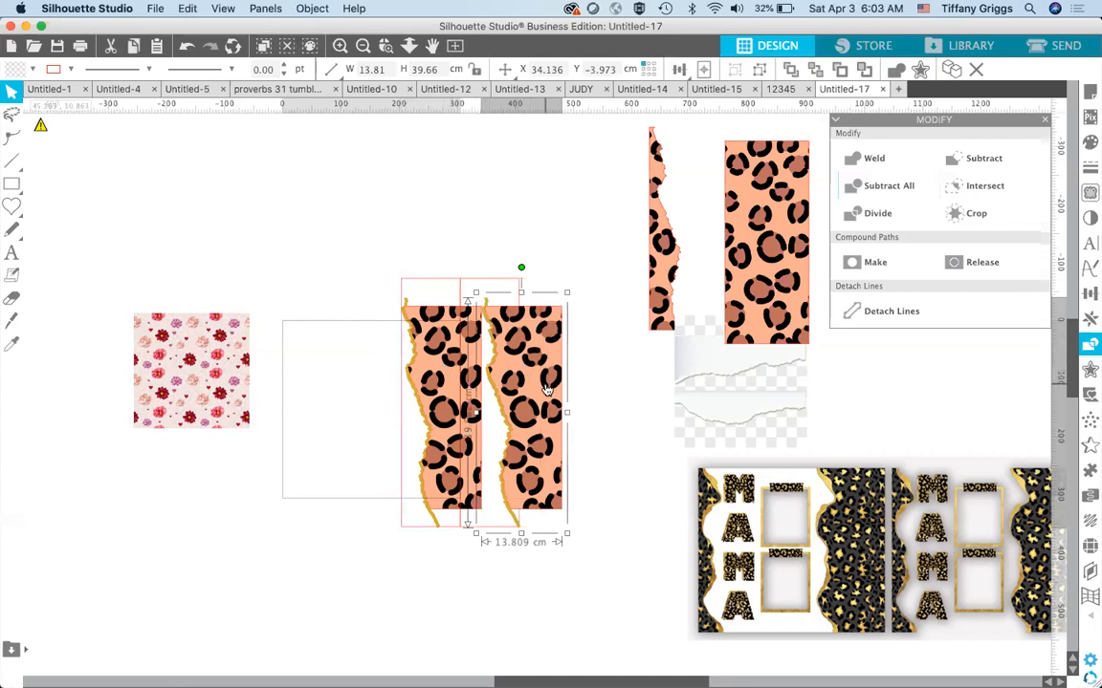
click(602, 383)
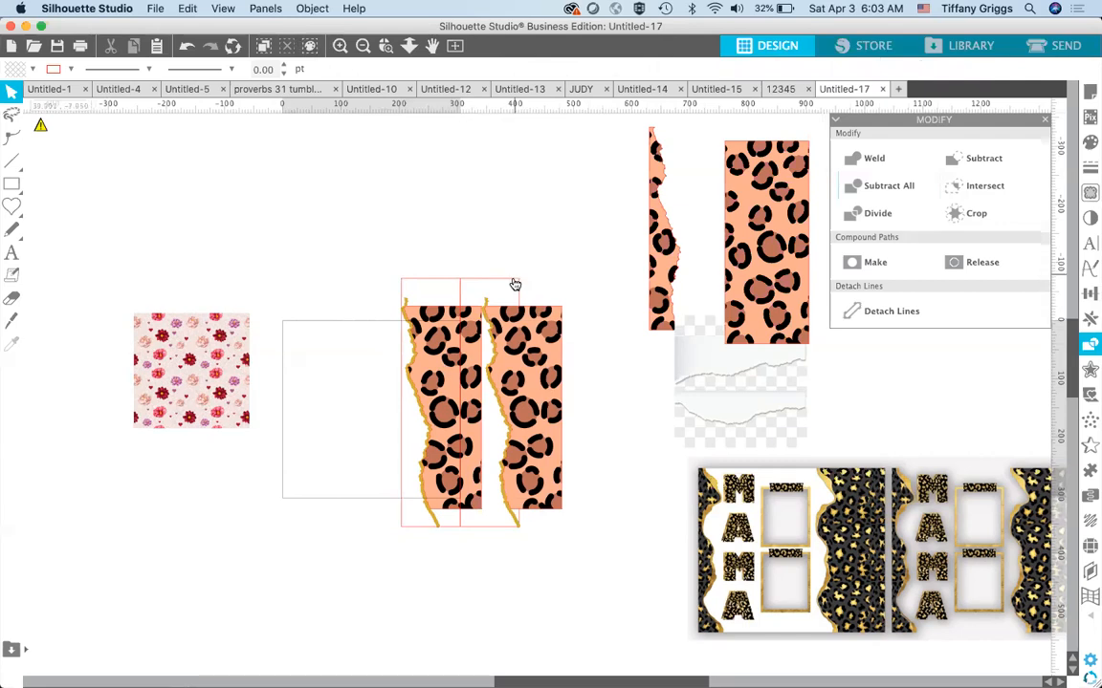
- Crop the original torn-edge leopard group with the tall rectangle just outside the page edge
click(435, 347)
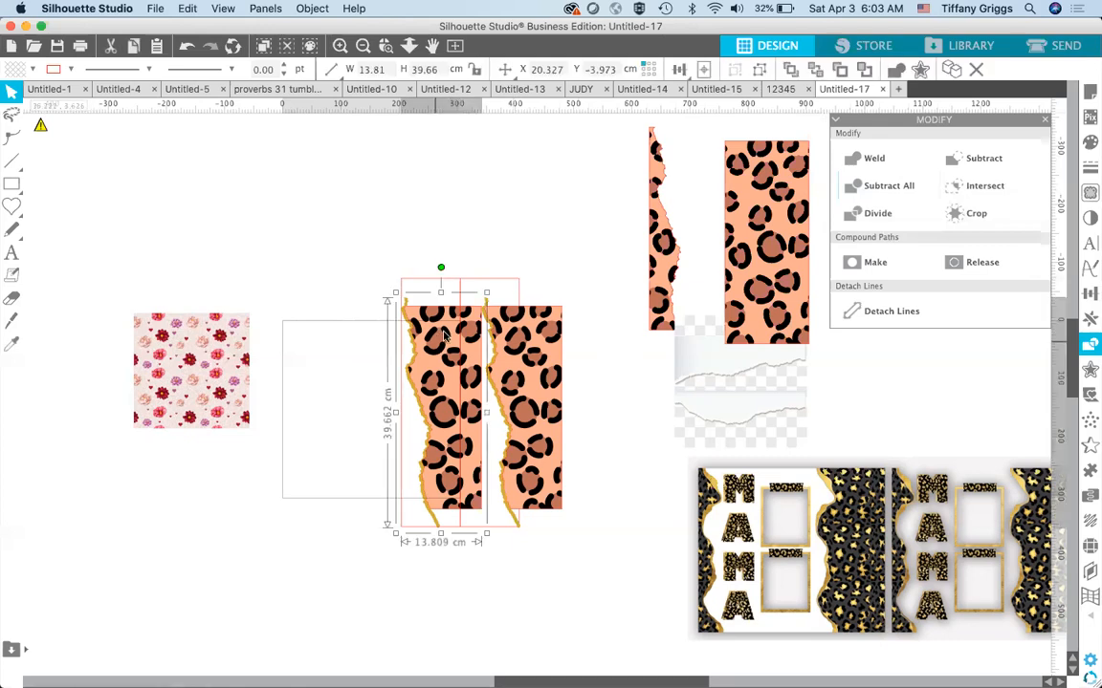
shift+click(493, 285)
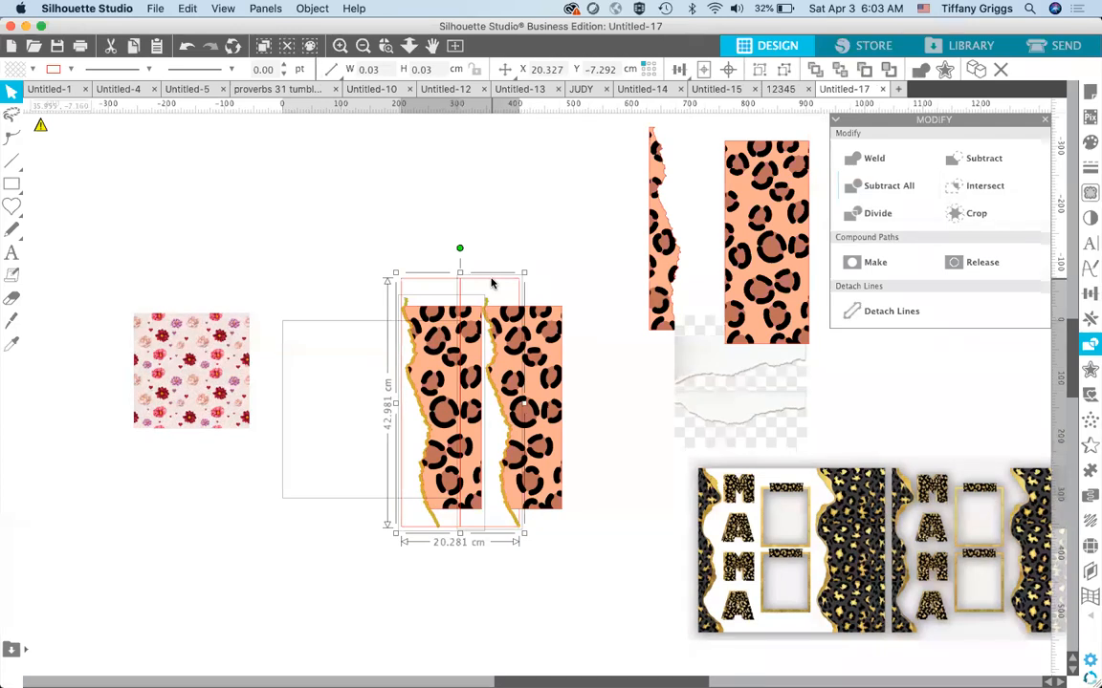
click(977, 215)
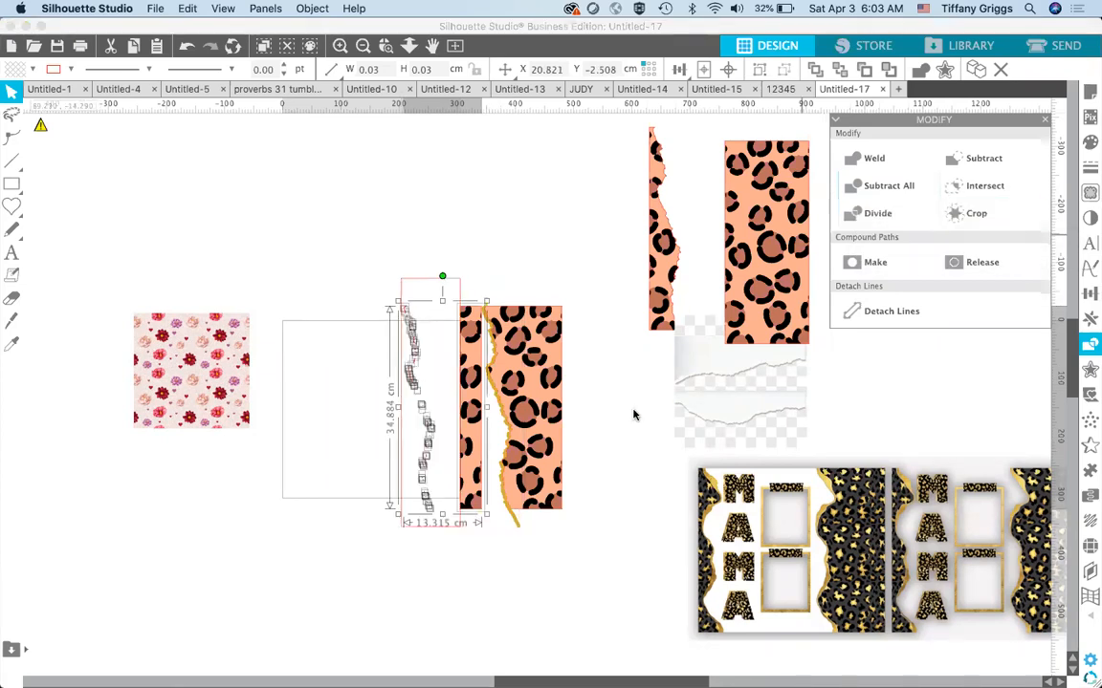
click(642, 438)
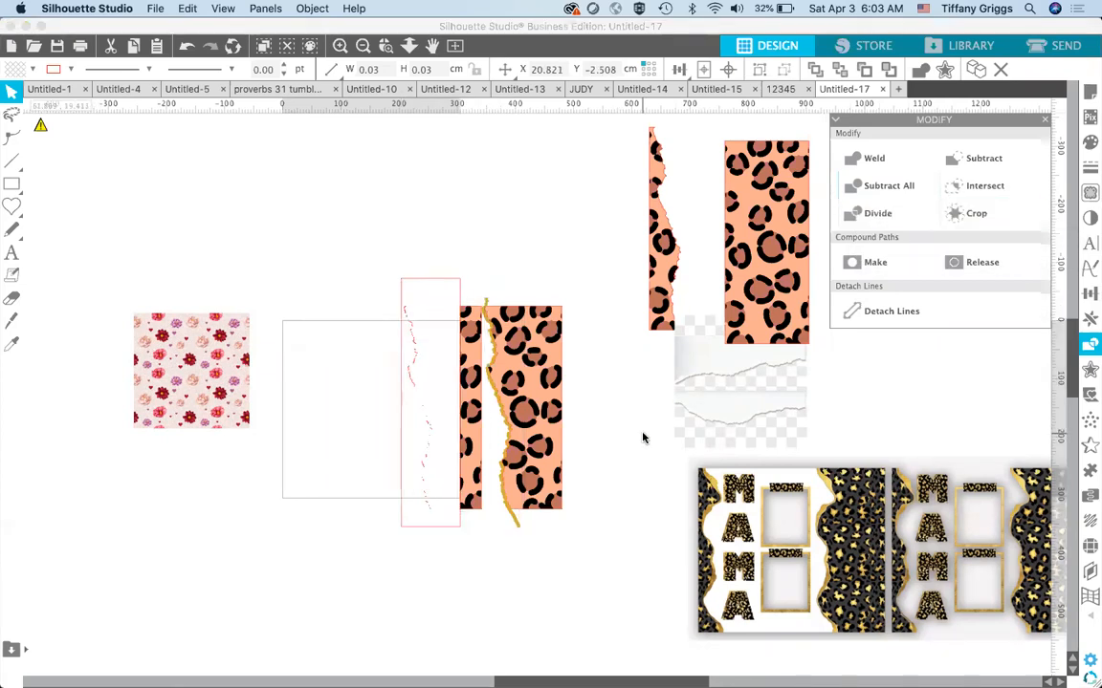
- Delete the leftover outline fragments inside the tall rectangle on the page
click(408, 353)
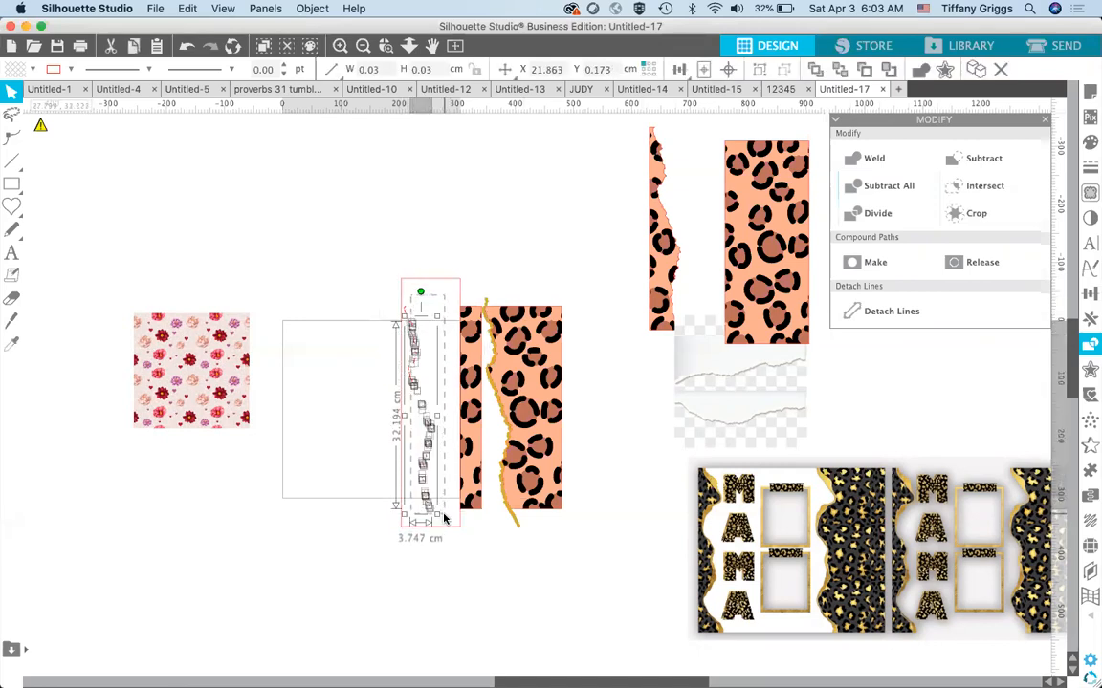
key(Delete)
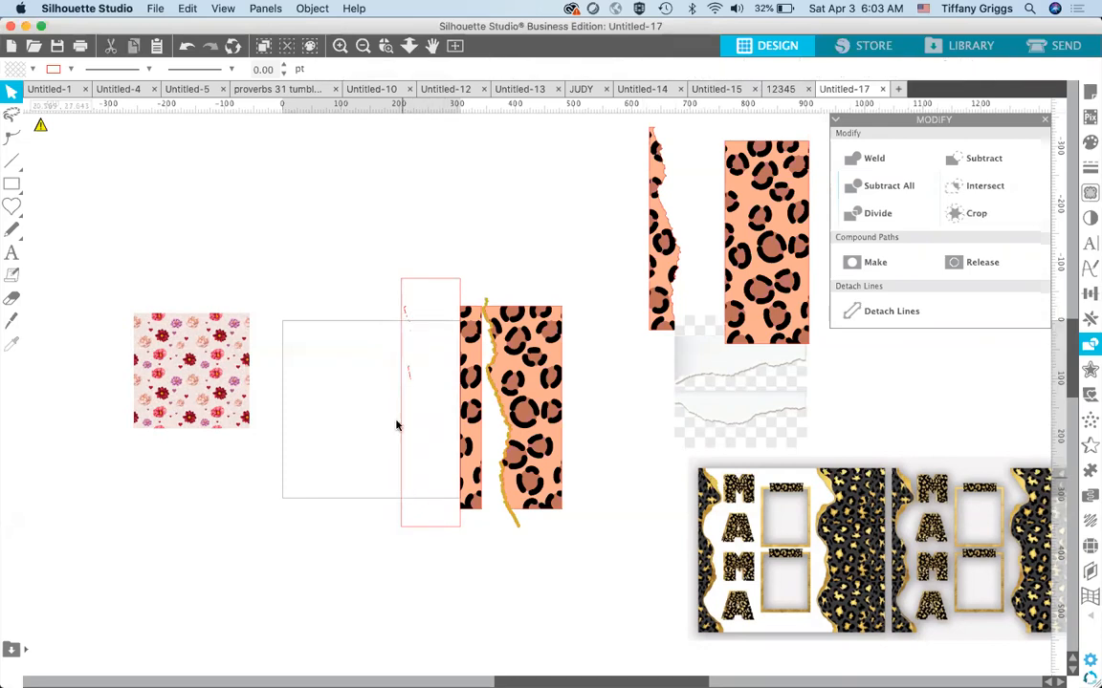
drag(422, 396, 387, 292)
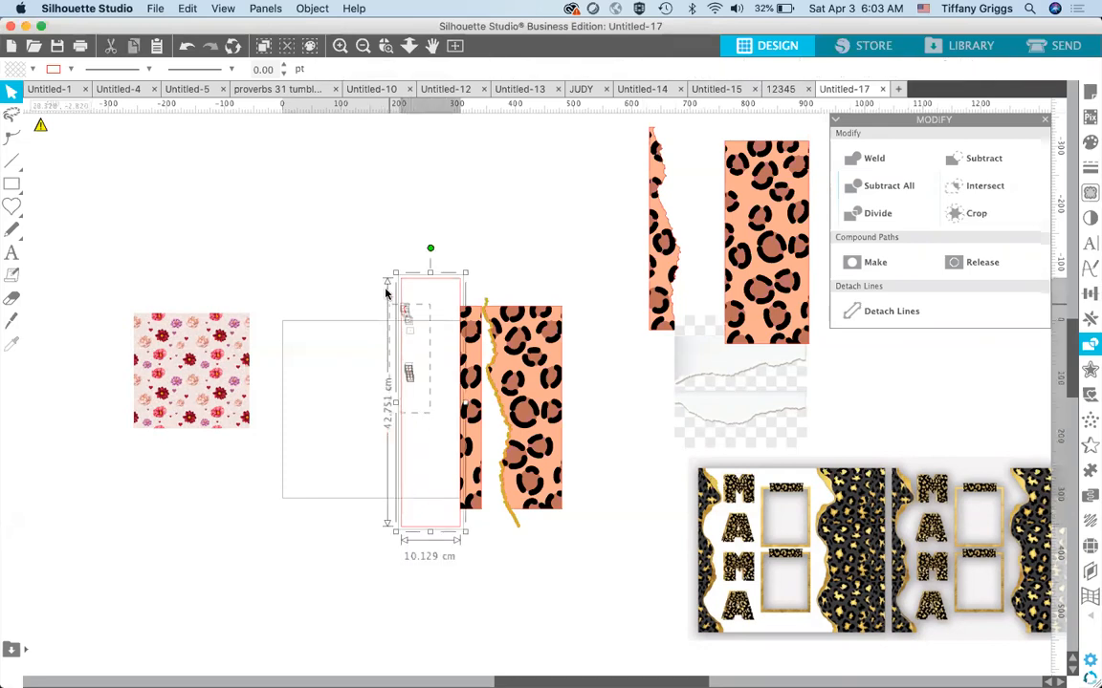
shift+click(459, 283)
key(Delete)
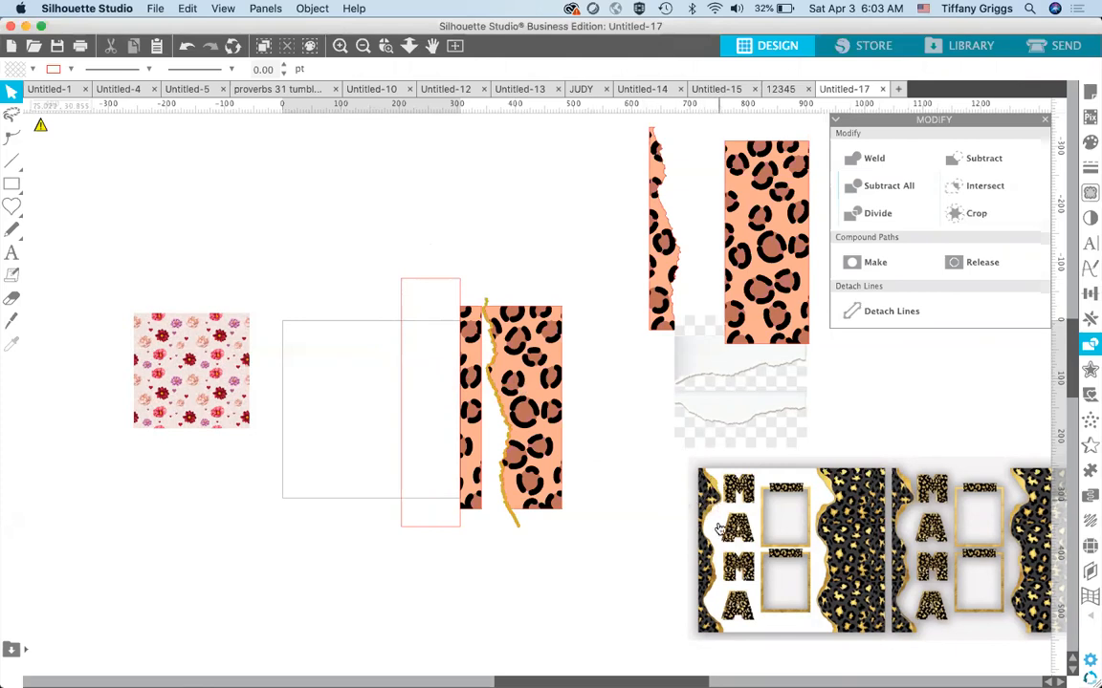
- Undo the fragment deletions and the crop of the leopard group
key(super+z)
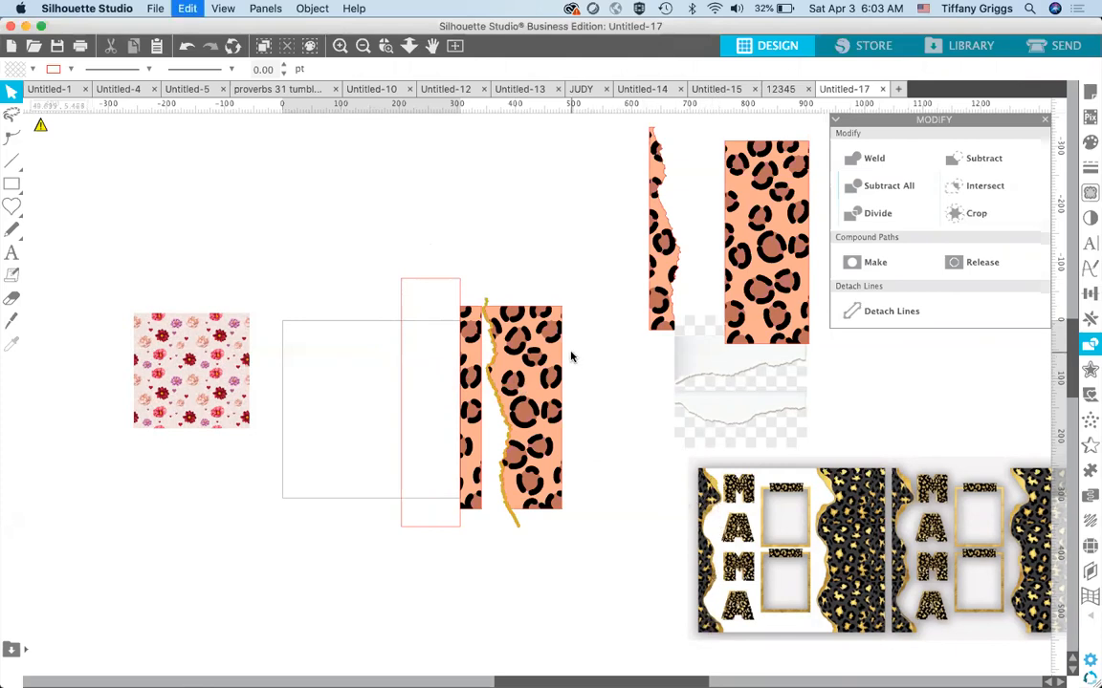
key(super+z)
key(super+z)
key(super+z)
key(super+z)
key(super+z)
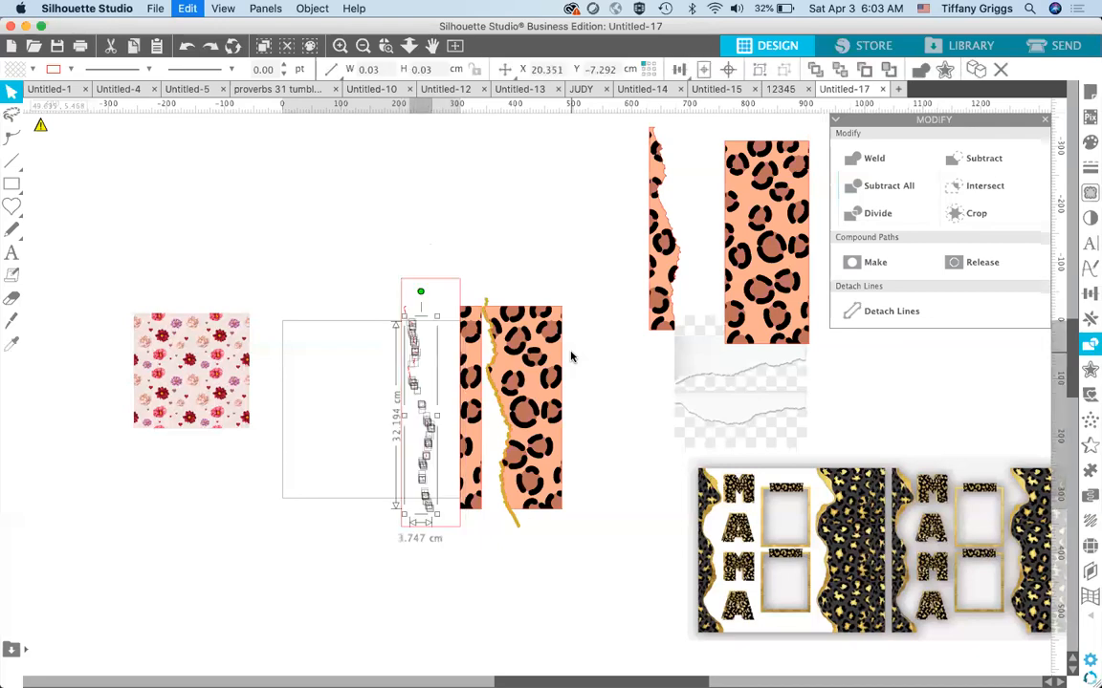
key(super+z)
key(super+z)
key(super+z)
key(super+z)
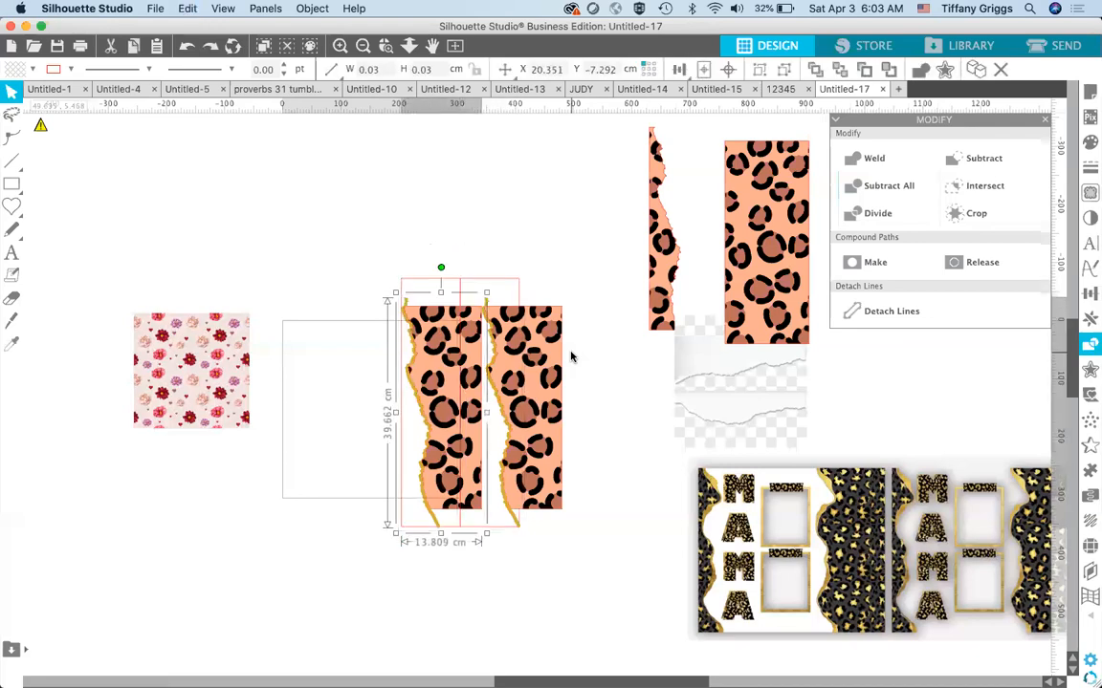
- Undo the duplication of the torn-edge leopard group and remove the tall rectangle just outside the page edge
key(super+z)
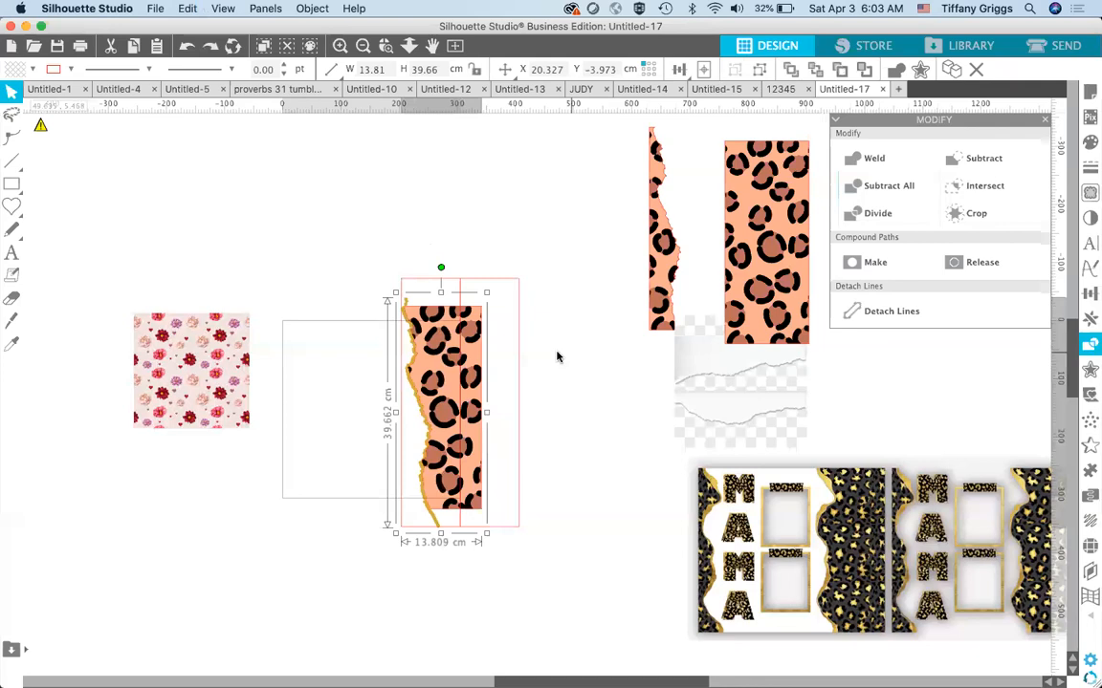
key(super+z)
key(Delete)
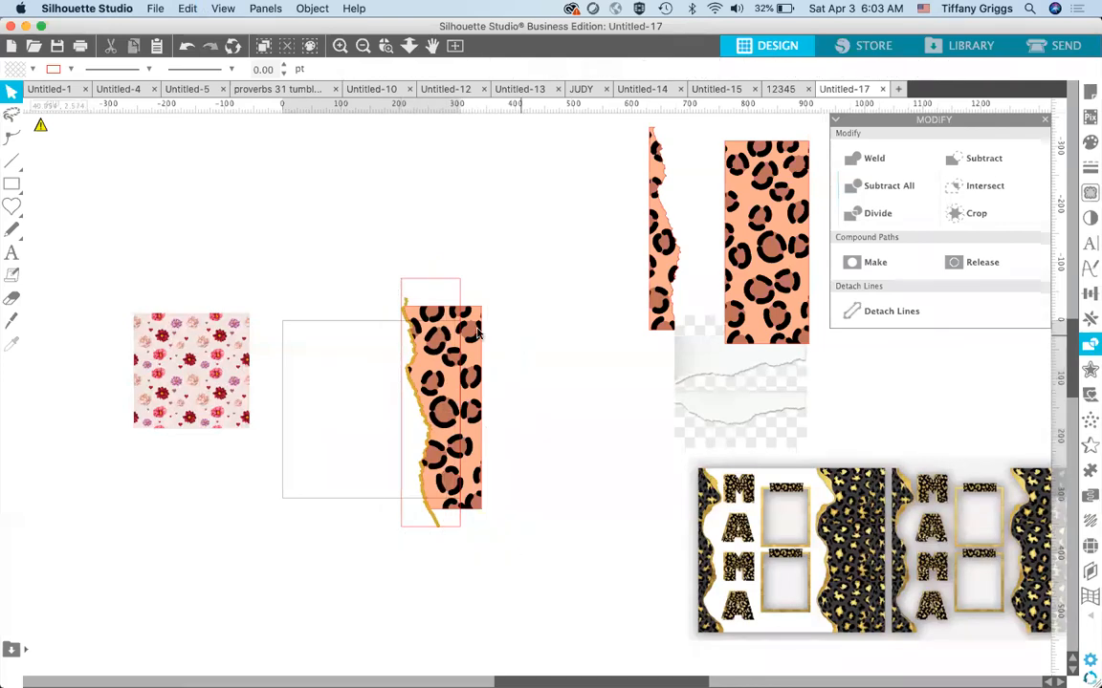
- Shift the torn-edge leopard group slightly right and stretch it to about 16.97 cm wide, extending farther past the page edge
mouse_move(479, 333)
mouse_down()
mouse_move(502, 335)
mouse_move(487, 312)
mouse_up()
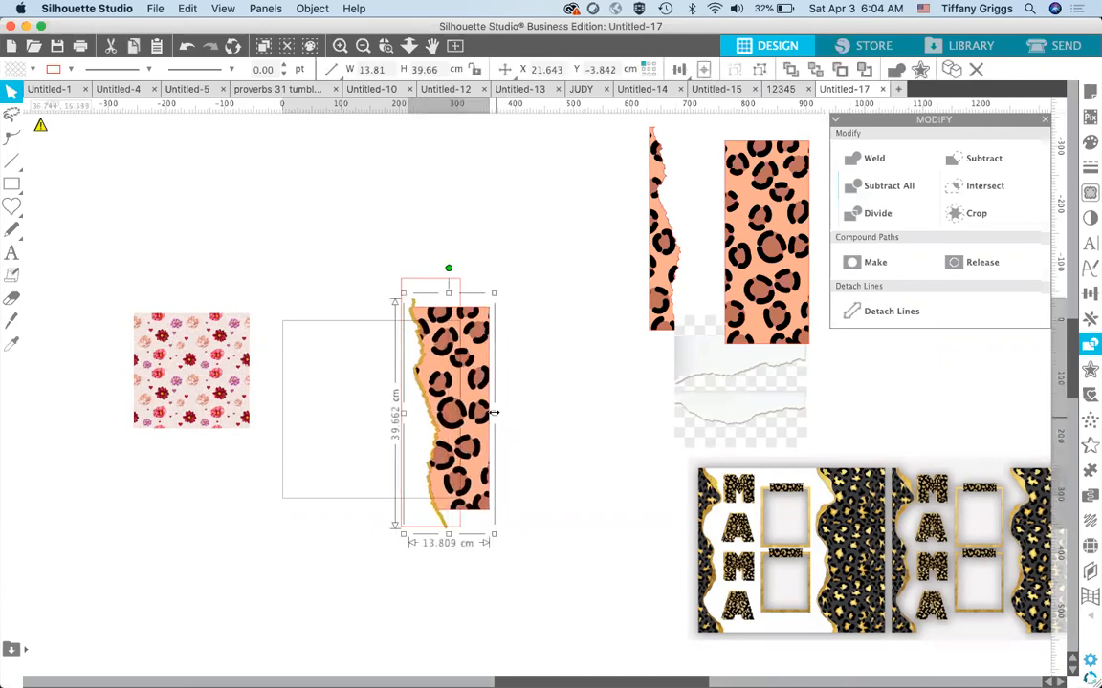
mouse_move(497, 413)
mouse_down()
mouse_move(508, 415)
mouse_move(499, 404)
mouse_up()
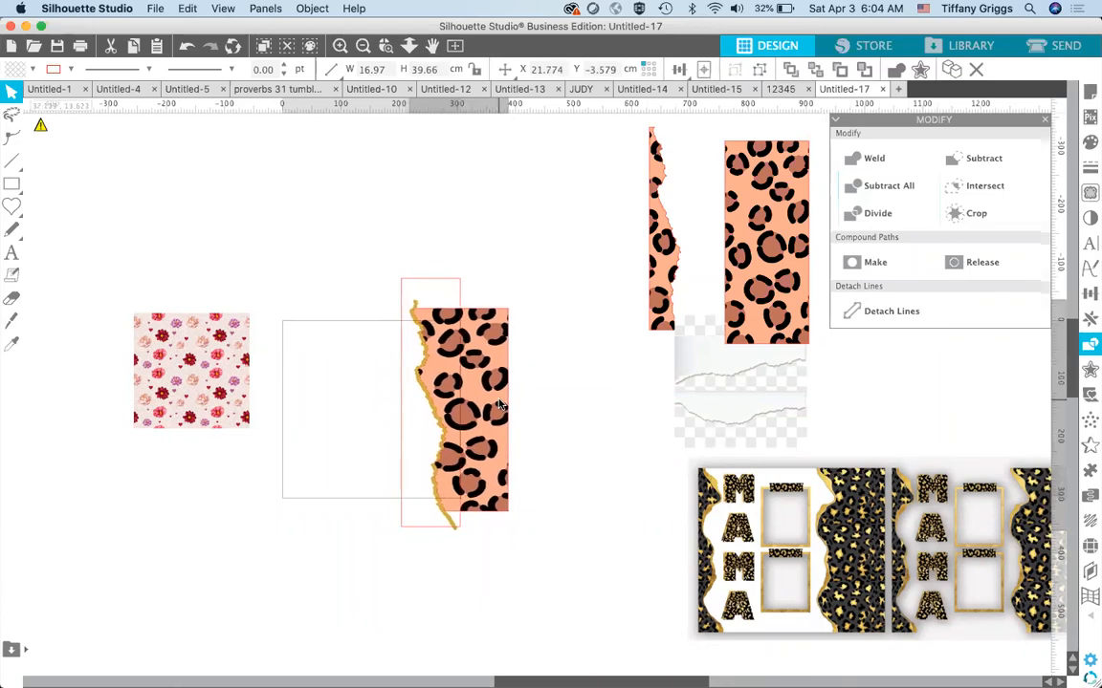
click(500, 289)
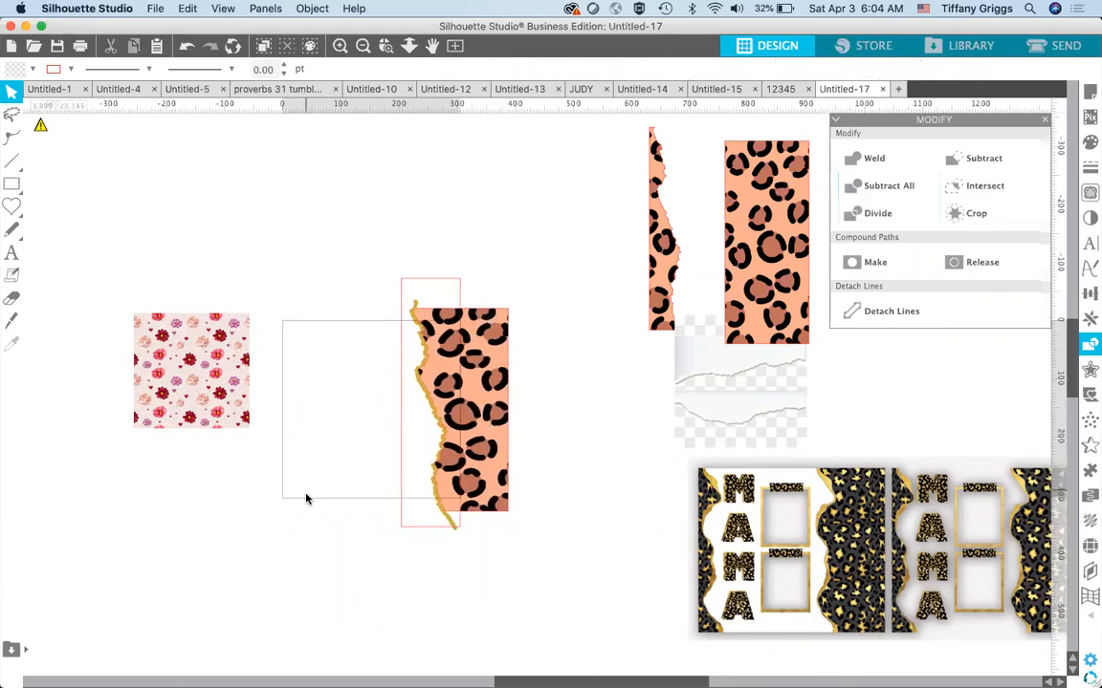
- Duplicate the tall rectangle inside the page edge directly to its right, just outside the page
click(453, 280)
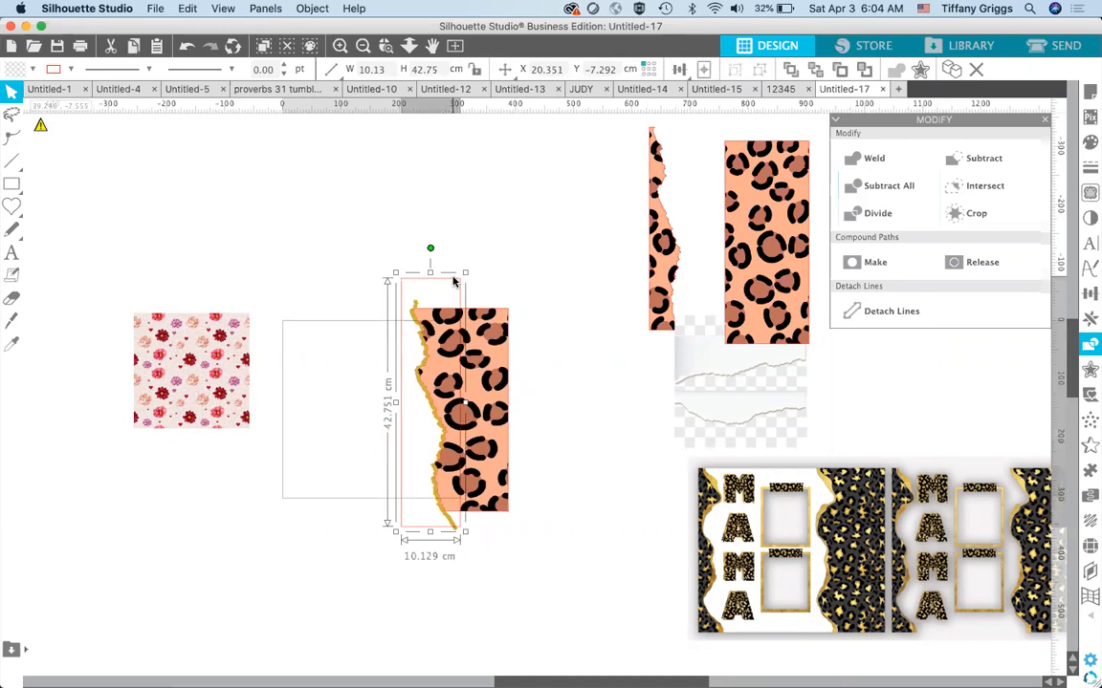
key(super+Right)
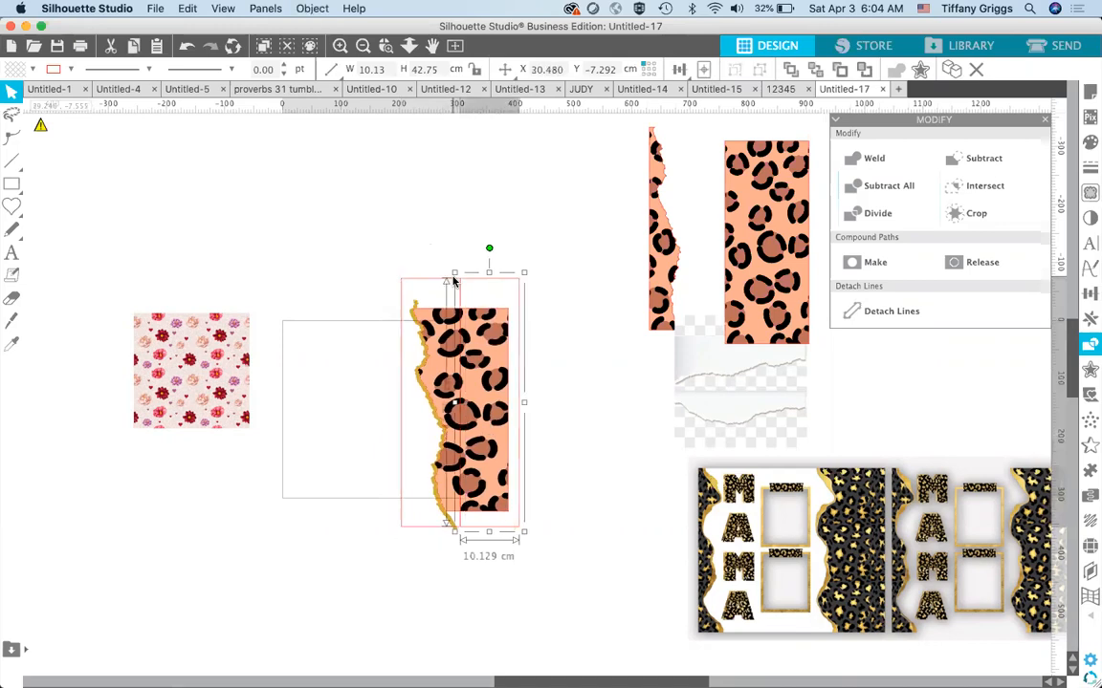
click(588, 361)
- Duplicate the widened torn-edge leopard group directly to its right
click(496, 349)
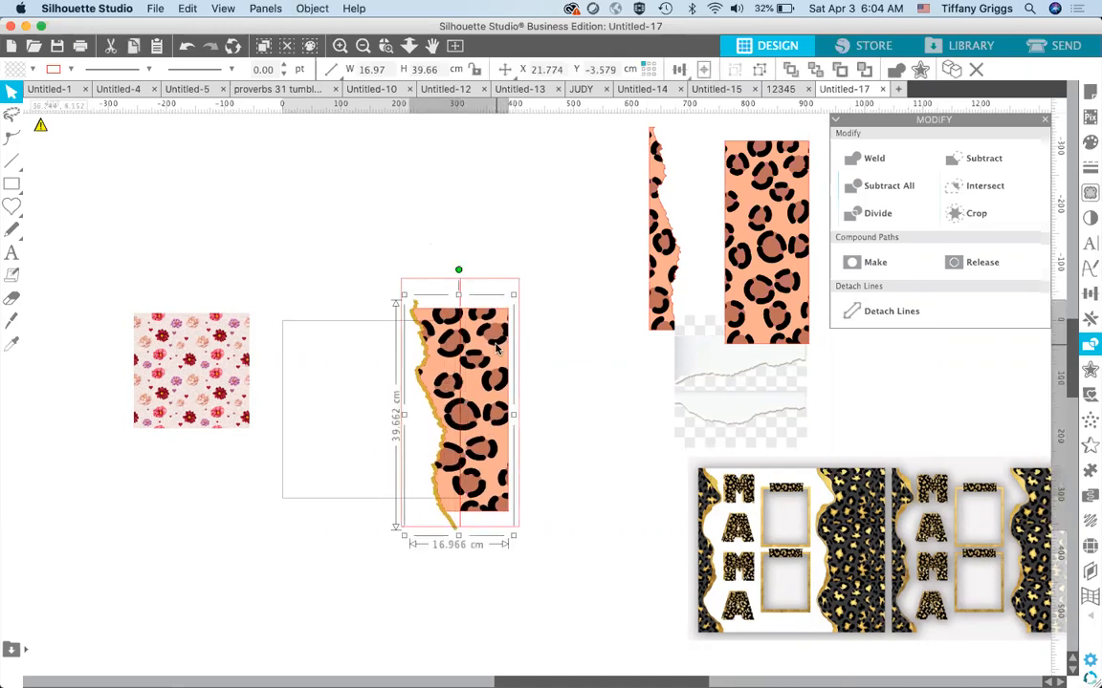
key(super+Right)
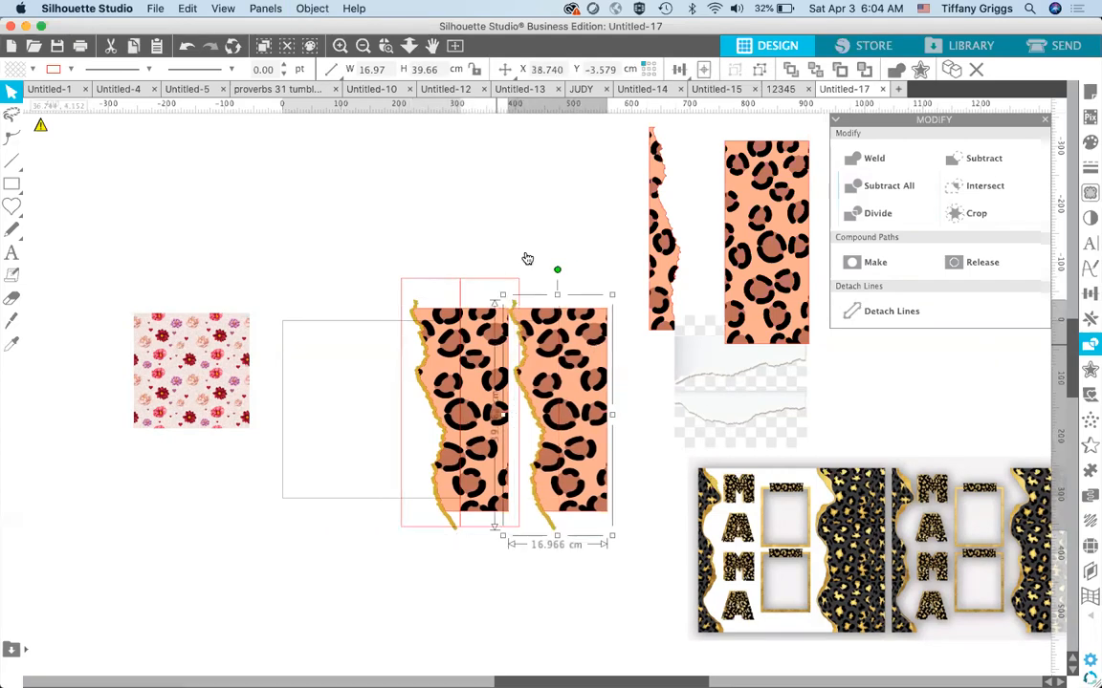
click(524, 251)
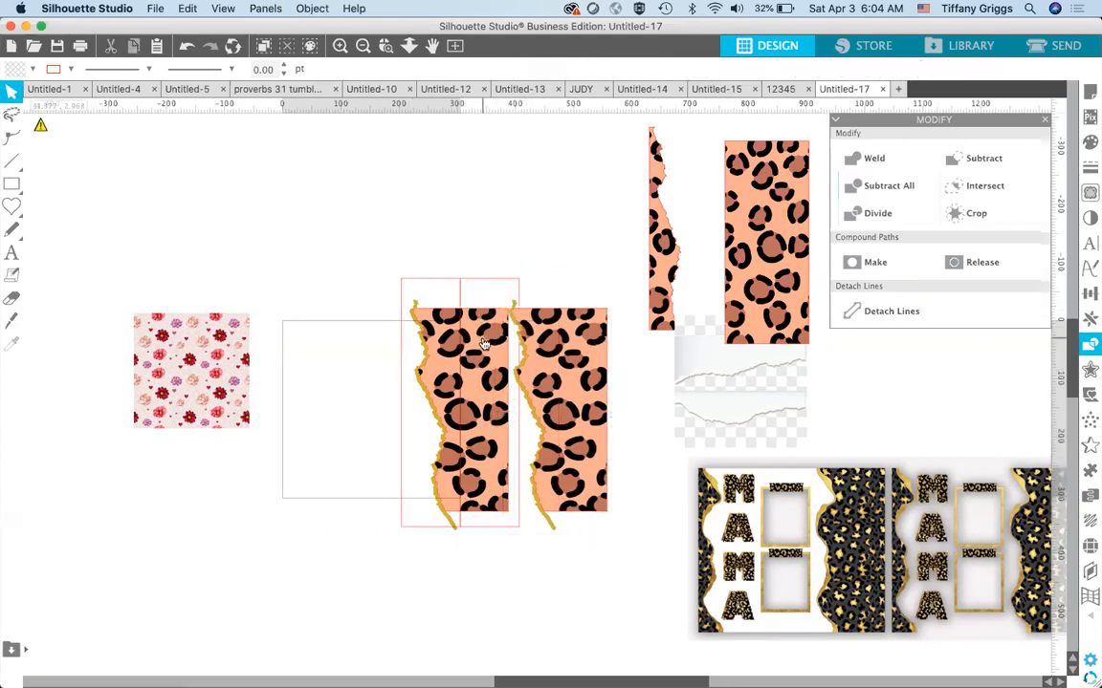
- Crop the original widened leopard group with the tall rectangle just outside the page edge
click(485, 344)
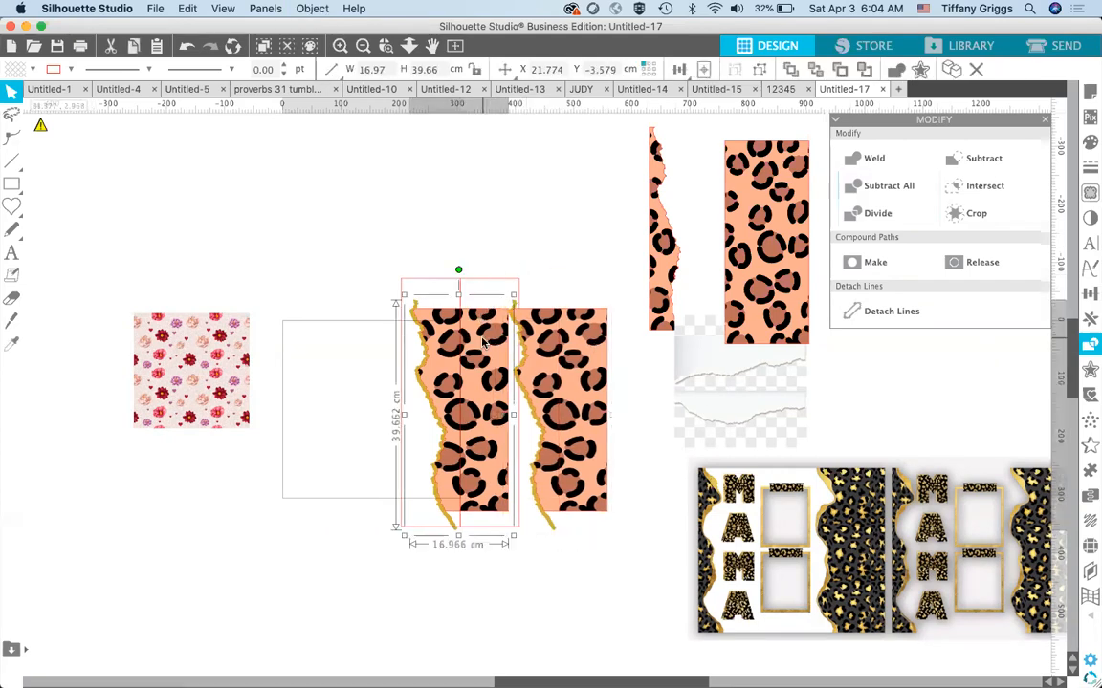
shift+click(516, 281)
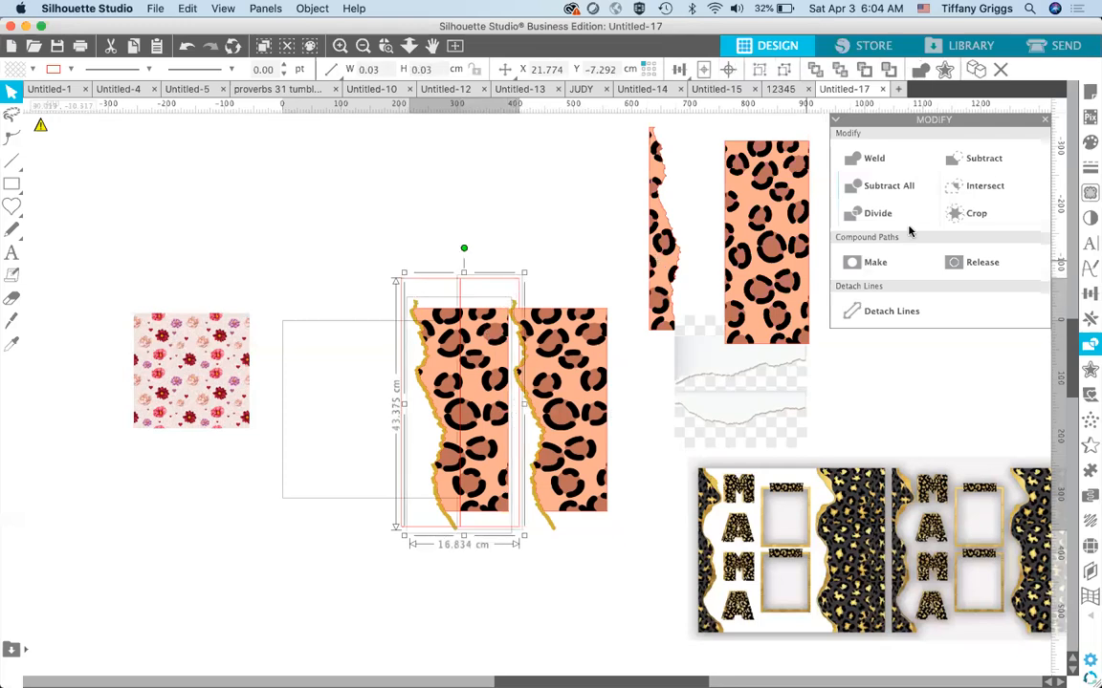
click(956, 219)
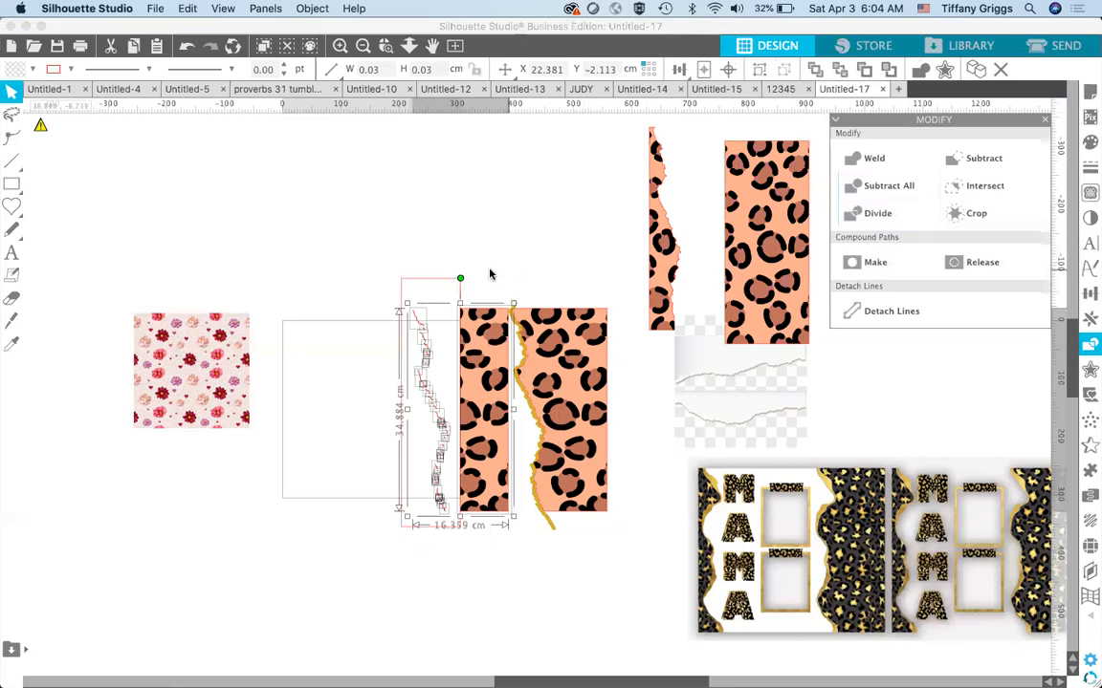
- Delete the leftover torn-edge outline fragments inside the tall rectangle on the page and select the cropped leopard strip
drag(460, 280, 407, 331)
drag(442, 543, 450, 542)
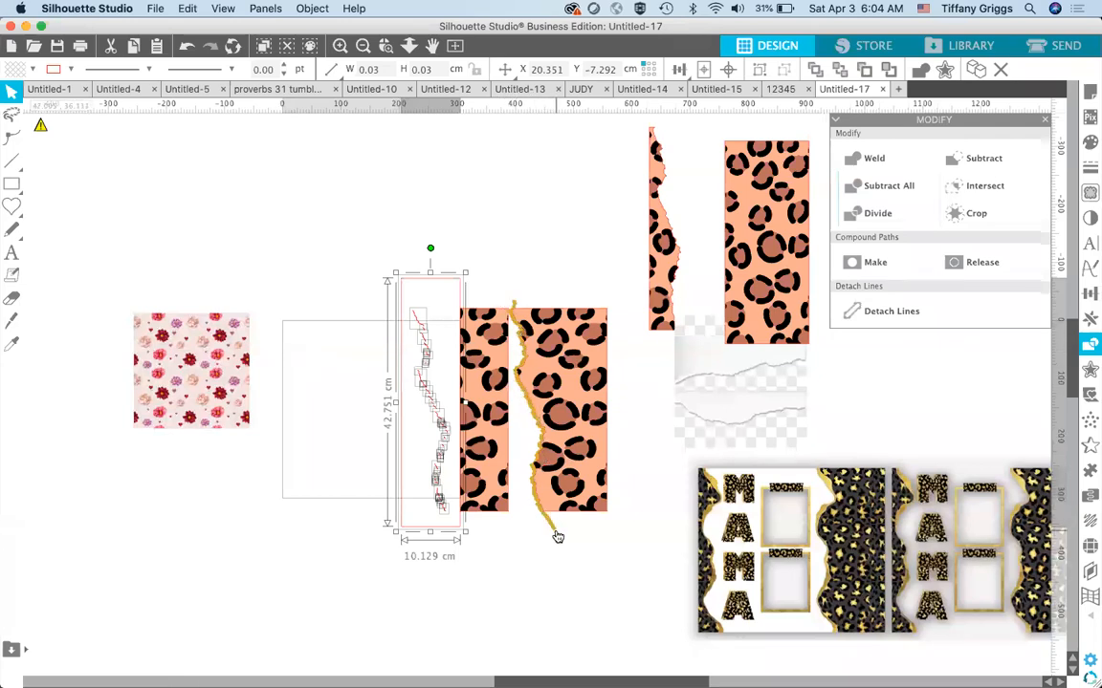
click(408, 283)
key(Delete)
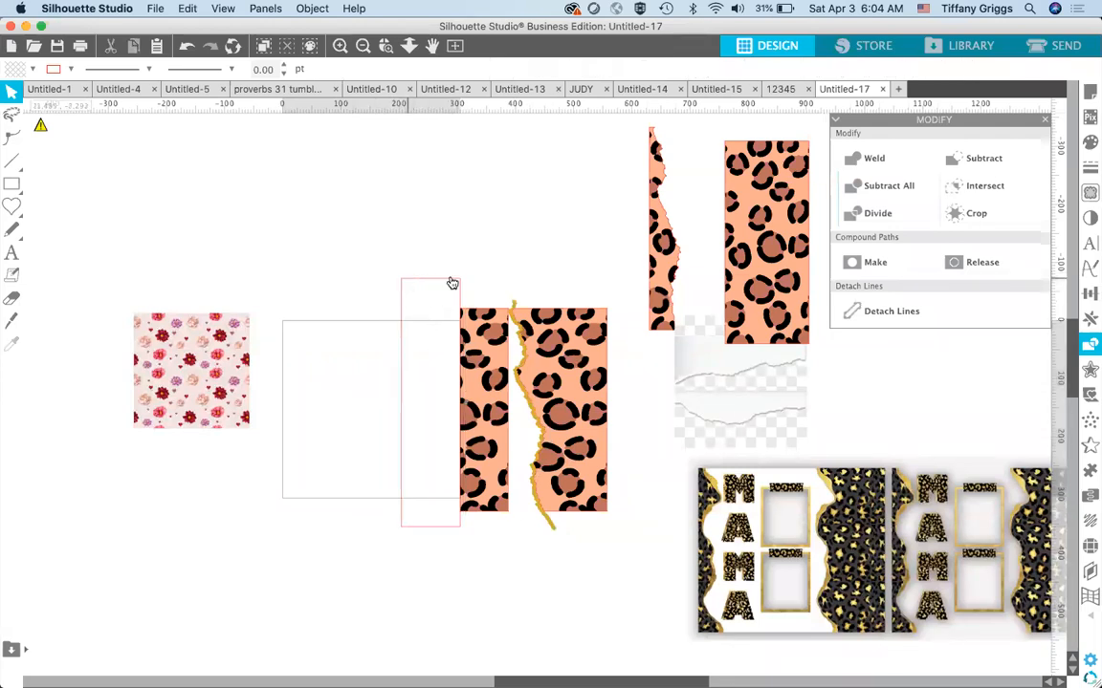
click(483, 373)
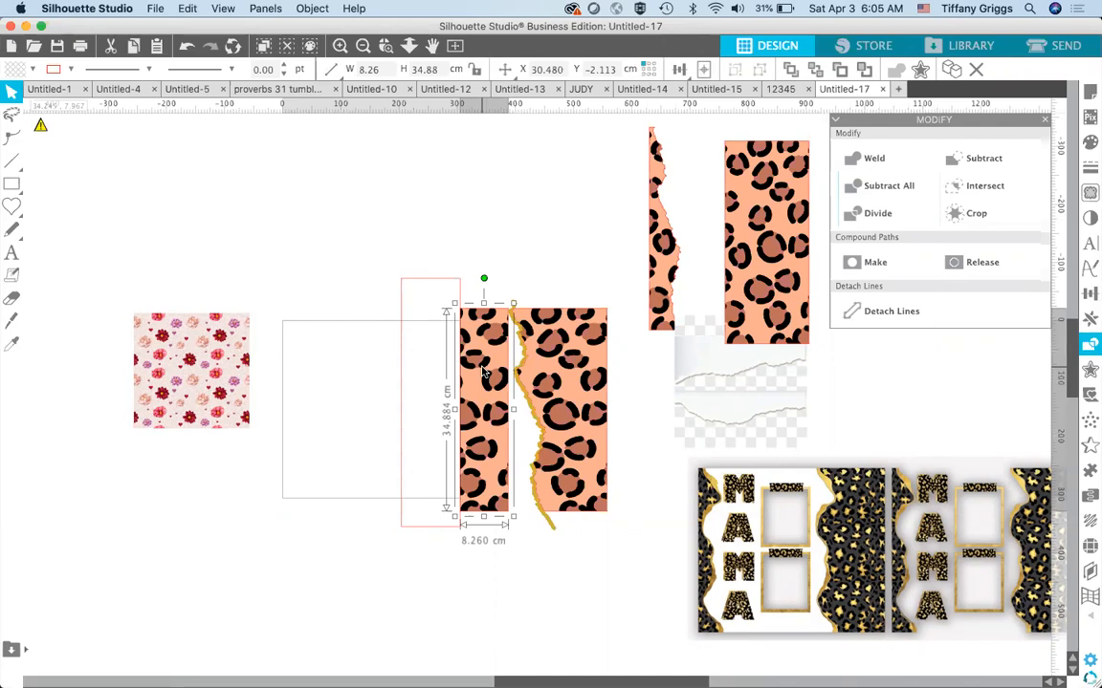
- Align the narrow leopard strip to the left edge of the page
click(679, 69)
click(676, 98)
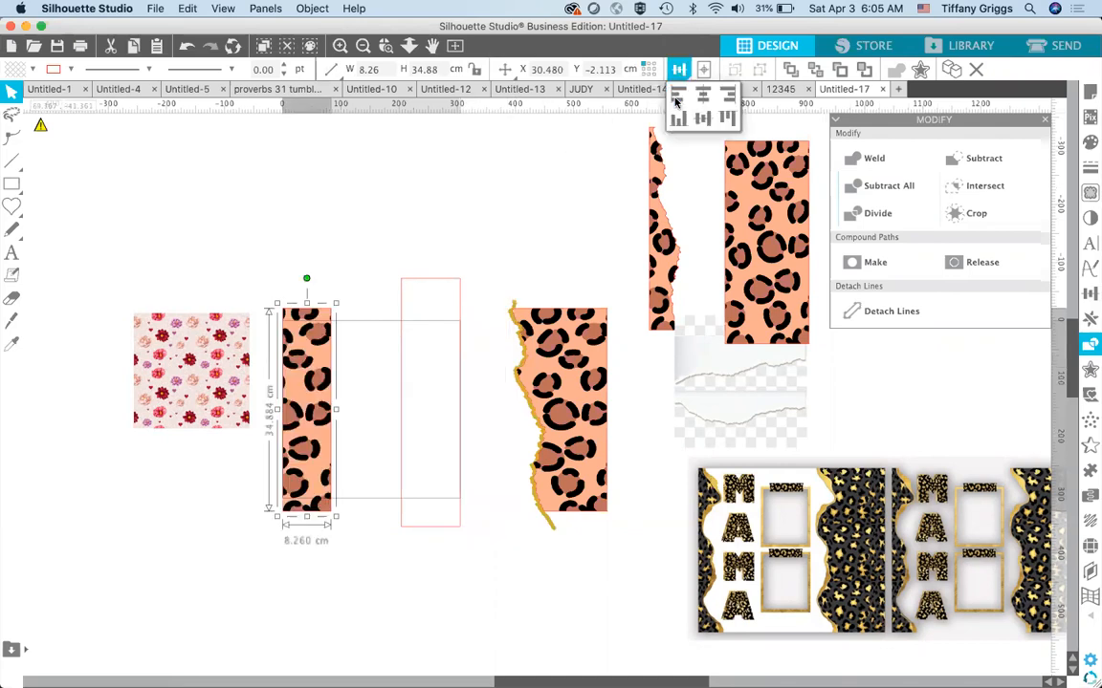
click(531, 249)
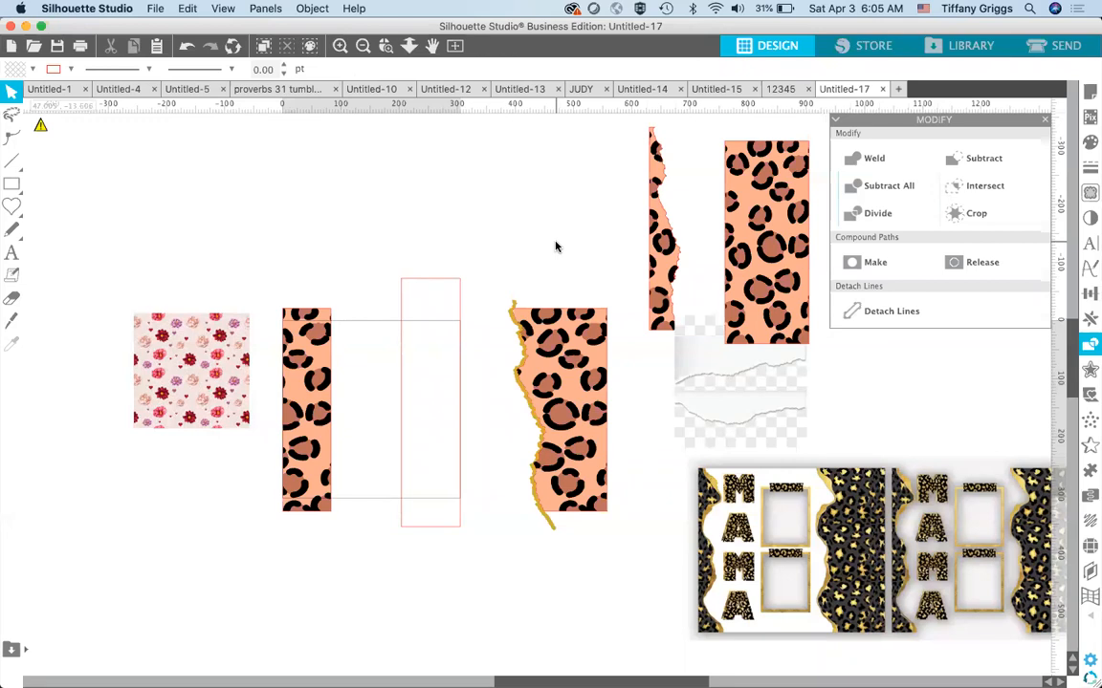
- Duplicate the torn-edge leopard panel with its gold border to the left and delete the original on the right
click(556, 350)
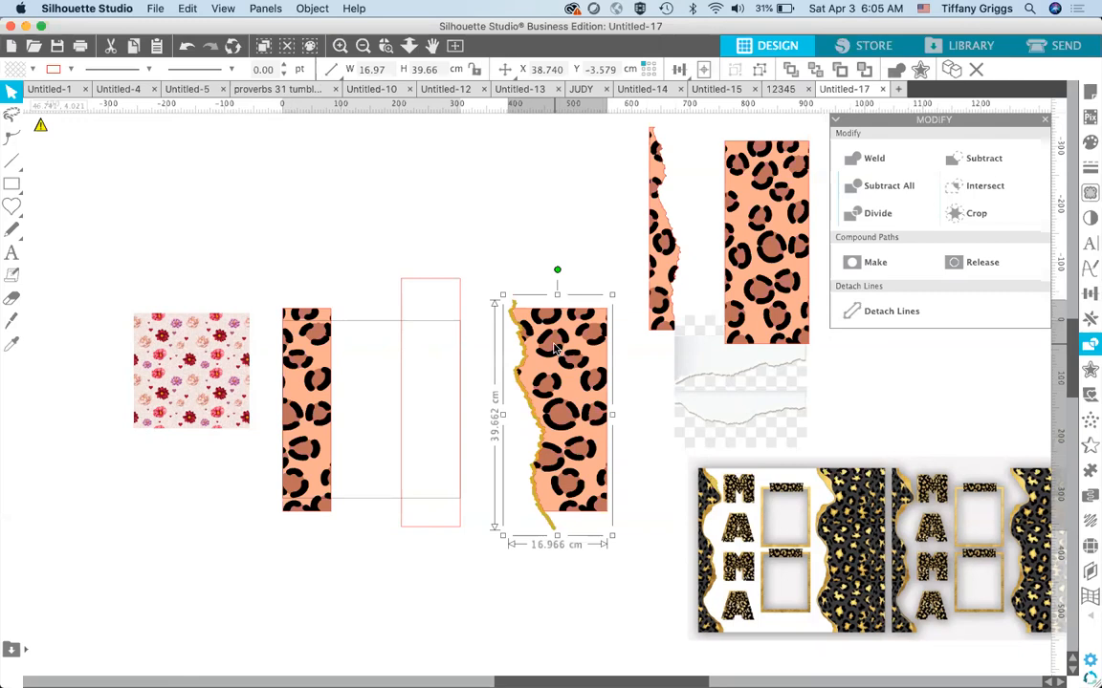
key(super+Left)
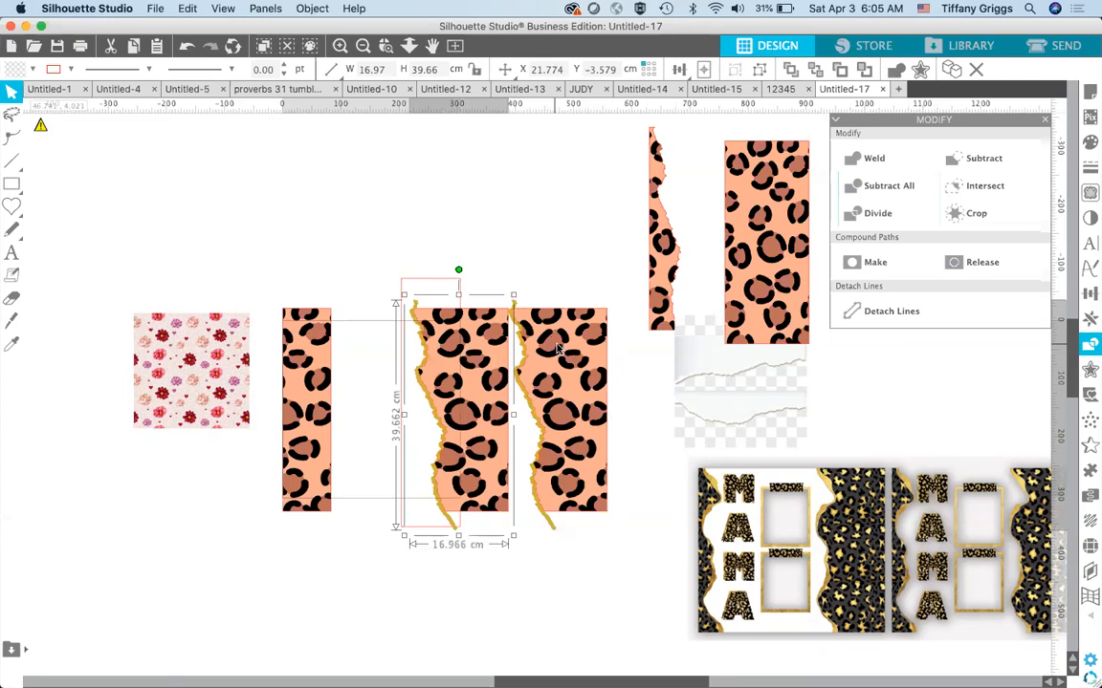
key(super+Right)
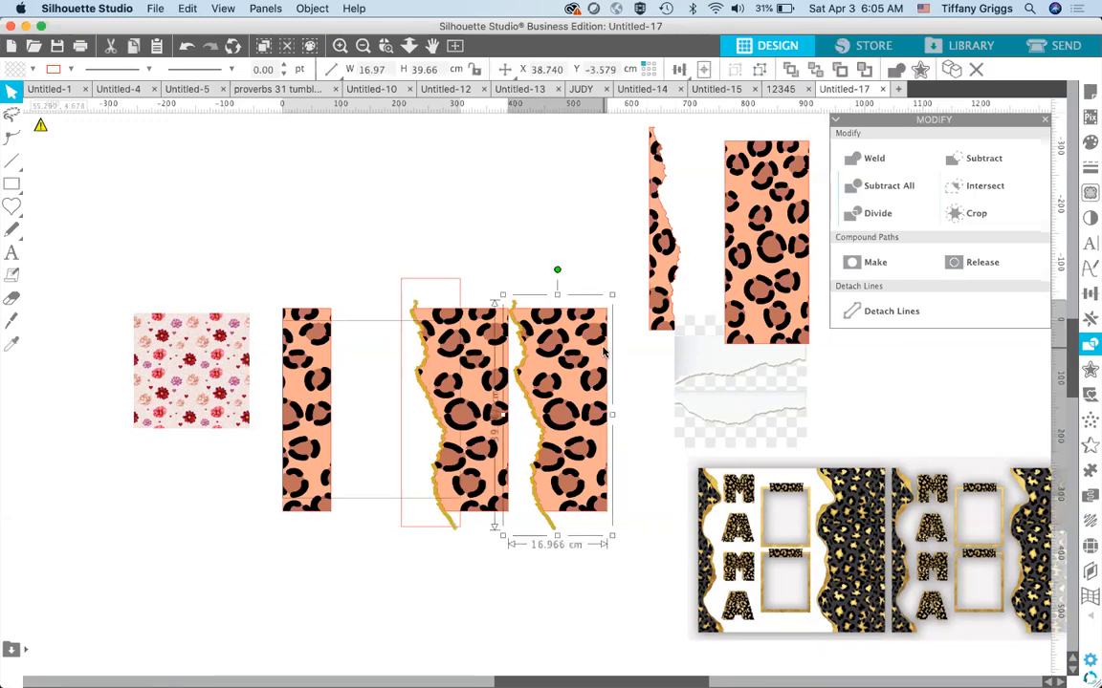
key(Delete)
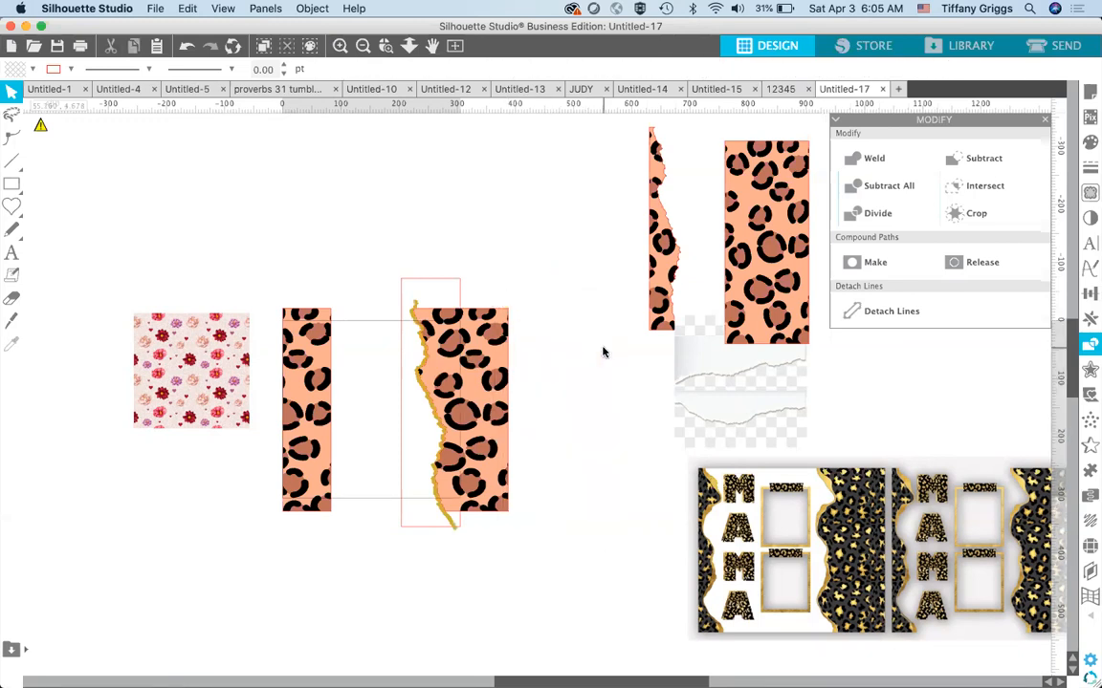
- Delete the empty red-outlined rectangle overlapping the page's right edge
click(416, 283)
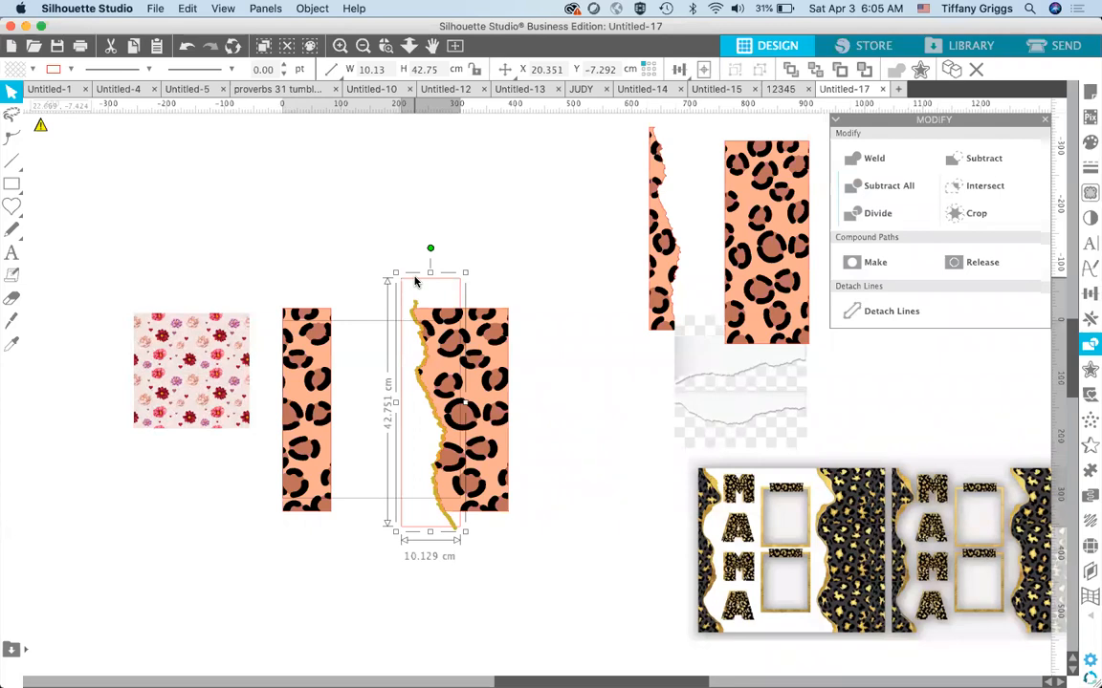
click(1091, 297)
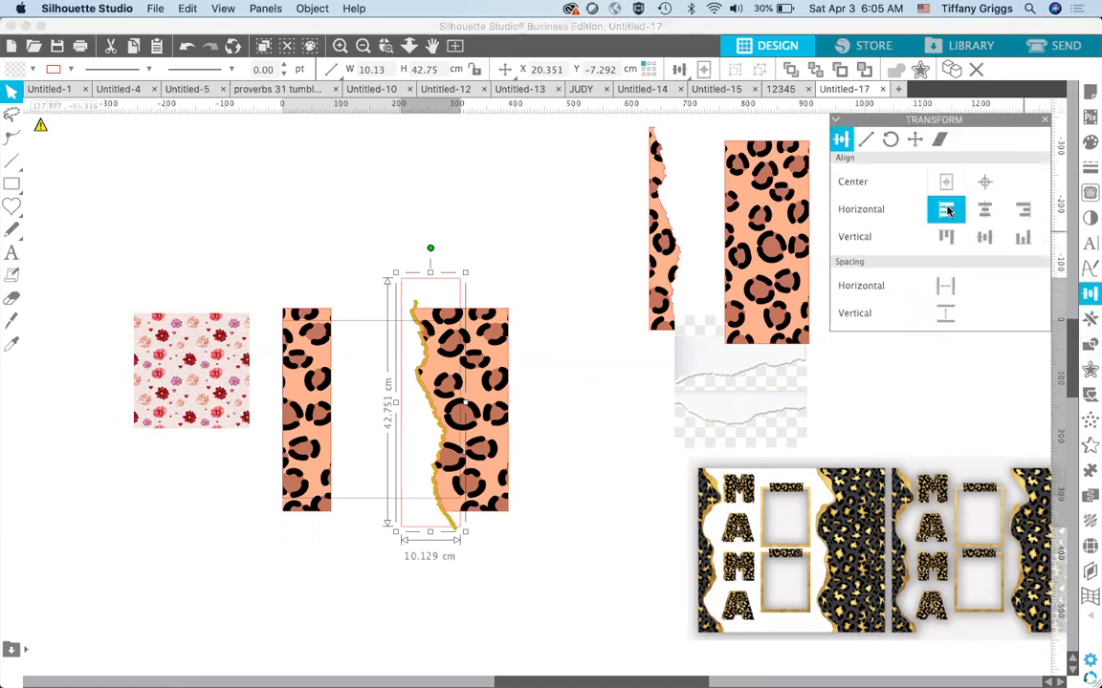
click(1090, 321)
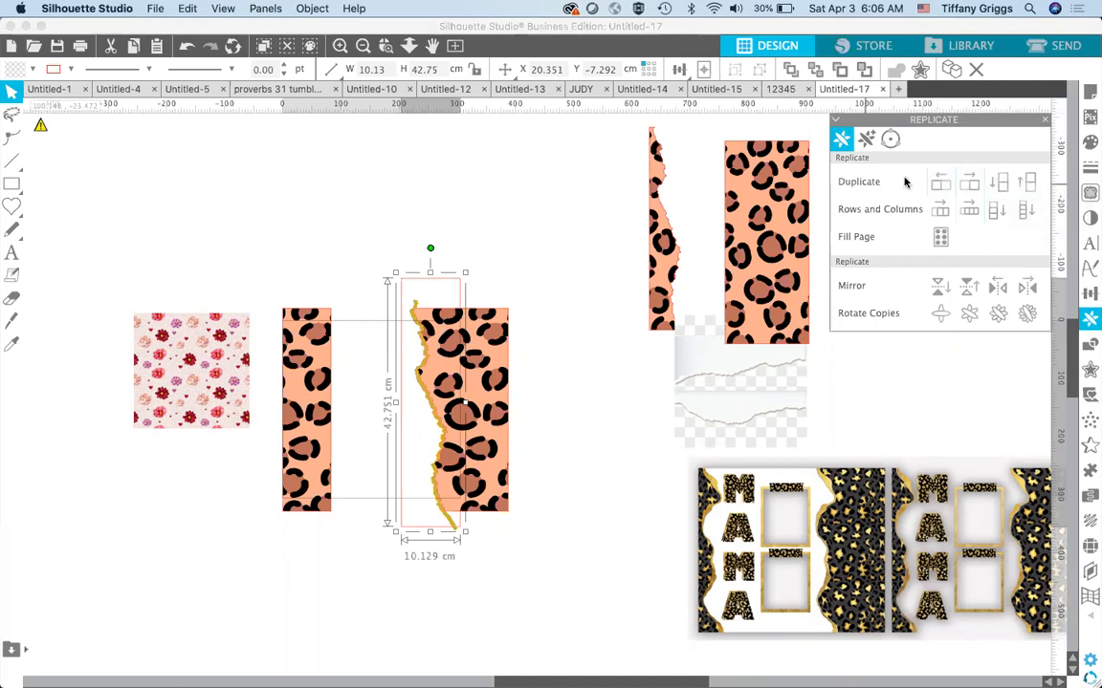
click(1046, 123)
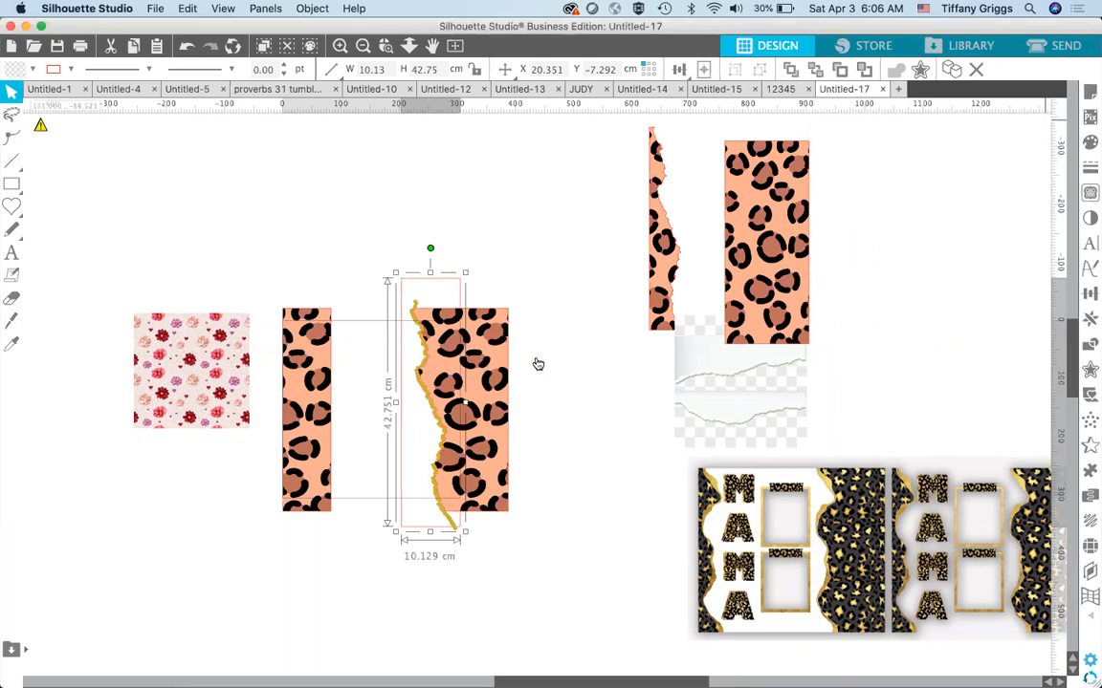
click(474, 280)
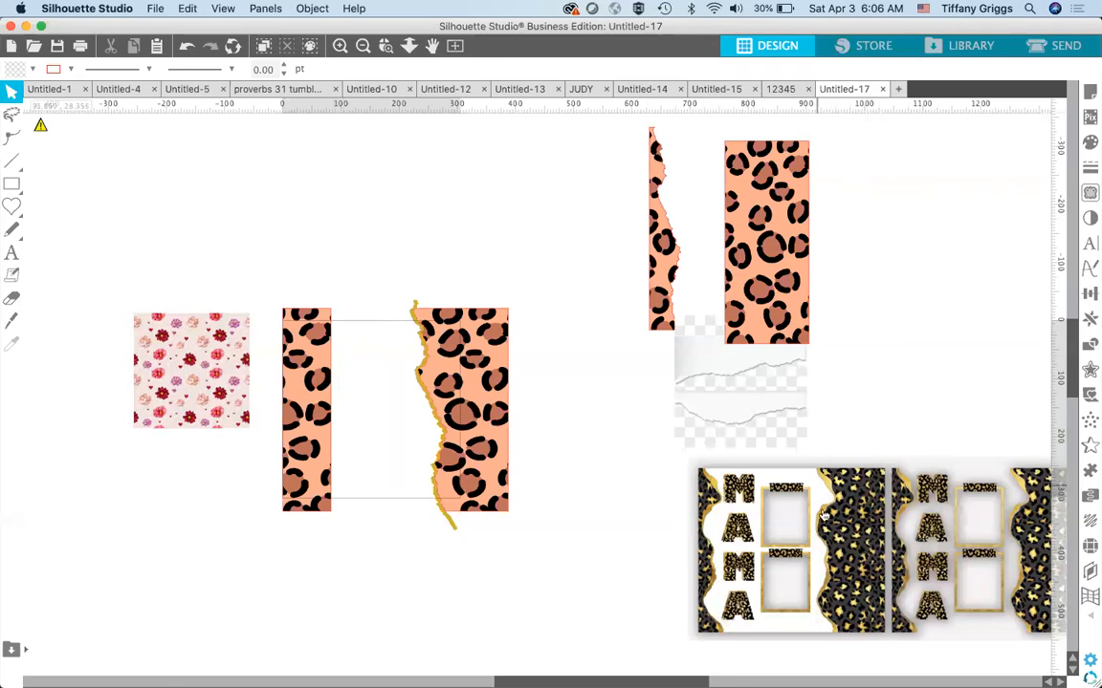
- Ungroup the torn-edge leopard panel from its gold border
click(481, 344)
key(shift+super+g)
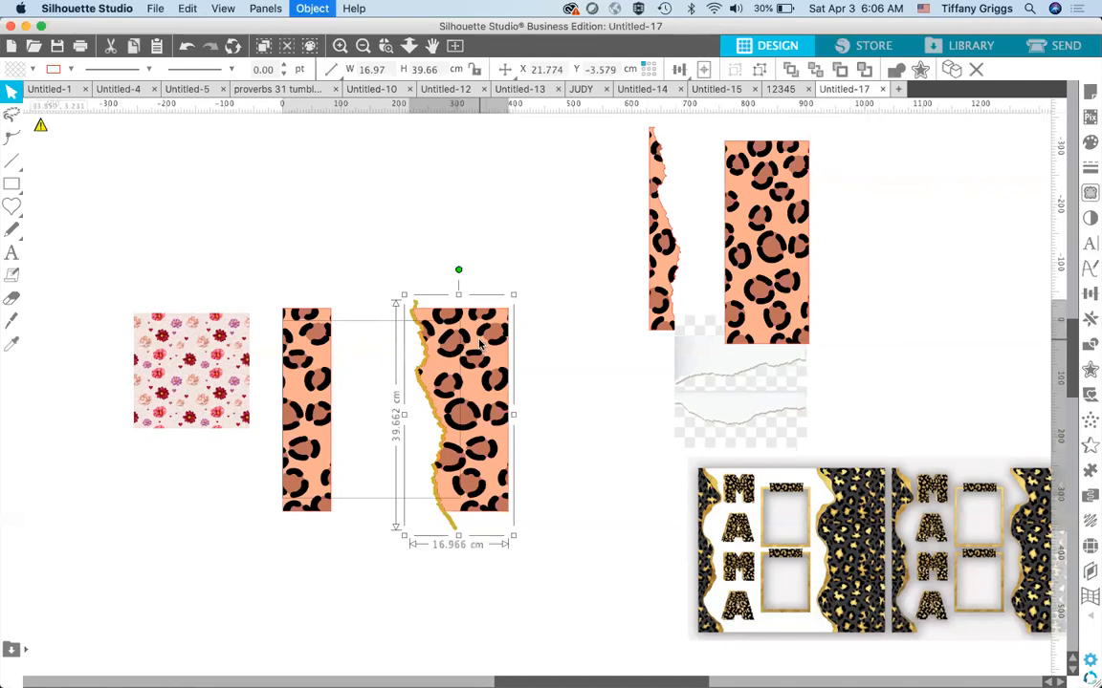
click(575, 334)
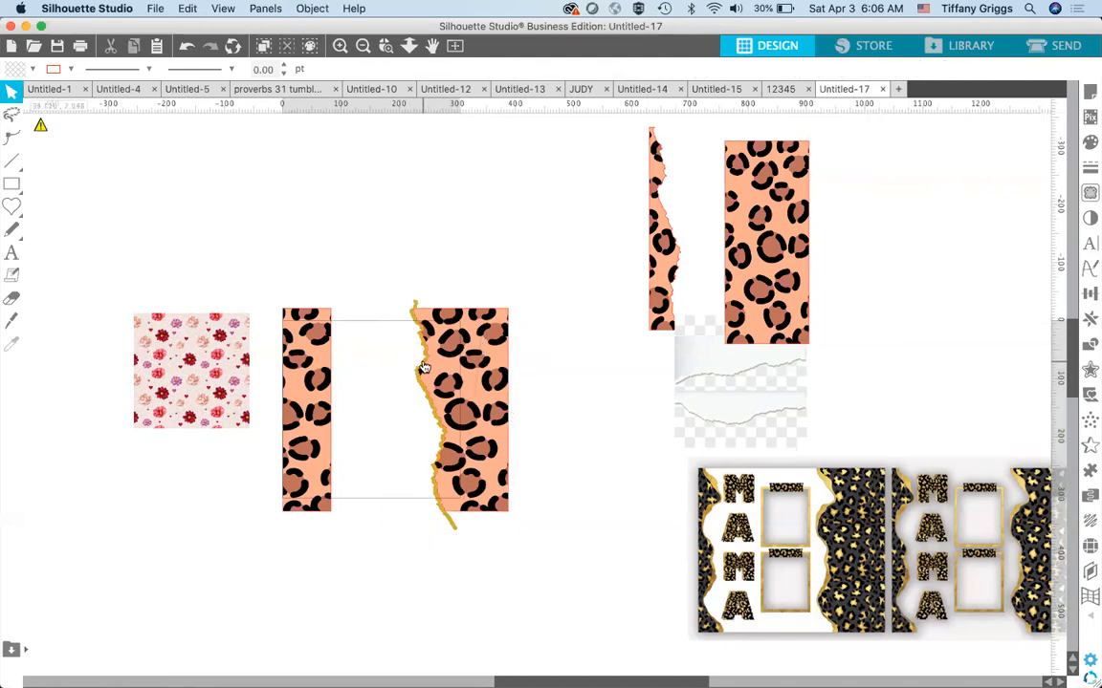
- Duplicate the gold torn border to the left, keeping the original in place on the wide leopard panel
click(424, 368)
drag(423, 369, 393, 366)
key(super+c)
key(super+z)
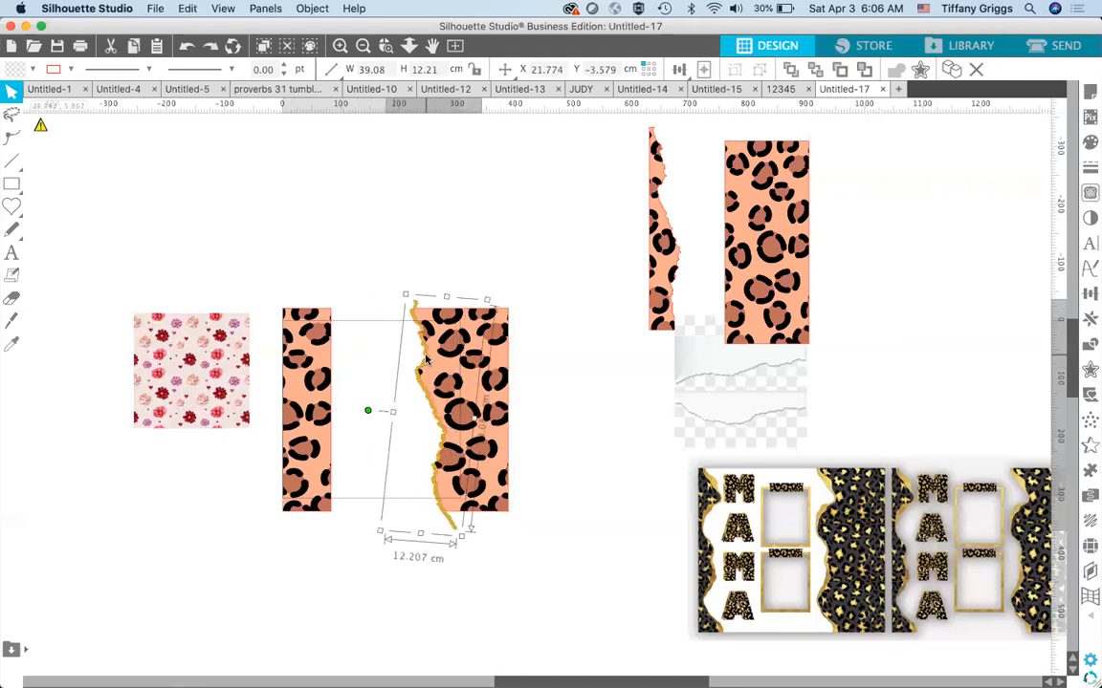
key(super+Left)
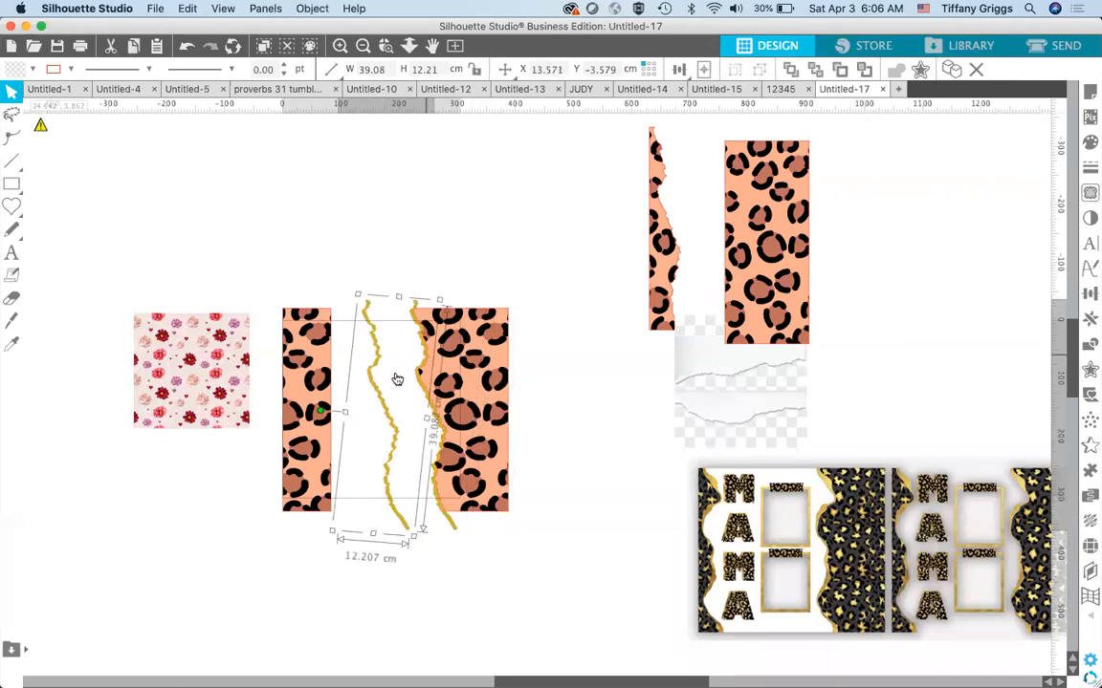
click(570, 390)
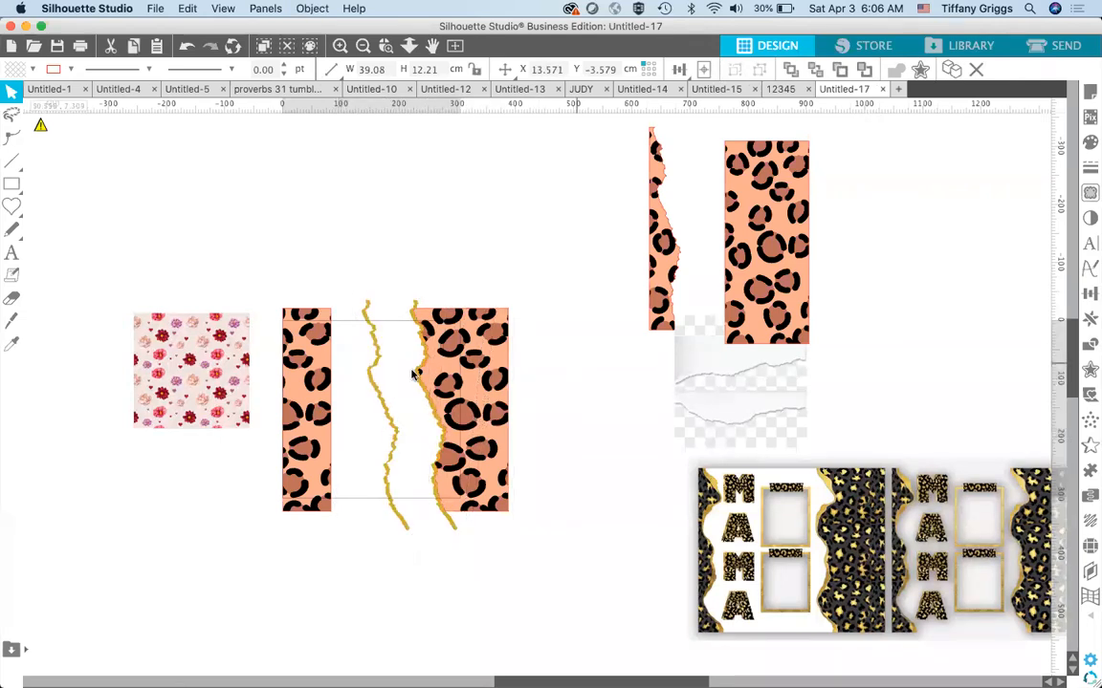
- Move the duplicated gold border onto the narrow leopard strip so its widest bend stays inside the strip's right edge
drag(380, 404, 309, 406)
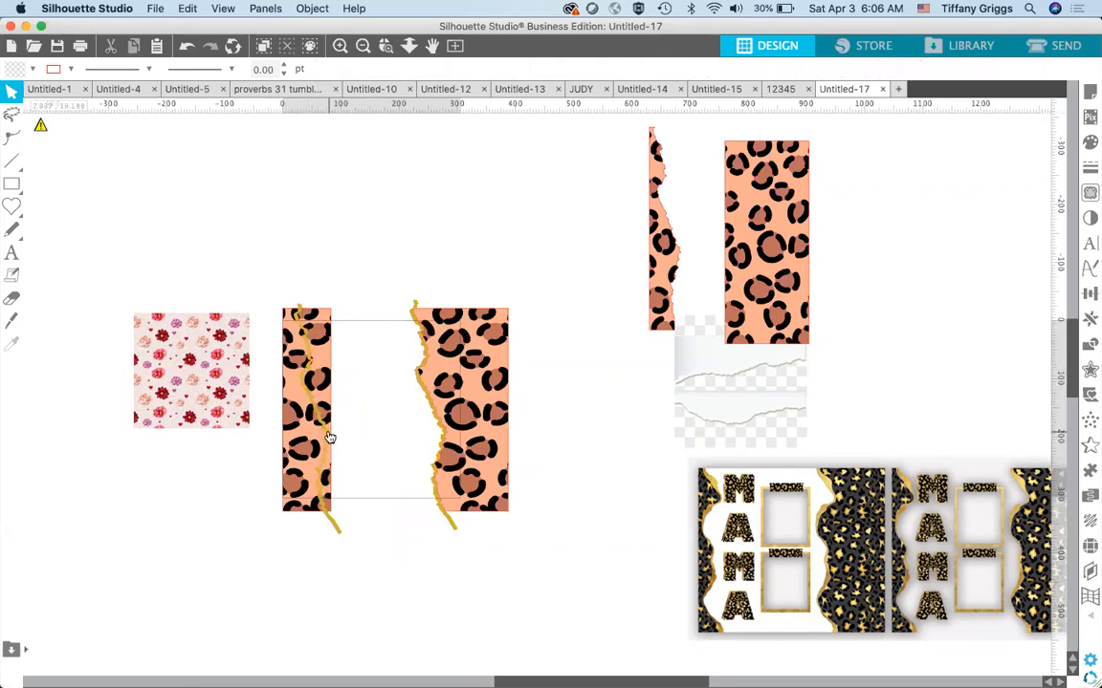
drag(331, 437, 327, 439)
scroll(328, 439, up, 5)
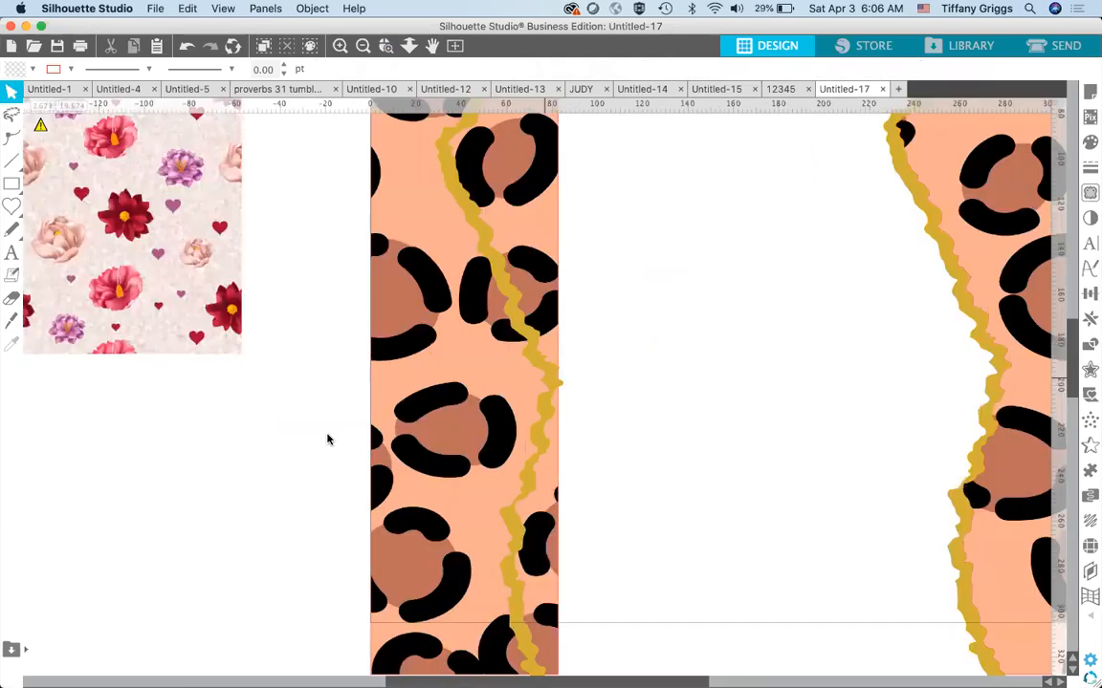
click(544, 379)
drag(541, 372, 537, 371)
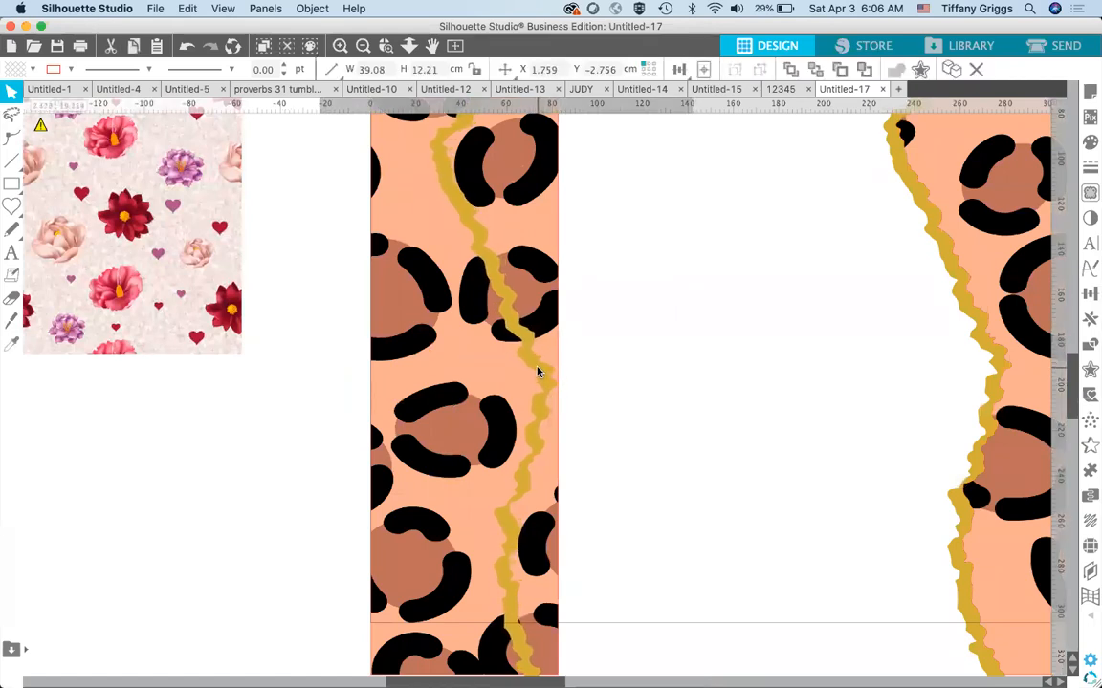
key(Escape)
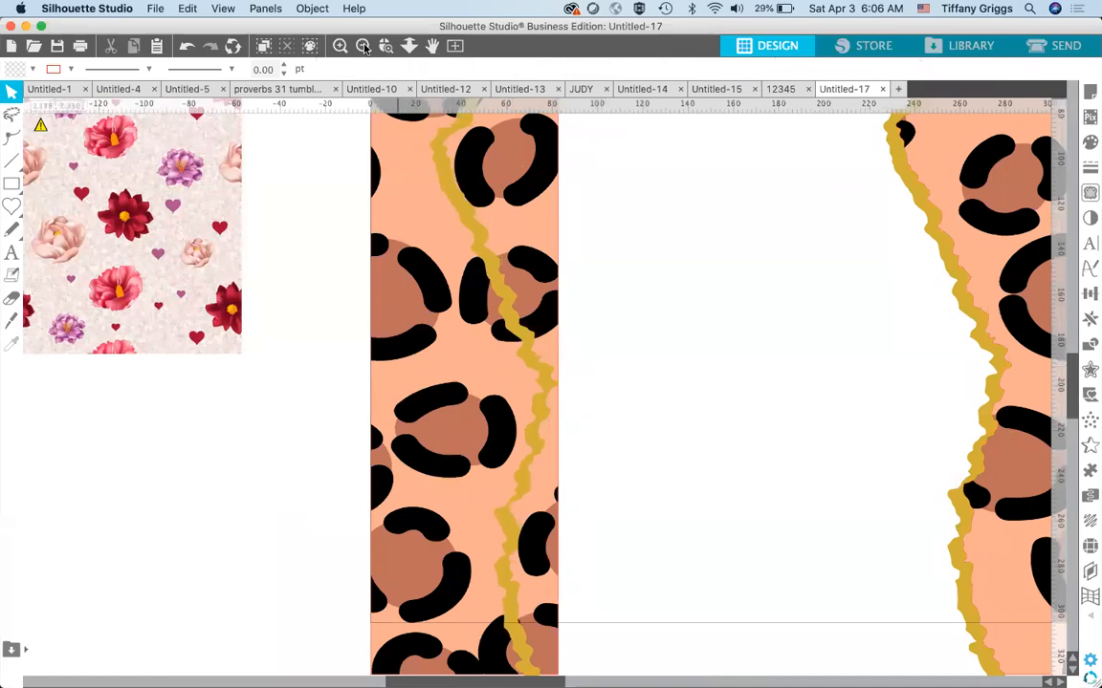
- Cut the narrow leopard strip along the overlapping gold border with Subtract All
click(363, 47)
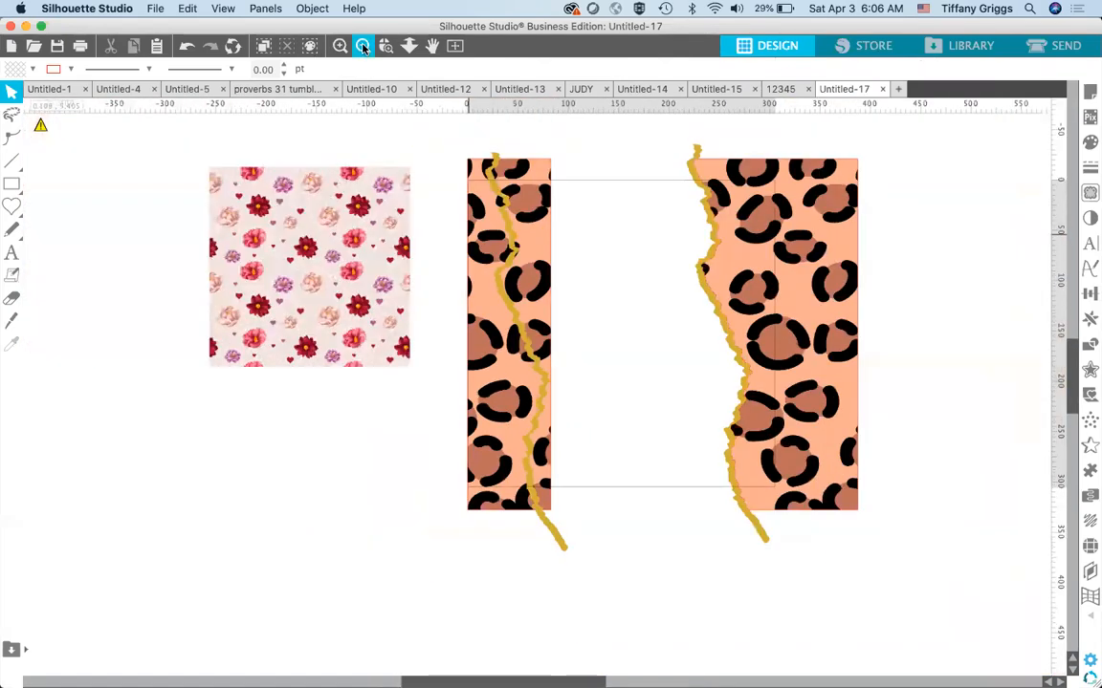
click(363, 48)
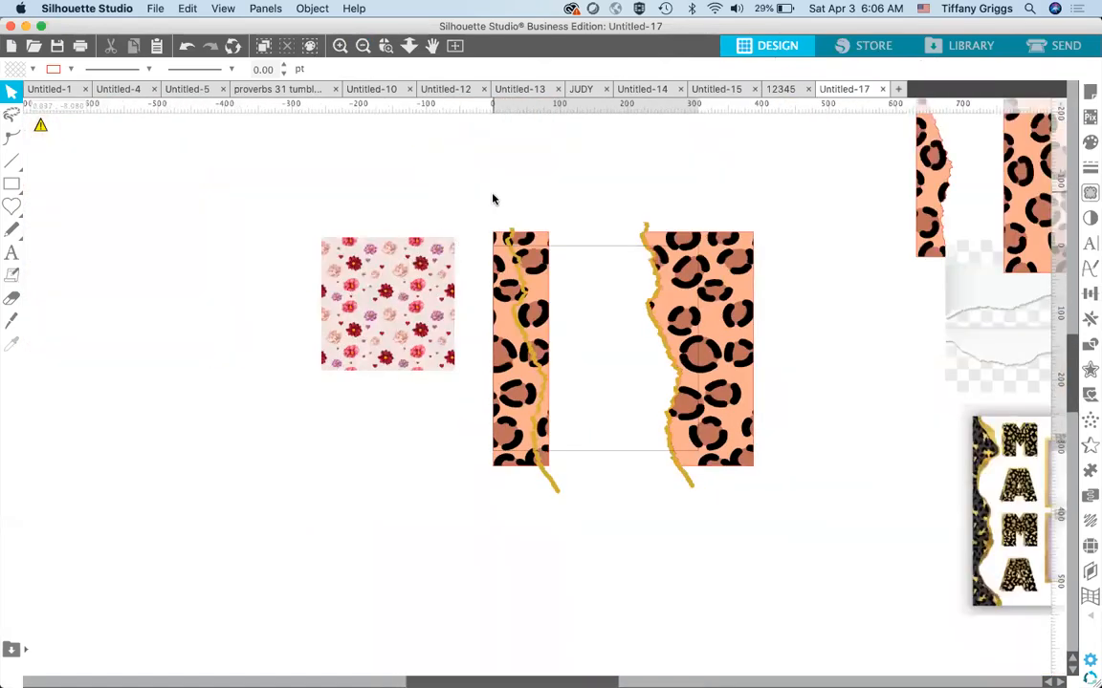
drag(488, 195, 529, 247)
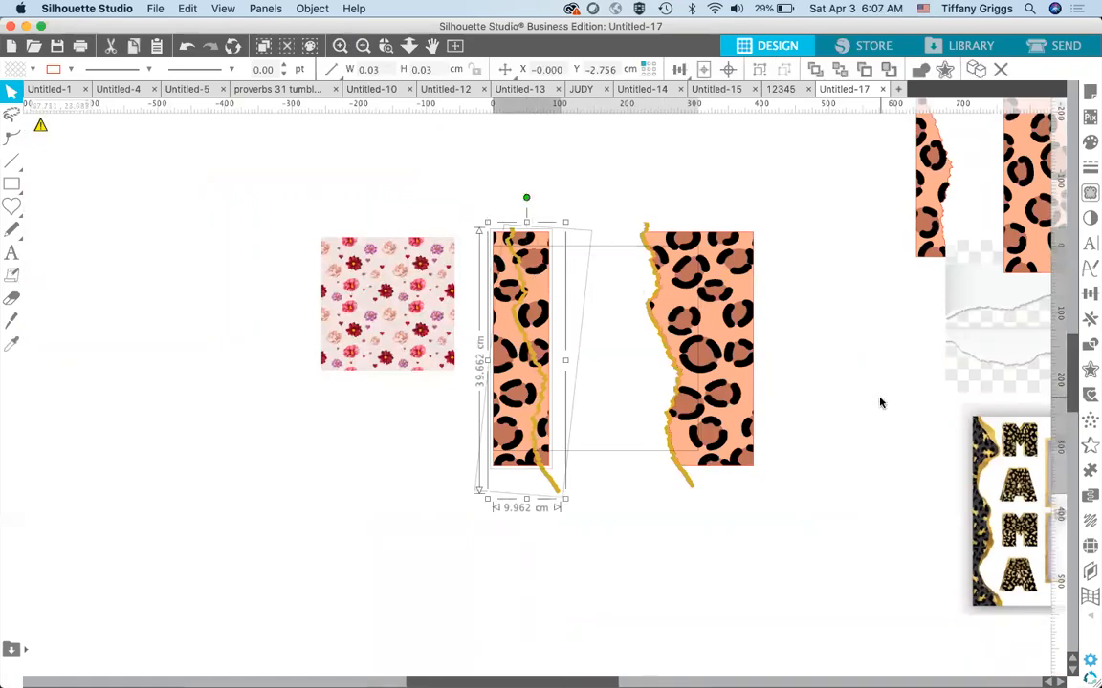
click(615, 182)
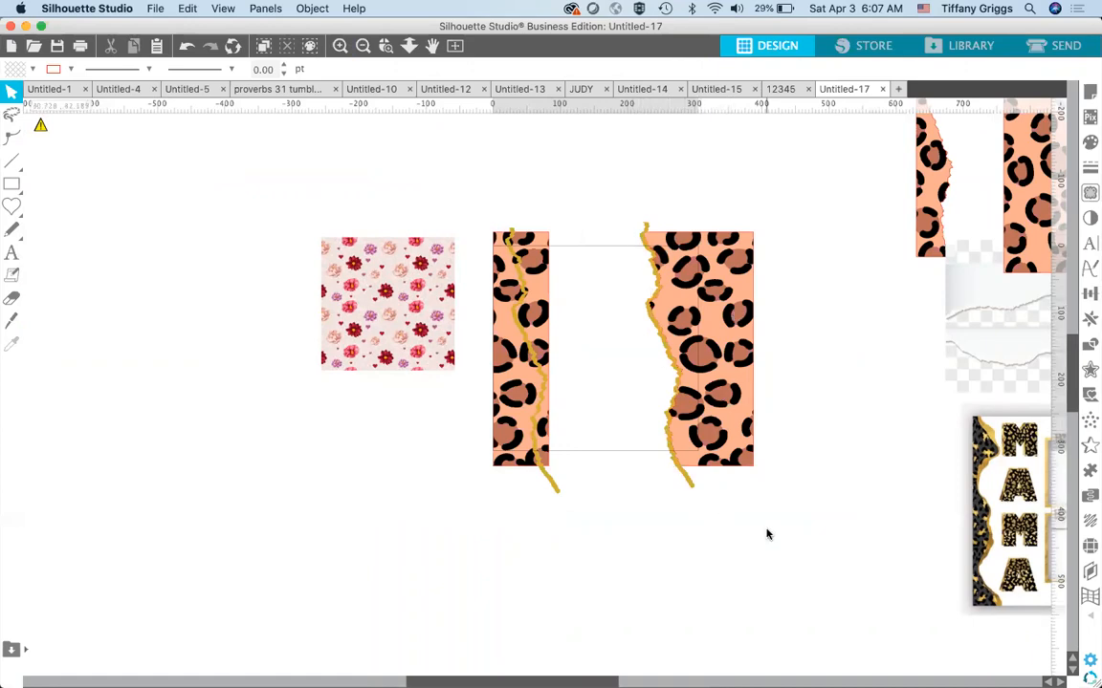
click(543, 277)
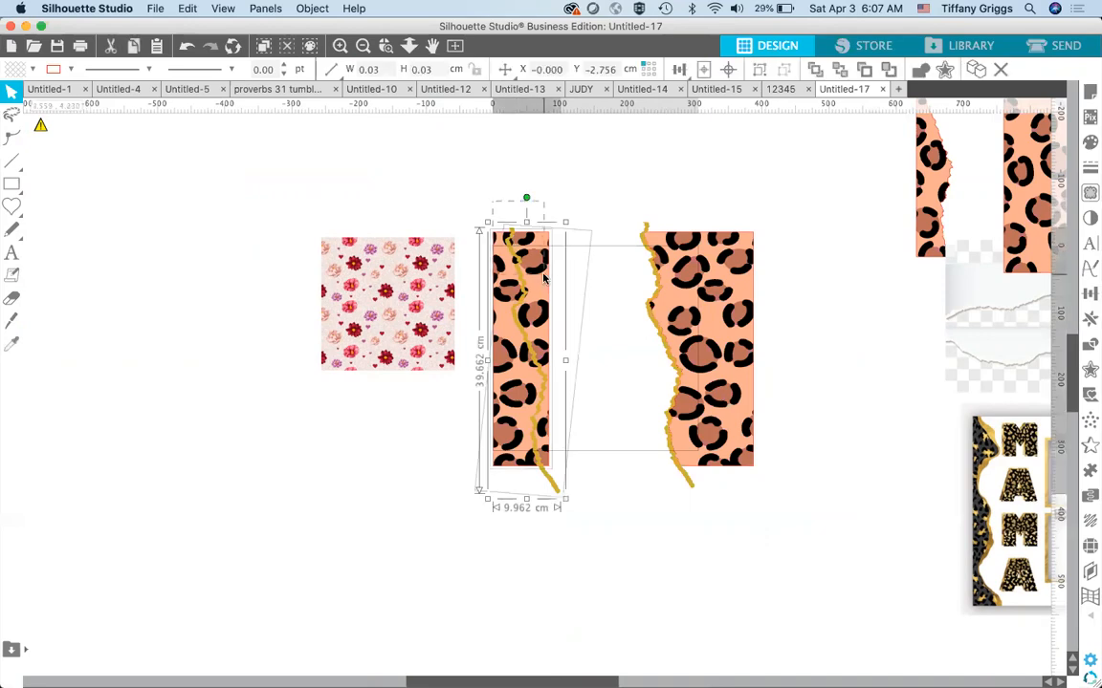
click(1090, 347)
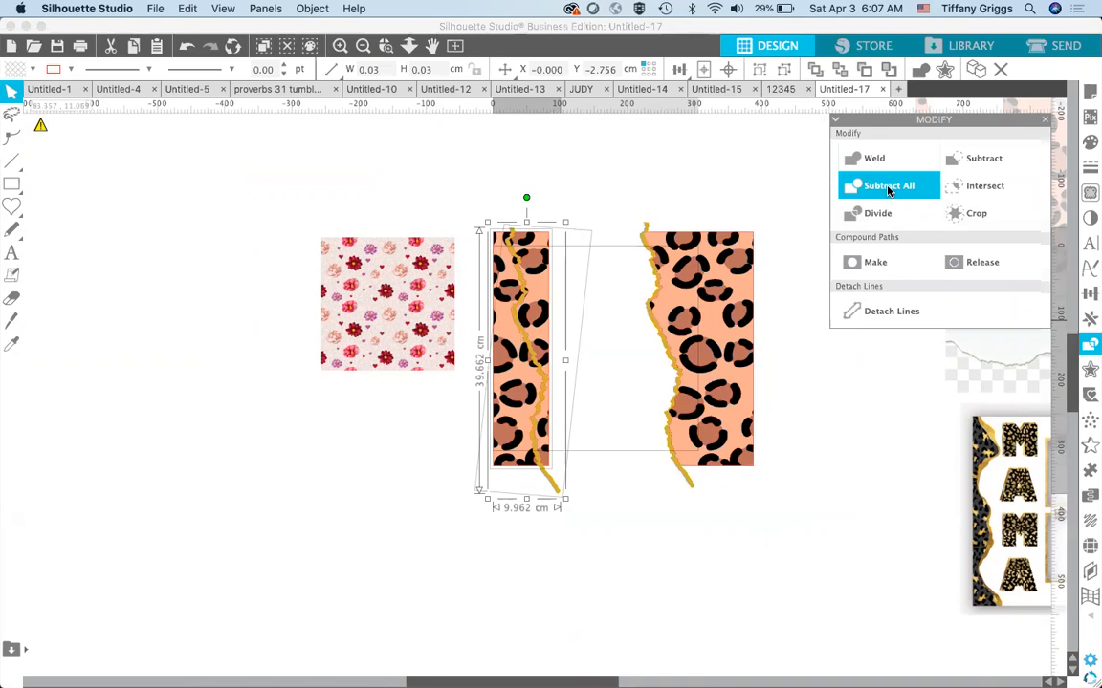
click(888, 187)
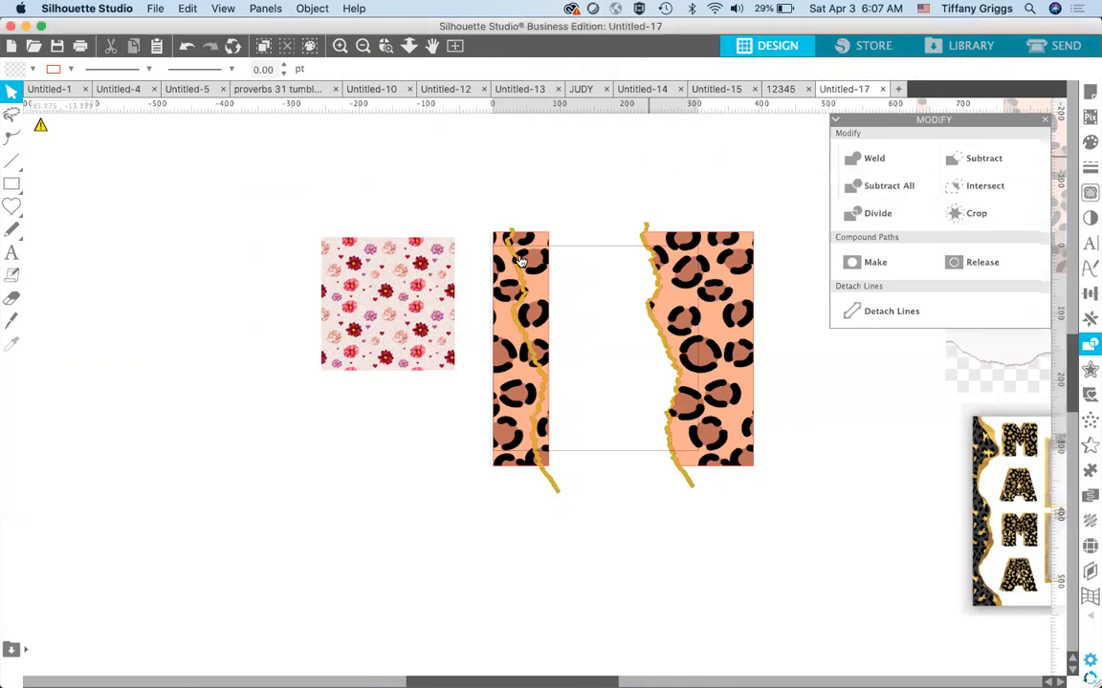
- Move the gold border off the narrow strip to examine the cut, and undo the move
drag(519, 262, 589, 271)
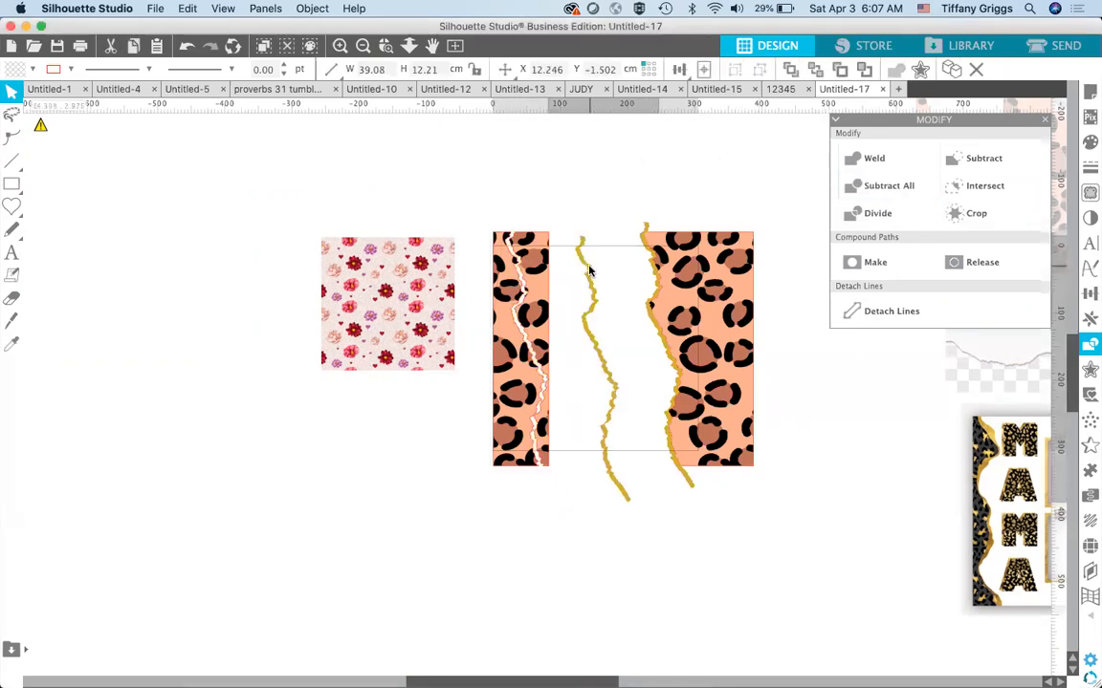
click(458, 236)
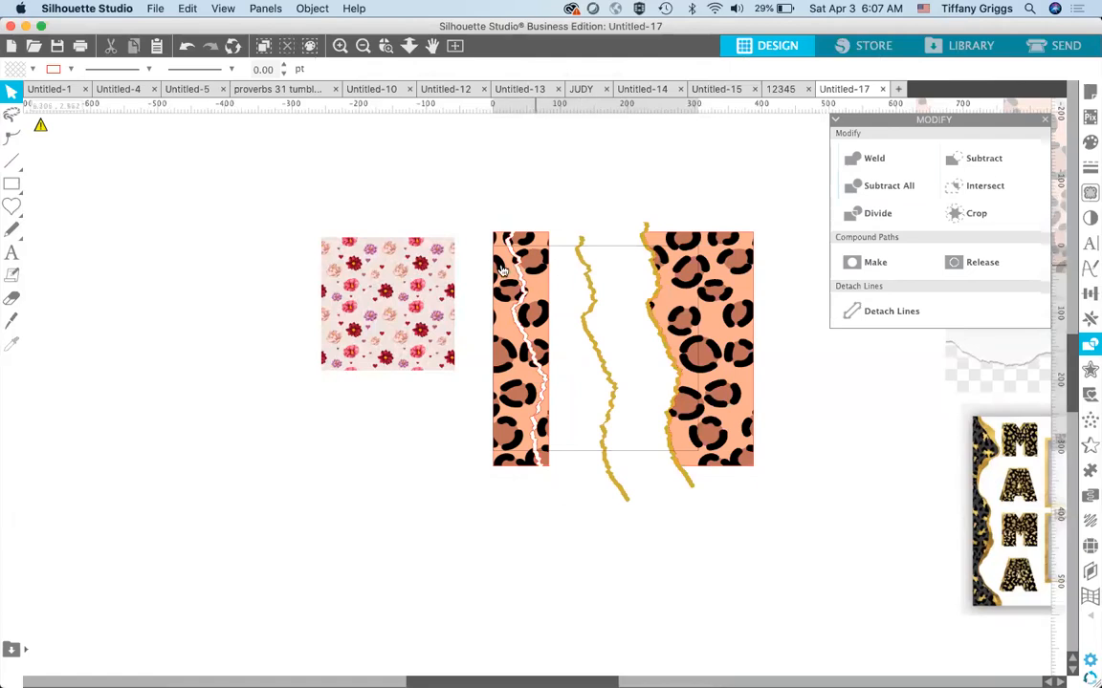
click(528, 274)
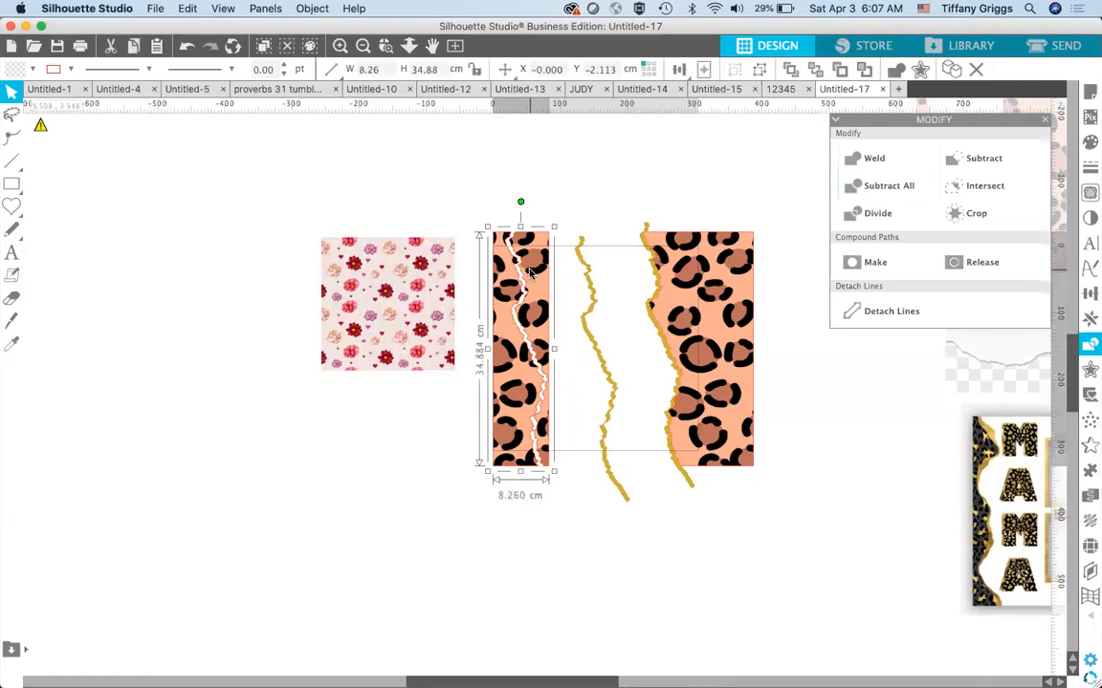
key(super+z)
key(super+z)
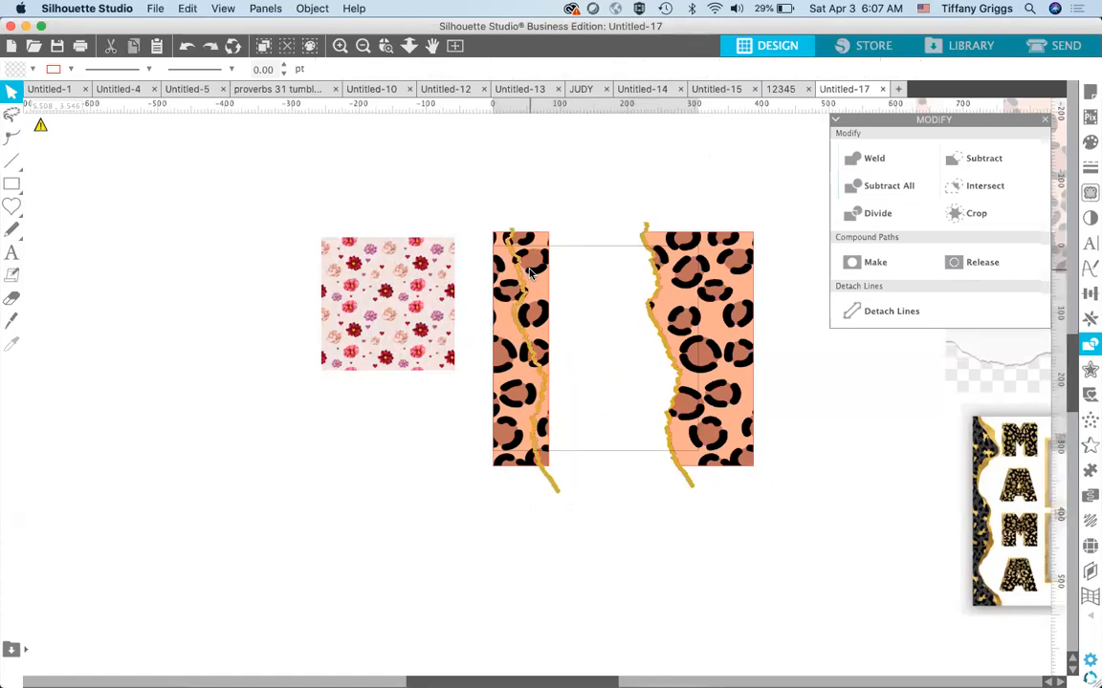
- Ungroup the cut narrow leopard strip and select the piece left of the gold border
click(539, 262)
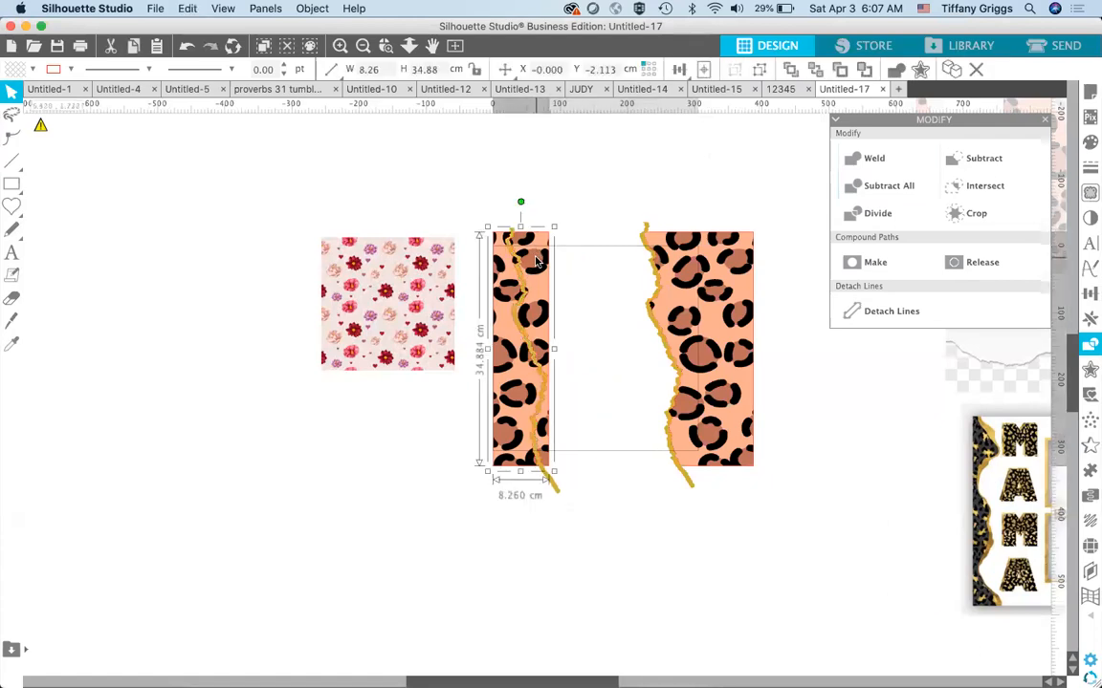
right_click(538, 262)
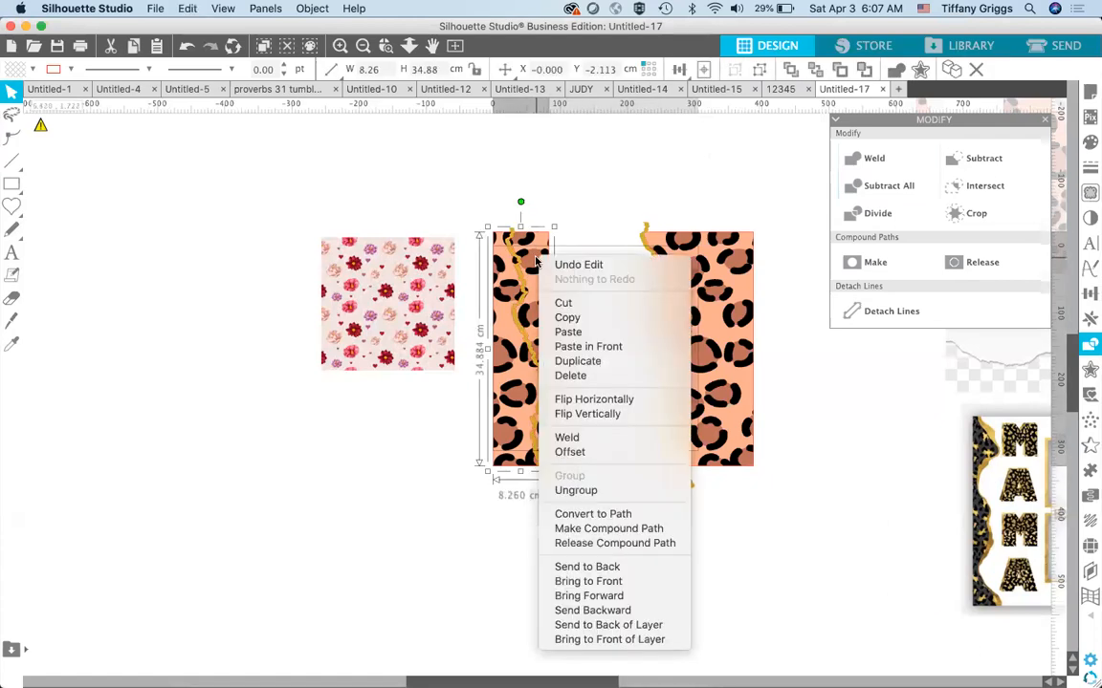
click(594, 489)
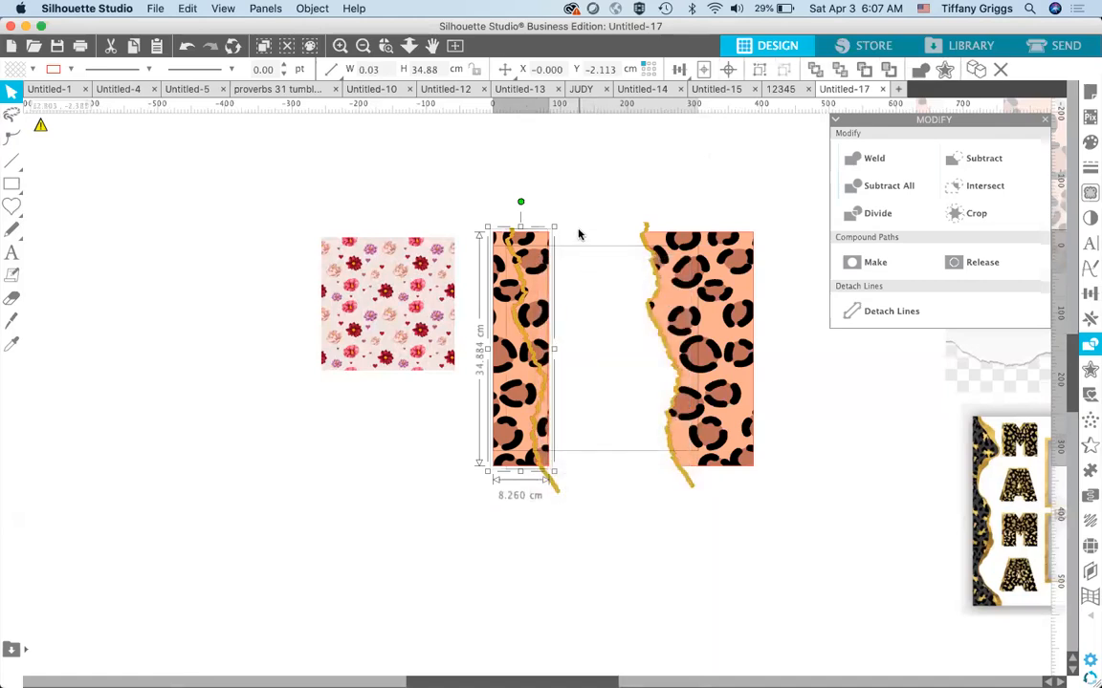
click(478, 192)
click(507, 299)
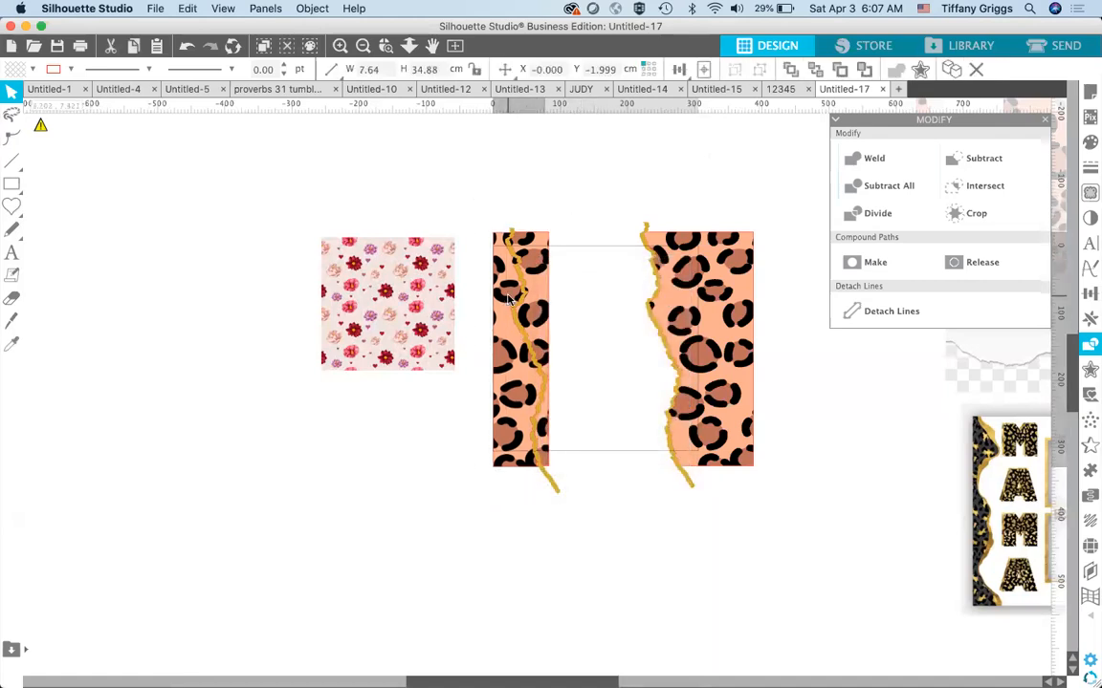
- Undo the accidental shift and move the leftover leopard piece beyond the gold border off the page, past the floral pattern
key(super+z)
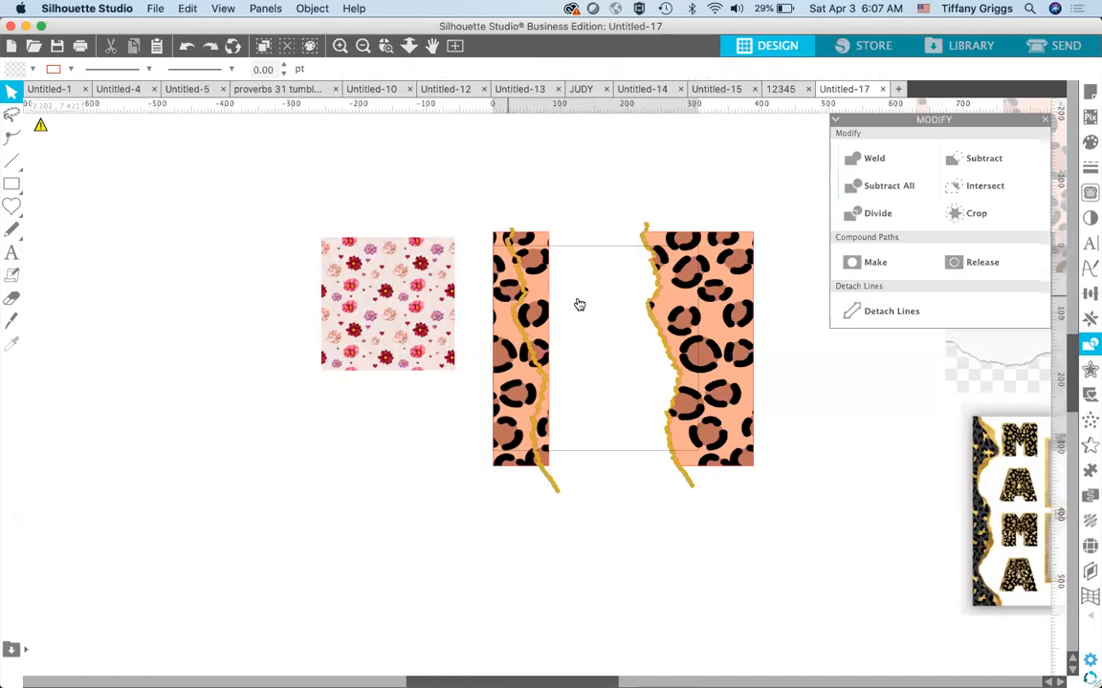
click(491, 287)
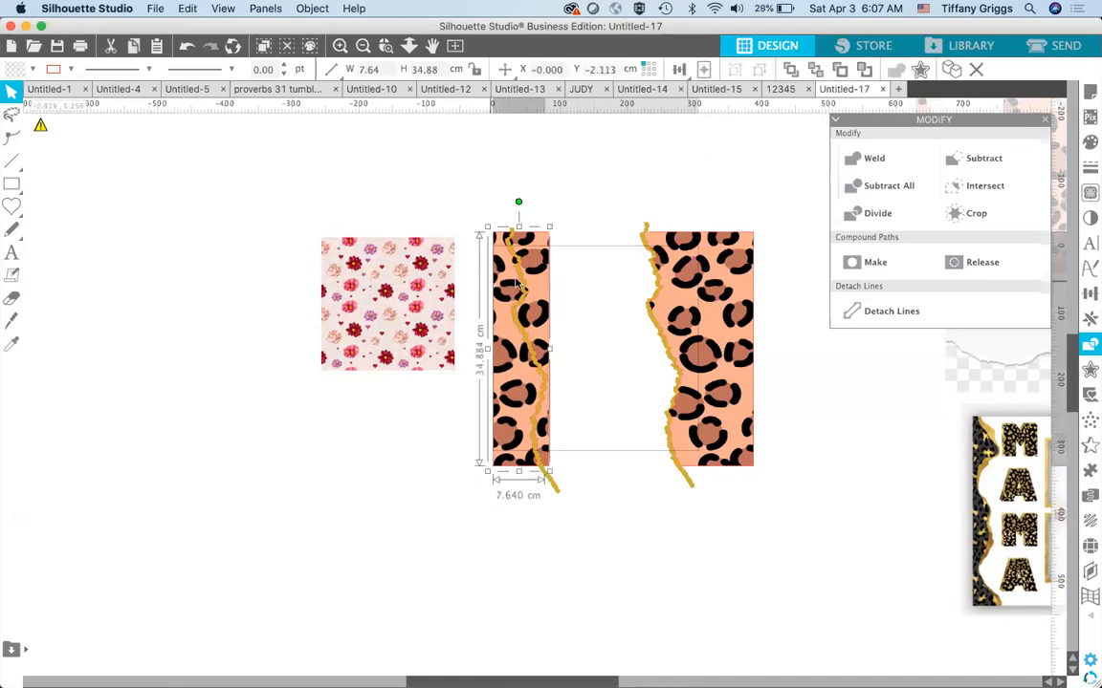
click(521, 283)
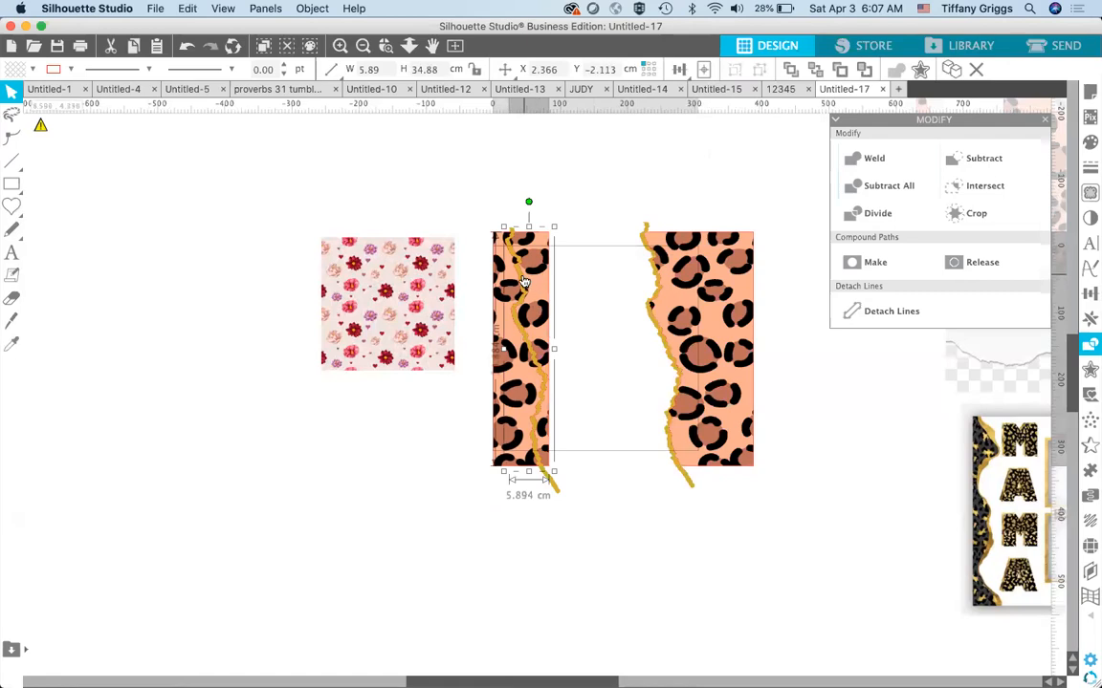
click(524, 282)
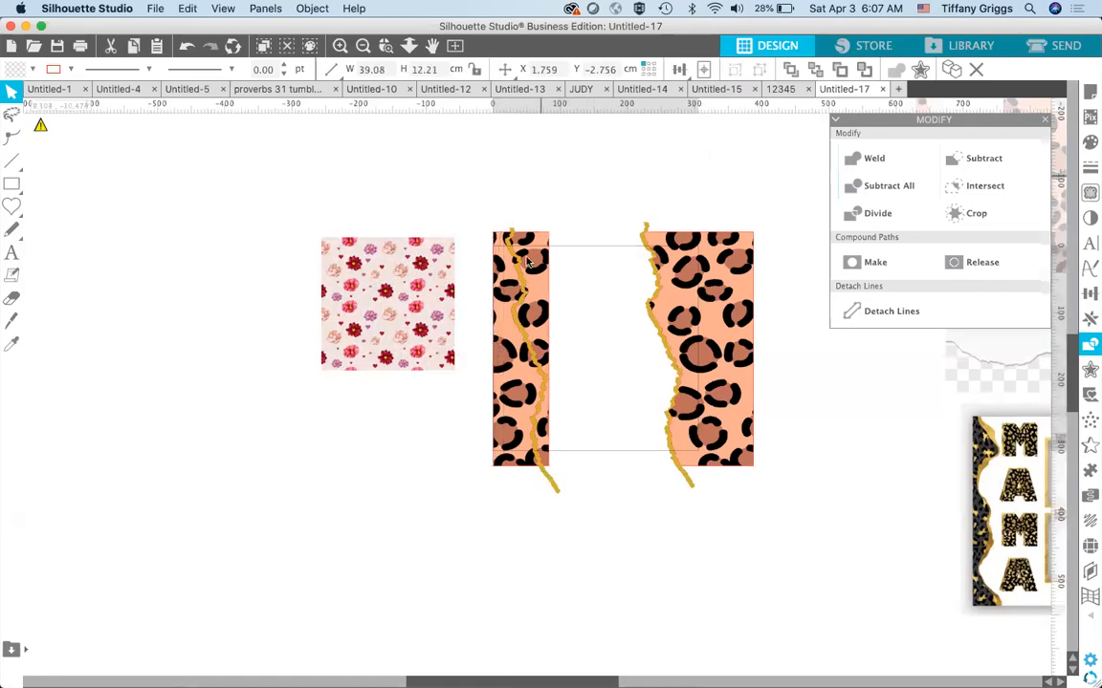
drag(532, 279, 140, 298)
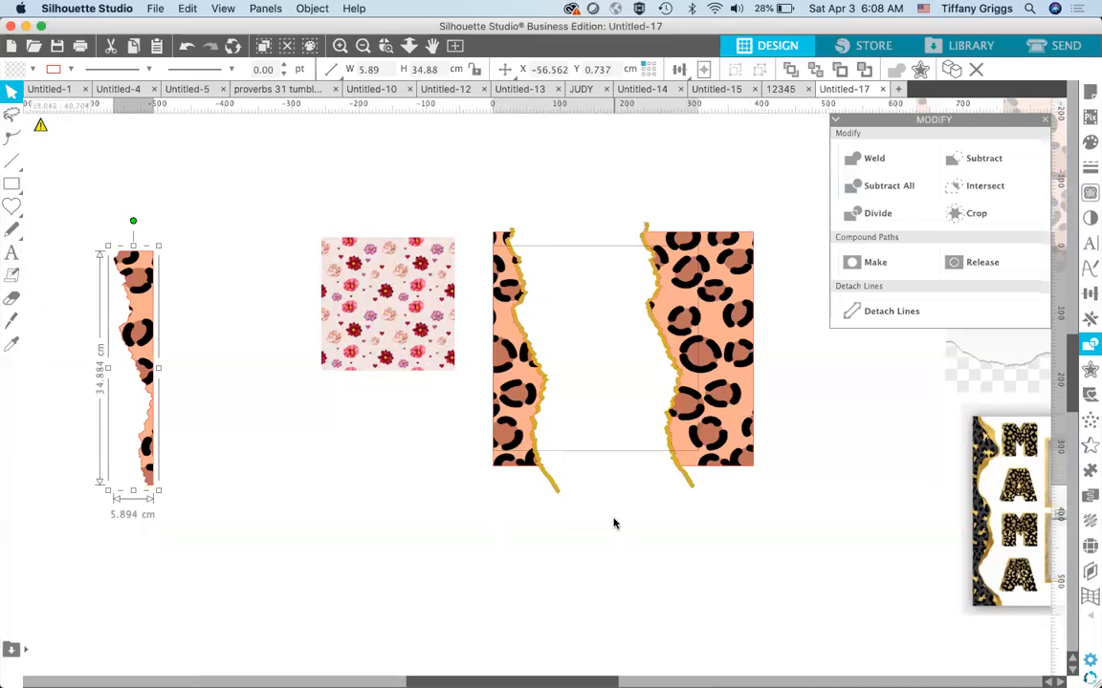
- Add a text object with the person's first name in capital letters just below the page
scroll(614, 523, right, 10)
scroll(613, 523, down, 2)
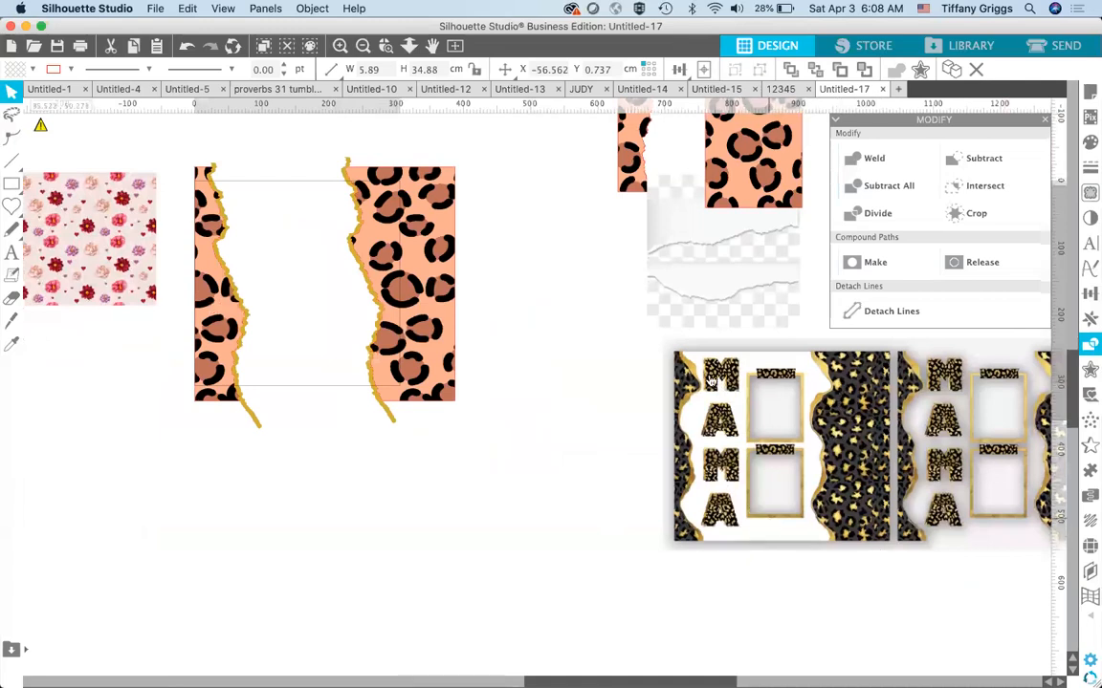
click(601, 494)
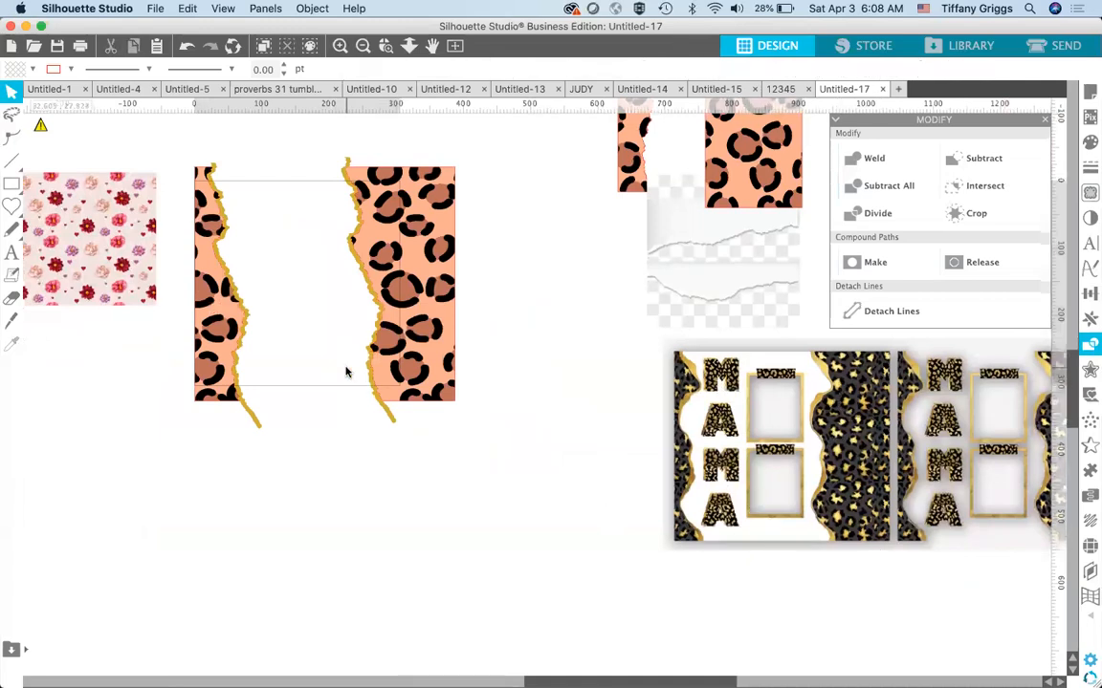
click(14, 252)
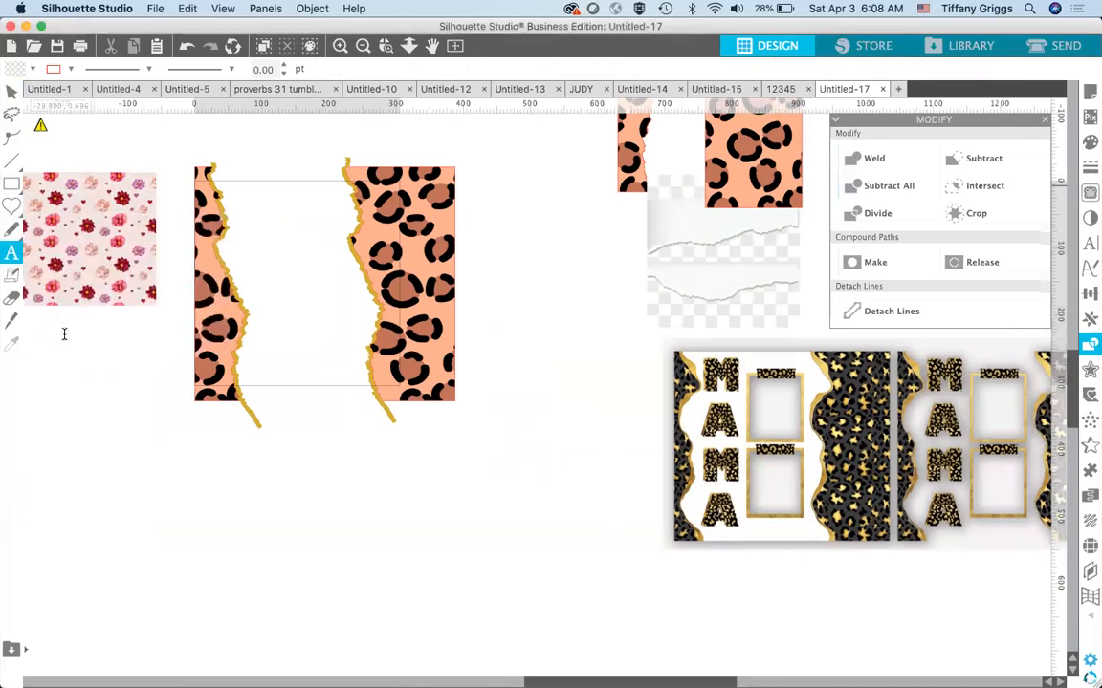
click(174, 446)
text(JUDY)
click(241, 497)
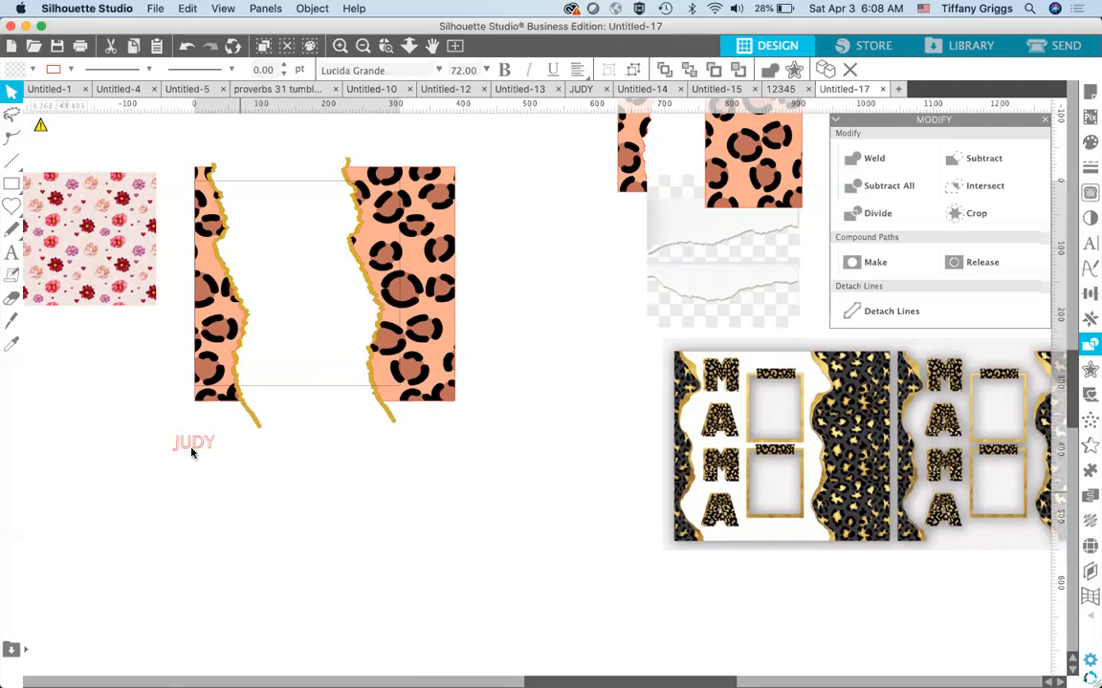
- Enlarge the name text to about 22.9 cm wide and 11.3 cm high
click(188, 453)
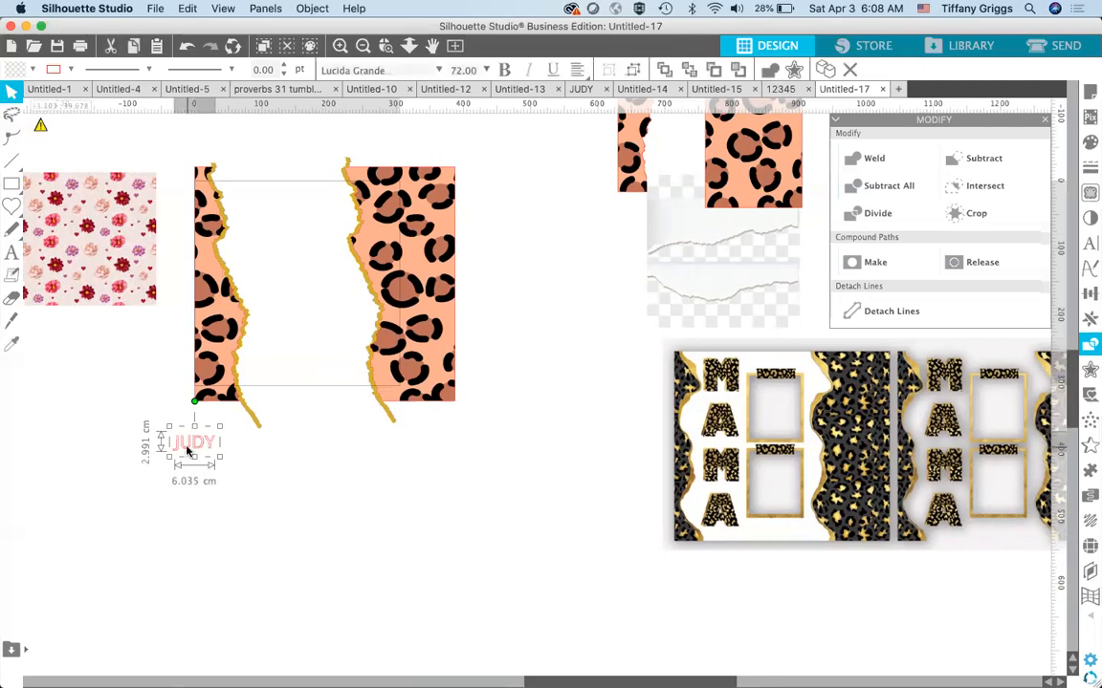
double_click(186, 451)
click(257, 482)
click(212, 446)
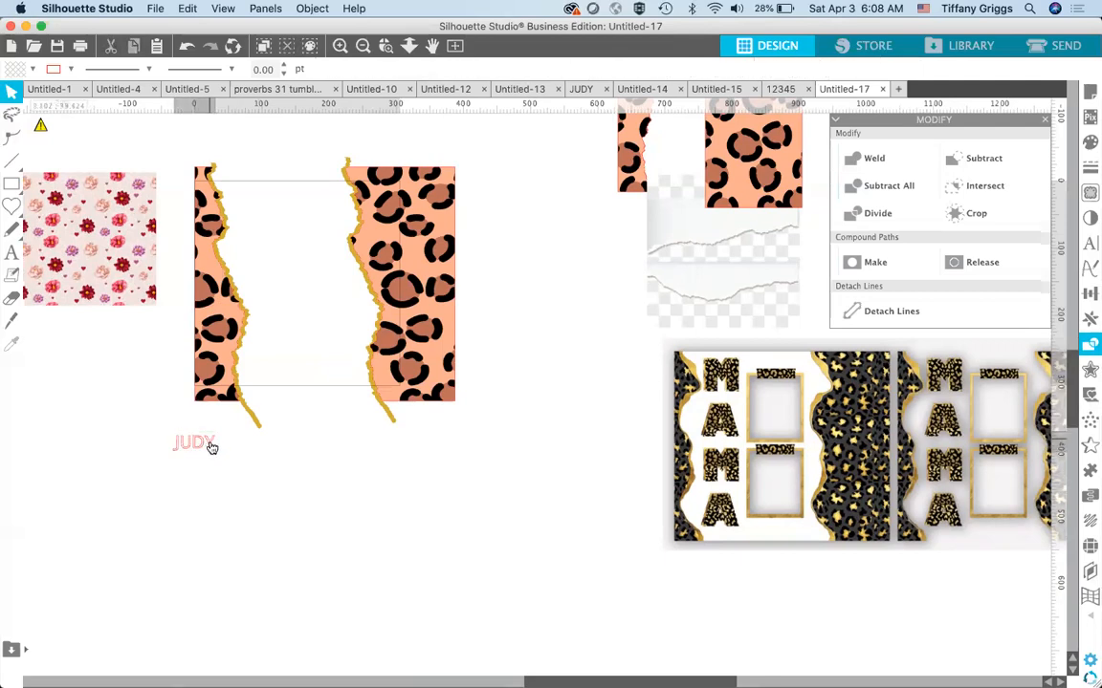
drag(221, 459, 331, 487)
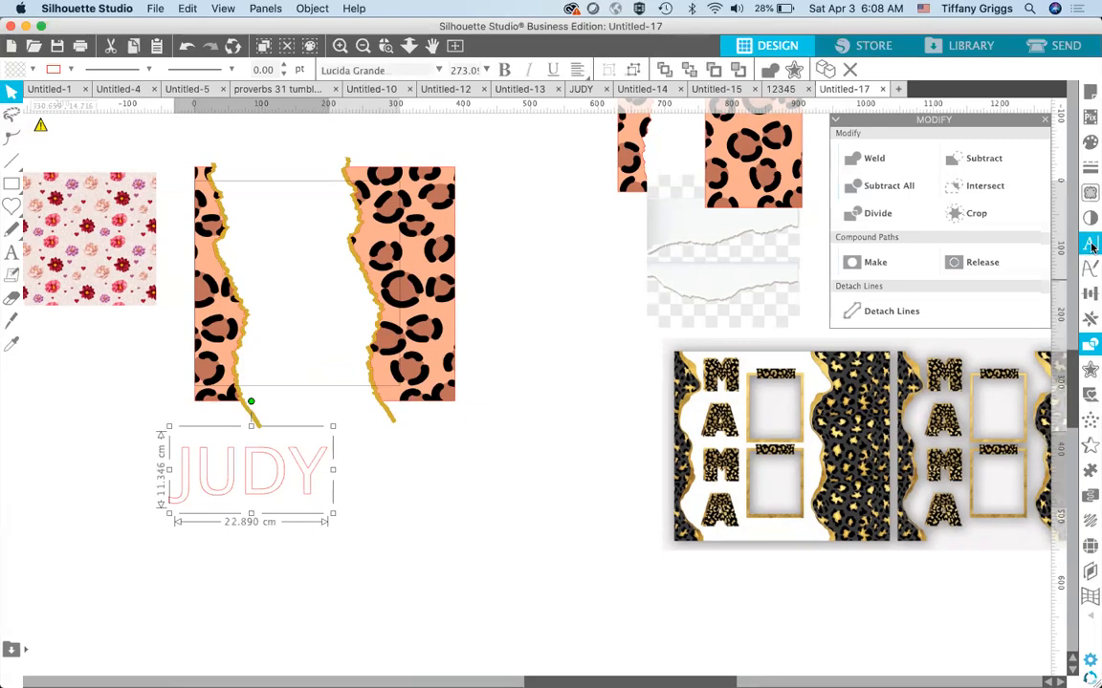
- Change the font of the whole name text to Impact
double_click(296, 466)
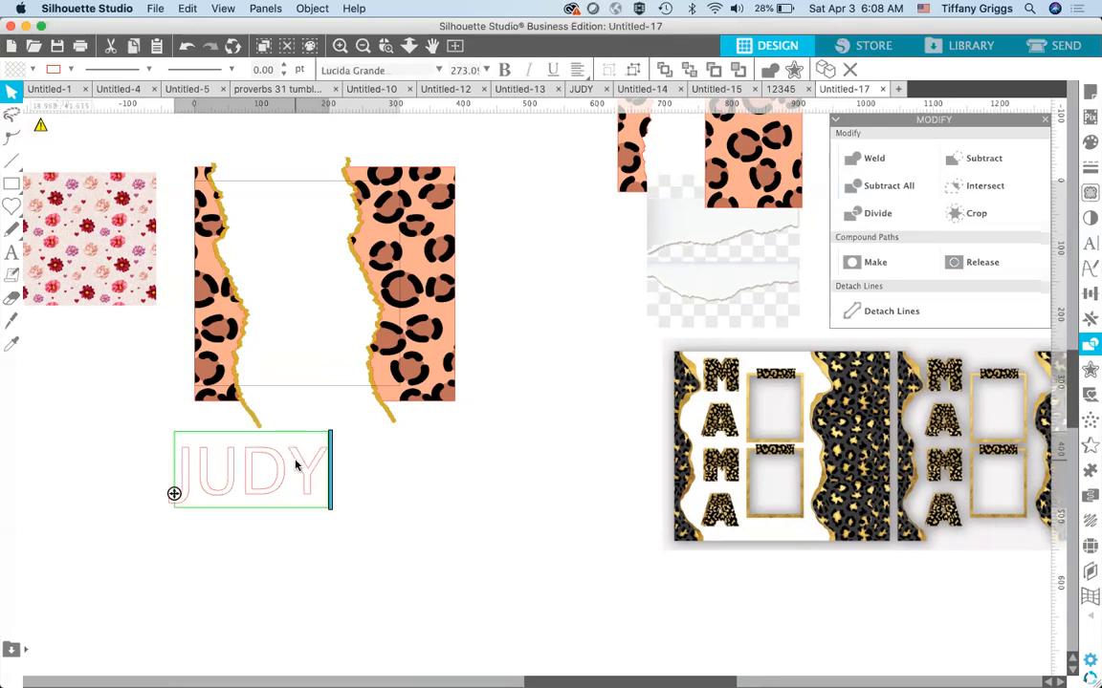
key(super+a)
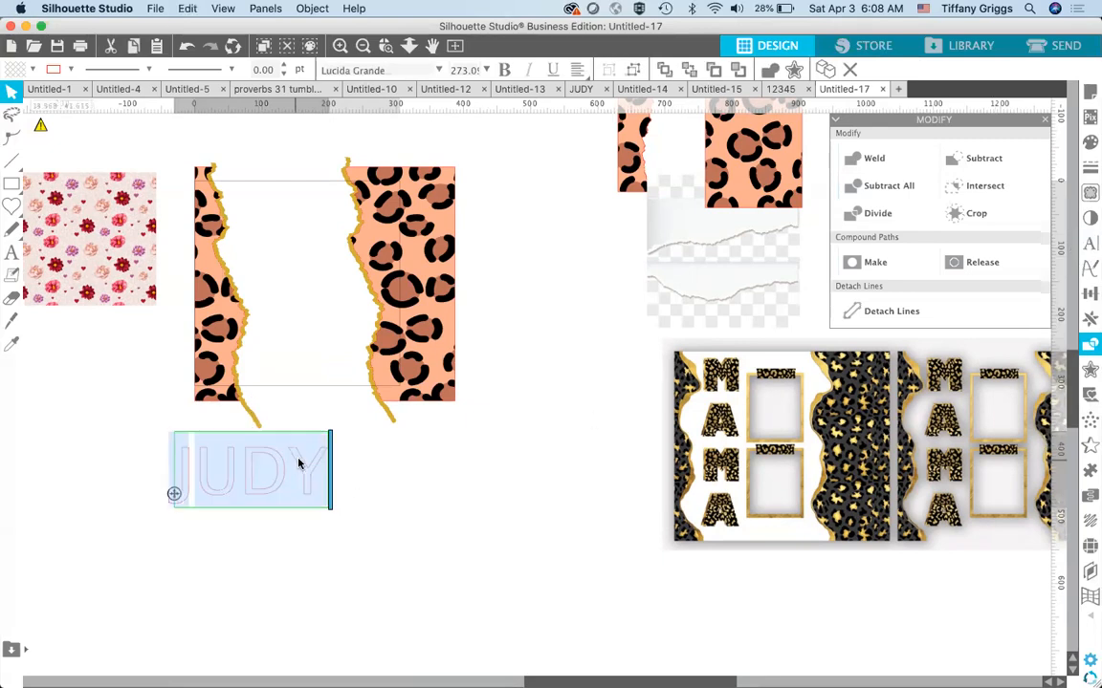
click(1090, 246)
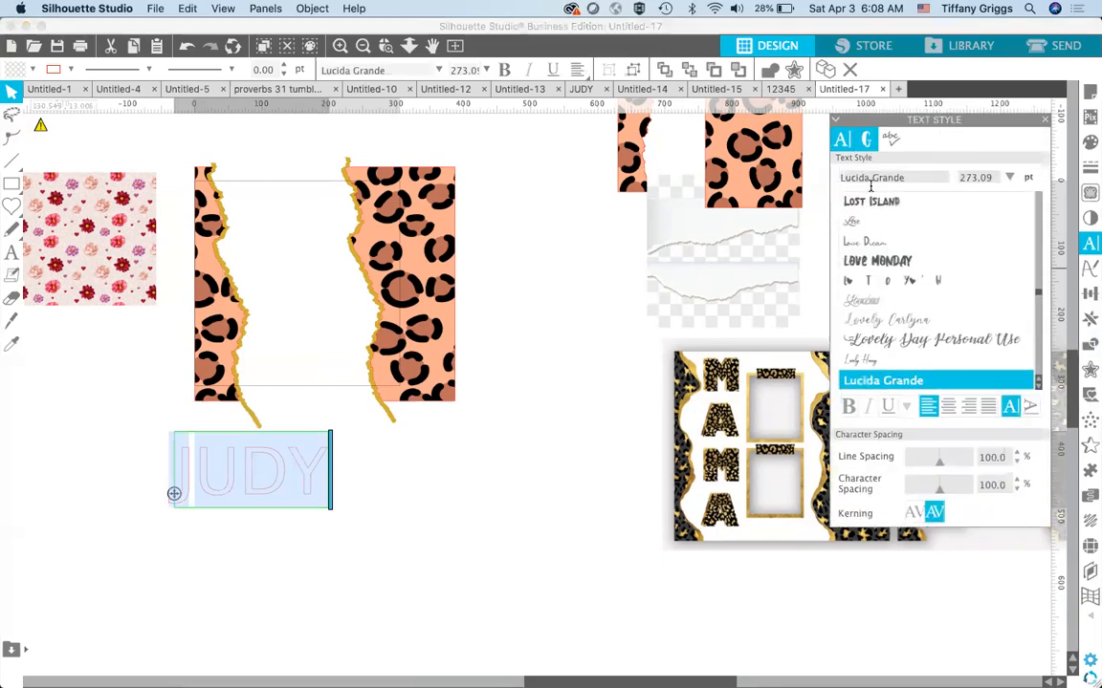
text(impact)
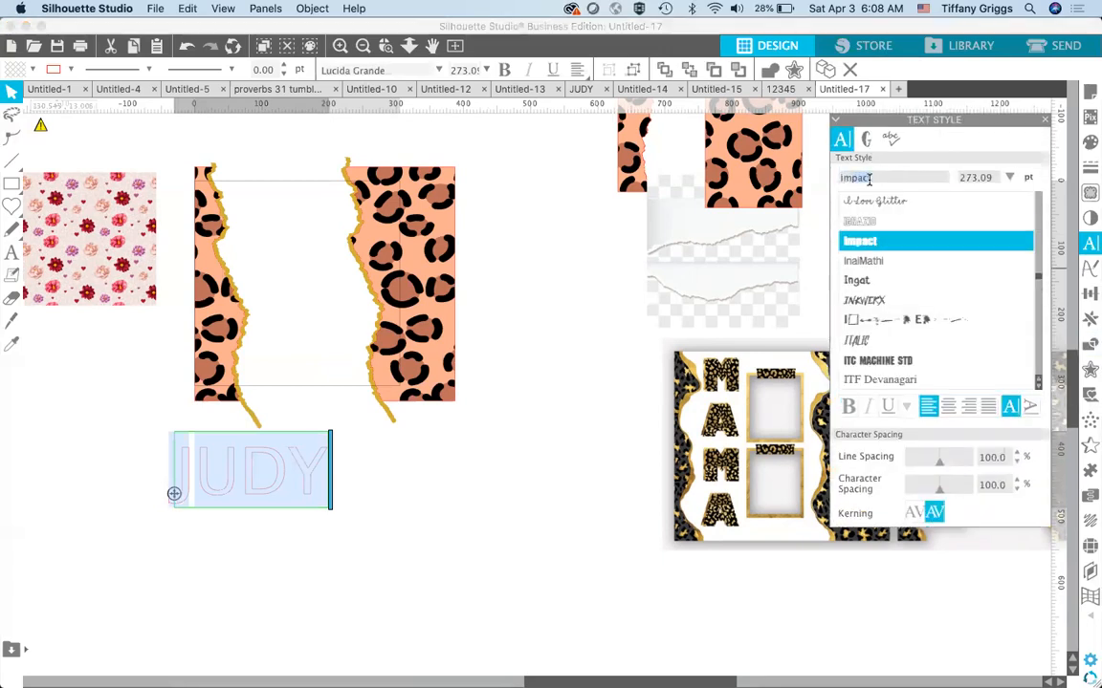
click(859, 241)
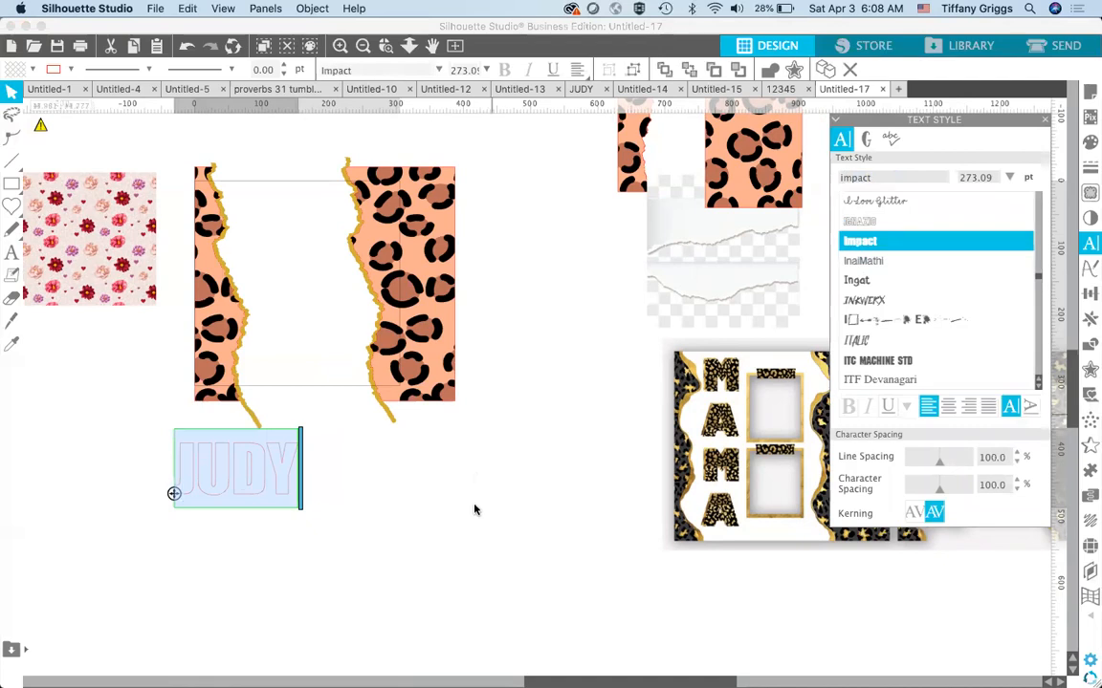
click(431, 509)
- Resize the name text to about 31.3 by 14.9 cm and set its character spacing to 130%
click(260, 468)
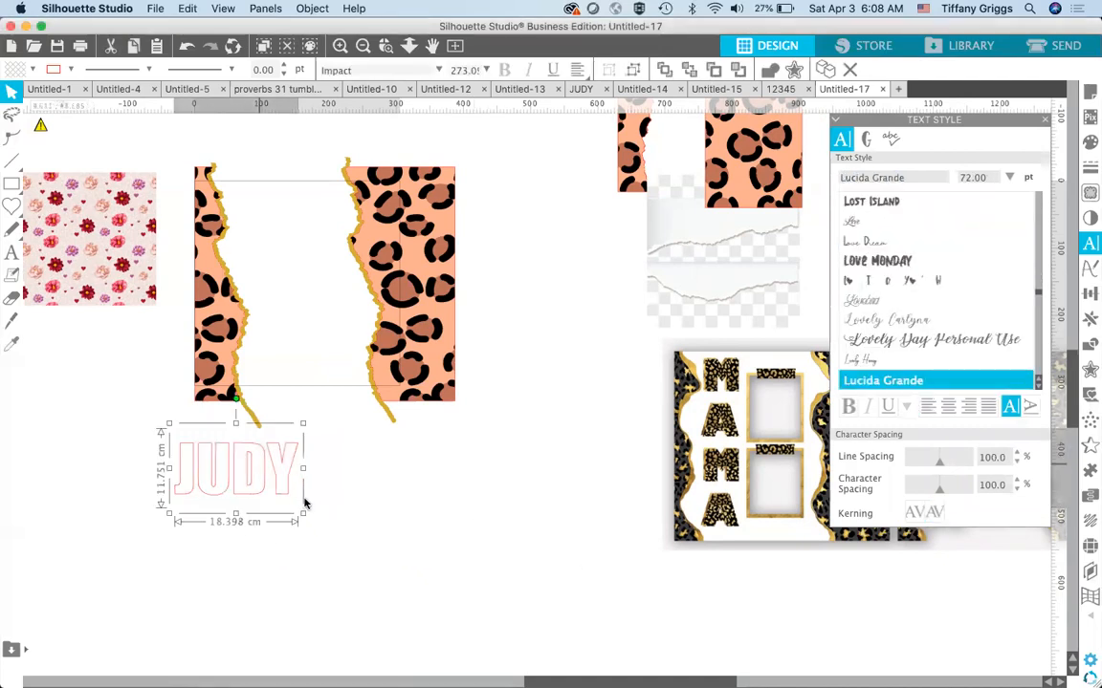
drag(305, 513, 381, 519)
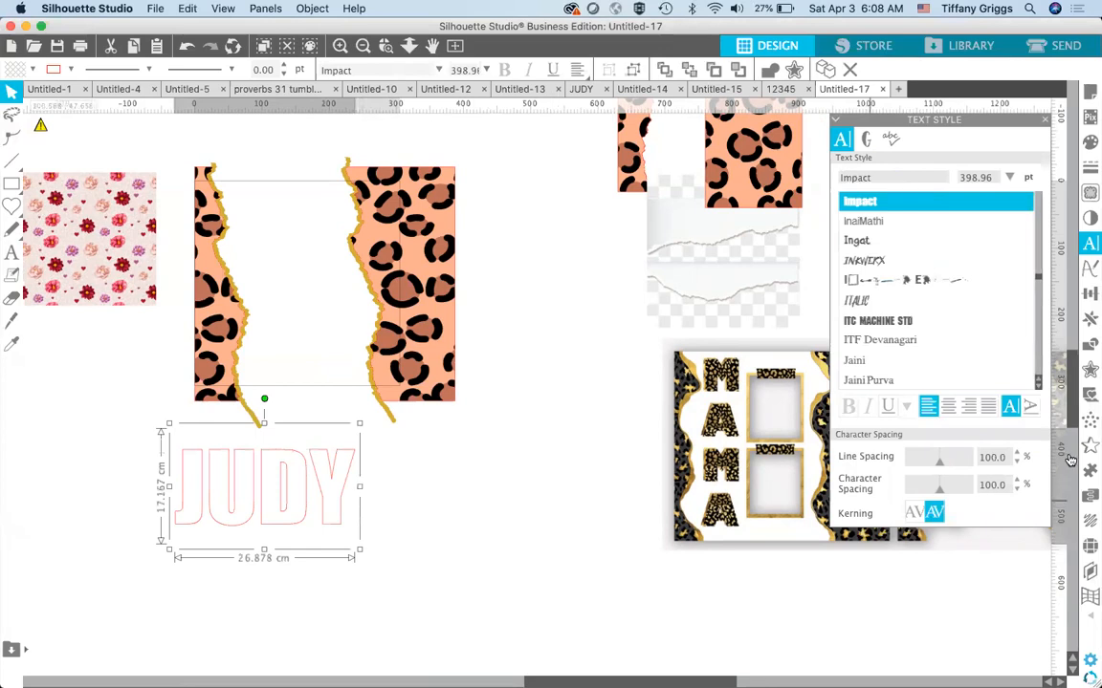
click(1017, 480)
click(1016, 480)
click(1016, 480)
click(1016, 480)
click(1016, 480)
click(1017, 480)
drag(278, 551, 284, 538)
click(397, 555)
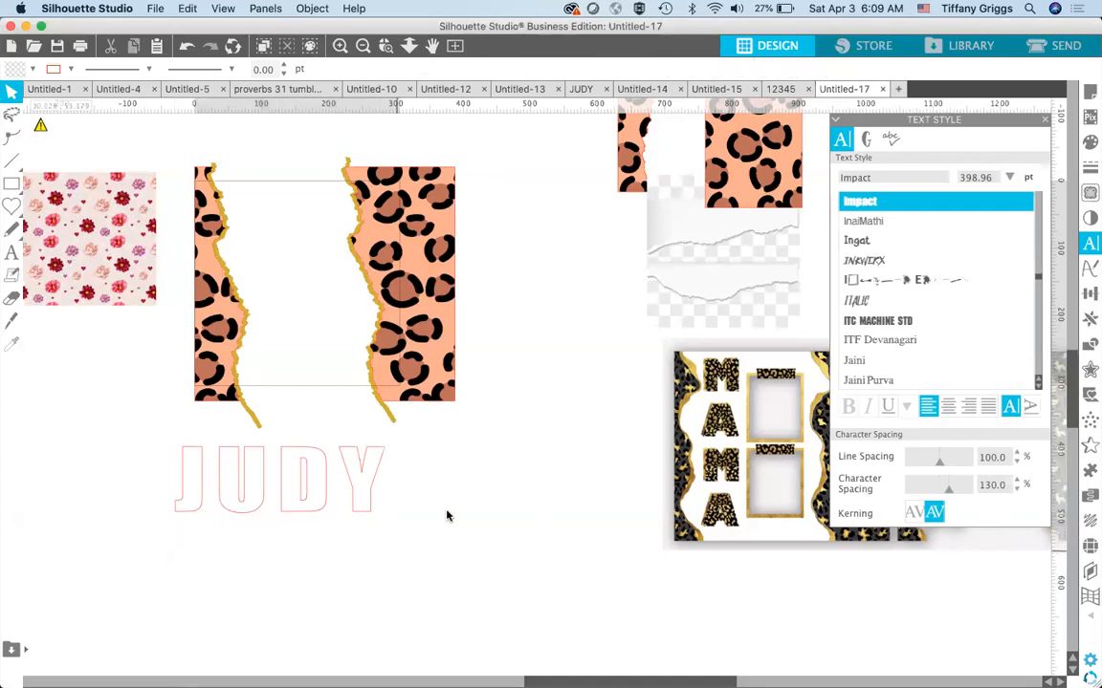
- Fill the name text with the leopard print4-01 pattern from the library and return to the design
scroll(446, 517, right, 3)
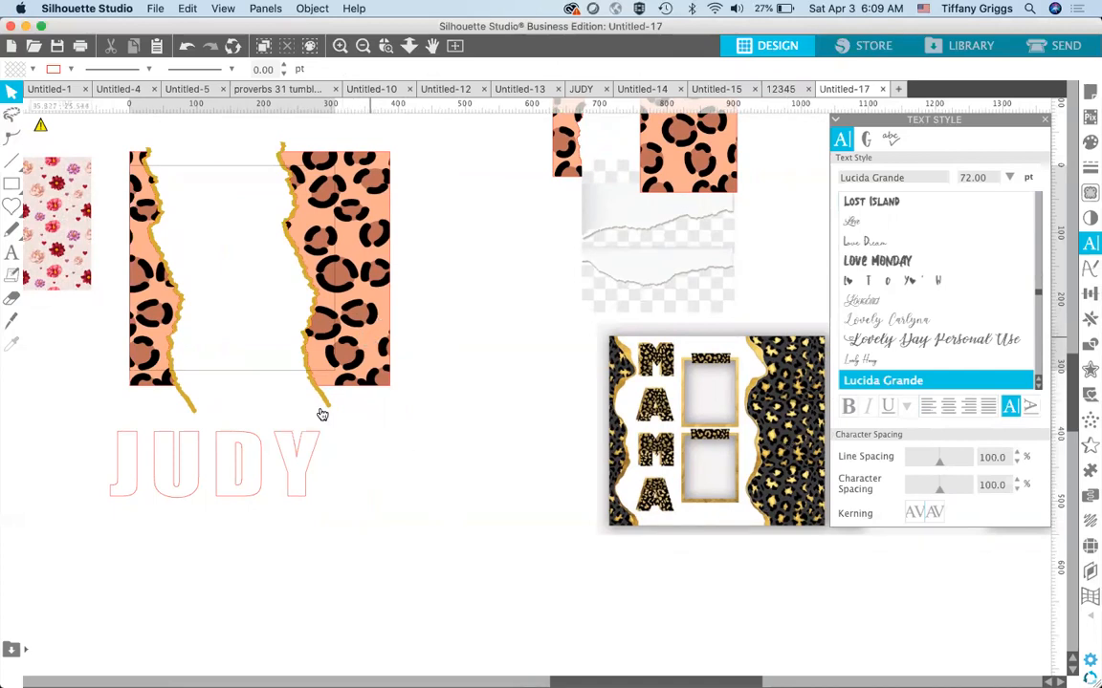
click(306, 450)
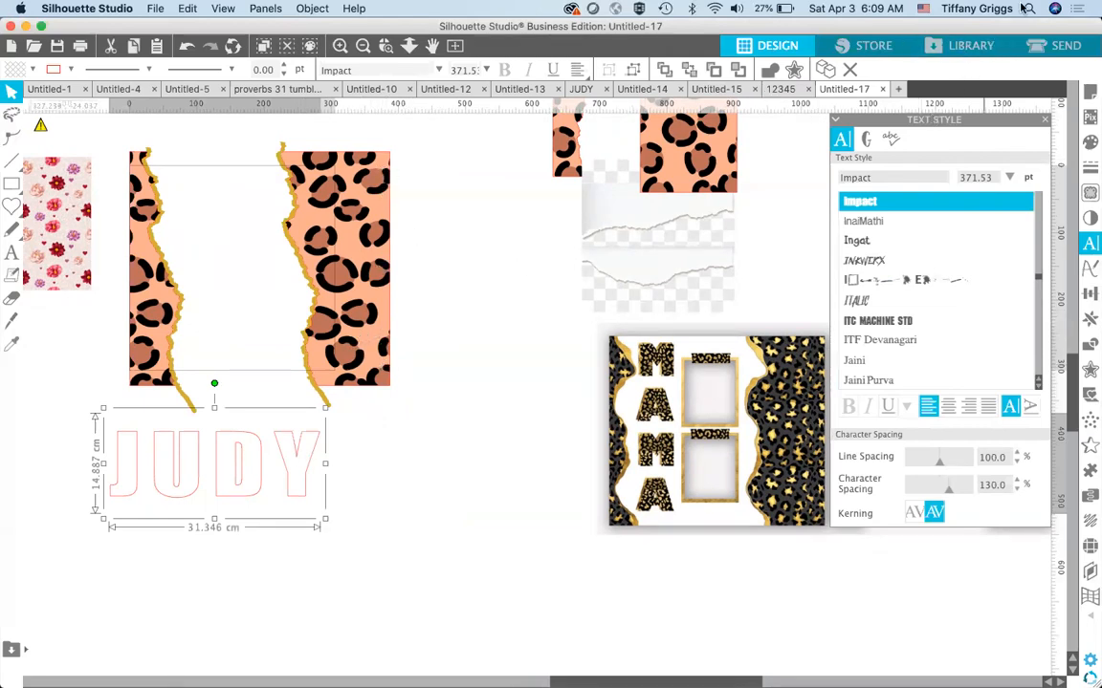
click(968, 48)
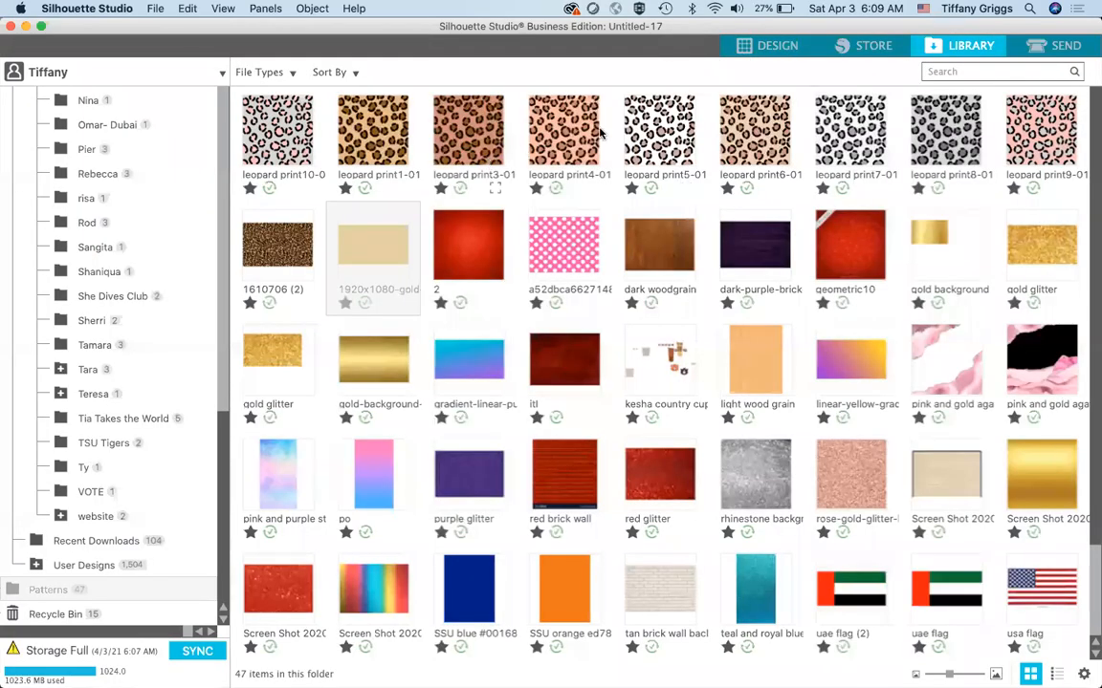
click(574, 127)
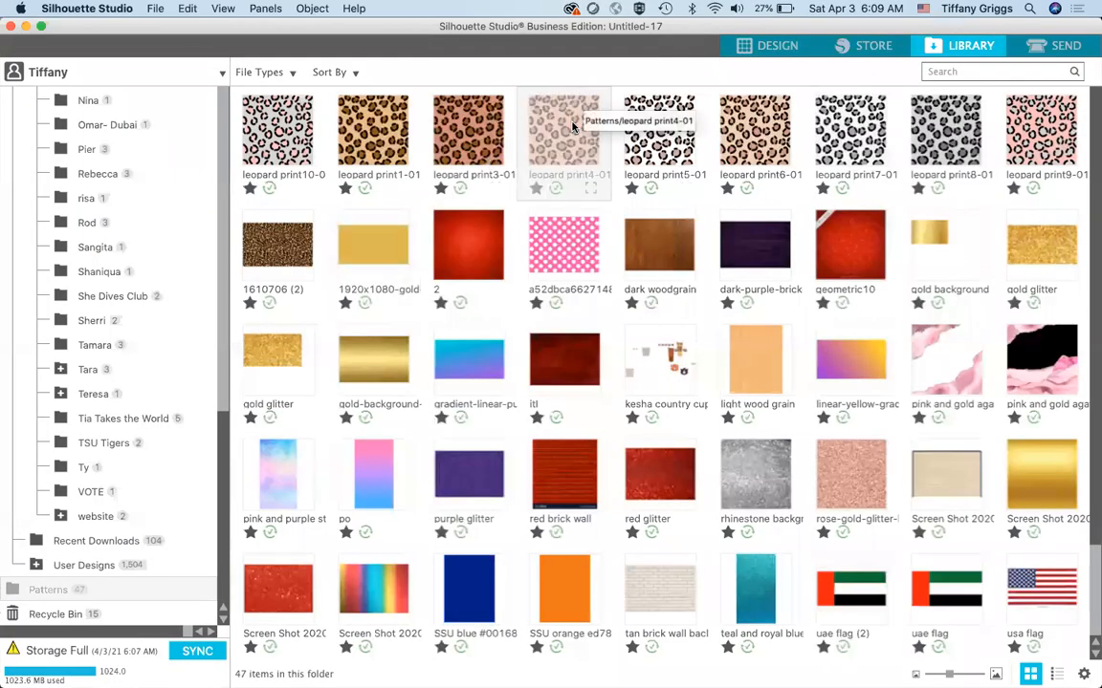
click(777, 48)
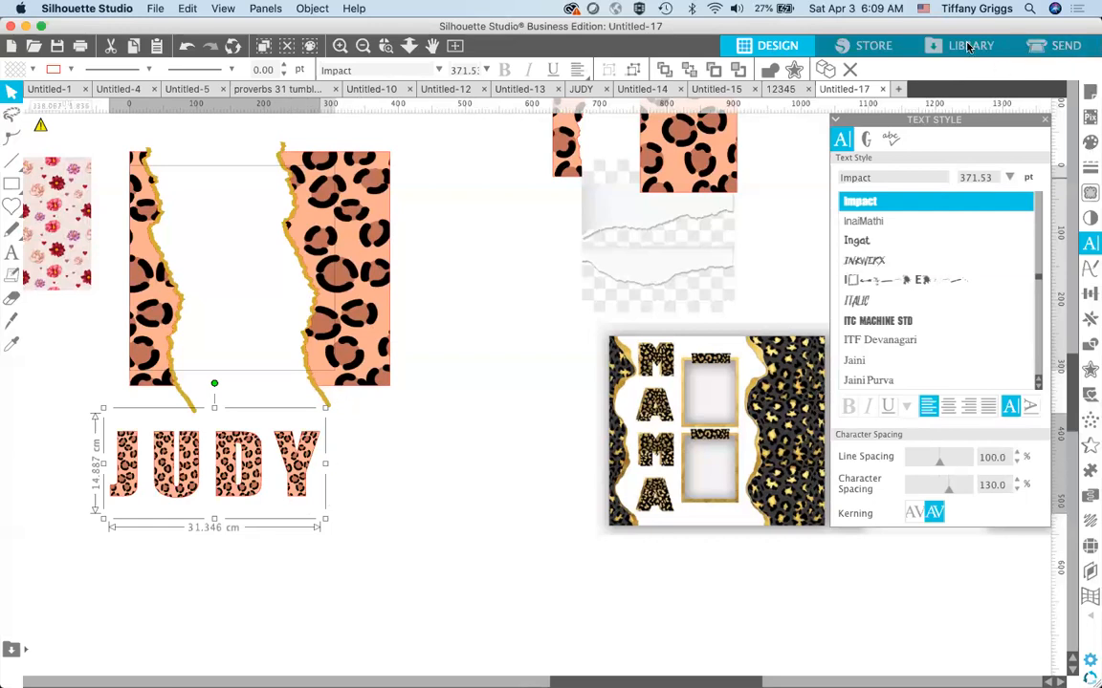
- Scale the leopard fill pattern inside the name text to 316%
click(1090, 144)
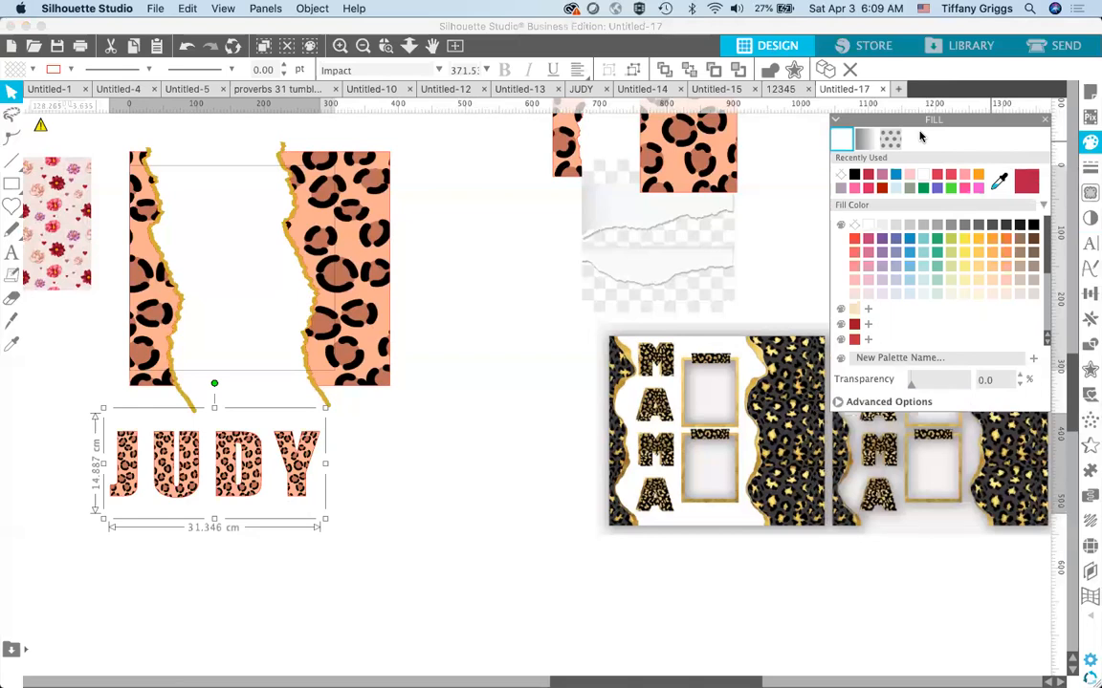
click(889, 144)
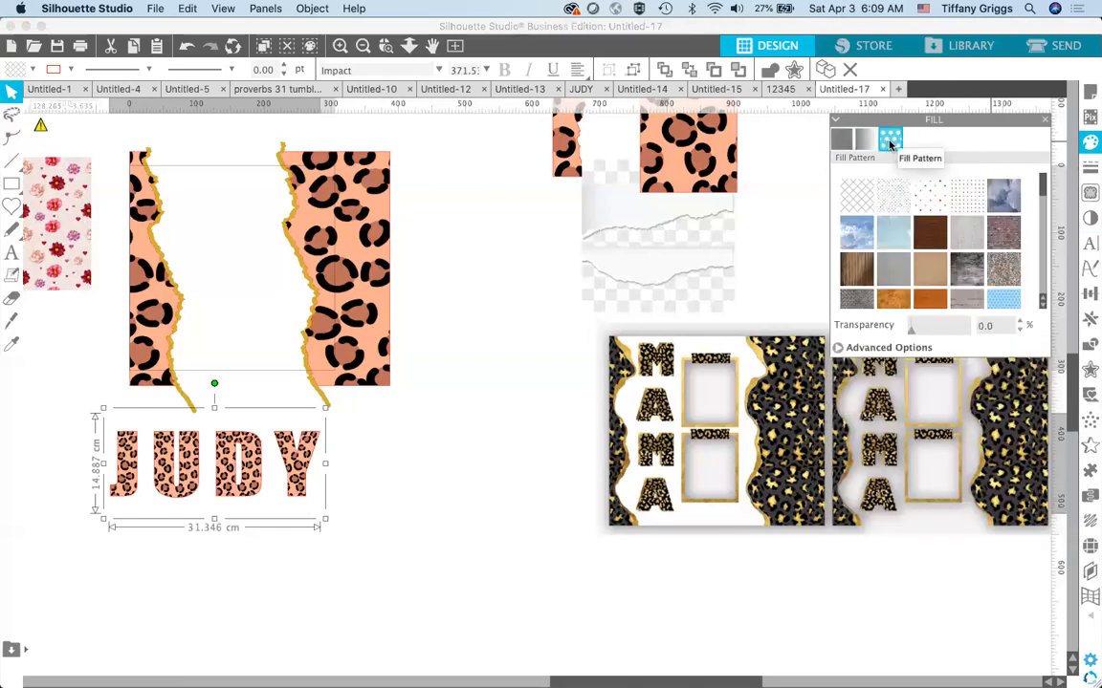
click(838, 349)
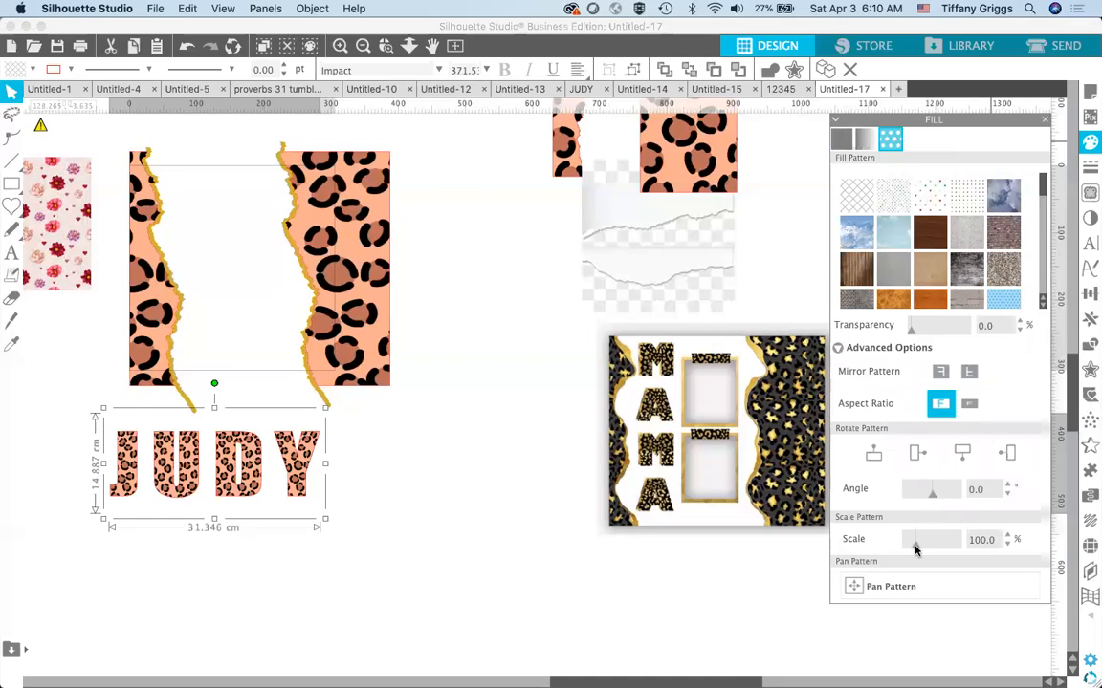
drag(915, 546, 938, 548)
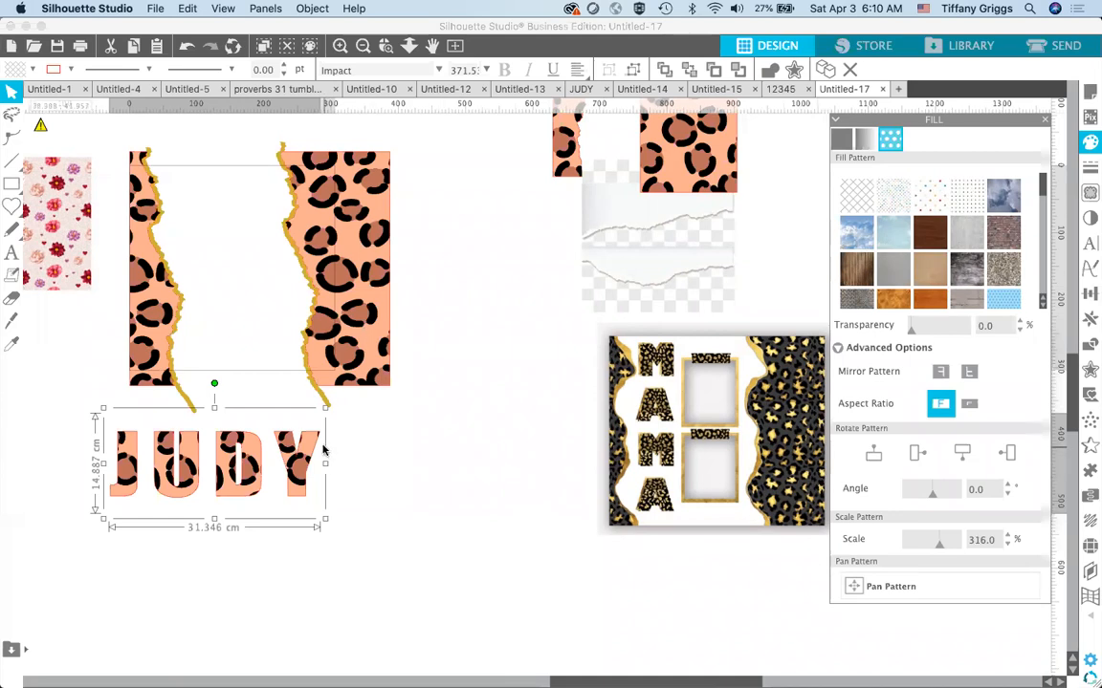
- Set both the fill color and the line color of the name text to black
click(19, 68)
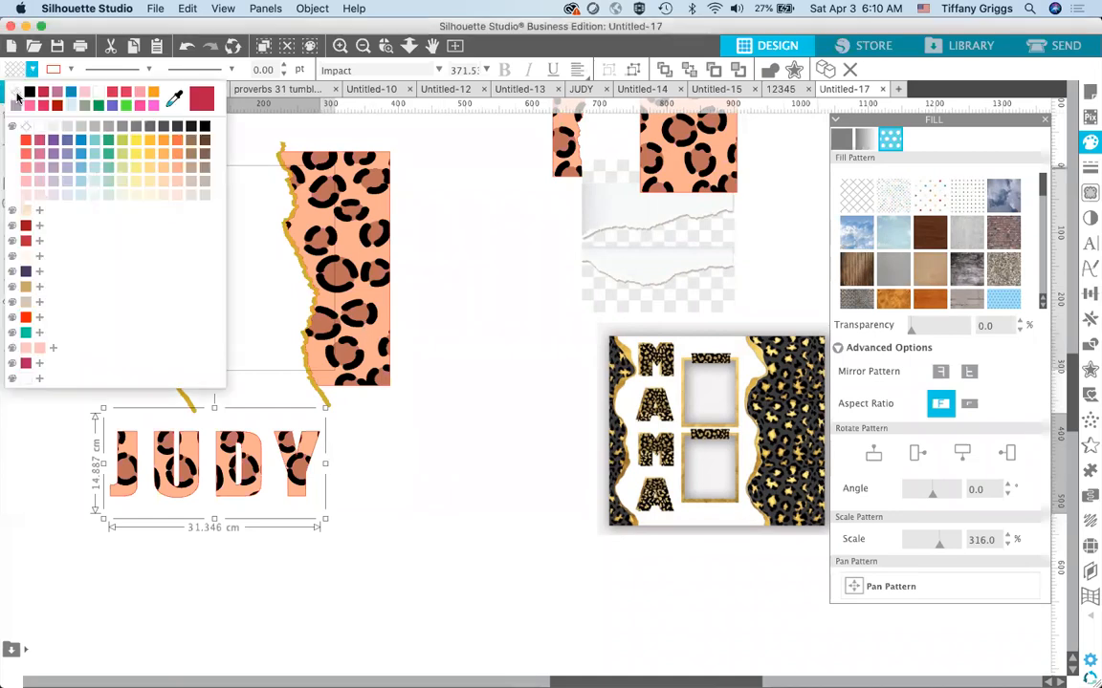
click(29, 93)
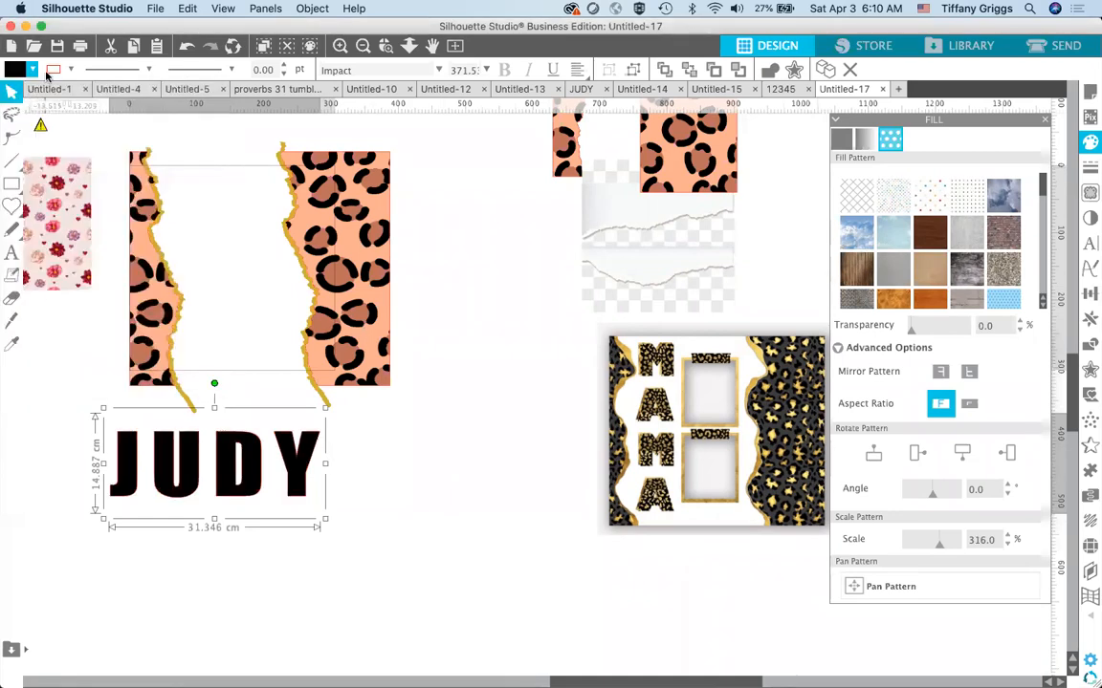
click(50, 73)
click(48, 91)
click(368, 463)
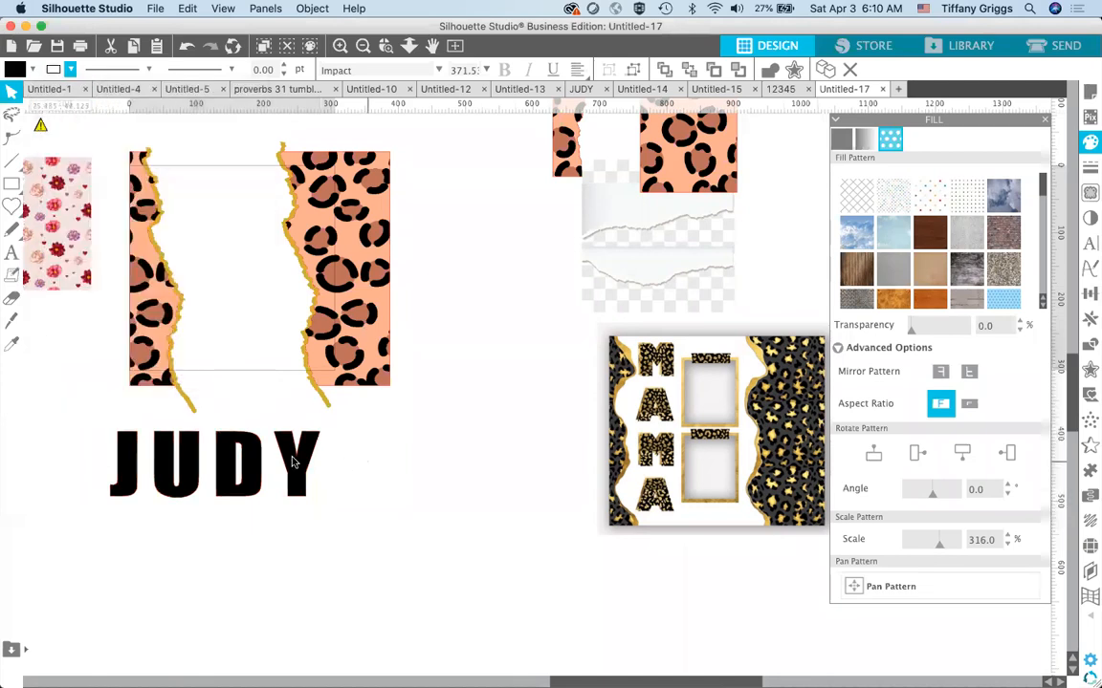
- Shrink the name text to about 22.2 by 10.5 cm and rotate it 90° clockwise
click(244, 459)
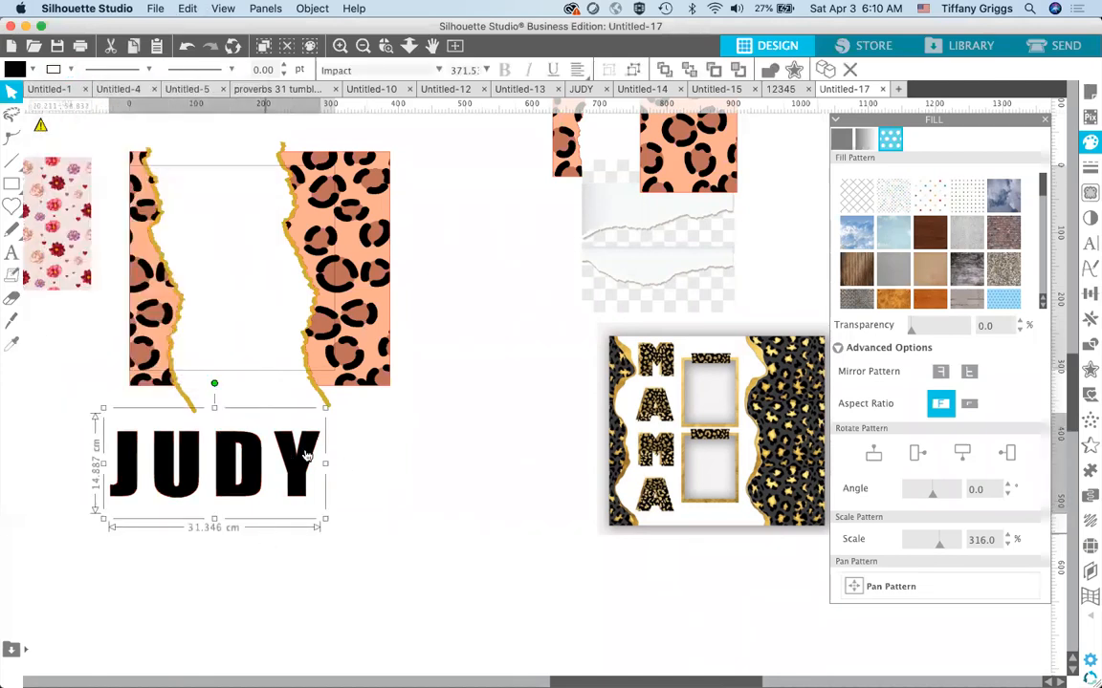
drag(325, 409, 264, 448)
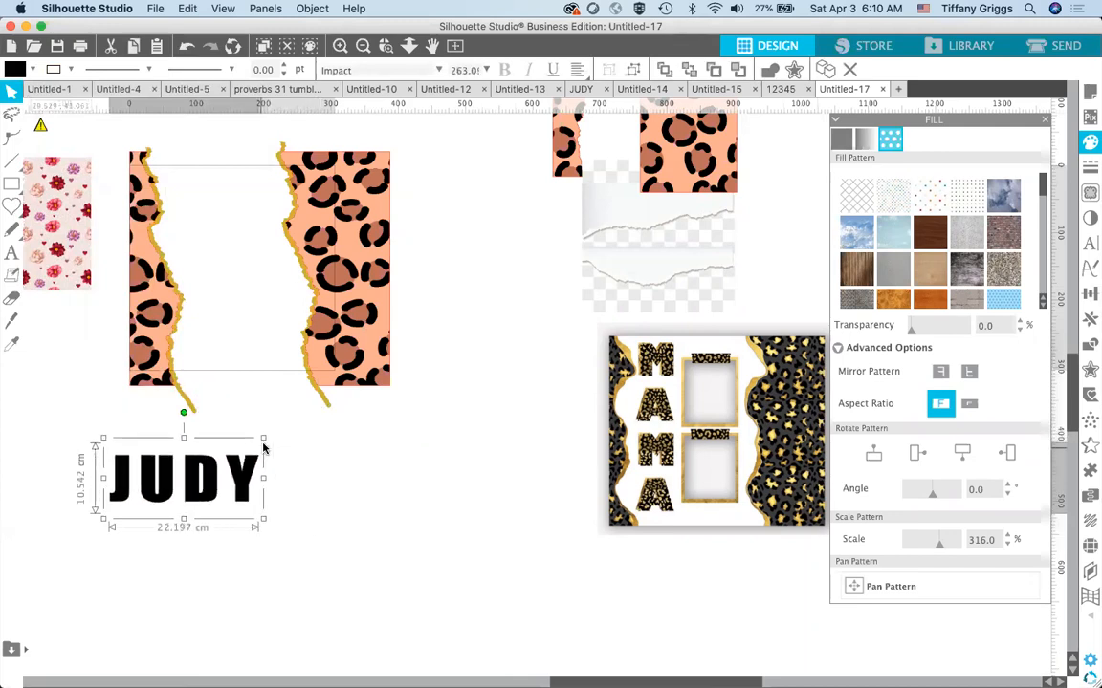
click(266, 8)
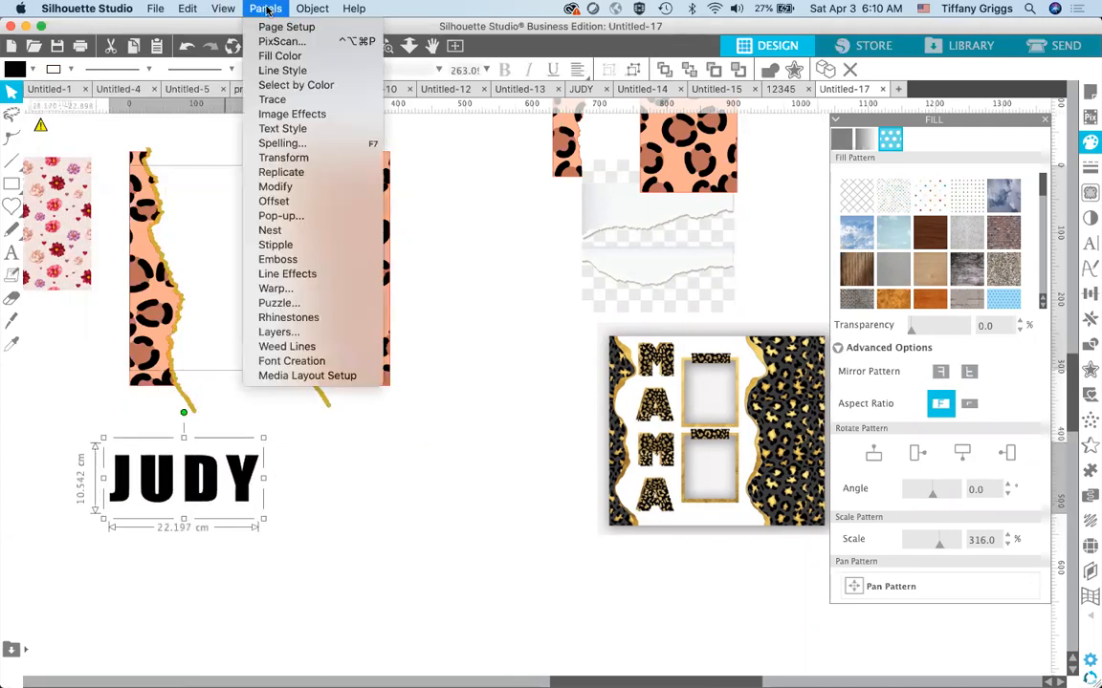
mouse_move(313, 10)
mouse_move(353, 70)
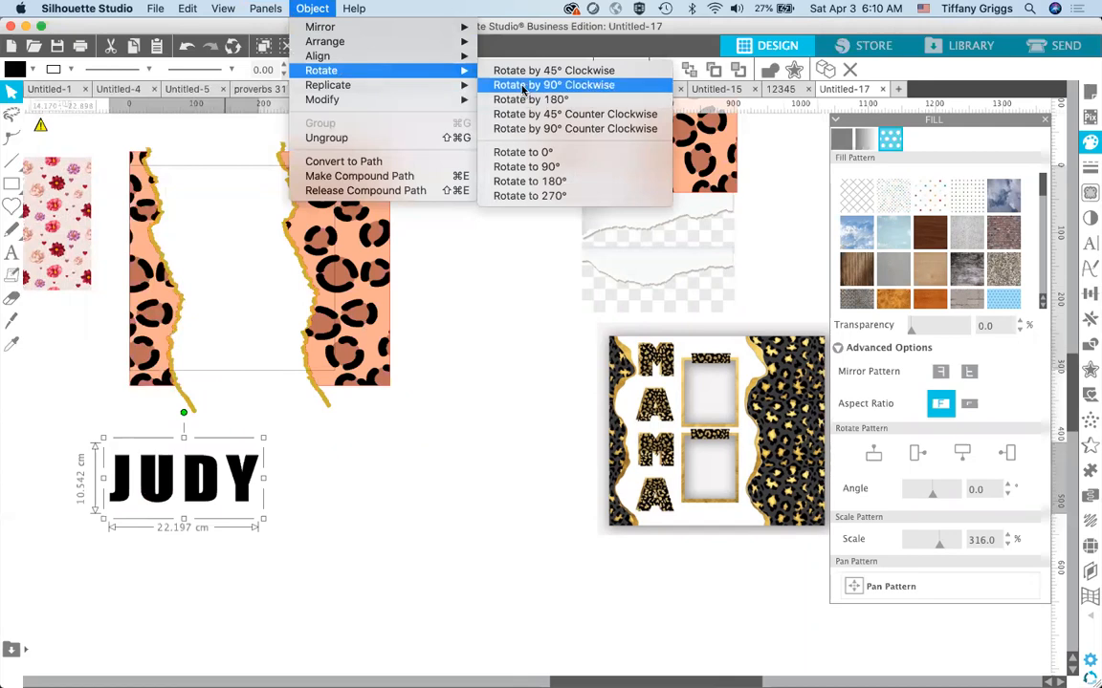
click(552, 85)
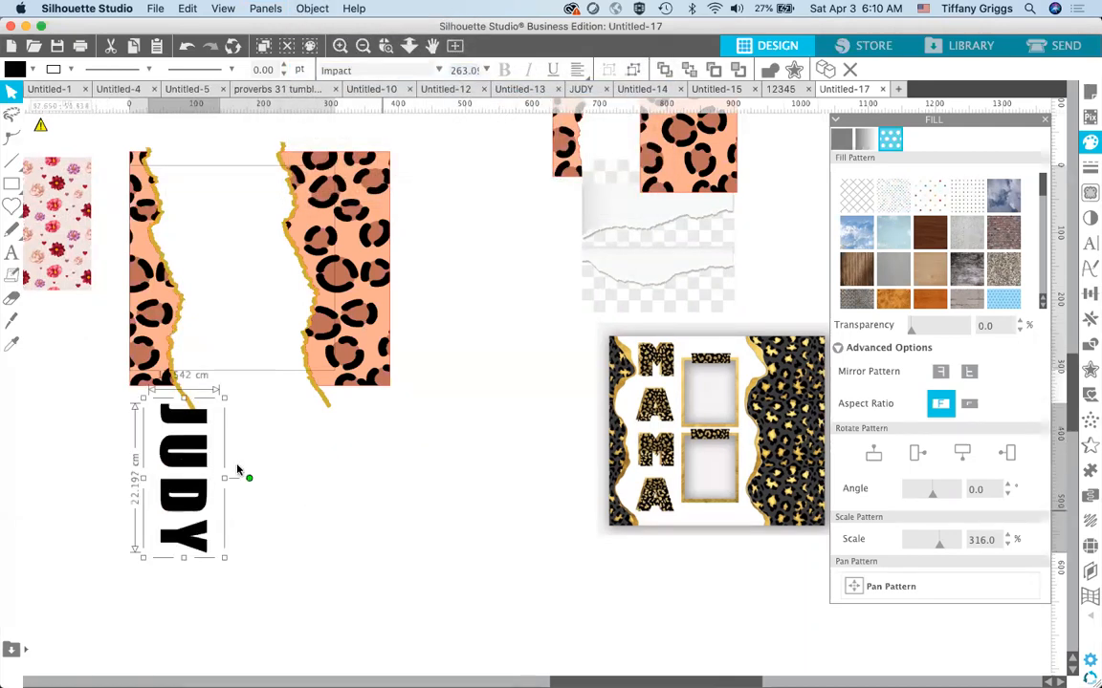
- Move the rotated name text beside the left gold edge in the white middle area and shrink it to about 8.7 cm wide
drag(207, 460, 206, 216)
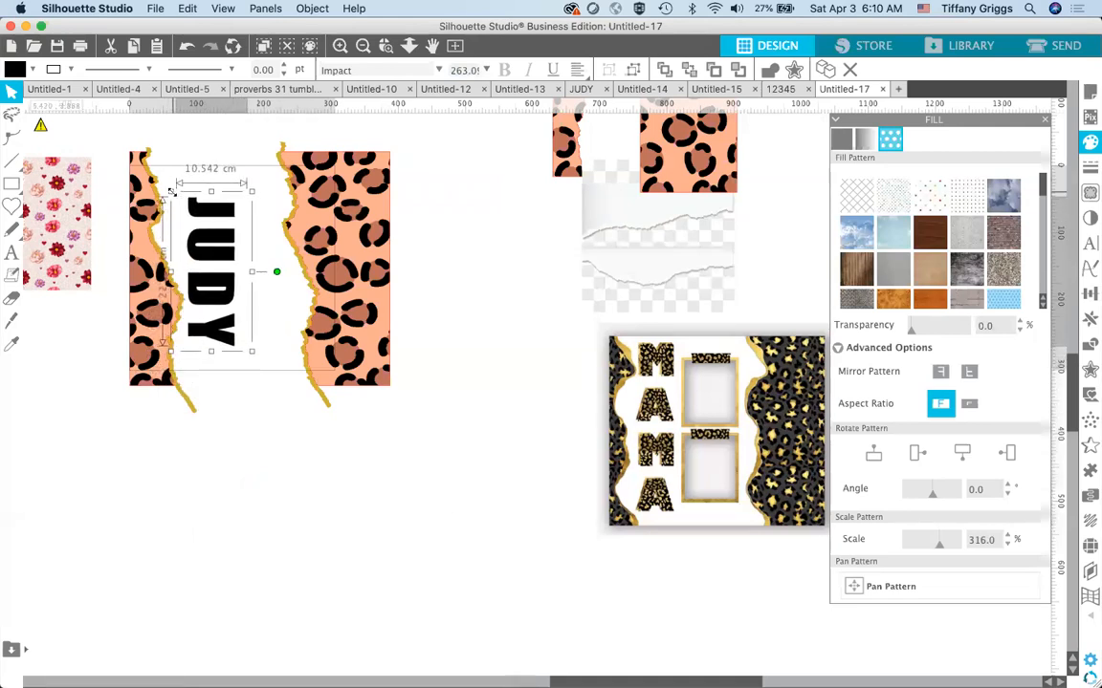
drag(185, 202, 190, 217)
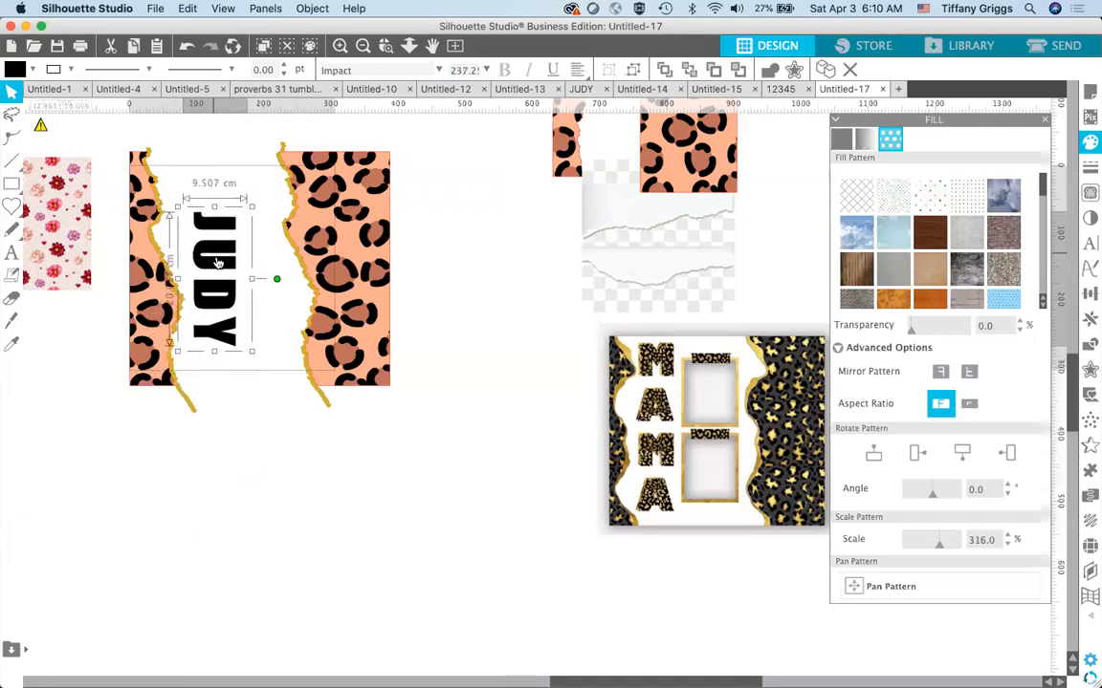
drag(219, 264, 215, 261)
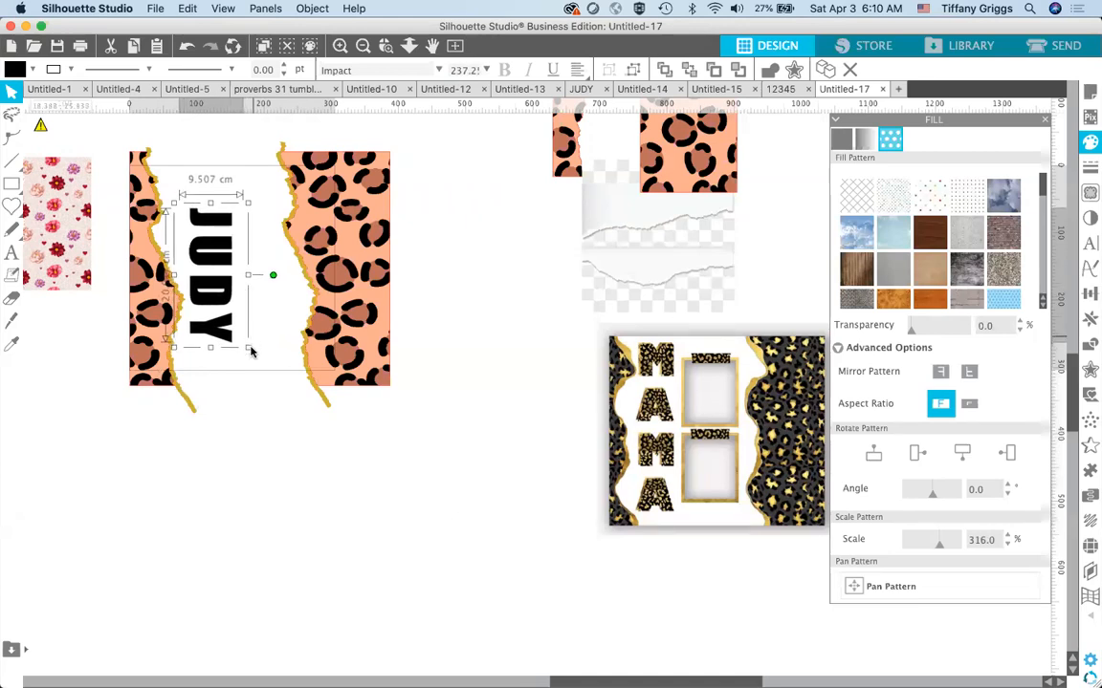
drag(248, 348, 231, 334)
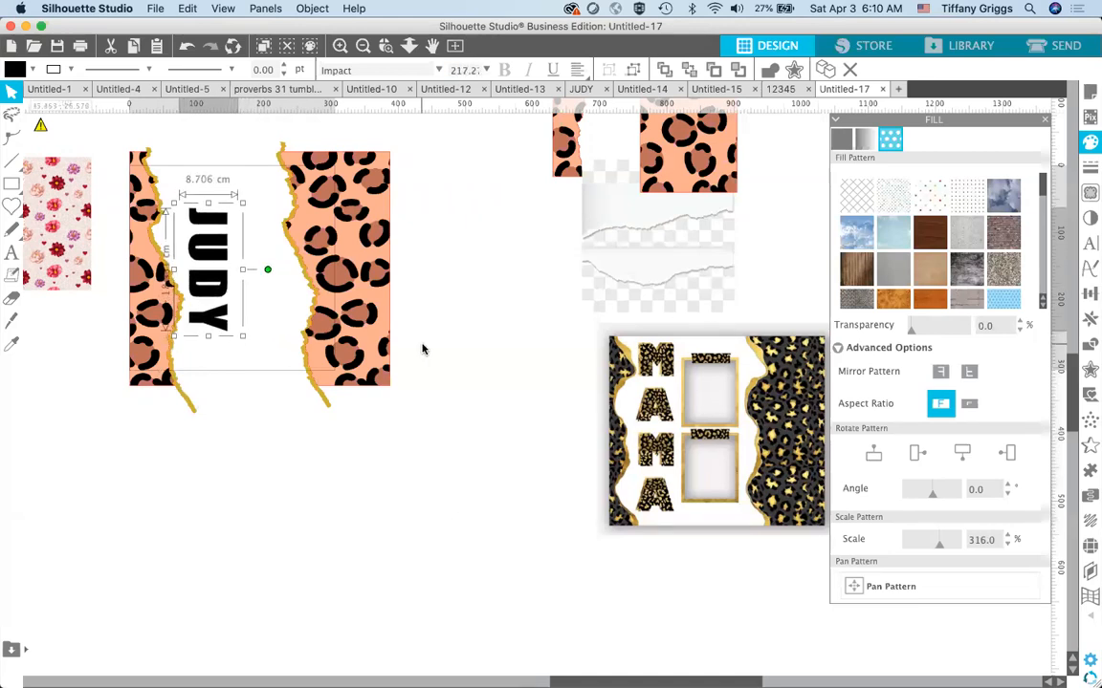
click(541, 392)
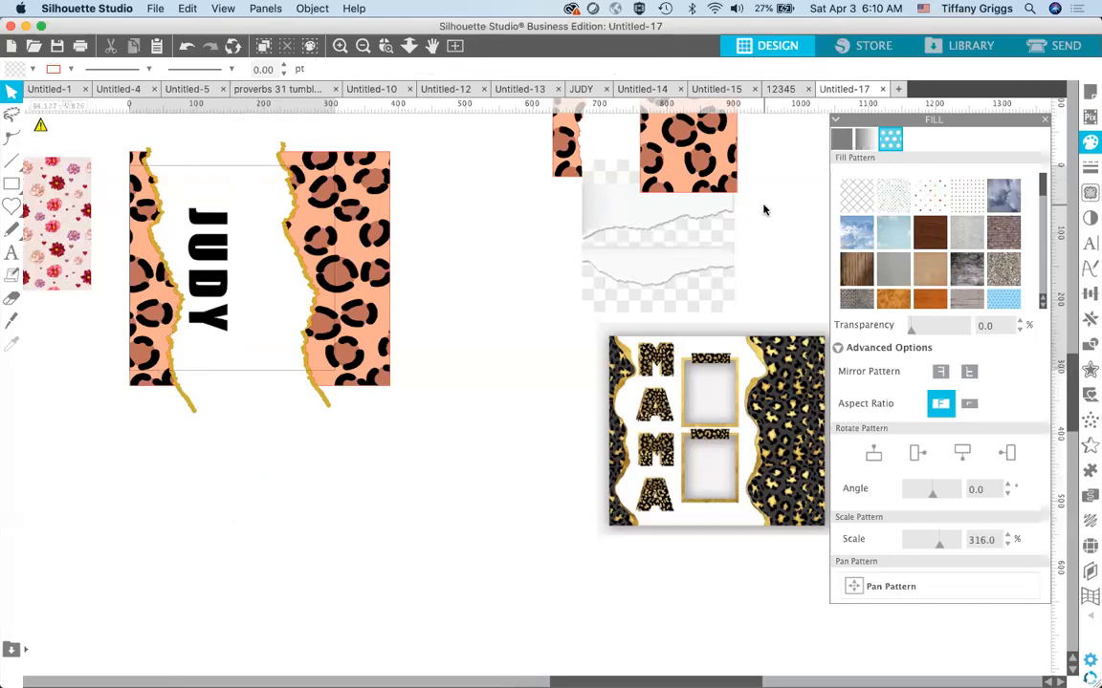
- Switch to Chrome and search Google Images for "polaroid frame vertical png"
key(ctrl+Up)
click(771, 55)
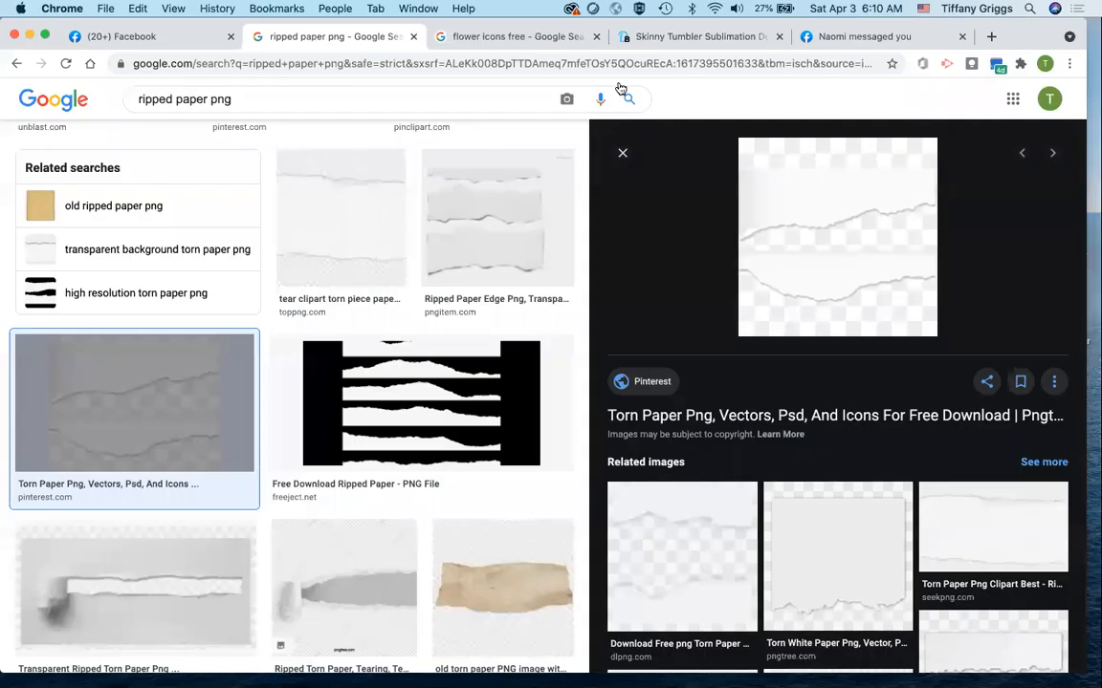
click(512, 37)
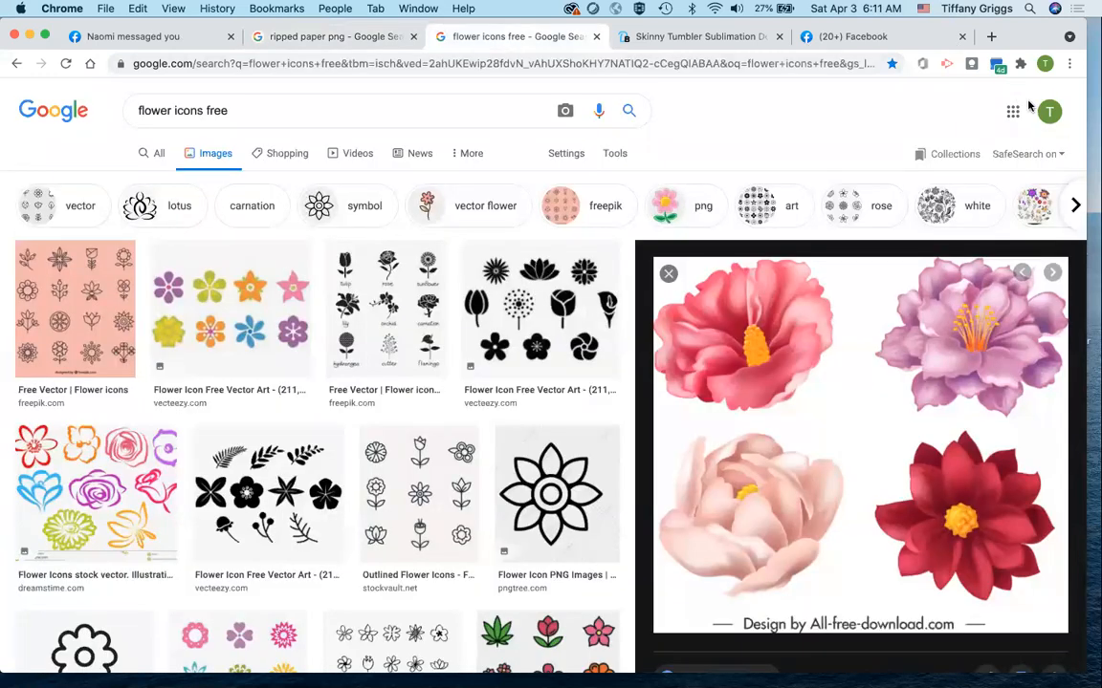
click(447, 102)
triple_click(448, 102)
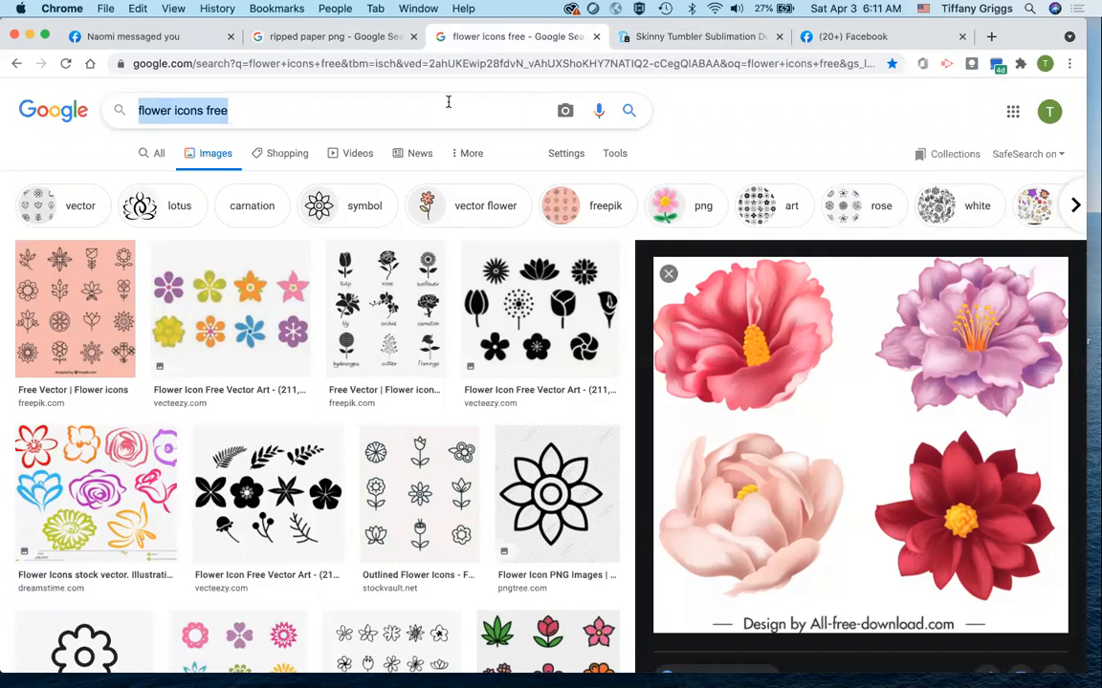
text(pl)
key(BackSpace)
text(ol)
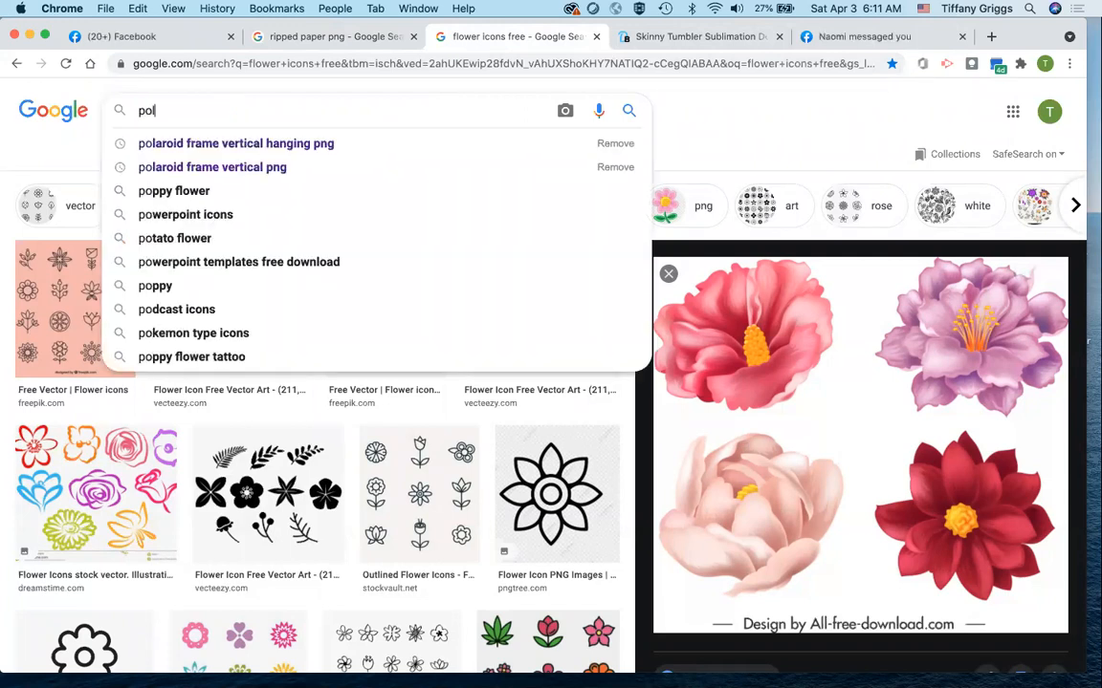
key(Down)
key(Down)
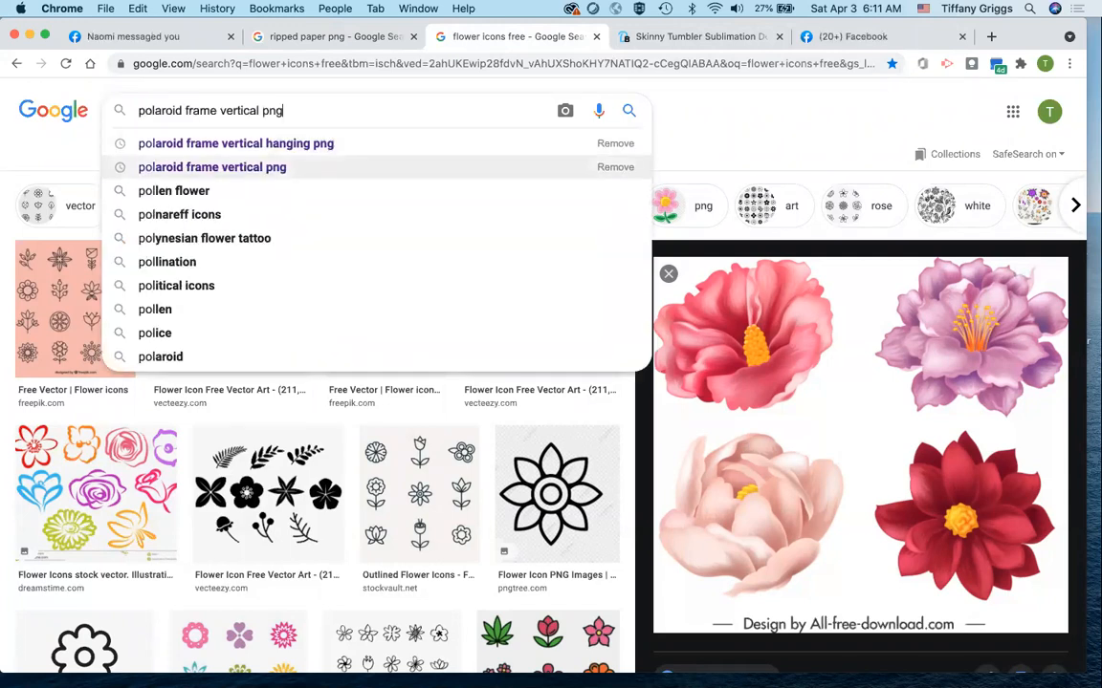
key(Return)
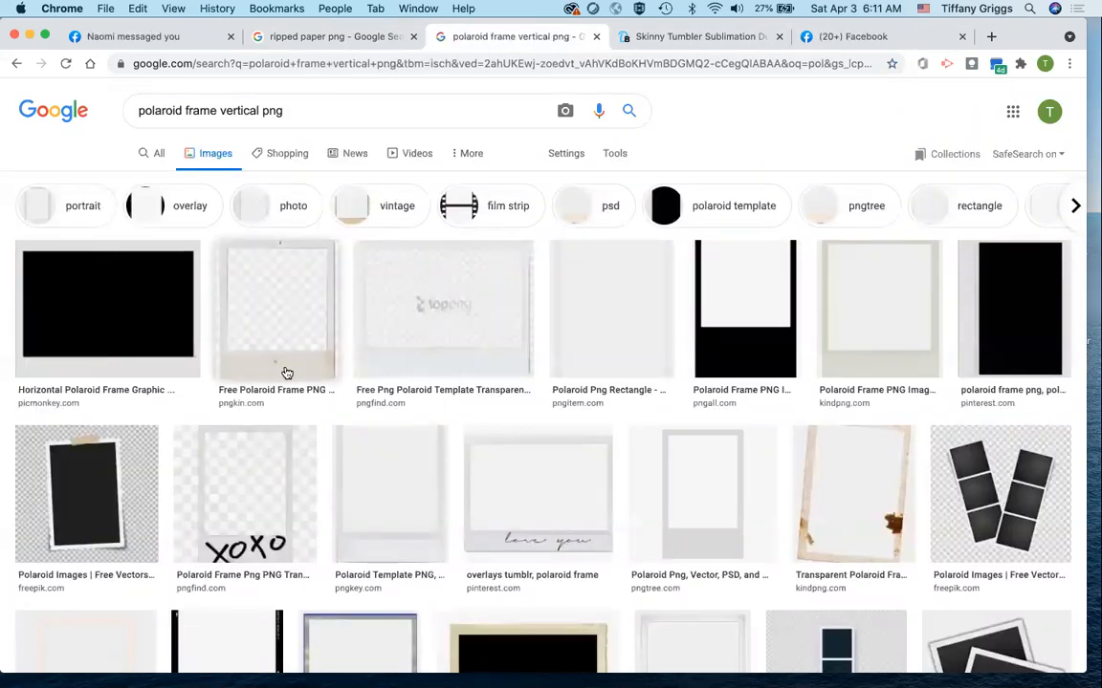
- Find the PikPng "Free Polaroid Frame Png" result with the checkered center and copy its enlarged preview image
scroll(286, 369, down, 3)
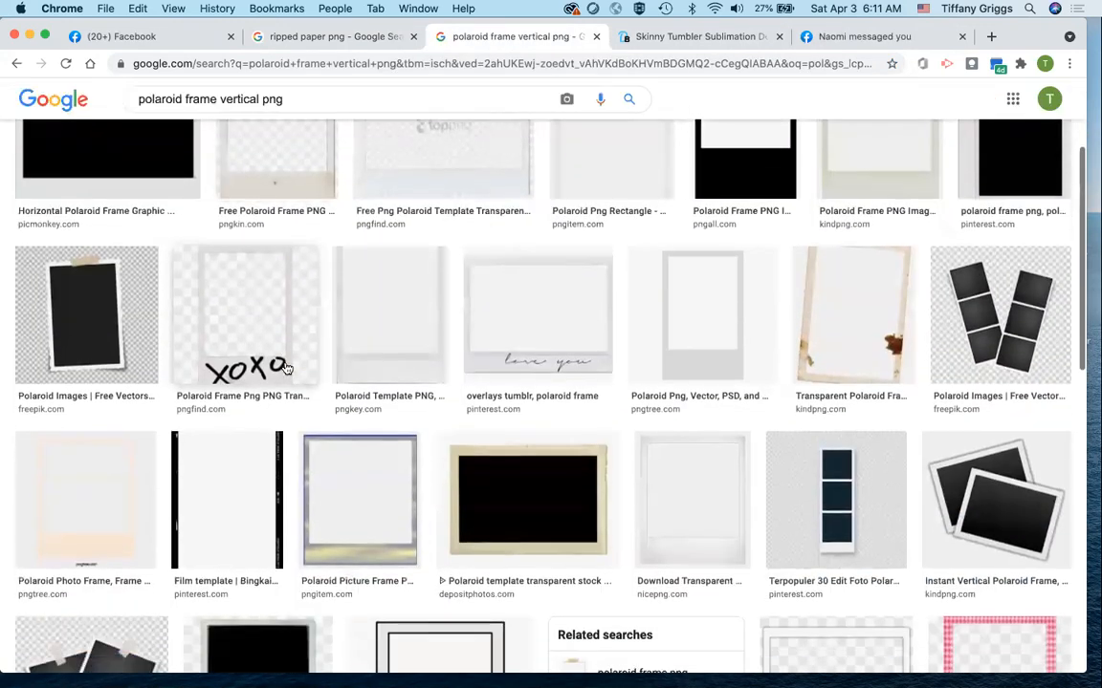
scroll(286, 369, down, 2)
scroll(286, 368, down, 5)
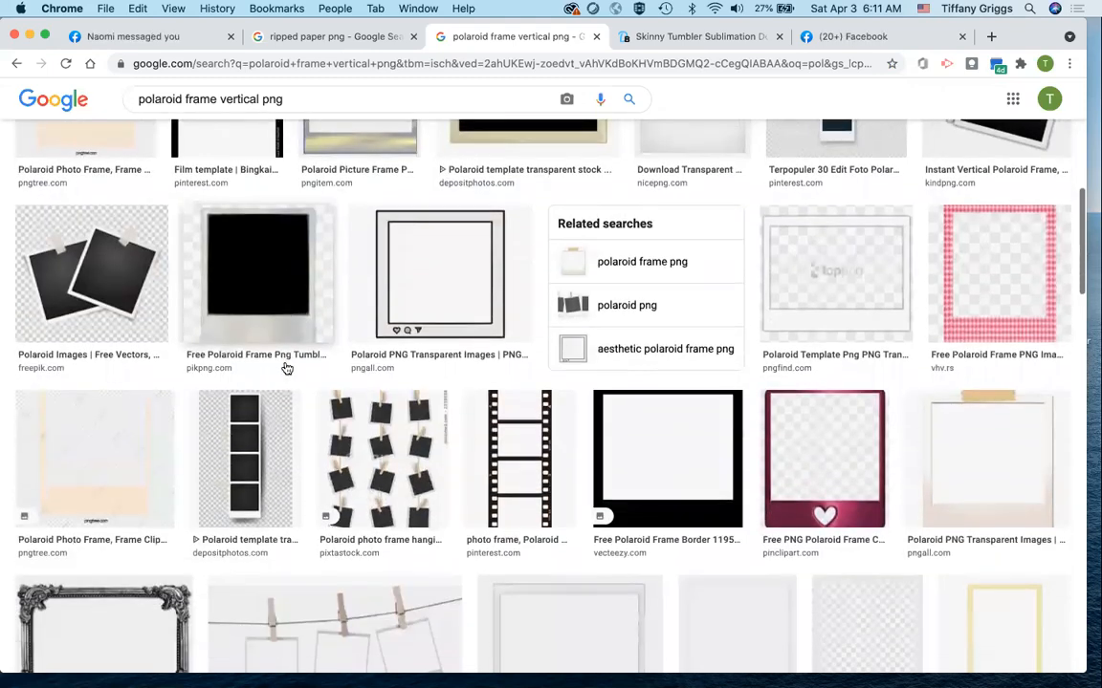
scroll(285, 369, down, 6)
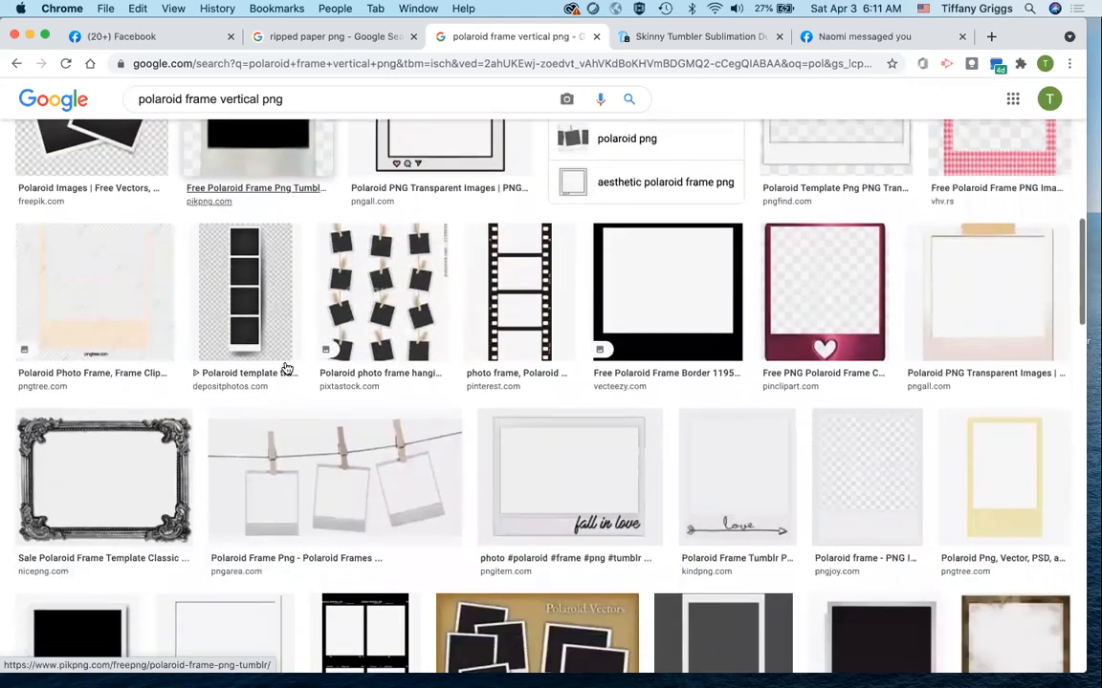
scroll(286, 368, down, 5)
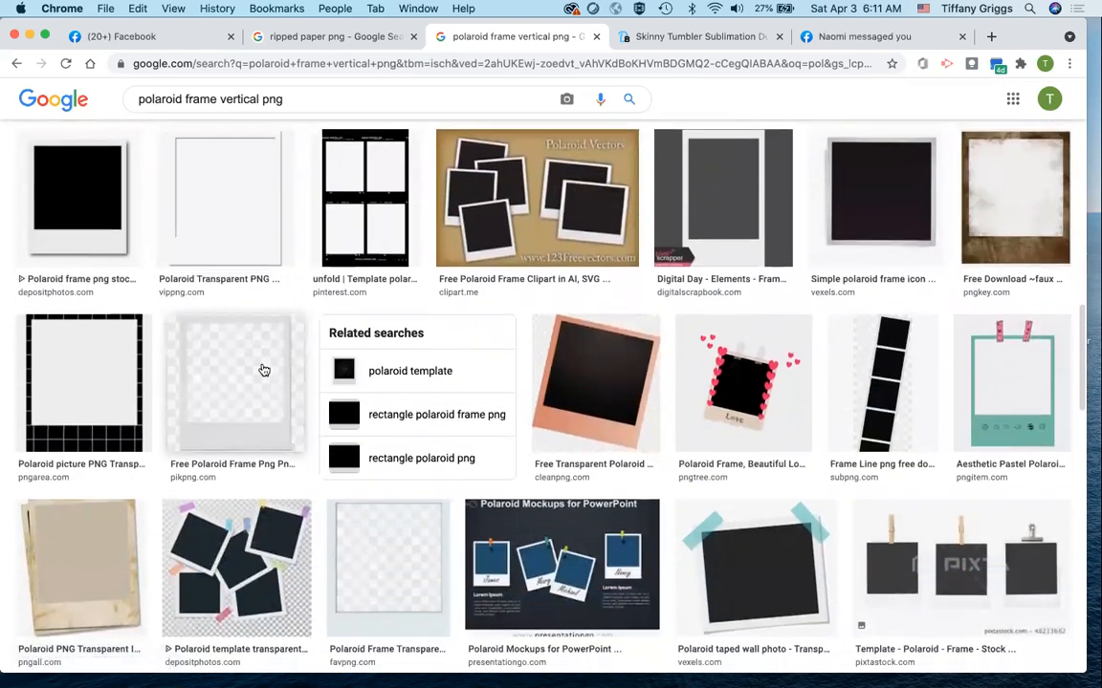
click(263, 368)
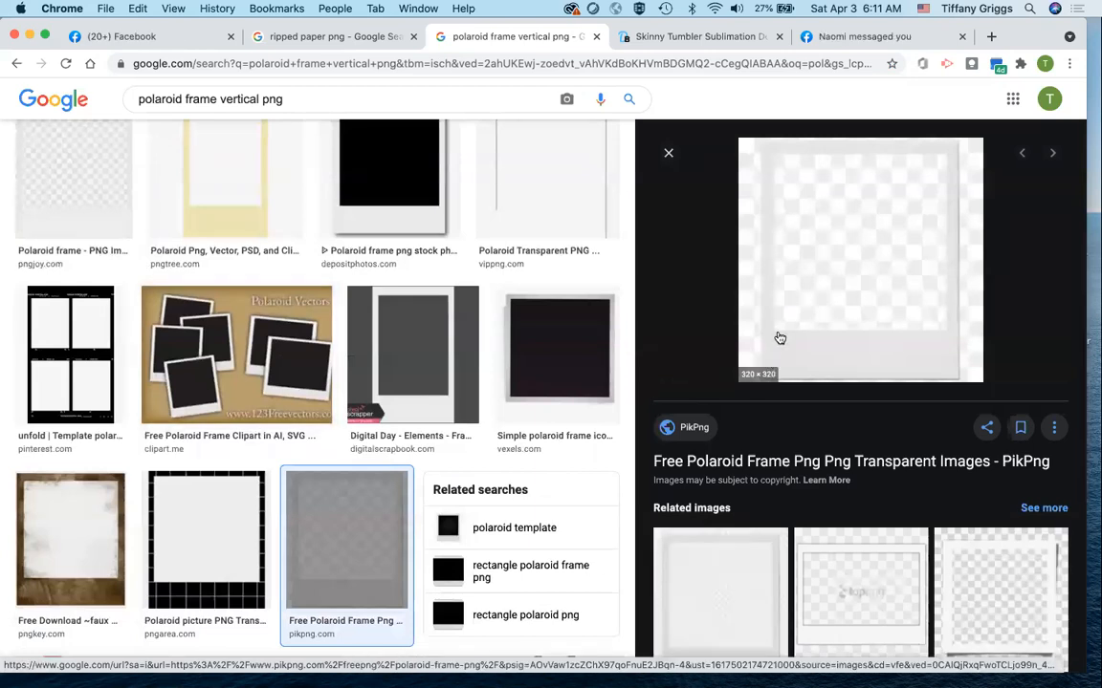
right_click(777, 331)
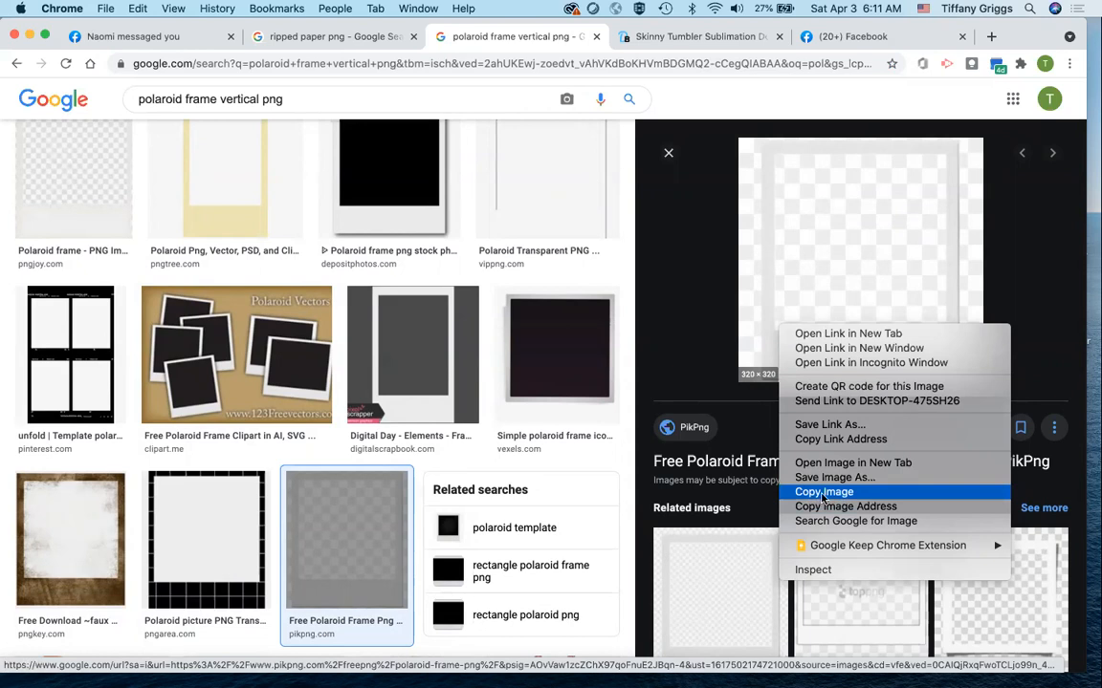
click(821, 493)
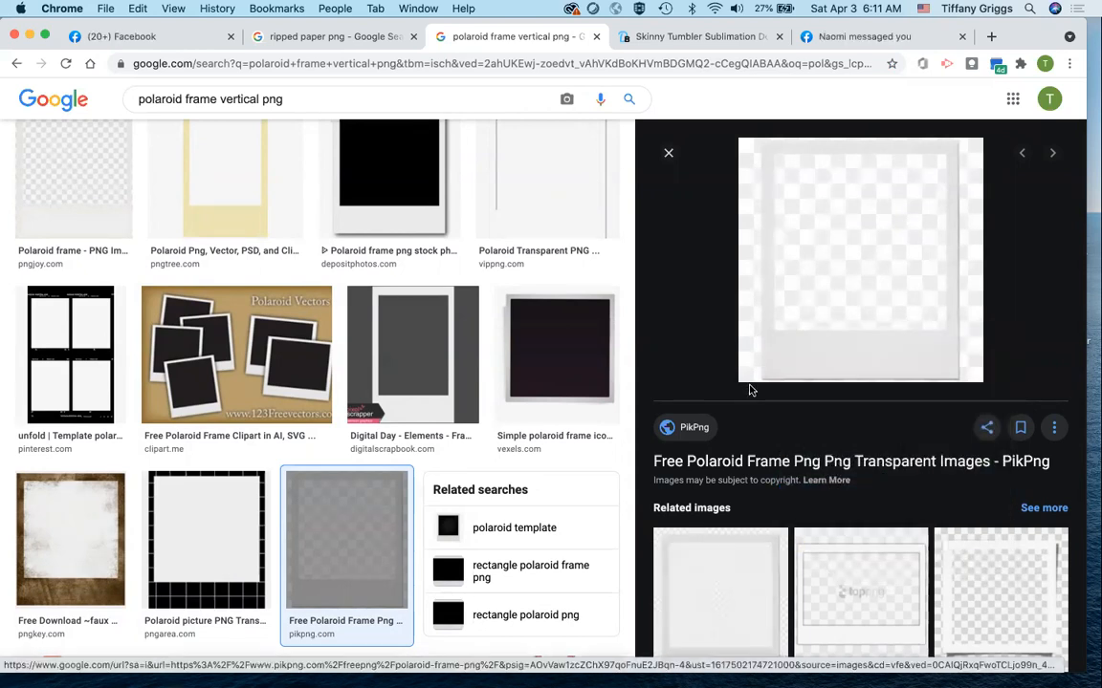
- Return to Silhouette Studio and paste the polaroid image, placing it in the empty area left of the MAMA reference picture
key(ctrl+Left)
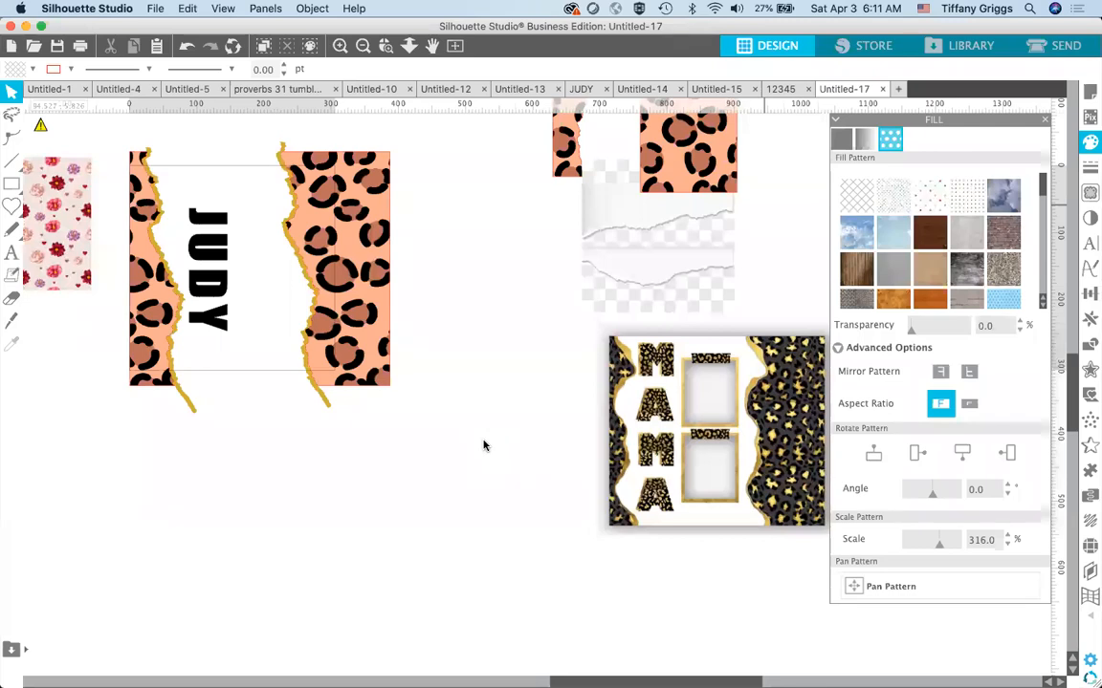
right_click(483, 446)
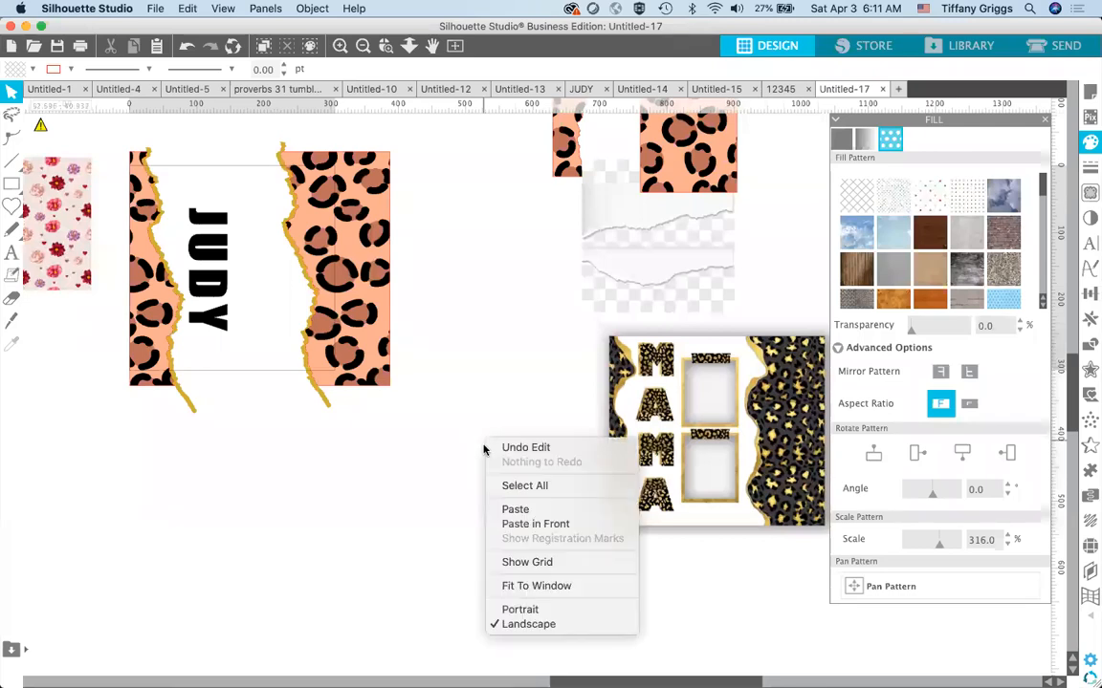
click(515, 510)
drag(525, 394, 583, 561)
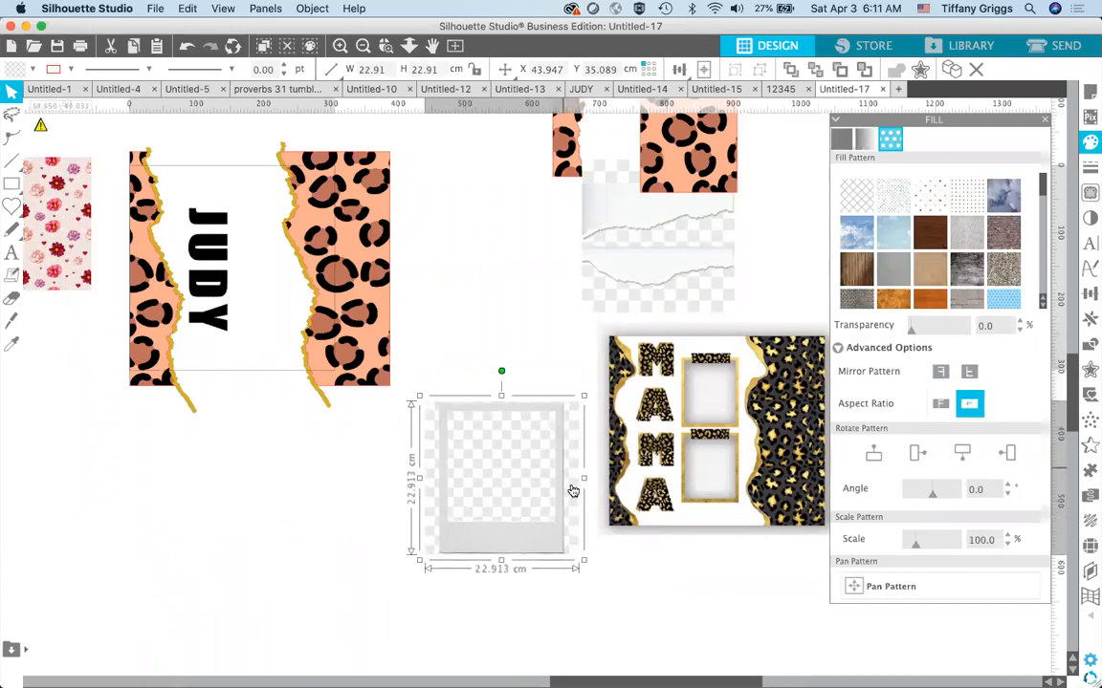
drag(527, 542, 506, 536)
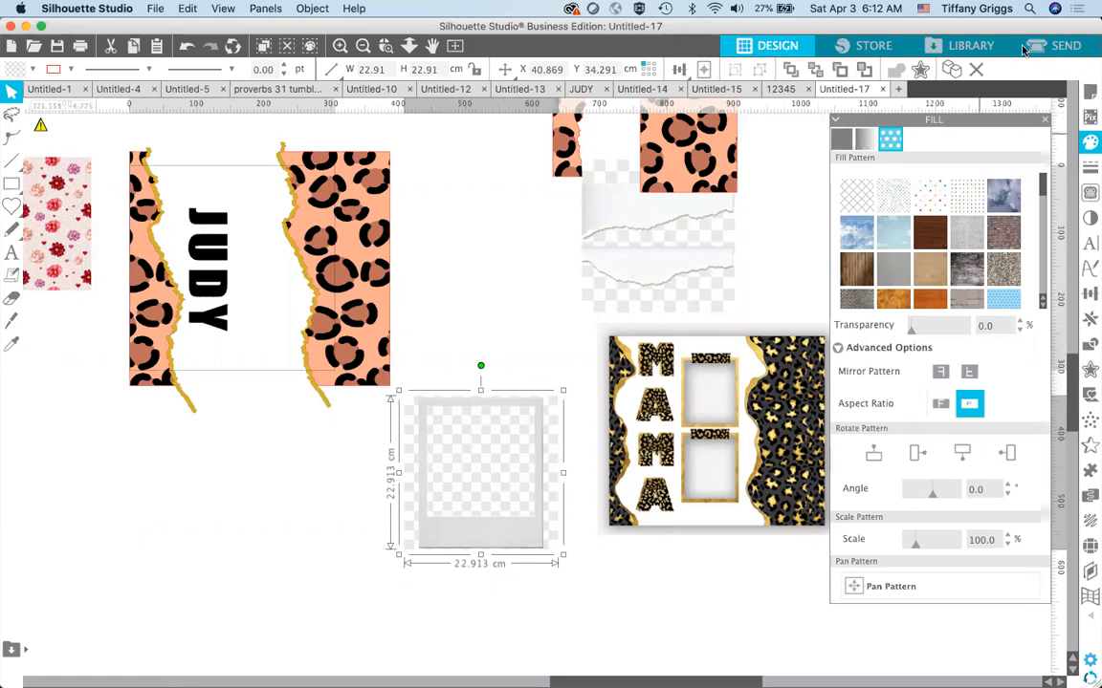
- Select a trace area about 20.6 by 23.0 cm around the pasted polaroid frame
click(1090, 194)
click(889, 181)
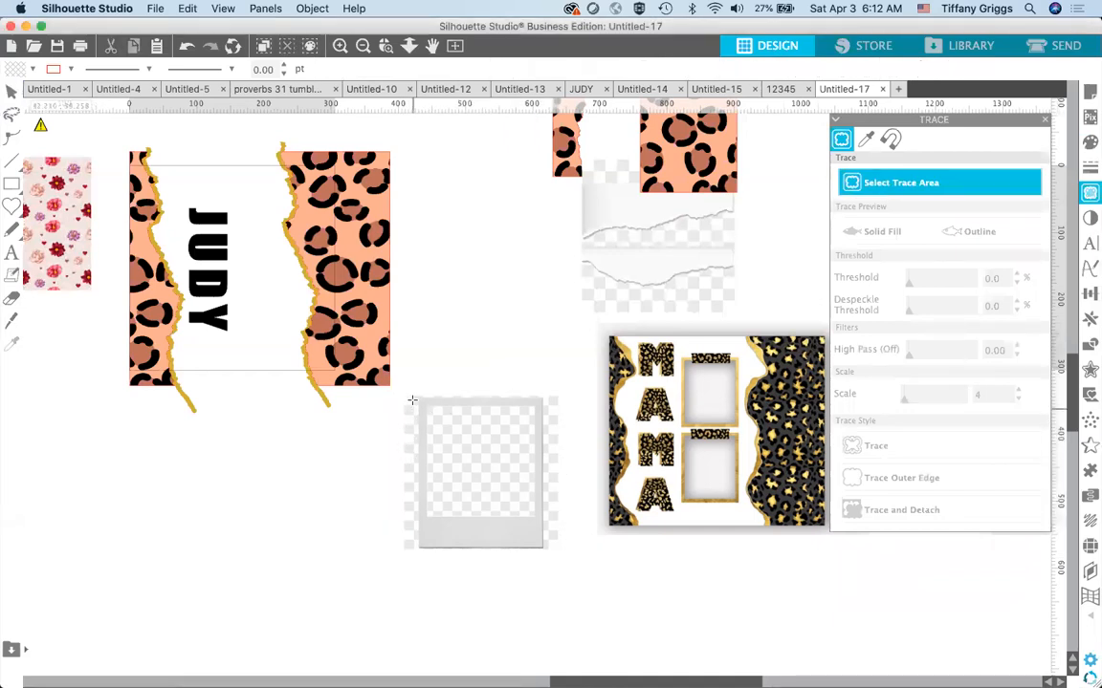
mouse_move(412, 396)
mouse_down()
mouse_move(475, 442)
mouse_move(541, 526)
mouse_move(552, 564)
mouse_move(551, 556)
mouse_up()
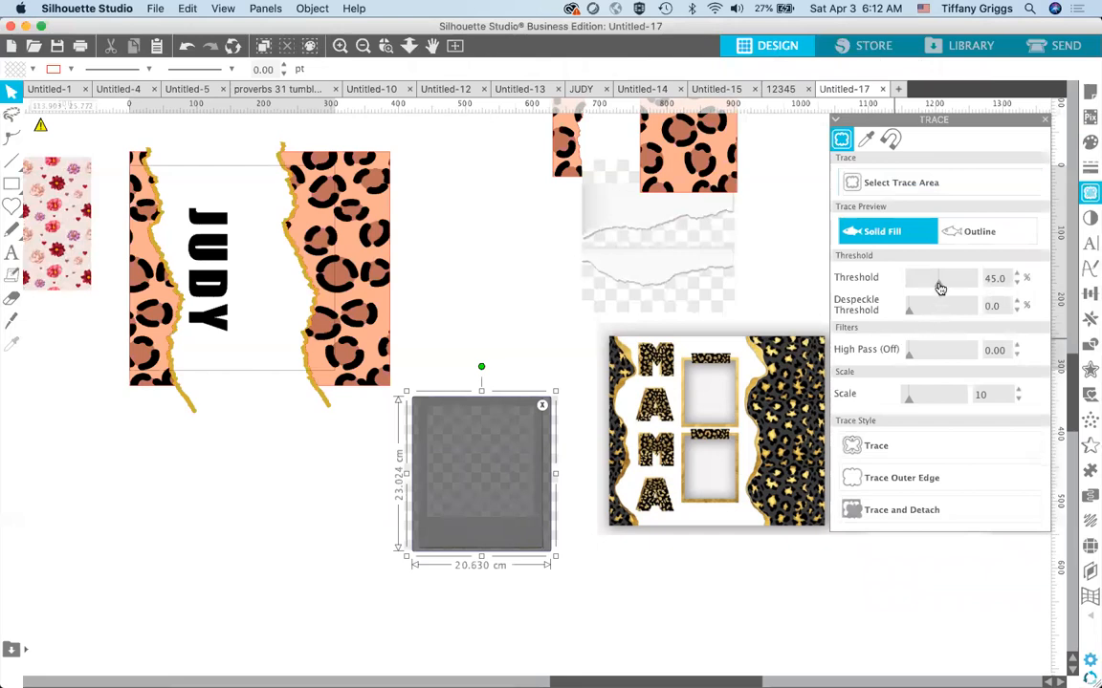
- Set the trace threshold to 90% and use Trace and Detach on the polaroid frame
drag(944, 288, 971, 289)
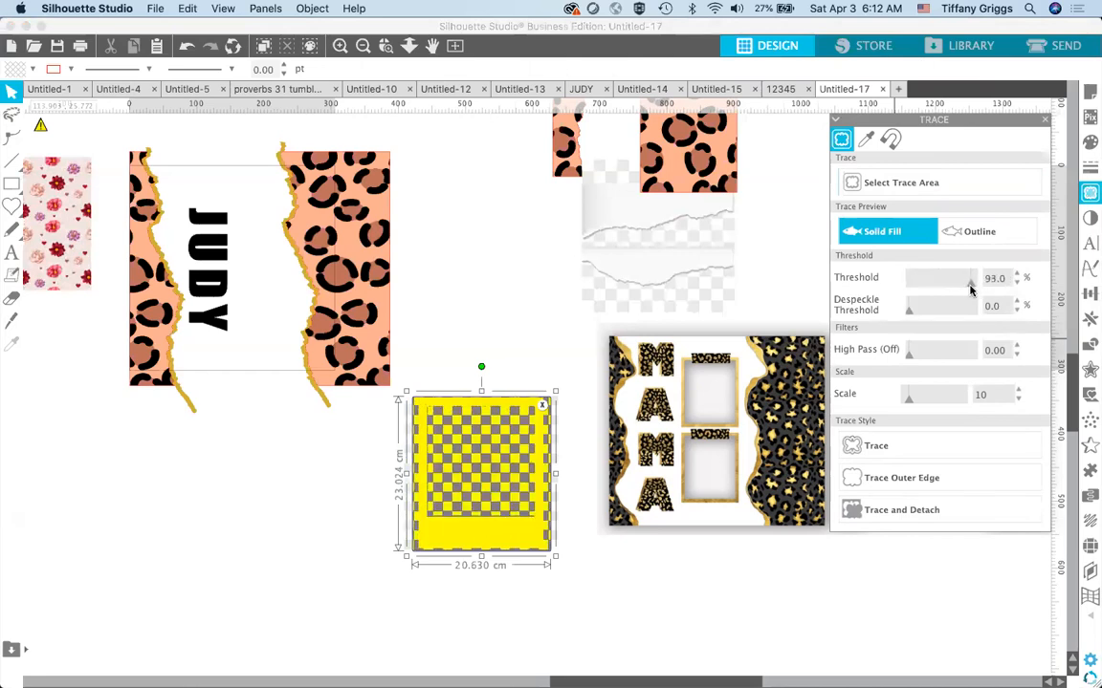
click(1017, 283)
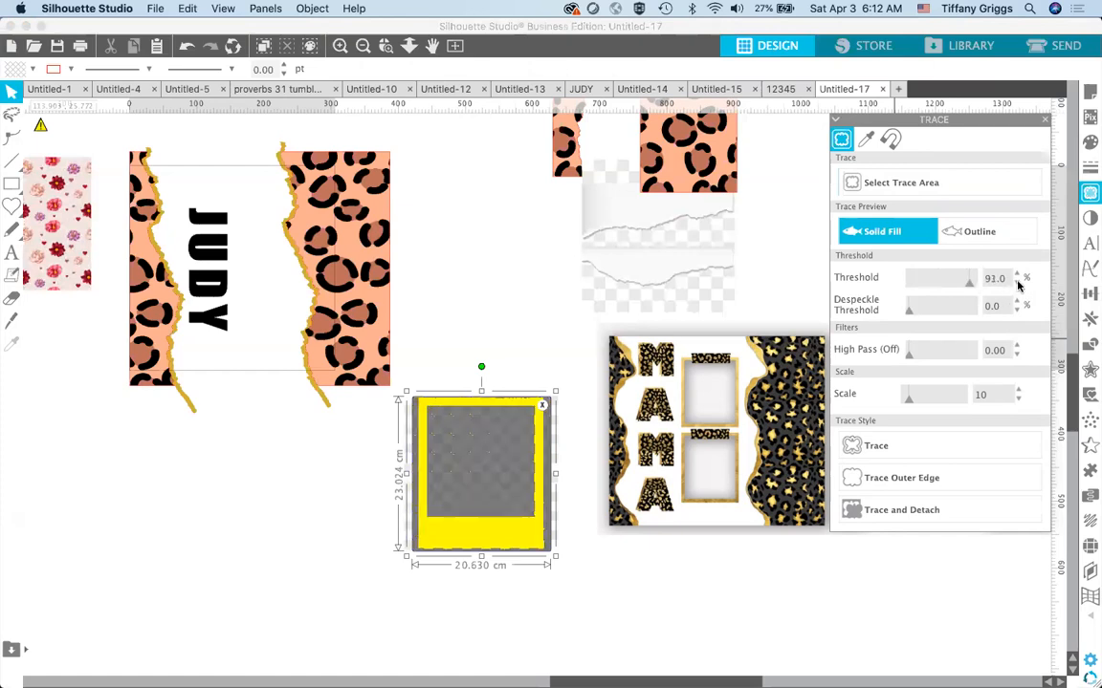
click(1017, 275)
click(1017, 274)
click(1017, 274)
click(1017, 274)
click(1018, 283)
click(1017, 283)
click(1018, 283)
click(874, 511)
- Move the detached polaroid frame off its original image and delete the leftover checkered background
drag(493, 472, 308, 488)
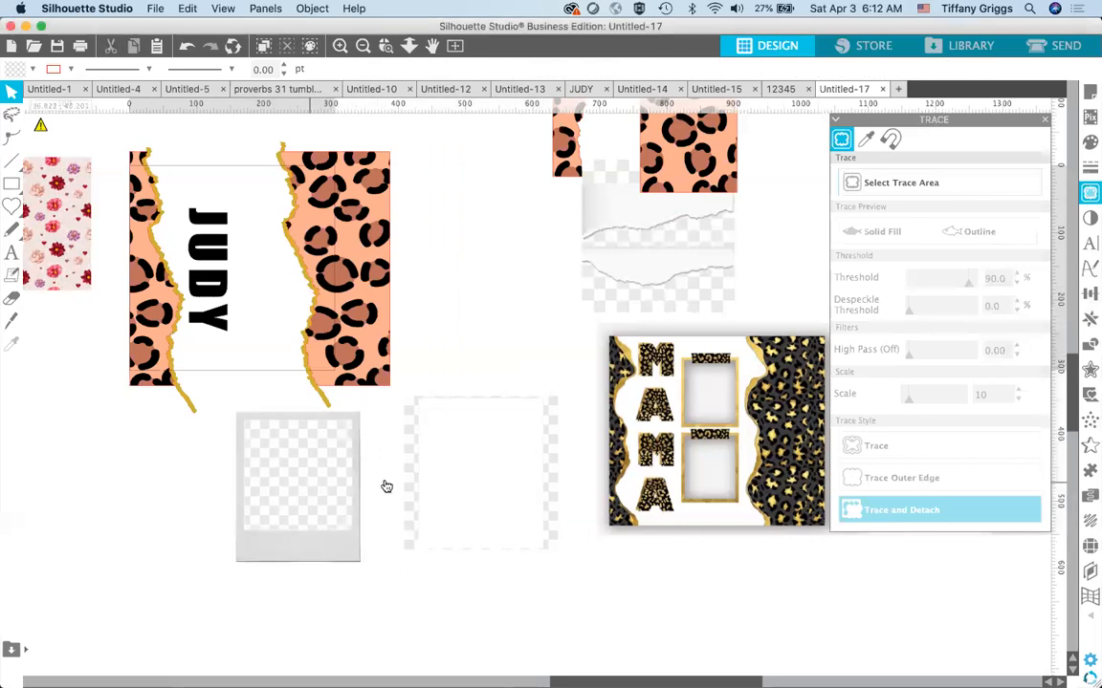
click(478, 472)
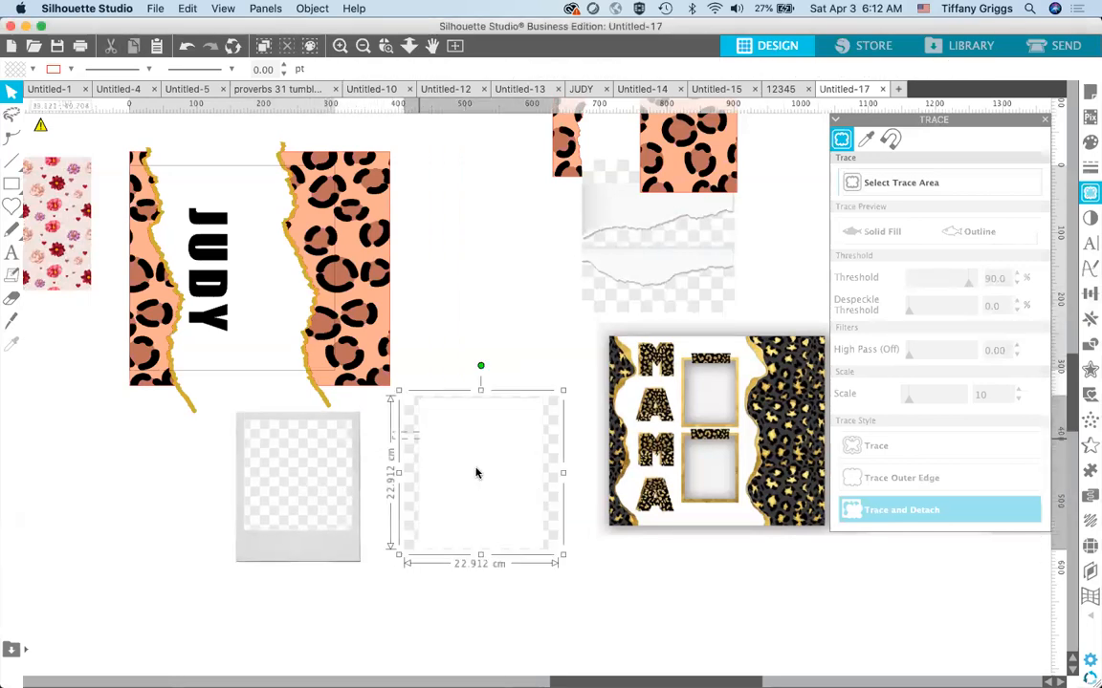
key(Delete)
- Shrink the polaroid frame to about 6.4 by 7.7 cm and arrange it and the name text side by side between the gold edges
drag(336, 475, 437, 468)
drag(496, 553, 440, 479)
drag(391, 427, 268, 218)
drag(301, 278, 280, 250)
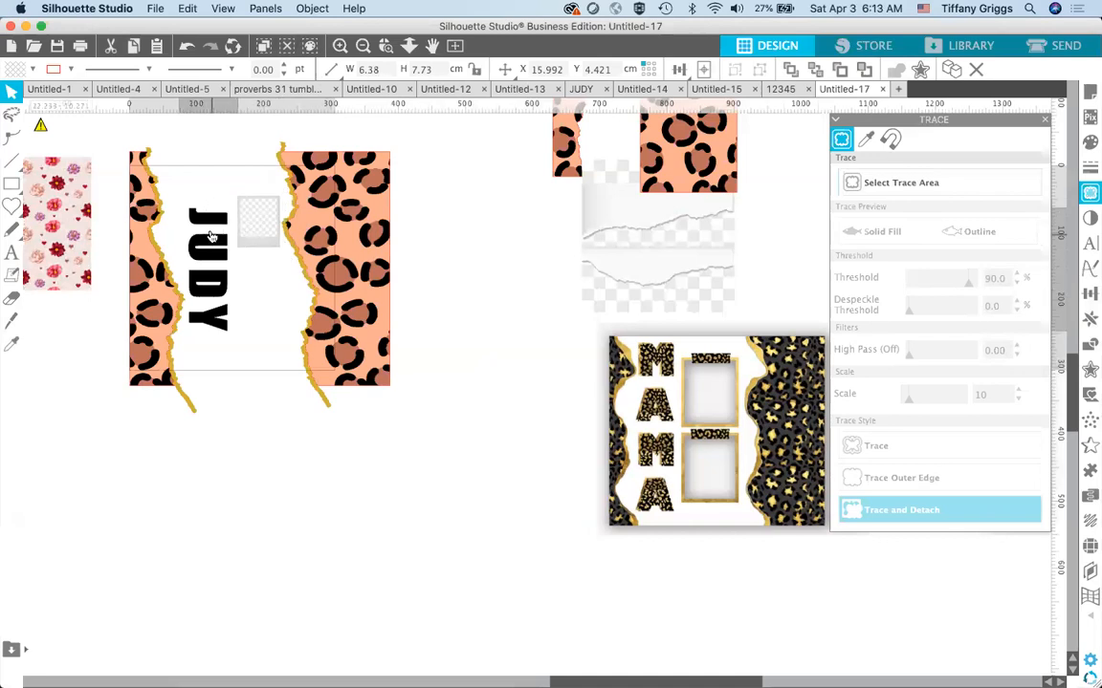
drag(211, 236, 208, 227)
click(230, 335)
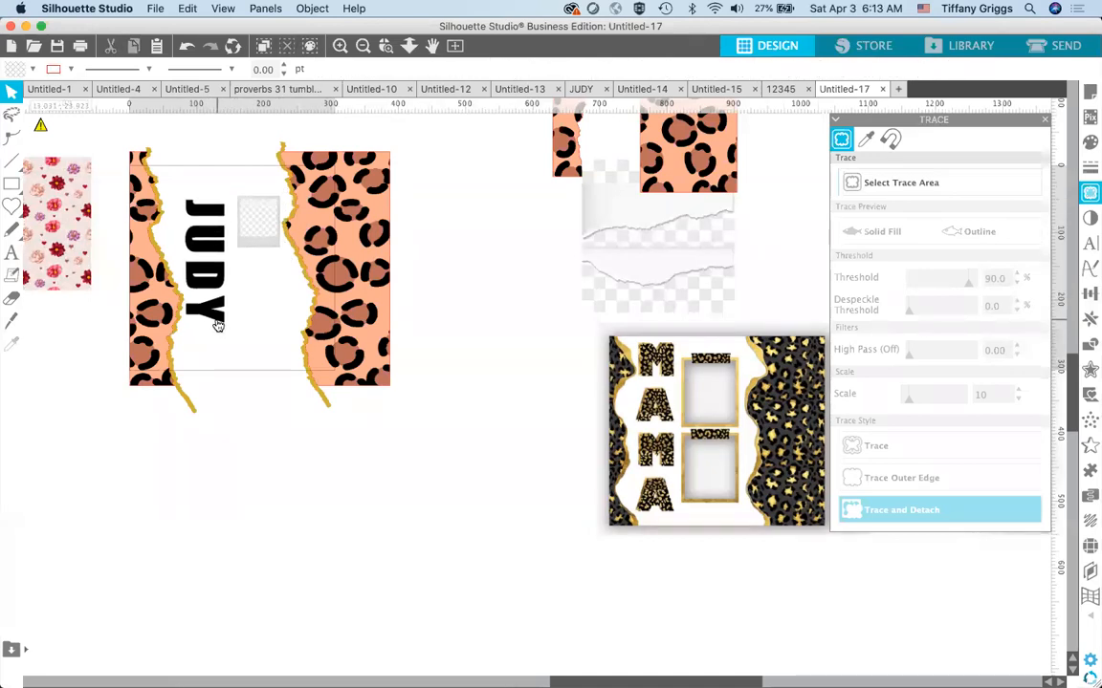
- Reposition the vertical name text in the white area, close to the narrower leopard panel and vertically centred between the gold edges
click(219, 322)
drag(239, 327, 228, 321)
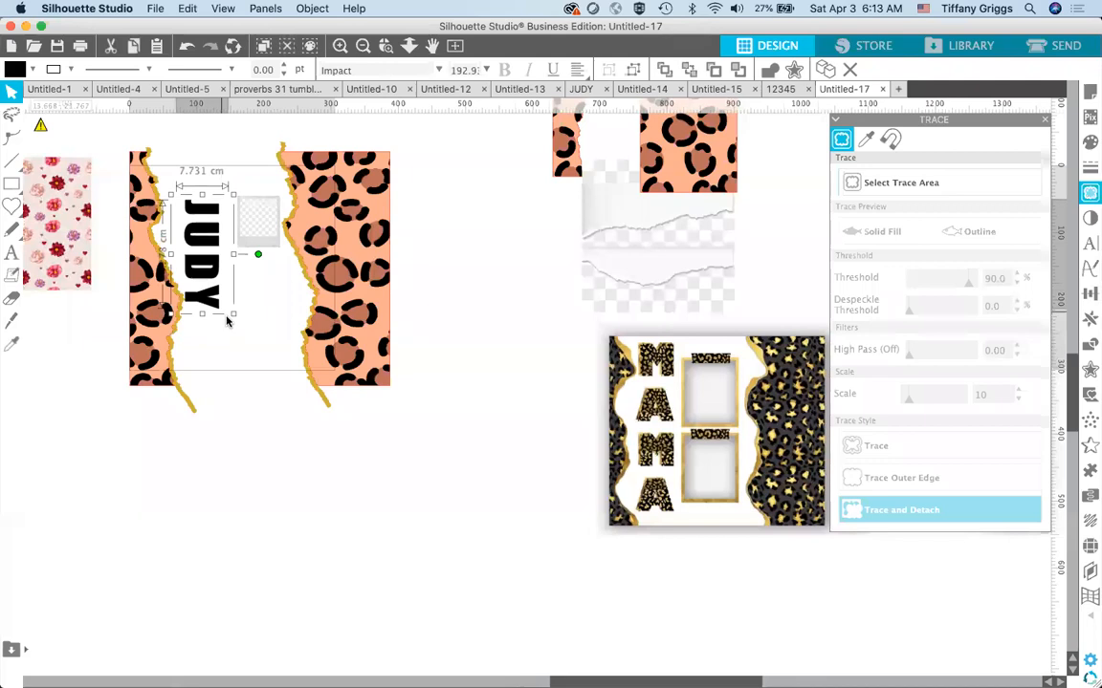
drag(195, 260, 199, 278)
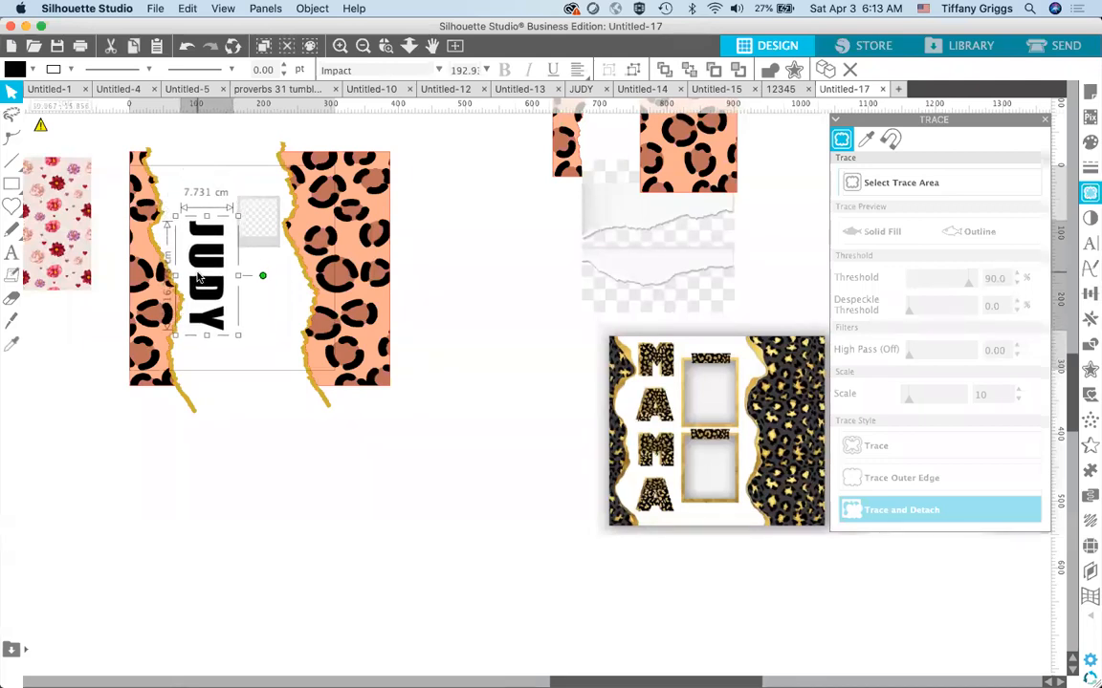
click(105, 273)
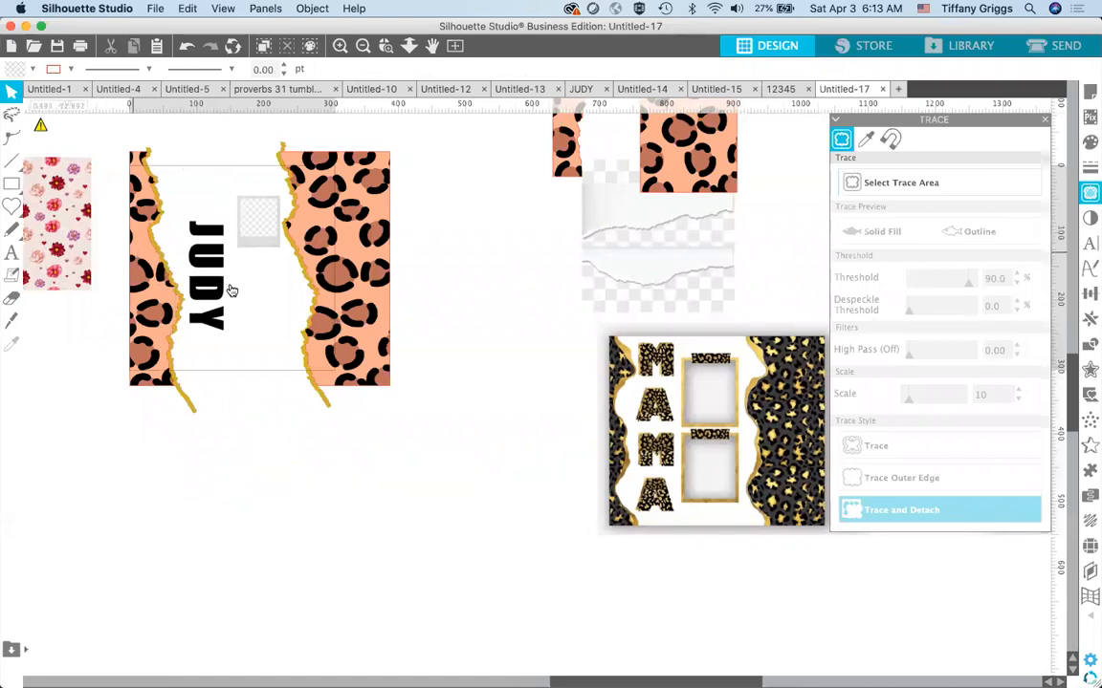
drag(219, 277, 218, 271)
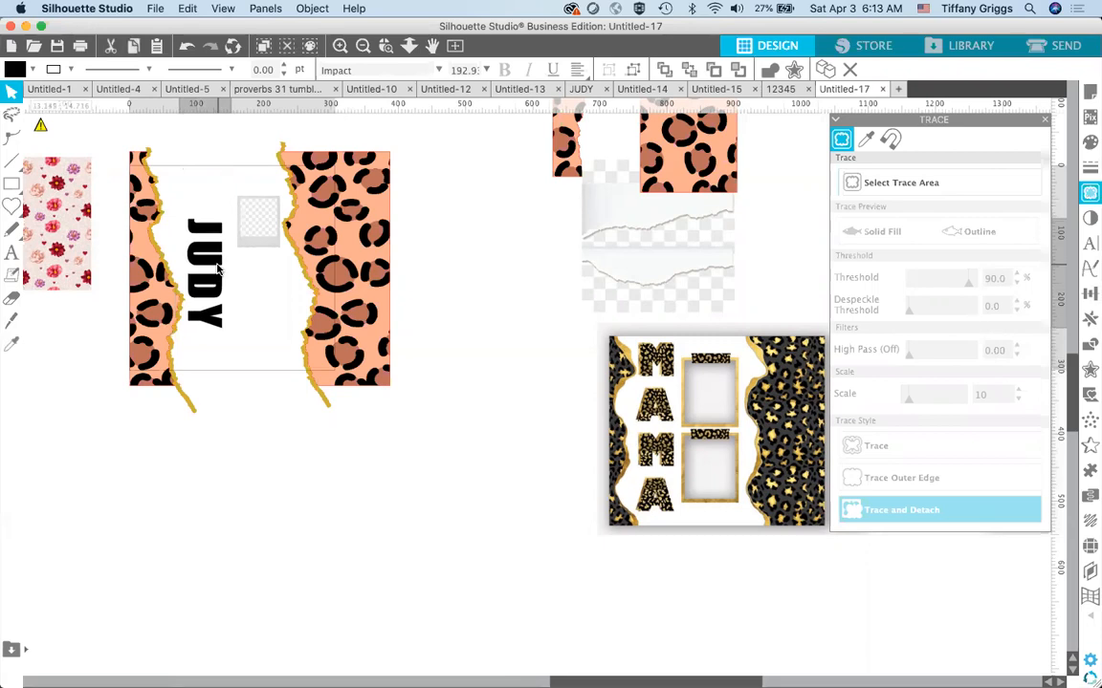
click(120, 226)
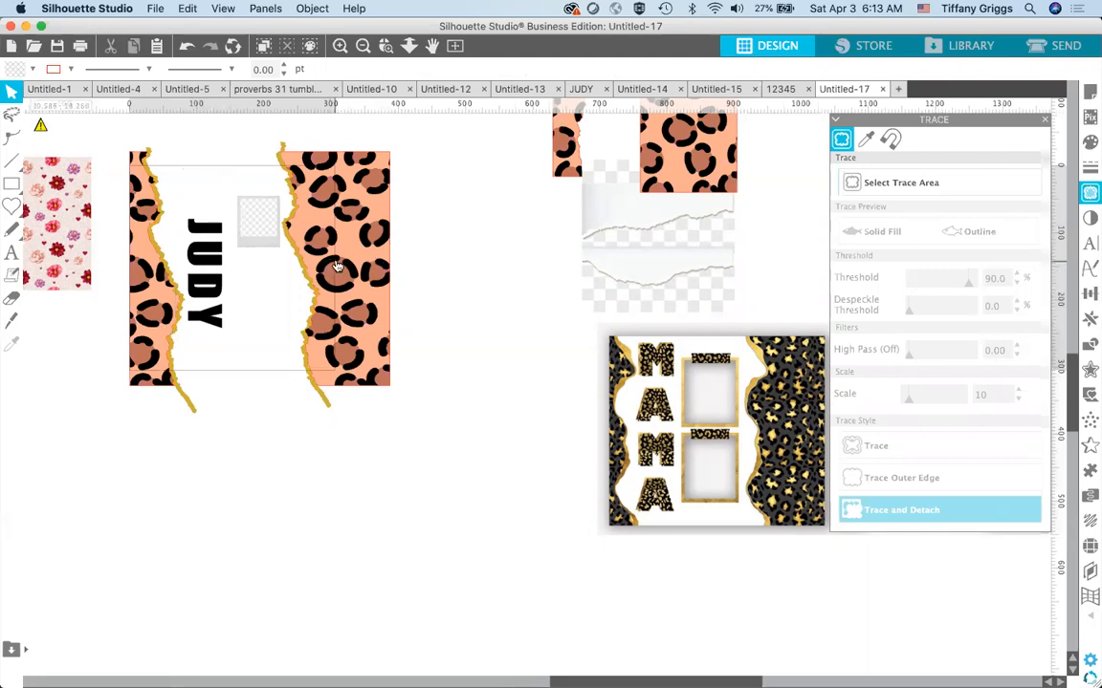
- Nudge the small polaroid frame upward beside the name text and place a duplicate of it directly below
click(257, 233)
drag(257, 233, 260, 228)
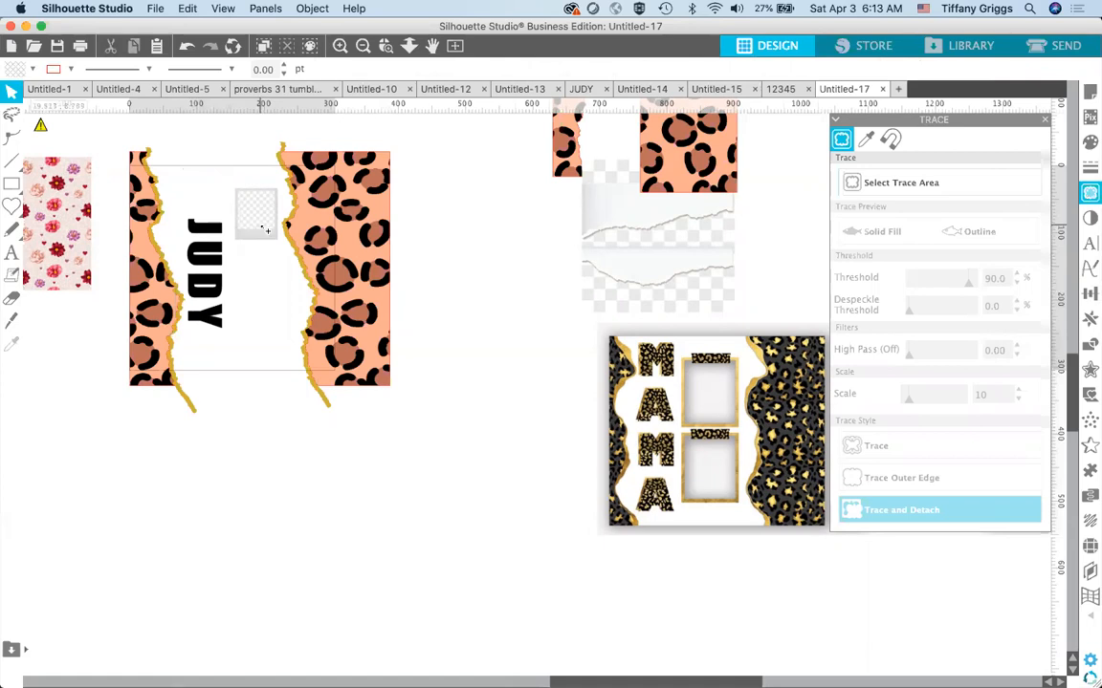
drag(267, 261, 265, 305)
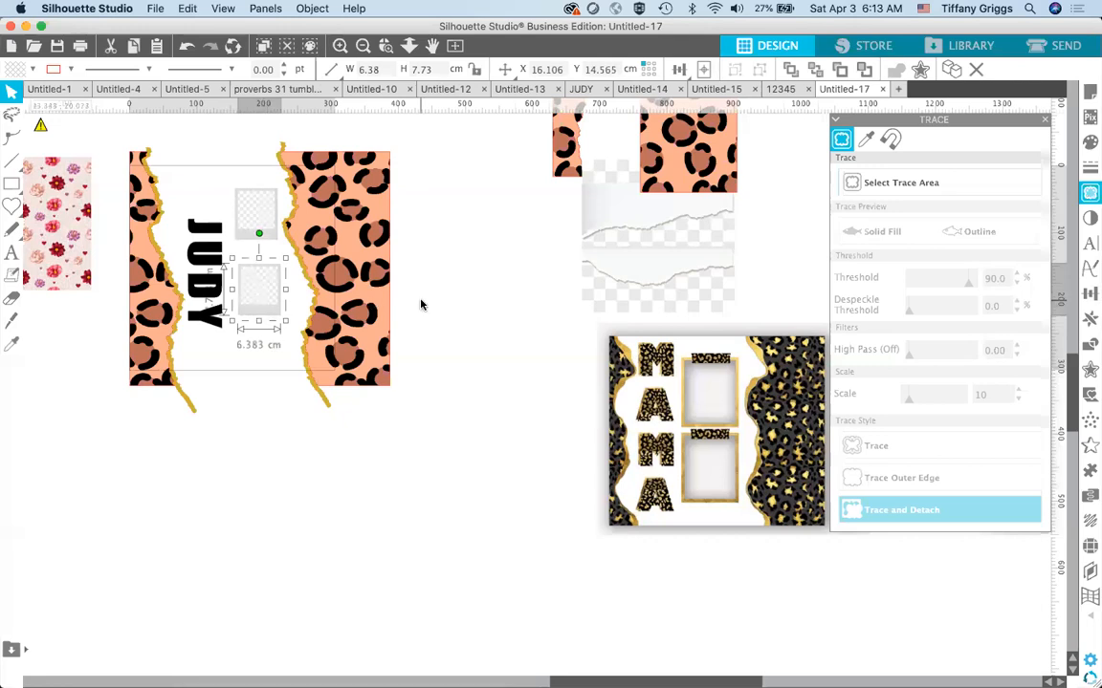
- Move the duplicate polaroid frame out of the layout and enlarge it to about 17.1 by 20.8 cm
click(421, 304)
click(276, 295)
drag(364, 384, 371, 394)
drag(296, 335, 494, 490)
click(480, 329)
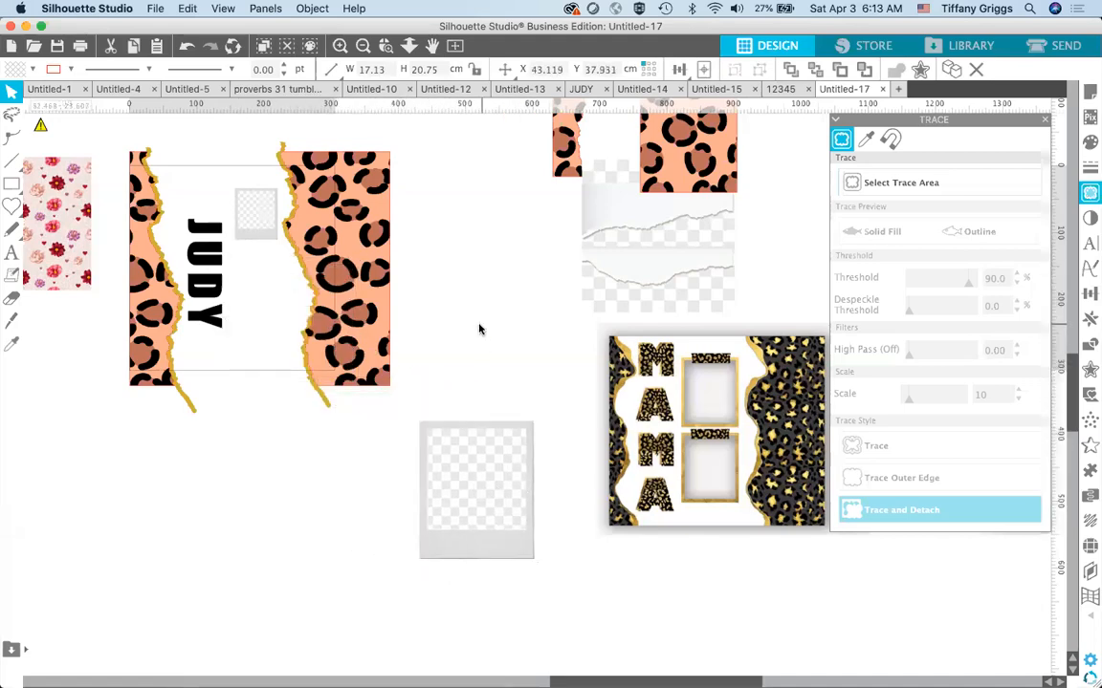
- Switch to Chrome and search Google Images for "children pictures"
key(super+Tab)
triple_click(375, 92)
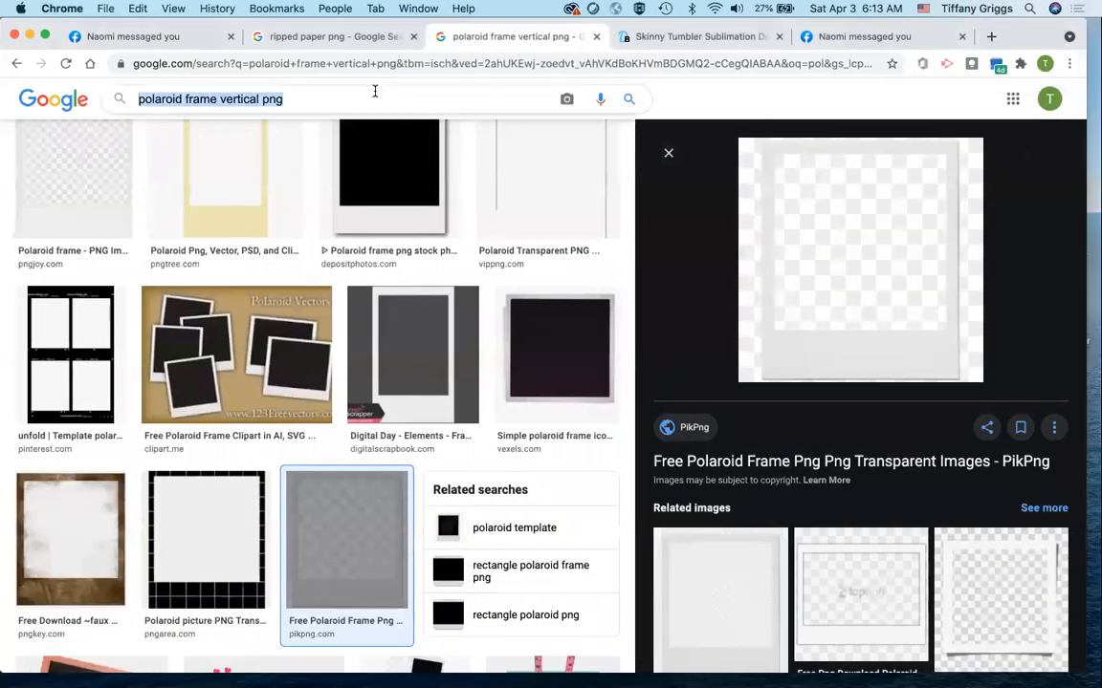
text(child)
key(Down)
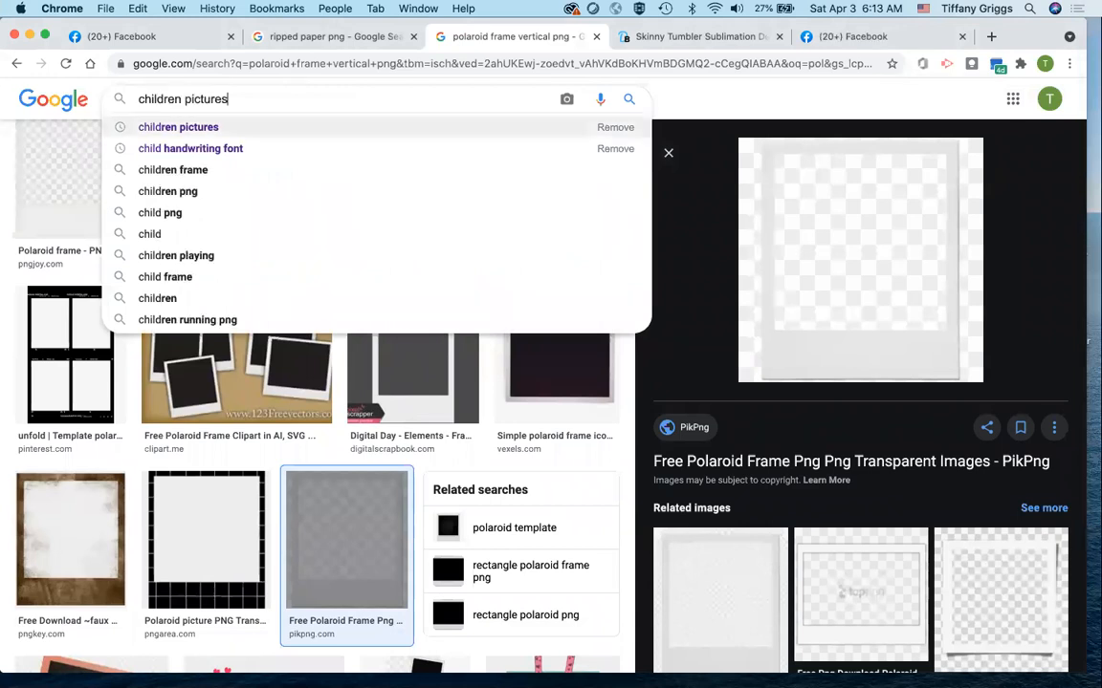
key(Return)
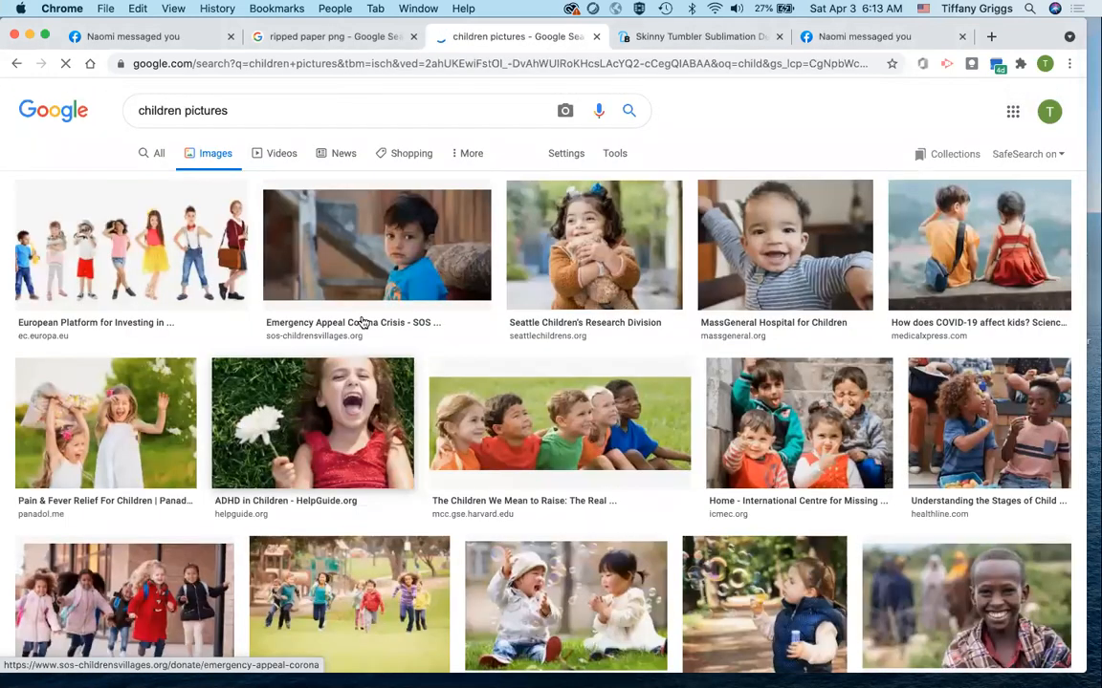
- Open the Seattle Children's Research Division result of the girl hugging a teddy bear and copy its image
click(617, 256)
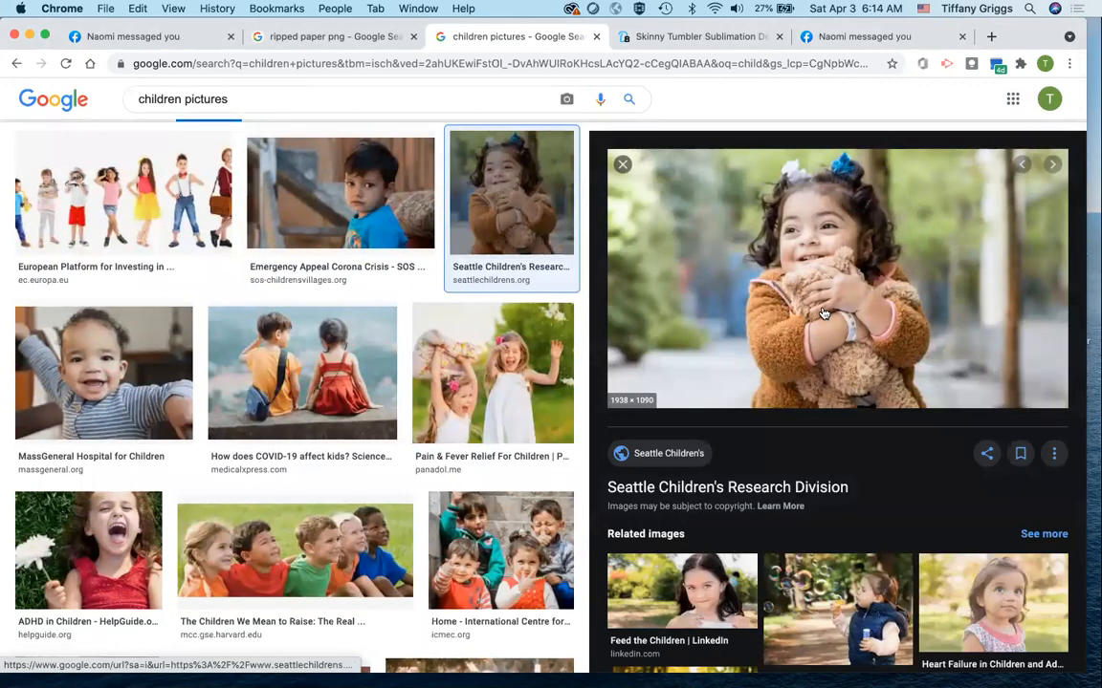
right_click(827, 307)
click(884, 483)
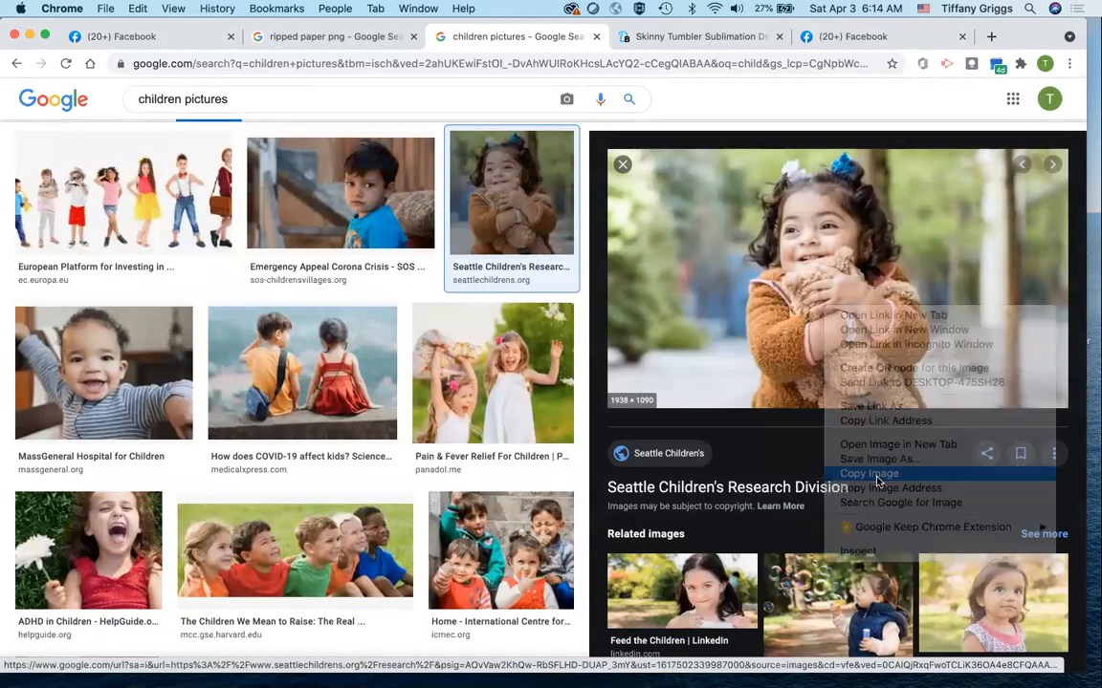
- Switch back to Silhouette Studio, paste the copied photo and place it above the enlarged polaroid frame
key(super+Tab)
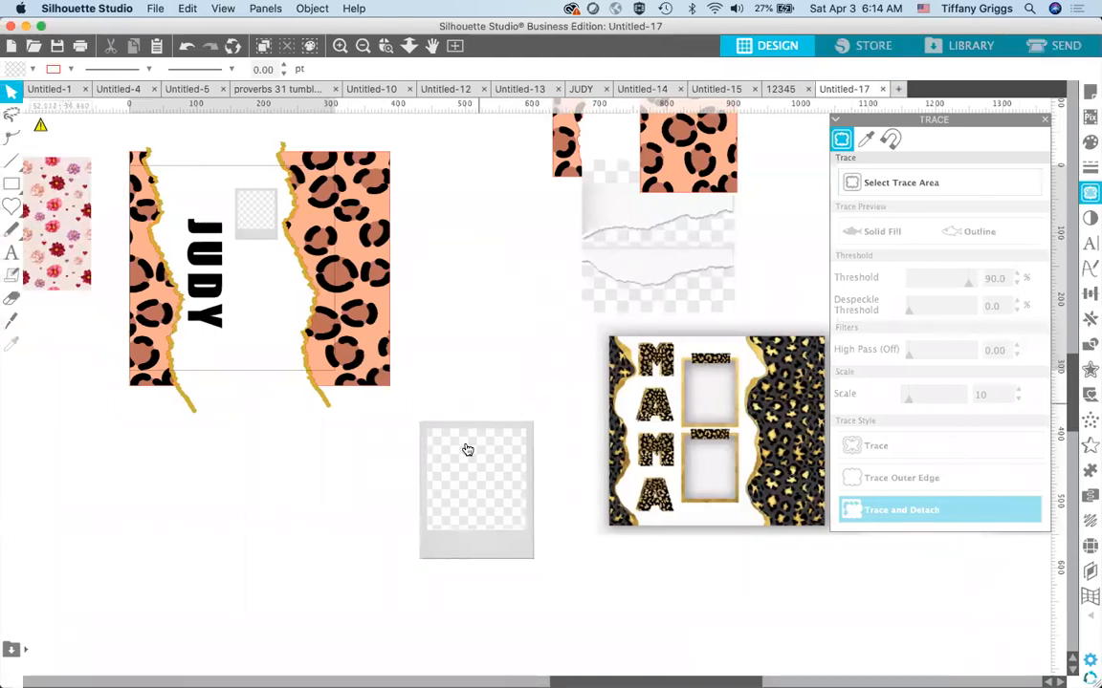
drag(454, 446, 432, 437)
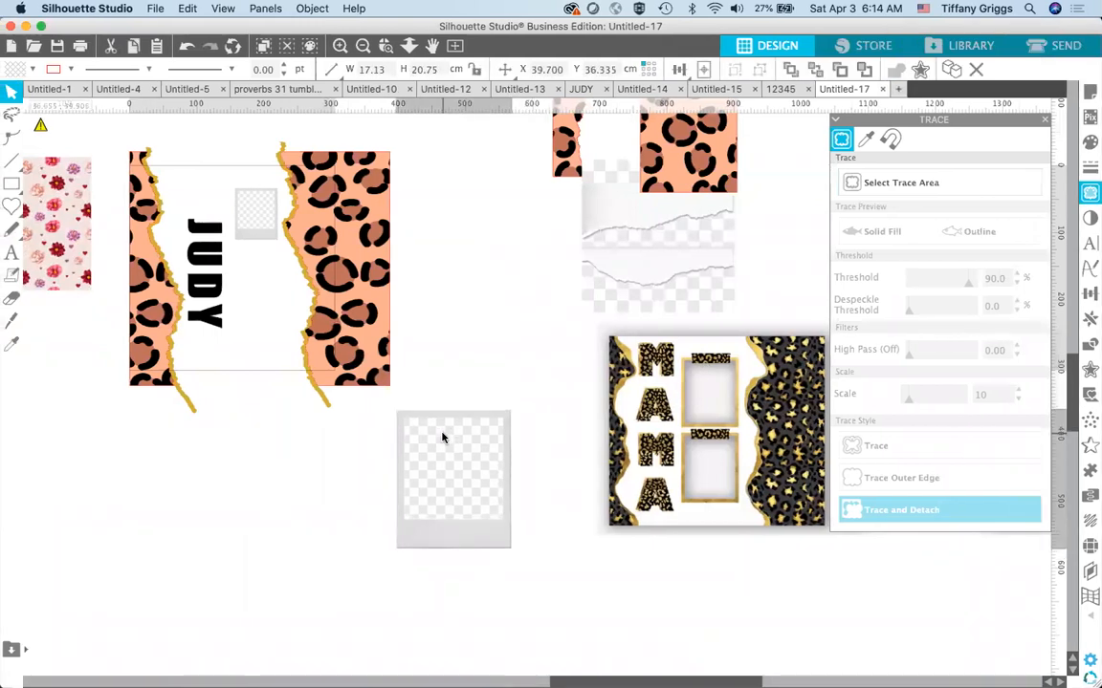
right_click(467, 367)
click(498, 436)
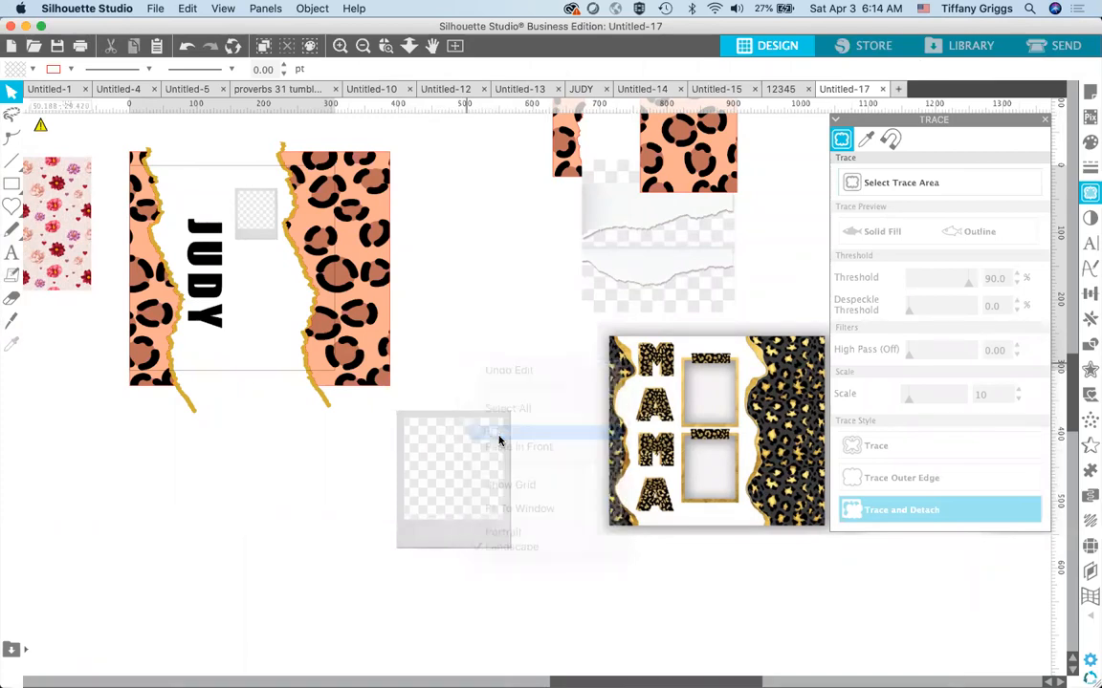
drag(535, 439, 491, 308)
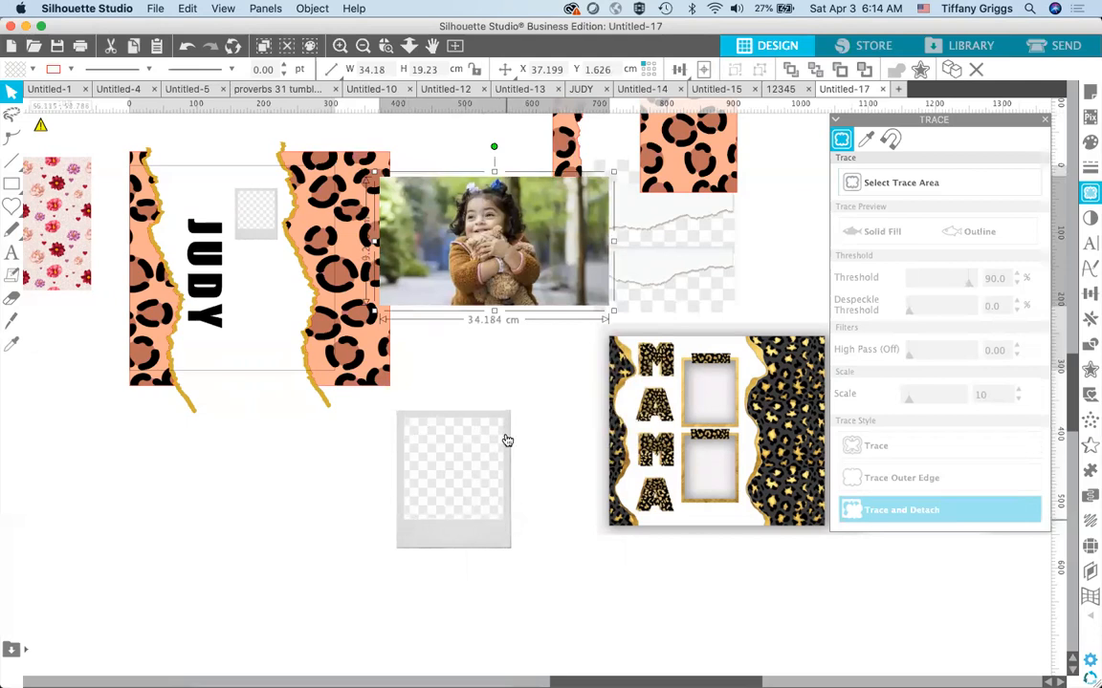
- Draw a rectangle of about 14.9 by 15.4 cm over the checkered opening of the enlarged polaroid frame
click(422, 439)
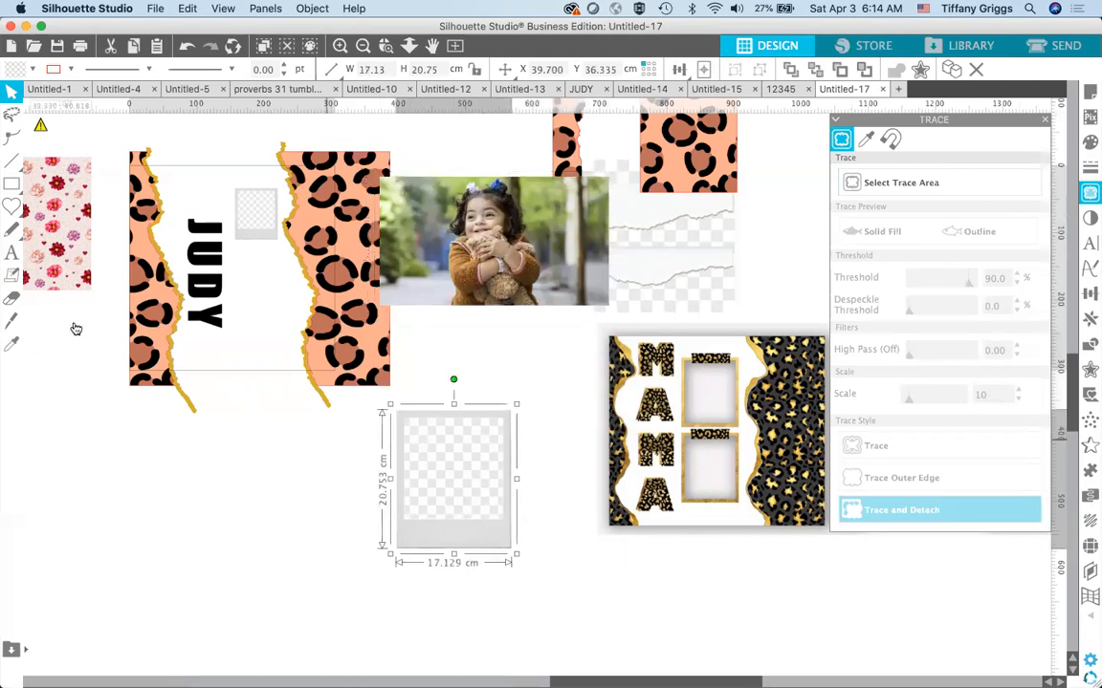
click(12, 182)
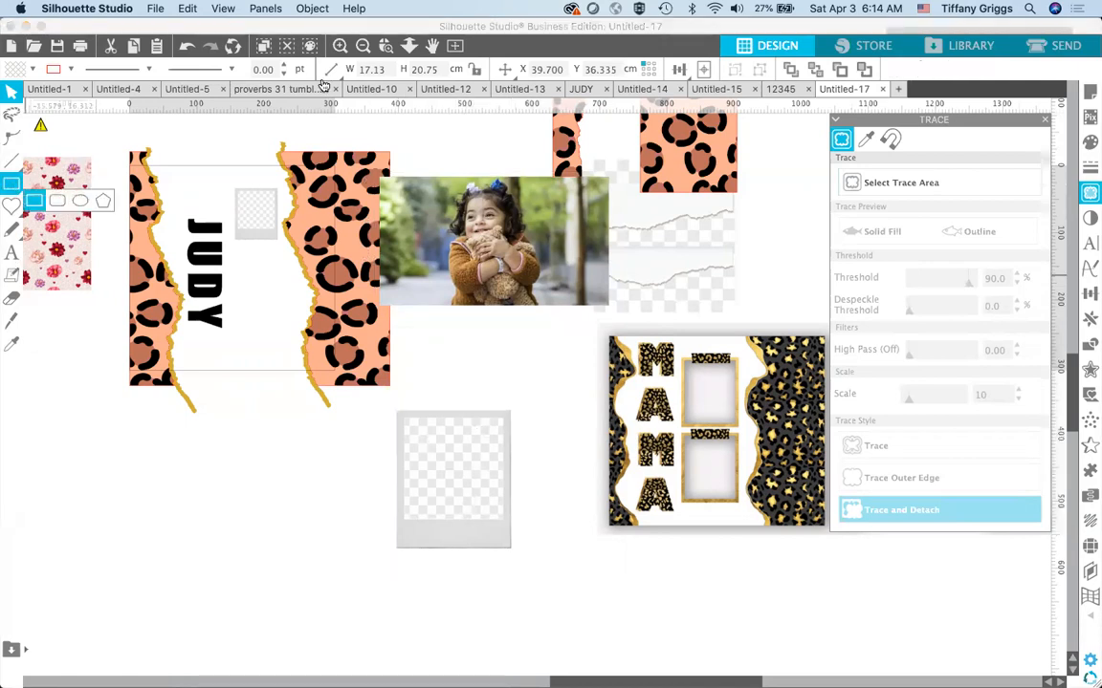
click(386, 46)
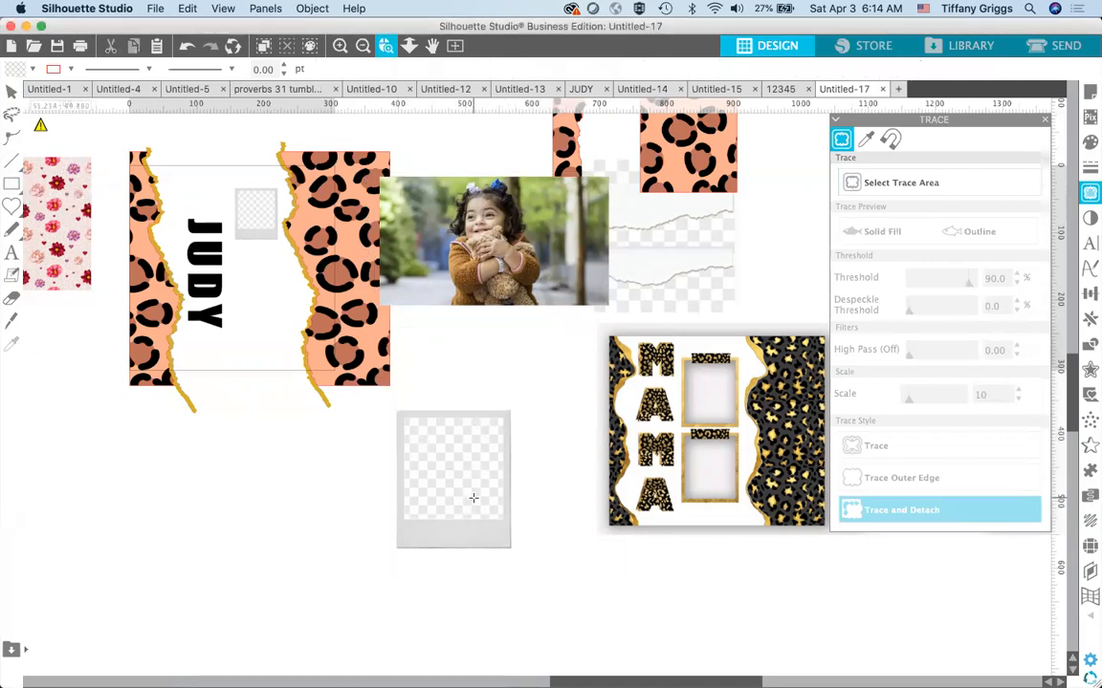
click(473, 498)
scroll(436, 427, up, 3)
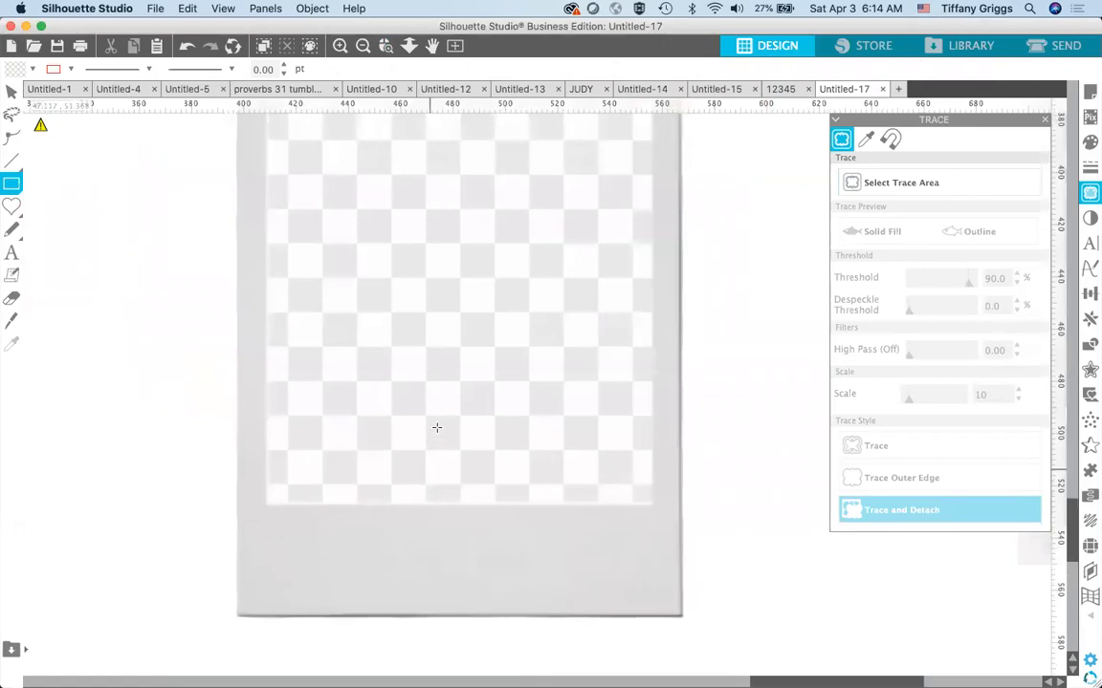
click(13, 183)
click(34, 182)
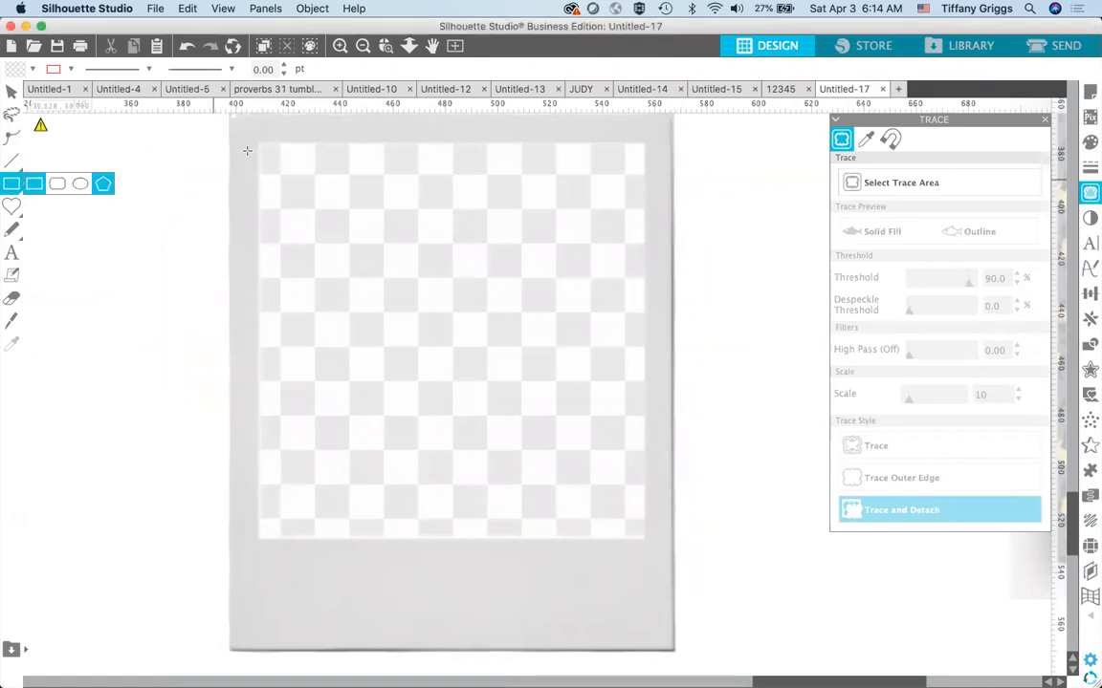
drag(256, 140, 645, 544)
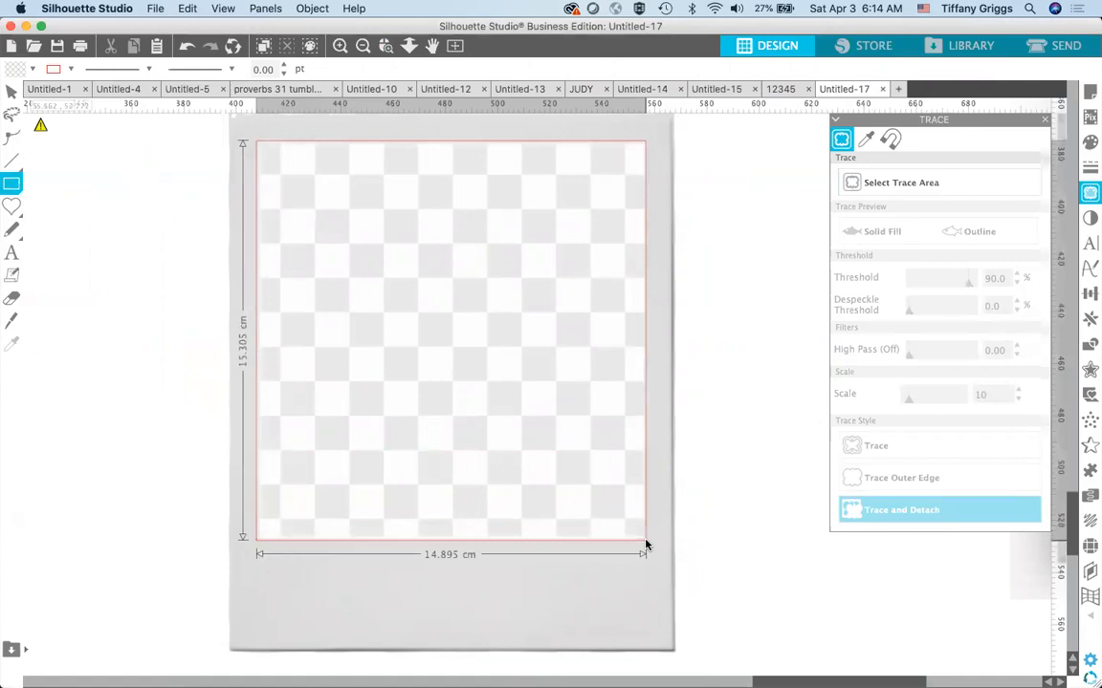
drag(646, 550, 647, 546)
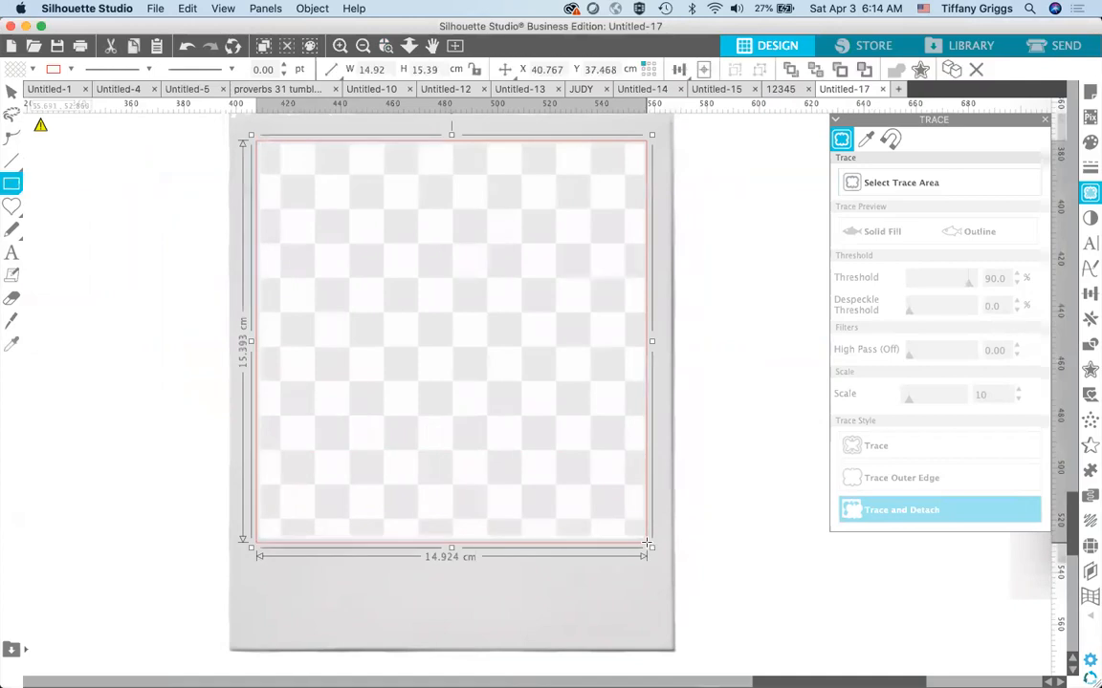
key(Escape)
- Select the polaroid frame and the rectangle together and use Subtract to cut out the checkered opening
drag(727, 528, 597, 500)
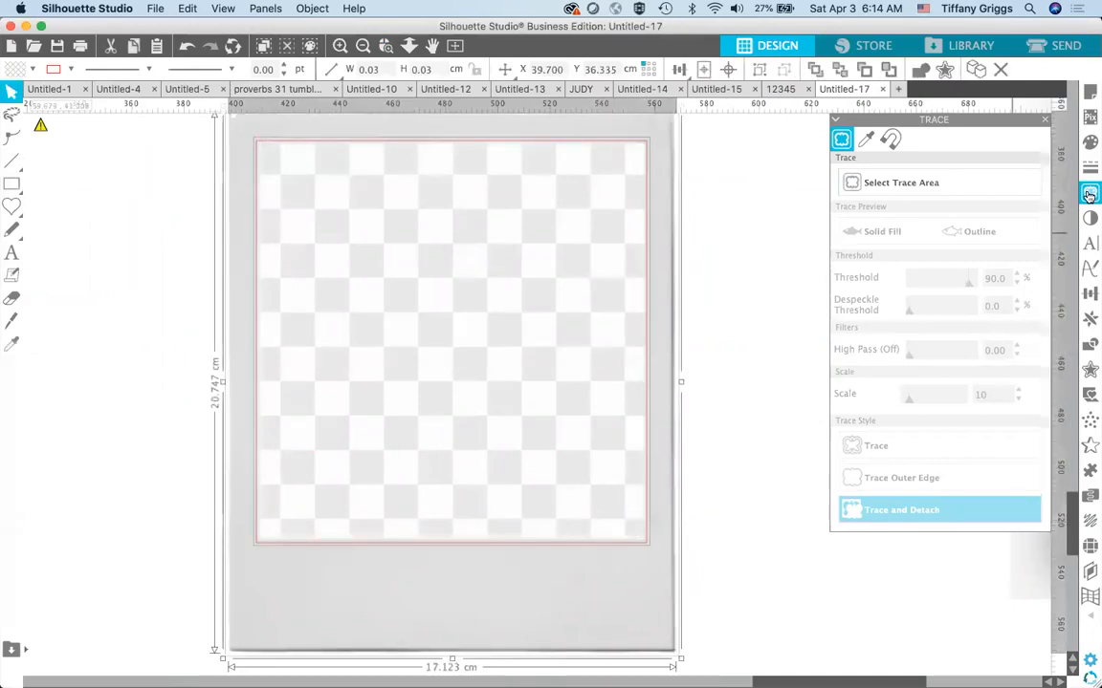
click(1091, 342)
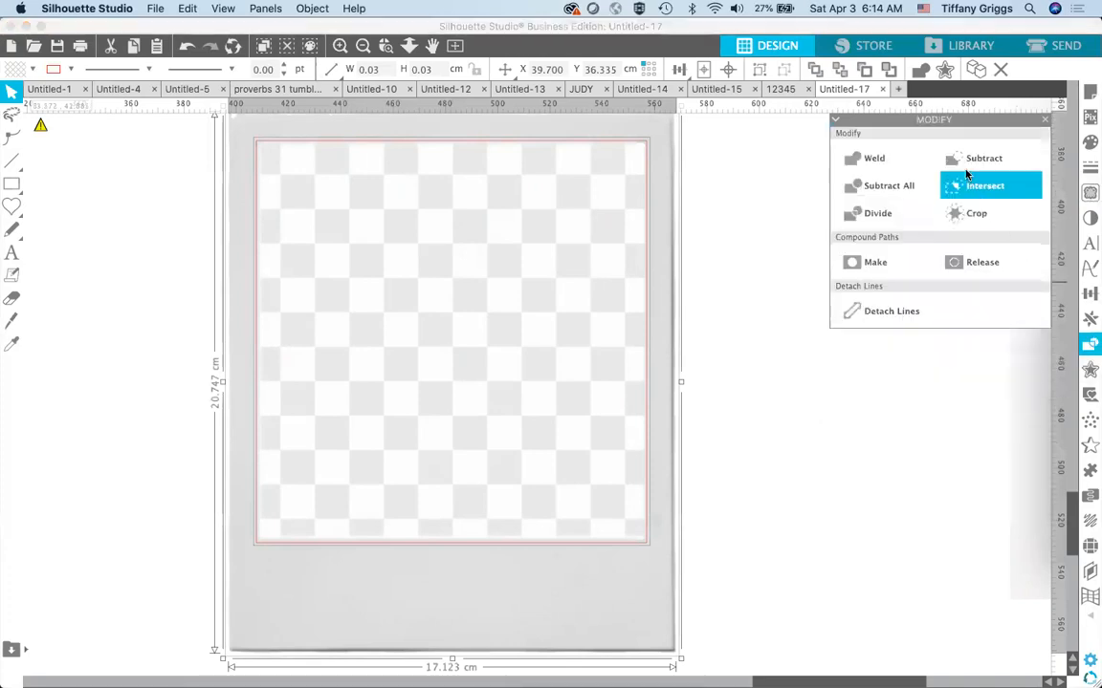
click(894, 186)
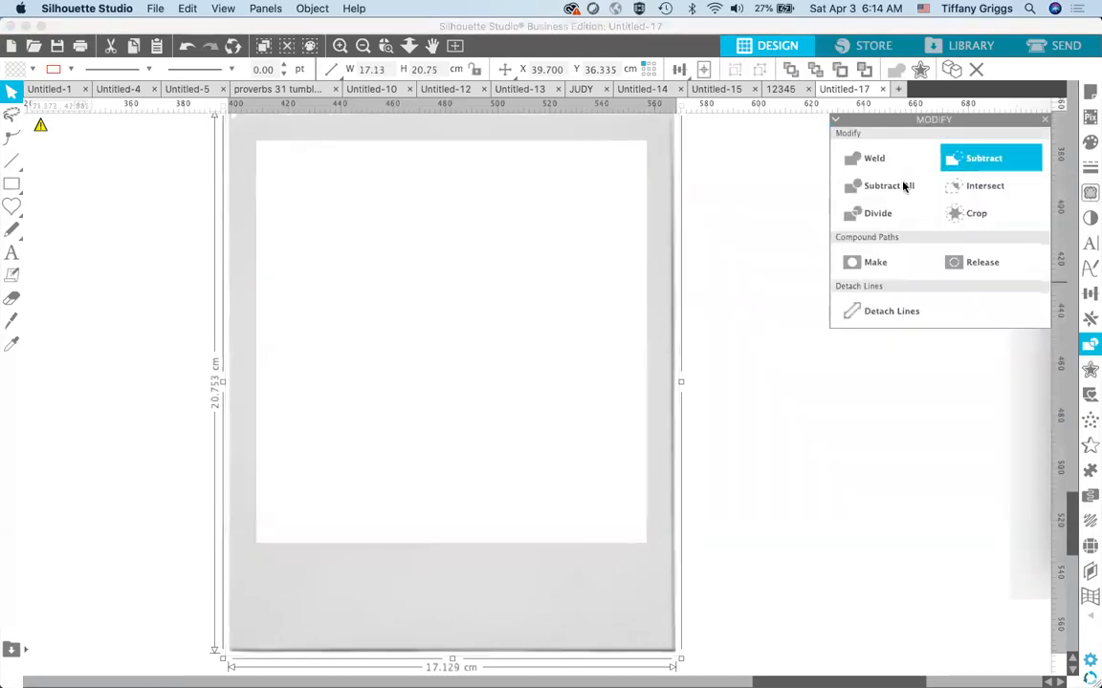
- Hold the cut-out polaroid frame over the leopard panel to test its opening, and move it against the photo's lower part
click(362, 46)
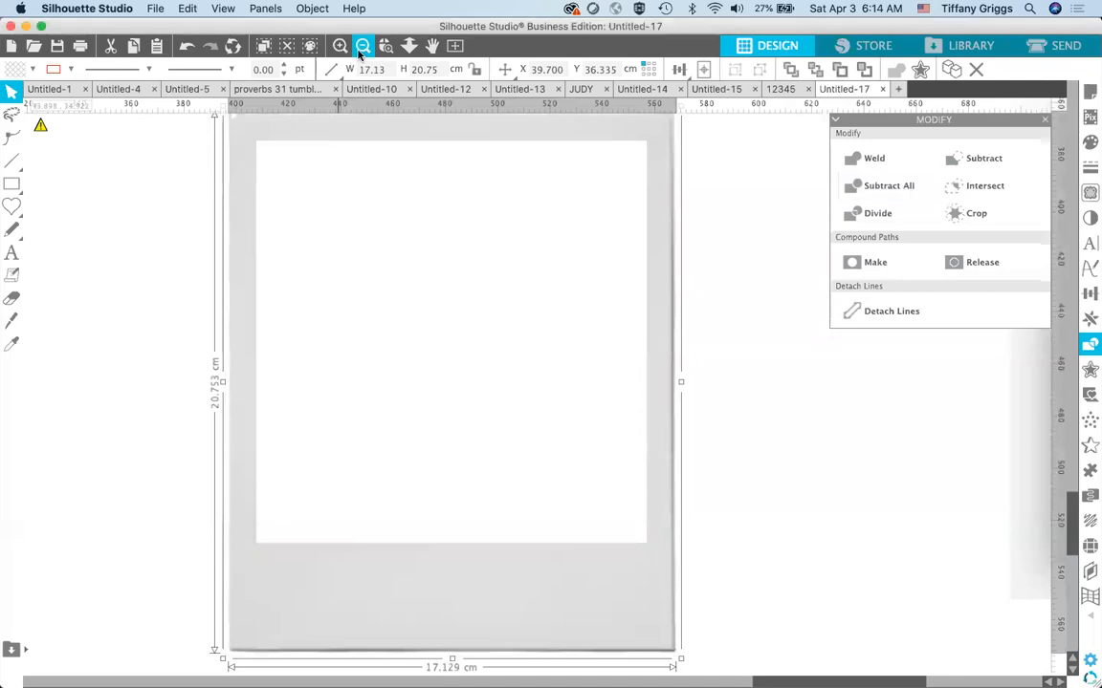
click(359, 52)
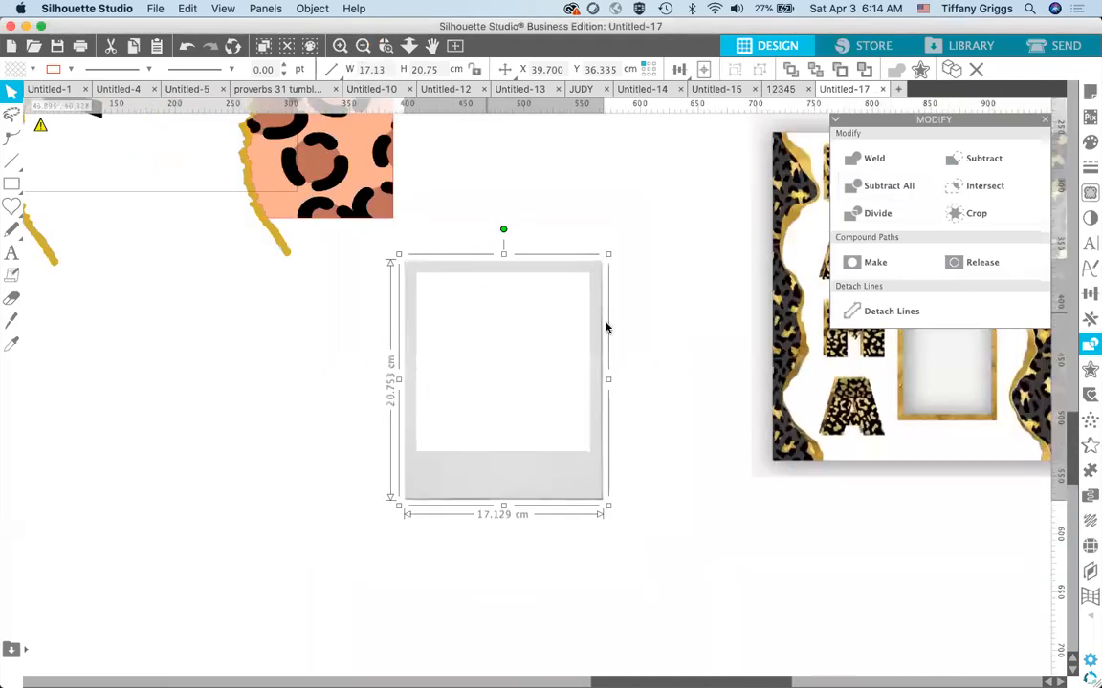
drag(494, 472, 377, 334)
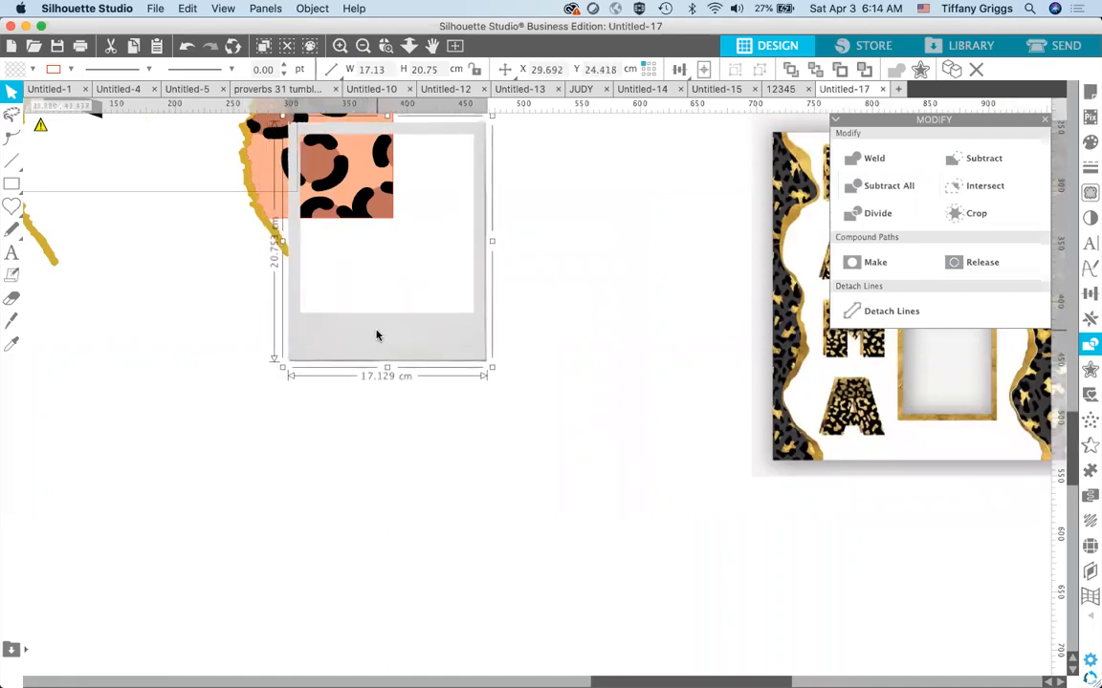
scroll(540, 361, up, 5)
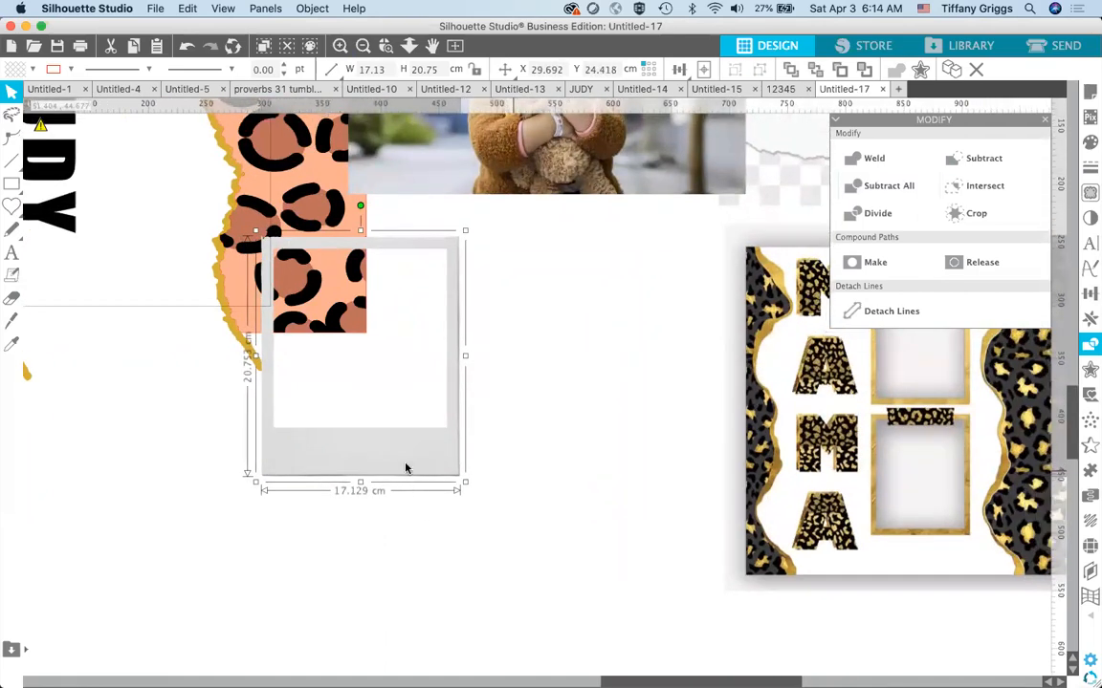
scroll(401, 570, up, 1)
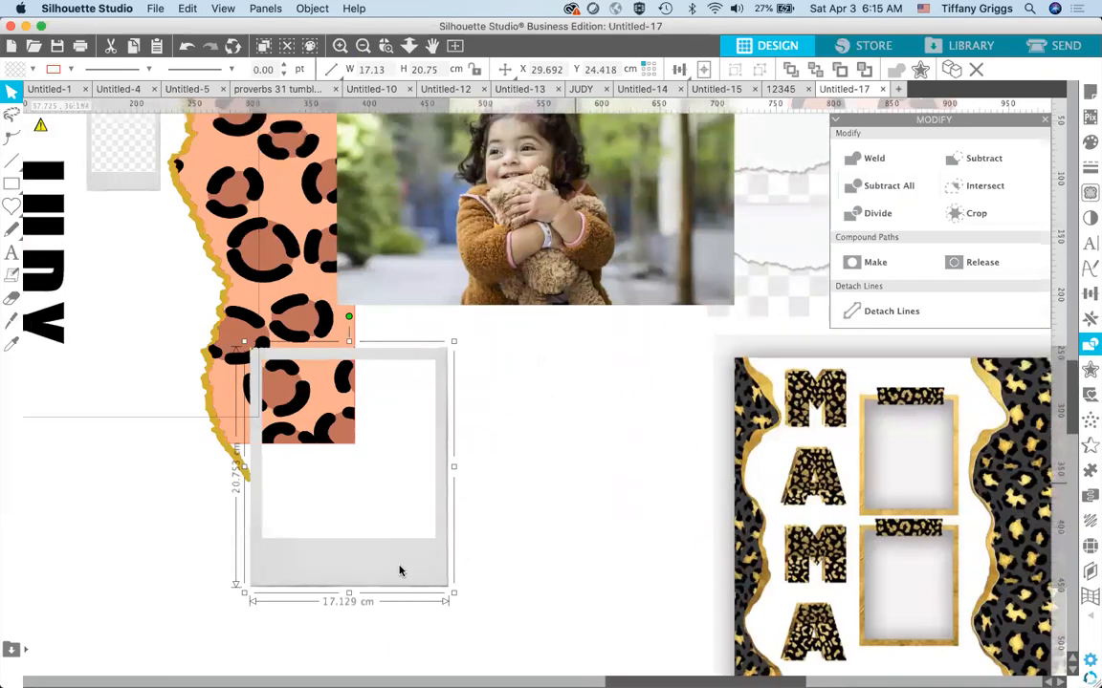
drag(398, 581, 547, 512)
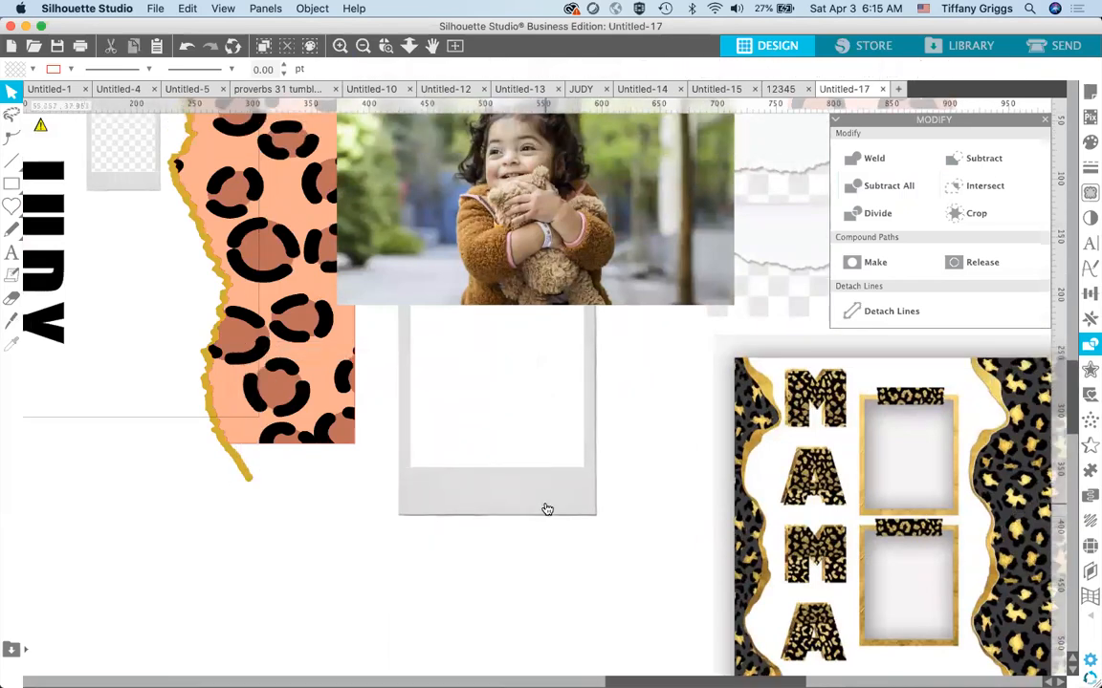
- Bring the cut-out polaroid frame to the front and place it over the child in the photo
scroll(541, 504, up, 2)
click(532, 564)
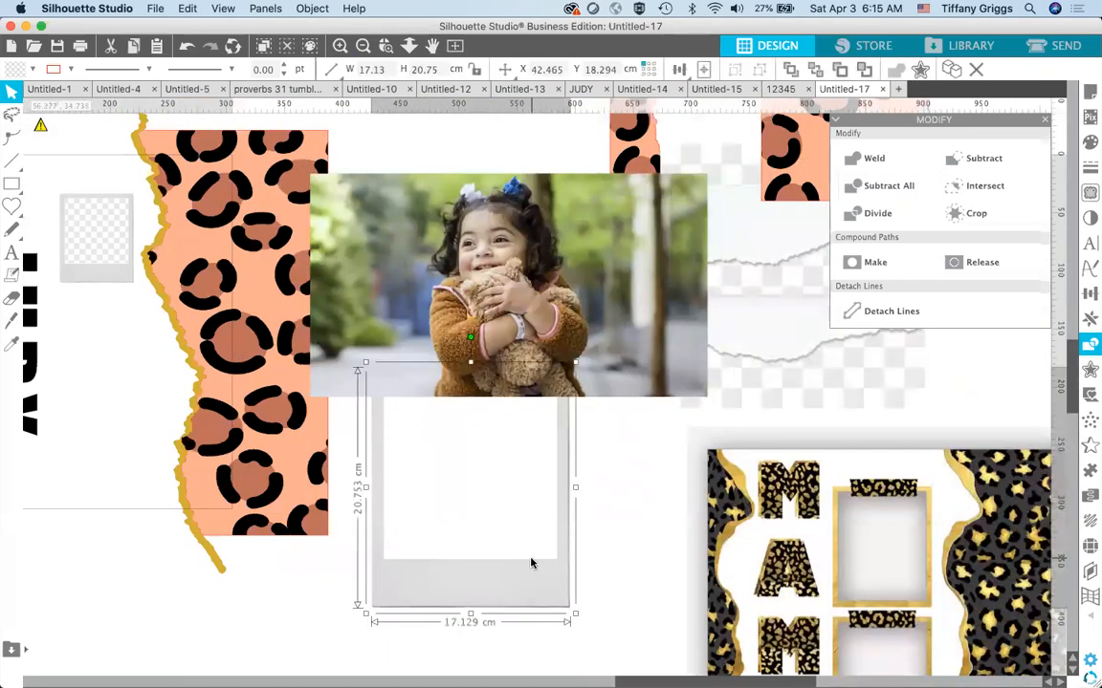
right_click(531, 564)
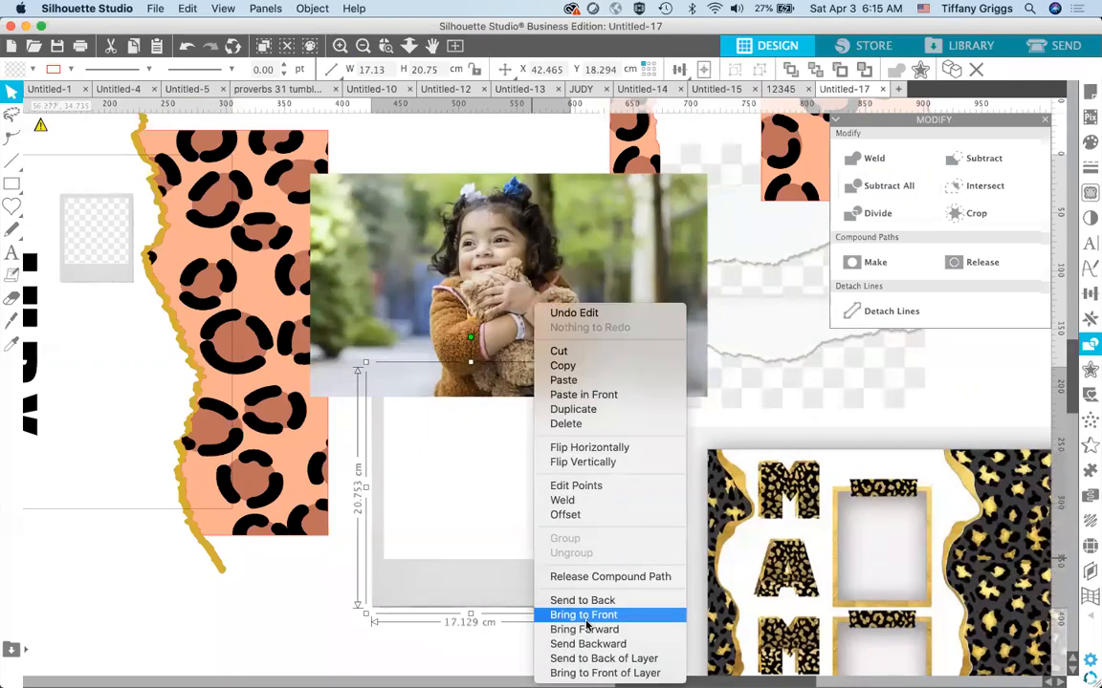
click(578, 613)
drag(541, 609, 571, 403)
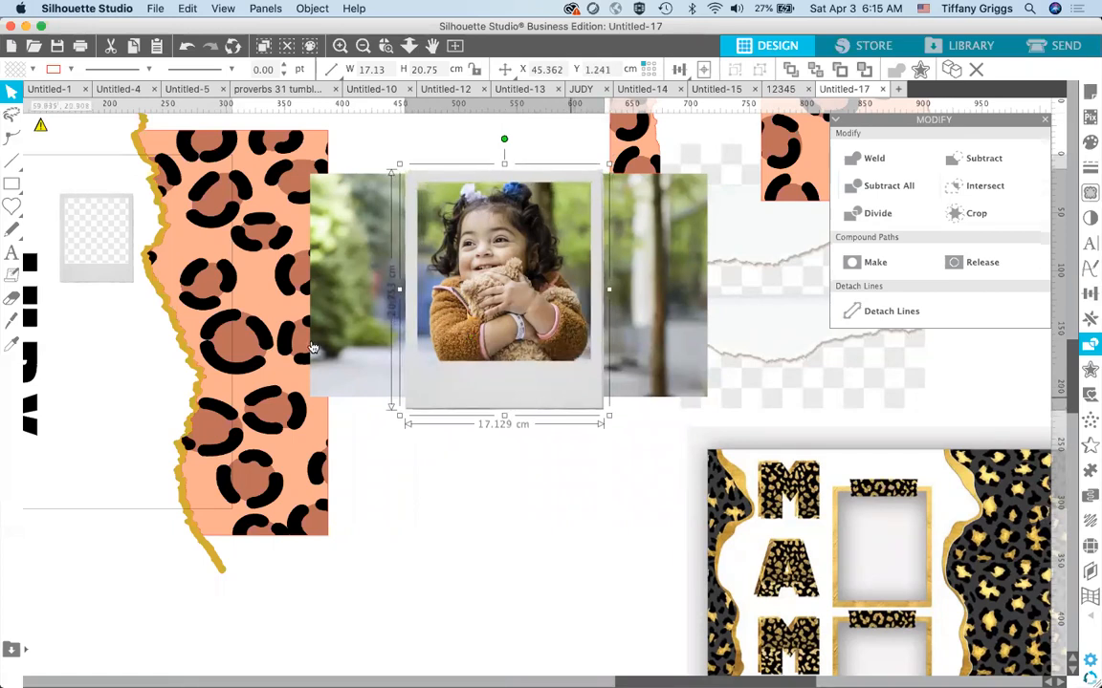
- Draw a rectangle of about 14.9 by 15.4 cm over the polaroid opening on the photo and crop the photo to it
click(29, 184)
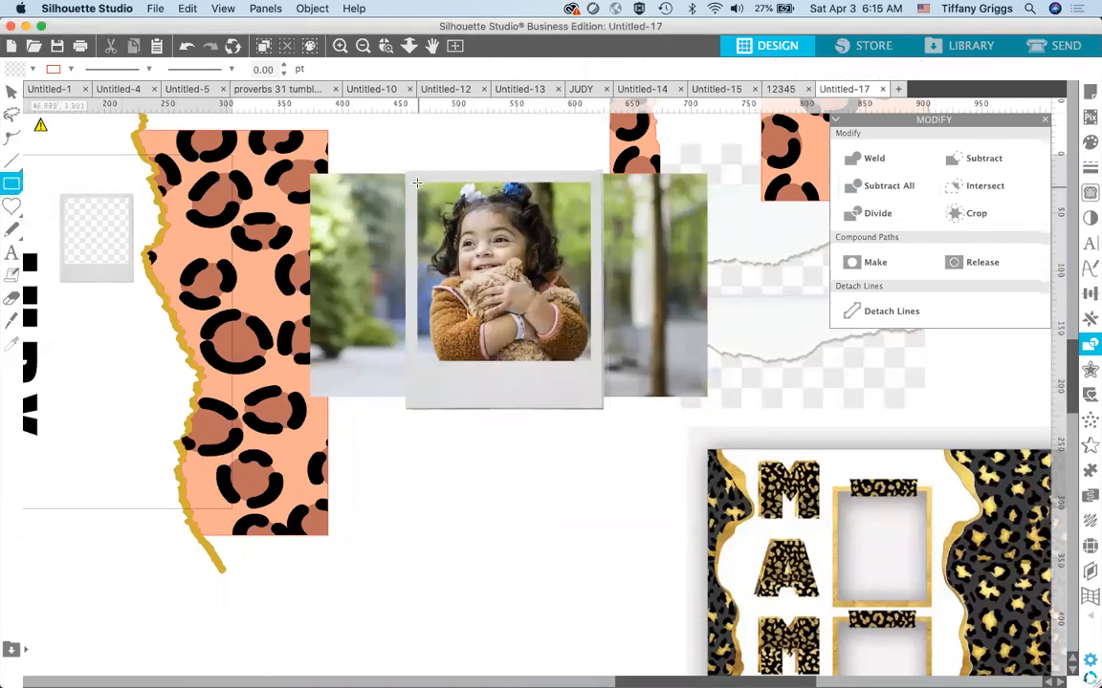
drag(417, 182, 600, 641)
key(Escape)
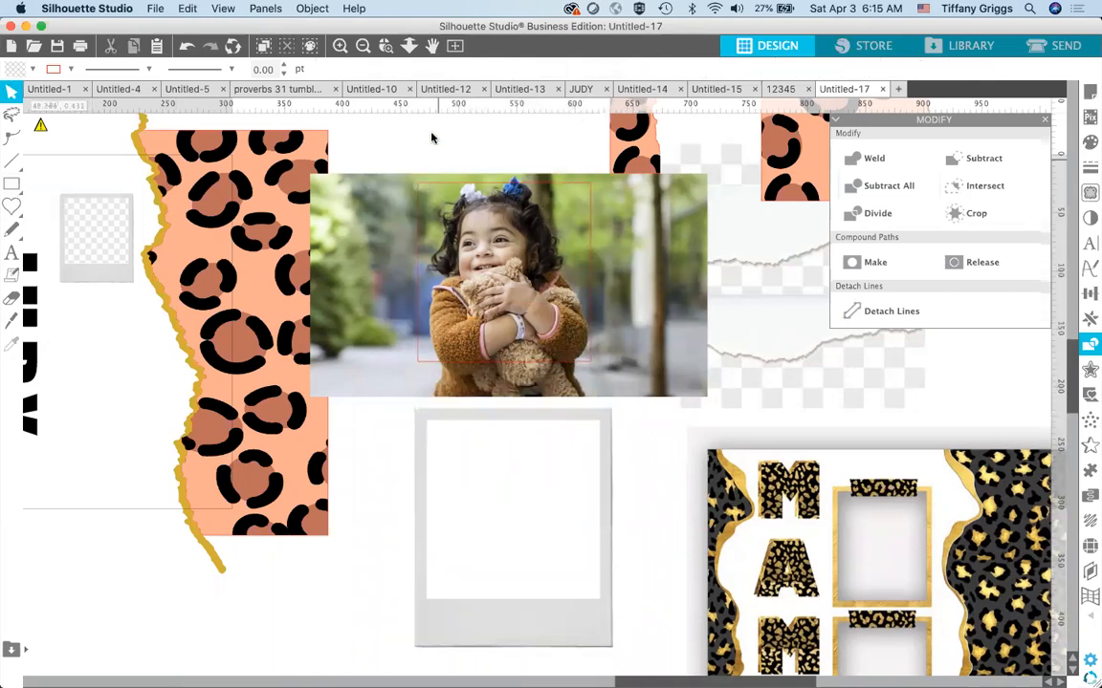
click(432, 216)
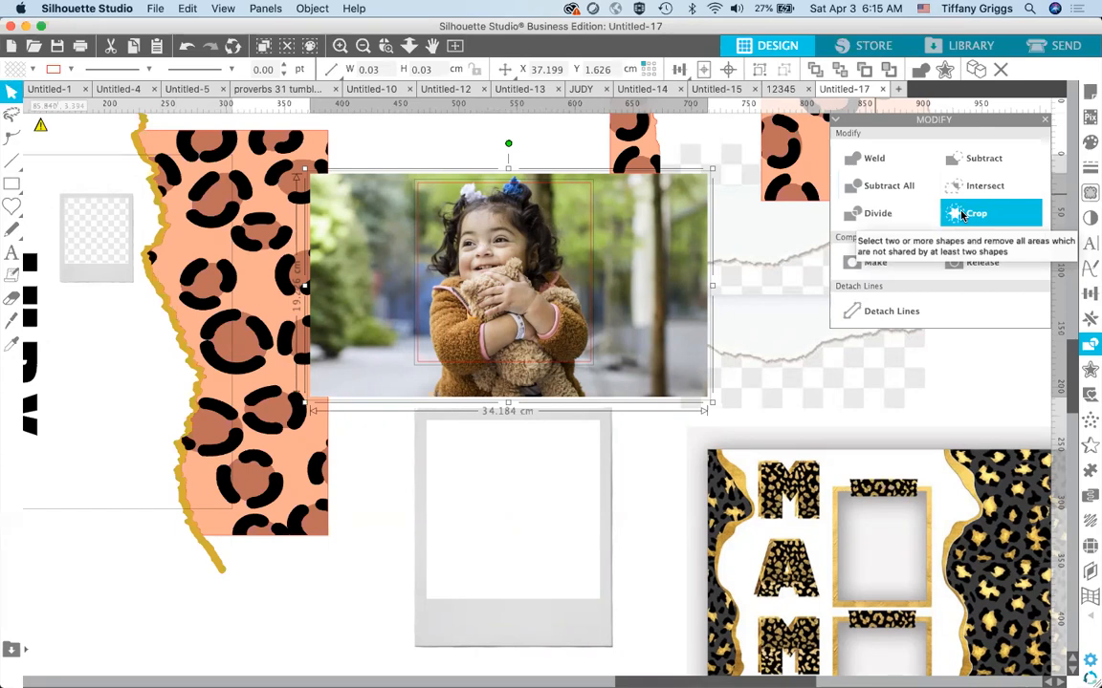
click(962, 214)
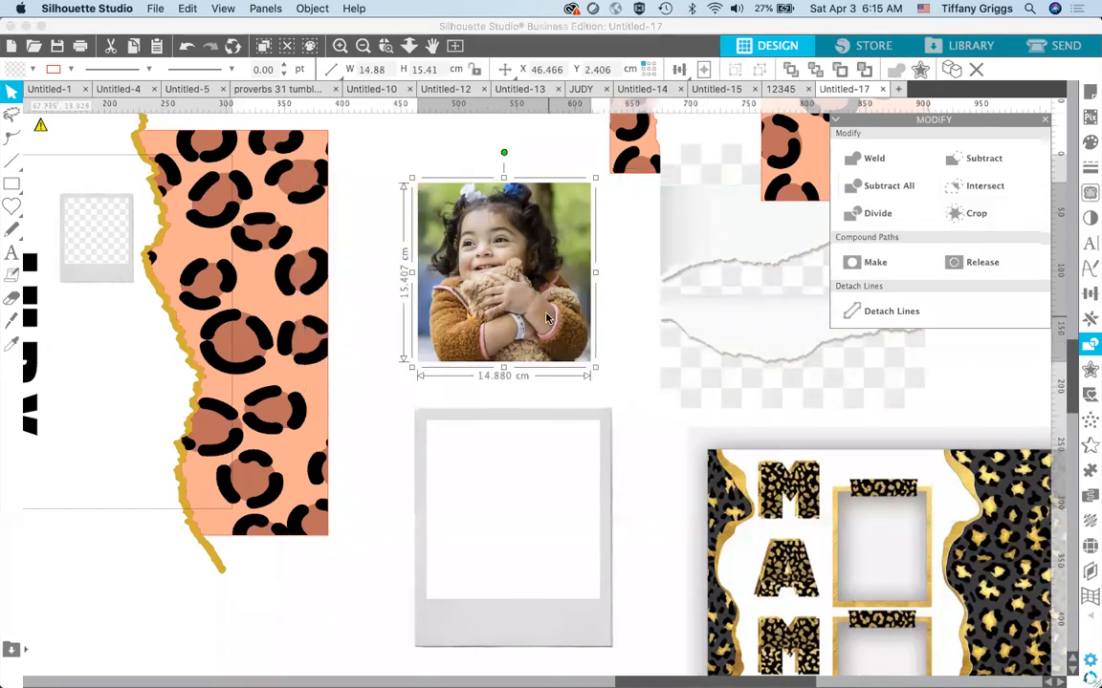
- Place the cropped photo over the polaroid opening and enlarge it to about 15 by 15.5 cm to cover the gap
drag(547, 315, 560, 541)
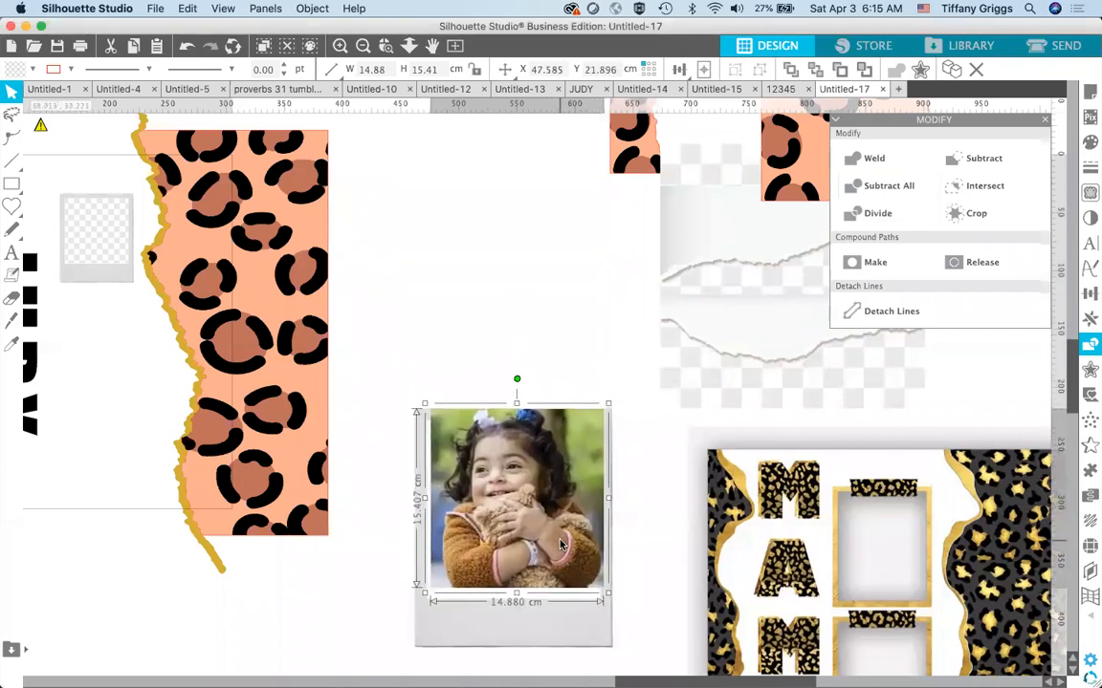
scroll(559, 532, down, 2)
scroll(559, 523, down, 2)
drag(550, 466, 548, 480)
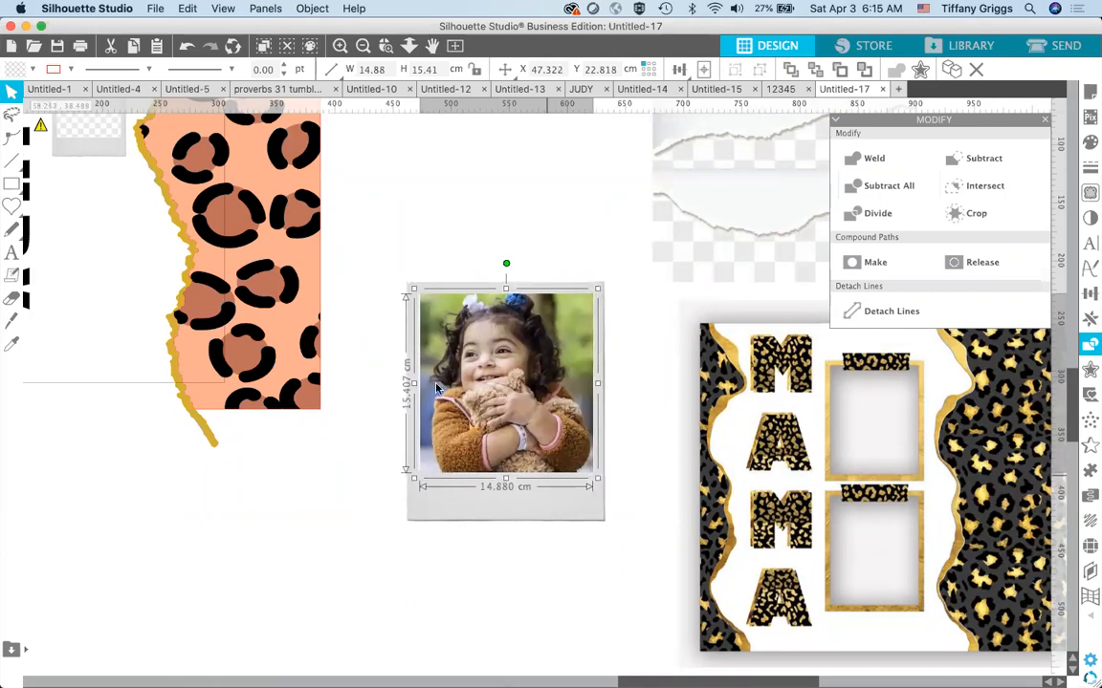
drag(412, 288, 408, 286)
drag(480, 356, 480, 354)
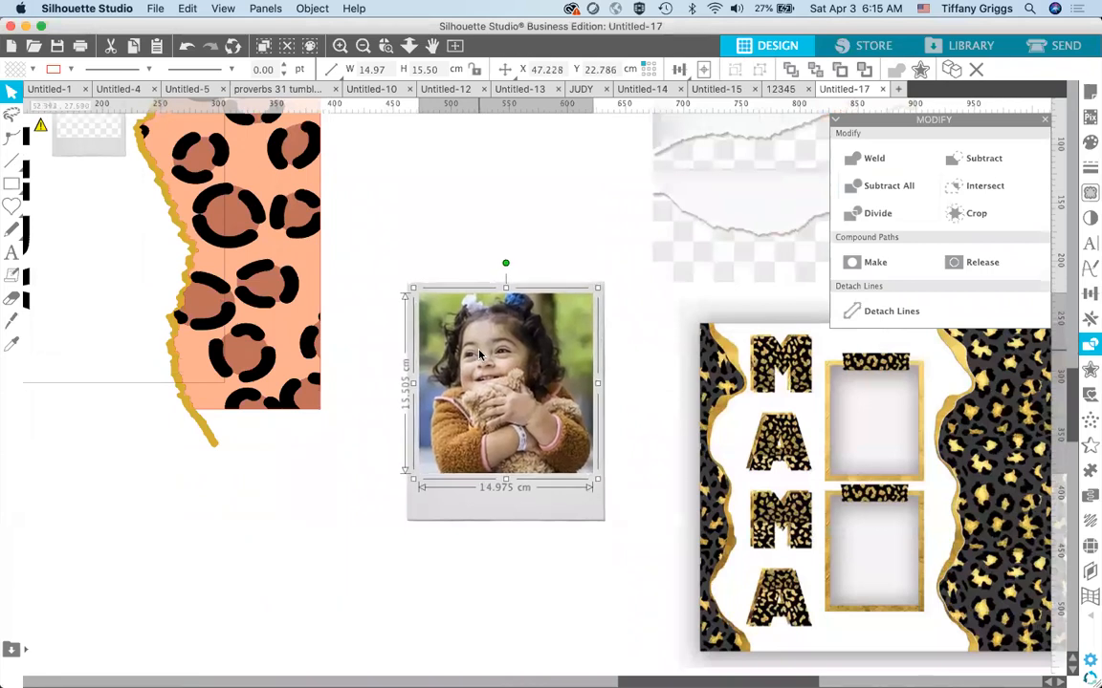
click(648, 417)
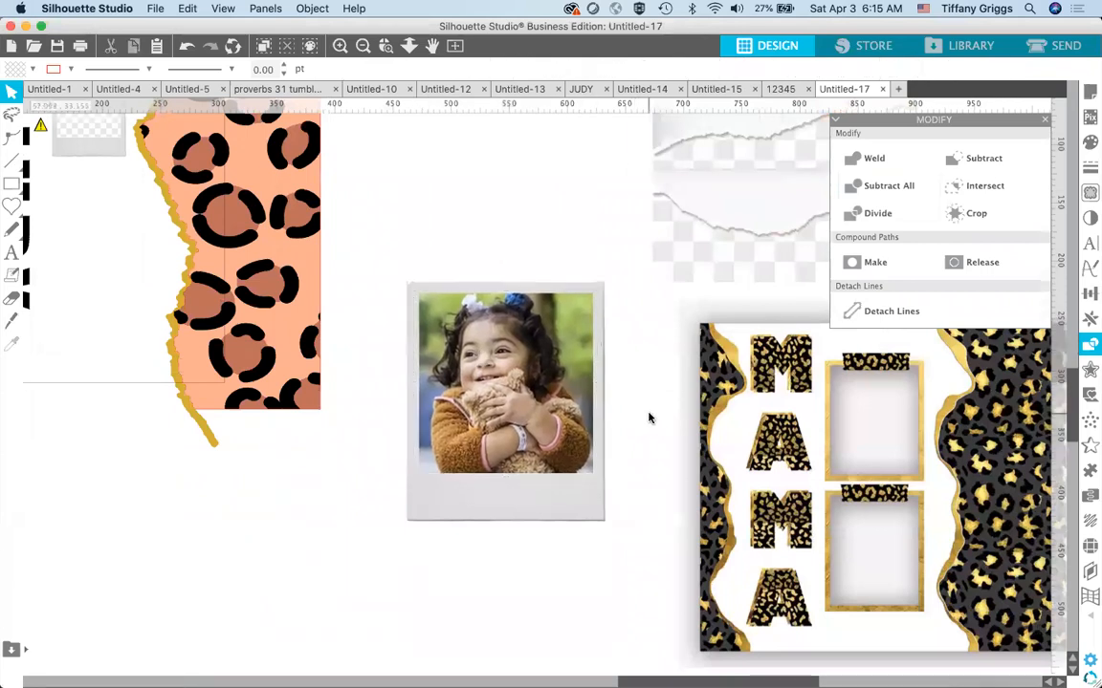
- Group the cropped photo with its polaroid frame and shrink the group to about 6.7 by 8.2 cm
click(510, 367)
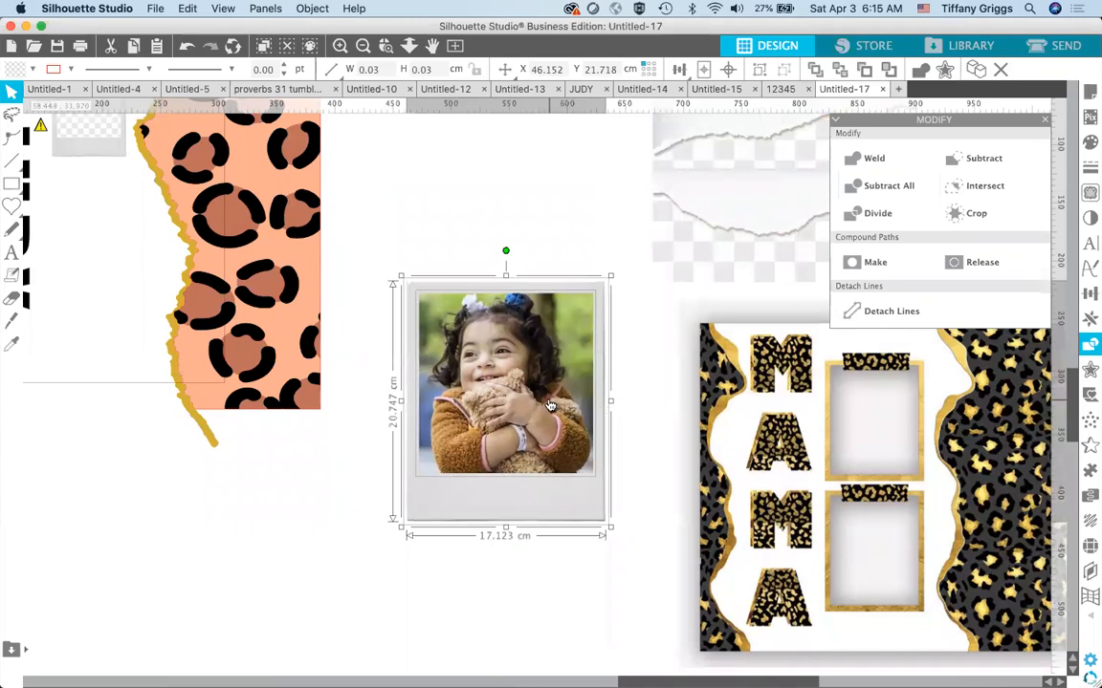
key(super+g)
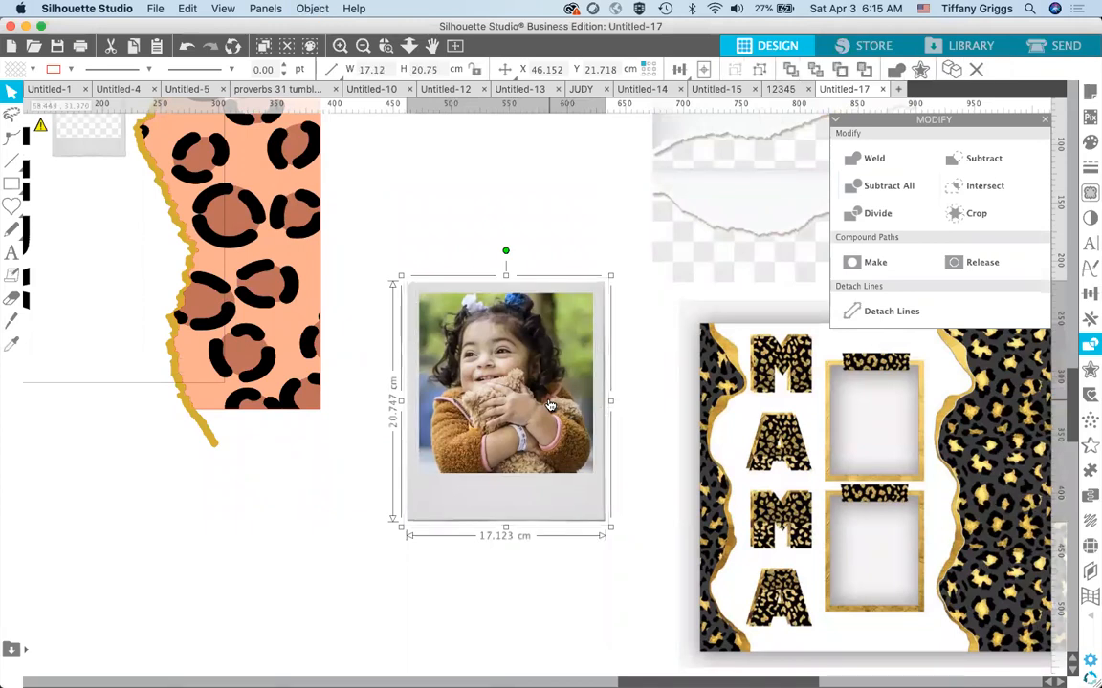
drag(399, 277, 405, 280)
drag(505, 402, 521, 422)
scroll(374, 336, up, 3)
scroll(373, 336, left, 4)
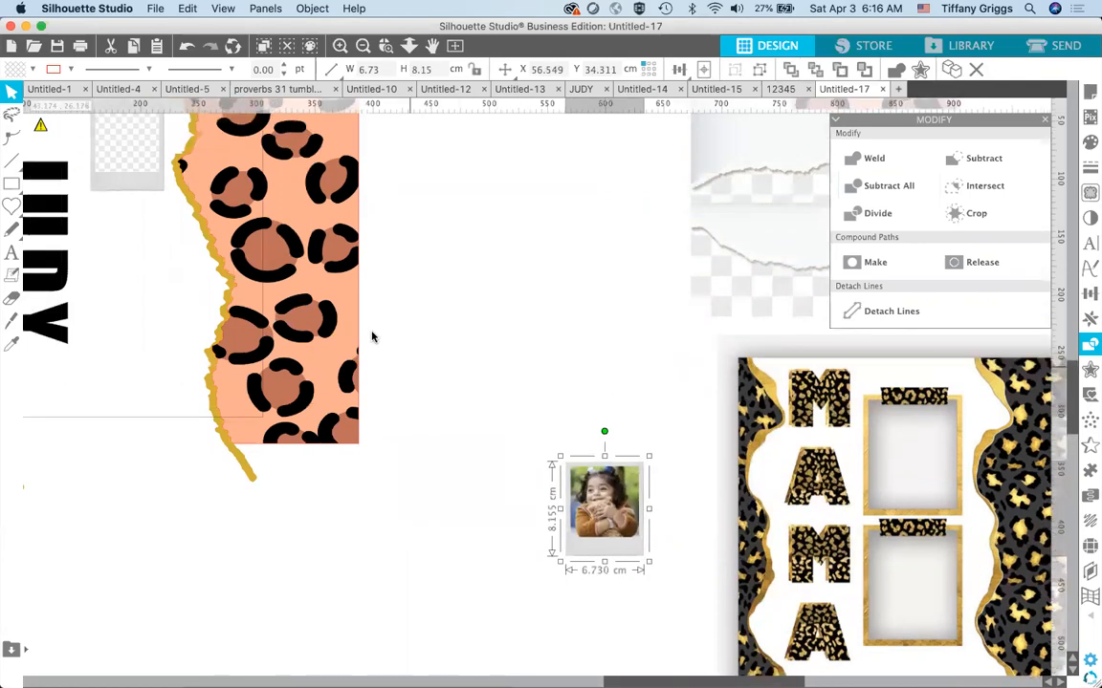
- Move the grouped photo polaroid beside the vertical name text, directly below the empty polaroid frame
scroll(602, 549, up, 1)
scroll(602, 549, left, 2)
drag(651, 548, 216, 236)
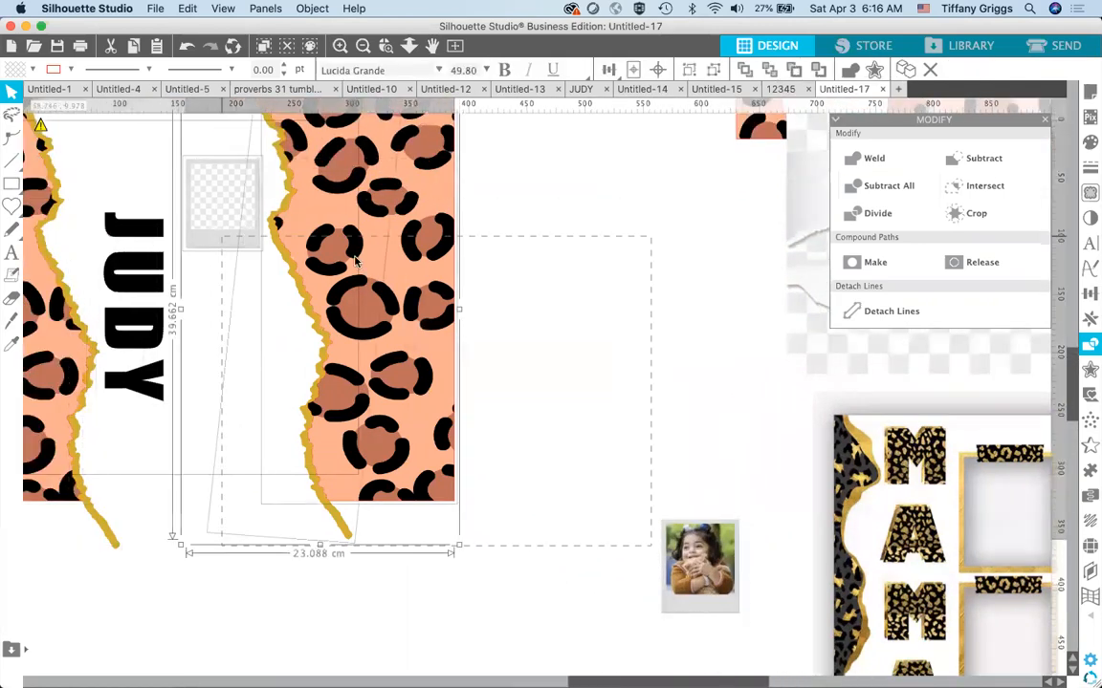
click(584, 312)
drag(707, 576, 246, 350)
click(595, 361)
scroll(595, 361, up, 3)
scroll(594, 361, left, 3)
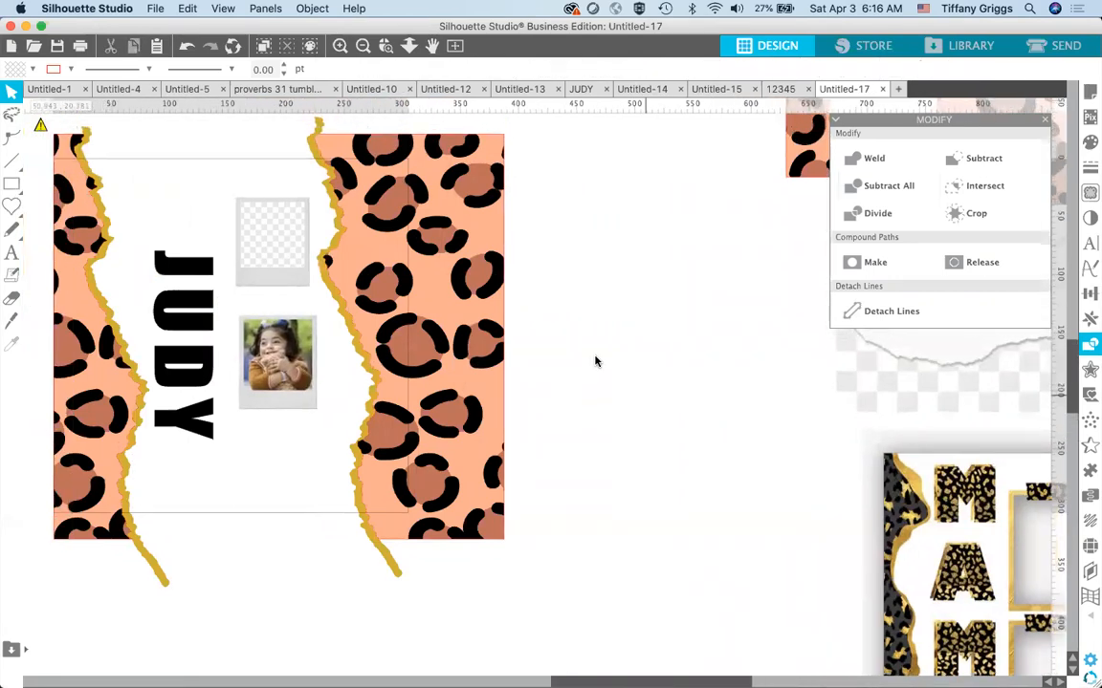
scroll(594, 361, down, 3)
scroll(595, 361, left, 1)
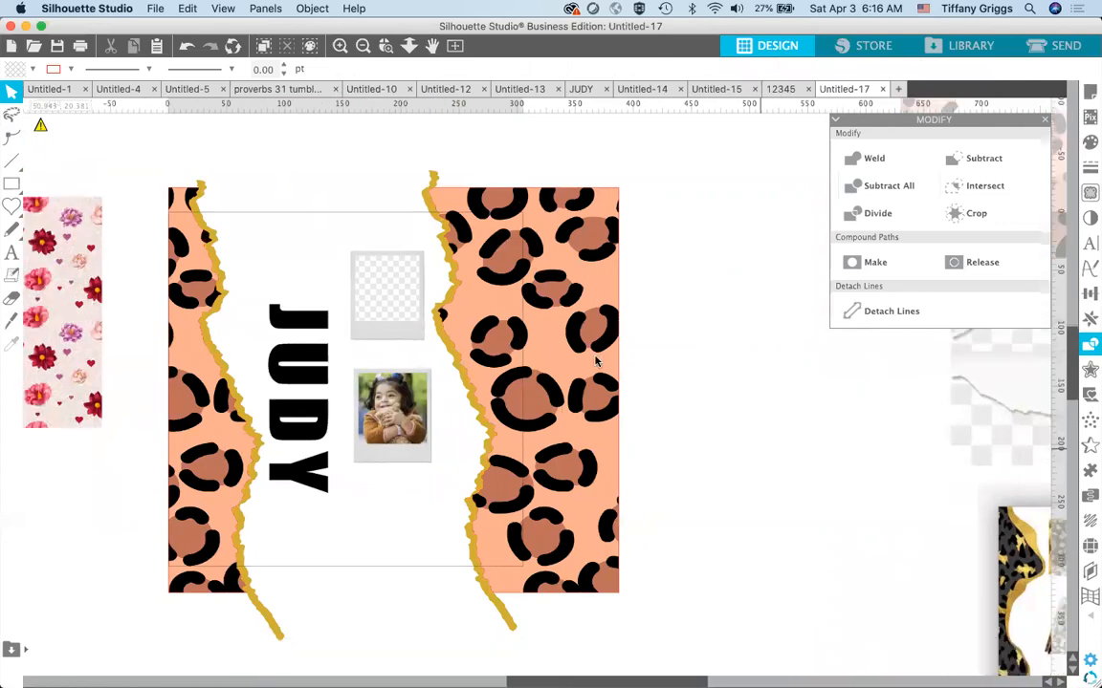
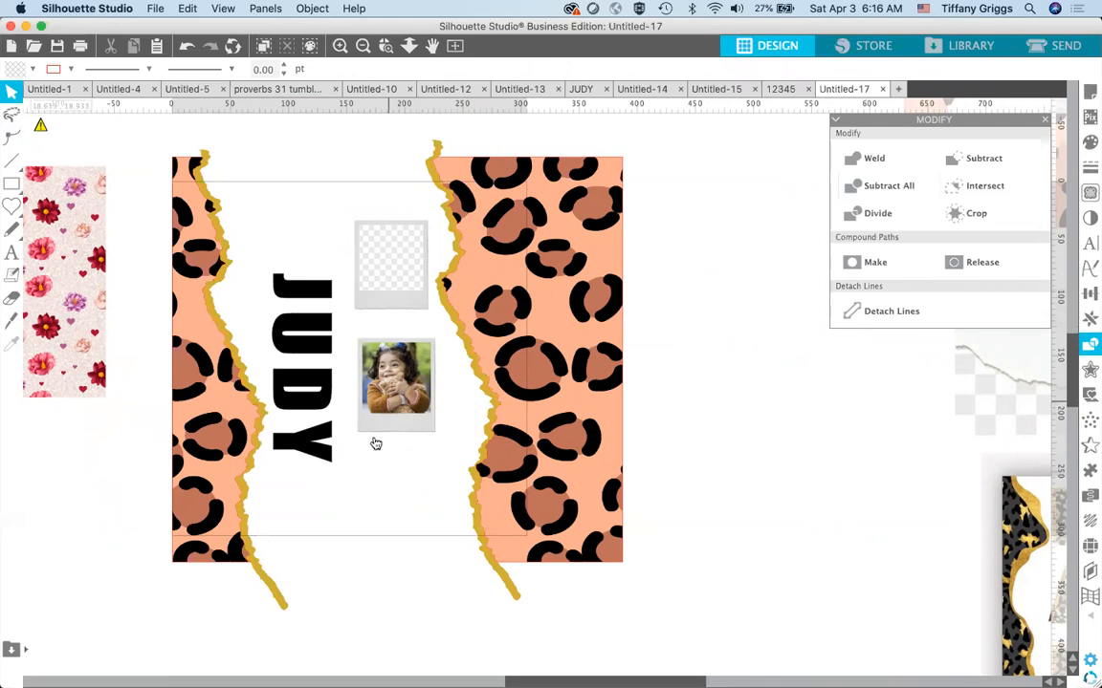
click(156, 9)
mouse_move(205, 142)
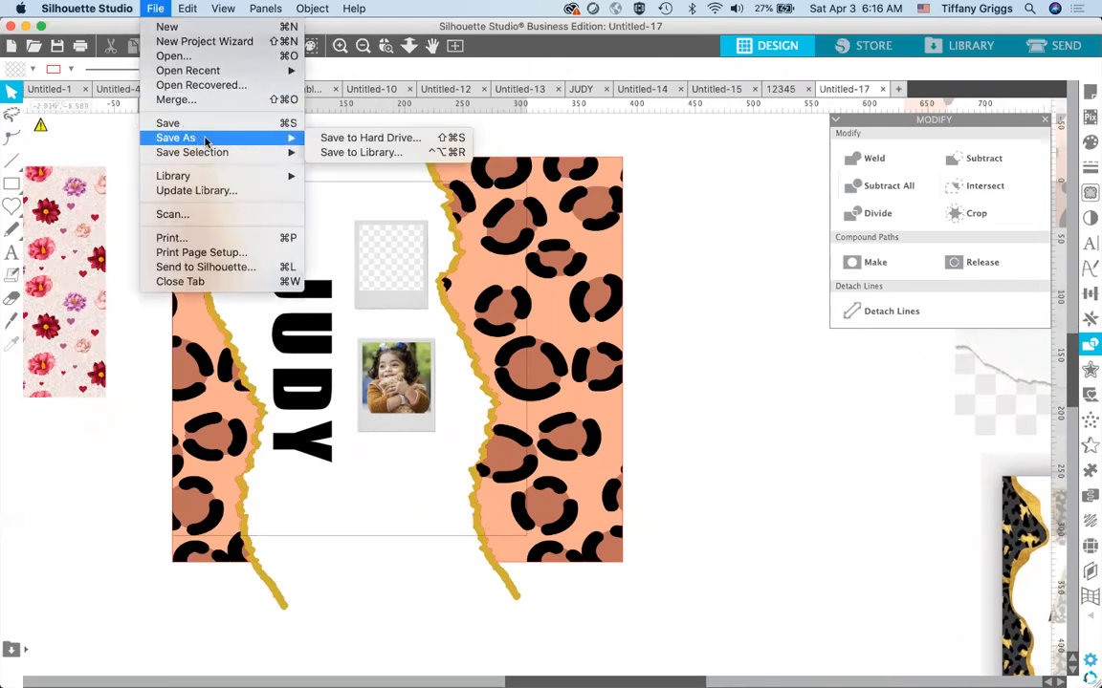
click(371, 139)
key(BackSpace)
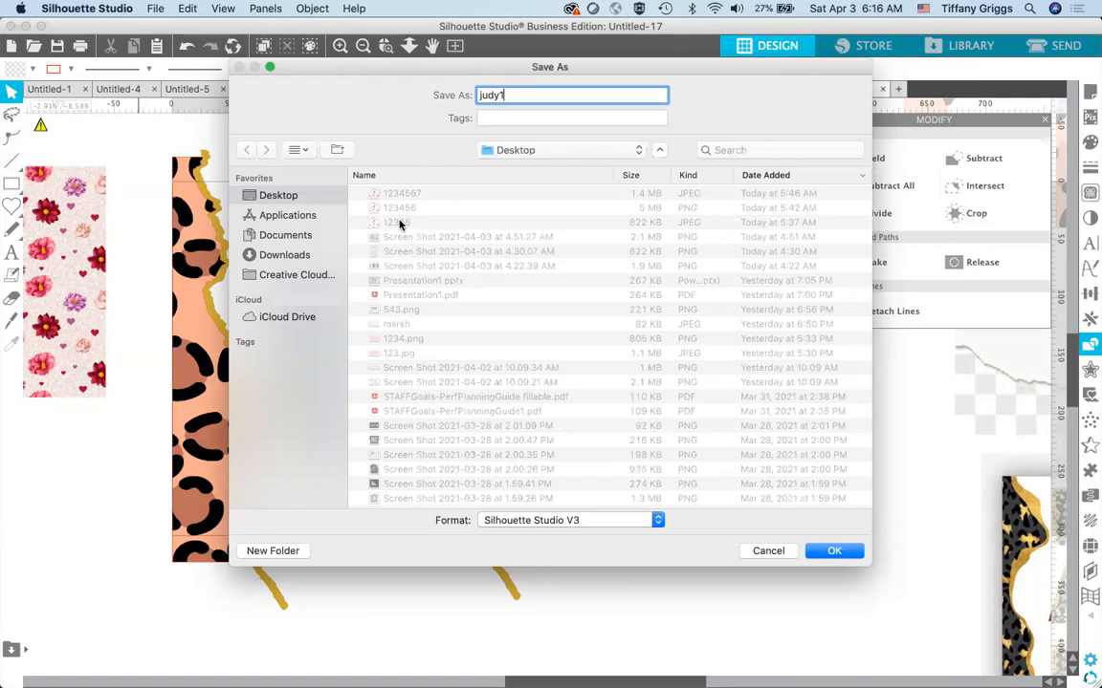
click(620, 524)
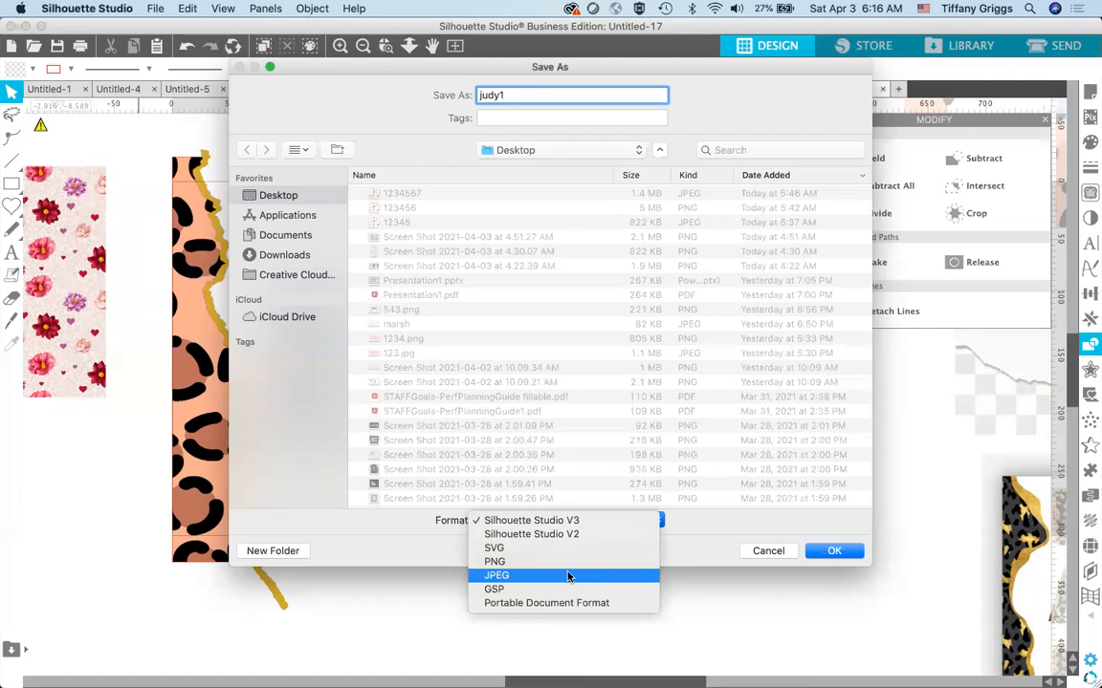
click(771, 552)
click(771, 553)
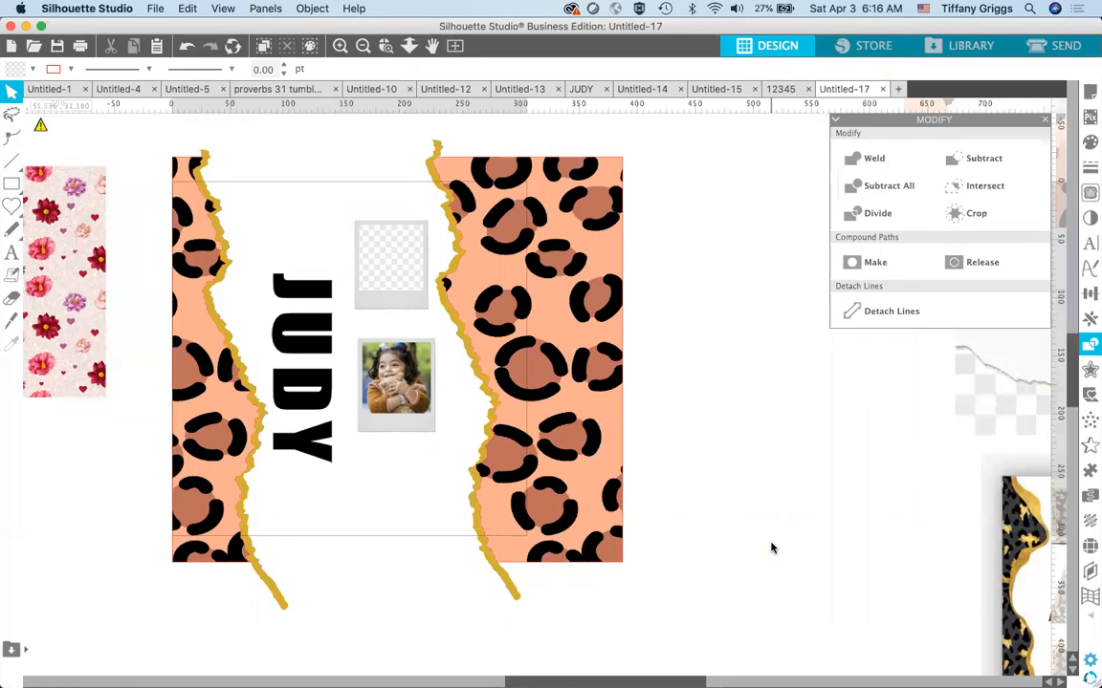
- Draw a rectangle of about 7.4 by 10.5 cm in the empty area between the leopard panel and the reference design
scroll(773, 547, down, 2)
scroll(773, 548, right, 3)
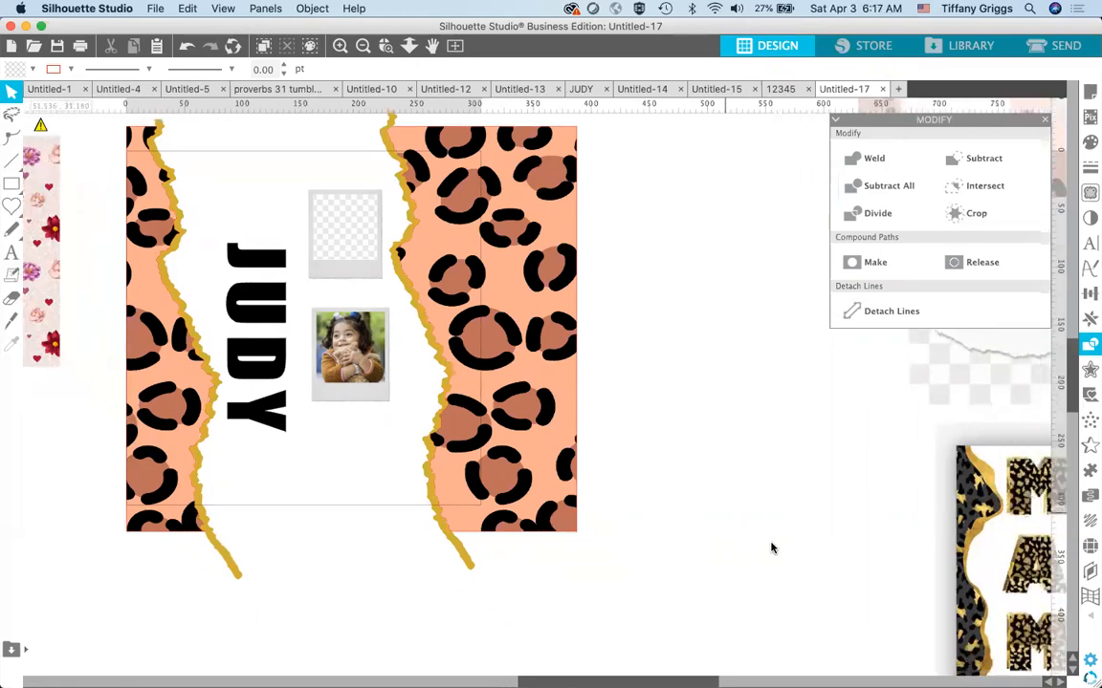
scroll(771, 548, down, 3)
scroll(771, 547, right, 8)
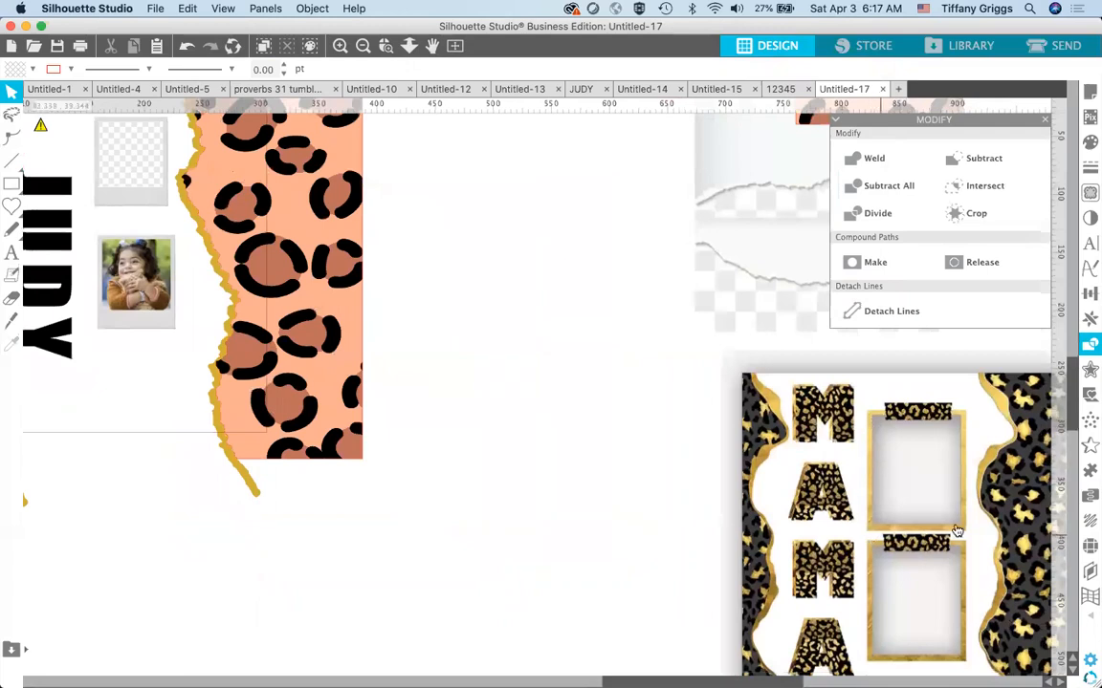
click(32, 184)
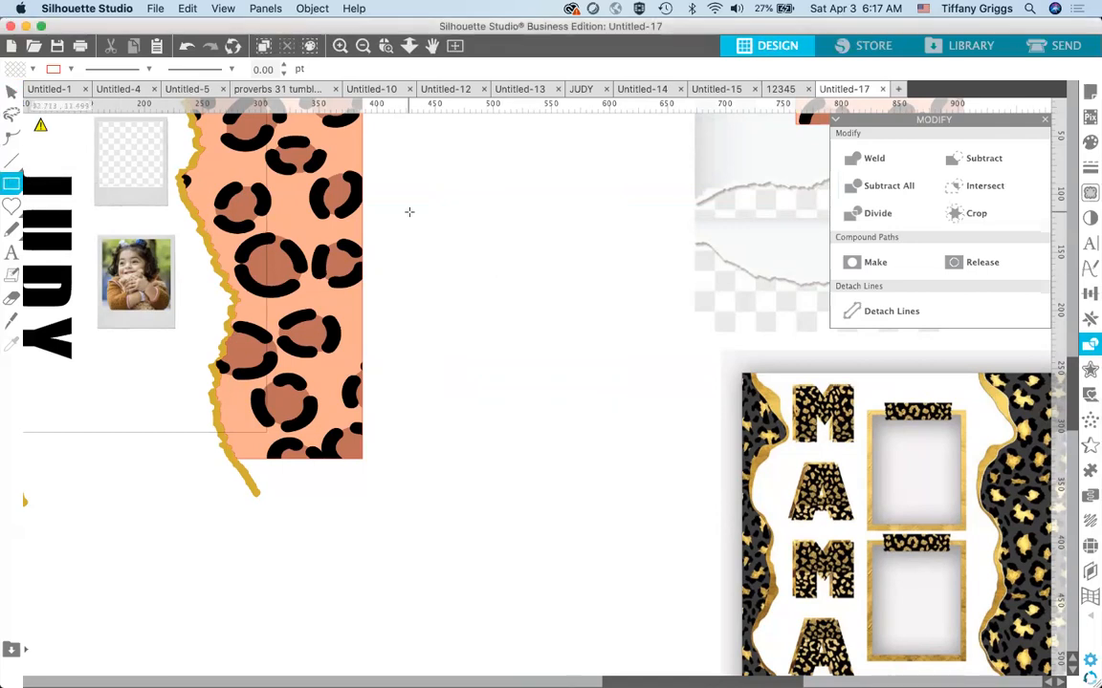
drag(409, 211, 495, 338)
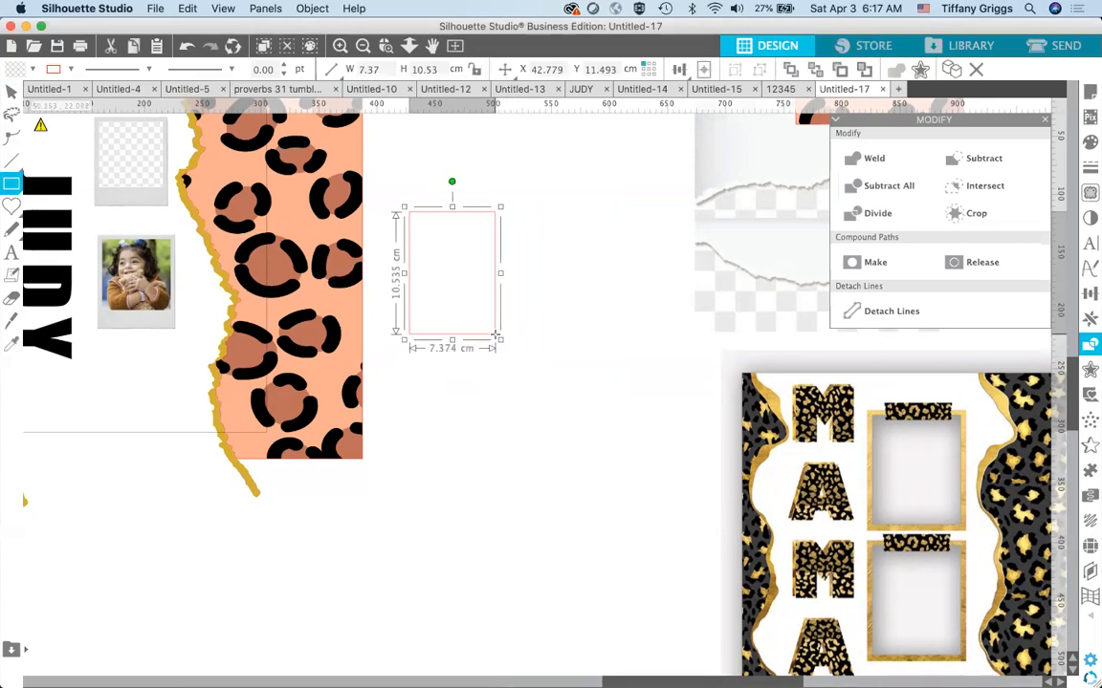
click(12, 92)
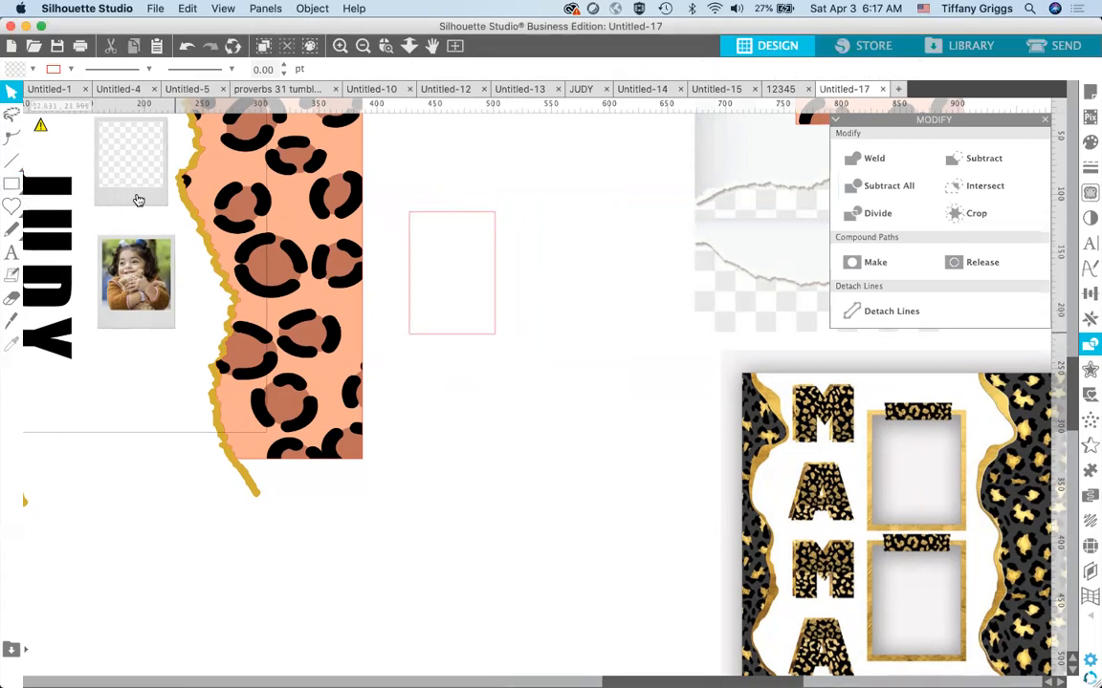
- Delete the empty polaroid frame and the grouped photo polaroid beside the name text
click(133, 180)
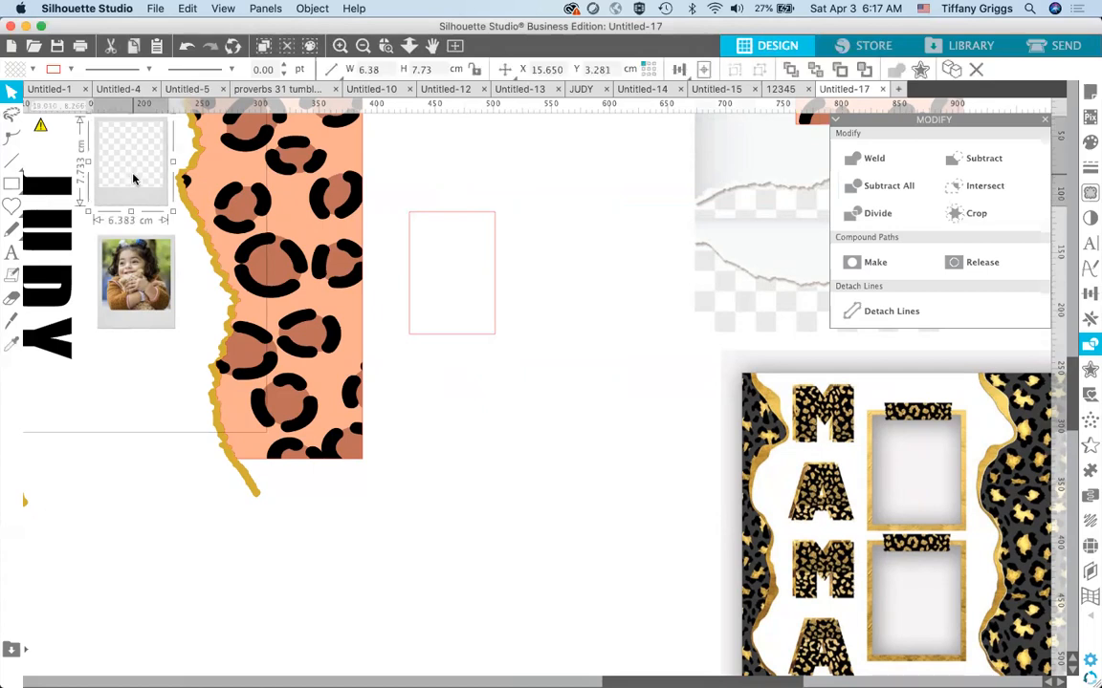
drag(133, 179, 131, 292)
key(Delete)
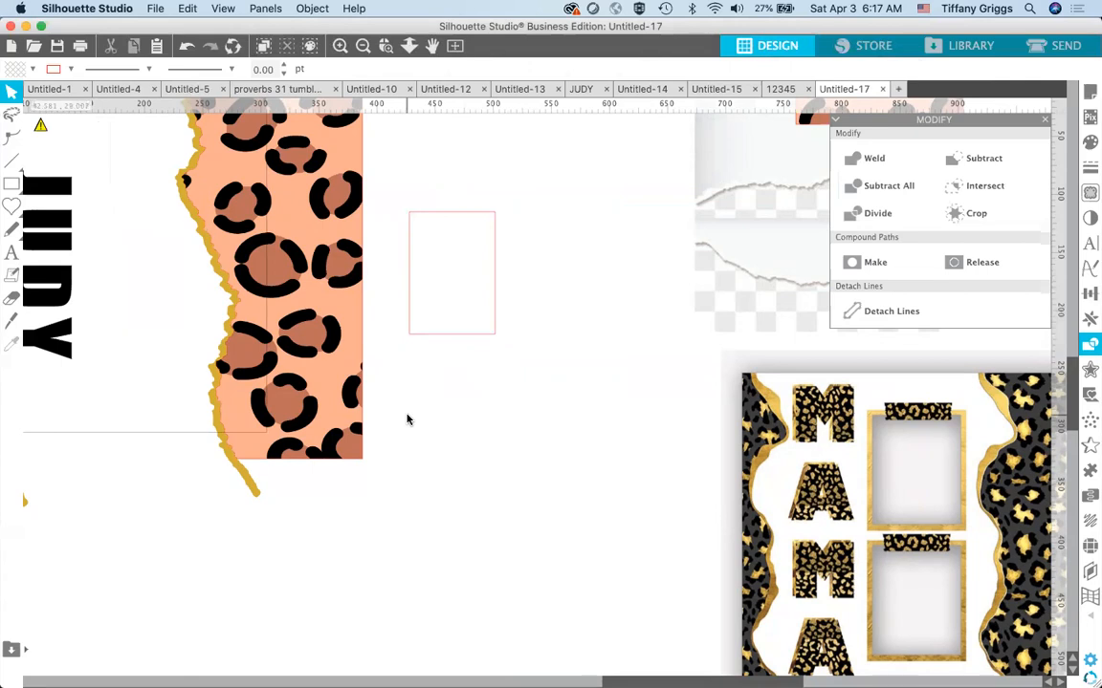
- Paste the copied photo of the child again and place it below the drawn rectangle
key(super+v)
drag(590, 534, 610, 579)
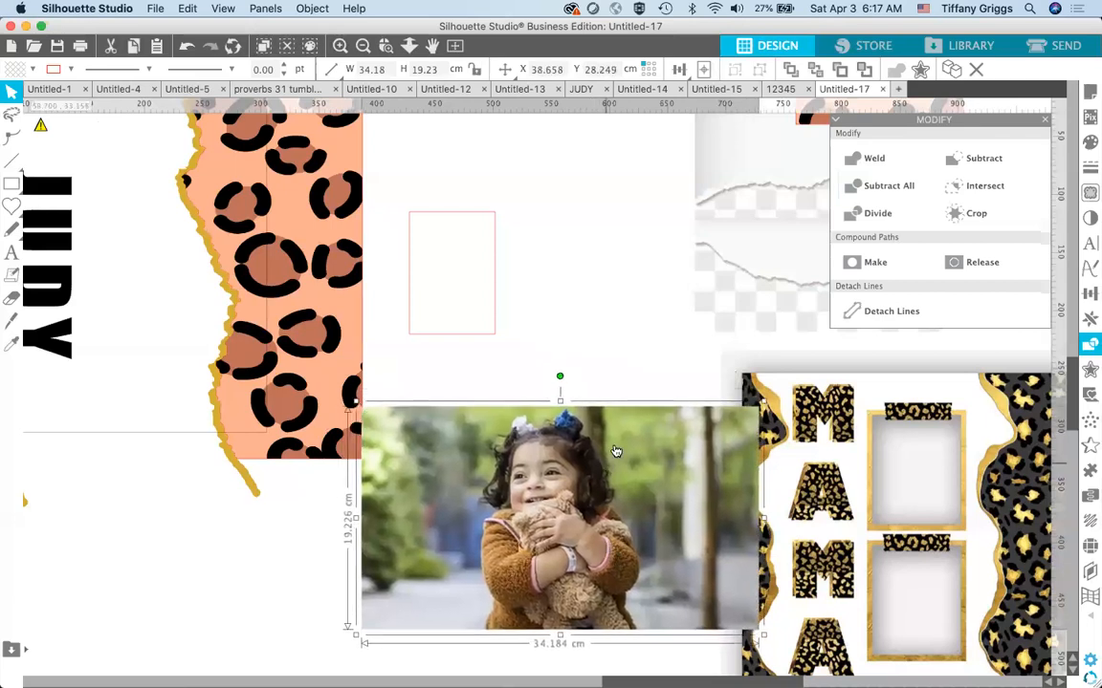
click(643, 362)
- Reduce the drawn rectangle to about 5.2 by 7.5 cm and place it between the name text and the wide leopard panel
click(480, 334)
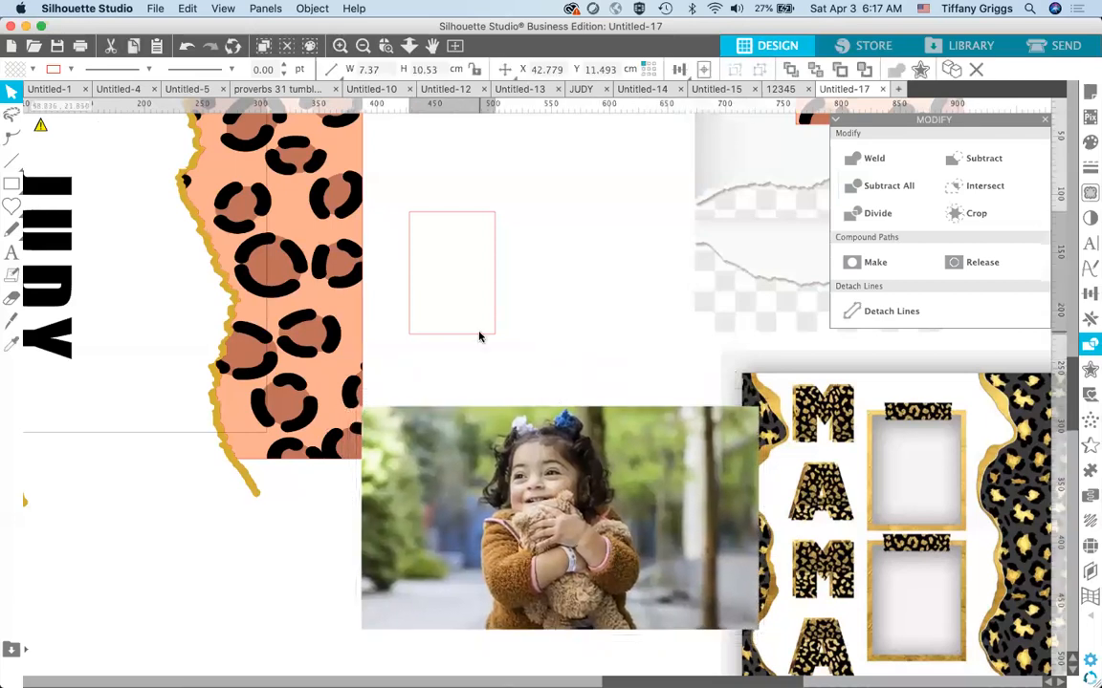
scroll(496, 315, left, 4)
scroll(496, 315, up, 4)
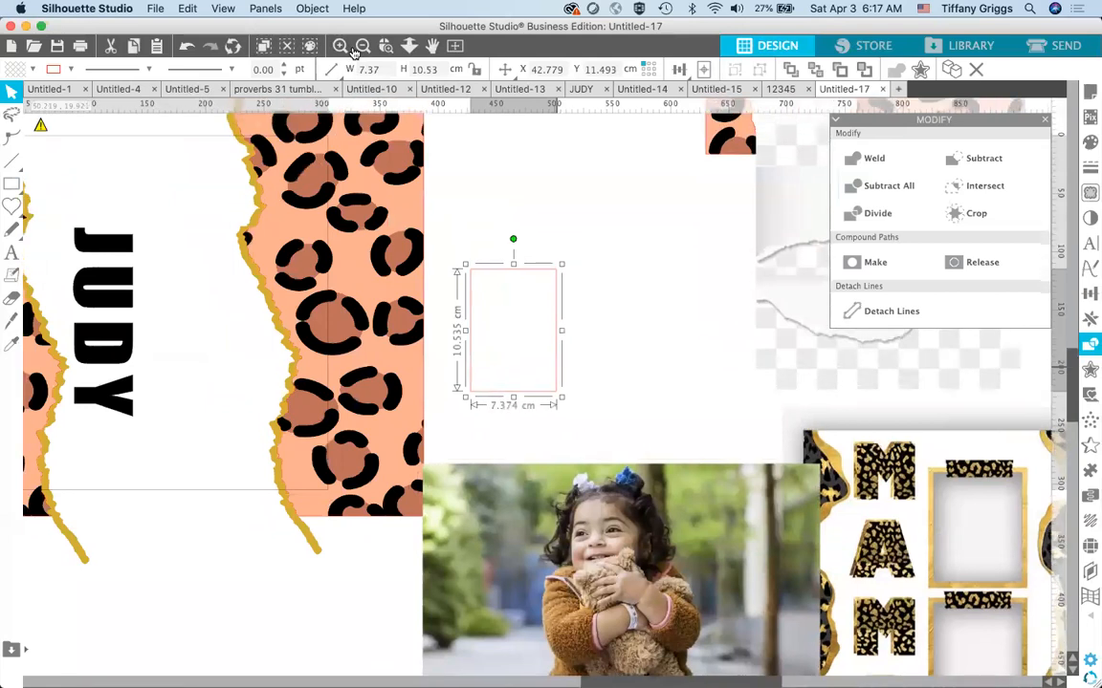
click(359, 49)
click(357, 51)
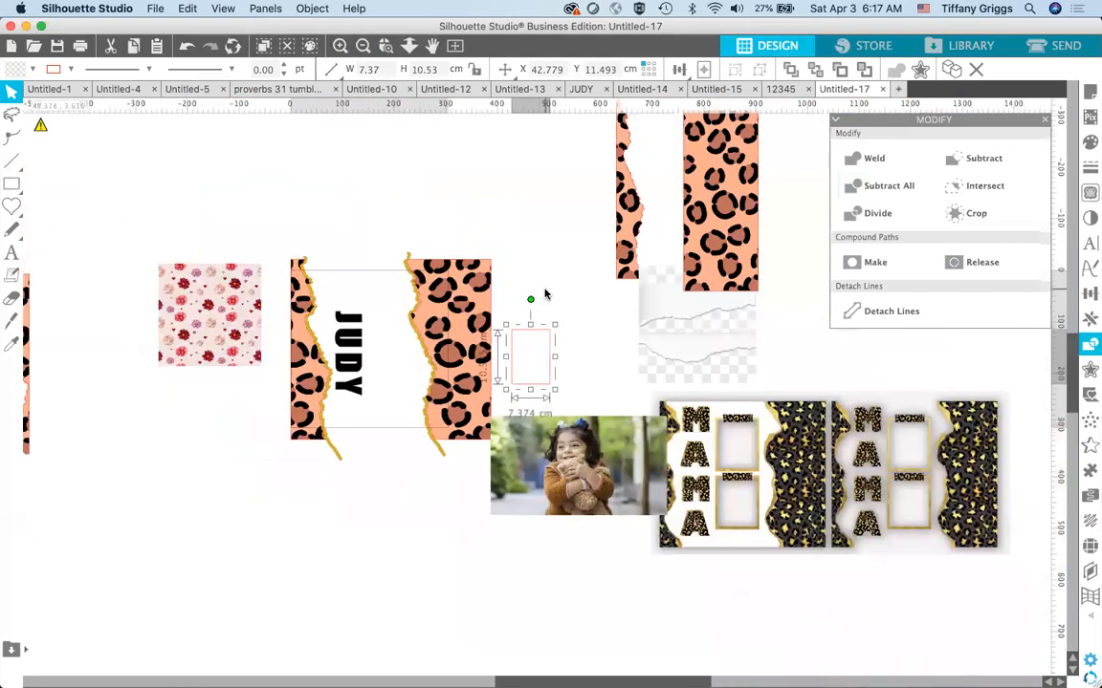
scroll(546, 294, left, 2)
scroll(545, 295, up, 1)
drag(543, 395, 424, 352)
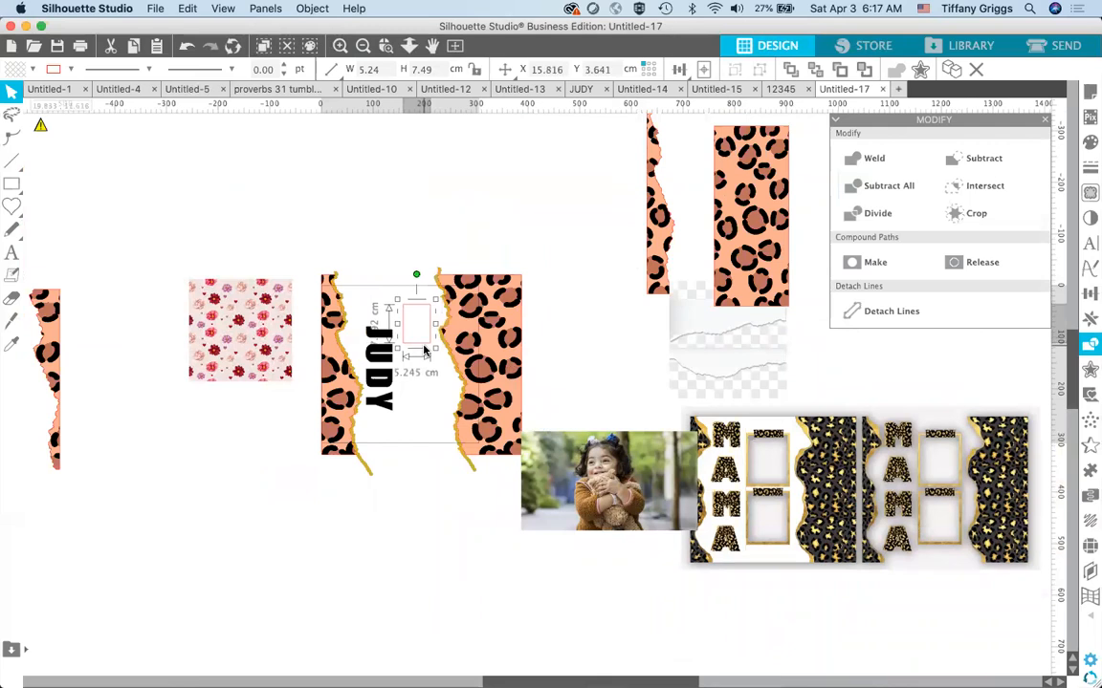
- Remove the outline colour from the wide leopard panel by setting its line colour to transparent
click(438, 246)
click(456, 296)
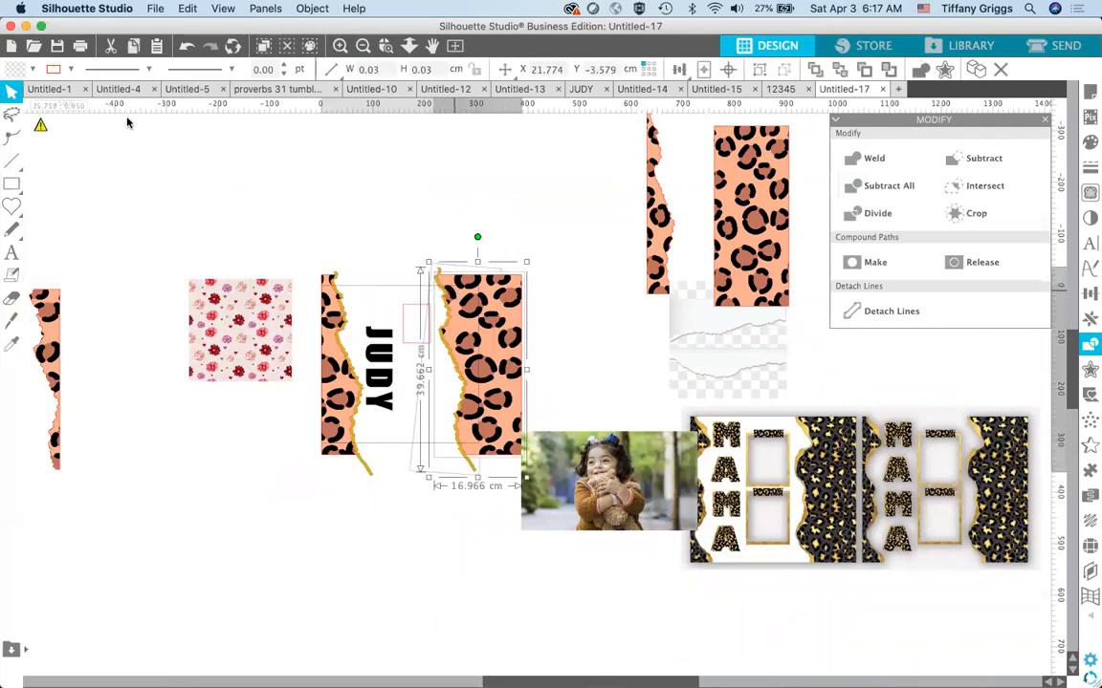
click(55, 68)
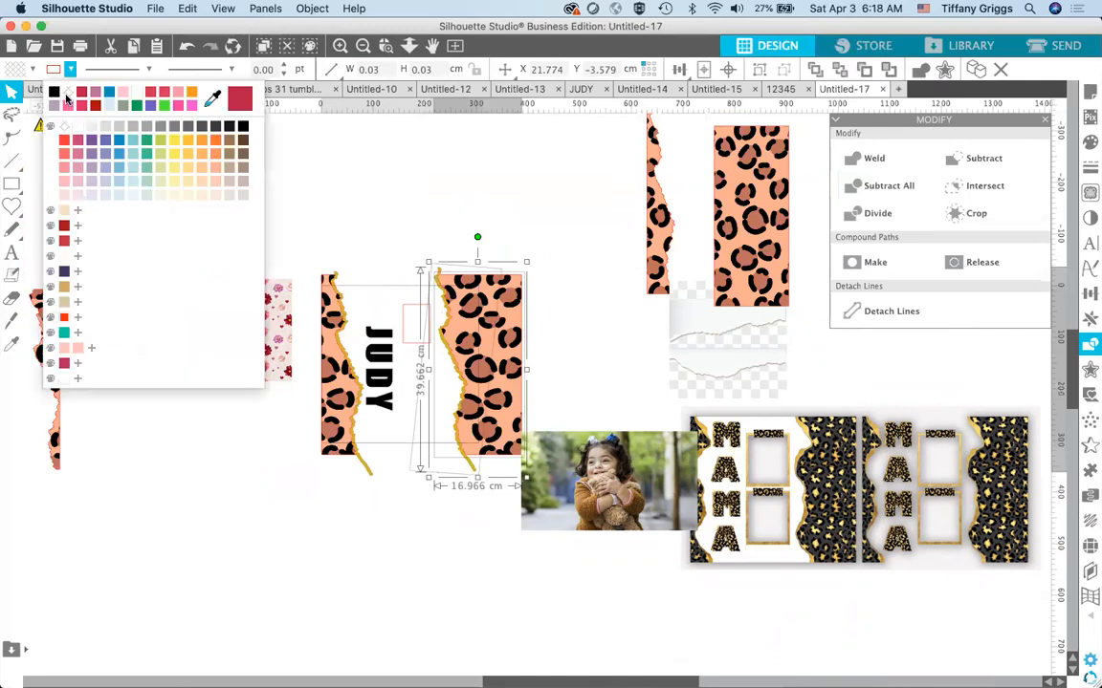
click(281, 127)
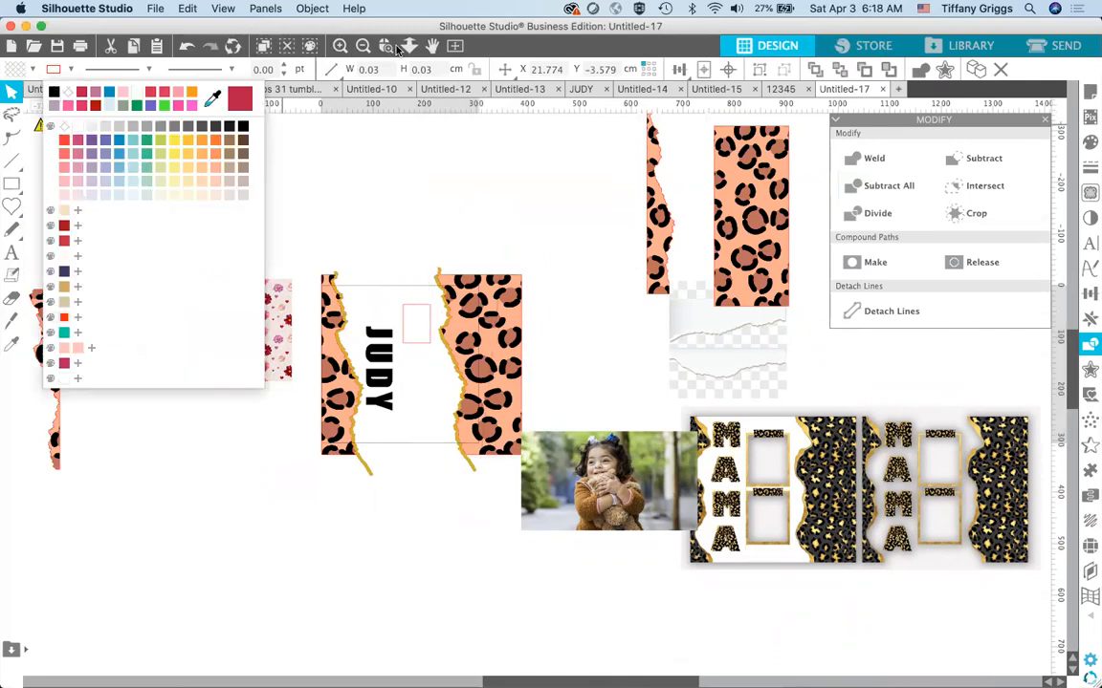
click(387, 47)
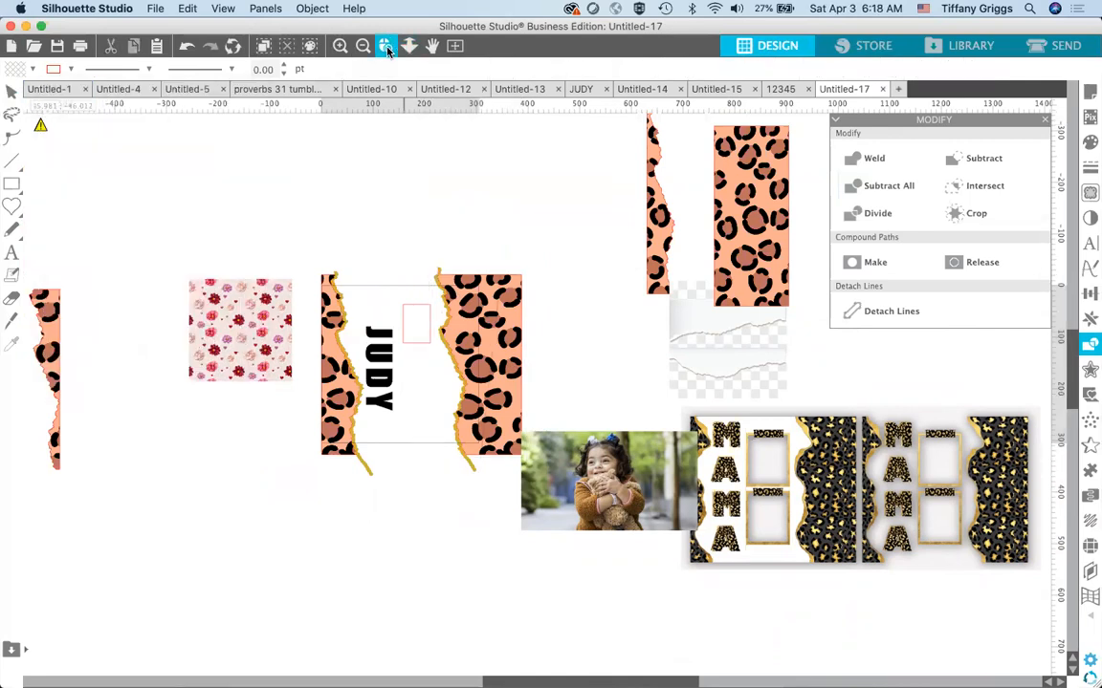
click(446, 336)
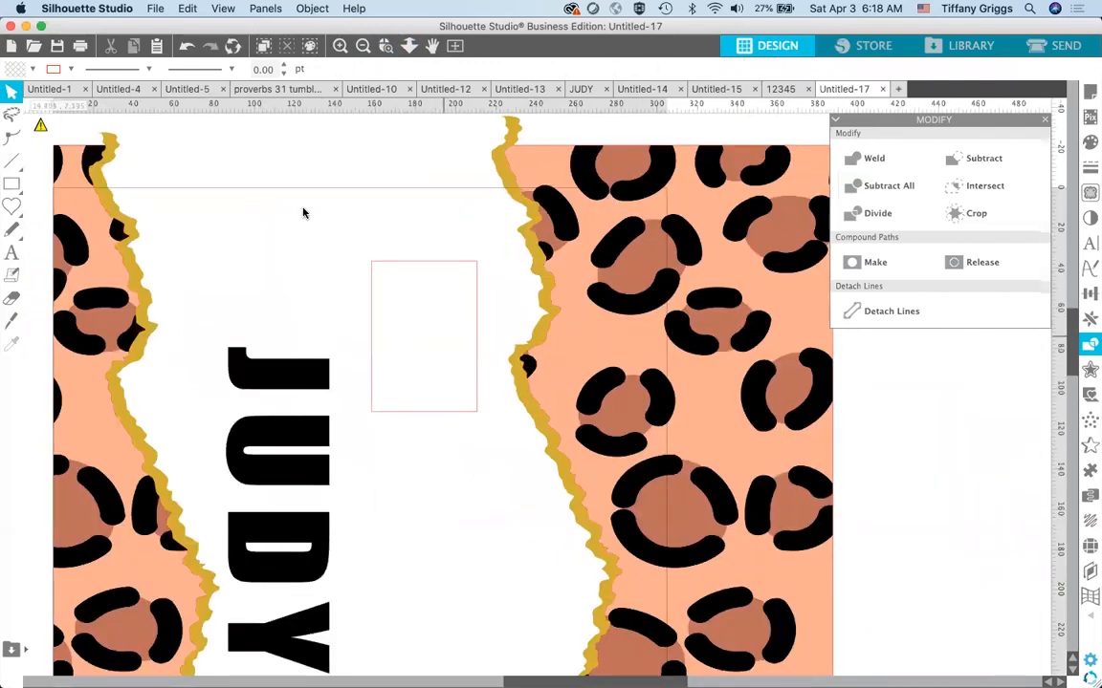
click(571, 172)
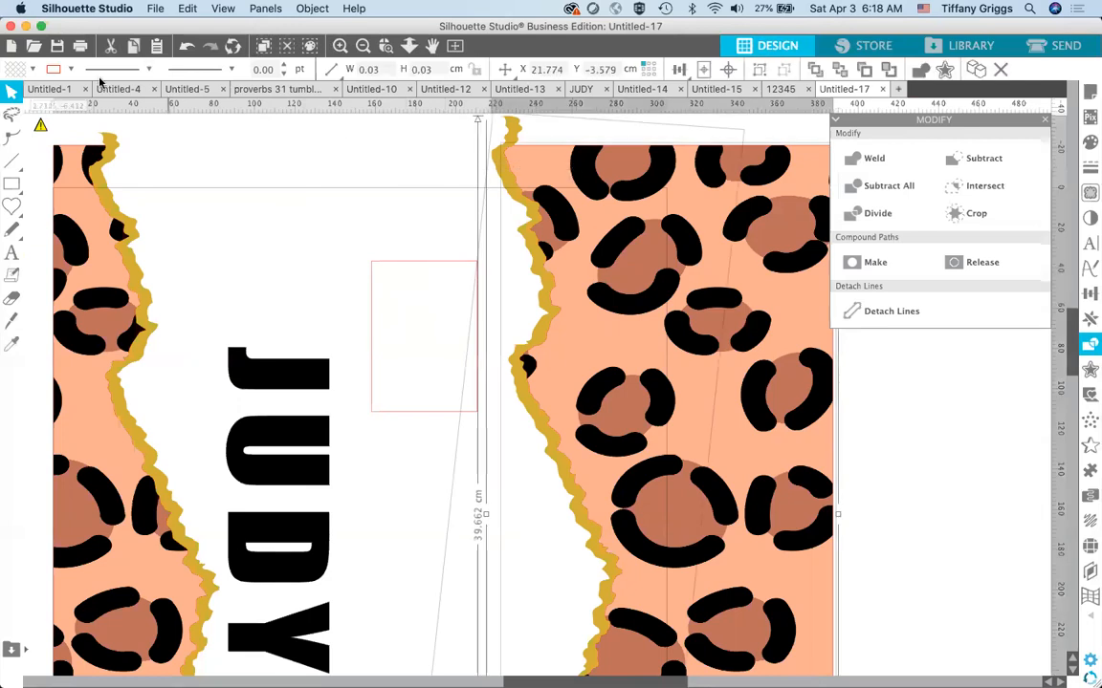
click(70, 70)
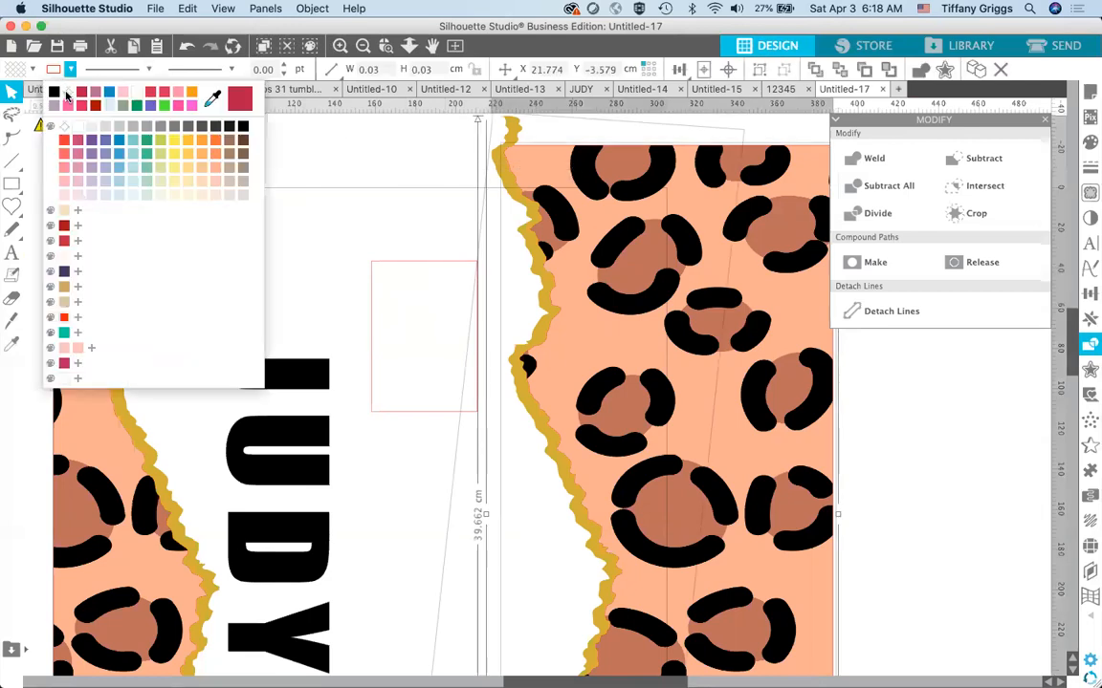
click(67, 94)
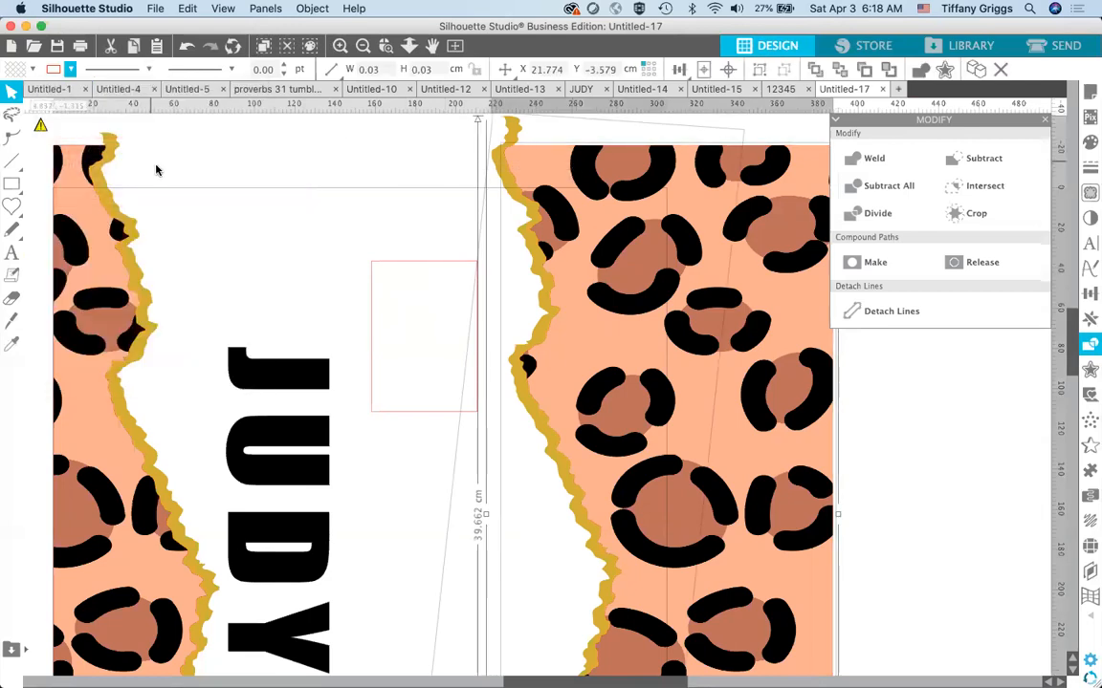
- Remove the outline colour from the narrow leopard panel beside the name text
click(68, 150)
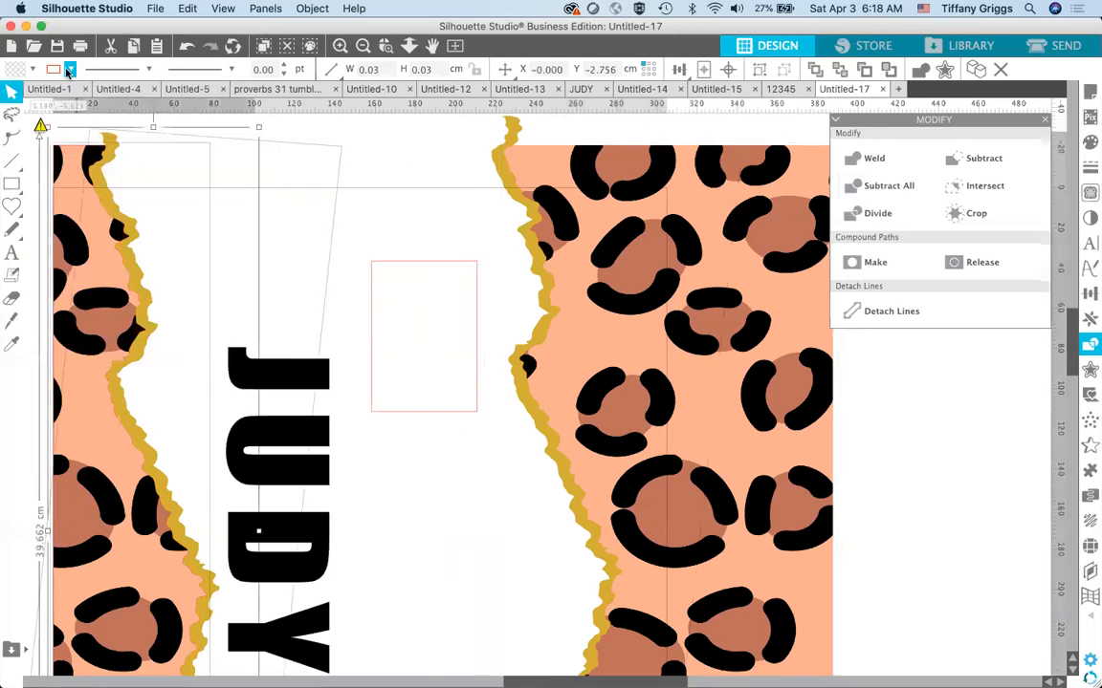
click(70, 70)
click(56, 94)
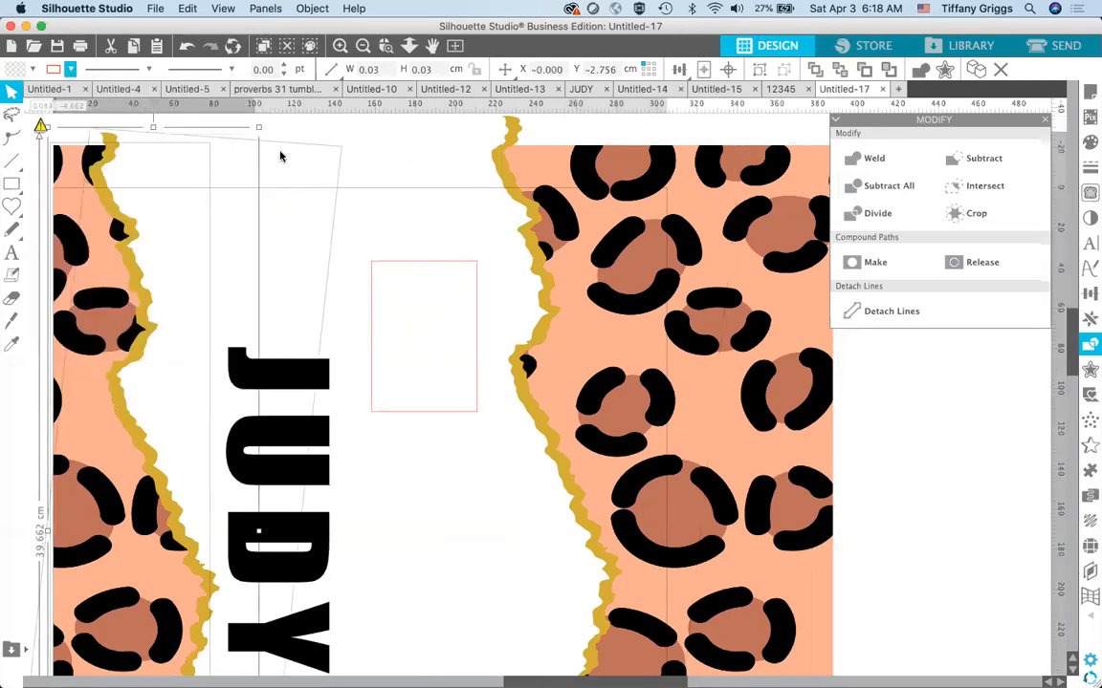
click(361, 167)
- Duplicate the rectangle in place and reduce the copy to about 4.5 by 6.5 cm inside the original
click(387, 265)
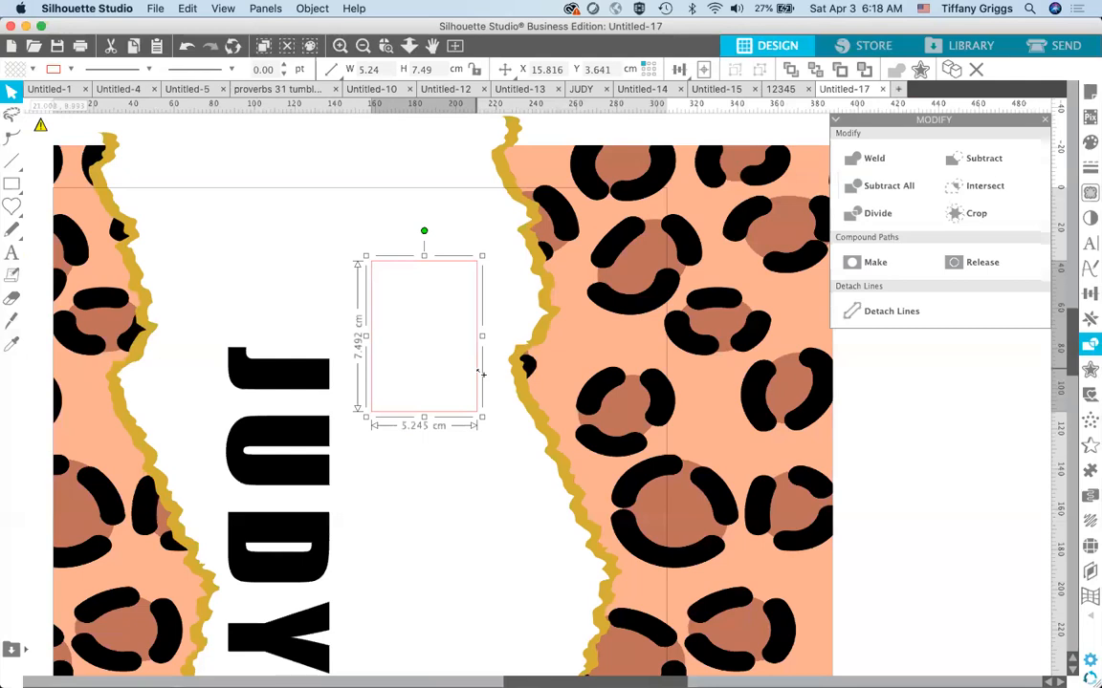
mouse_move(481, 374)
mouse_down()
mouse_move(451, 364)
mouse_move(460, 424)
mouse_move(427, 384)
mouse_move(440, 359)
mouse_move(469, 369)
mouse_up()
click(484, 325)
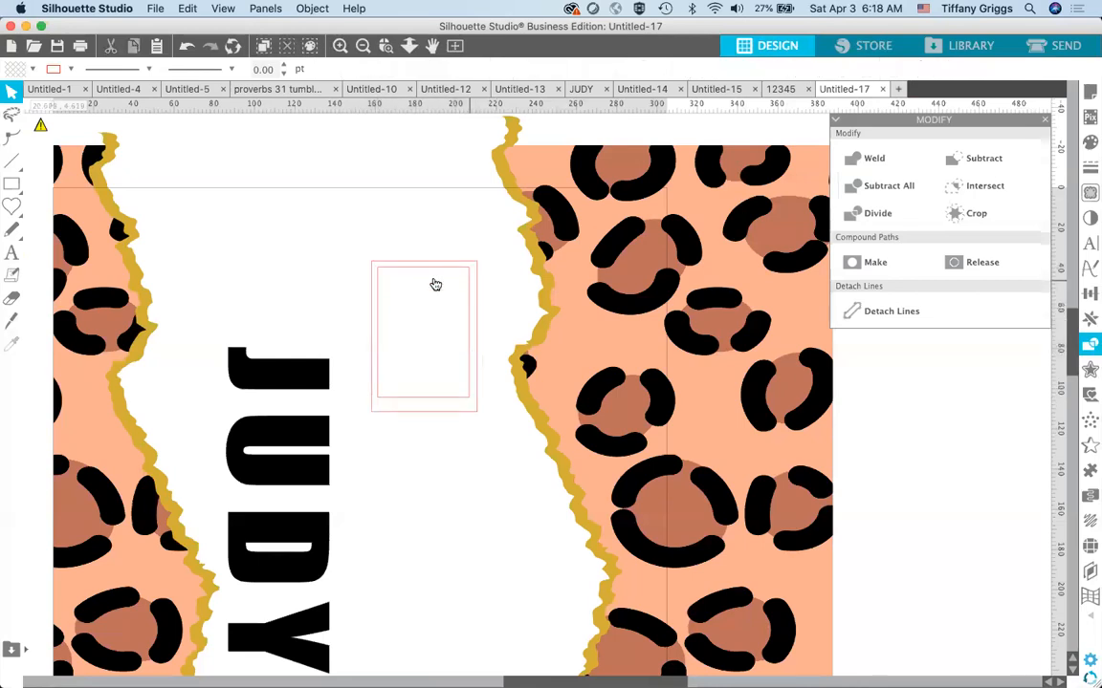
click(469, 318)
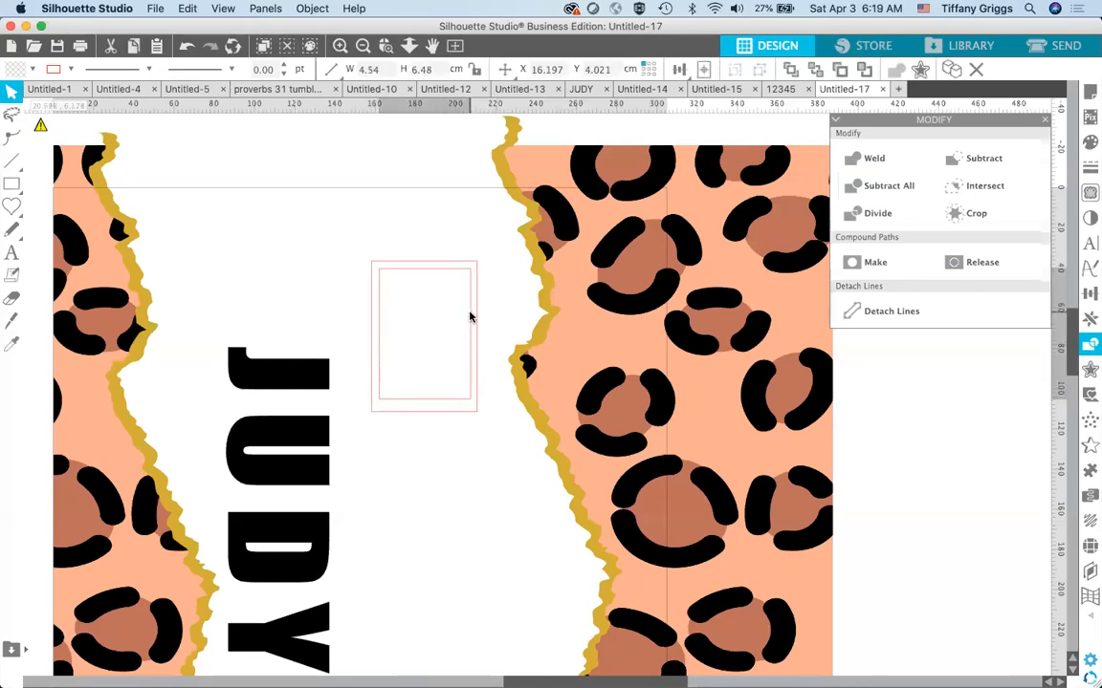
- Align the centres of the two nested rectangles so the smaller one sits in the middle of the larger
click(423, 250)
click(430, 277)
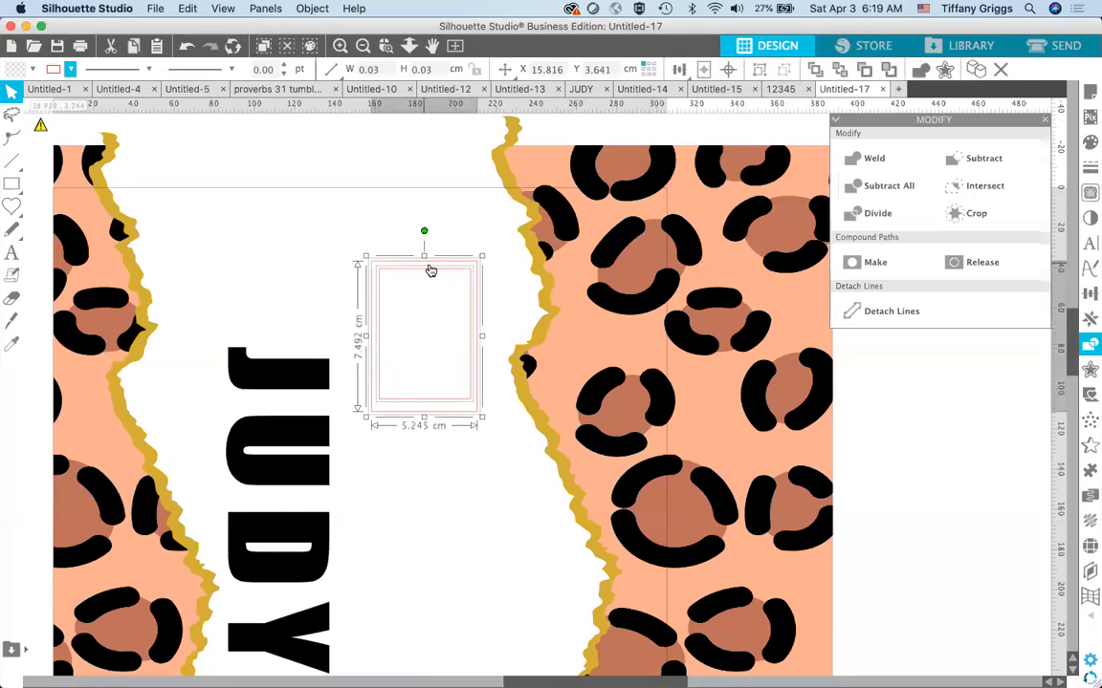
click(385, 47)
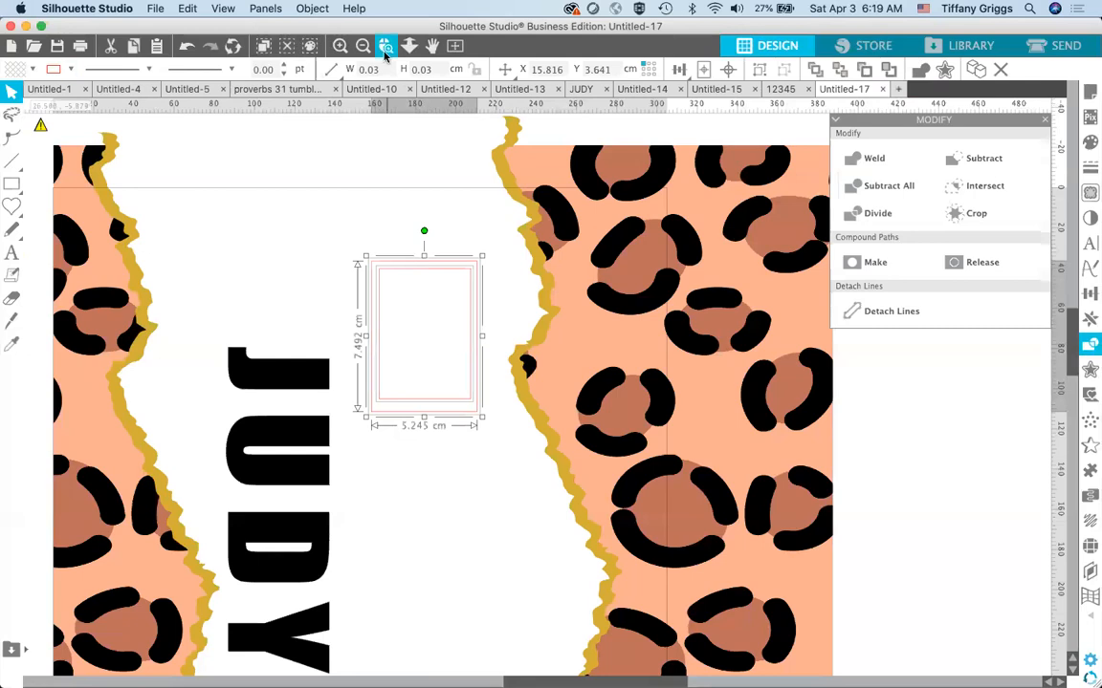
click(419, 279)
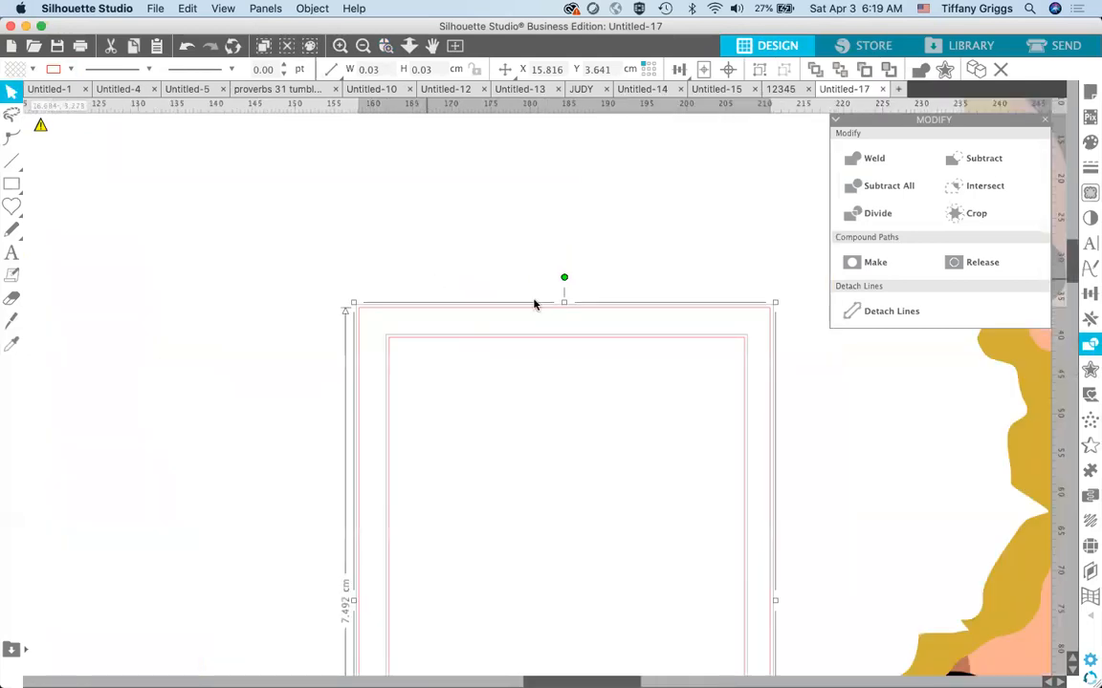
scroll(535, 304, down, 5)
click(363, 46)
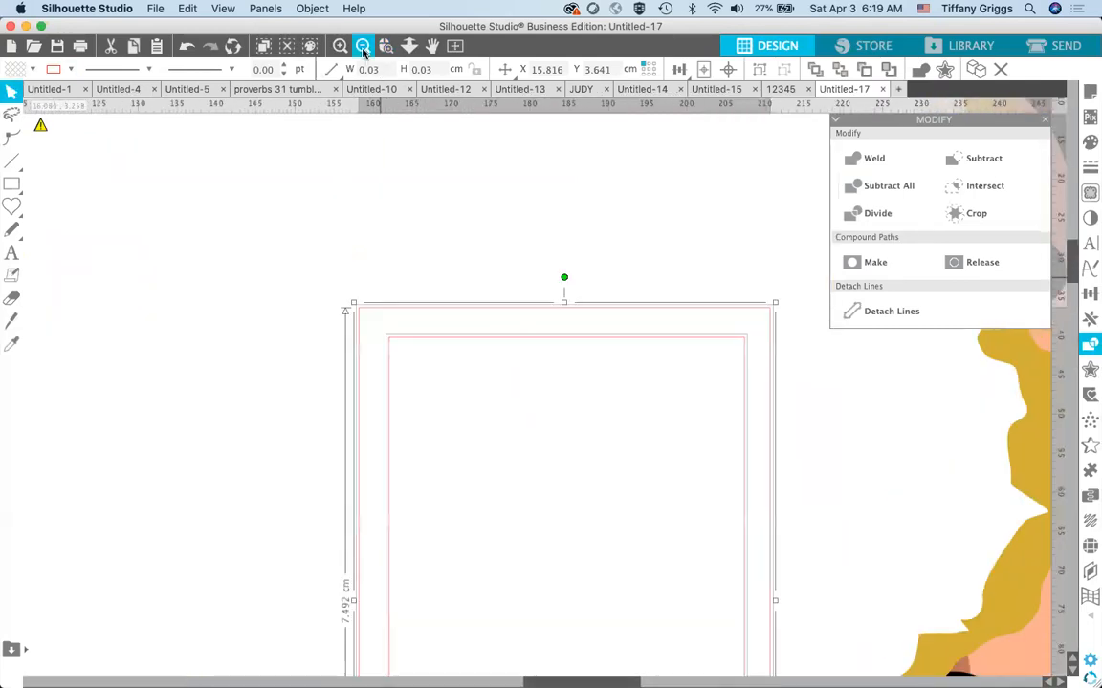
click(364, 46)
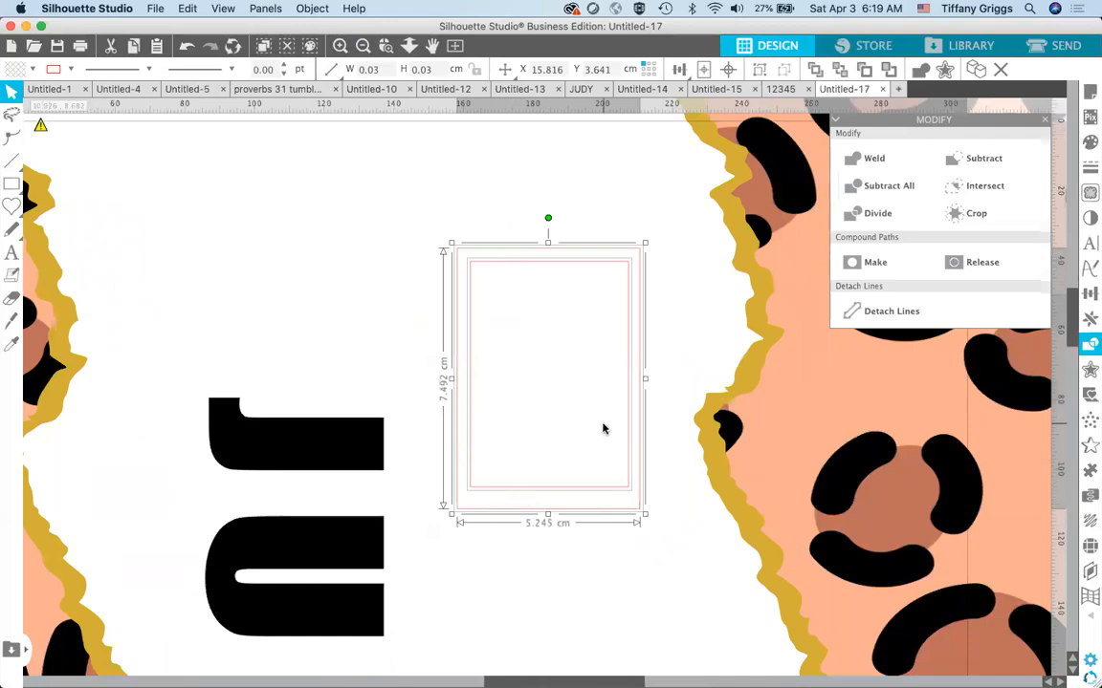
click(638, 229)
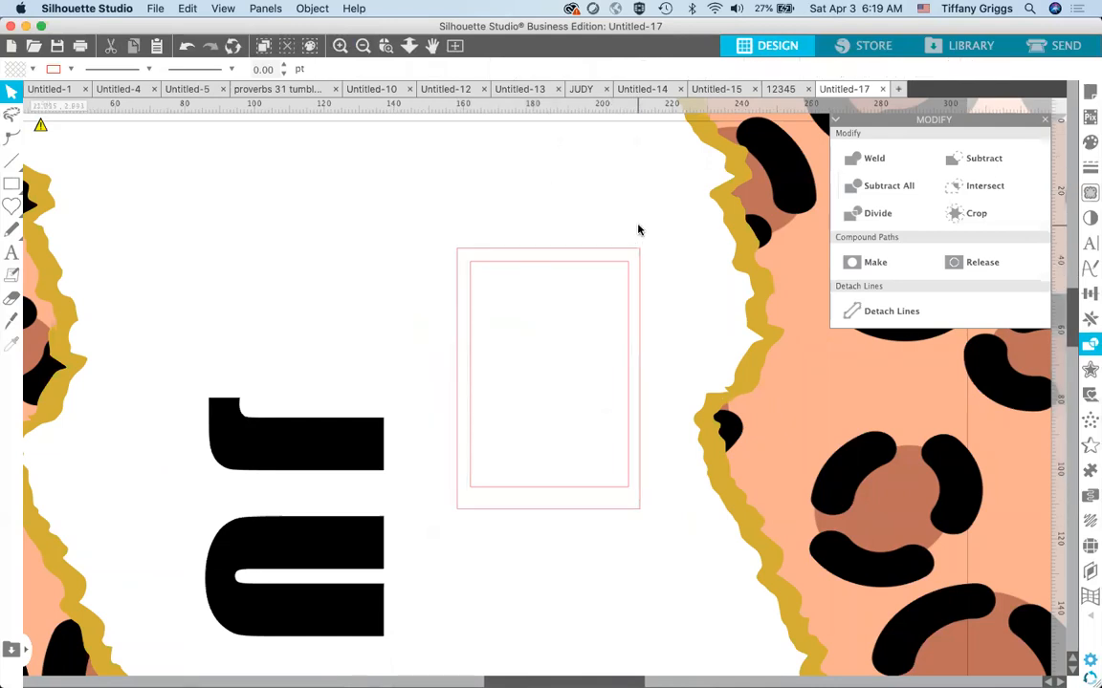
click(594, 288)
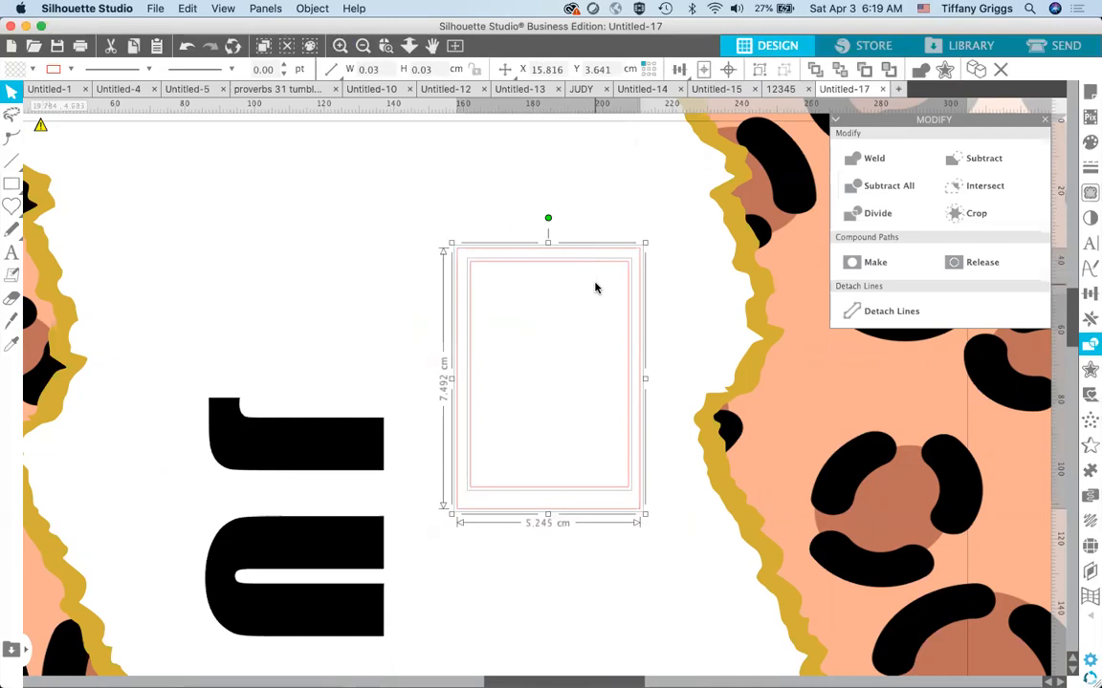
click(728, 73)
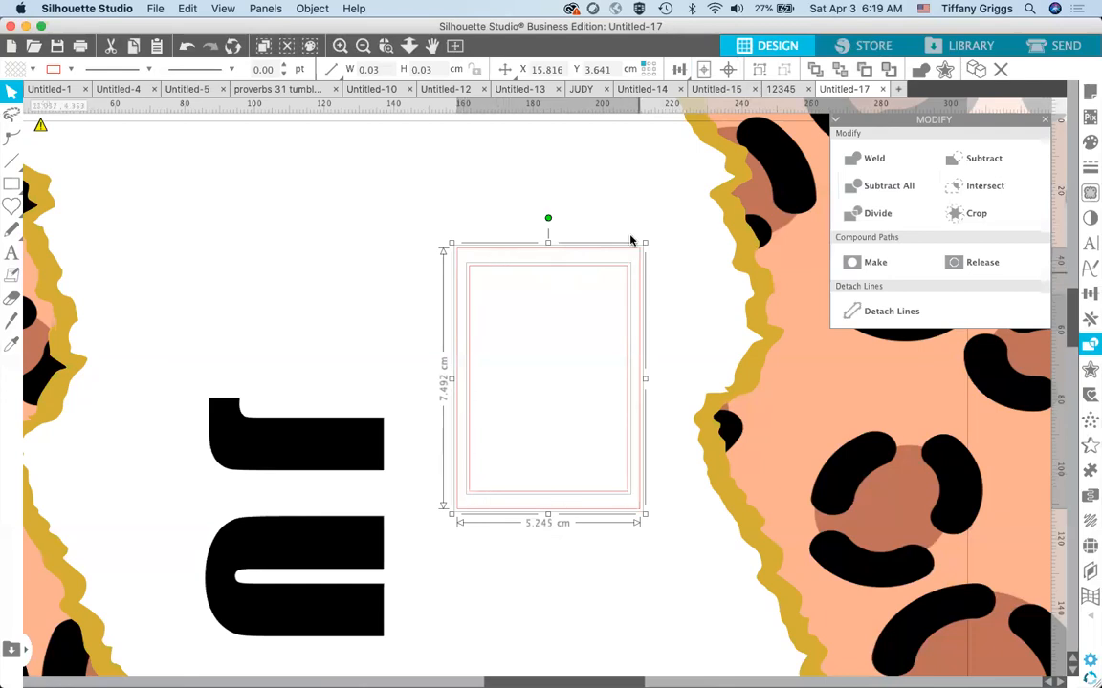
click(400, 249)
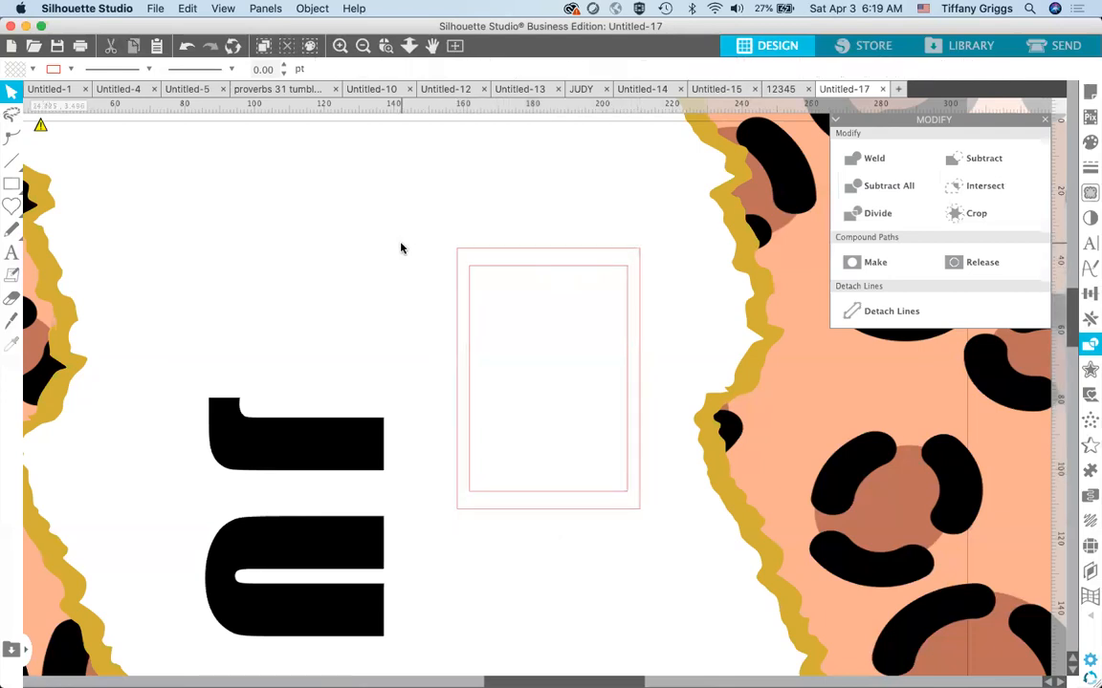
- Fill the larger outer rectangle with the gold colour sampled from the wide panel's torn edge
drag(460, 218, 495, 279)
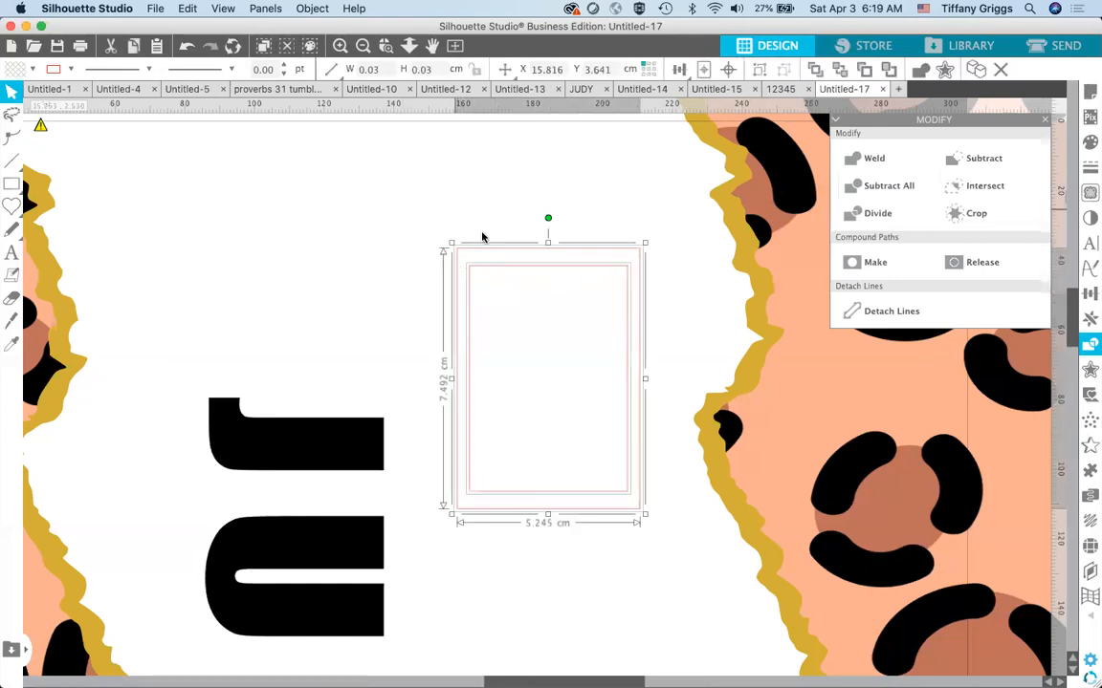
click(482, 236)
click(491, 258)
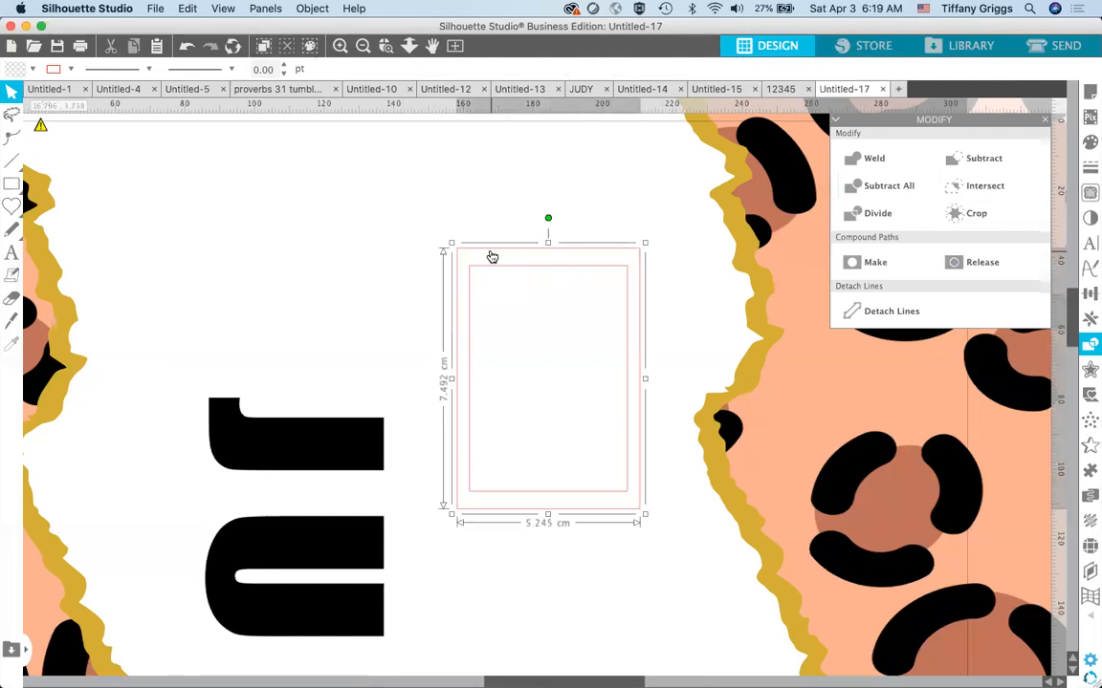
click(31, 70)
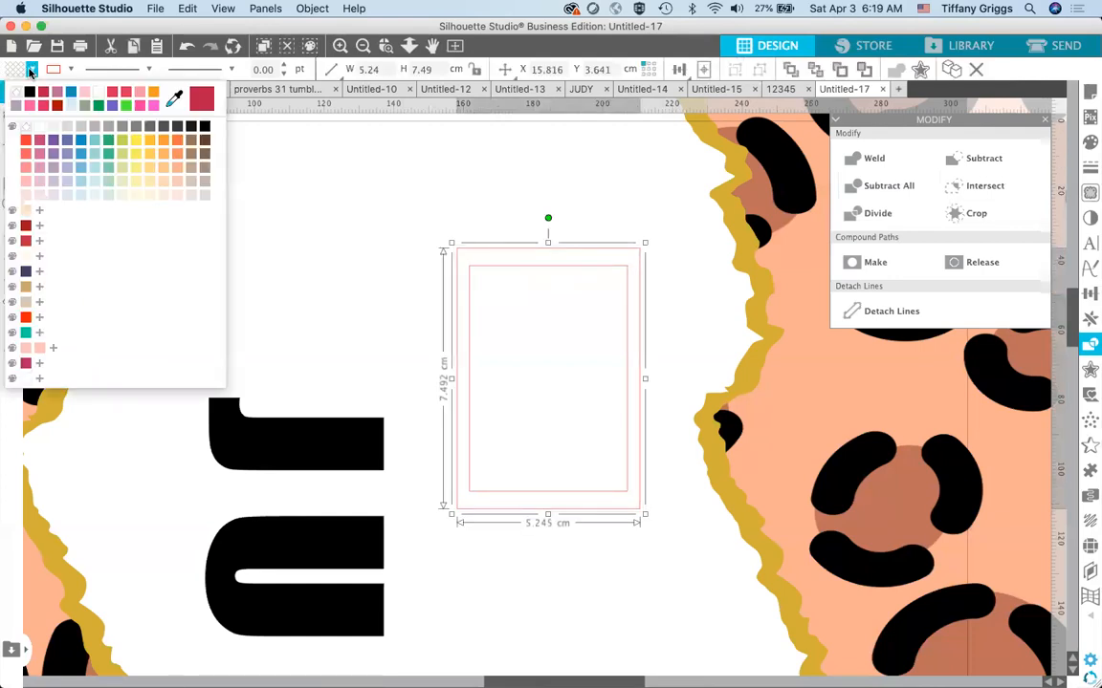
click(173, 98)
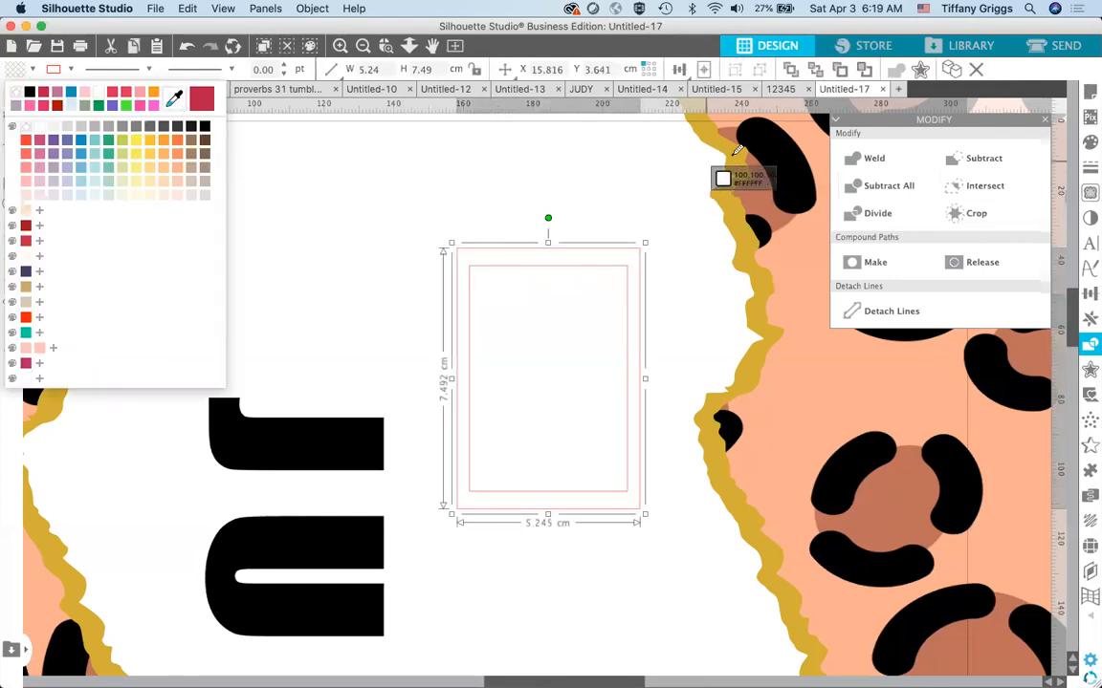
click(696, 136)
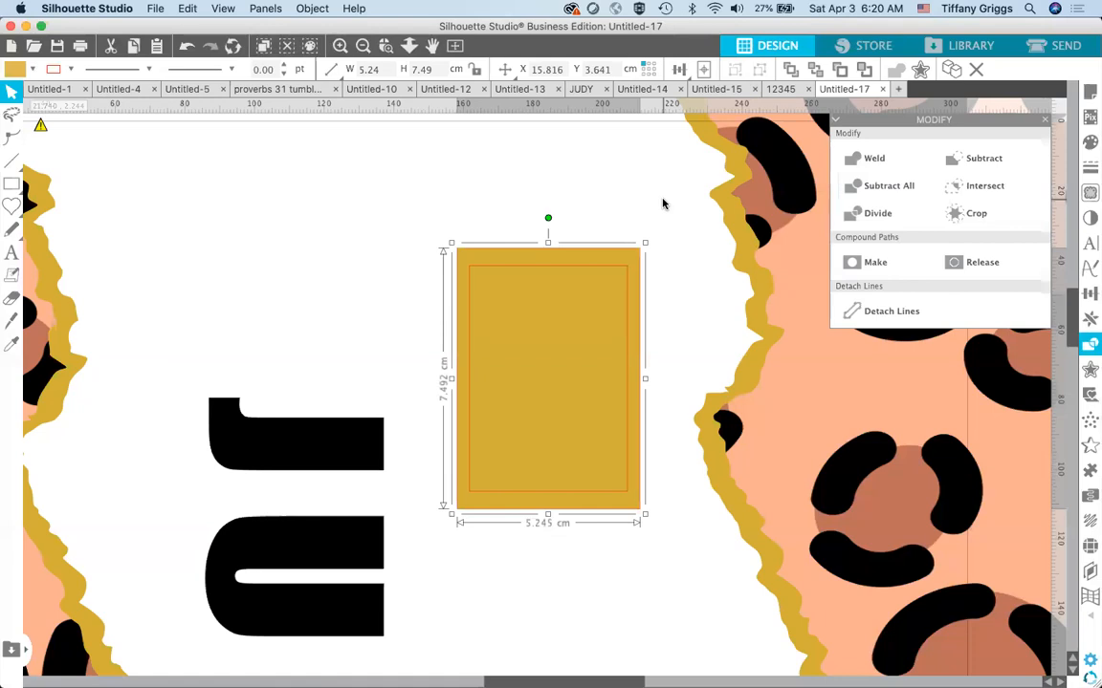
click(662, 204)
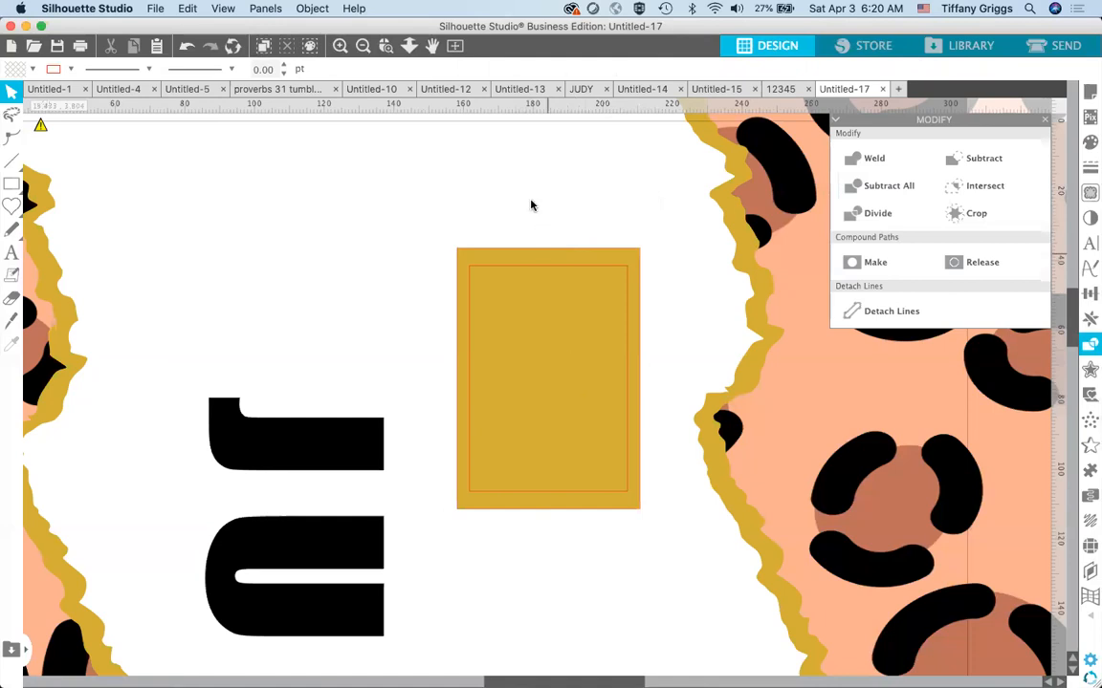
click(547, 284)
drag(548, 279, 551, 287)
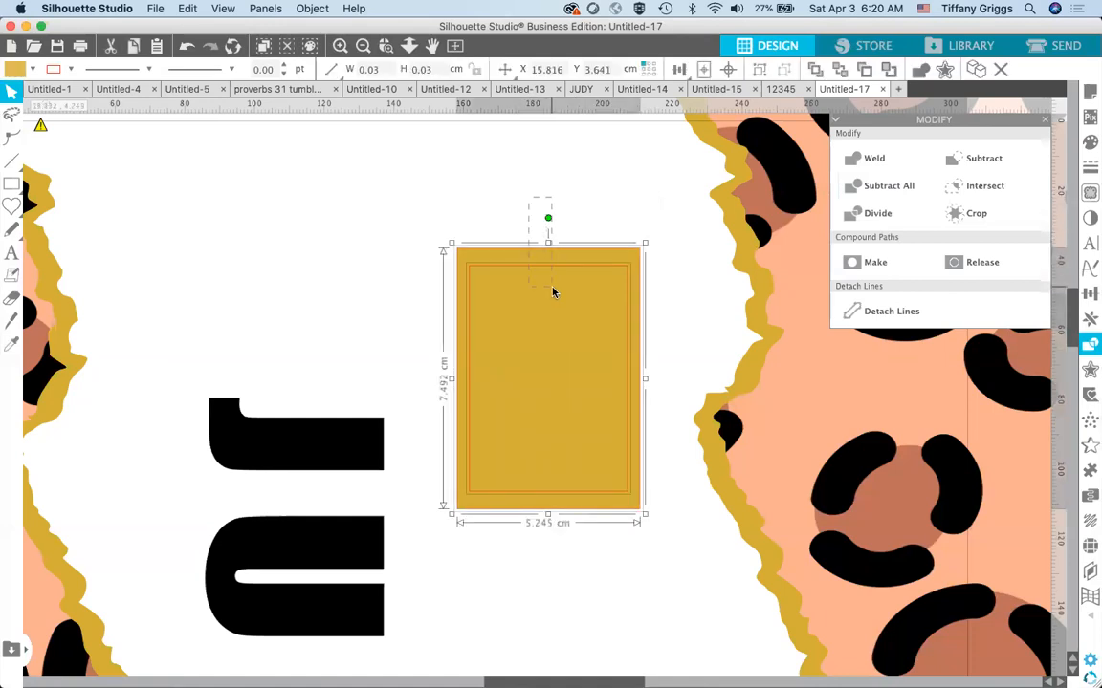
click(565, 222)
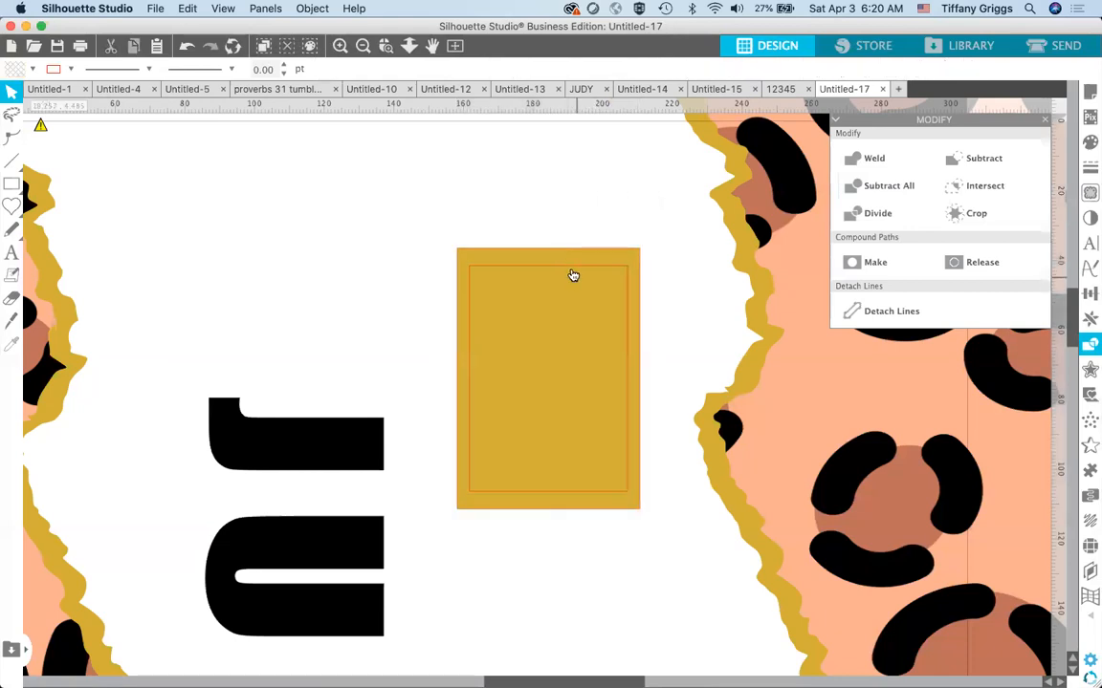
click(570, 268)
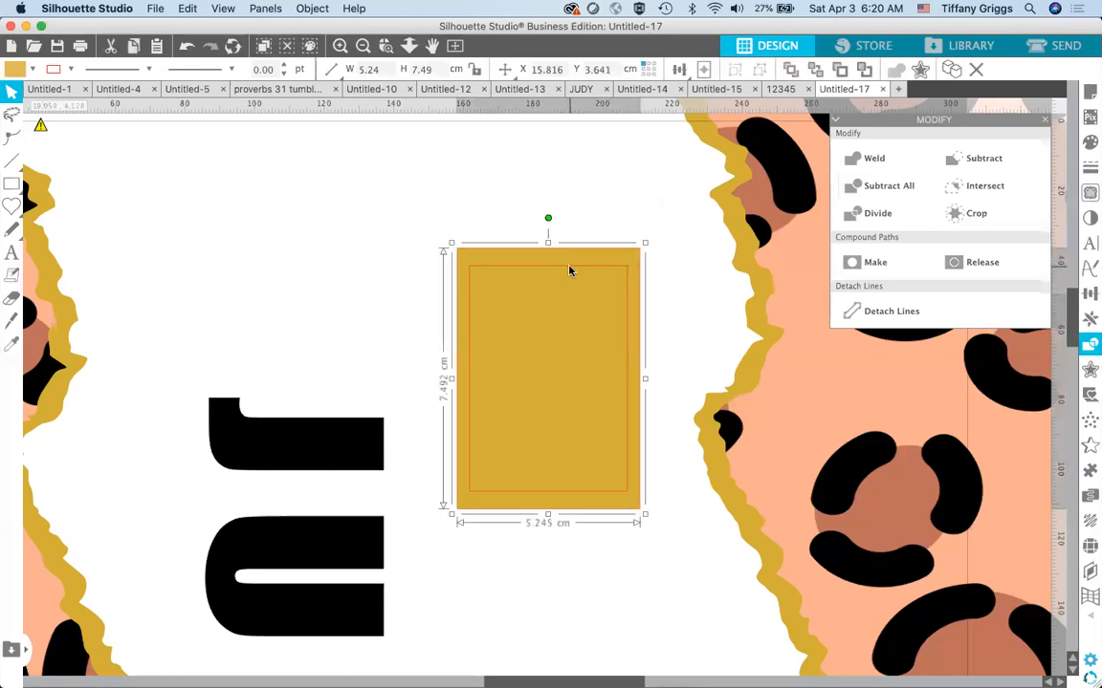
- Select both nested rectangles and centre the inner one inside the gold rectangle again
click(656, 289)
click(629, 288)
double_click(629, 285)
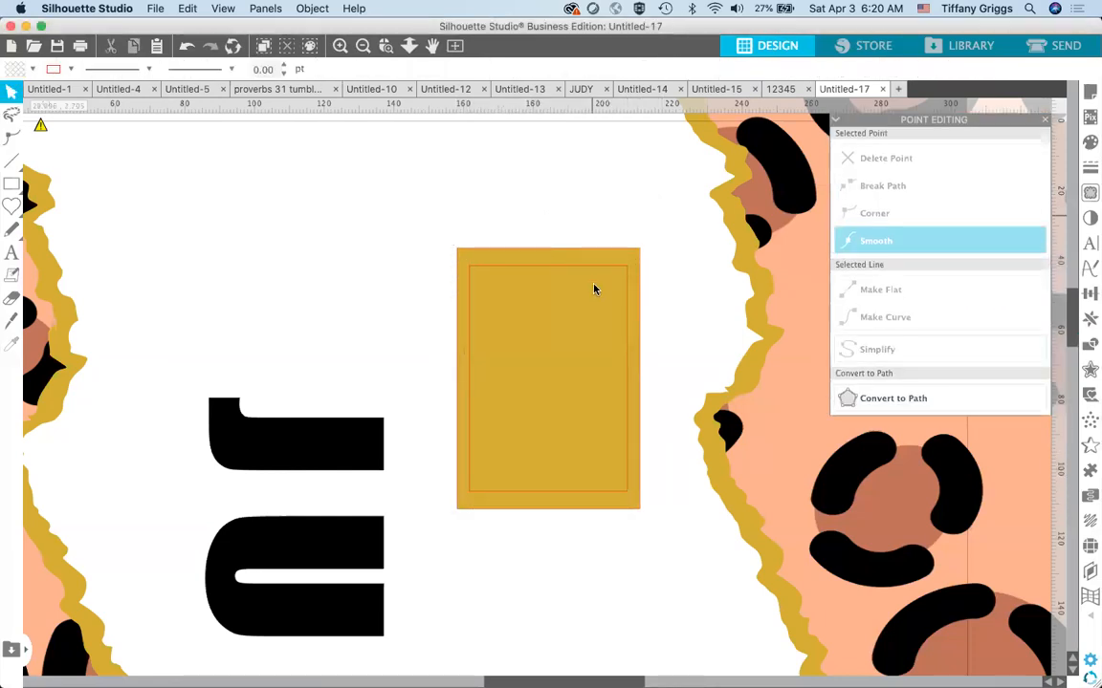
double_click(598, 289)
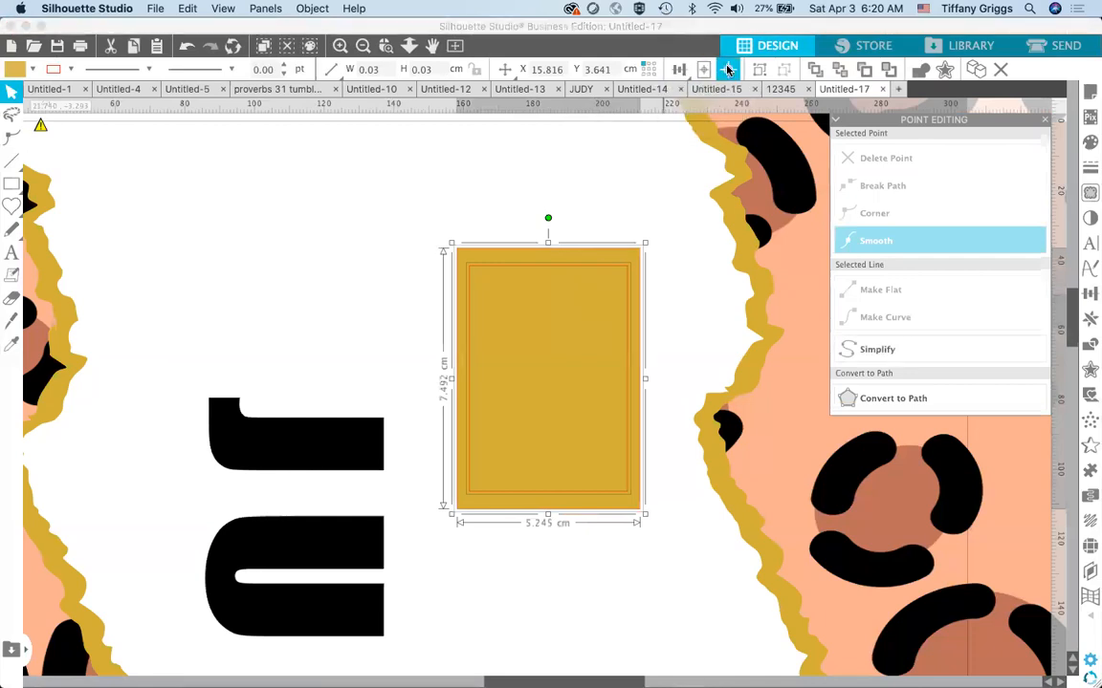
click(598, 226)
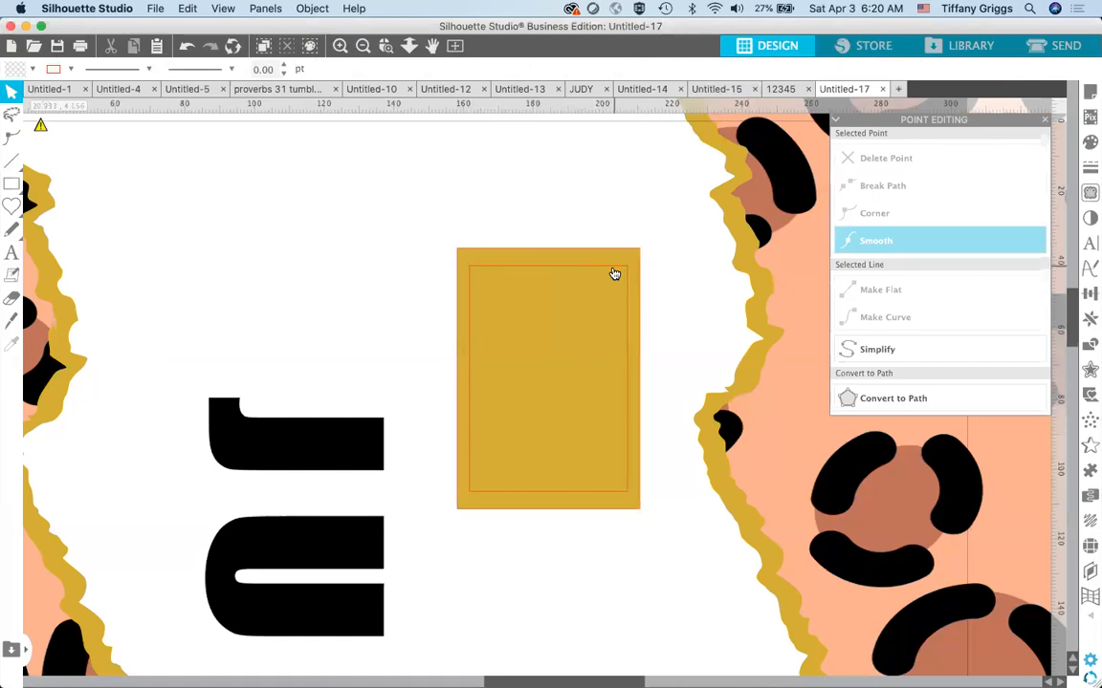
click(614, 273)
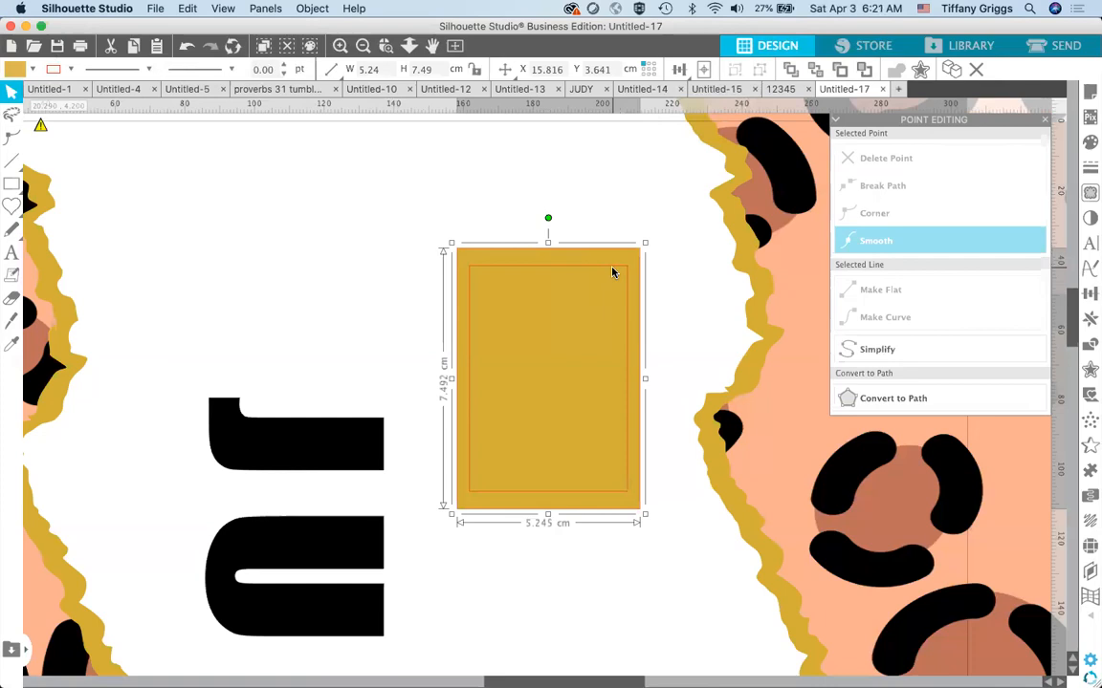
- Subtract the inner rectangles from the gold rectangle to cut out its centre
drag(599, 208, 601, 291)
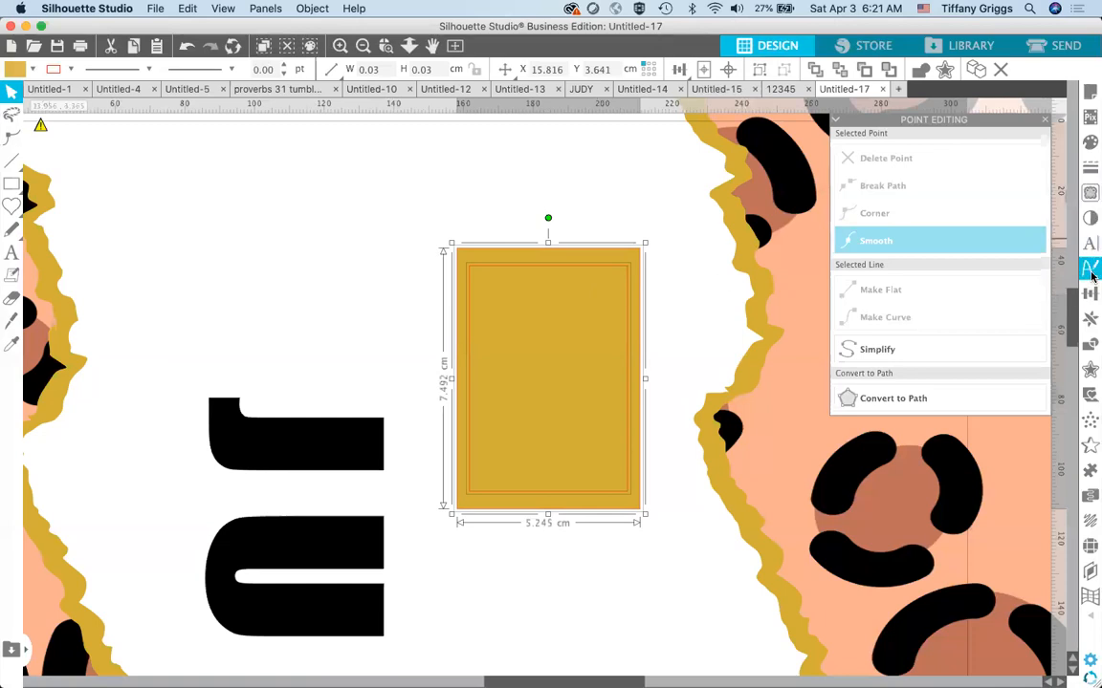
click(1088, 350)
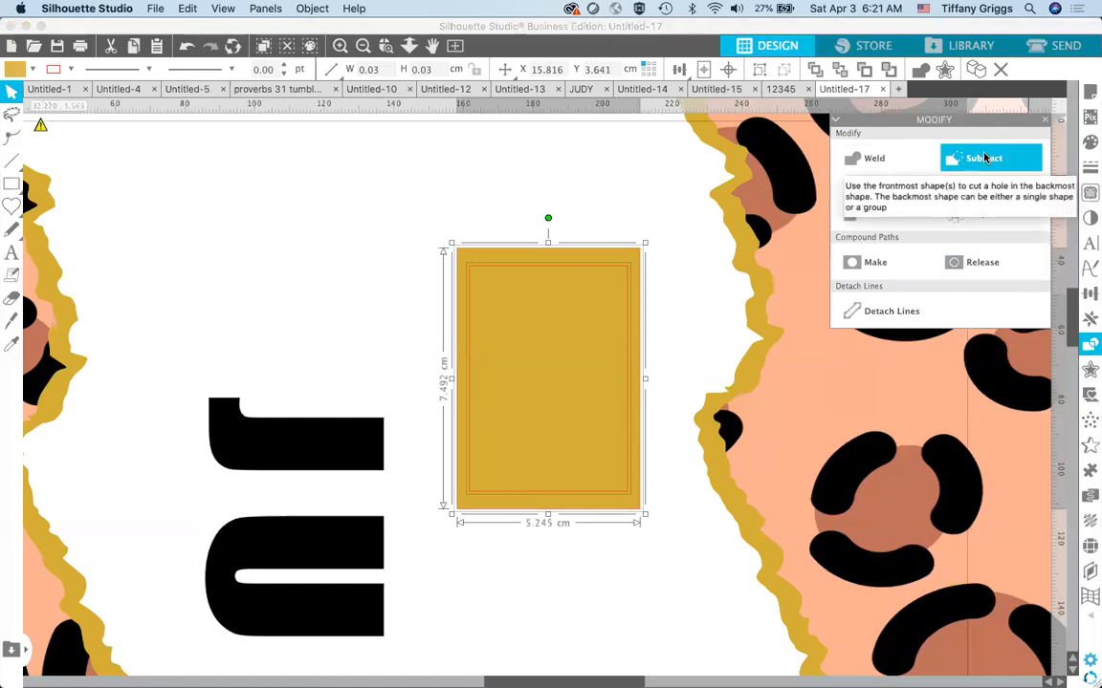
click(985, 159)
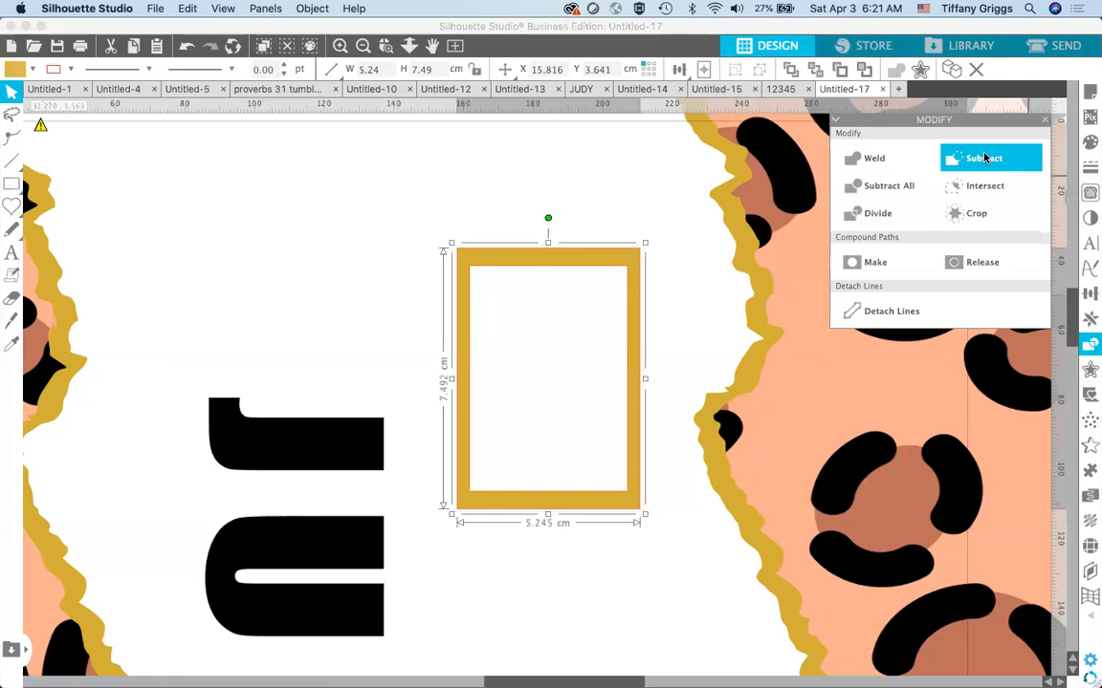
click(658, 193)
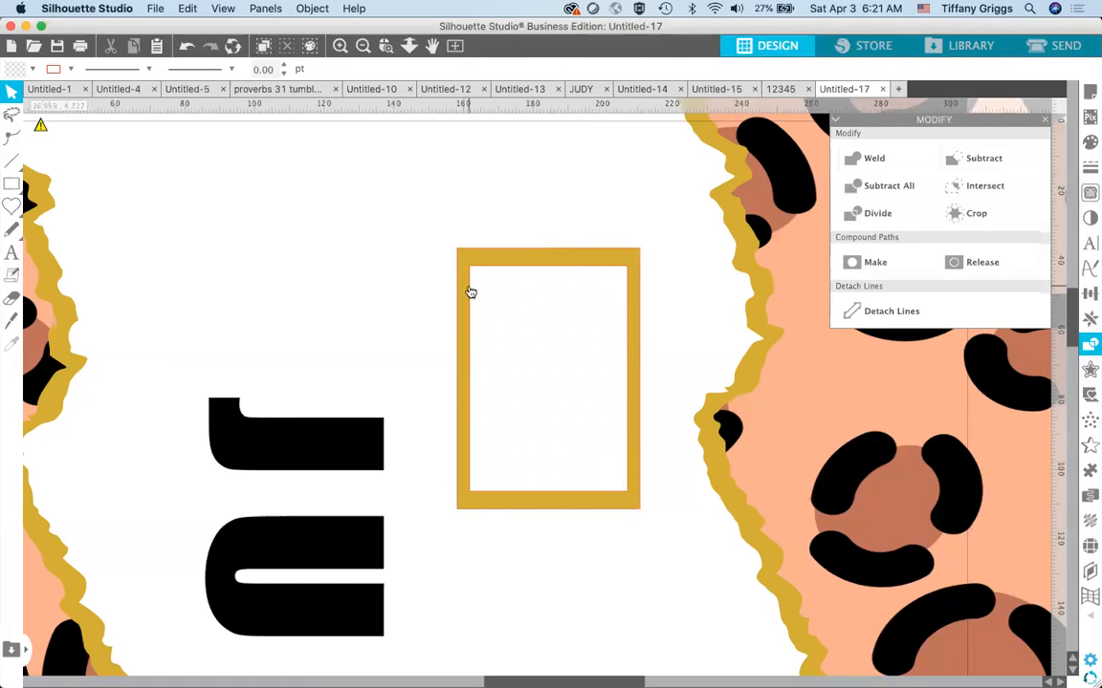
- Move the gold frame into the empty area above the child's photo and enlarge it to about 15.6 by 22.3 cm
click(363, 46)
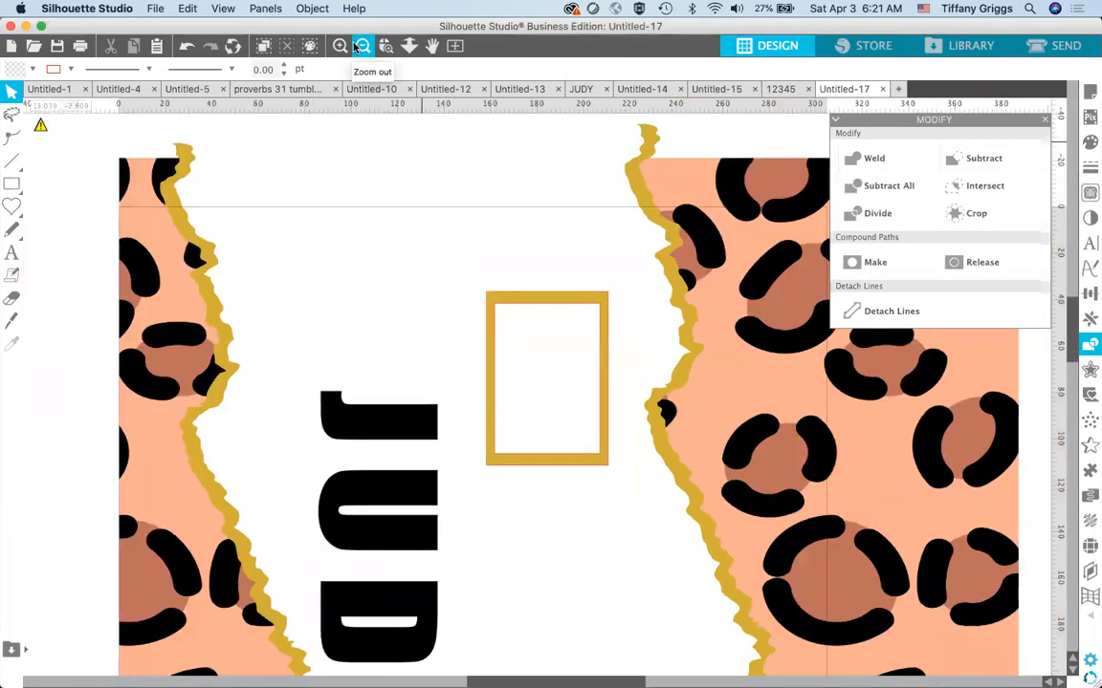
click(357, 47)
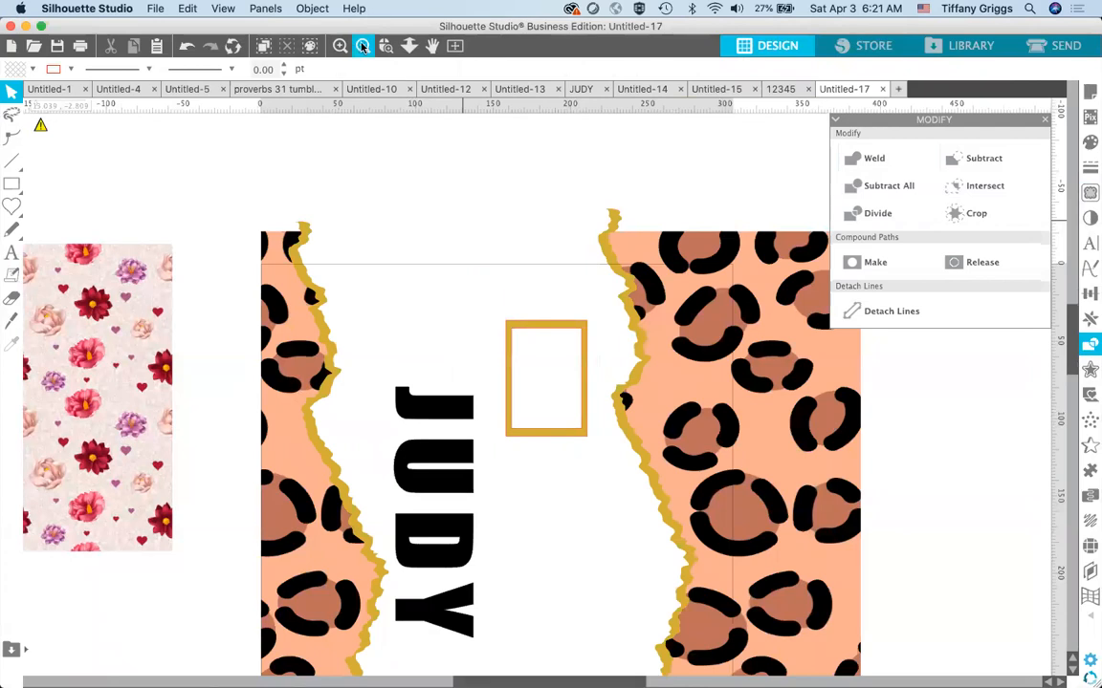
click(362, 46)
scroll(443, 197, right, 5)
scroll(443, 197, down, 3)
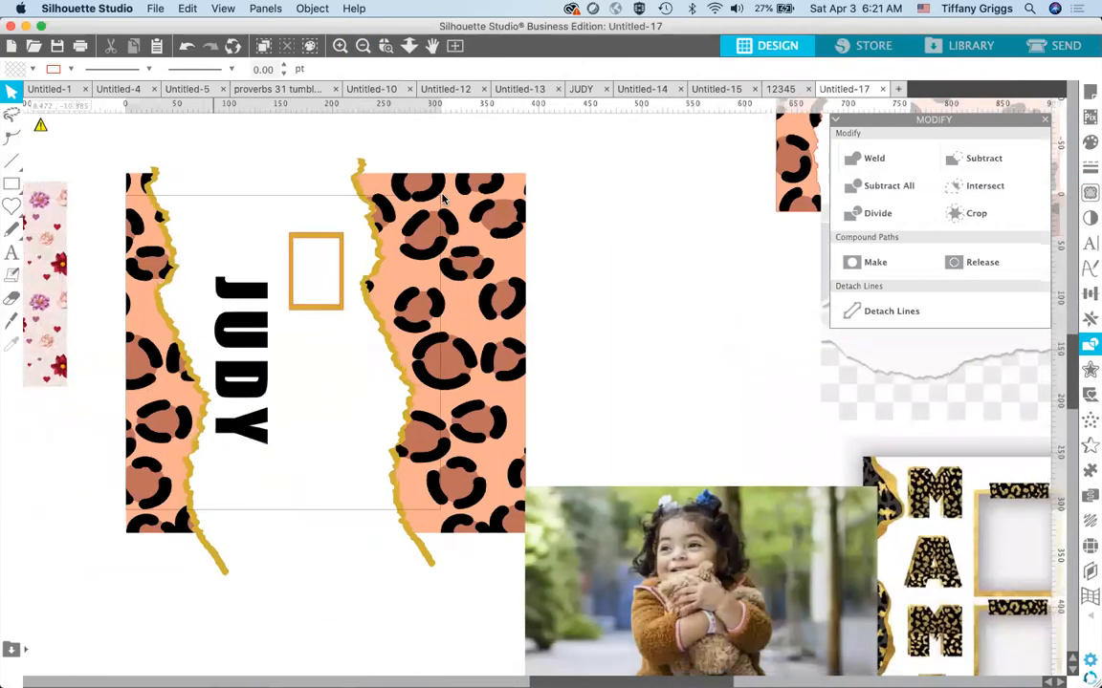
drag(320, 235, 599, 204)
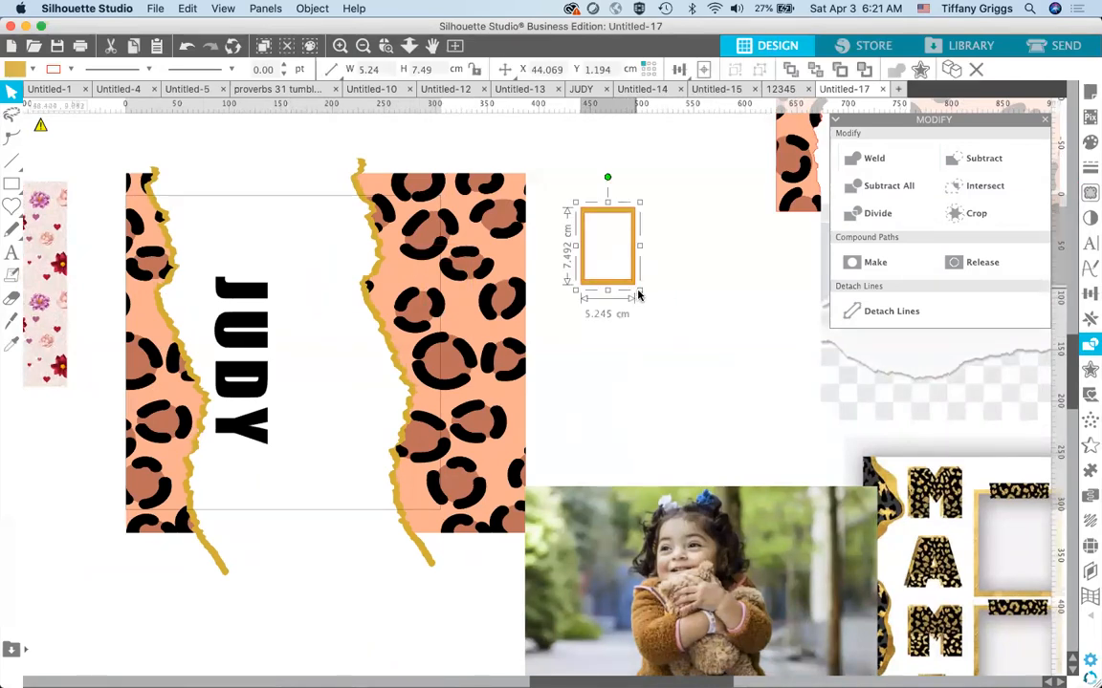
drag(639, 290, 792, 416)
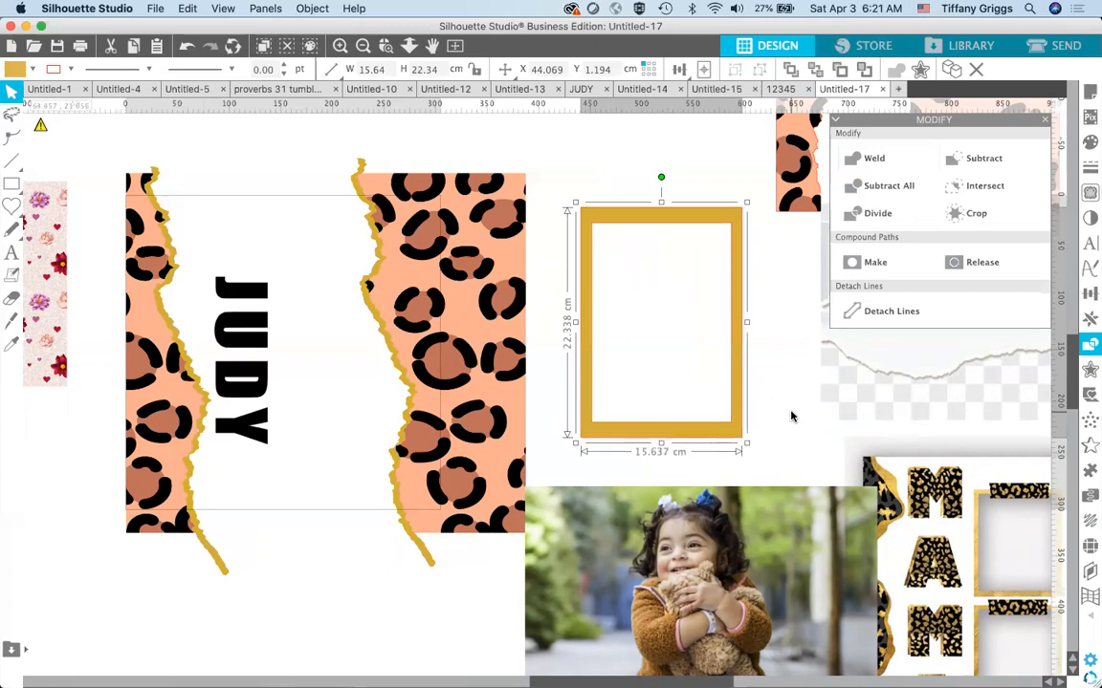
- Move the enlarged gold frame down to overlap the child's photo and bring it to the front
scroll(792, 416, right, 2)
scroll(792, 416, down, 1)
scroll(689, 268, down, 1)
drag(621, 167, 661, 300)
right_click(661, 302)
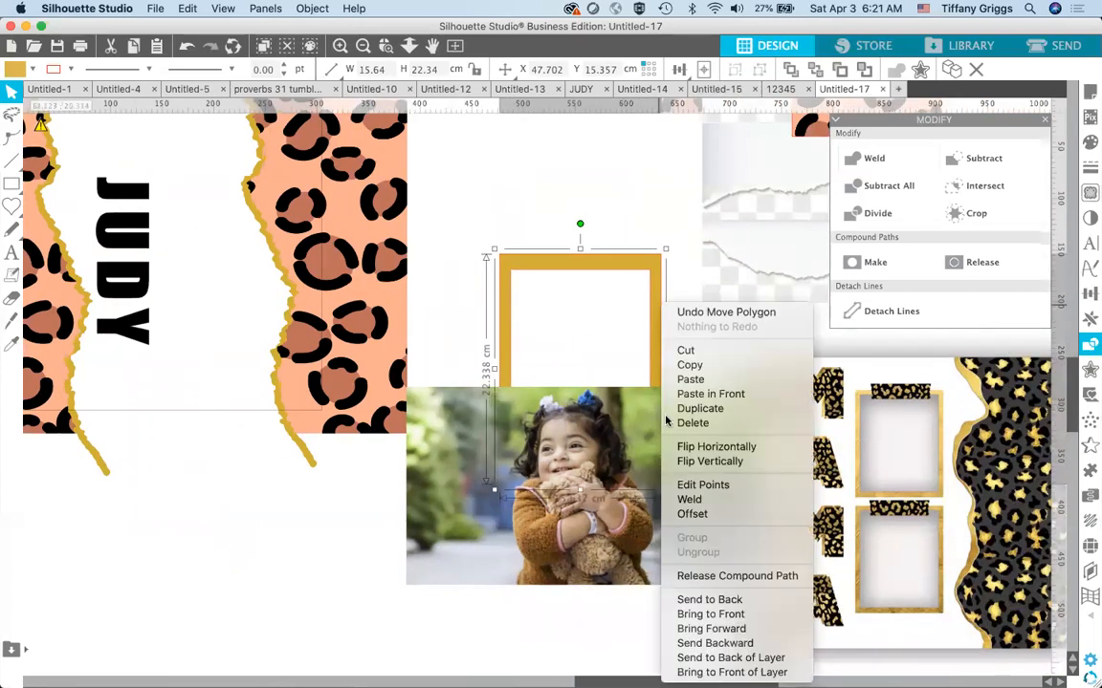
click(727, 613)
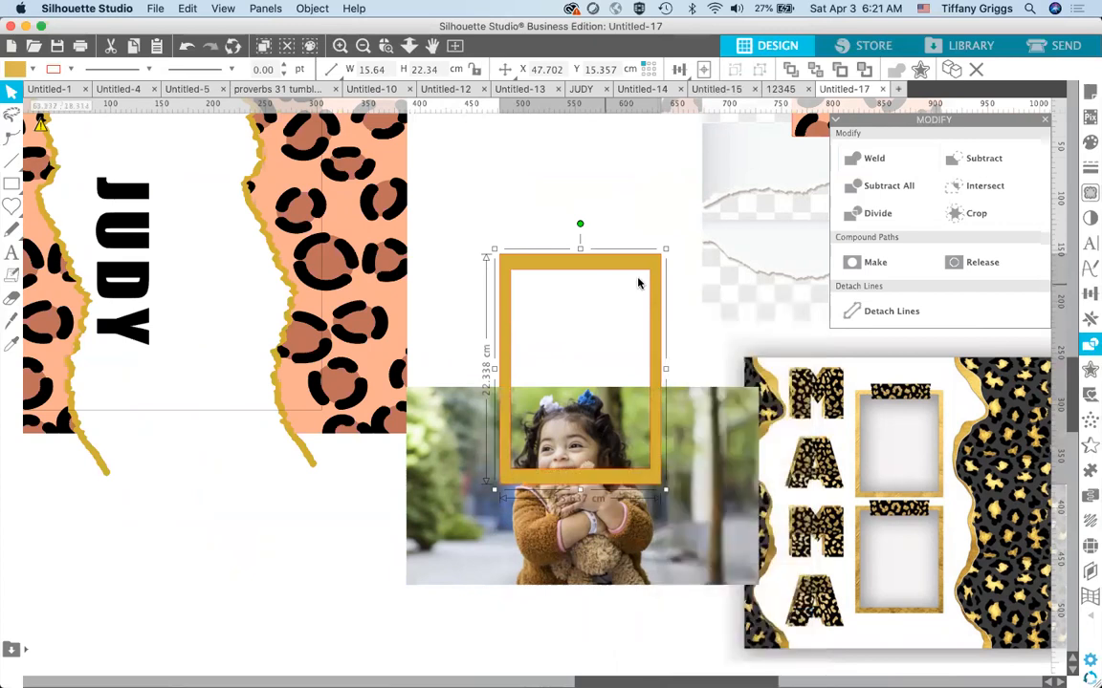
- Position the gold frame around the child in the photo and shrink it to about 14.7 by 20.9 cm
drag(649, 264, 648, 378)
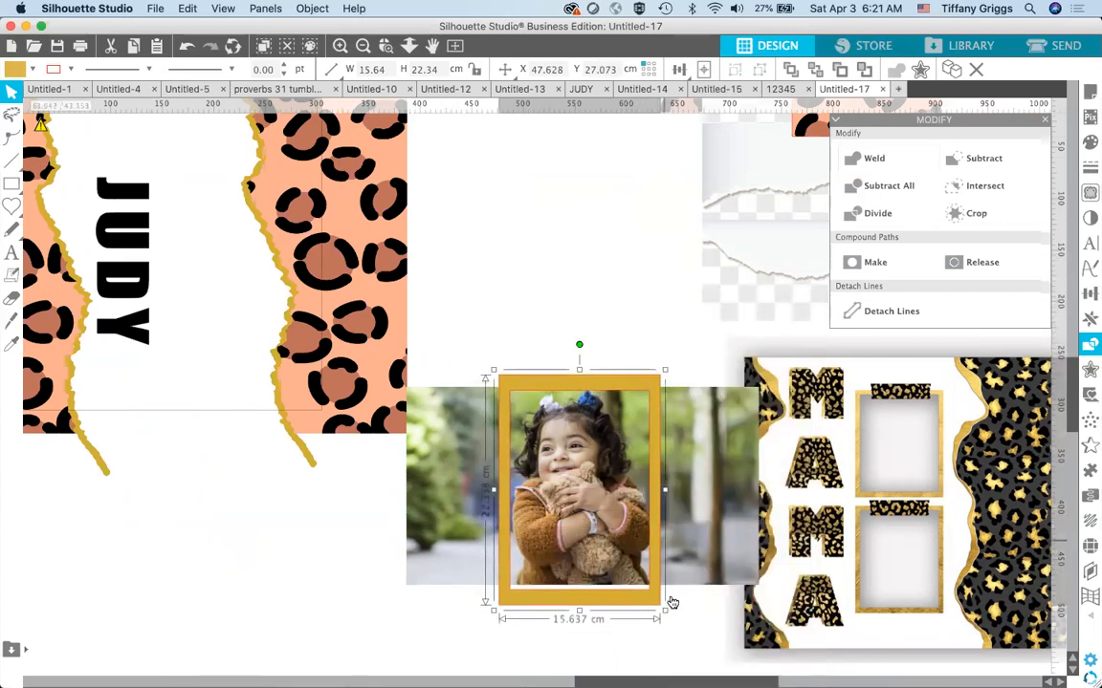
drag(663, 610, 654, 595)
drag(644, 535, 650, 536)
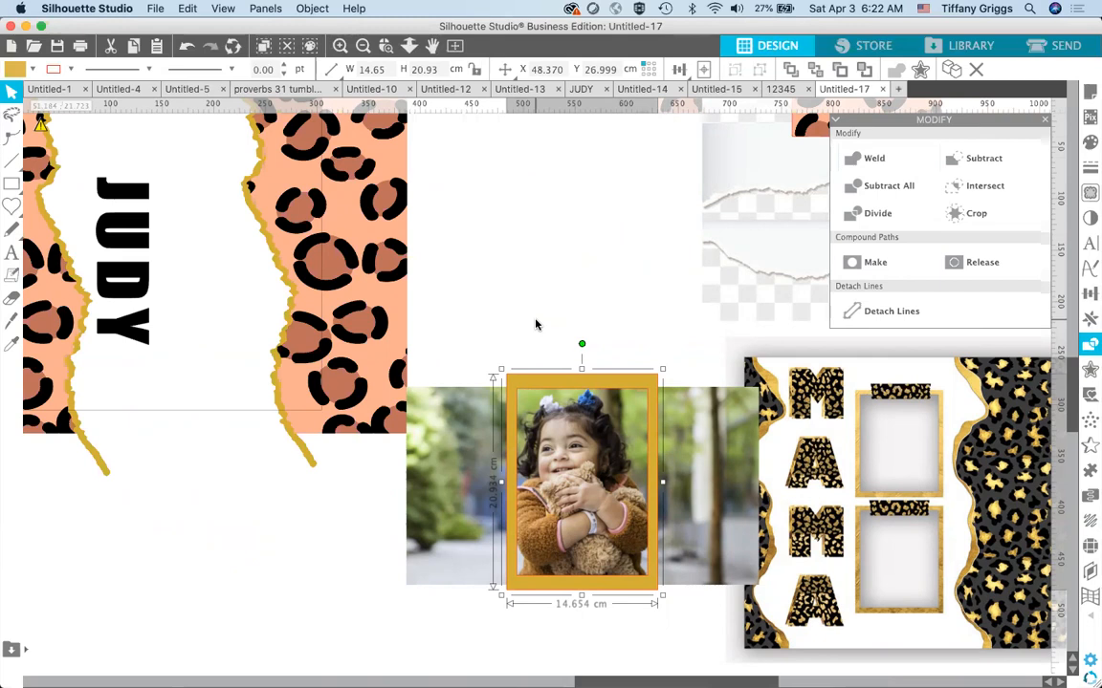
- Undo the frame's resizing, moves and subtraction, back to the separate nested rectangles
key(super+z)
key(super+z)
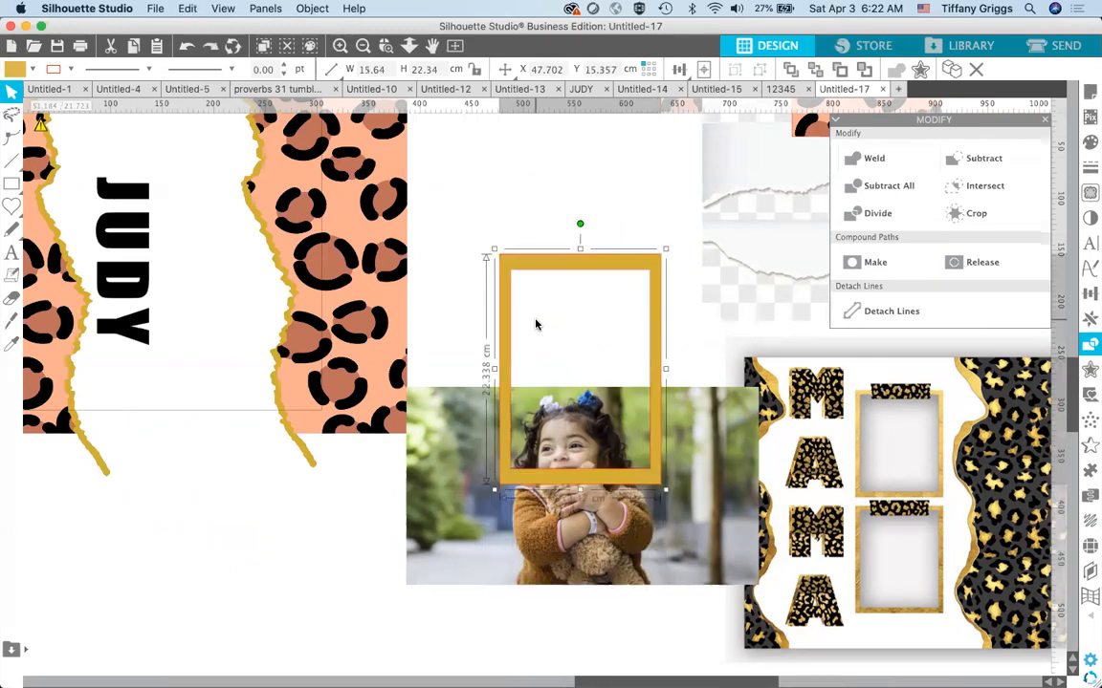
key(super+z)
key(super+z)
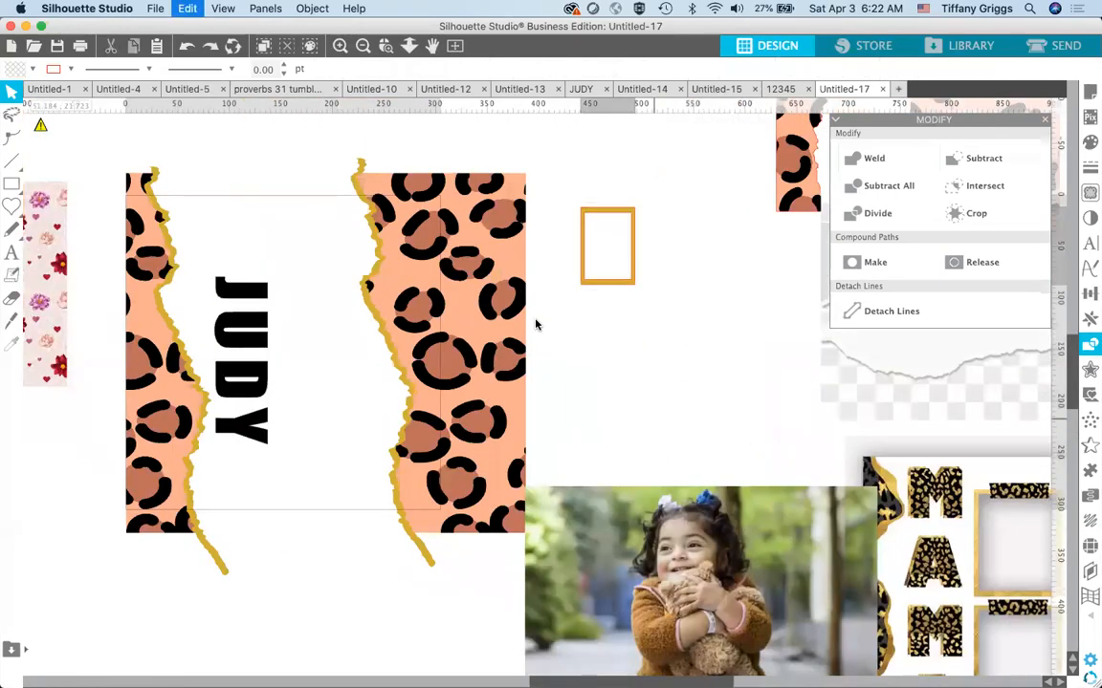
key(super+z)
key(super+z)
key(super+z)
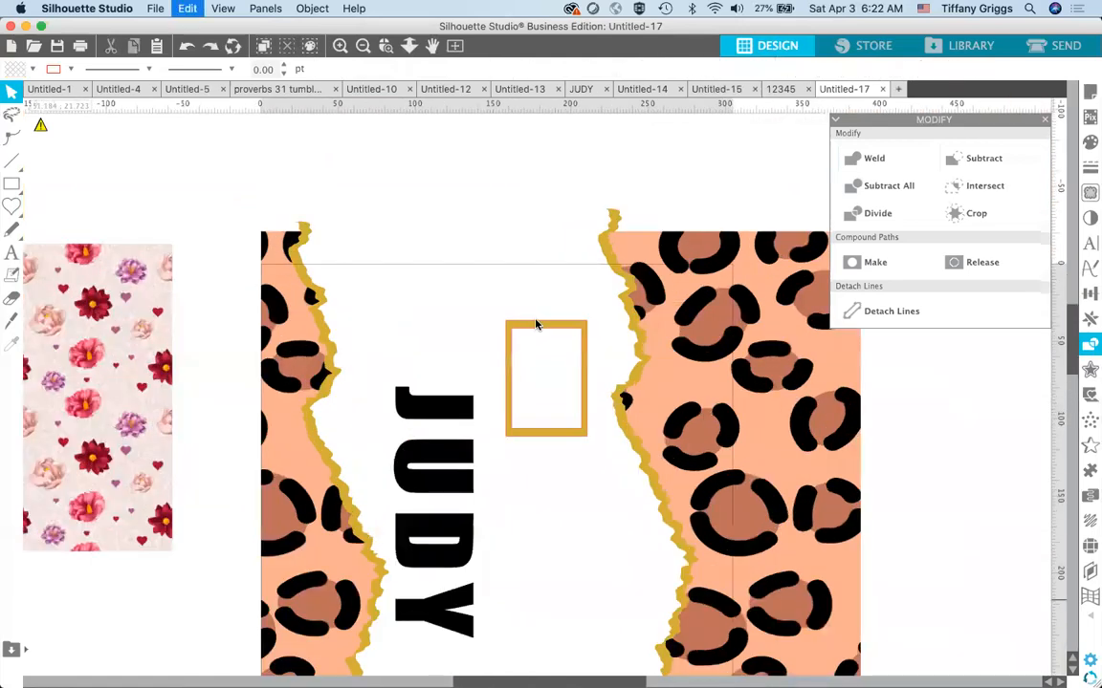
key(super+z)
key(super+z)
key(super+z)
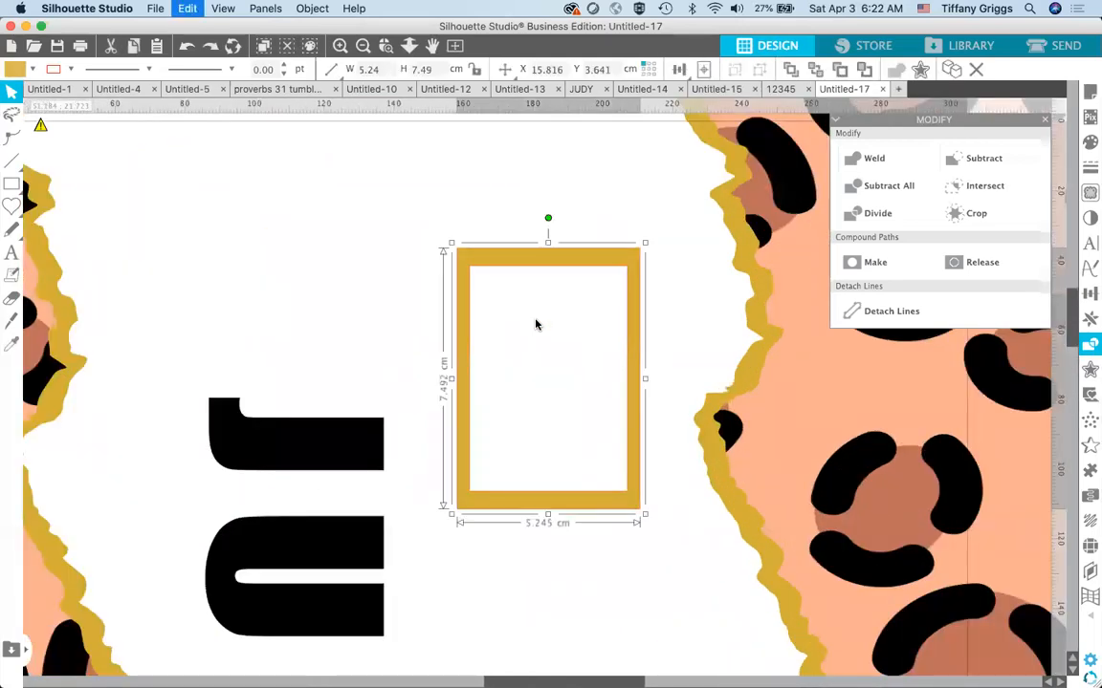
key(super+z)
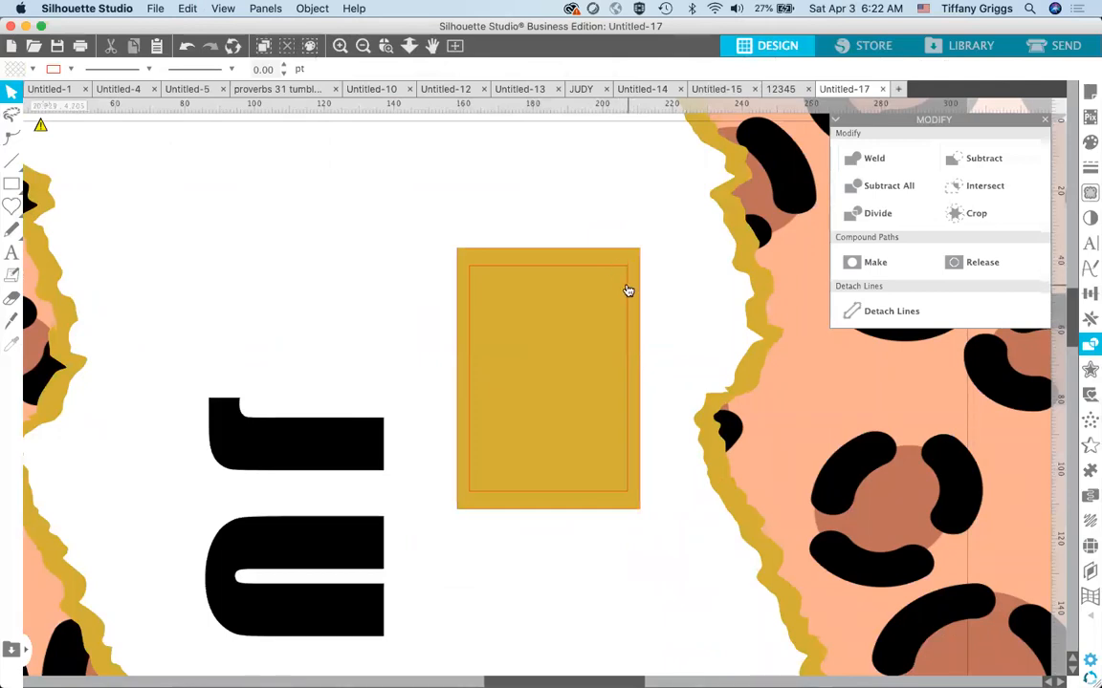
click(628, 290)
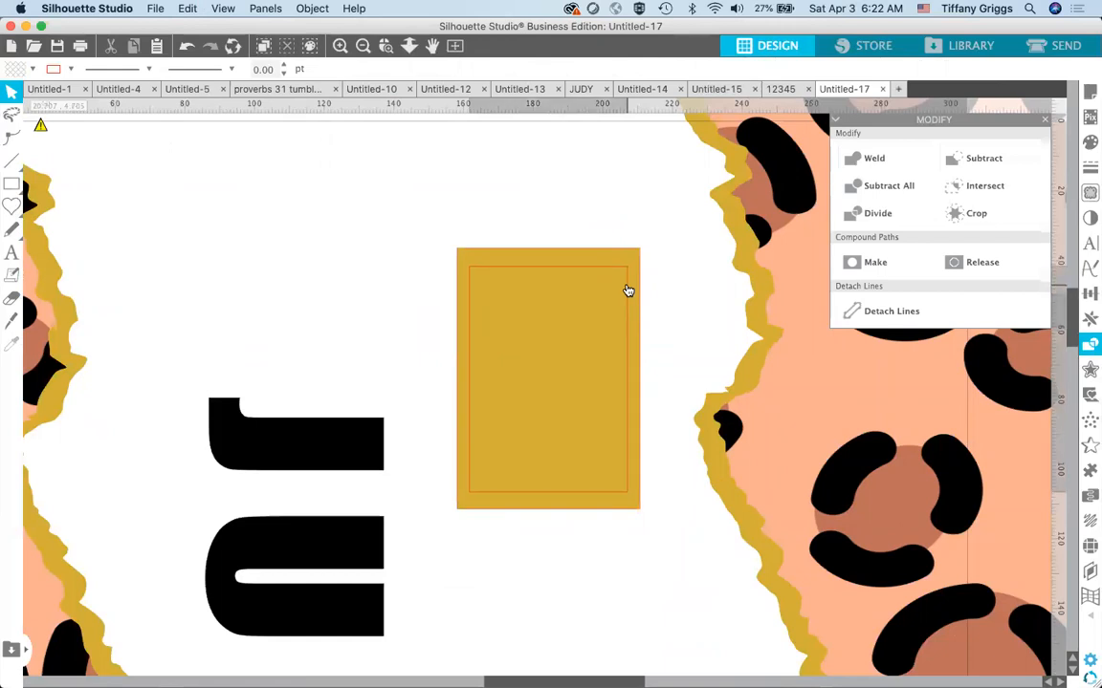
key(super+z)
key(super+z)
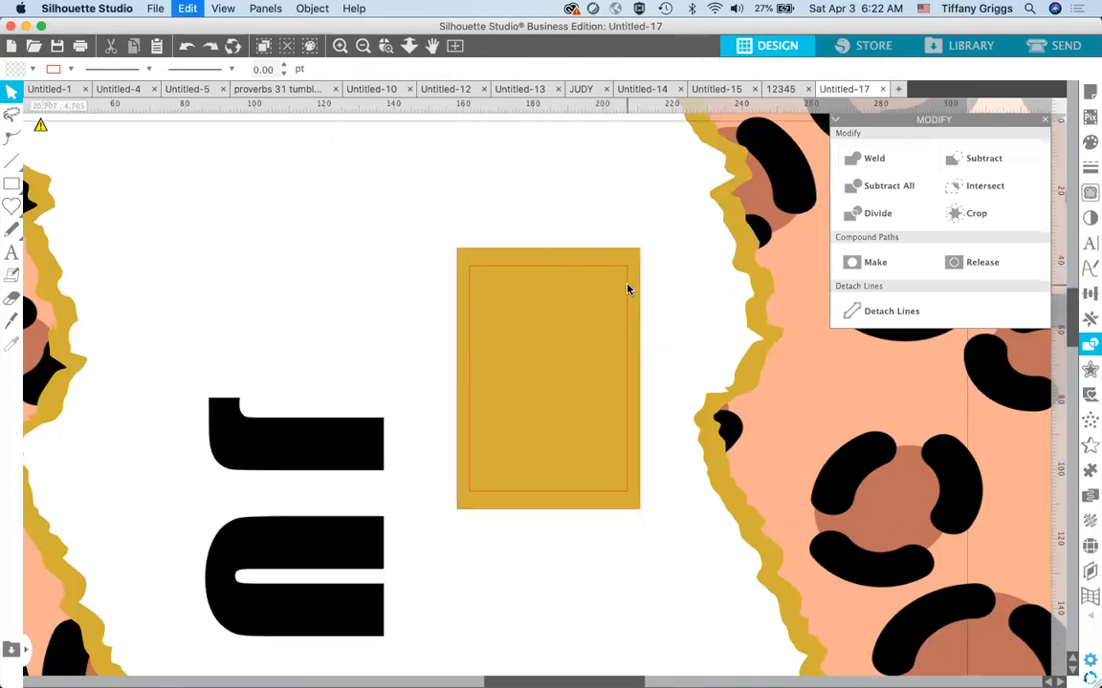
key(super+z)
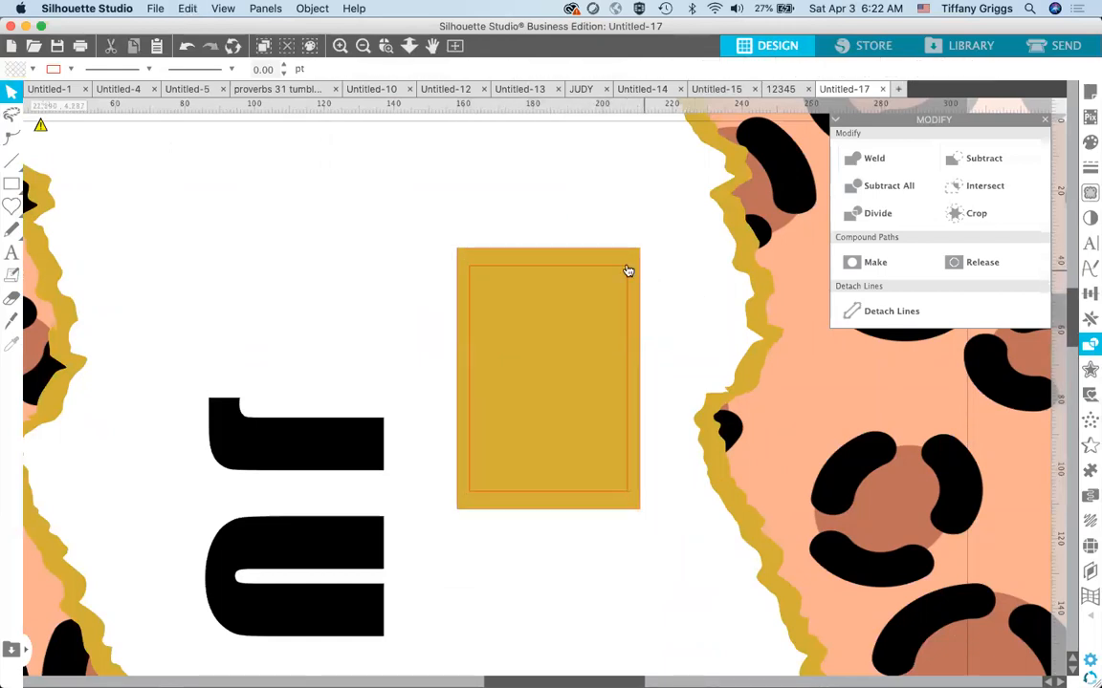
- Pull the duplicate inner rectangle out of the gold rectangle and delete it
click(628, 271)
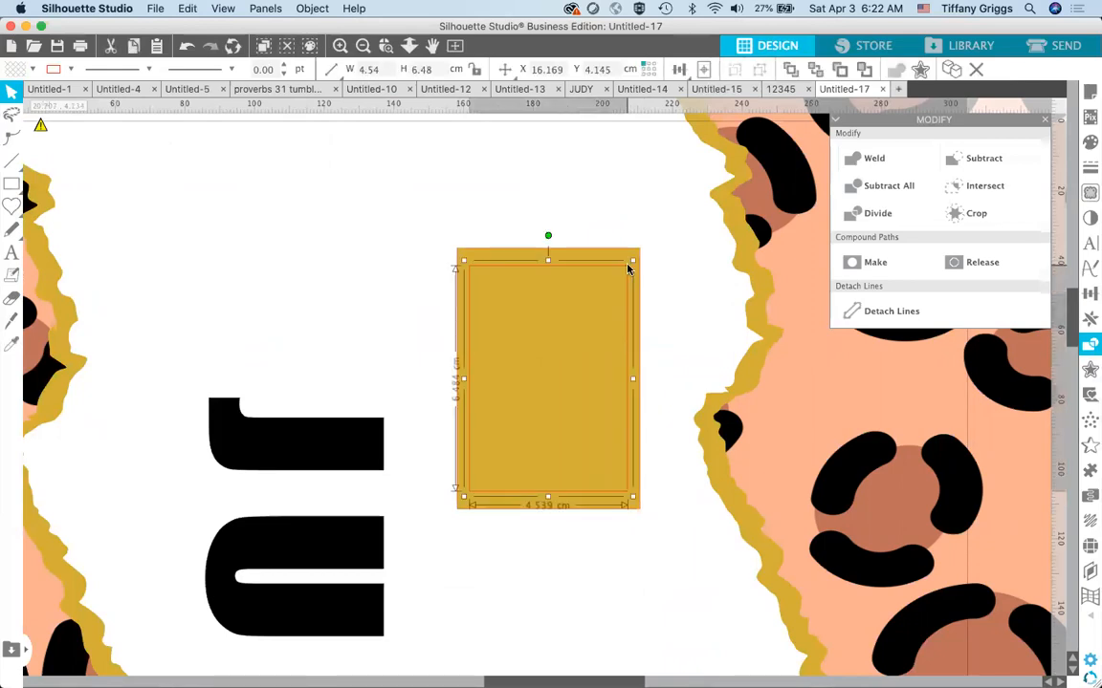
drag(629, 271, 313, 188)
drag(289, 146, 289, 145)
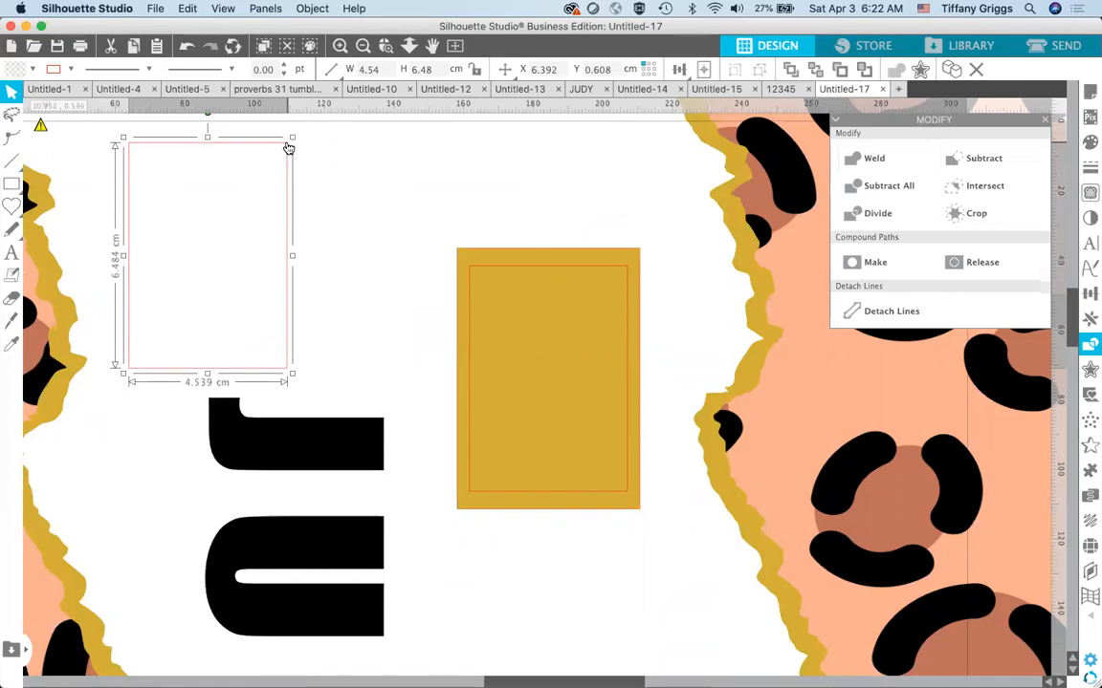
key(Delete)
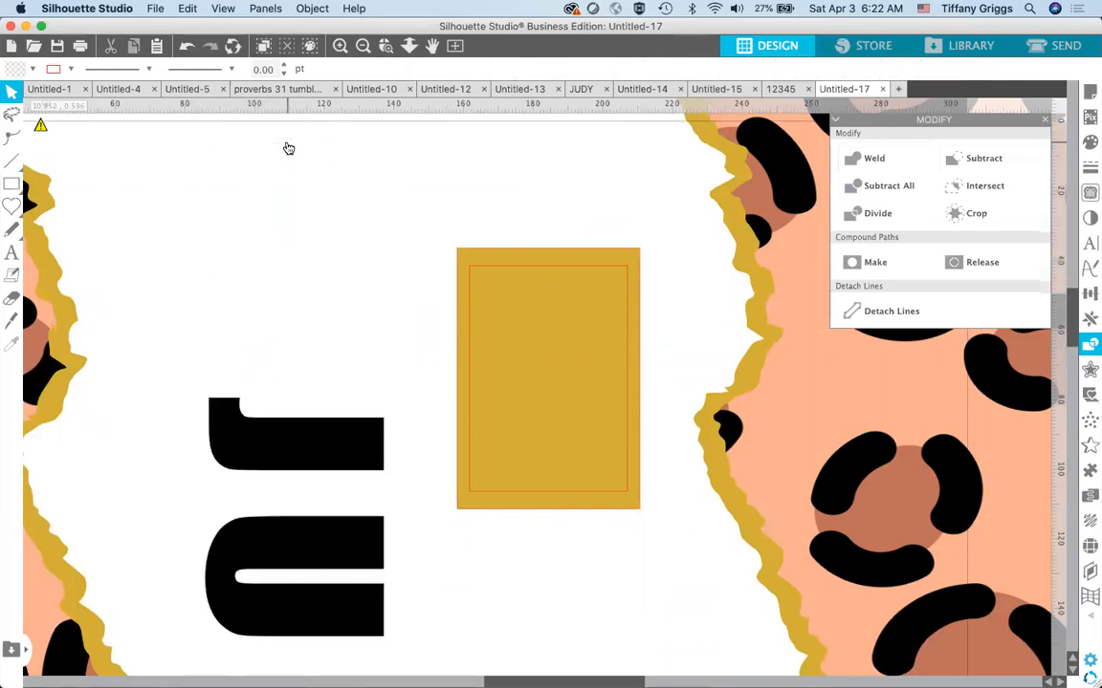
- Select the two remaining nested rectangles and subtract the inner one from the gold rectangle
drag(502, 283, 510, 298)
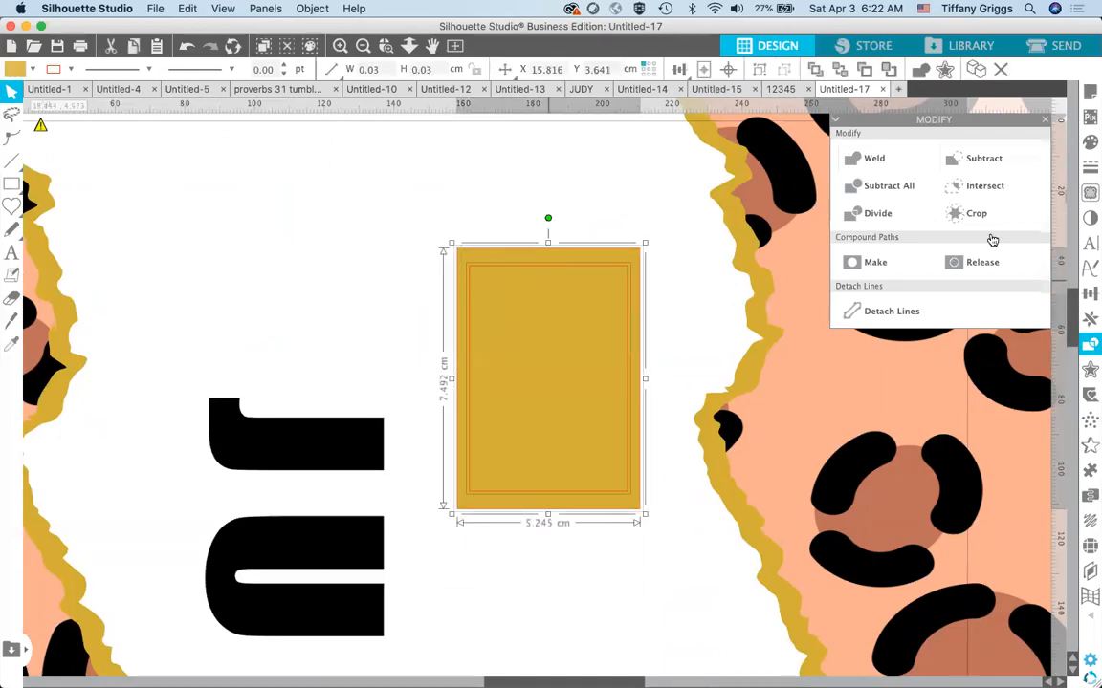
click(980, 158)
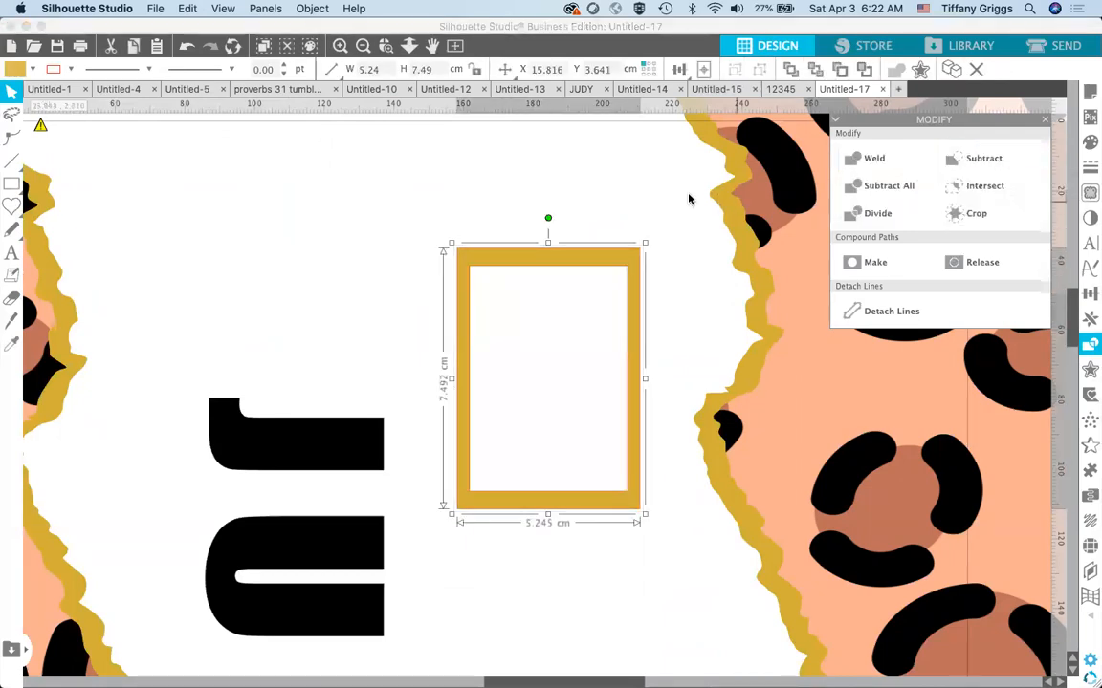
click(622, 210)
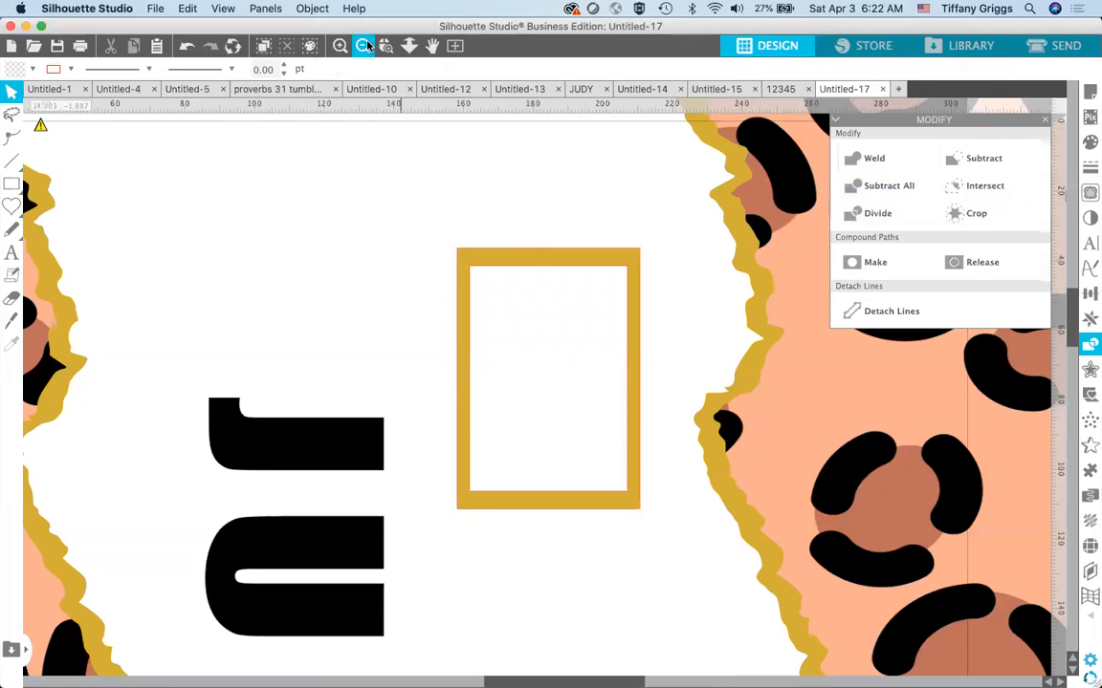
- Move the hollow gold frame off the layout into the empty area above the child's photo
click(365, 46)
scroll(393, 302, right, 3)
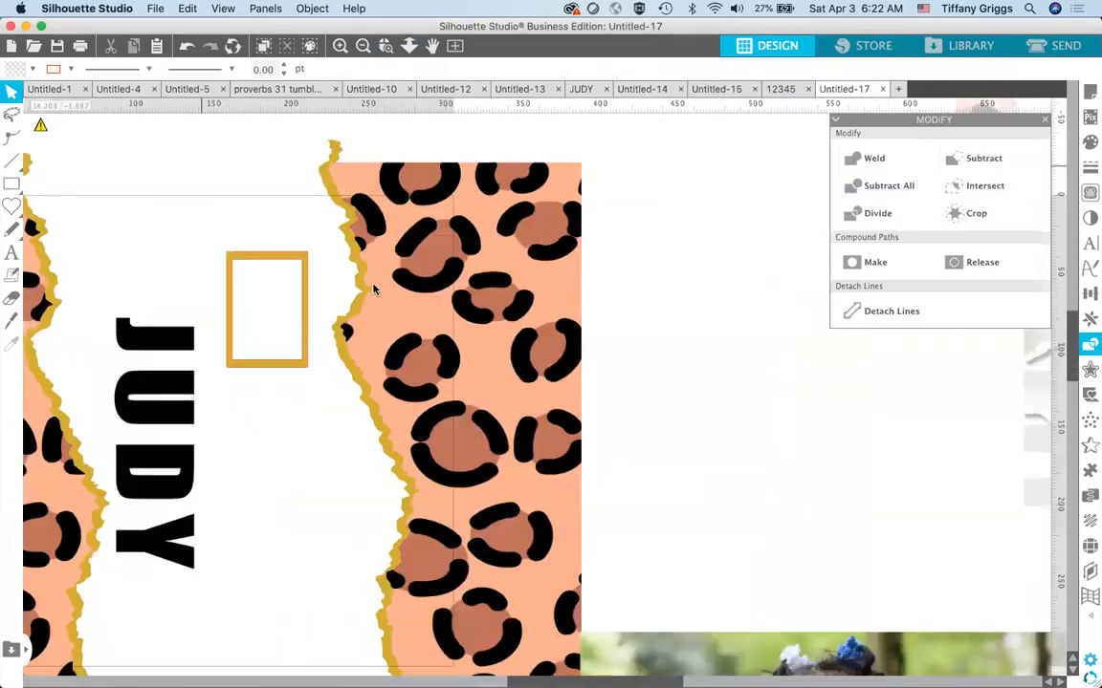
drag(279, 251, 743, 239)
click(669, 217)
scroll(510, 129, right, 3)
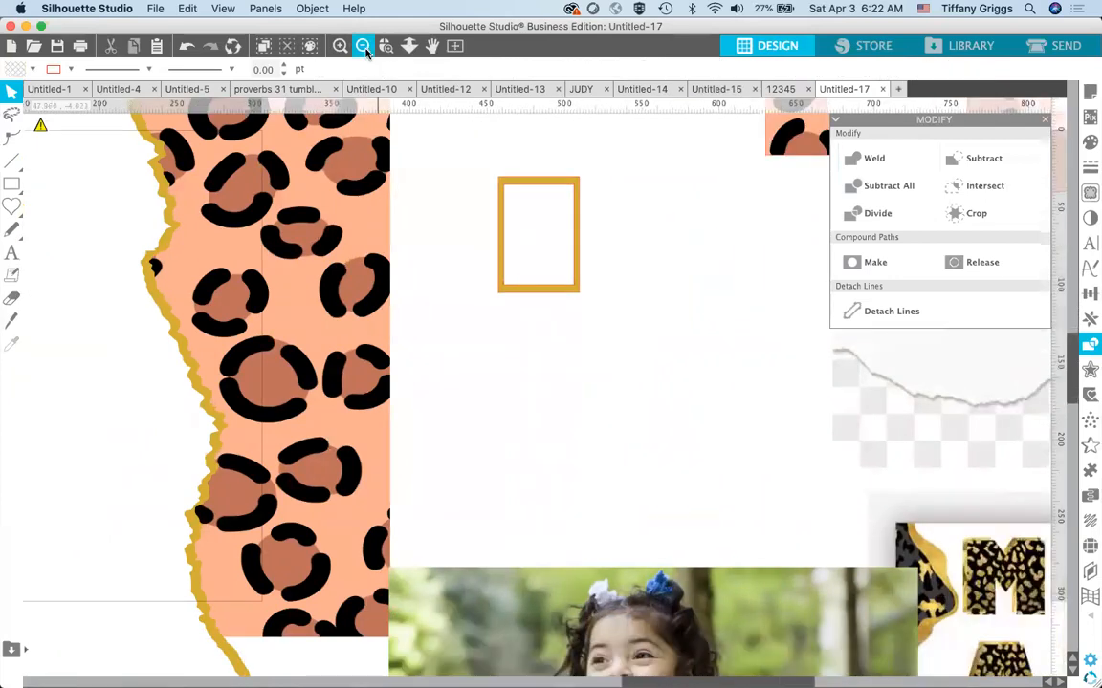
click(364, 46)
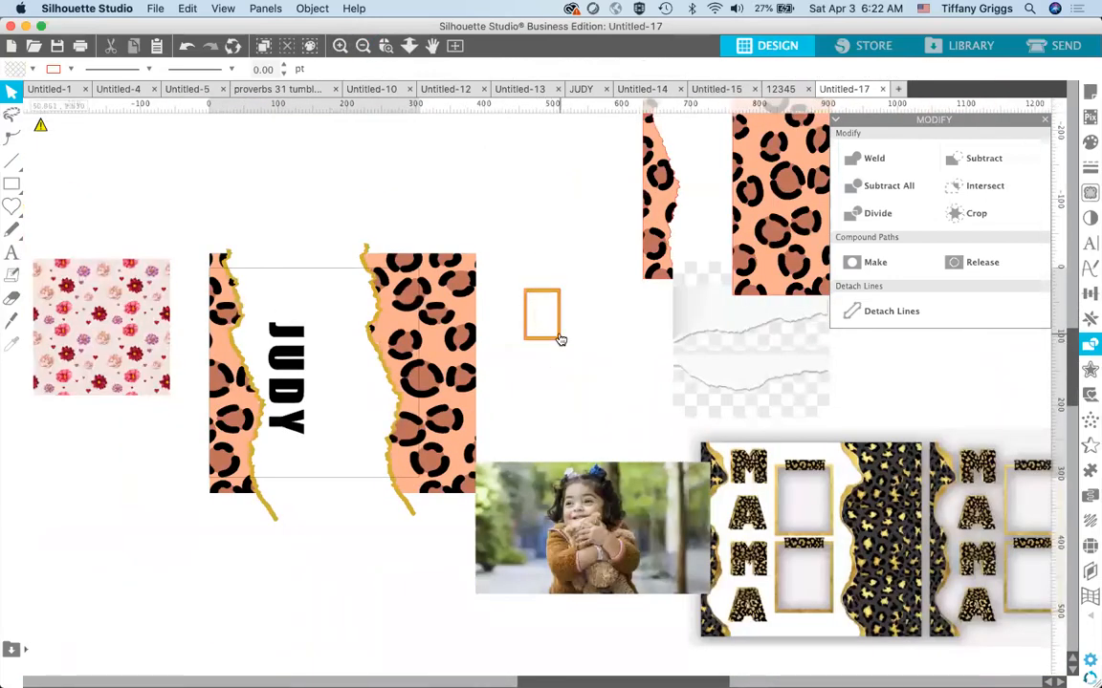
- Enlarge the gold frame to about 15.8 by 22.5 cm and remove its outline colour
click(559, 339)
drag(566, 345, 637, 450)
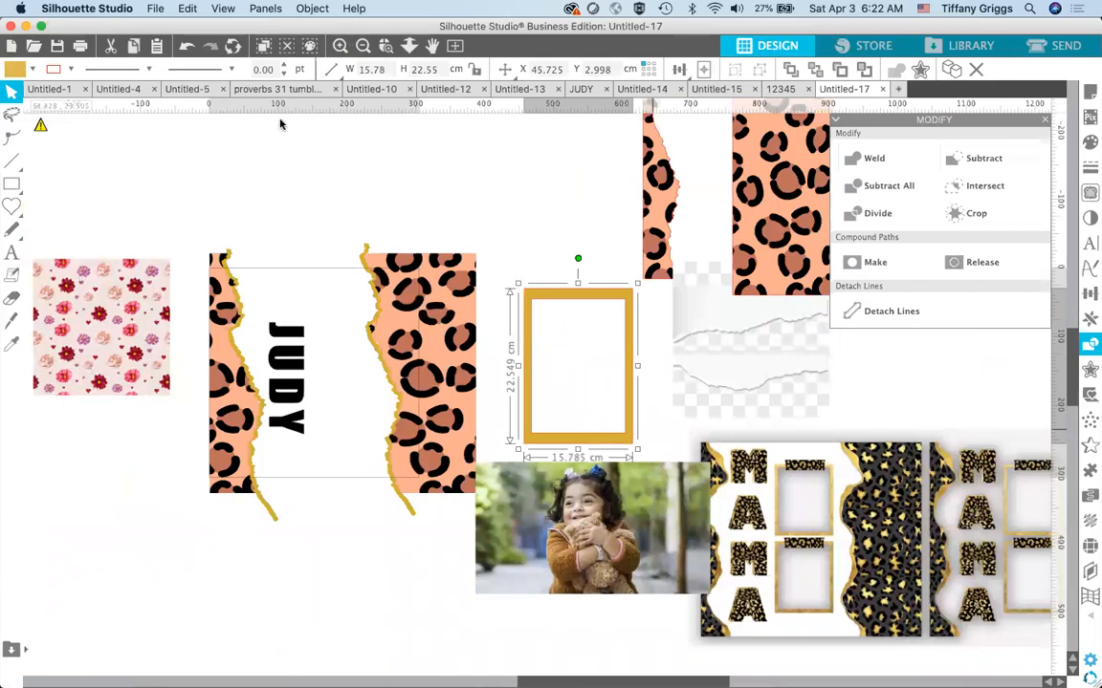
click(55, 70)
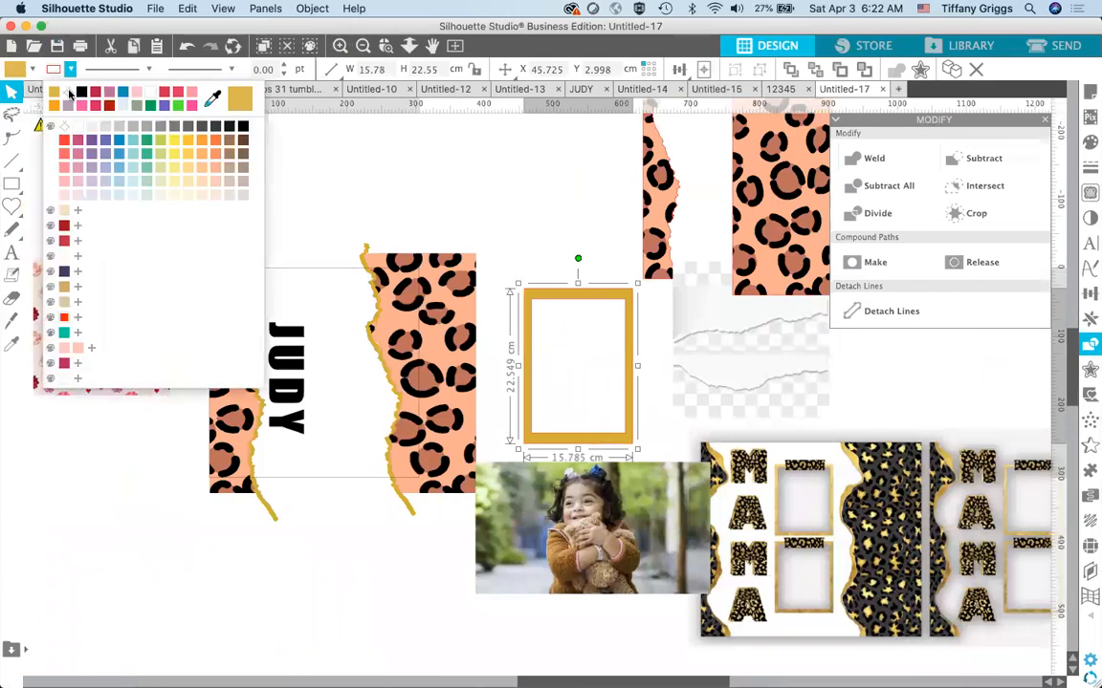
click(69, 93)
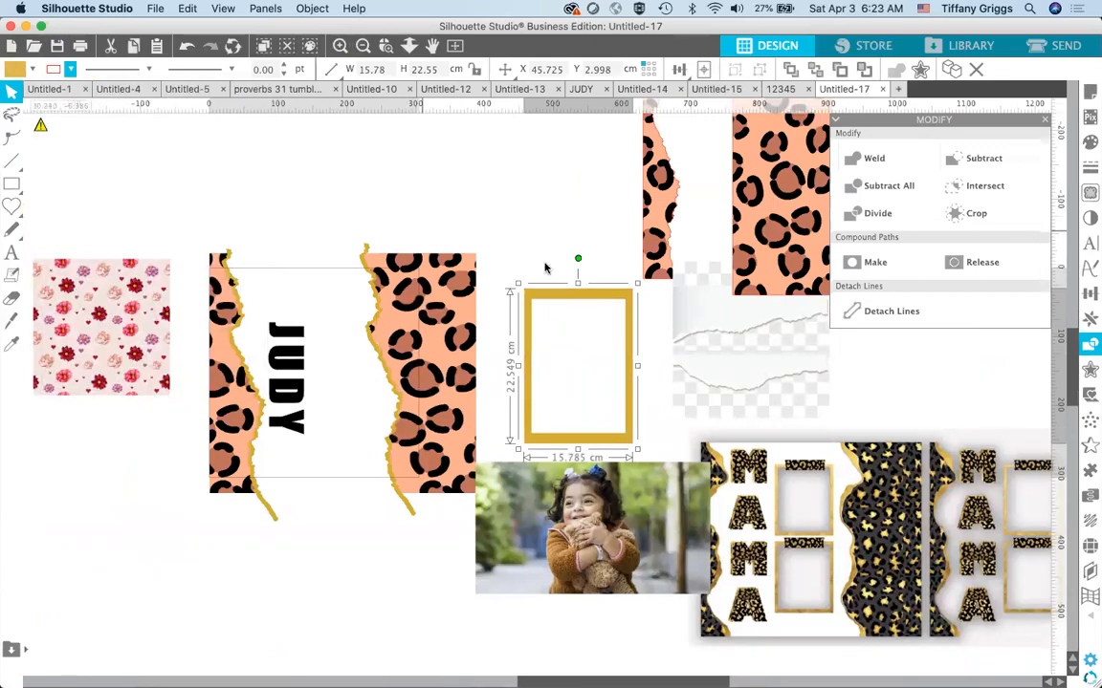
- Move the gold frame over the child in the photo and bring it to the front
drag(591, 388, 604, 517)
right_click(604, 429)
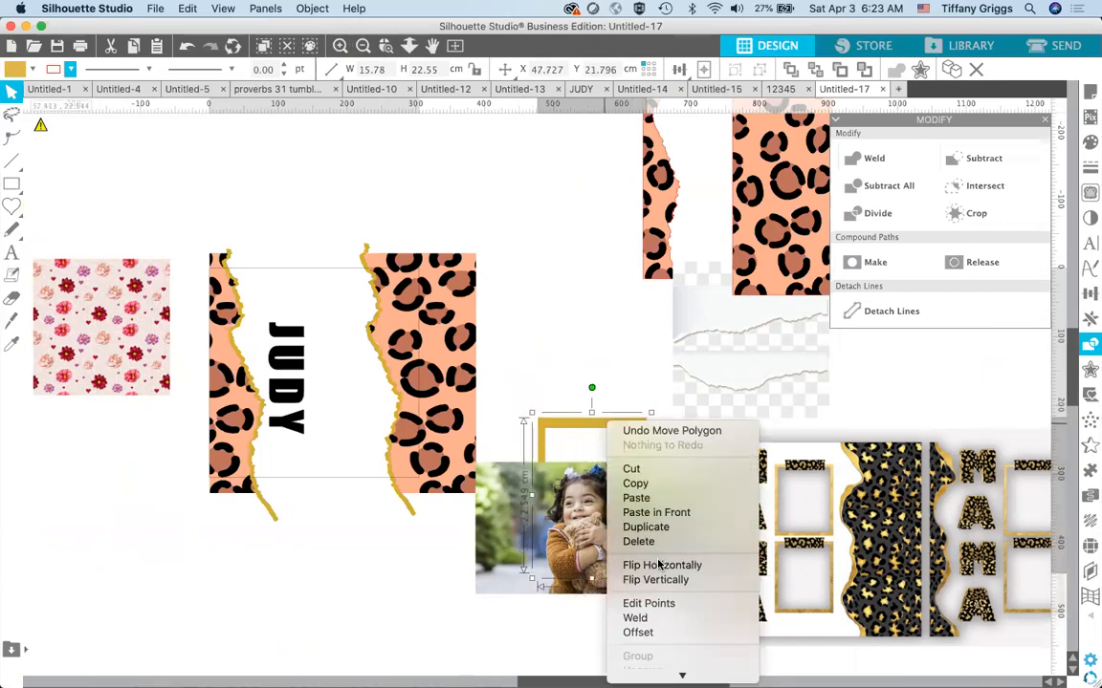
click(643, 615)
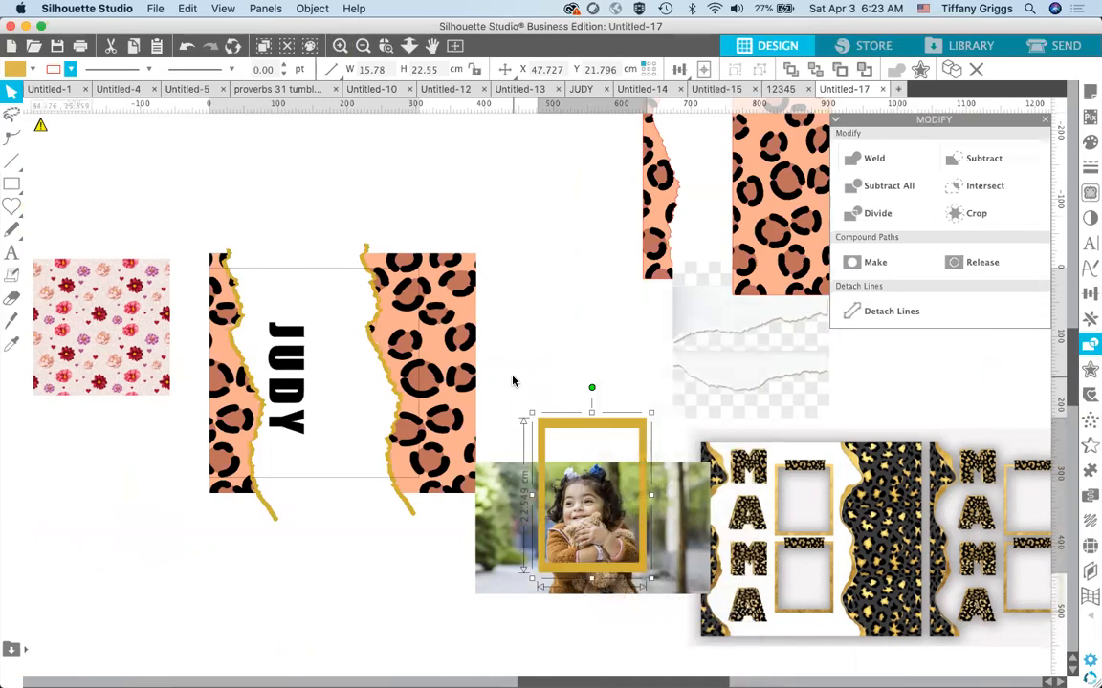
- Reposition the gold frame over the child in the photo and shrink it to about 14.5 by 20.7 cm
scroll(580, 373, down, 5)
click(521, 357)
click(521, 374)
drag(602, 345, 602, 380)
drag(614, 532, 596, 513)
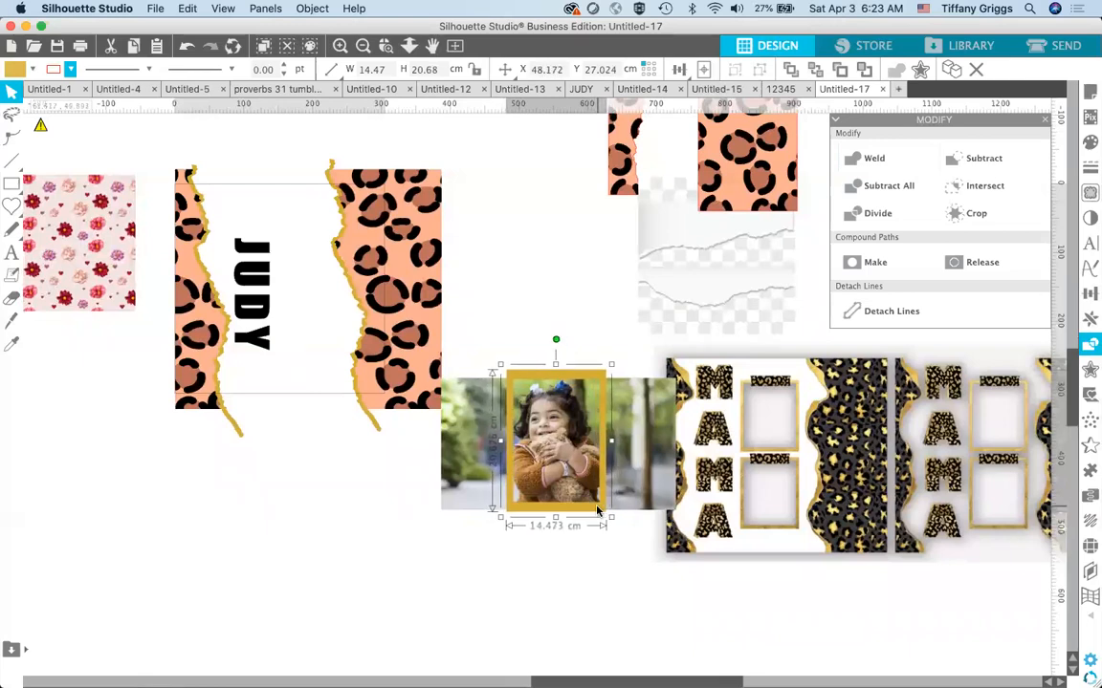
click(466, 209)
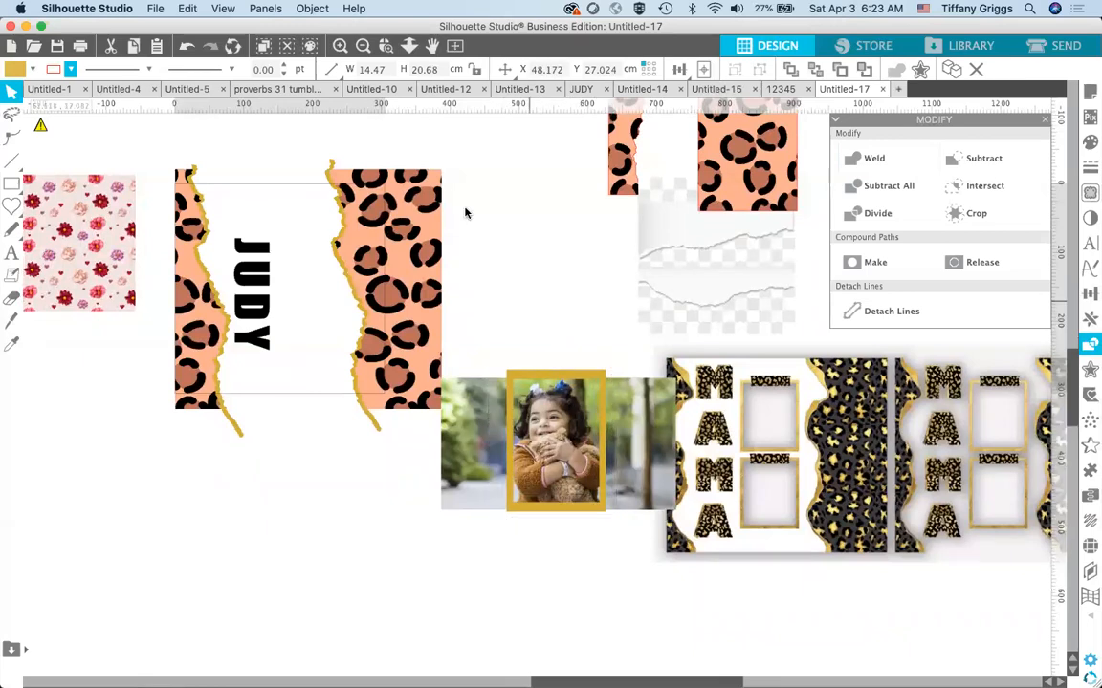
- Draw a rectangle about 12.6 by 18 cm over the photo, matching the inner opening of the gold frame
click(386, 46)
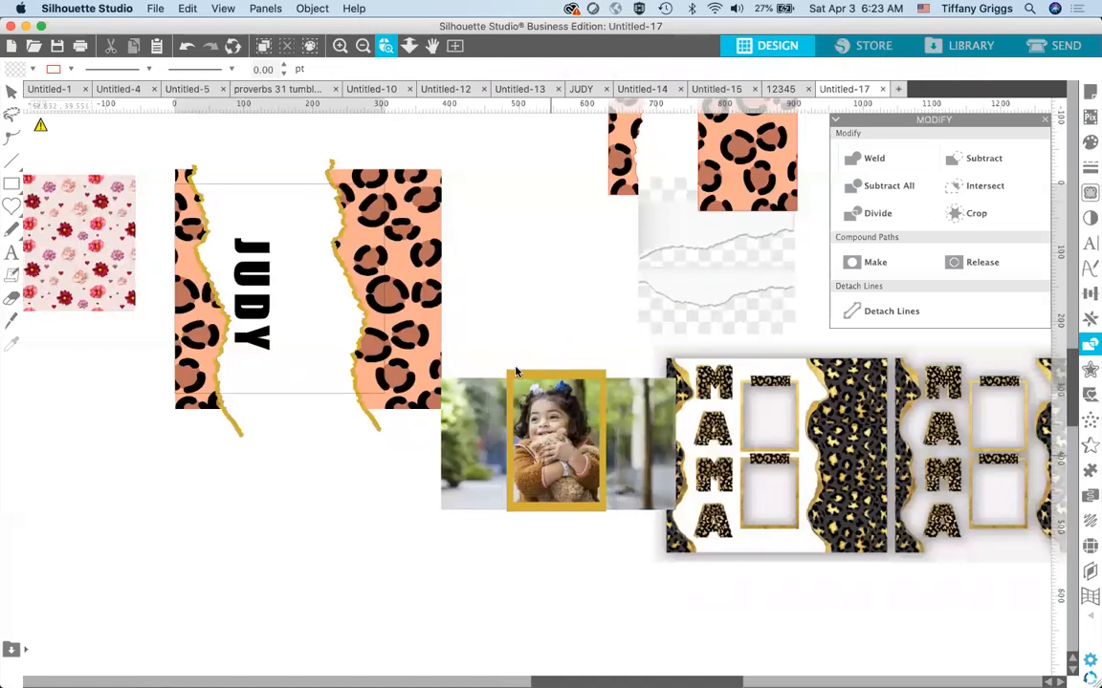
drag(509, 344, 595, 550)
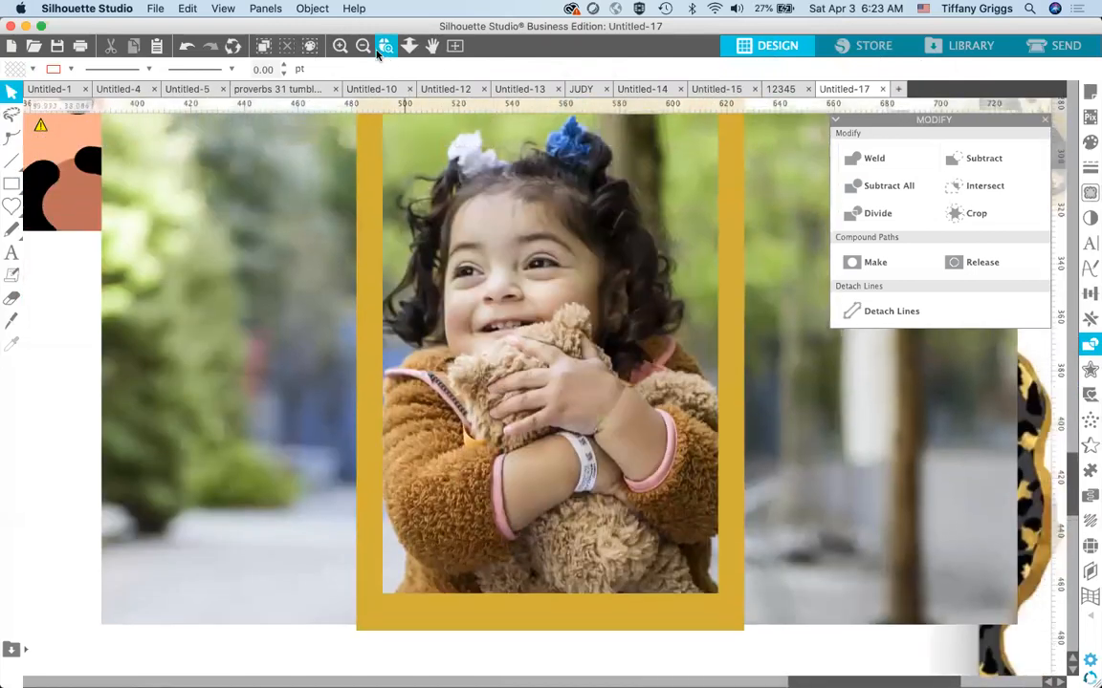
click(363, 46)
click(363, 46)
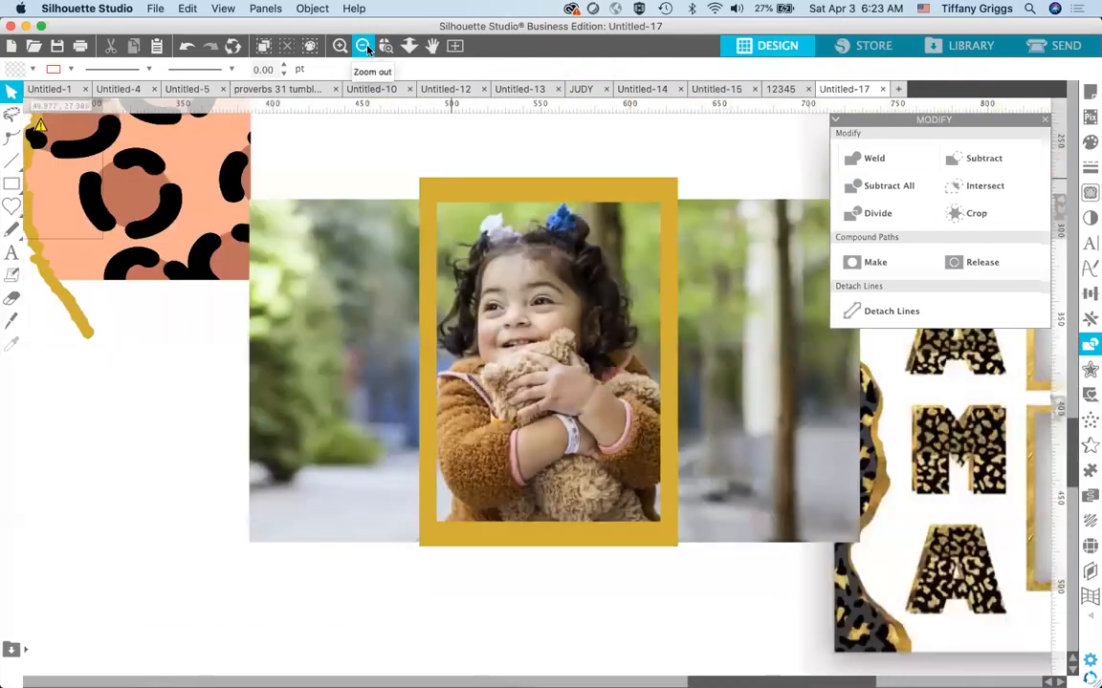
click(14, 184)
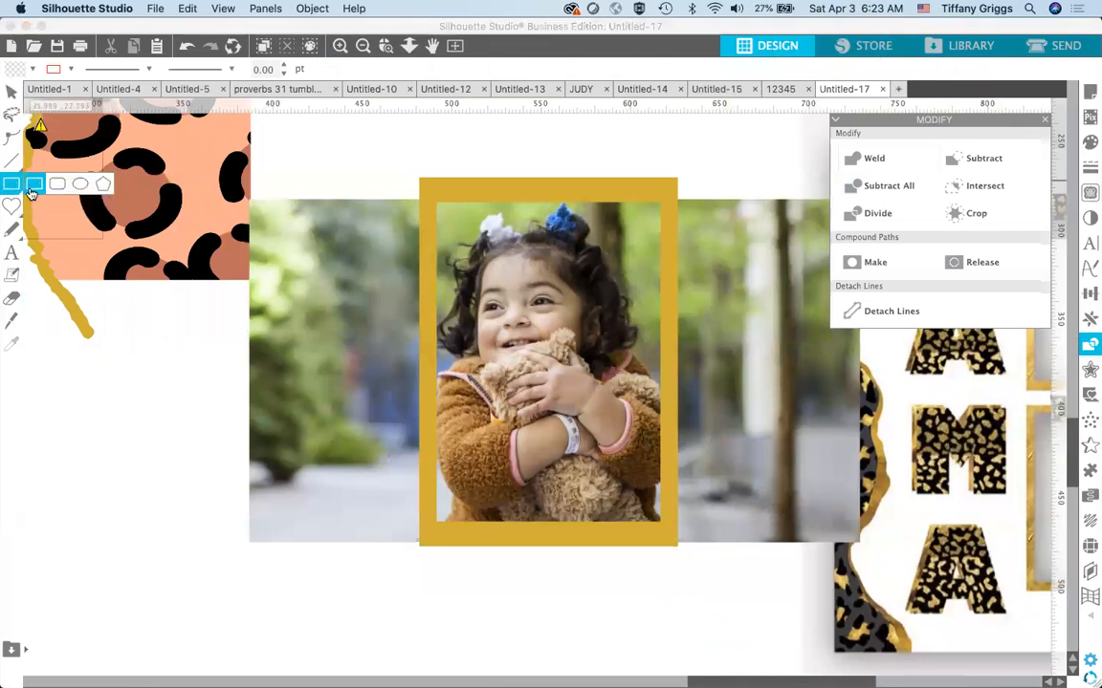
click(32, 191)
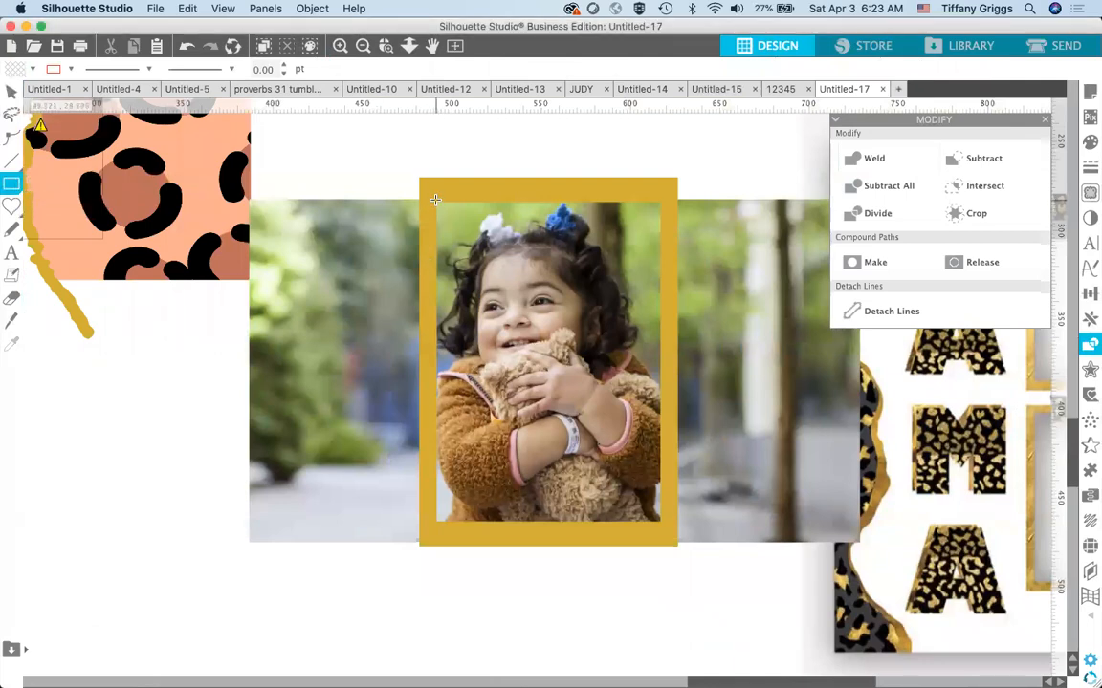
mouse_move(437, 202)
mouse_down()
mouse_move(616, 488)
mouse_move(660, 525)
mouse_up()
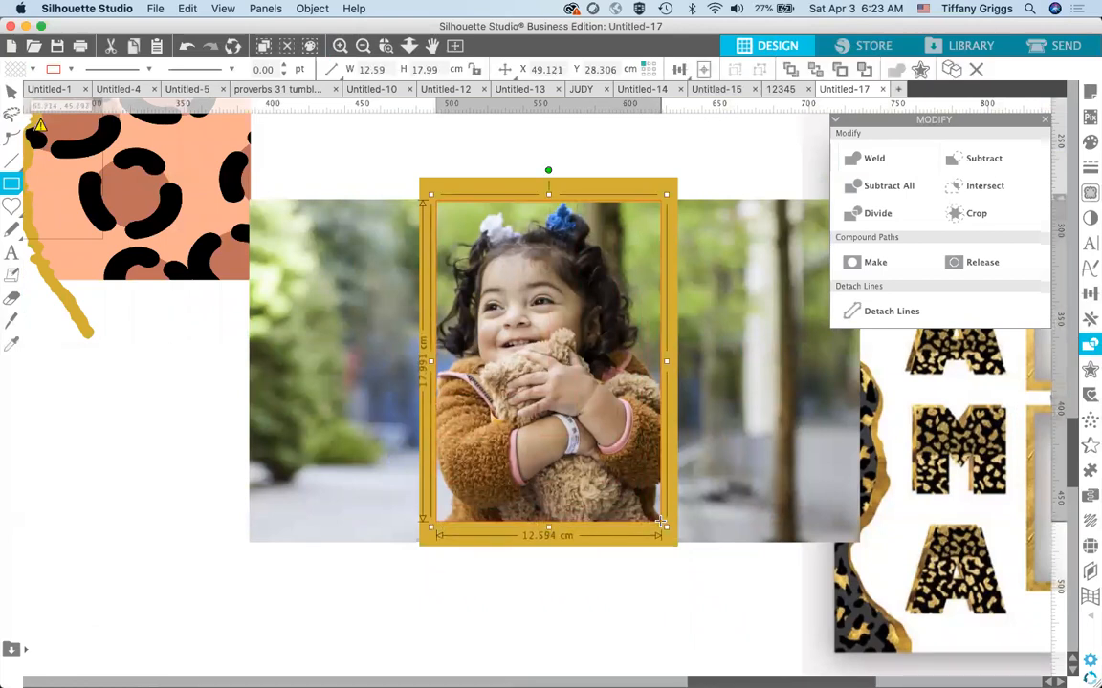
click(660, 521)
- Move the gold frame off the photo and crop the photo to the drawn rectangle
drag(667, 187, 869, 578)
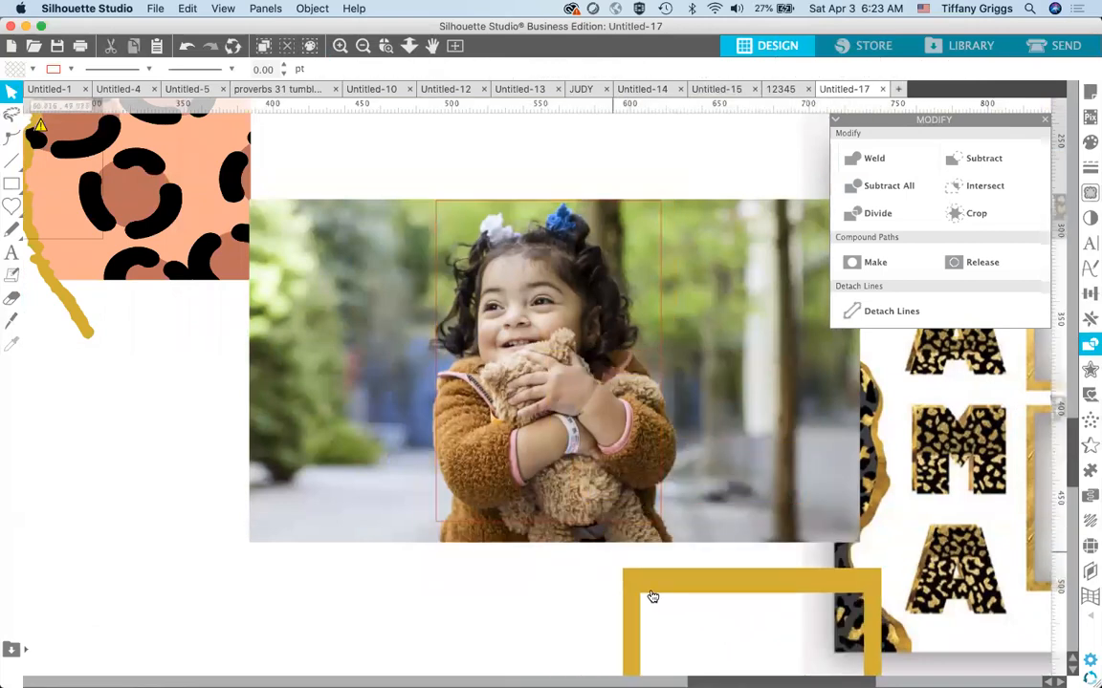
scroll(583, 575, down, 1)
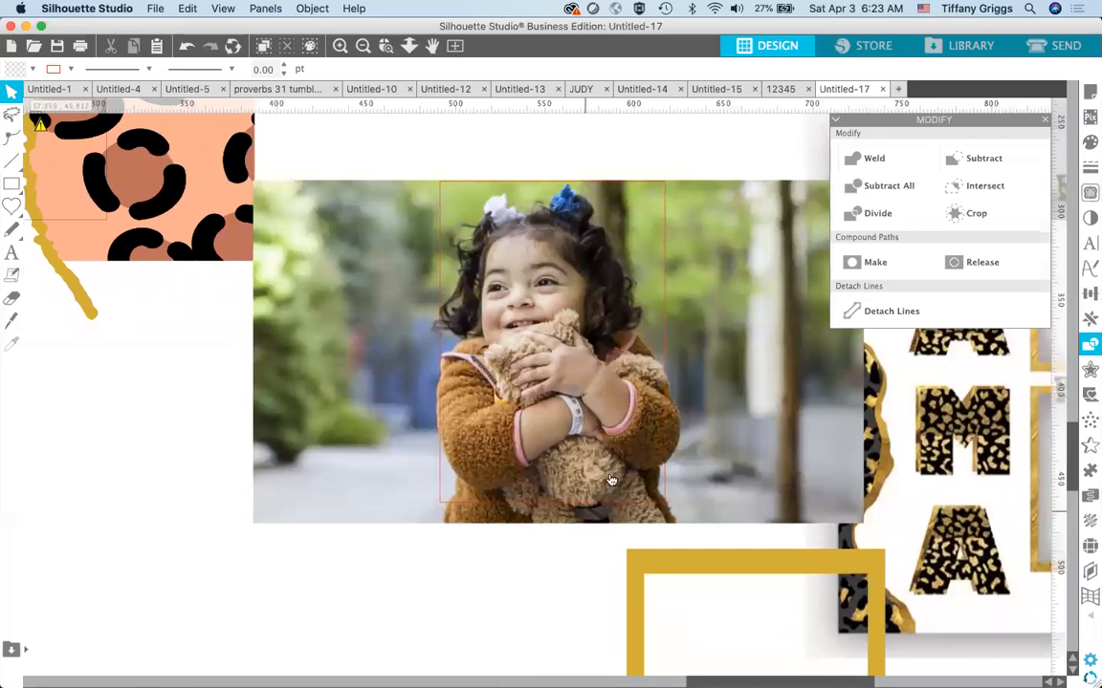
click(601, 216)
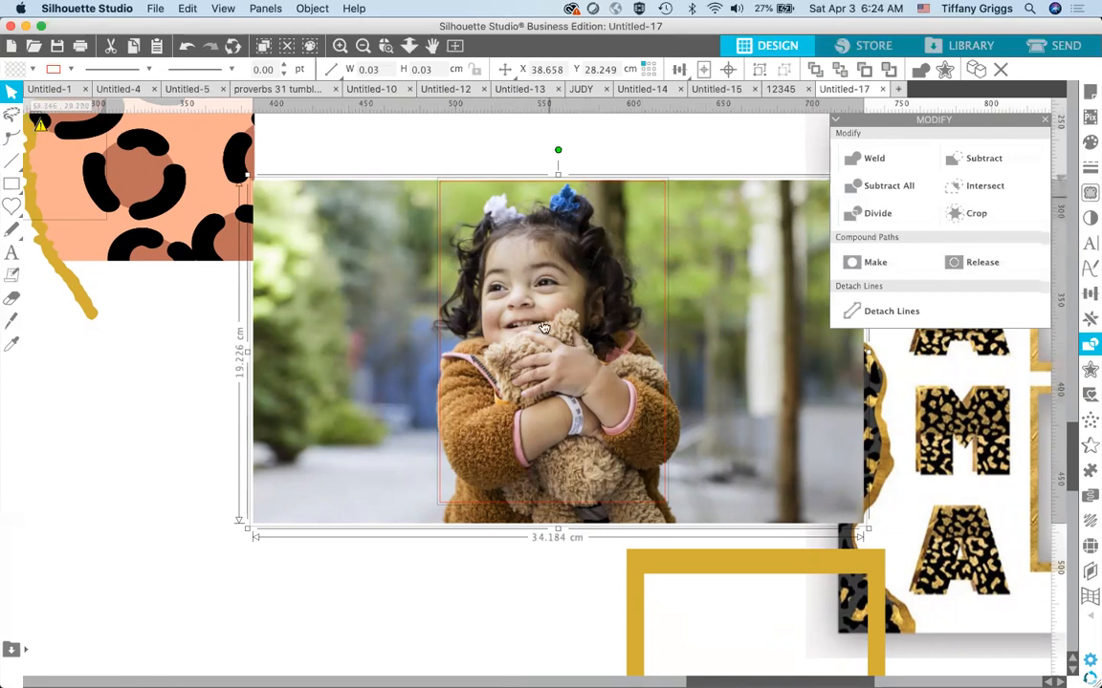
click(968, 214)
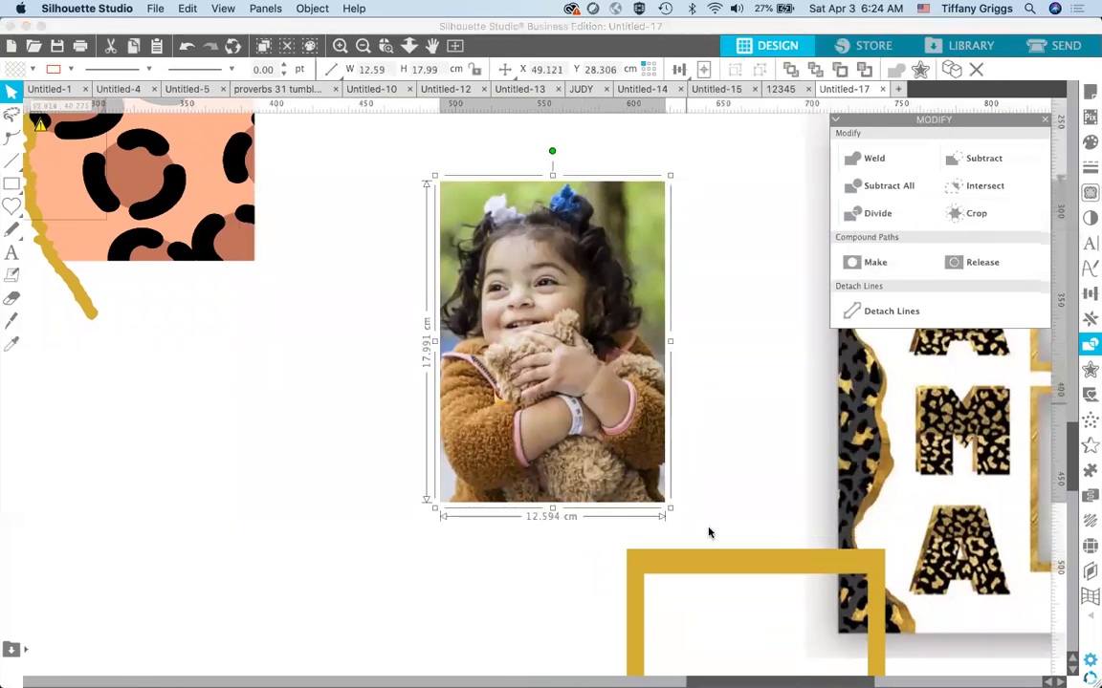
- Move the gold frame back around the cropped photo and enlarge the photo to about 12.8 by 18.3 cm to fill the opening
drag(754, 571, 550, 178)
click(658, 499)
drag(670, 510, 674, 514)
drag(633, 400, 634, 398)
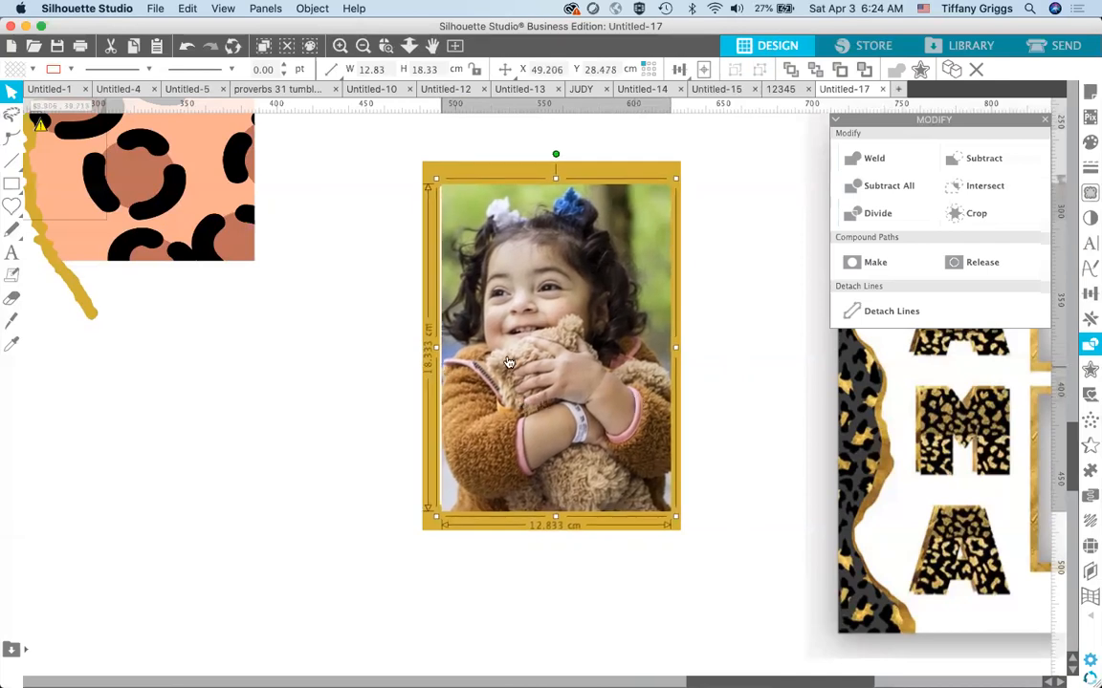
drag(509, 362, 508, 359)
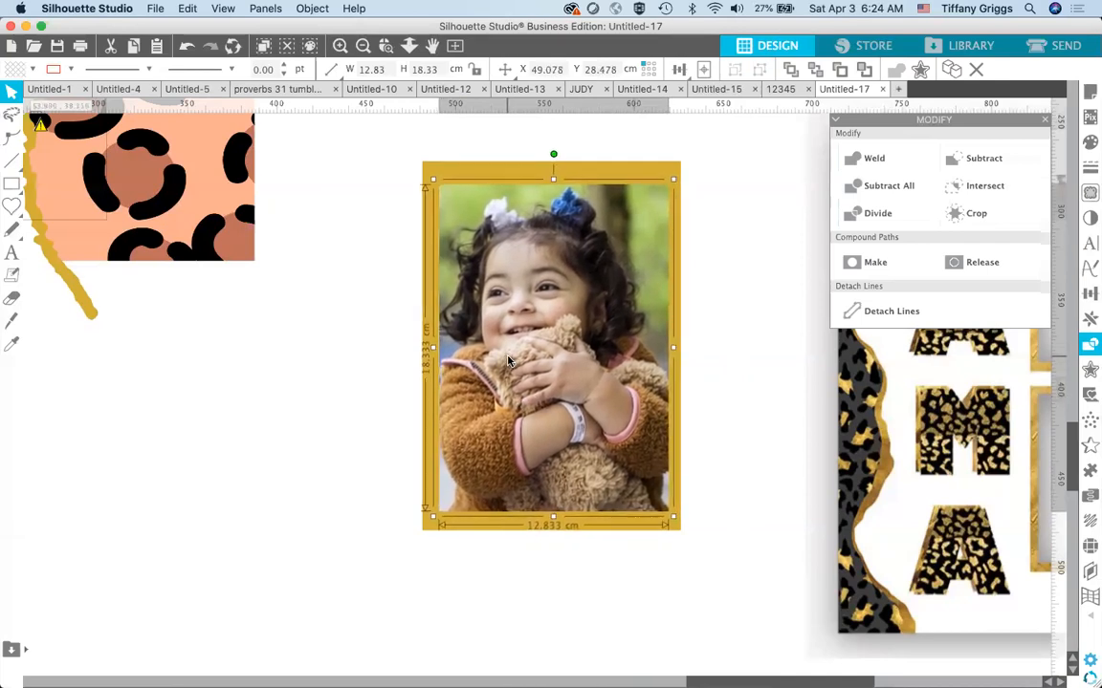
click(731, 432)
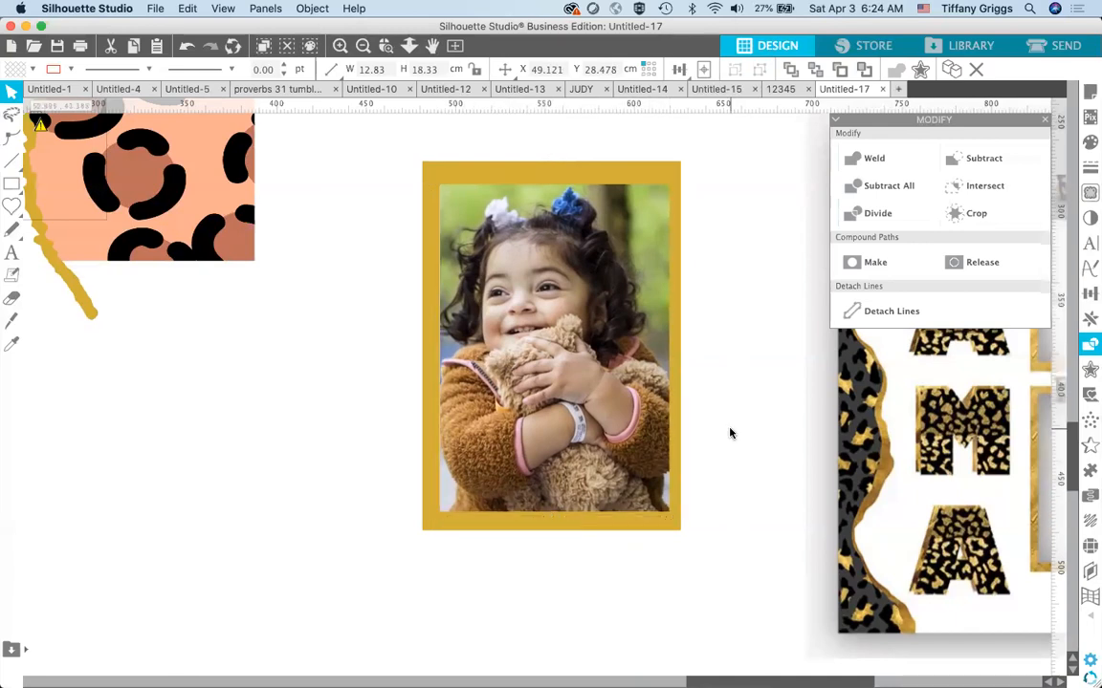
- Group the cropped photo with its gold frame and shrink the group to about 10.9 by 15.5 cm
drag(730, 430, 648, 392)
key(super+g)
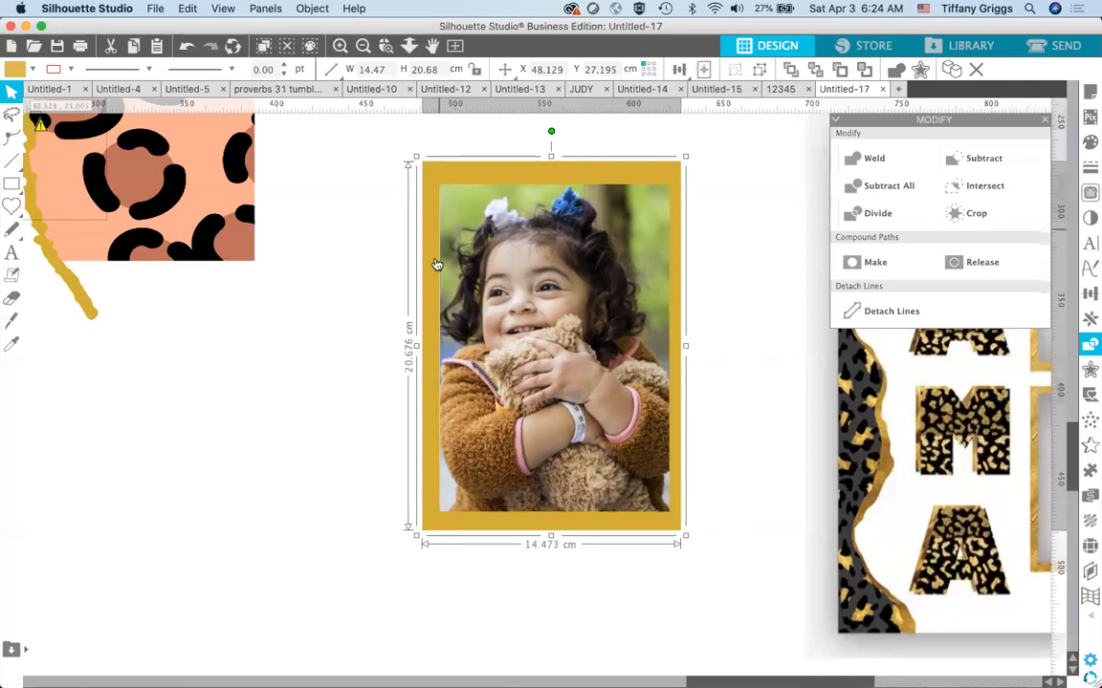
drag(414, 155, 481, 248)
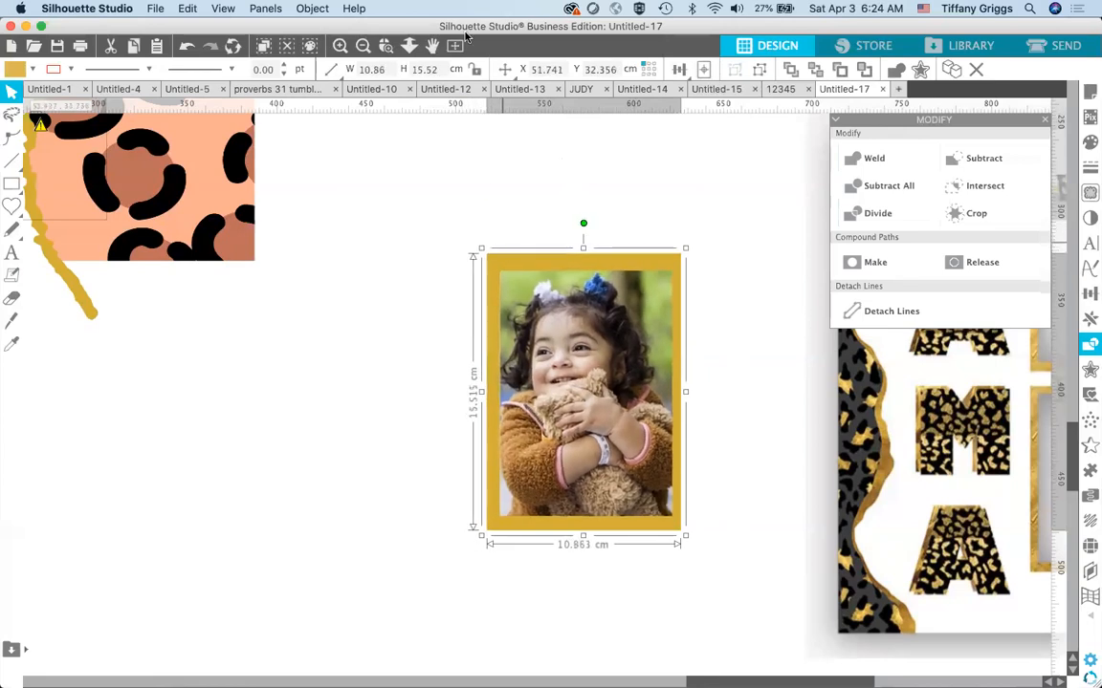
- Shrink the framed photo further and place it on the layout between the upper part of the vertical name and the right leopard panel
click(367, 47)
click(365, 45)
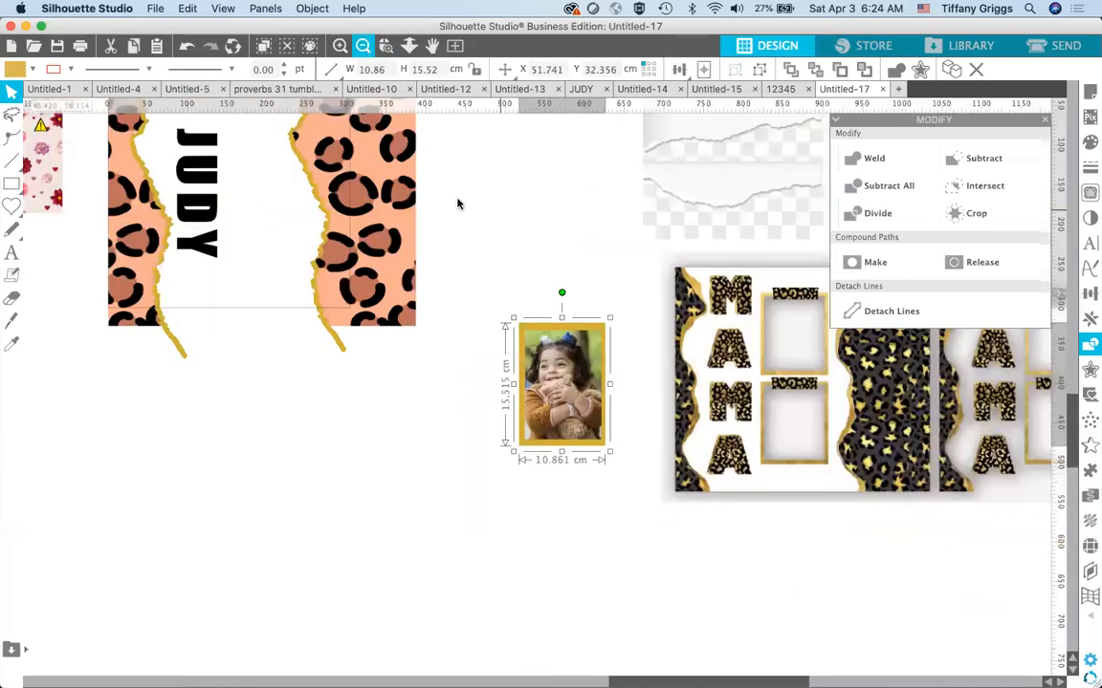
scroll(502, 268, up, 5)
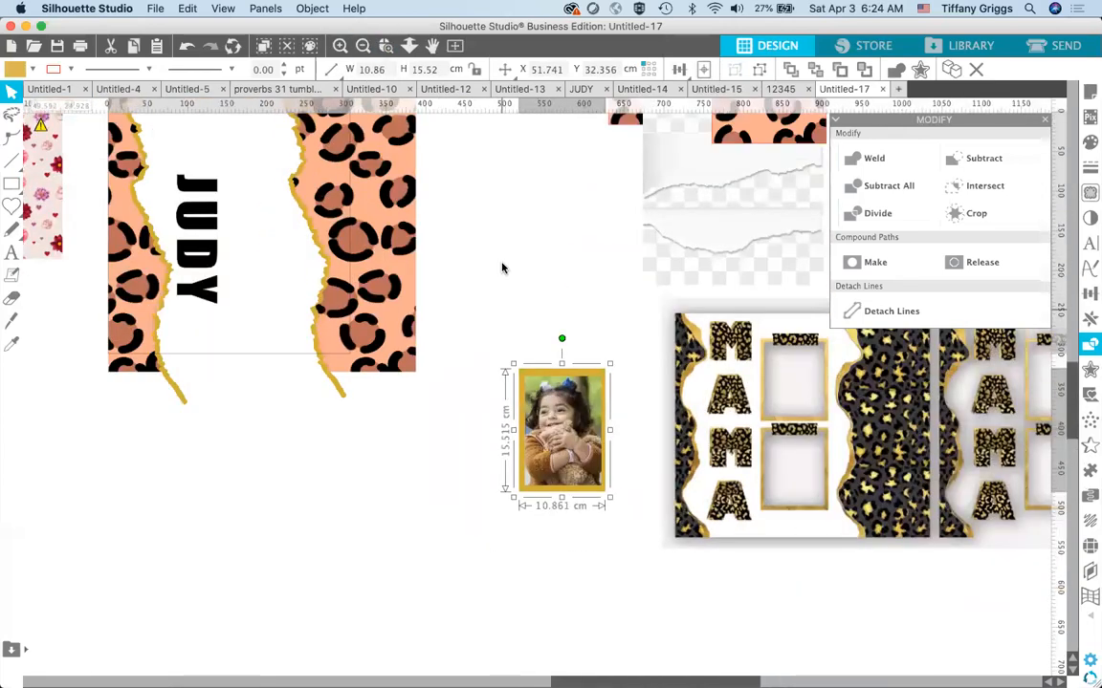
drag(524, 435, 557, 480)
drag(591, 541, 266, 281)
click(513, 299)
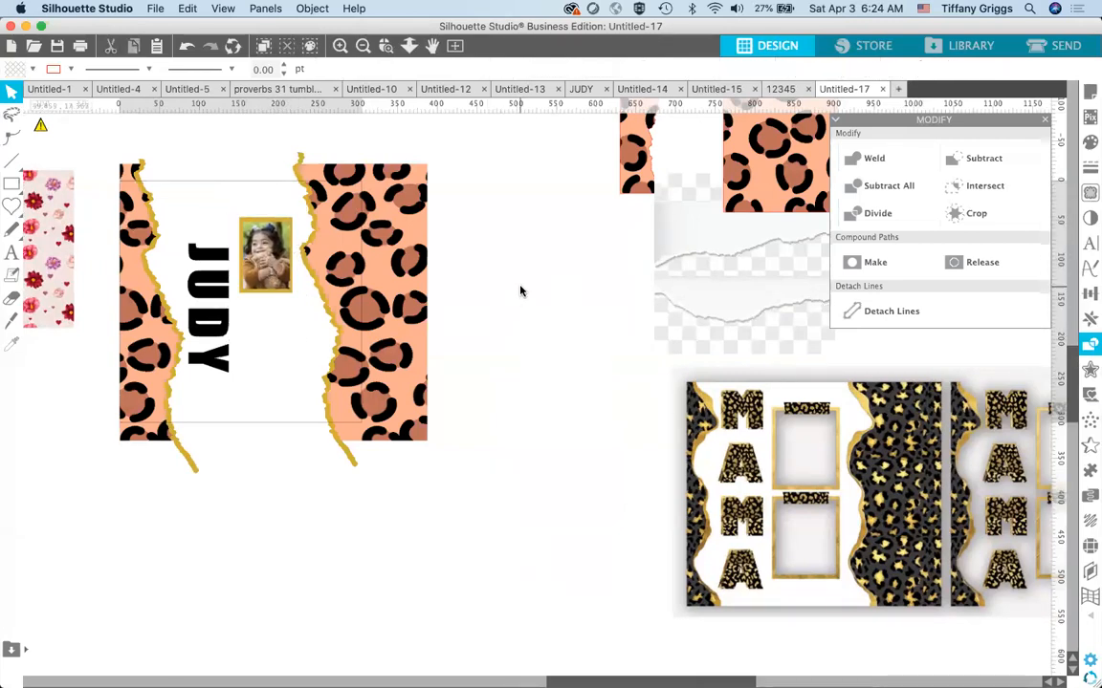
- Save the layout to the Desktop as a JPEG named Judy123 with a resolution of 341 dots per inch
click(151, 9)
mouse_move(255, 151)
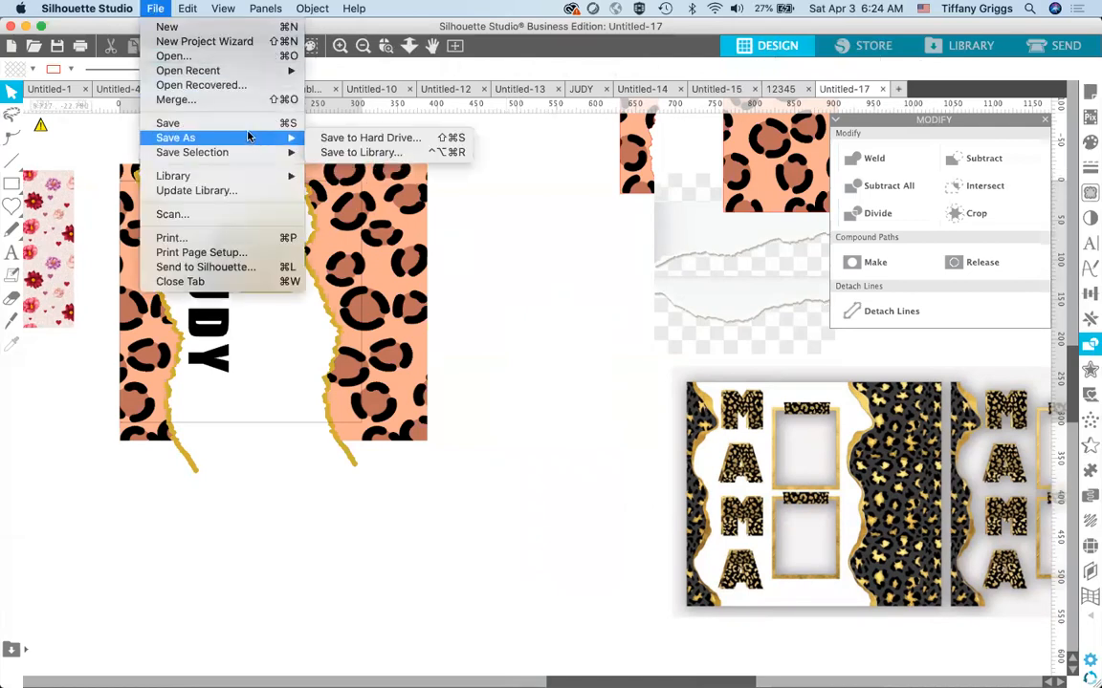
click(346, 140)
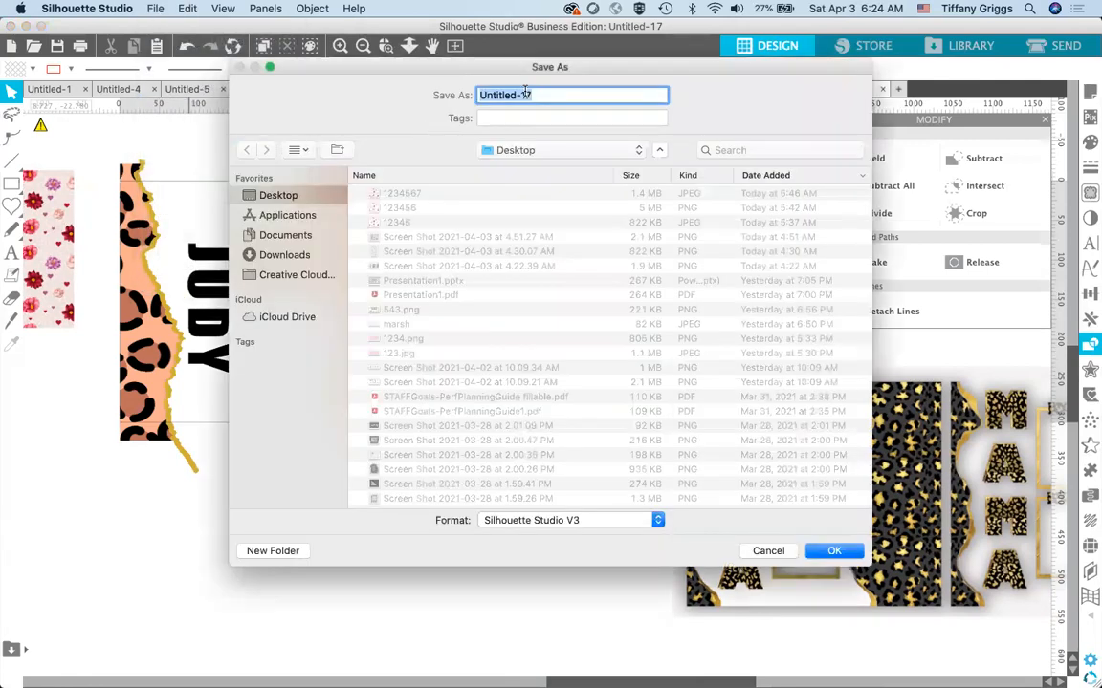
text(Judy123)
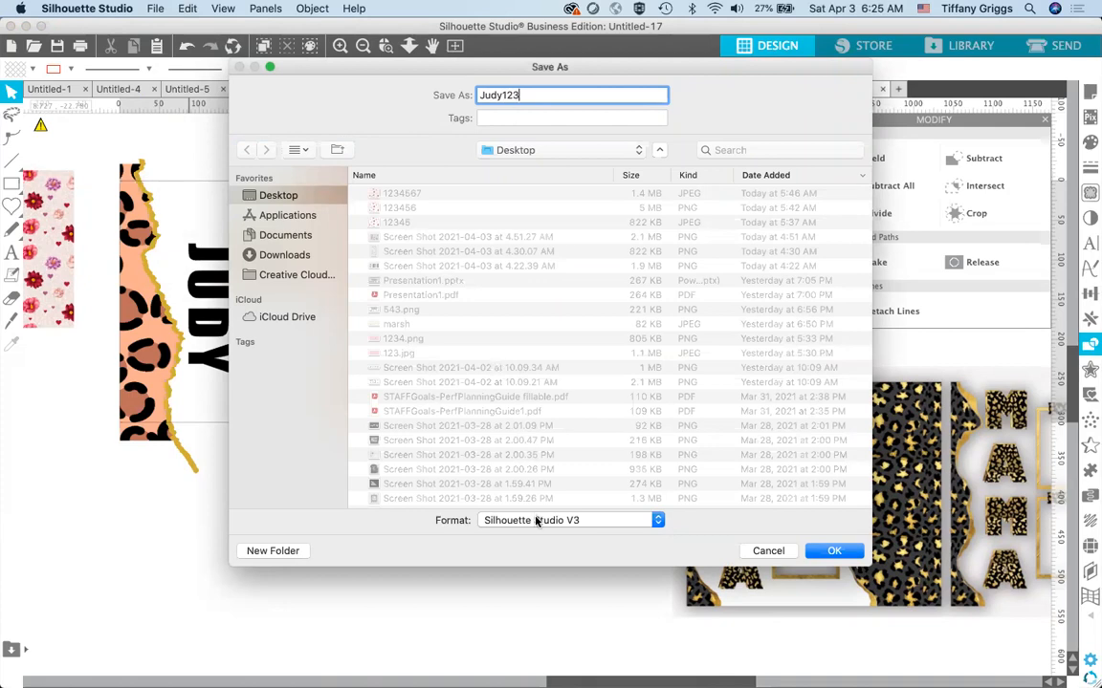
click(536, 520)
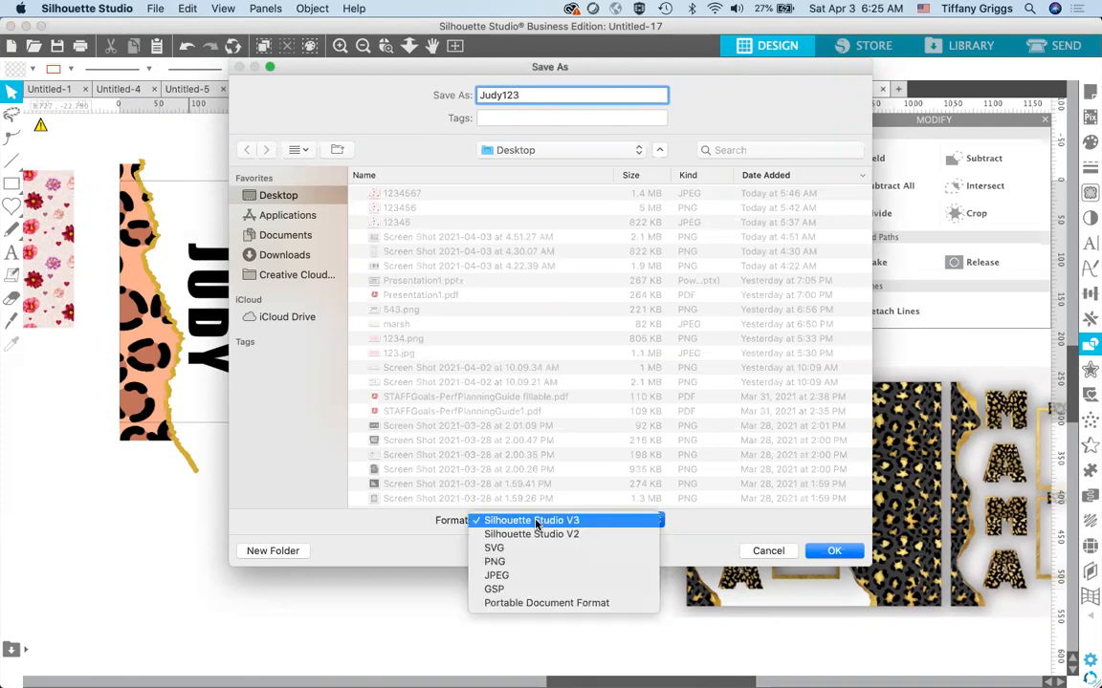
click(530, 578)
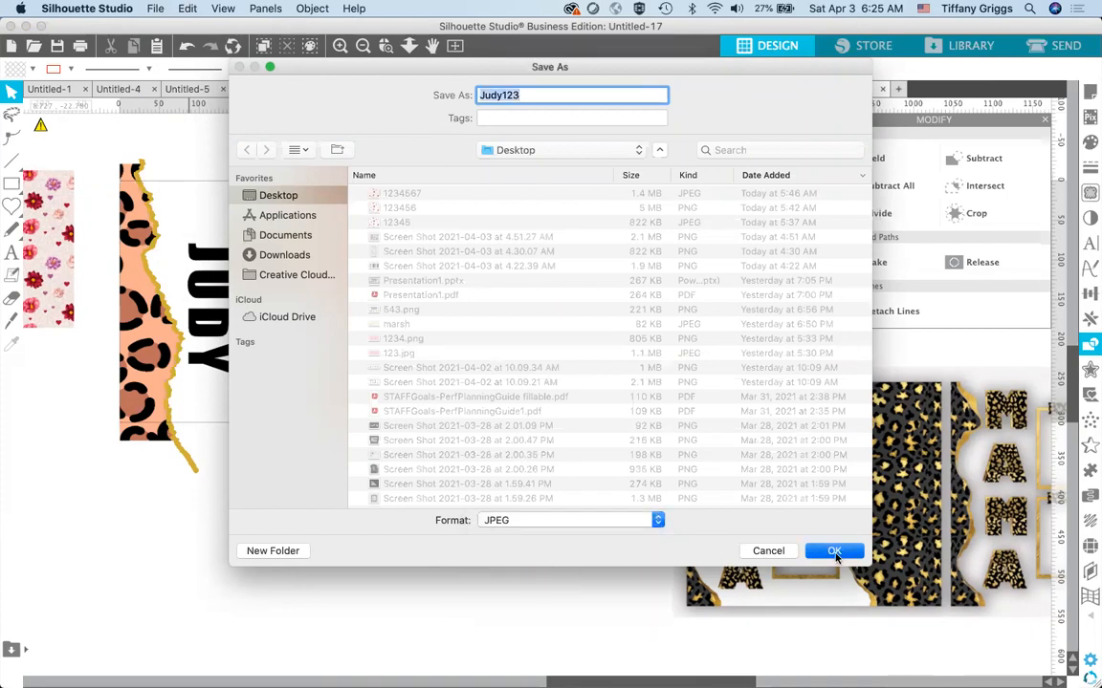
click(834, 553)
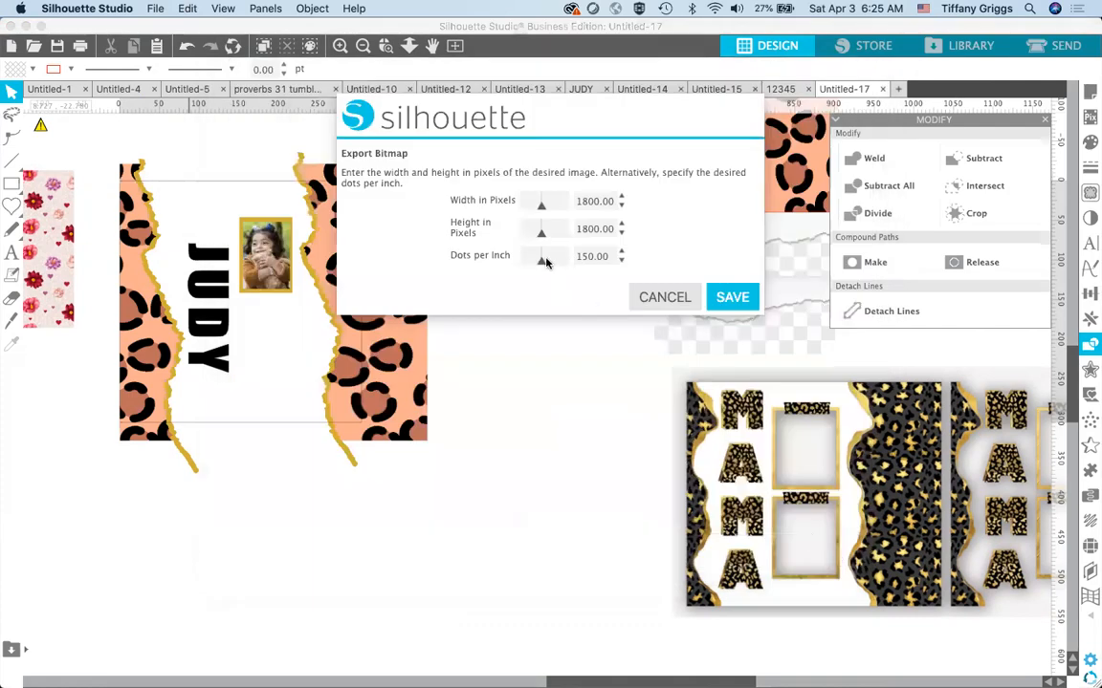
drag(548, 267, 600, 263)
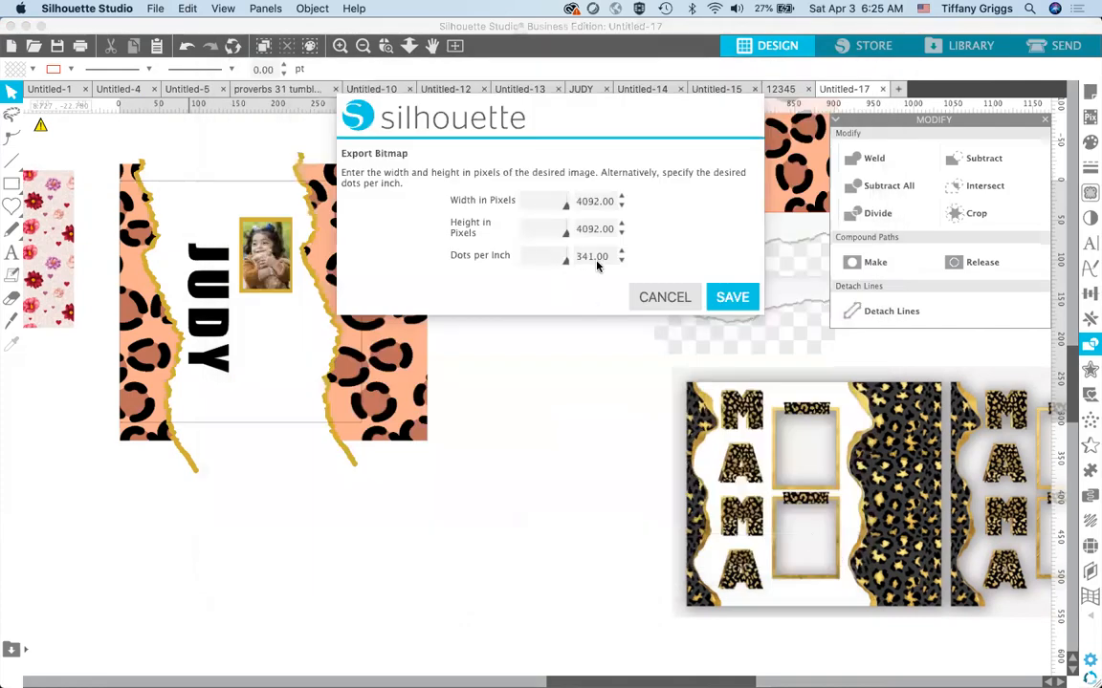
click(732, 298)
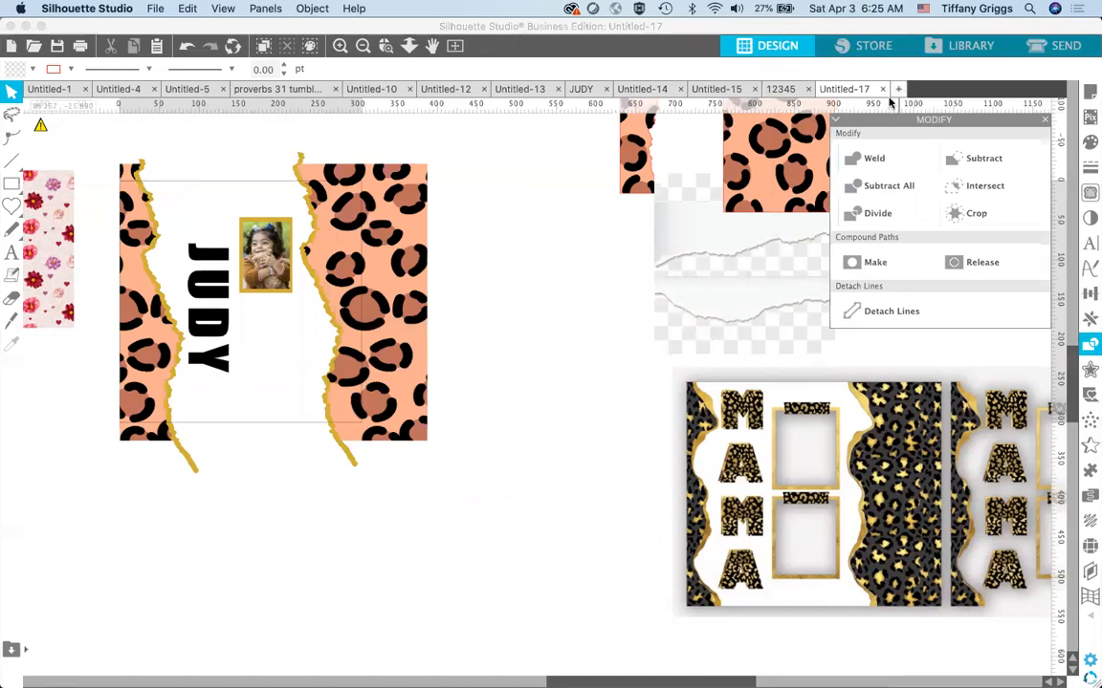
- Create a new blank document and merge the saved Judy123 JPEG into it
click(900, 88)
click(899, 89)
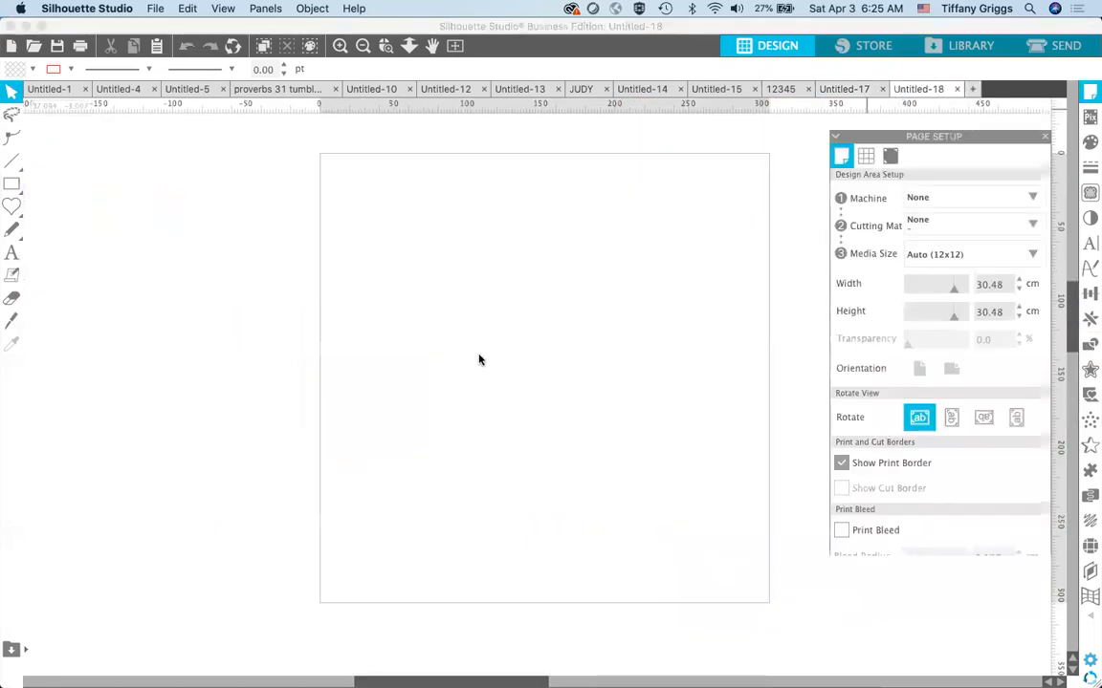
click(155, 8)
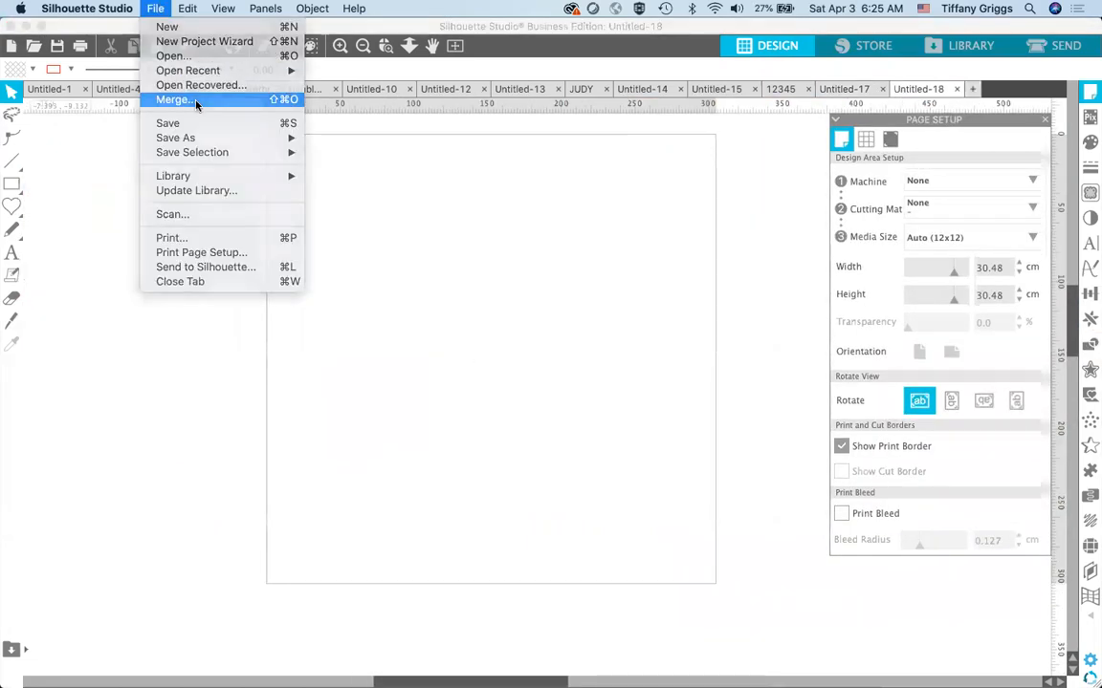
click(177, 99)
double_click(424, 160)
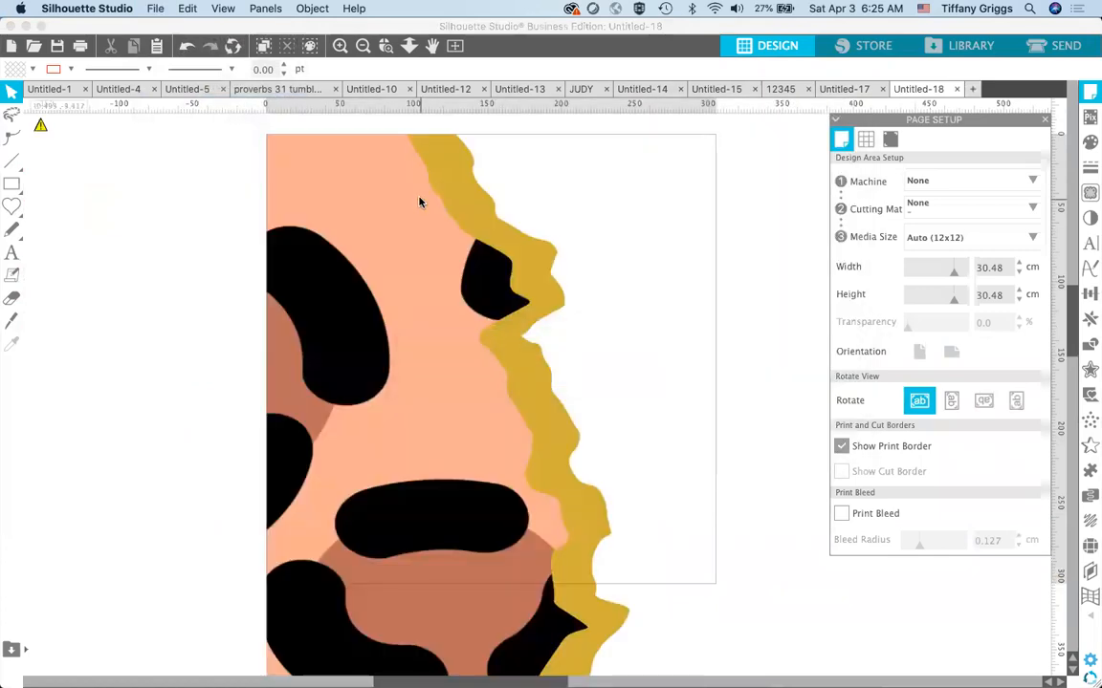
- Lock the merged image's proportions and set its width to 10 cm
click(477, 71)
double_click(376, 69)
text(10)
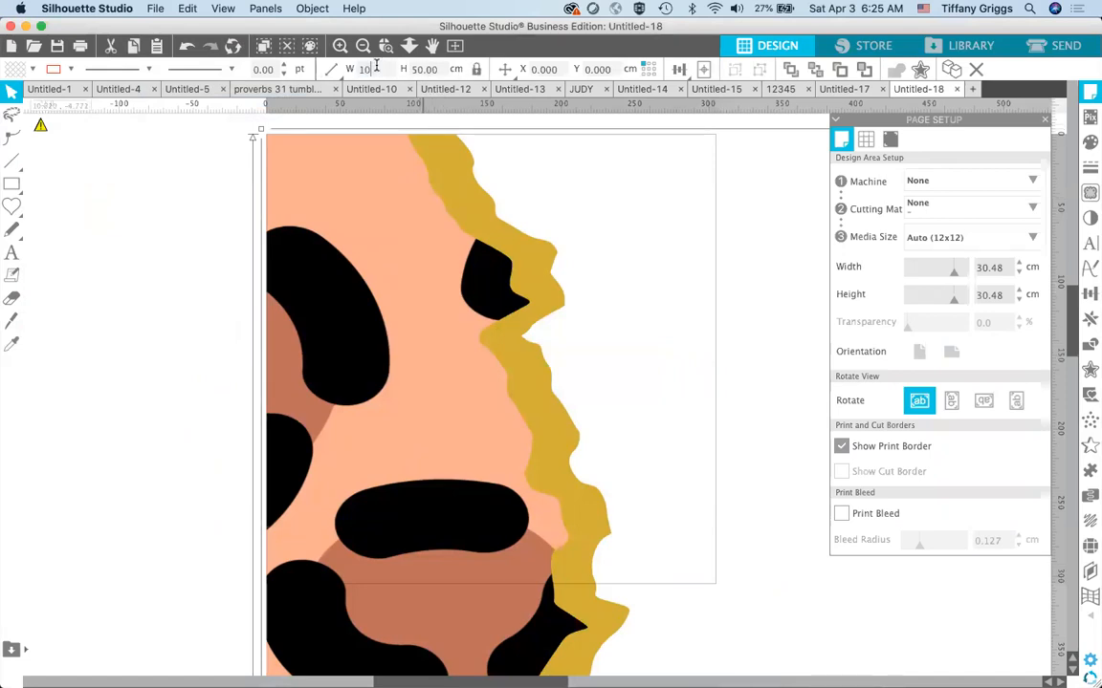
key(Return)
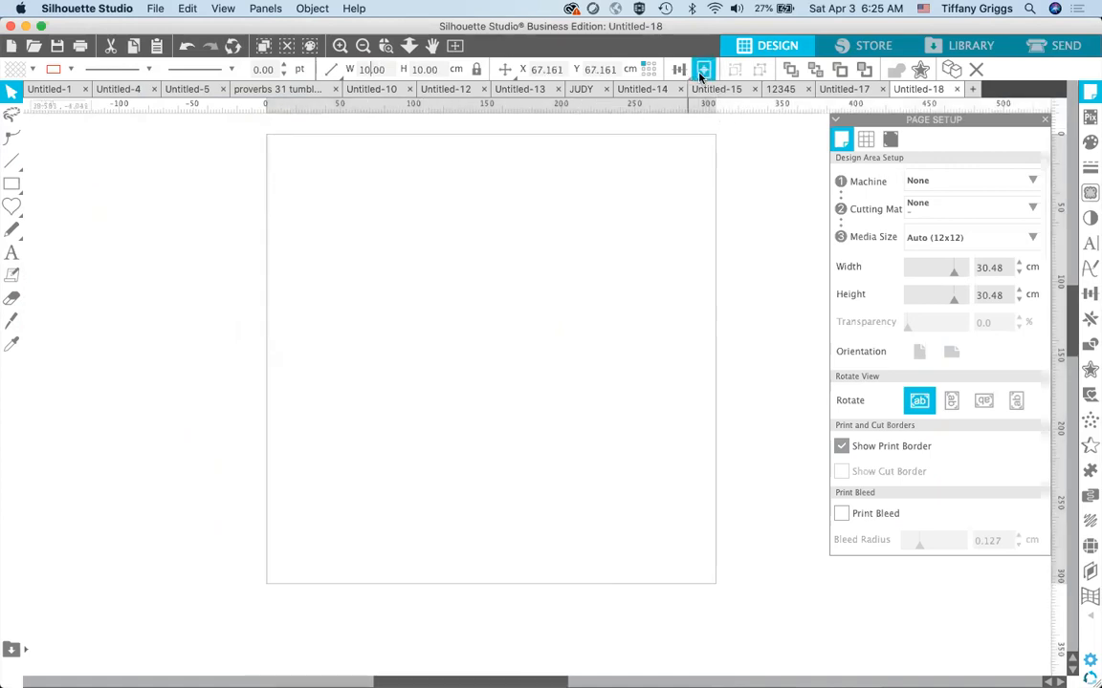
- Bring the merged image onto the page near its upper-left corner and enlarge it to about 20.2 cm square
click(703, 70)
drag(477, 283, 348, 144)
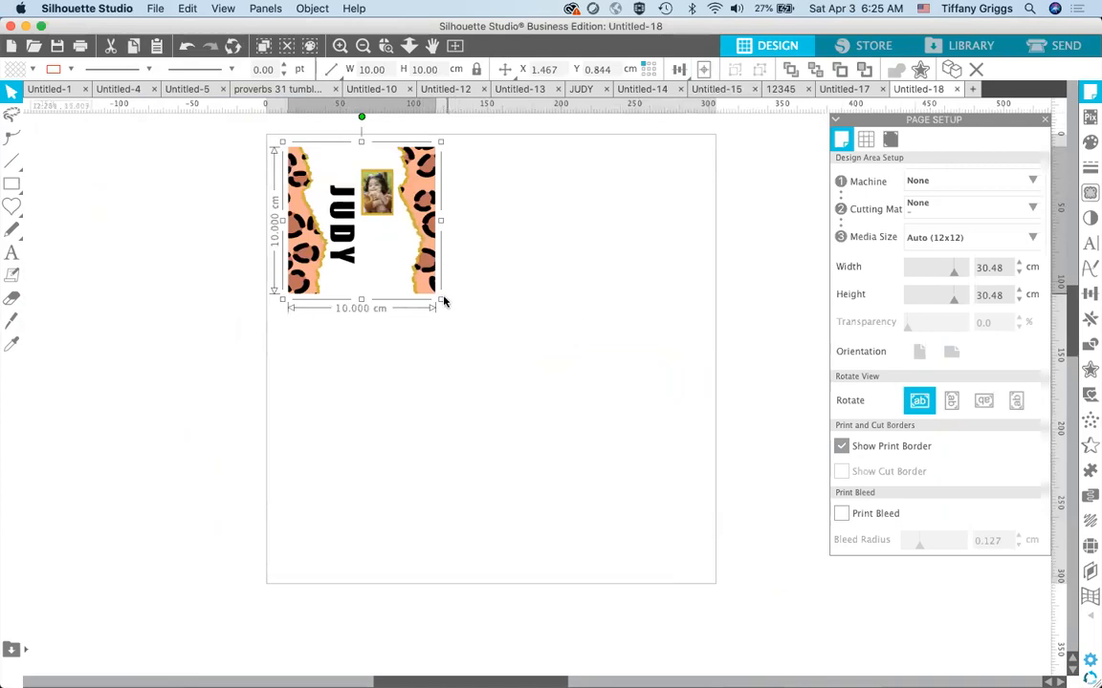
drag(443, 302, 634, 413)
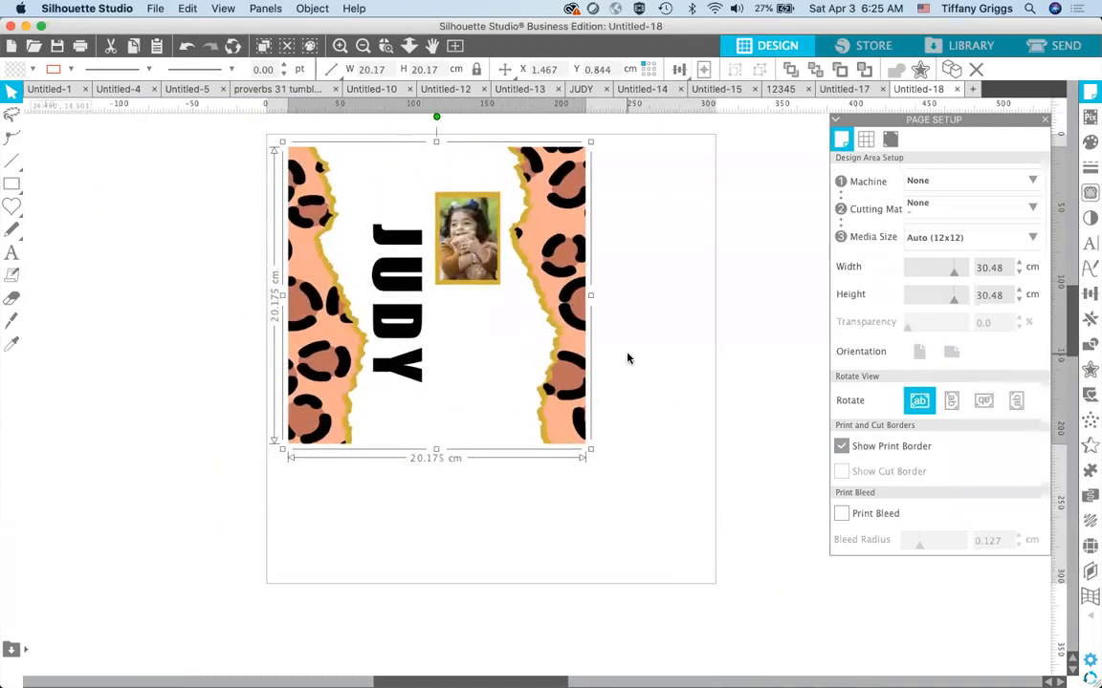
- Duplicate the image to its right and nudge the copy slightly left so the leopard edges meet
scroll(628, 359, right, 3)
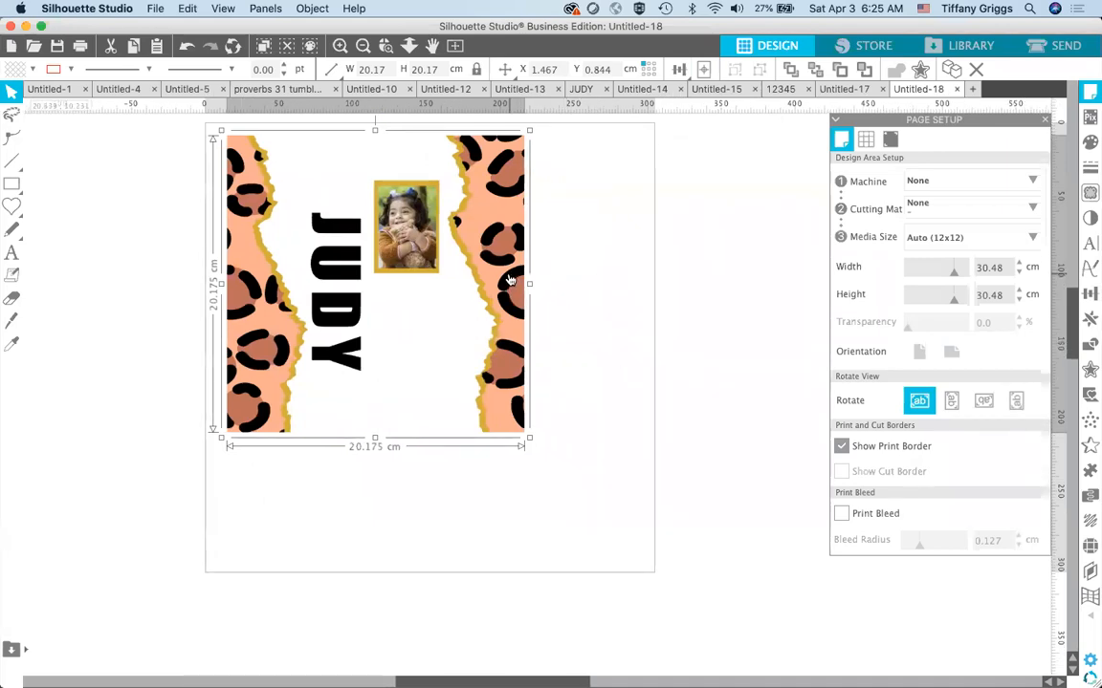
key(super+Right)
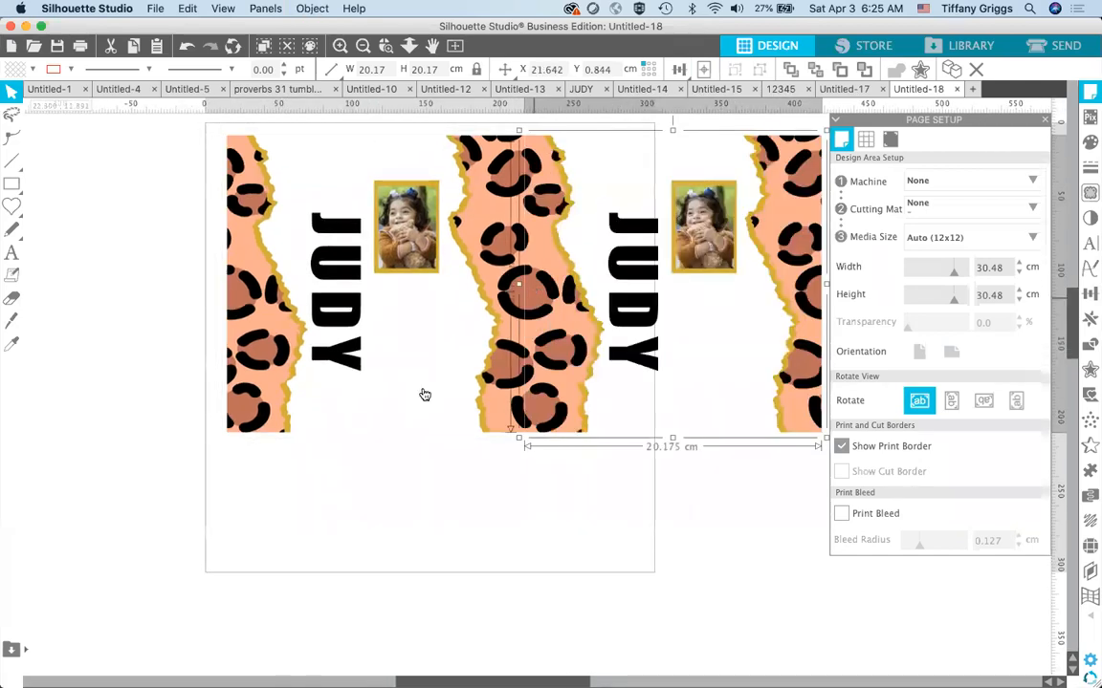
key(Left)
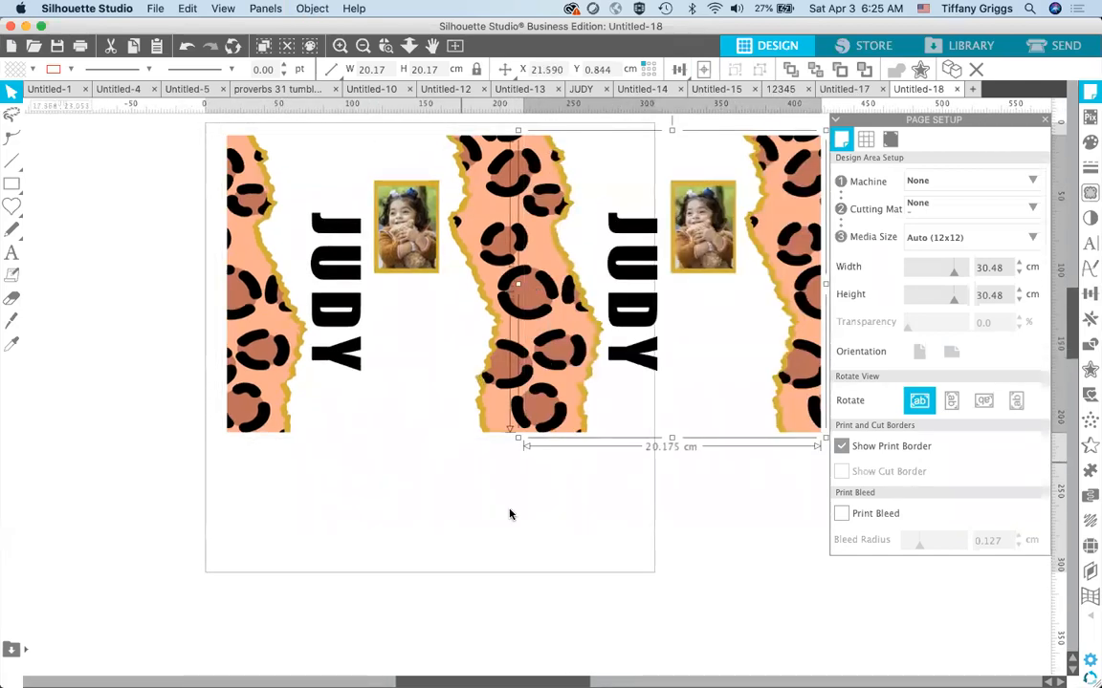
click(594, 524)
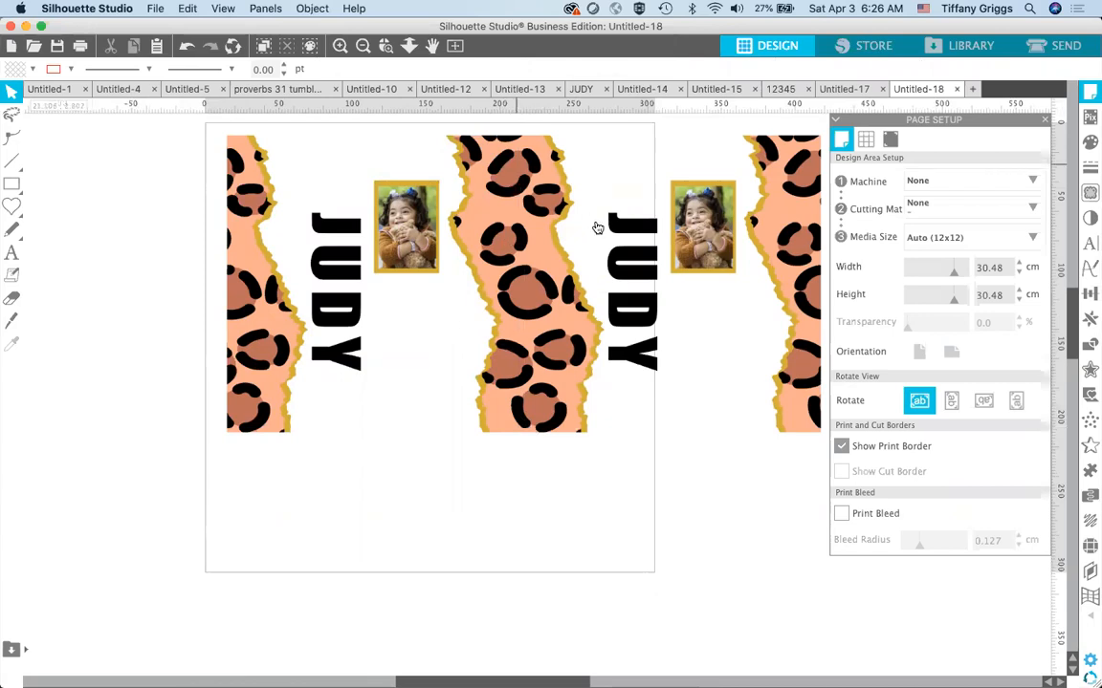
- Move the duplicate image away from the original, completely off the page to its right
drag(619, 231, 696, 240)
click(562, 199)
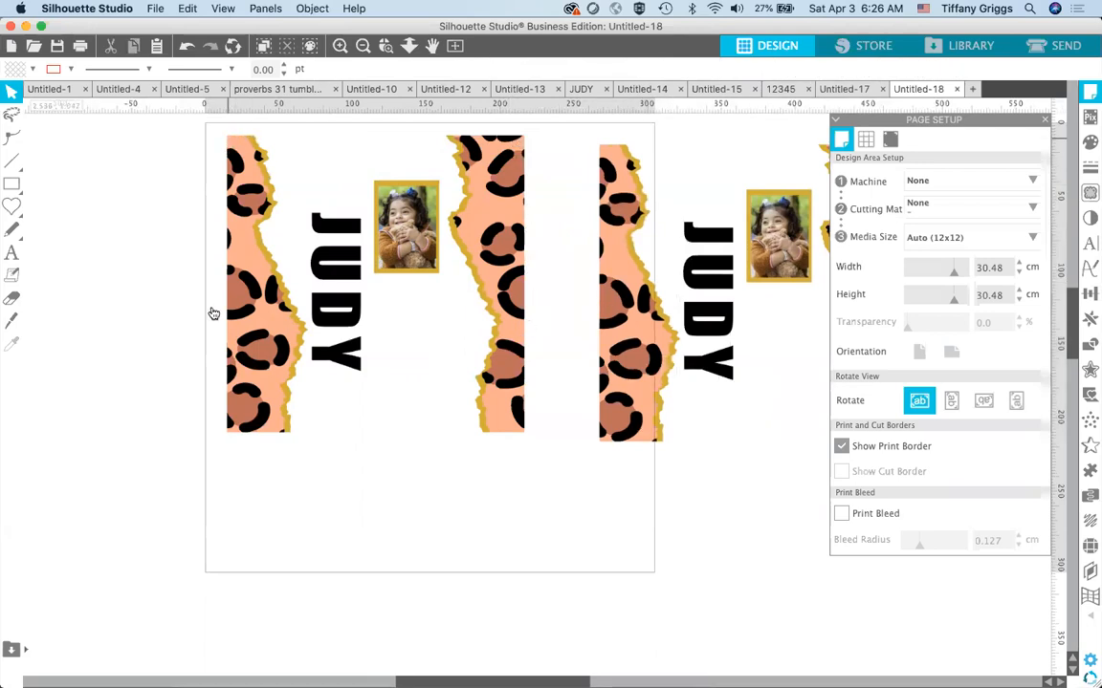
key(super+z)
key(super+z)
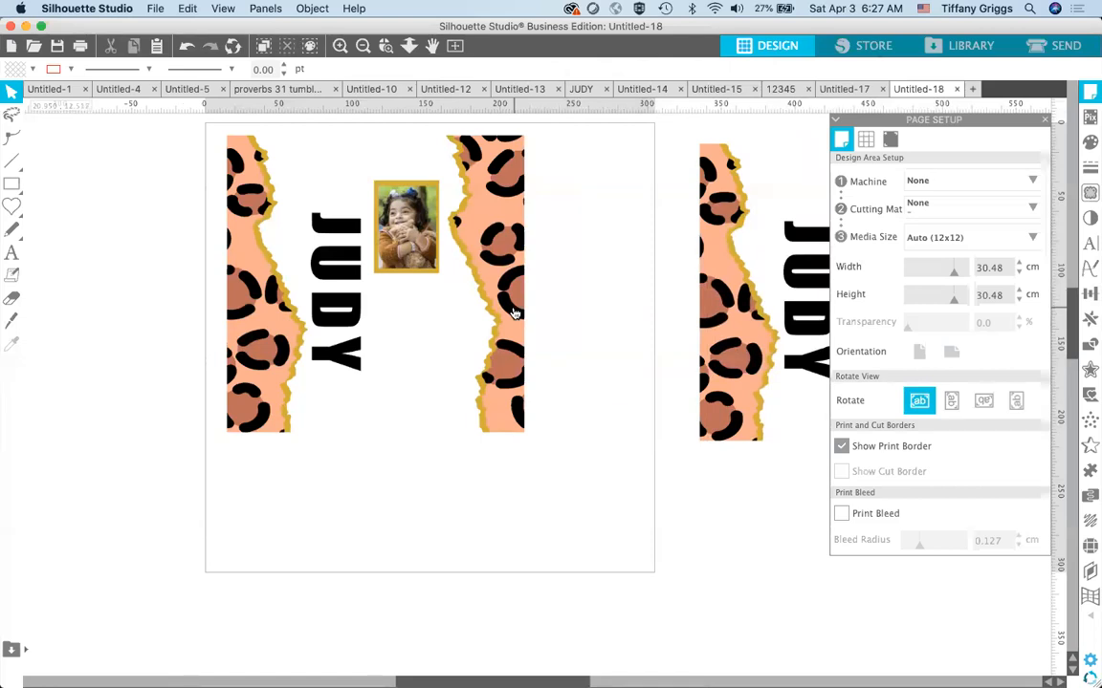
- Apply a conical warp to the image on the page with top and bottom diameters of 7.5 cm
click(515, 314)
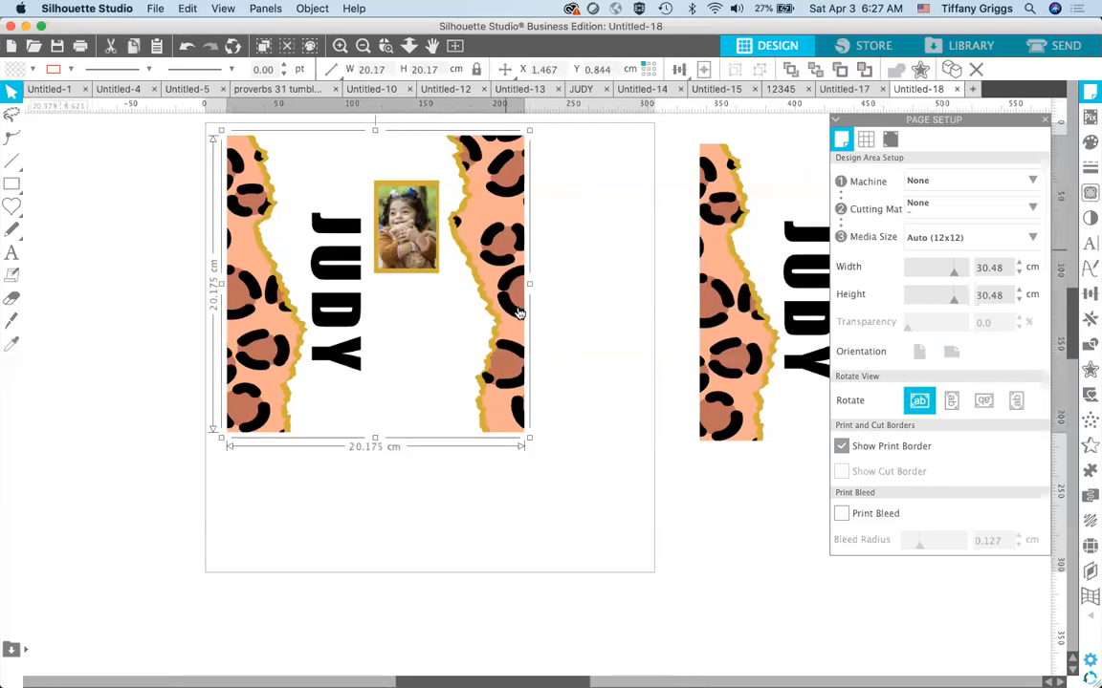
click(1088, 599)
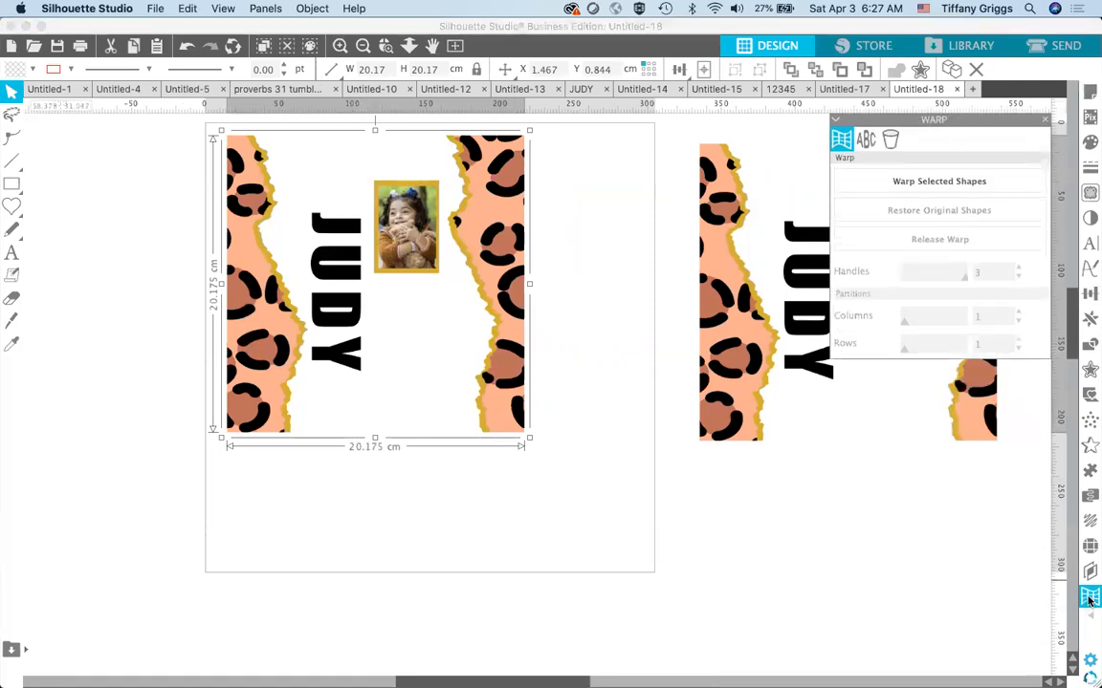
click(892, 141)
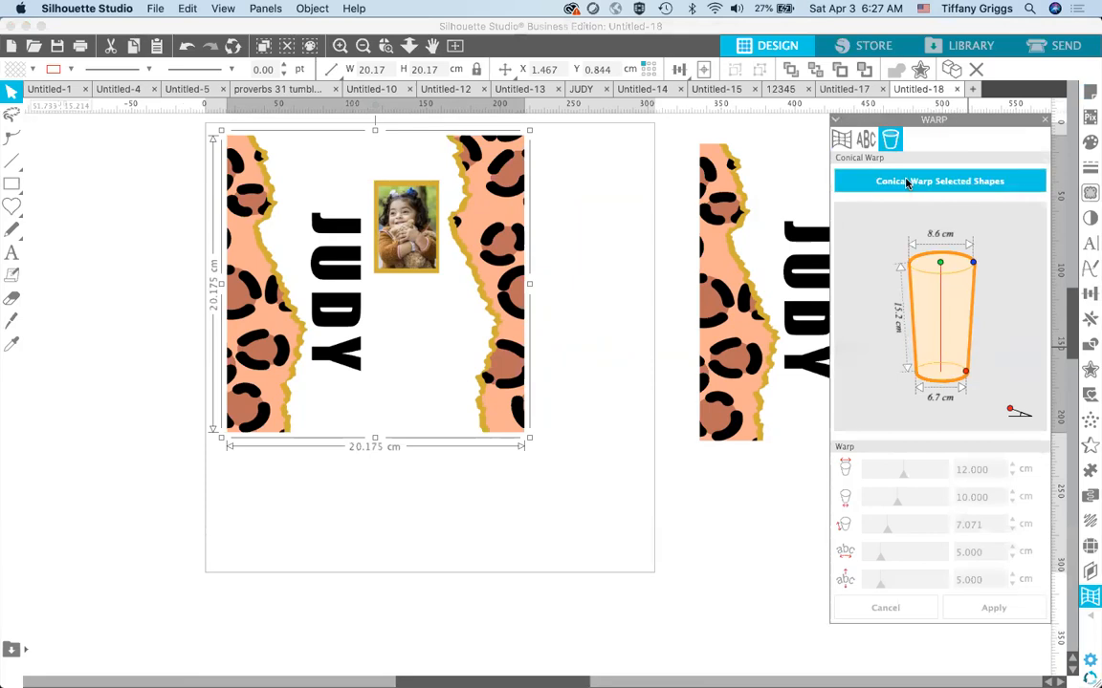
click(907, 182)
double_click(977, 471)
text(7.5)
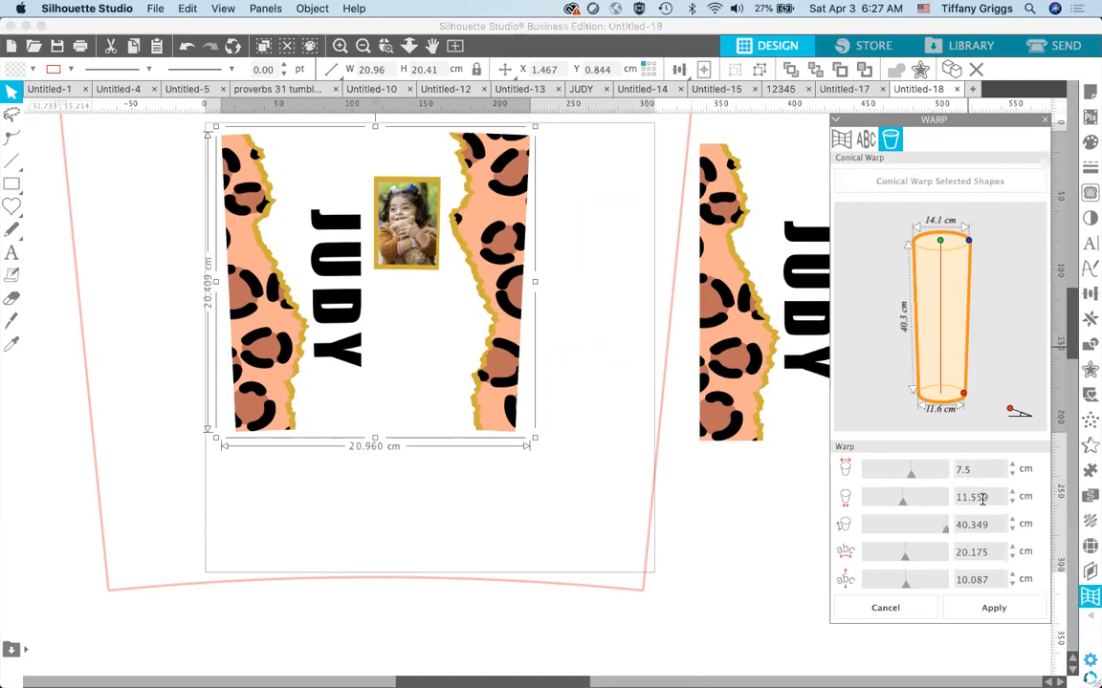
double_click(976, 497)
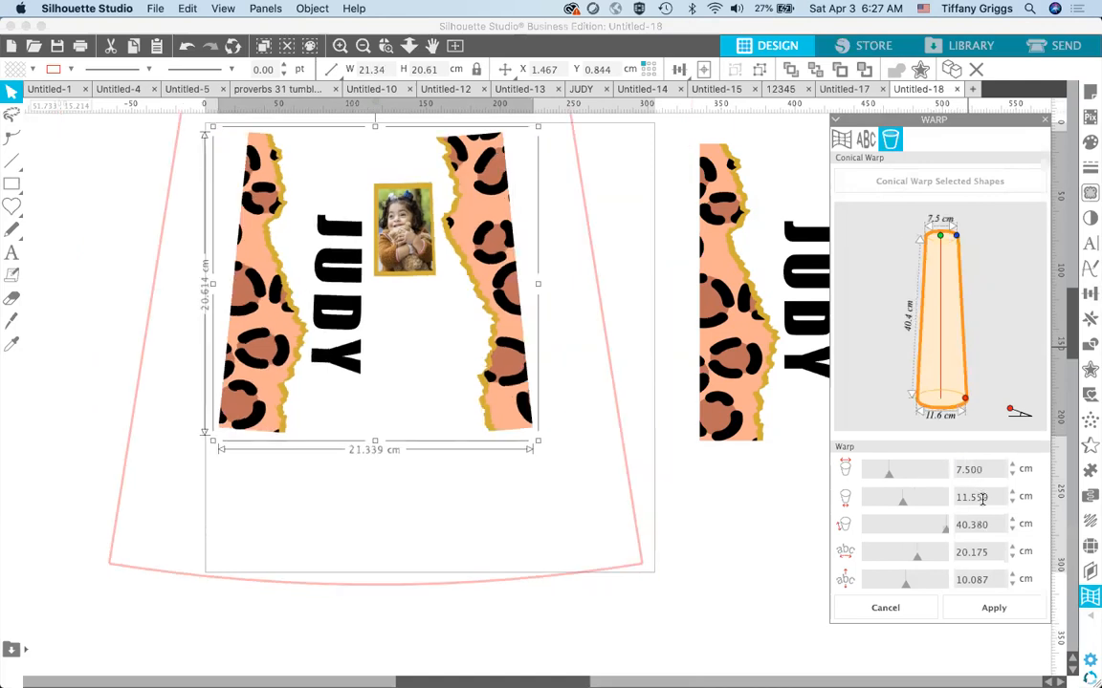
text(7.5)
- Set the conical warp's height to 21.5 cm and stretch the artwork to 23.434 cm wide with a vertical position of 0
click(972, 522)
double_click(972, 522)
text(21)
key(Return)
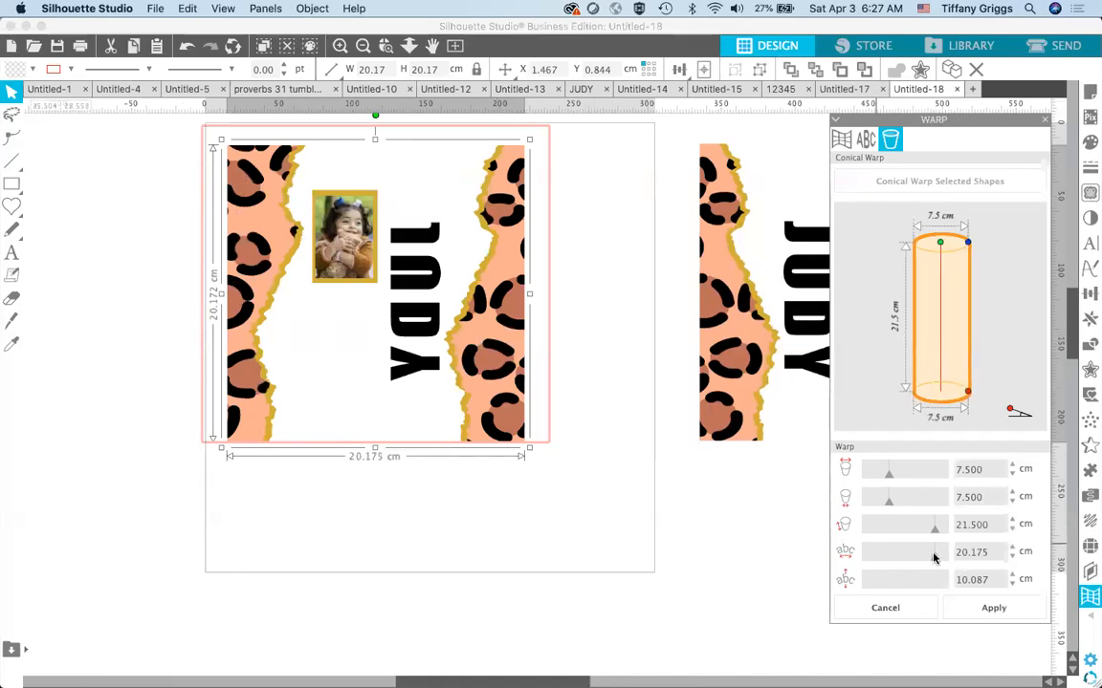
drag(935, 561, 941, 561)
drag(941, 561, 945, 561)
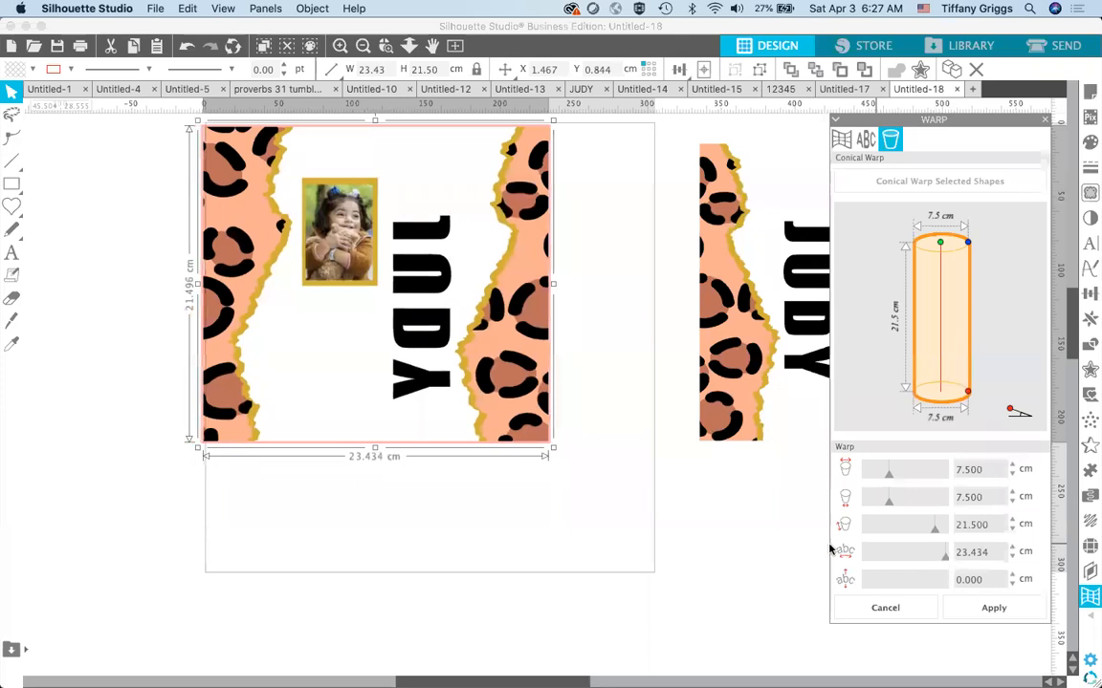
click(664, 526)
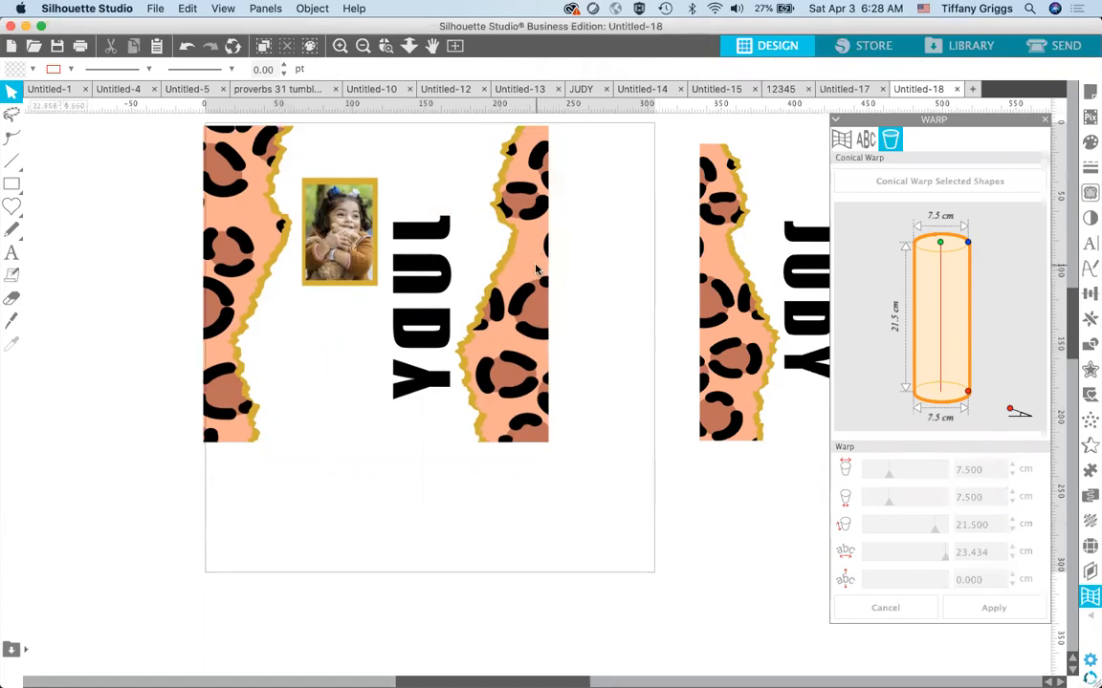
- Move the warped image fully inside the page near its upper-left corner and flip it horizontally so the name reads correctly
drag(519, 256, 539, 271)
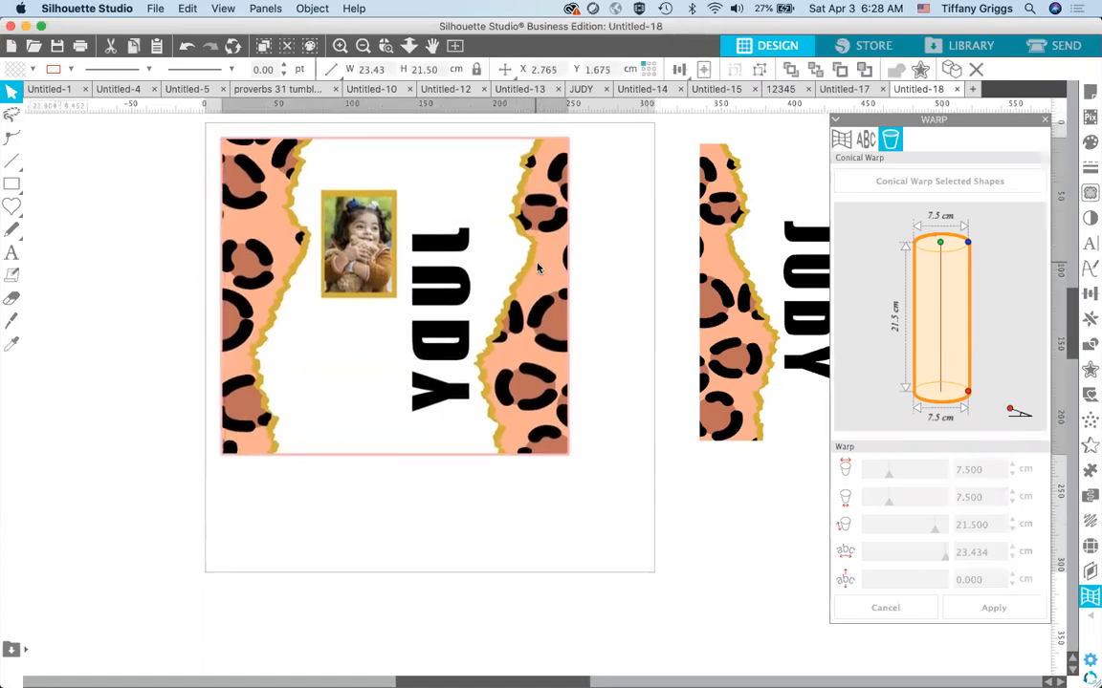
click(638, 283)
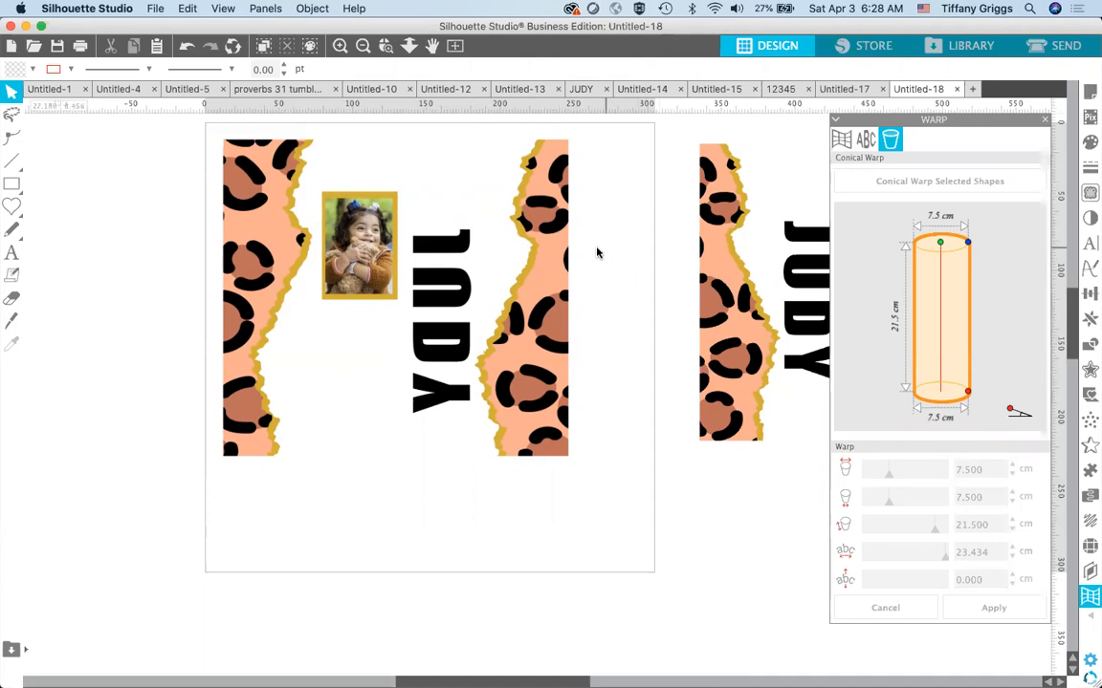
click(547, 227)
right_click(545, 226)
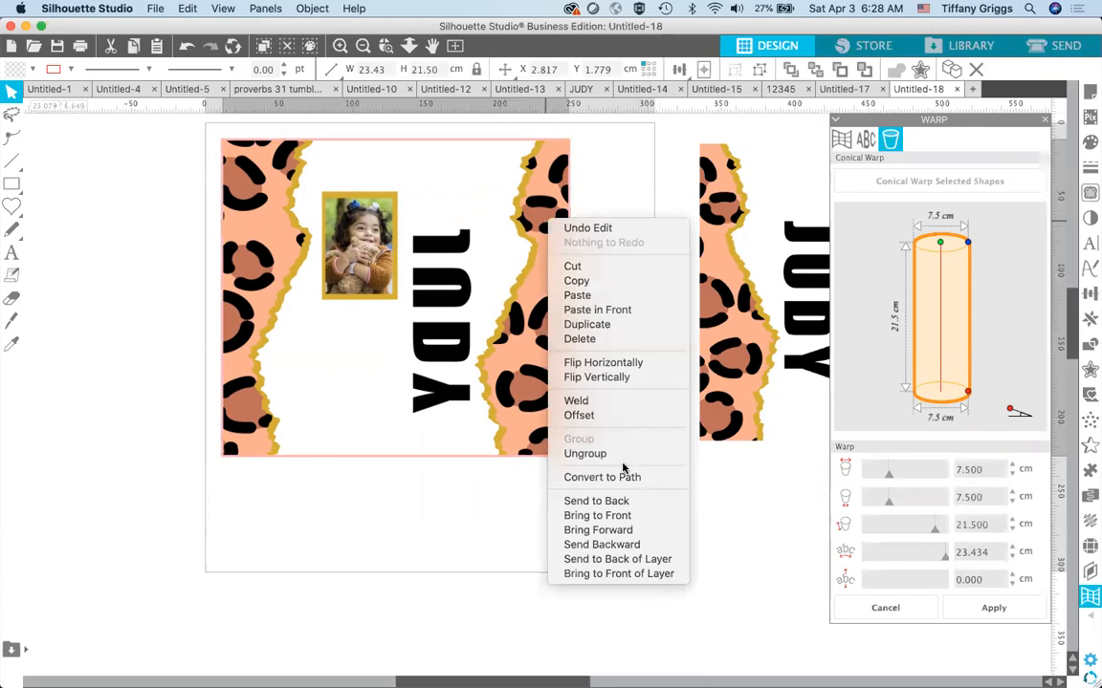
click(603, 362)
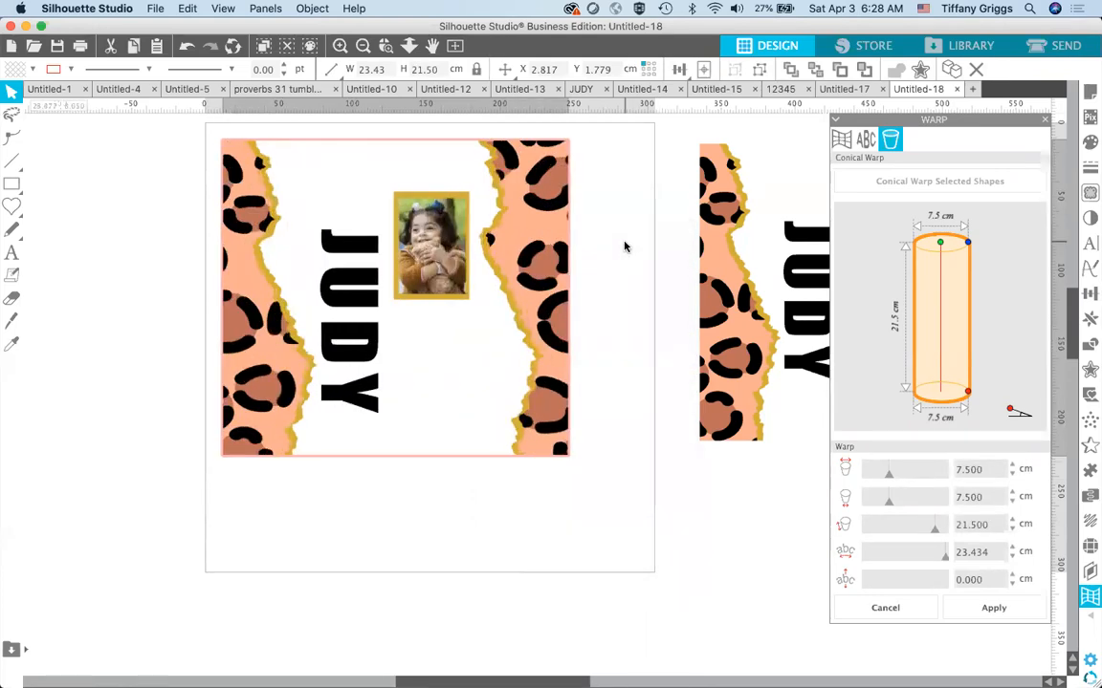
click(624, 247)
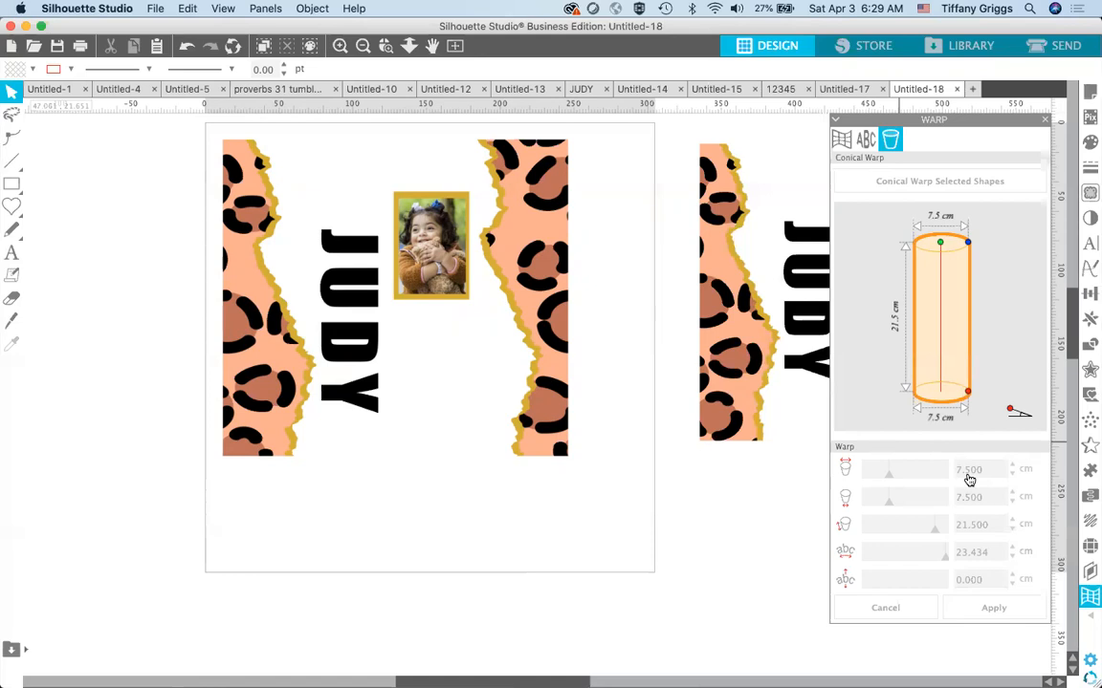
mouse_move(471, 672)
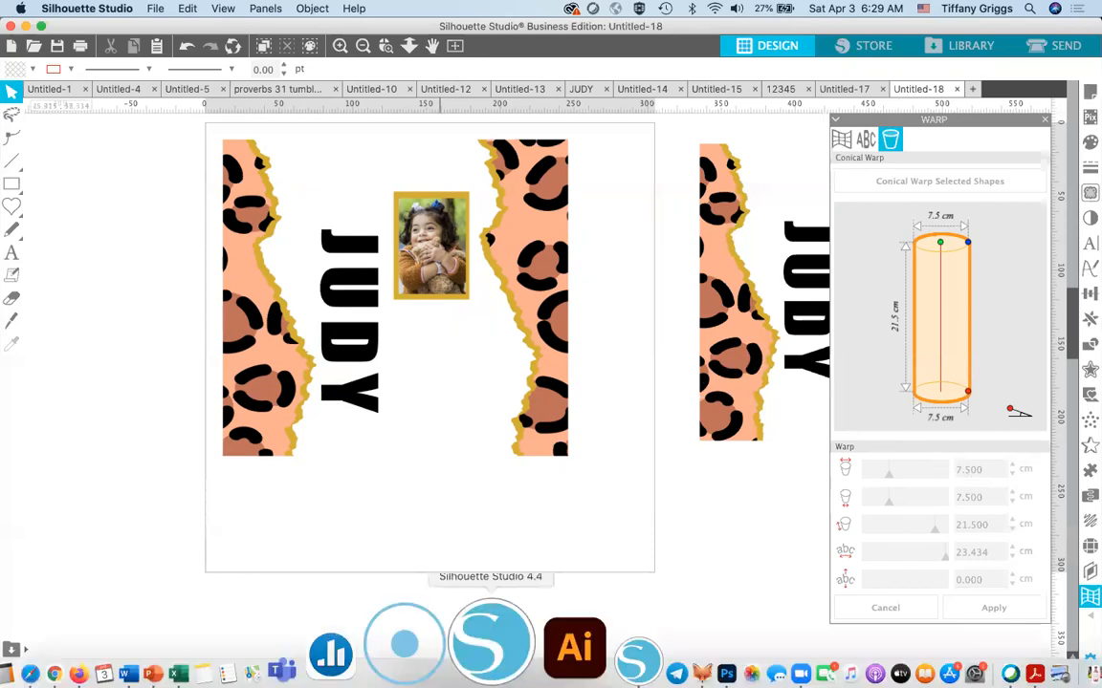